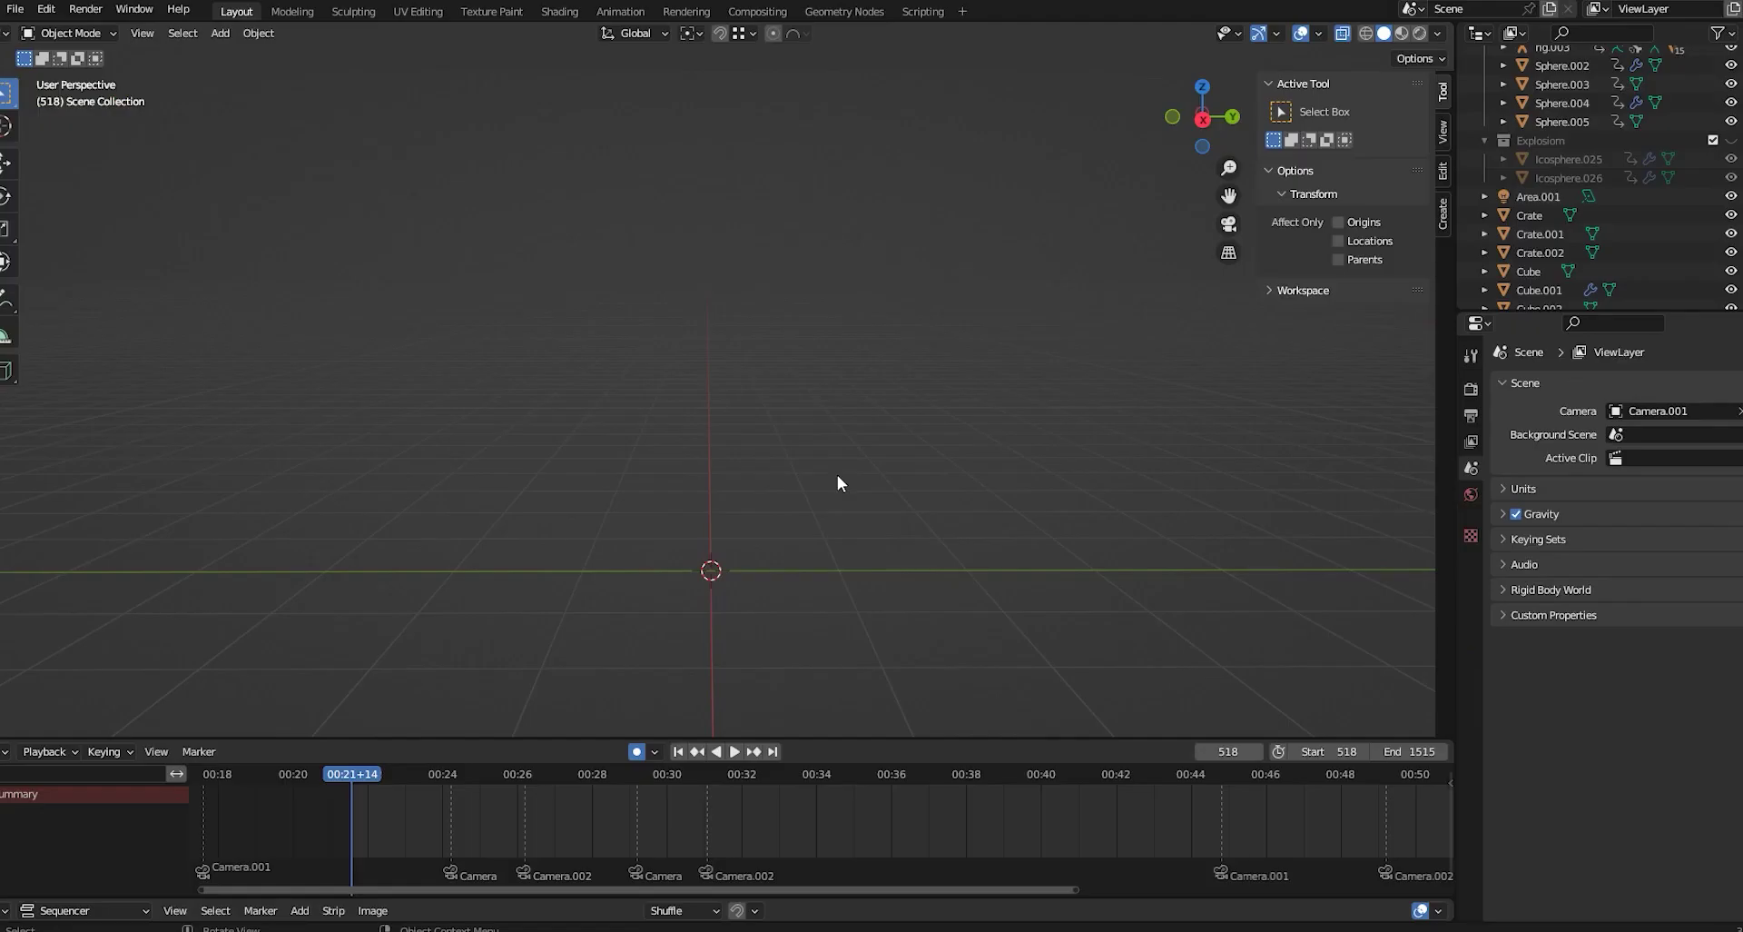
Add a single-vertex mesh object at the world origin.
{"action": "middle_click_drag", "start_coordinate": [769, 559], "coordinate": [793, 536]}
{"action": "key", "text": "shift+a"}
{"action": "mouse_move", "coordinate": [802, 545]}
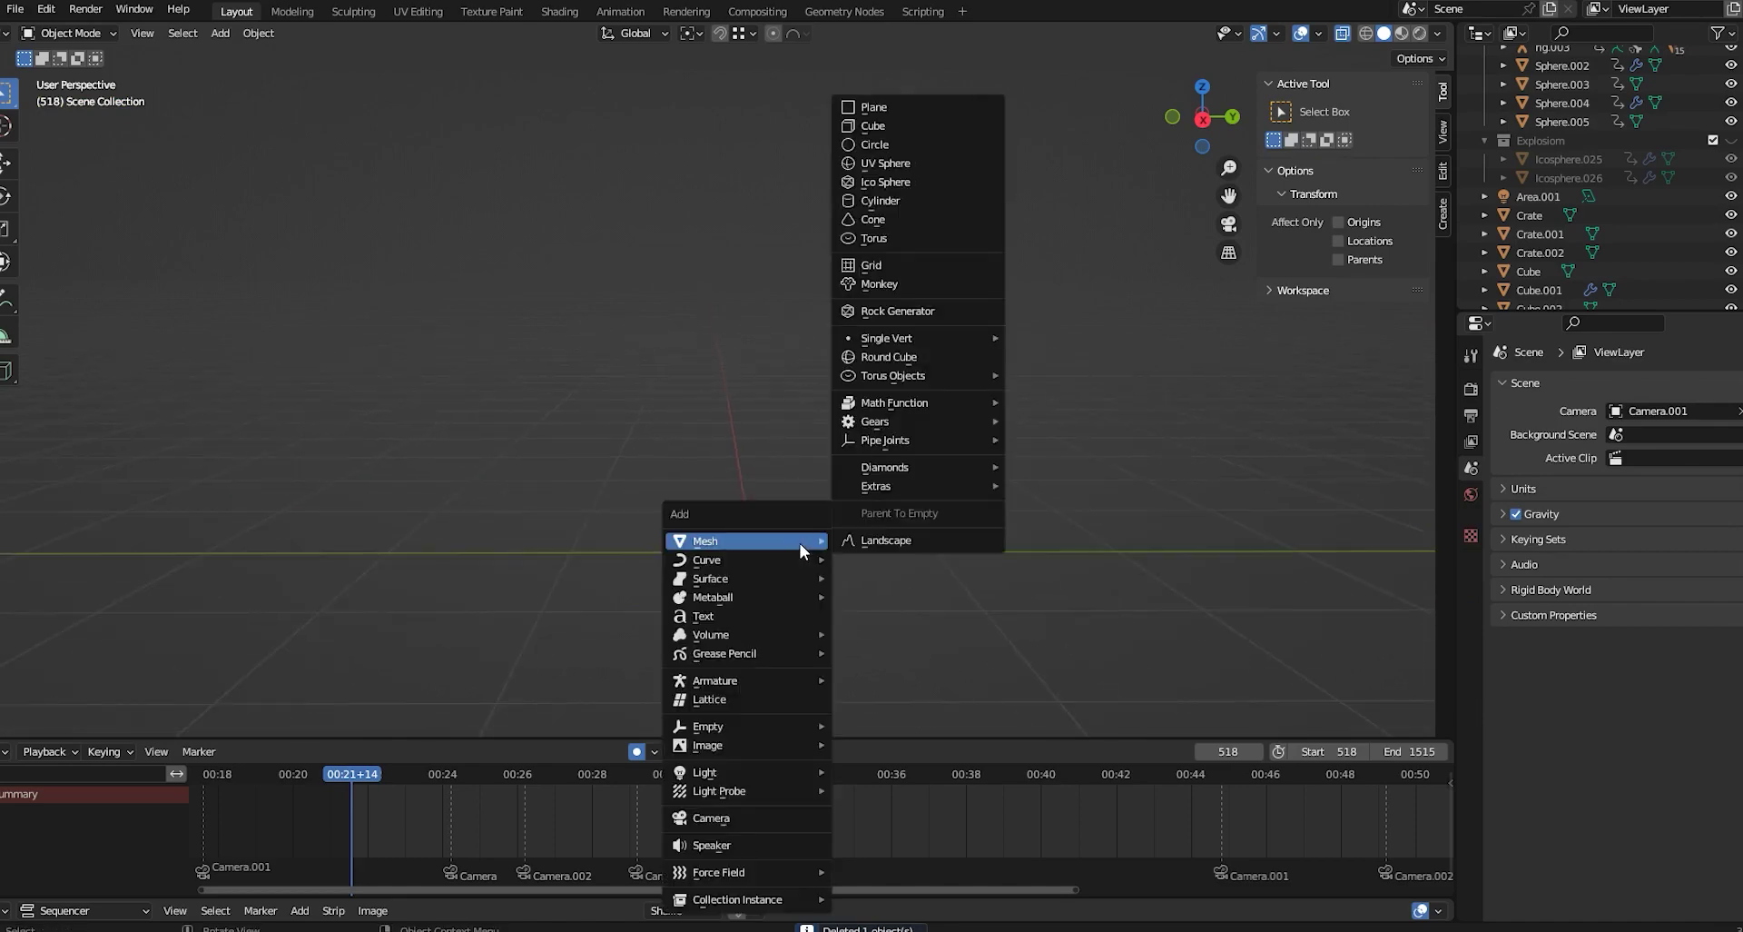
{"action": "mouse_move", "coordinate": [896, 495]}
{"action": "mouse_move", "coordinate": [949, 343]}
{"action": "left_click", "coordinate": [1056, 346]}
{"action": "middle_click_drag", "start_coordinate": [852, 491], "coordinate": [841, 472]}
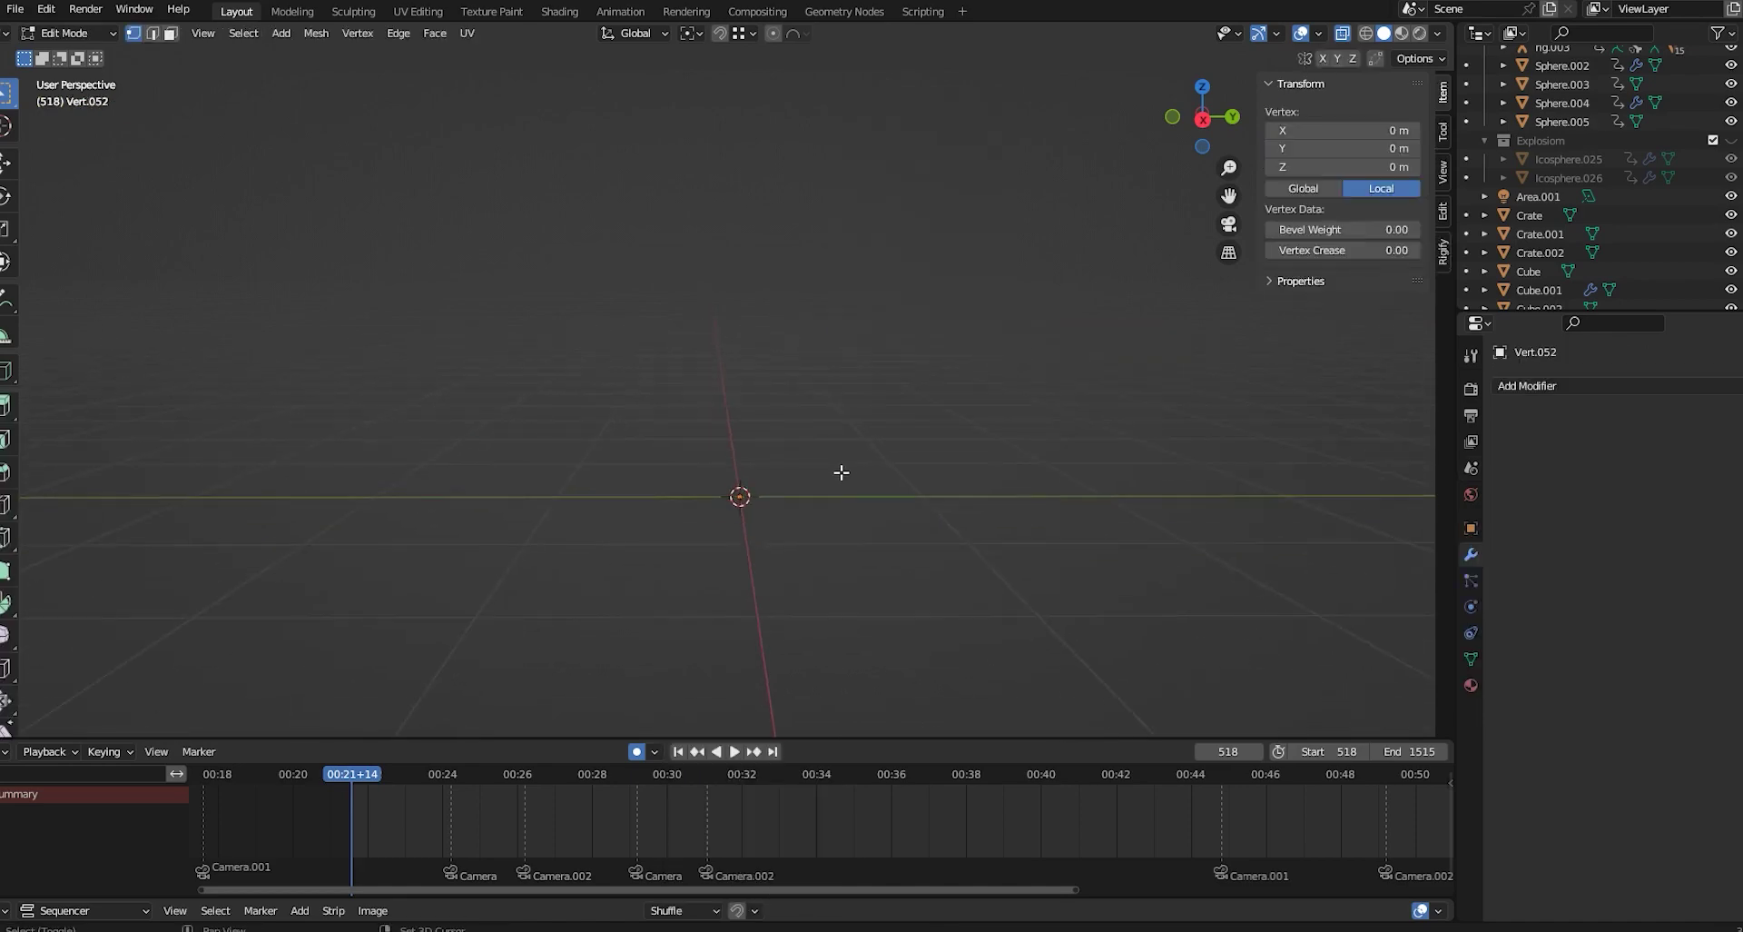
Add Skin, Subdivision Surface and Mirror modifiers, in that order, to the single-vertex object.
{"action": "left_click", "coordinate": [1580, 388]}
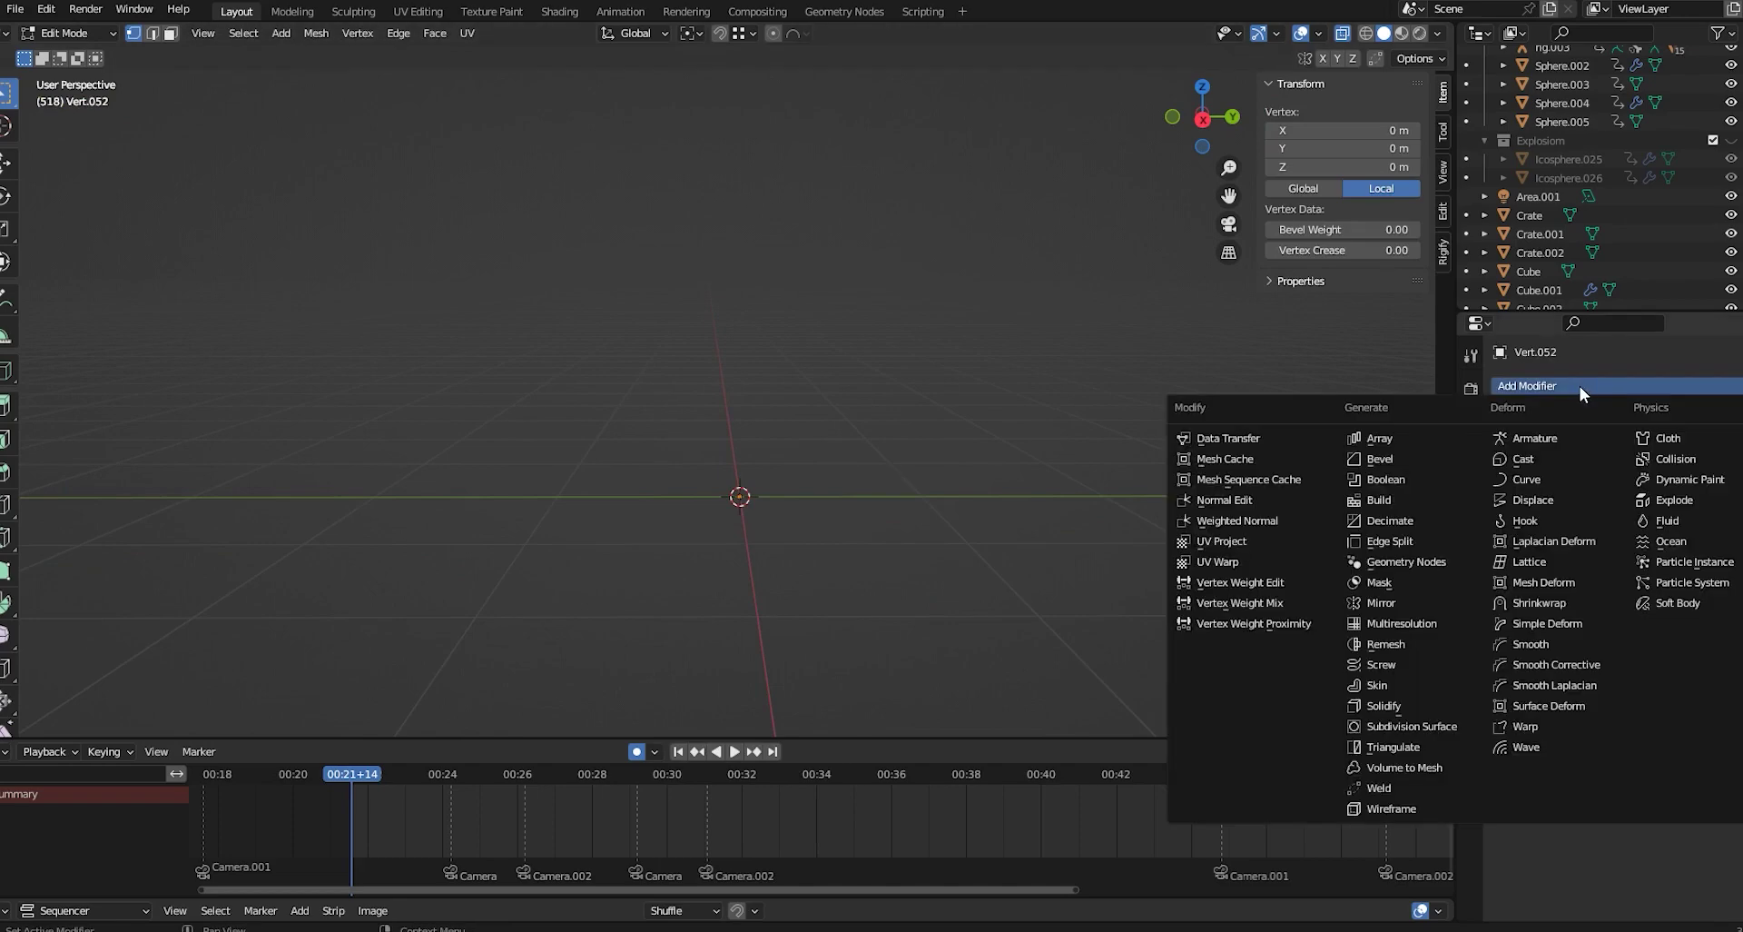
{"action": "left_click", "coordinate": [1409, 686]}
{"action": "left_click", "coordinate": [1547, 429]}
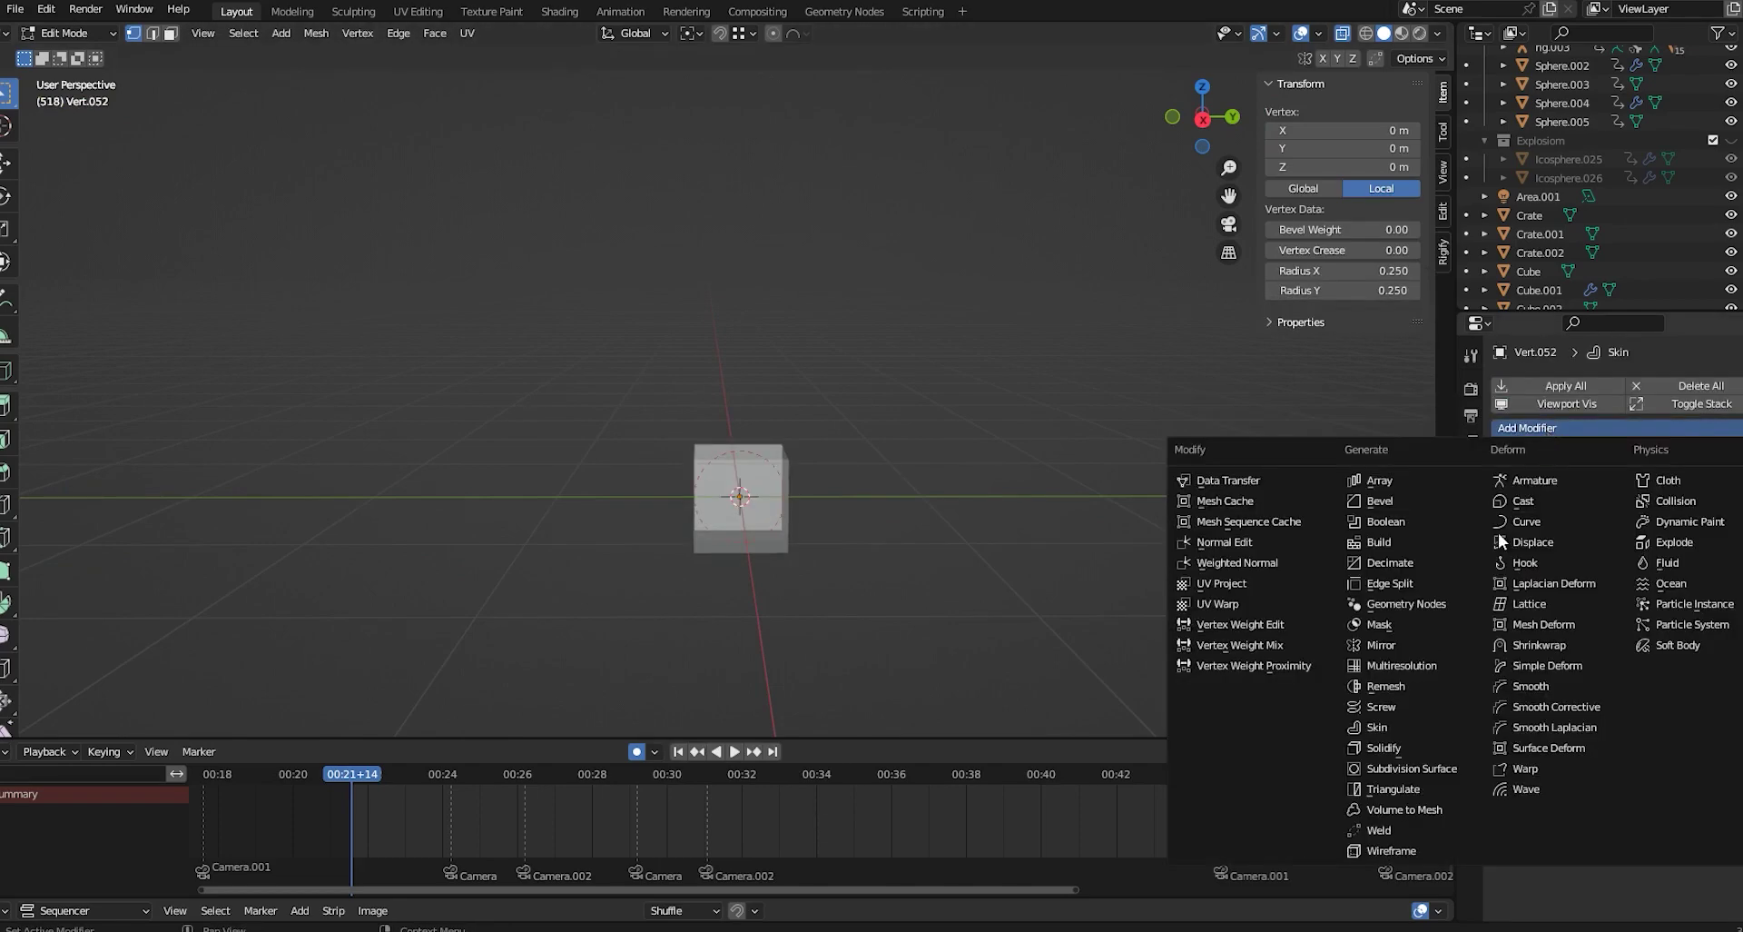
{"action": "left_click", "coordinate": [1429, 770]}
{"action": "left_click", "coordinate": [1604, 422]}
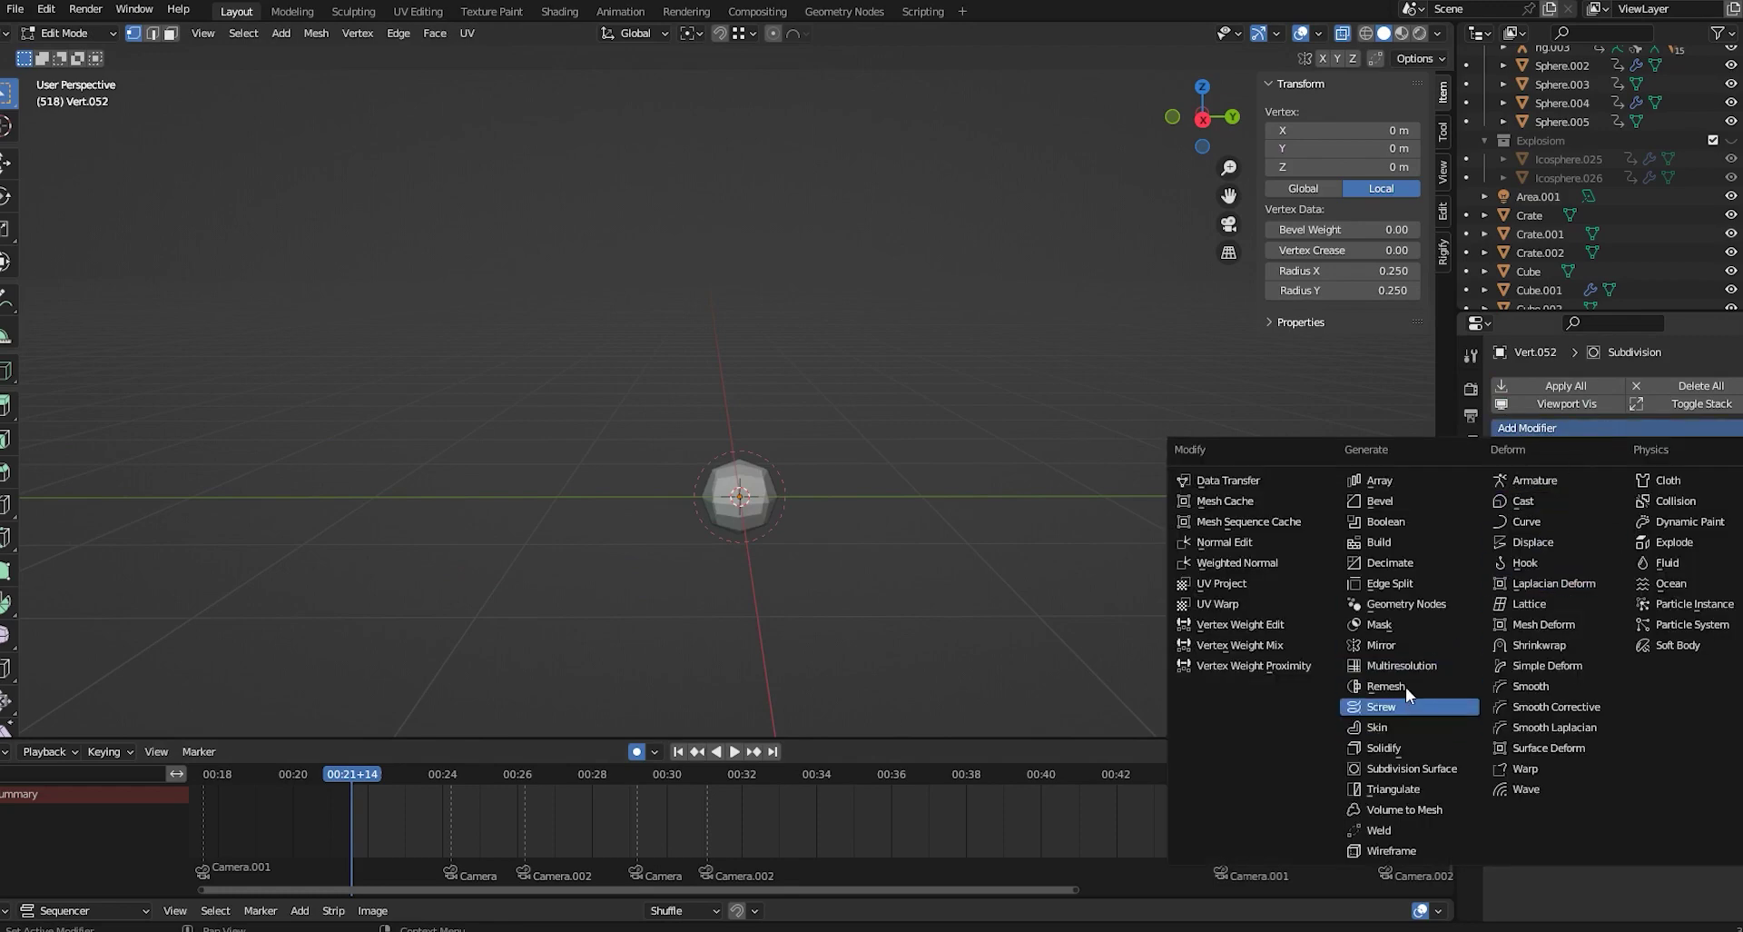
{"action": "left_click", "coordinate": [1405, 642]}
Raise the vertex about 1.16 m along the Z axis.
{"action": "middle_click_drag", "start_coordinate": [840, 525], "coordinate": [822, 517]}
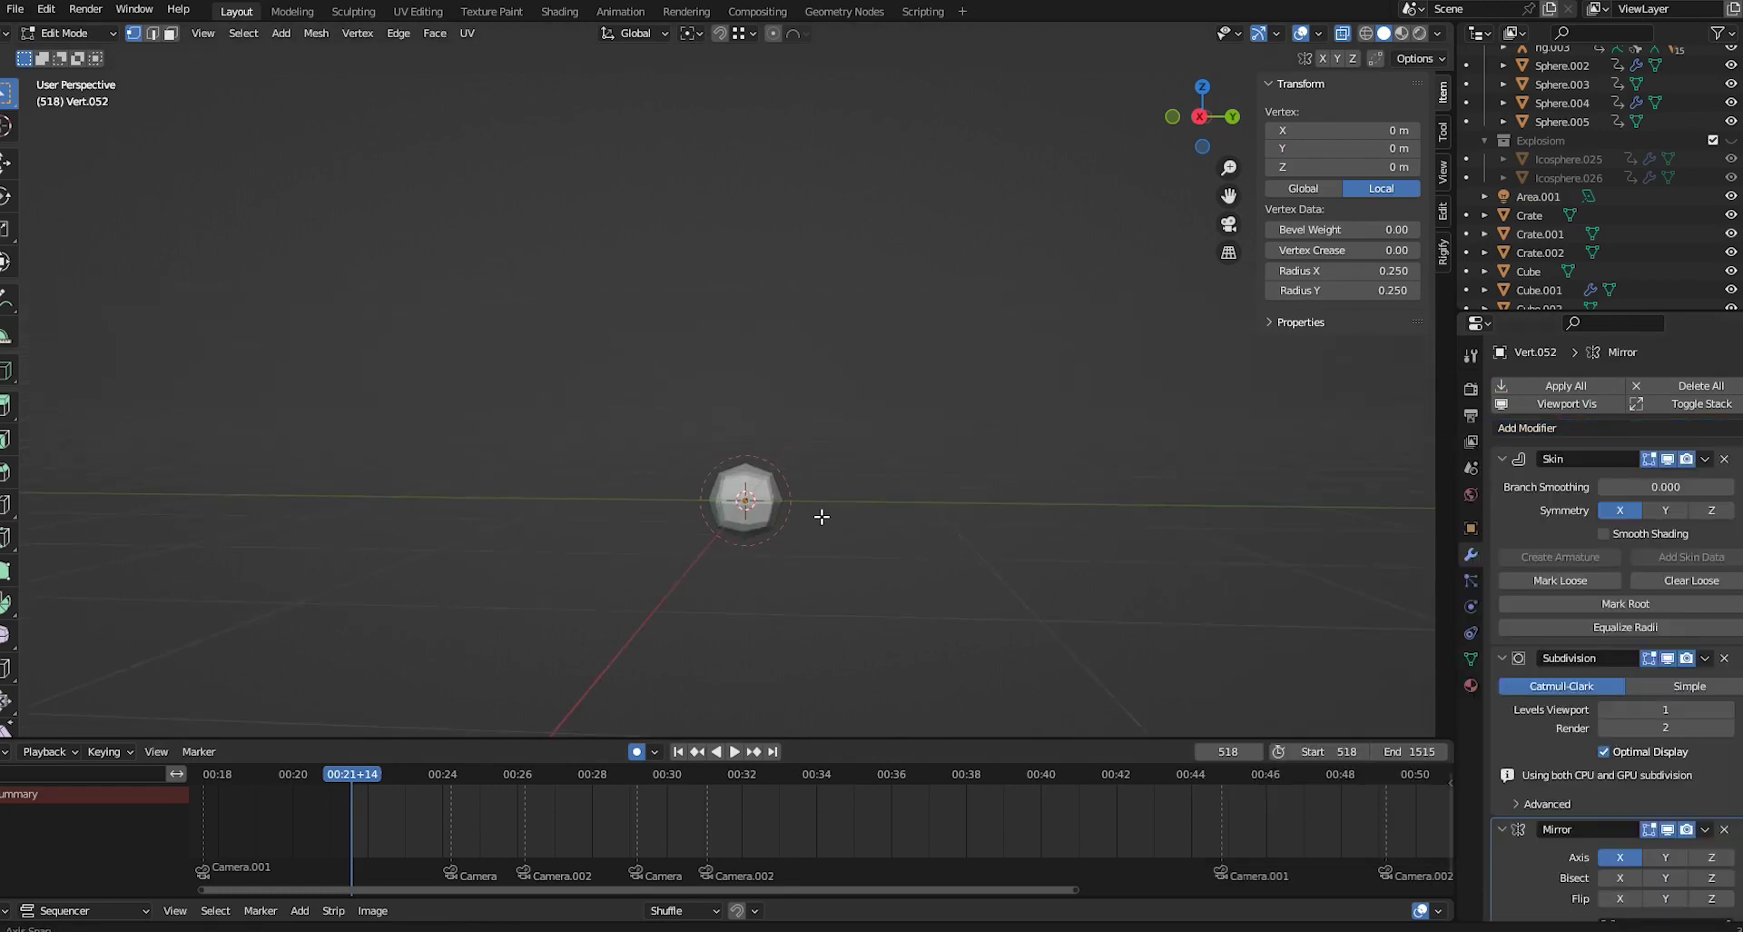
{"action": "key", "text": "g"}
{"action": "key", "text": "z"}
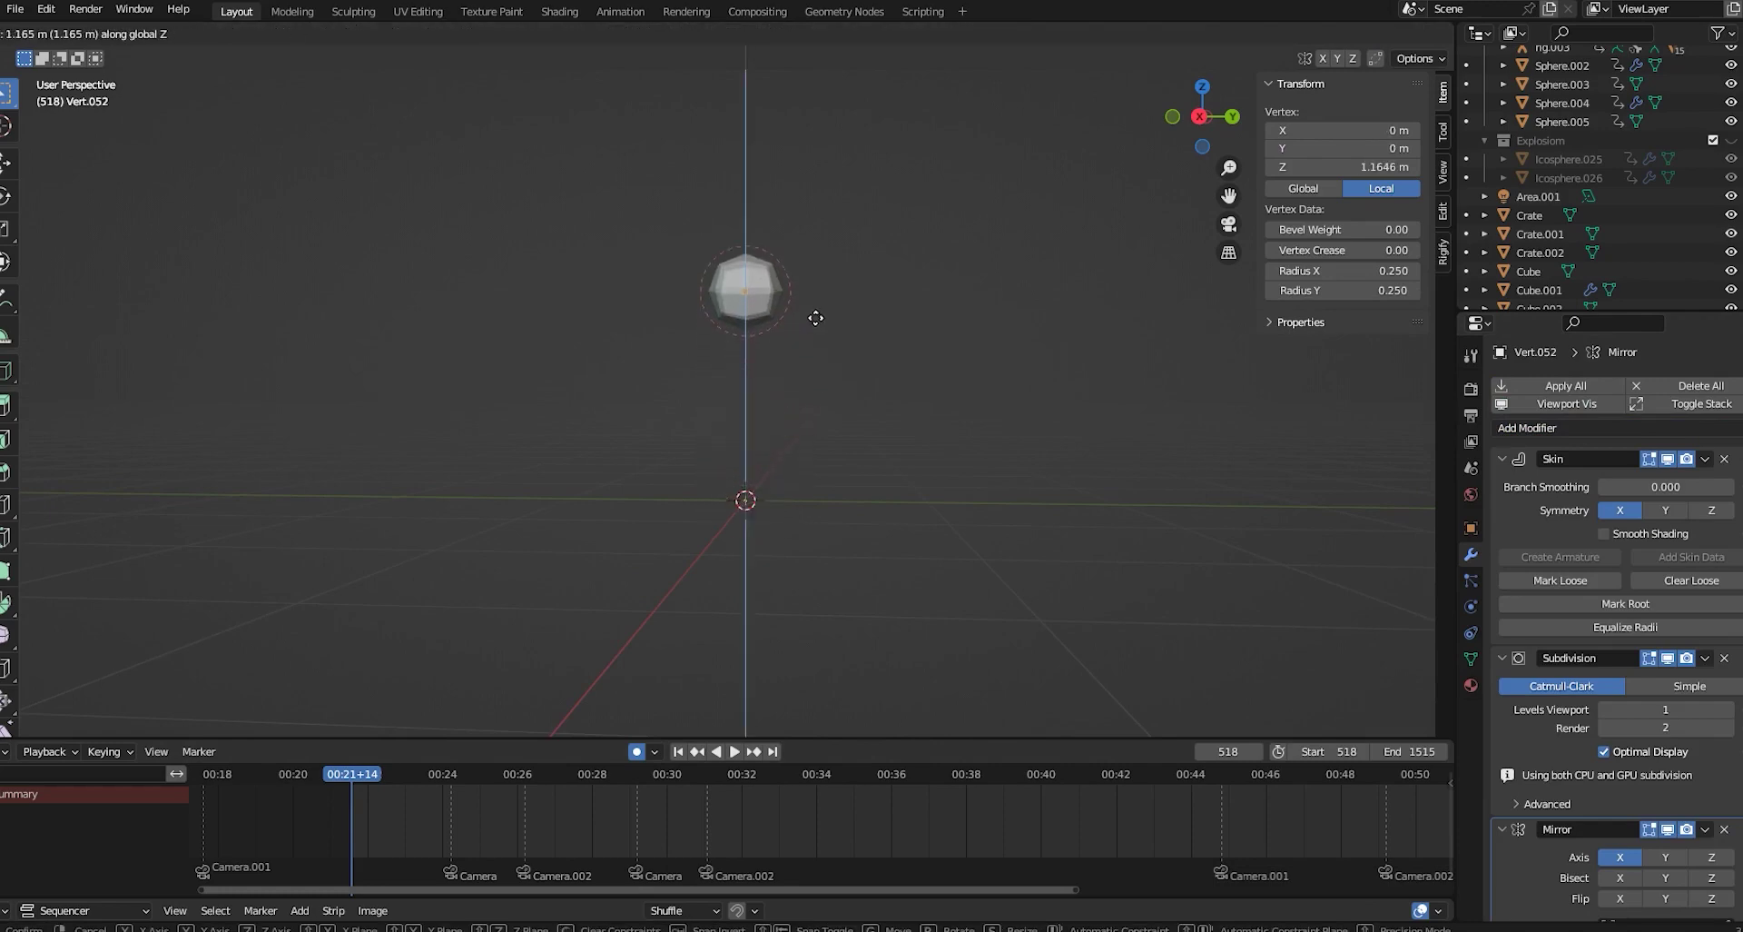
{"action": "left_click", "coordinate": [840, 338]}
Extrude the vertex upward about 0.84 m along Z to start the torso.
{"action": "middle_click_drag", "start_coordinate": [848, 344], "coordinate": [841, 417]}
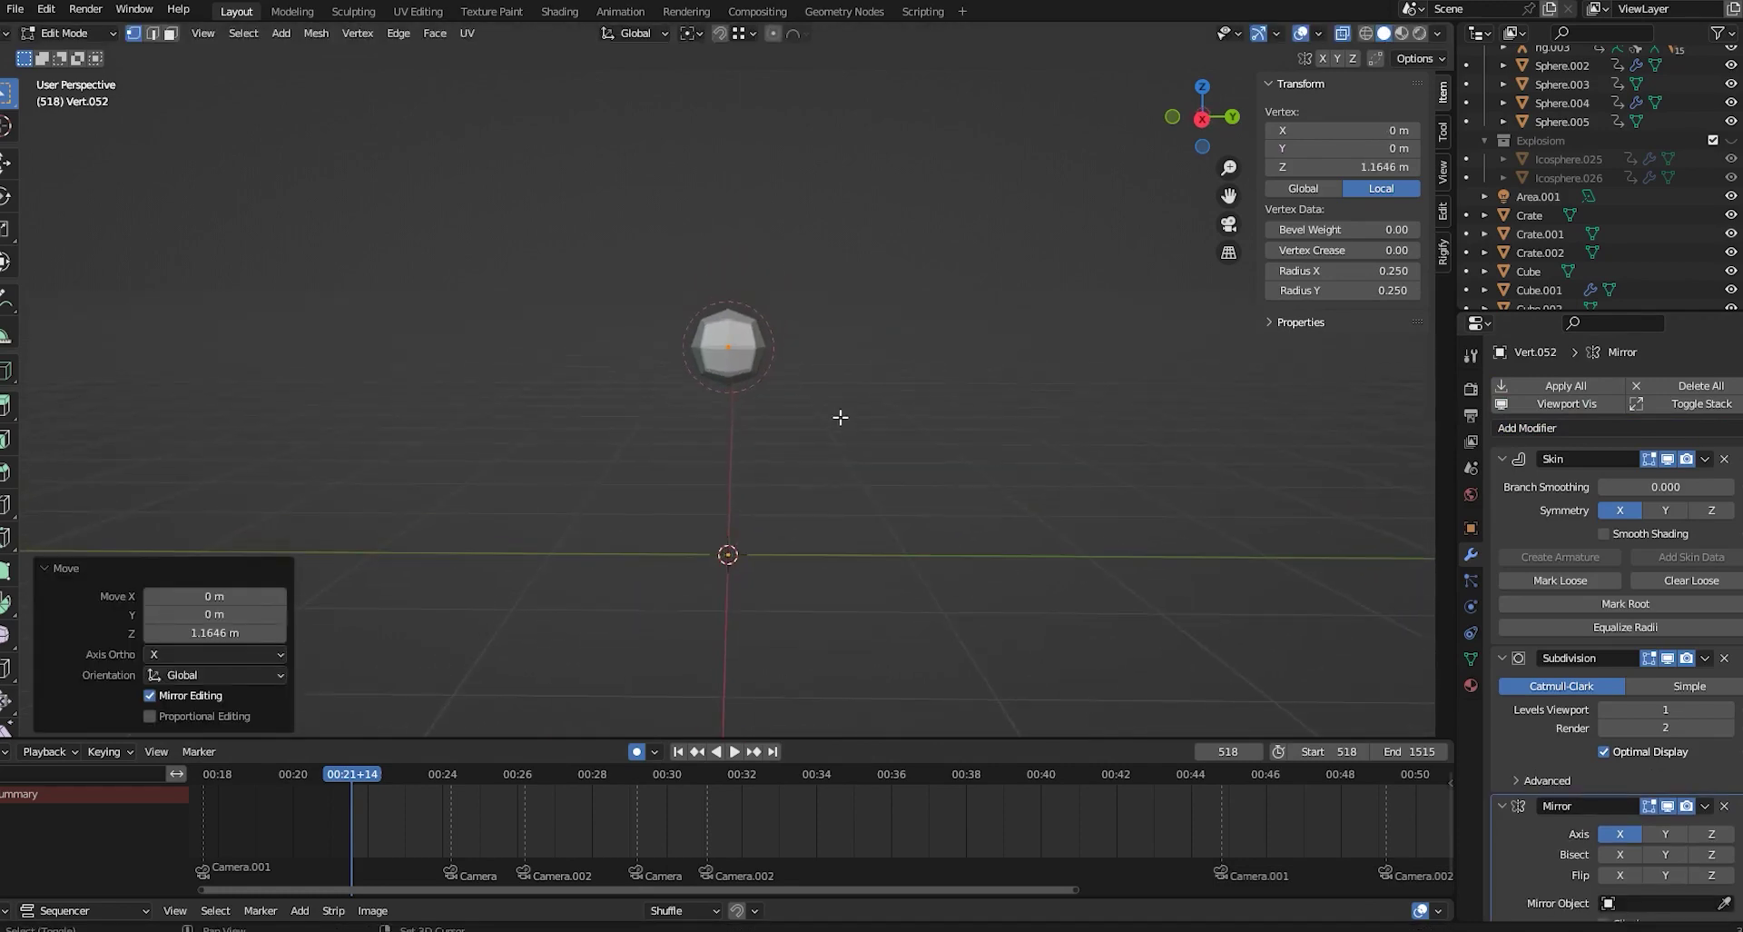
{"action": "key", "text": "g"}
{"action": "key", "text": "z"}
{"action": "left_click", "coordinate": [847, 262]}
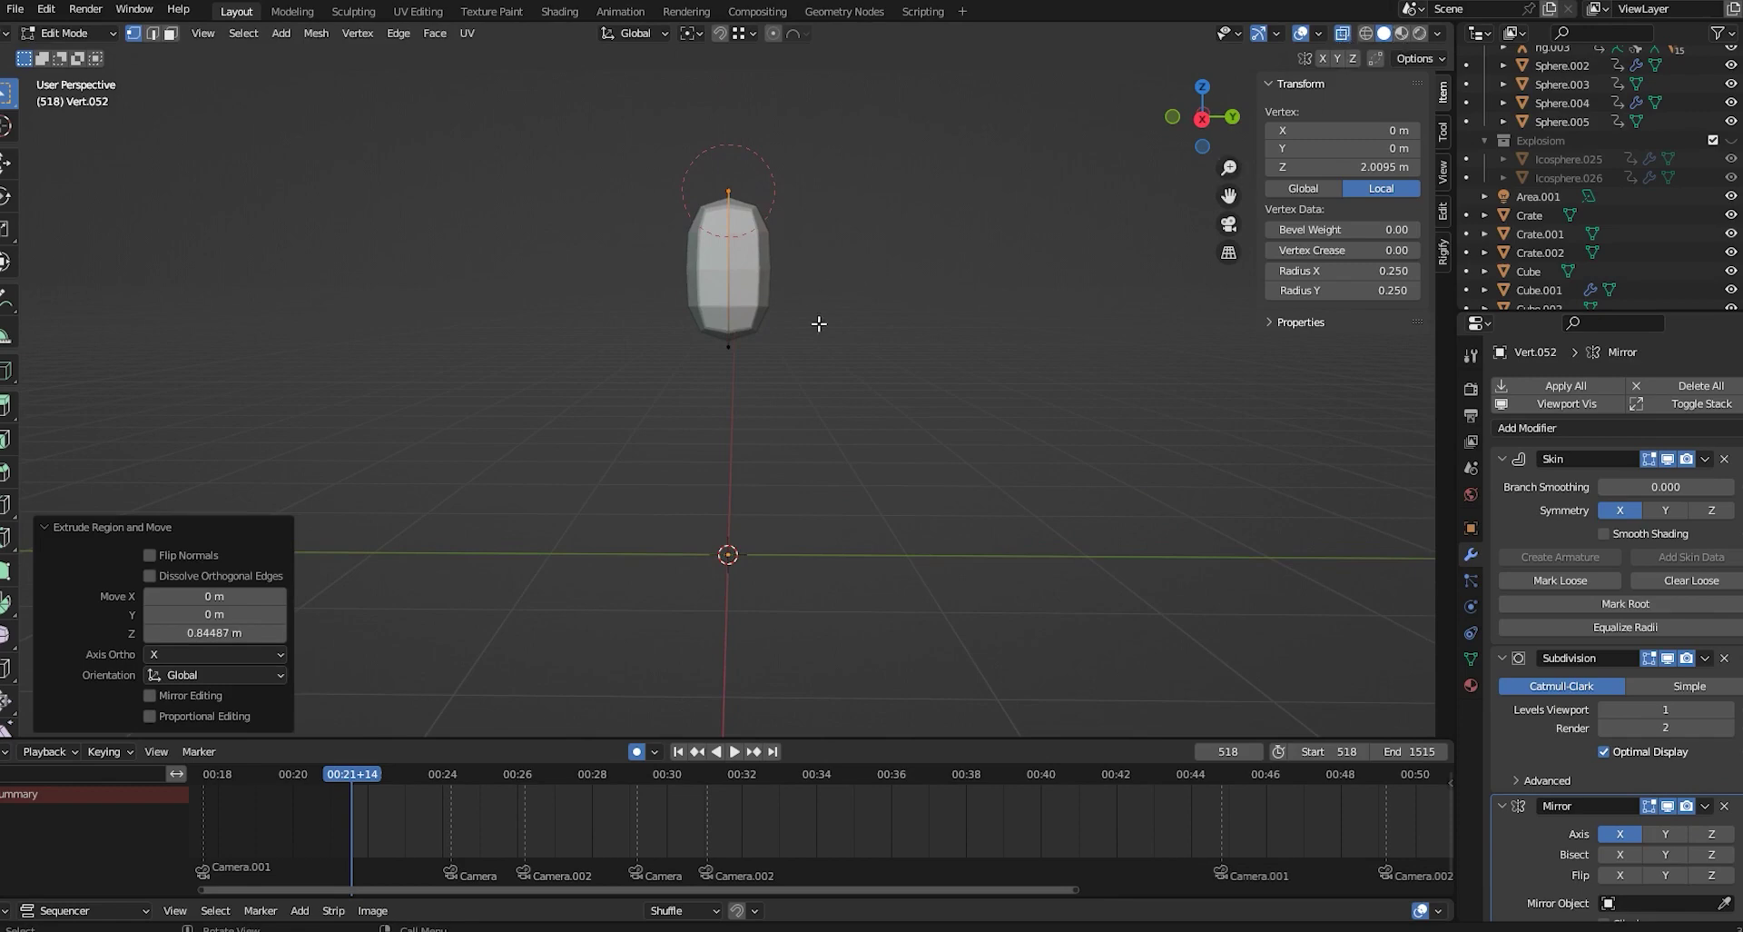
Lower the whole object about 0.34 m along Z in Object Mode.
{"action": "key", "text": "Tab"}
{"action": "key", "text": "g"}
{"action": "key", "text": "z"}
{"action": "left_click", "coordinate": [745, 380]}
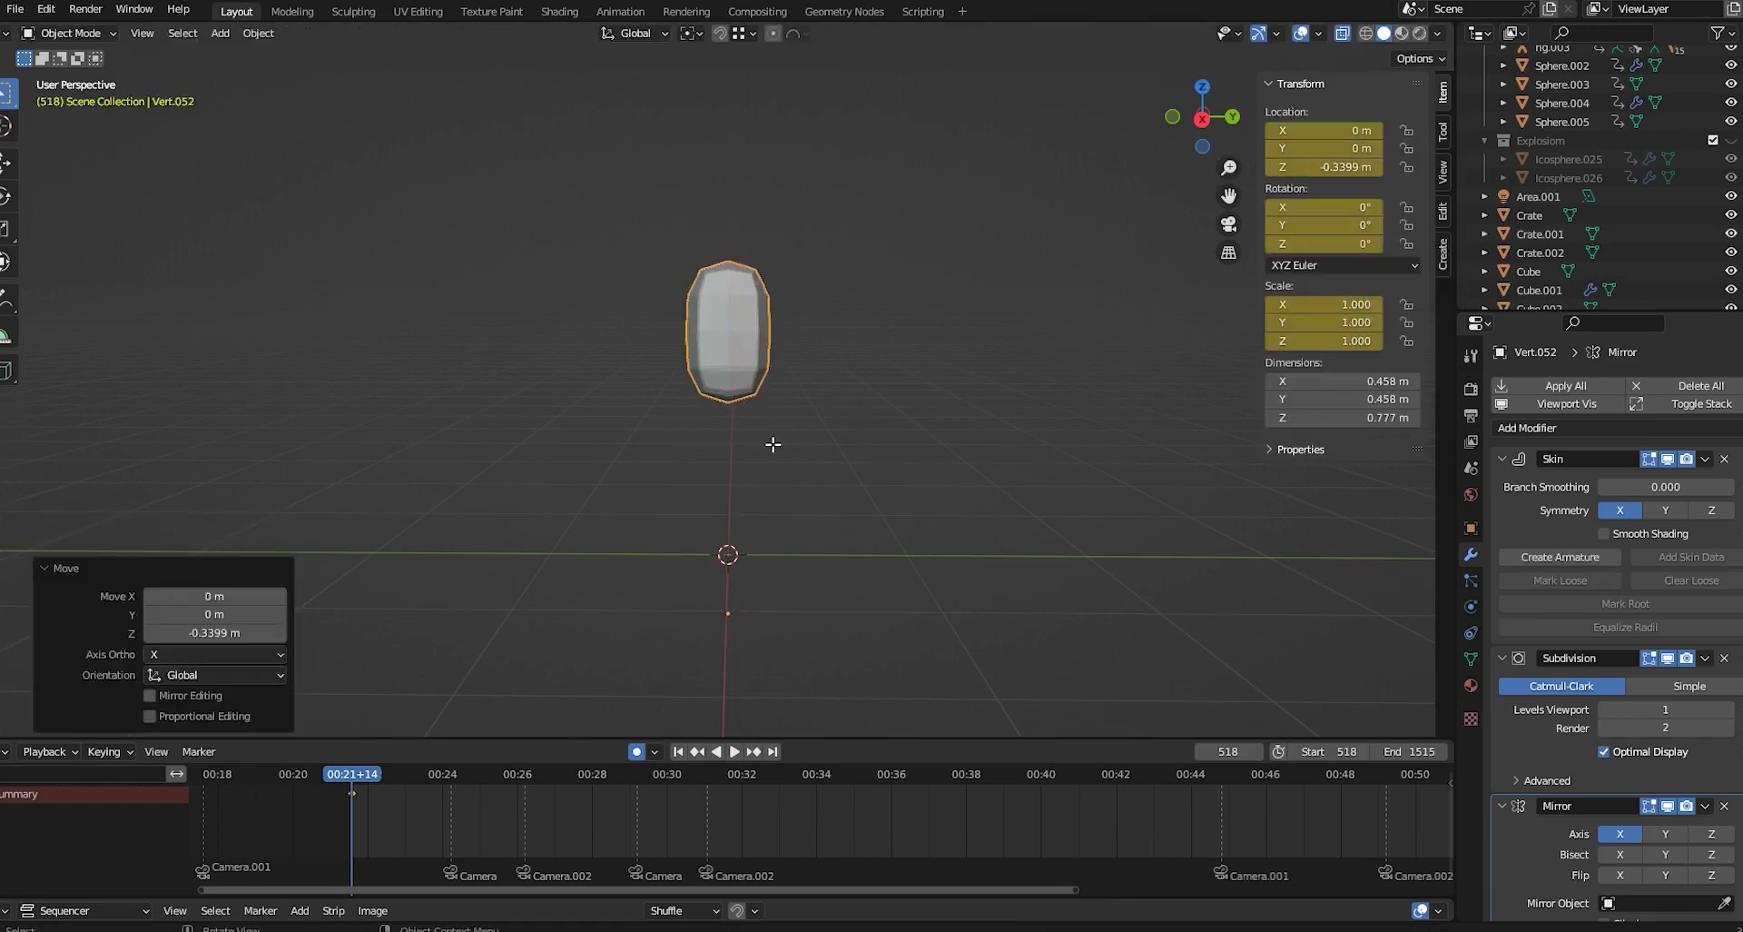
Extrude the torso's lower vertex sideways about 0.44 m along Y to form the hip.
{"action": "key", "text": "Tab"}
{"action": "left_click", "coordinate": [690, 399]}
{"action": "key", "text": "g"}
{"action": "key", "text": "y"}
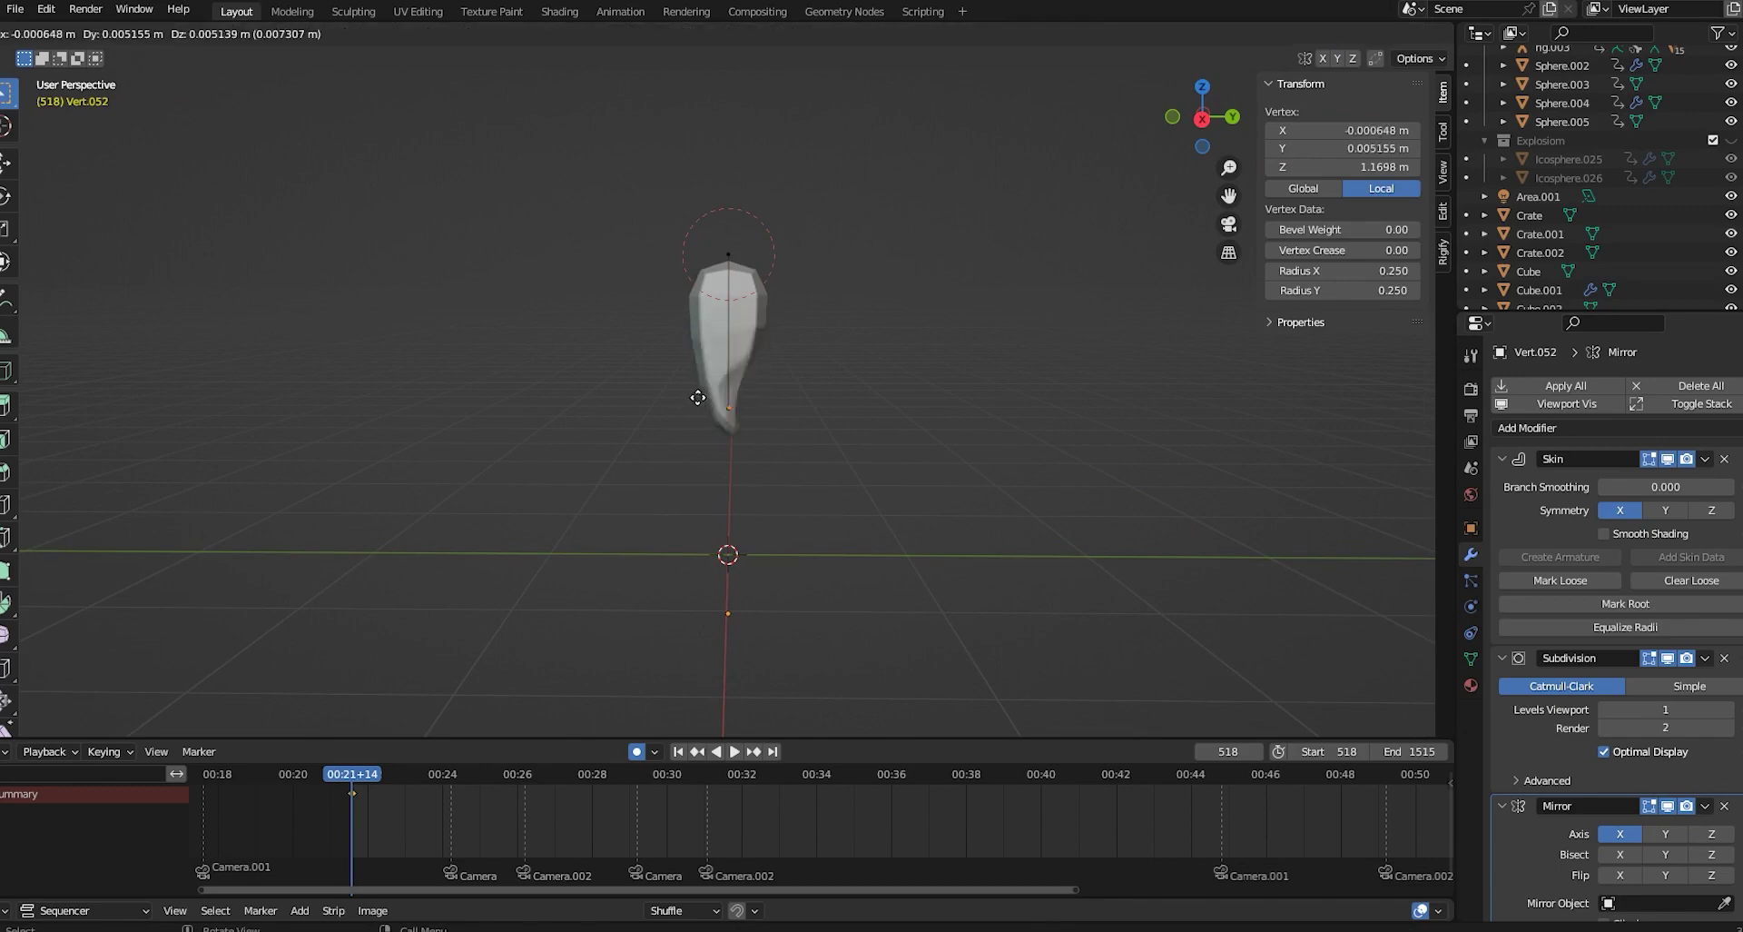
{"action": "left_click", "coordinate": [777, 402]}
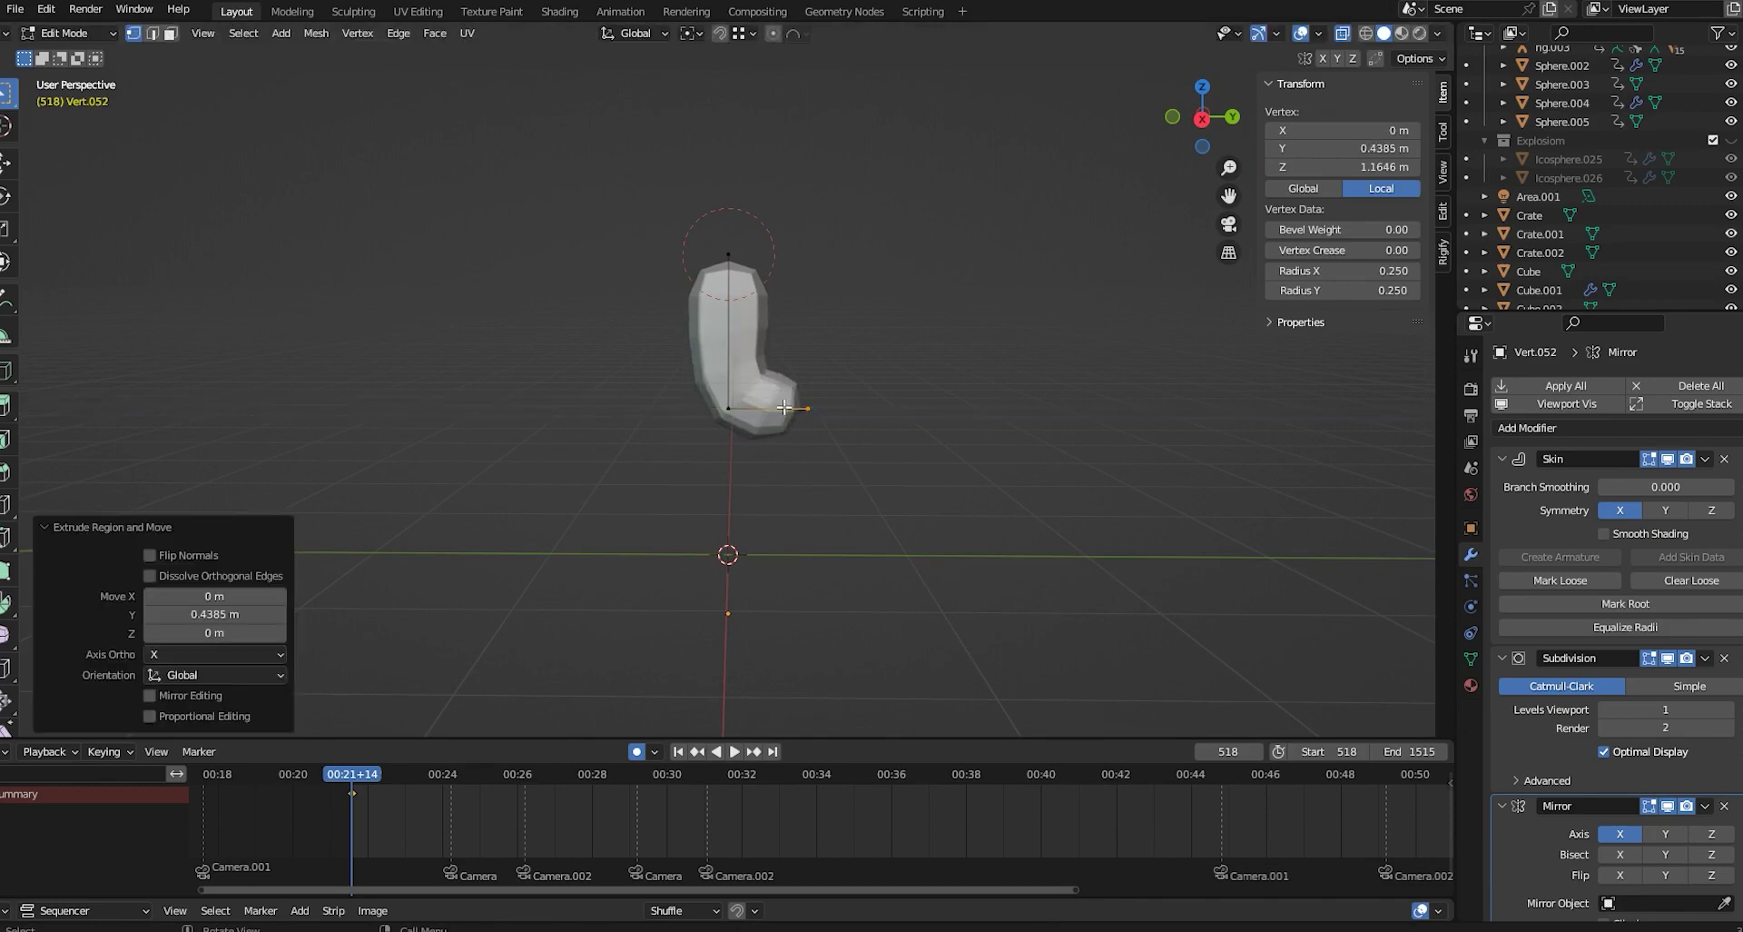
Mirror the body across the Y axis only and extrude the hip vertex down about 1.16 m along Z to form the legs.
{"action": "scroll", "coordinate": [813, 425], "scroll_direction": "up", "scroll_amount": 1}
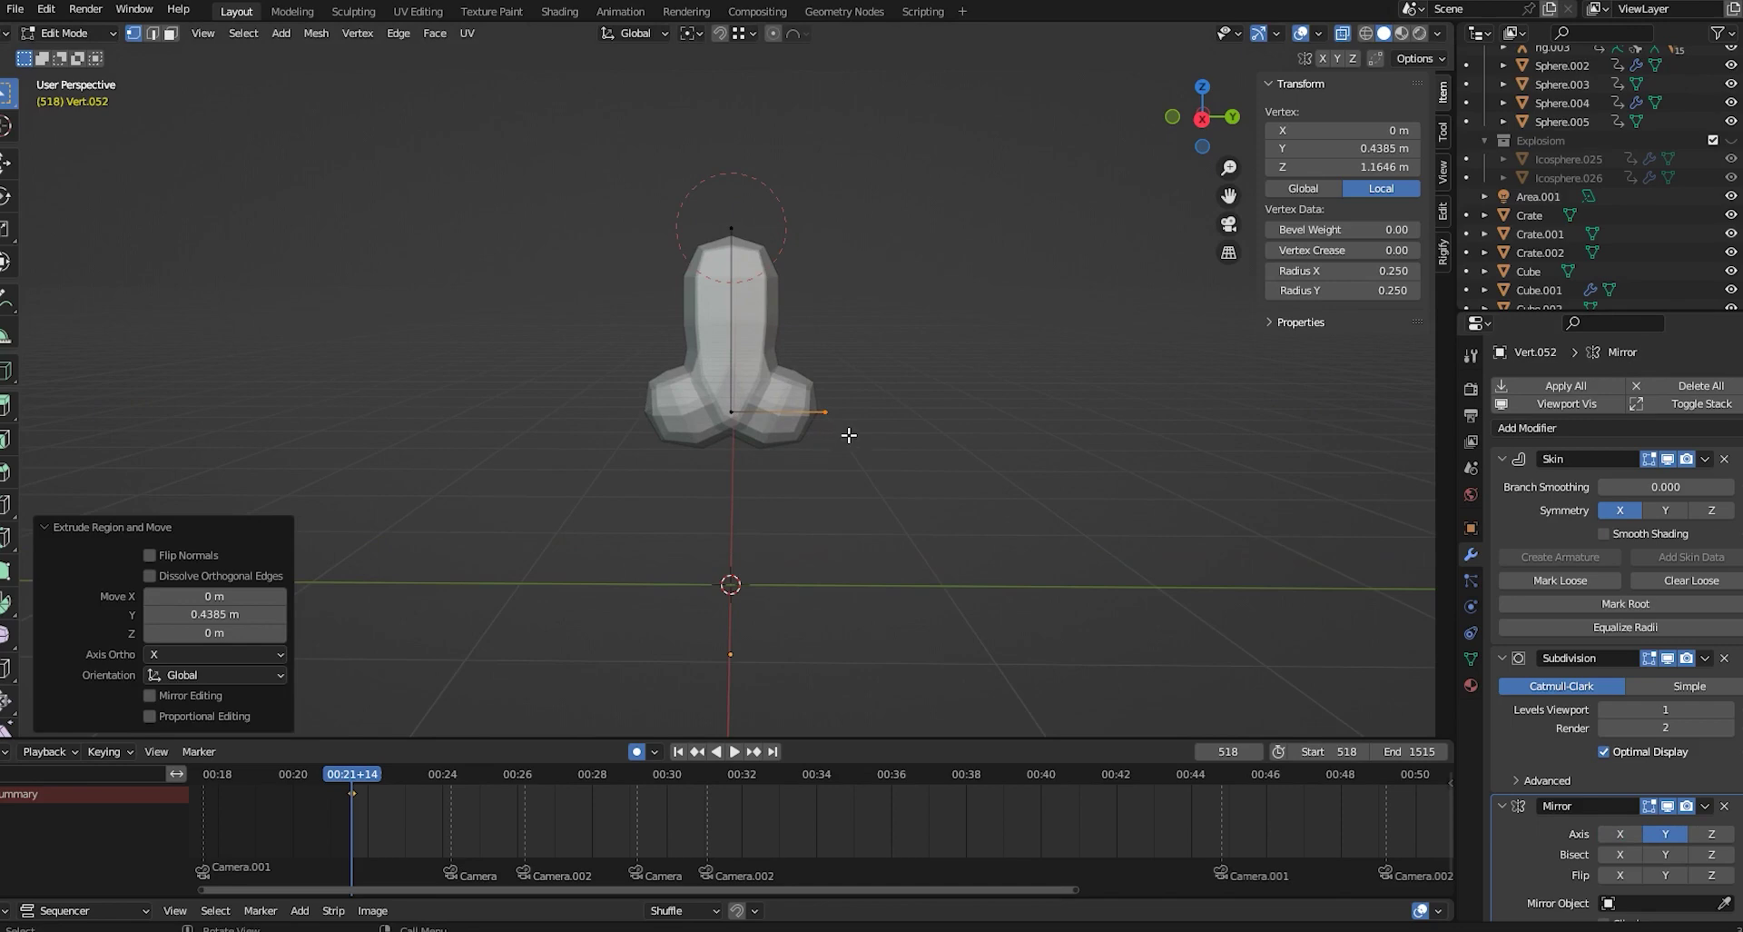
{"action": "key", "text": "e"}
{"action": "key", "text": "z"}
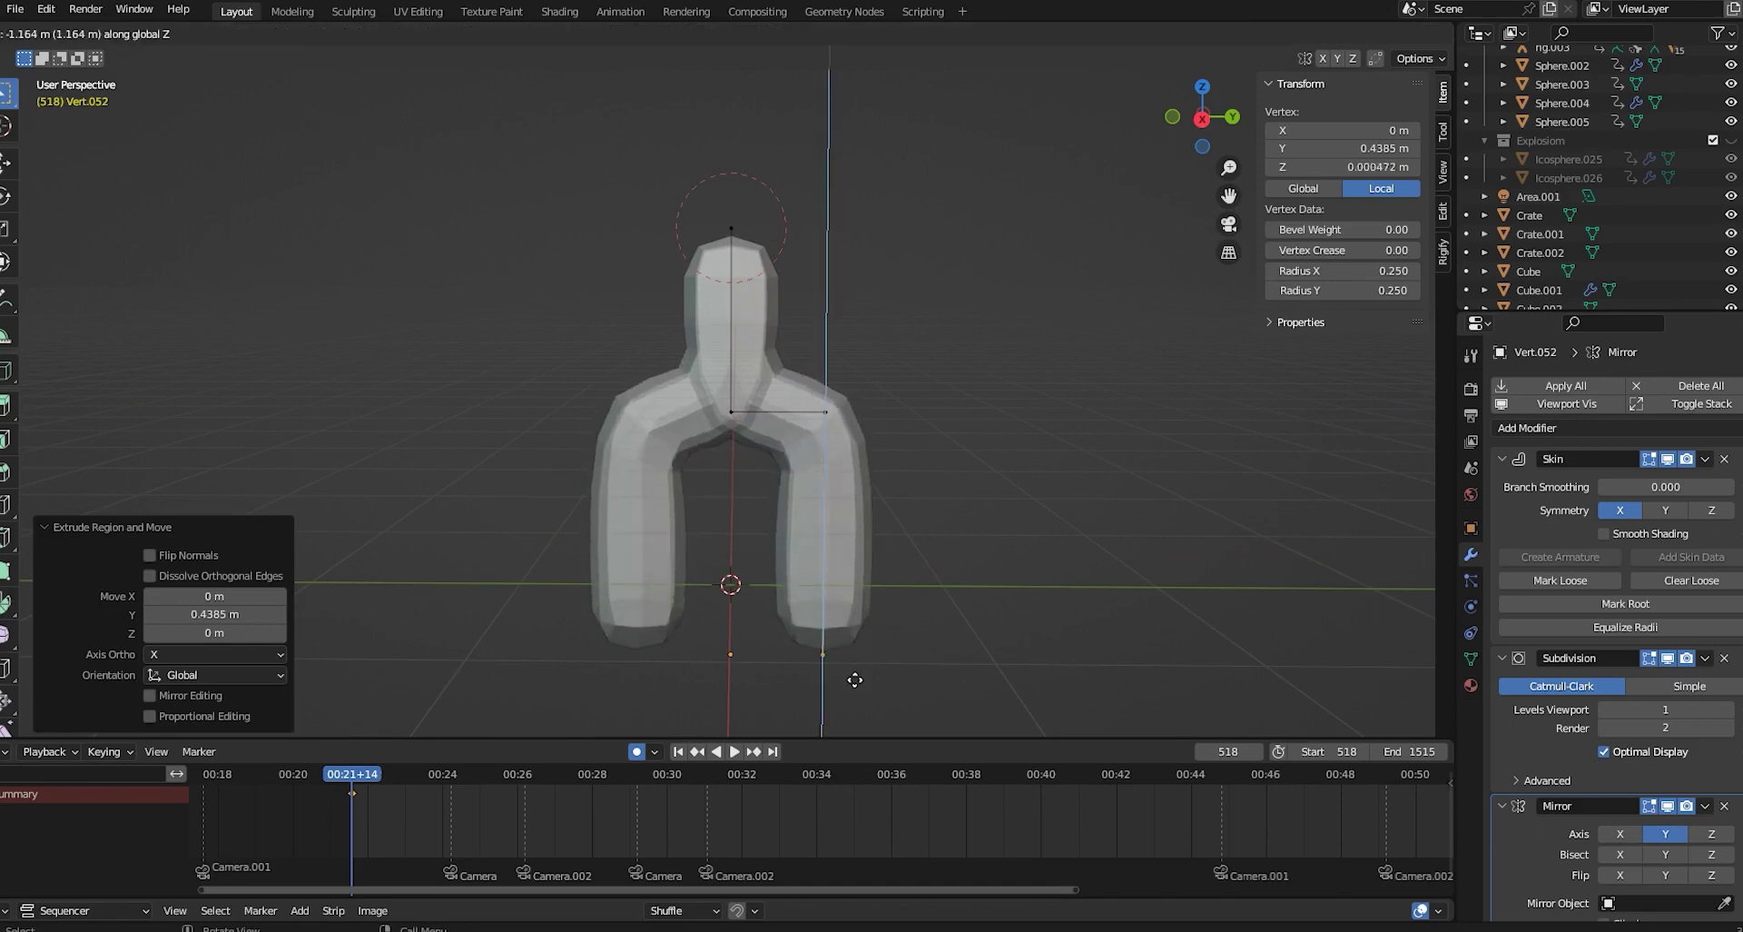
{"action": "left_click", "coordinate": [855, 681]}
Raise the whole object about 0.44 m along Z in Object Mode.
{"action": "scroll", "coordinate": [799, 459], "scroll_direction": "down", "scroll_amount": 5}
{"action": "middle_click_drag", "start_coordinate": [831, 487], "coordinate": [688, 439]}
{"action": "key", "text": "a"}
{"action": "key", "text": "Tab"}
{"action": "key", "text": "g"}
{"action": "key", "text": "z"}
{"action": "left_click", "coordinate": [730, 410]}
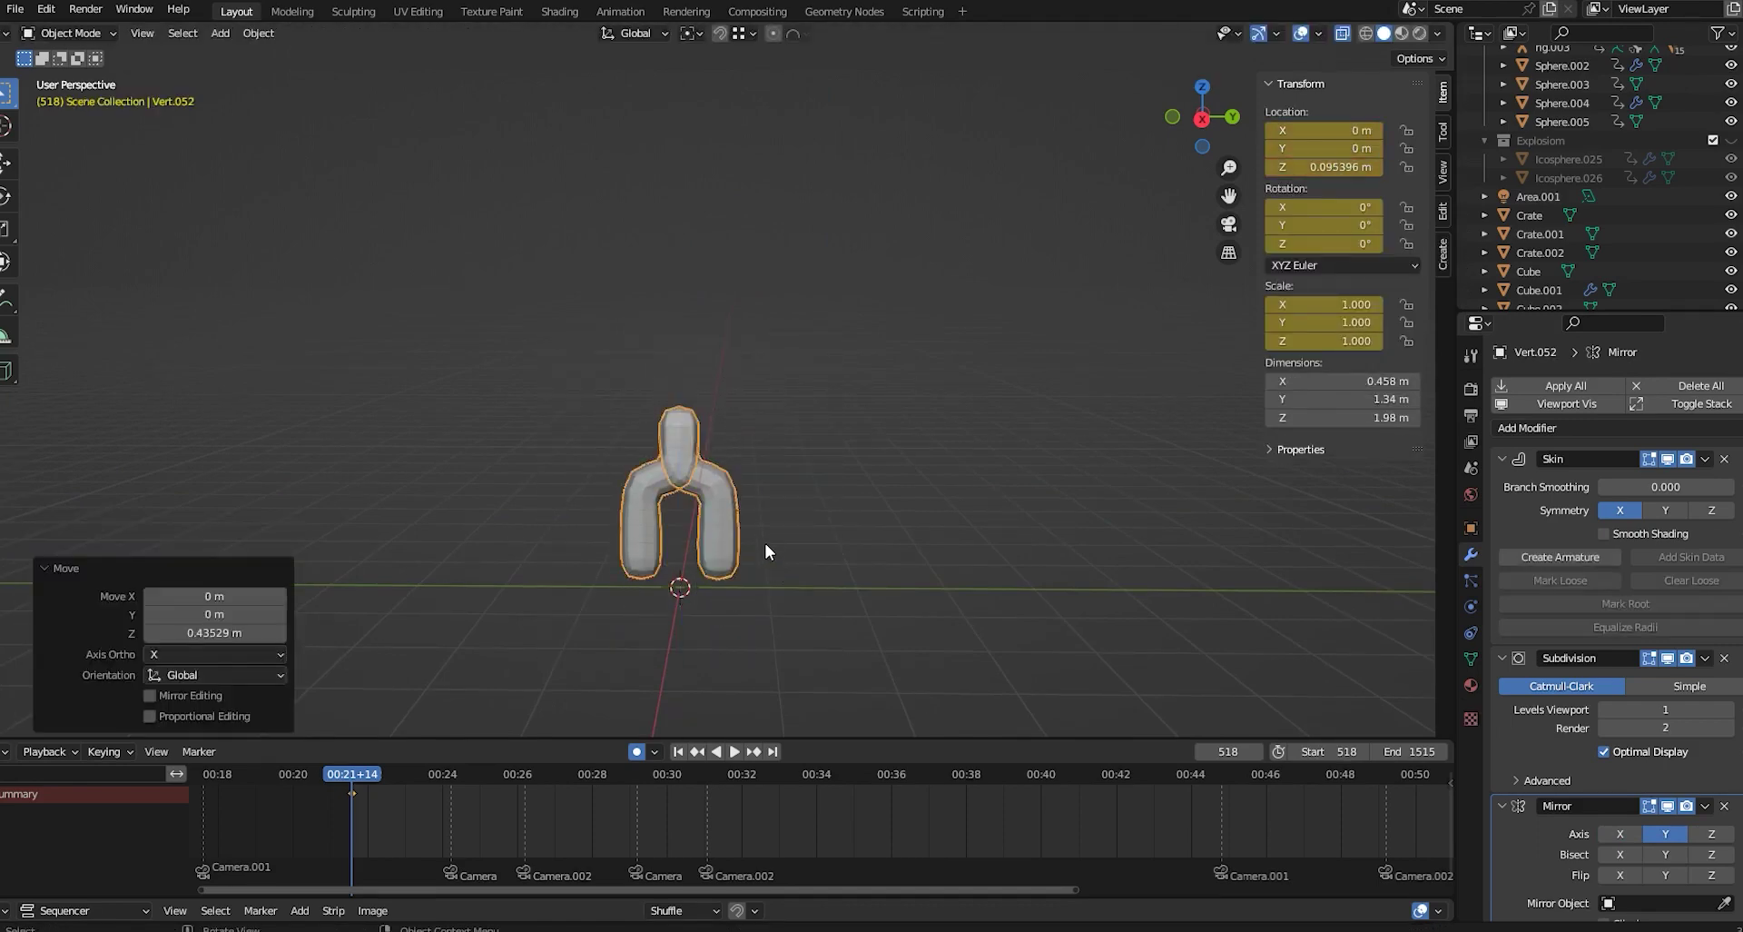
Lengthen the legs by moving the leg's end vertex down about 0.64 m along Z.
{"action": "key", "text": "Tab"}
{"action": "left_click_drag", "start_coordinate": [705, 522], "coordinate": [705, 523]}
{"action": "key", "text": "g"}
{"action": "key", "text": "z"}
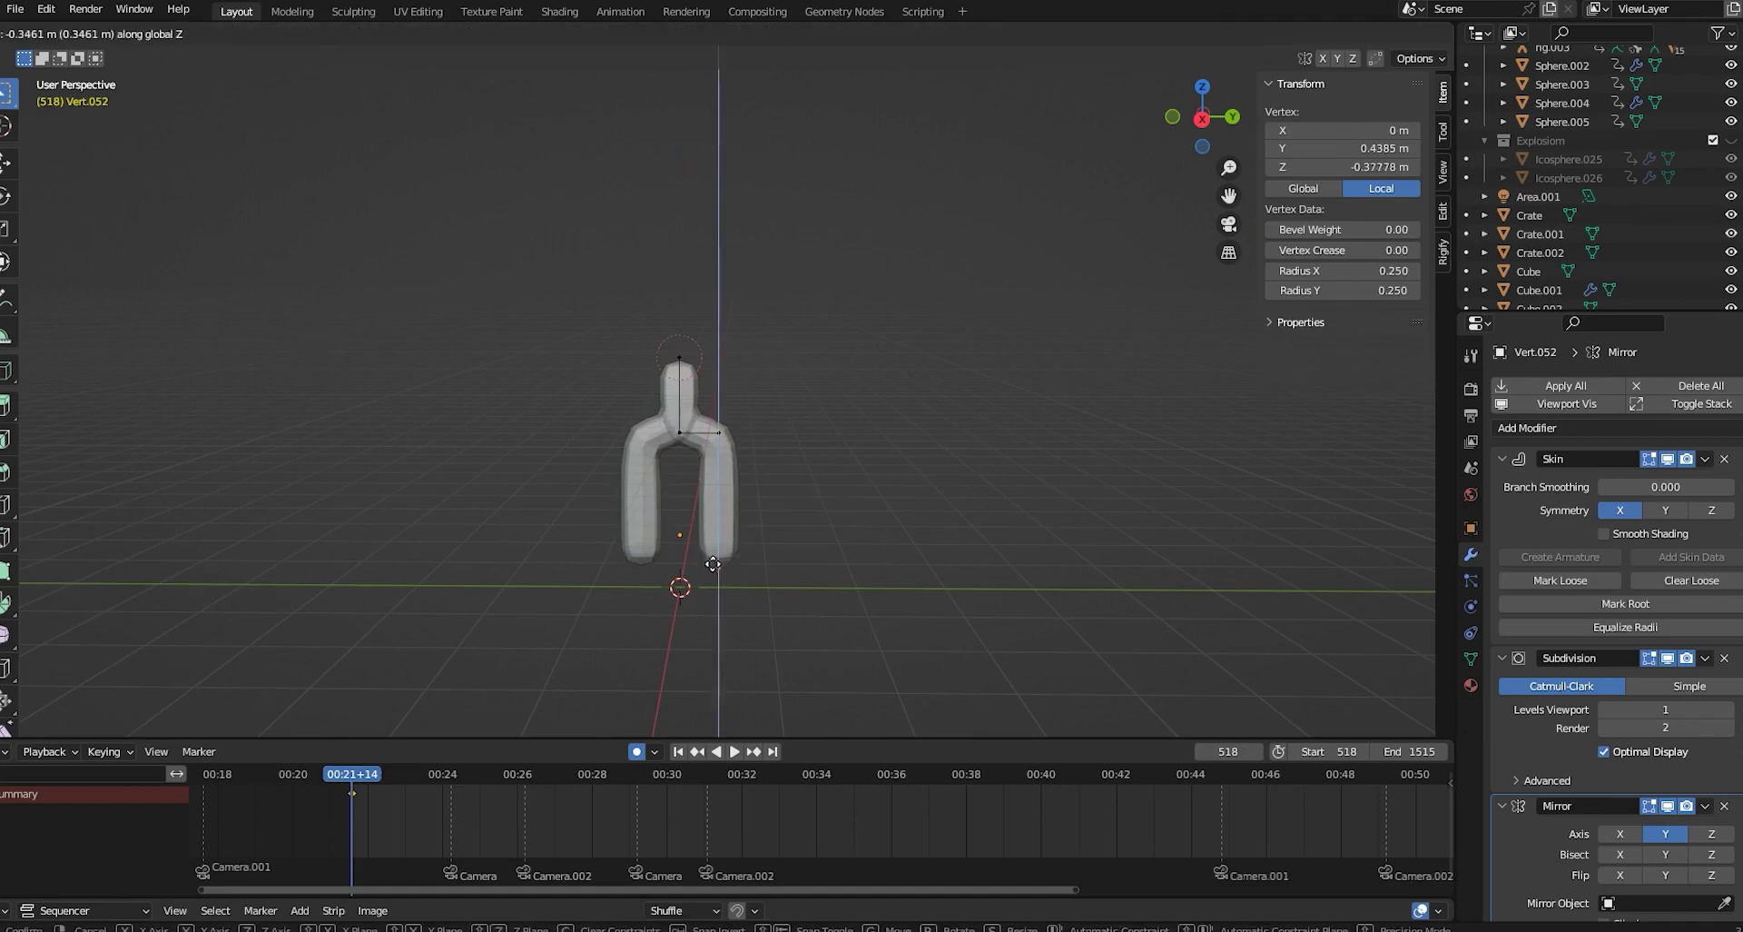
{"action": "left_click", "coordinate": [717, 576]}
Thin the legs by shrinking the skin radius to about 0.08 at the foot vertex and 0.12 at the hip vertex.
{"action": "key", "text": "ctrl+a"}
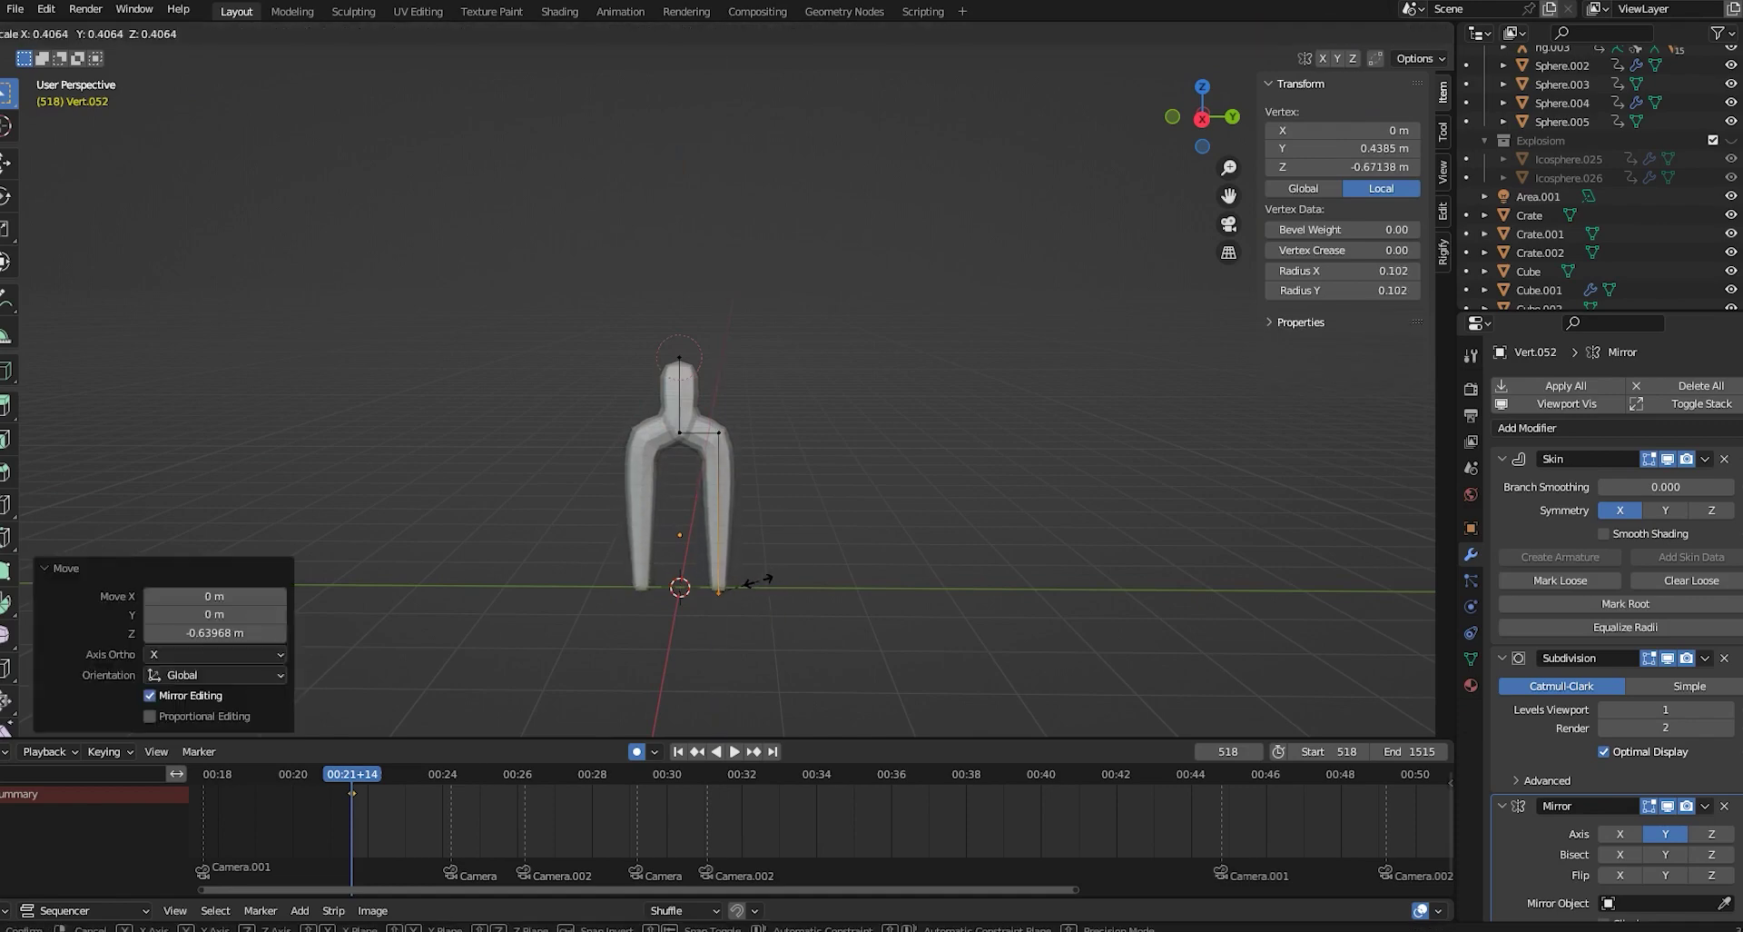
{"action": "left_click", "coordinate": [751, 584]}
{"action": "middle_click_drag", "start_coordinate": [768, 501], "coordinate": [778, 514], "text": "shift"}
{"action": "scroll", "coordinate": [778, 508], "scroll_direction": "up", "scroll_amount": 3}
{"action": "left_click_drag", "start_coordinate": [686, 467], "coordinate": [778, 499]}
{"action": "key", "text": "ctrl+a"}
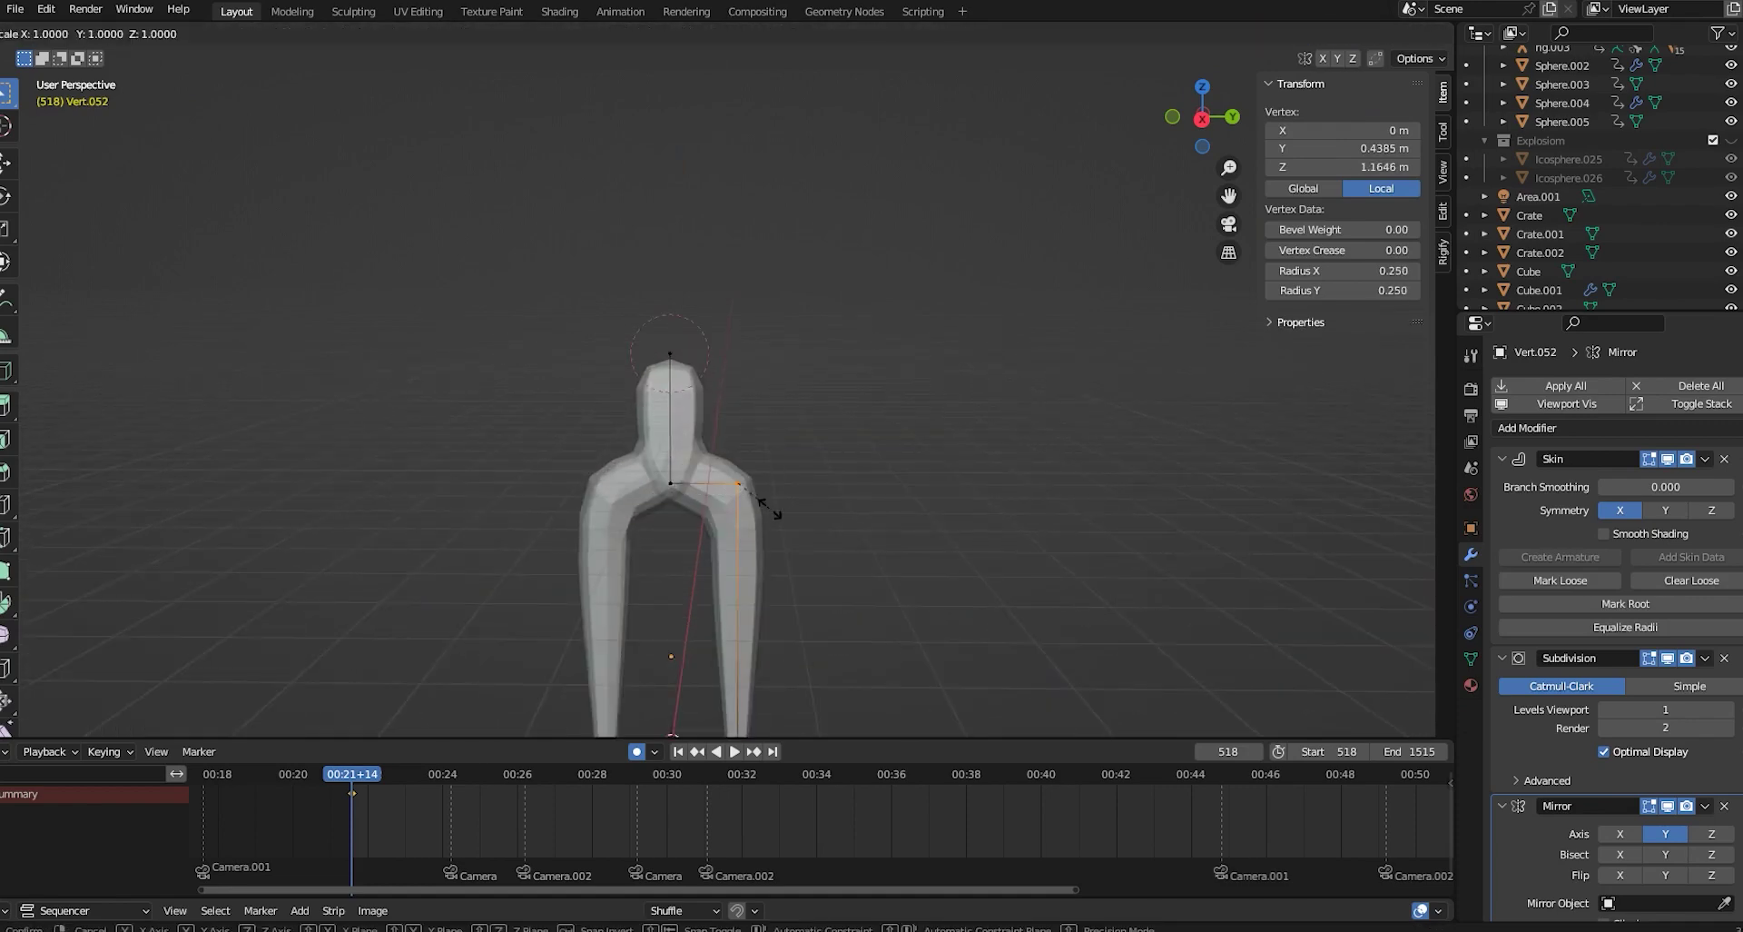
{"action": "left_click", "coordinate": [748, 498]}
Stretch the torso by moving its top vertex up about 1.41 m along Z.
{"action": "scroll", "coordinate": [774, 475], "scroll_direction": "down", "scroll_amount": 2}
{"action": "middle_click_drag", "start_coordinate": [770, 439], "coordinate": [760, 535], "text": "shift"}
{"action": "left_click", "coordinate": [732, 417]}
{"action": "scroll", "coordinate": [761, 535], "scroll_direction": "down", "scroll_amount": 2}
{"action": "key", "text": "g"}
{"action": "key", "text": "z"}
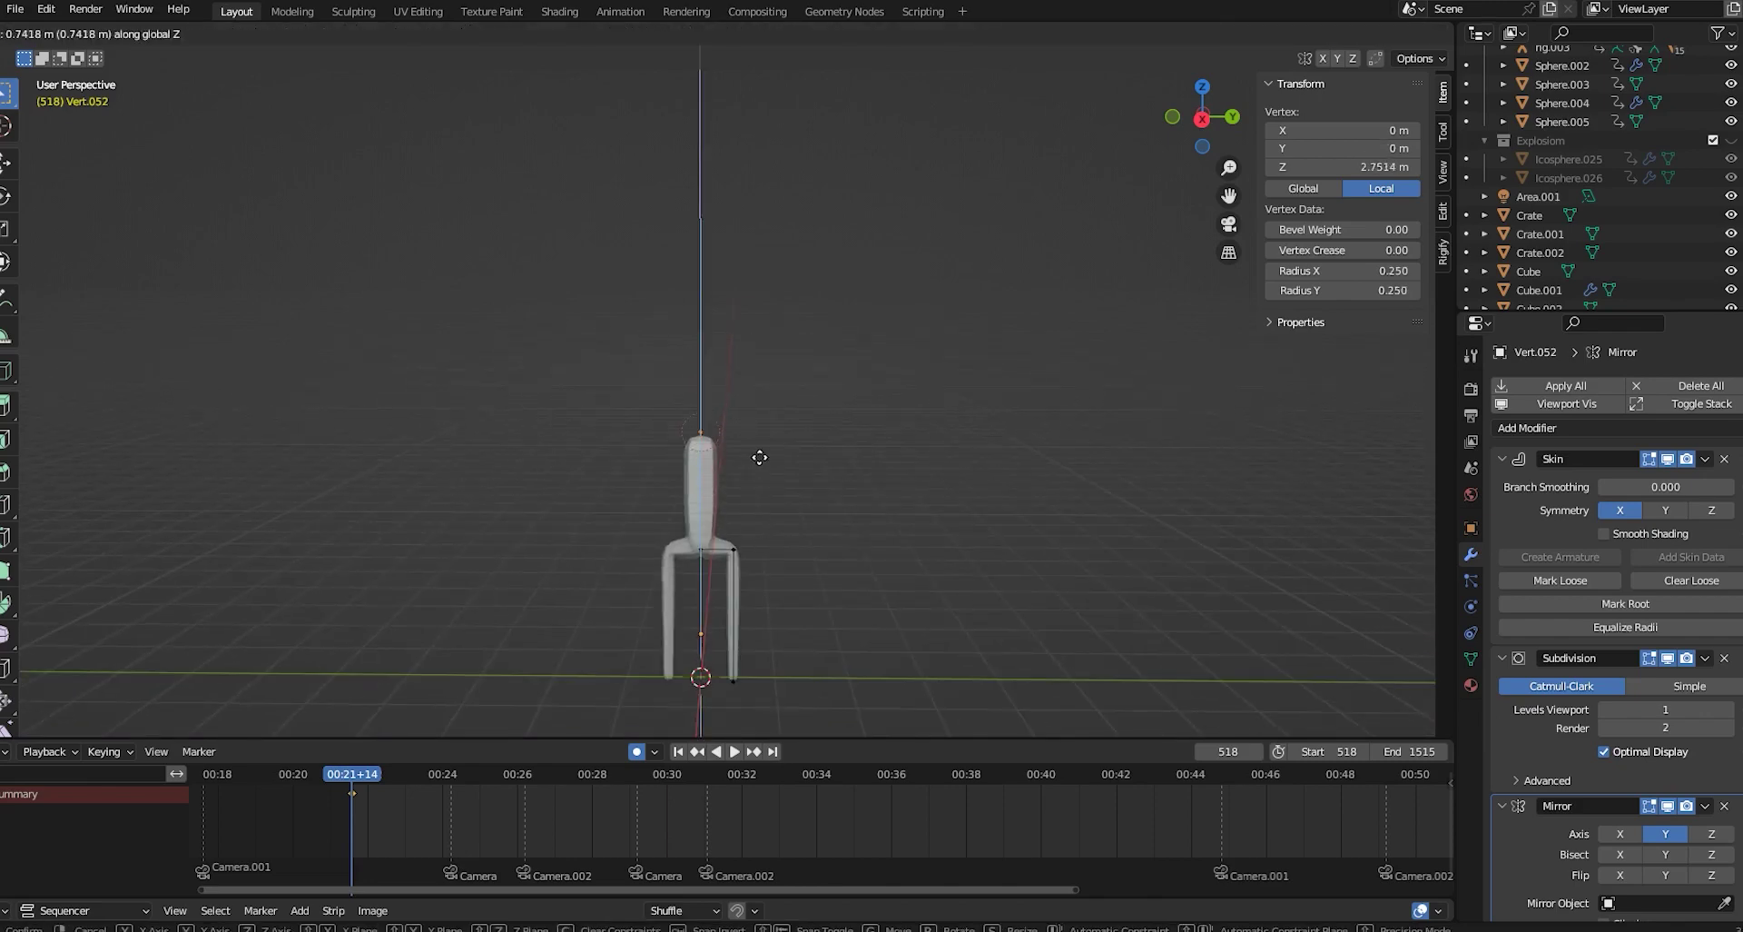
{"action": "left_click", "coordinate": [762, 427]}
Extrude the top vertex upward twice along Z, about 0.31 m for the neck and 0.94 m for the head.
{"action": "key", "text": "g"}
{"action": "key", "text": "z"}
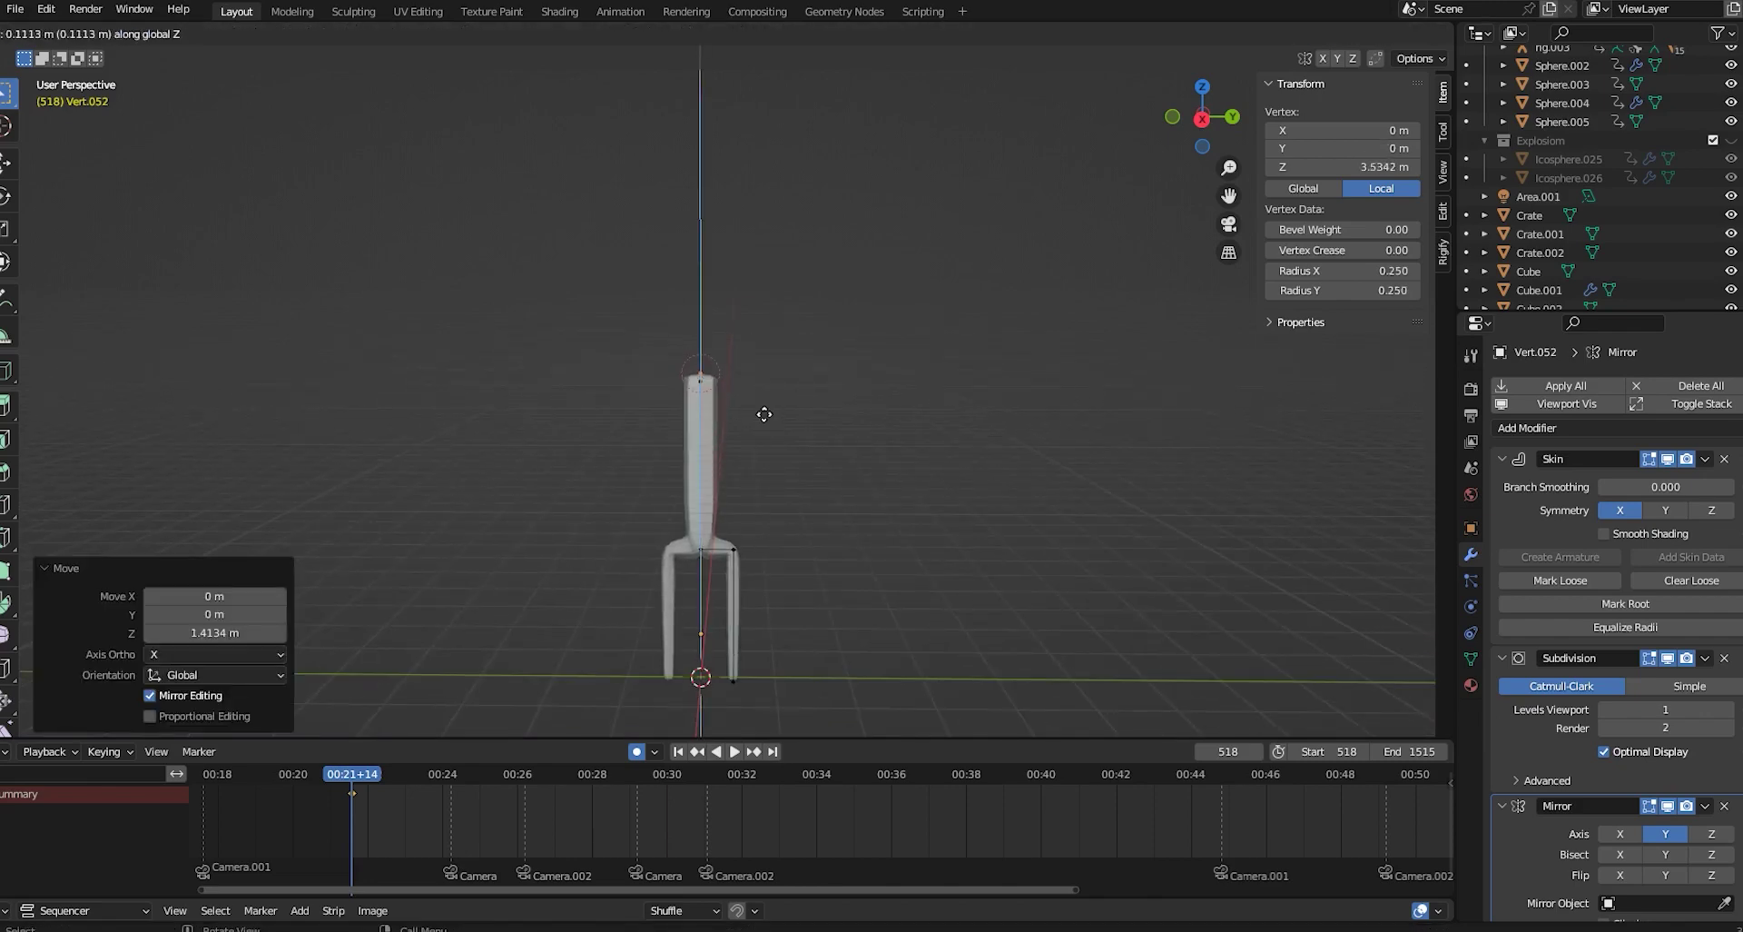
{"action": "left_click", "coordinate": [766, 404]}
{"action": "key", "text": "e"}
{"action": "key", "text": "z"}
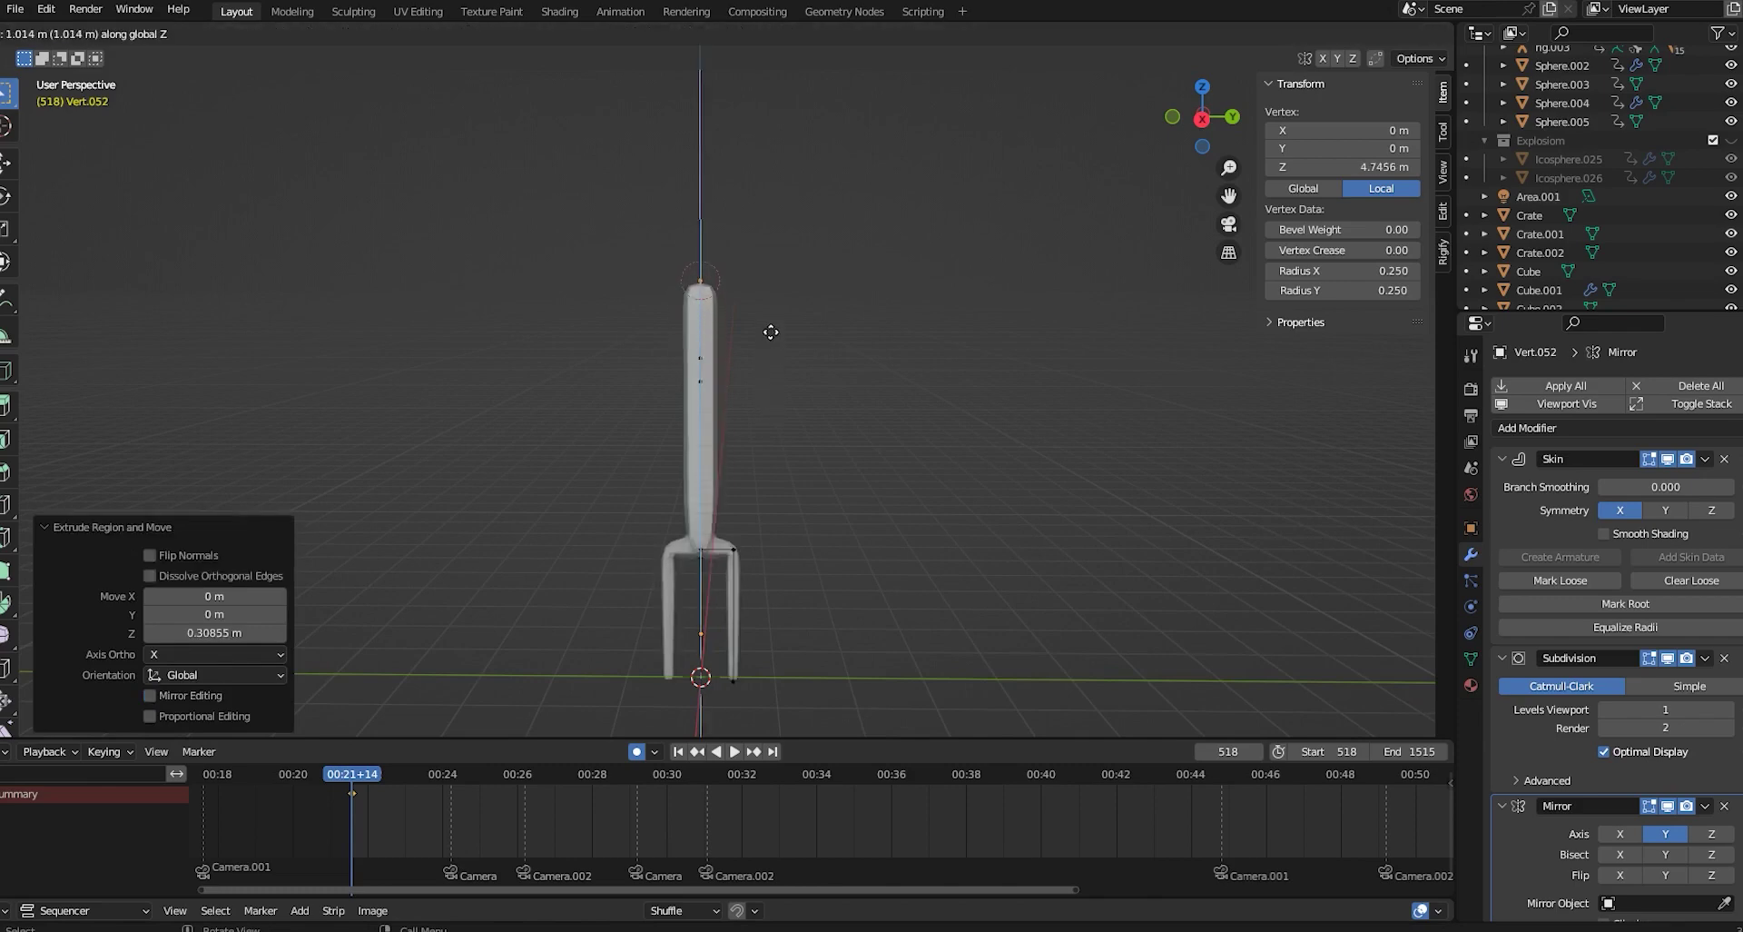
{"action": "right_click", "coordinate": [771, 337]}
Shrink the neck vertex's skin radius to about 0.07 and lower that vertex along Z toward the torso.
{"action": "scroll", "coordinate": [836, 409], "scroll_direction": "up", "scroll_amount": 3}
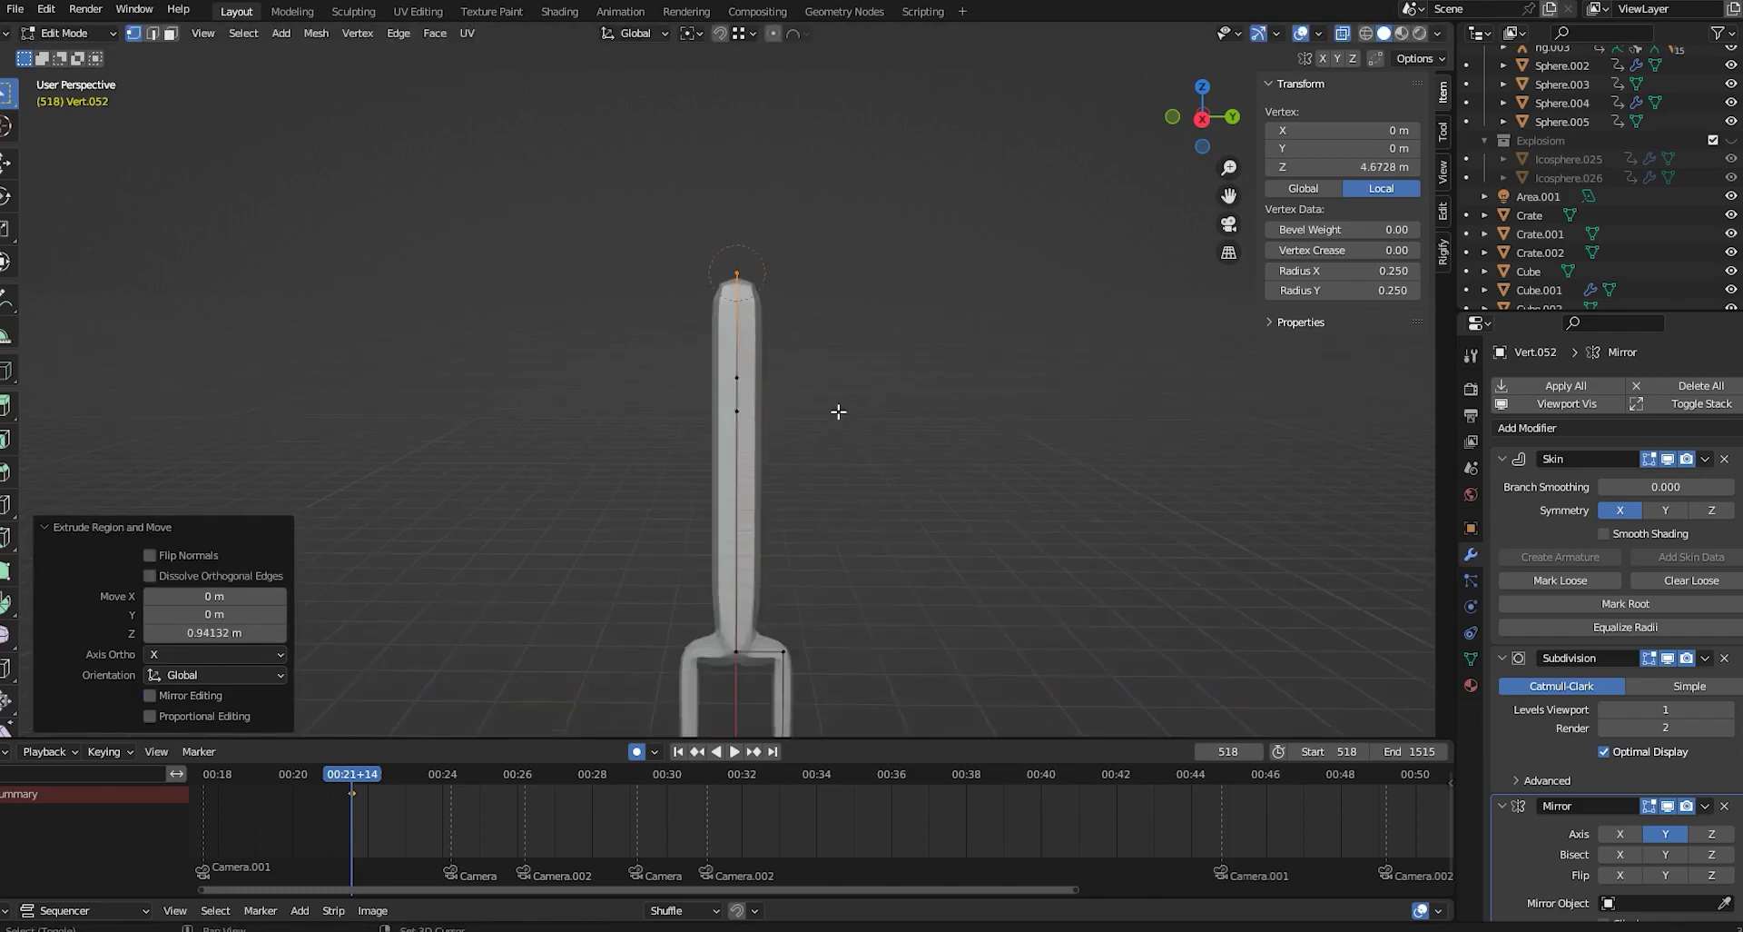
{"action": "key", "text": "ctrl+a"}
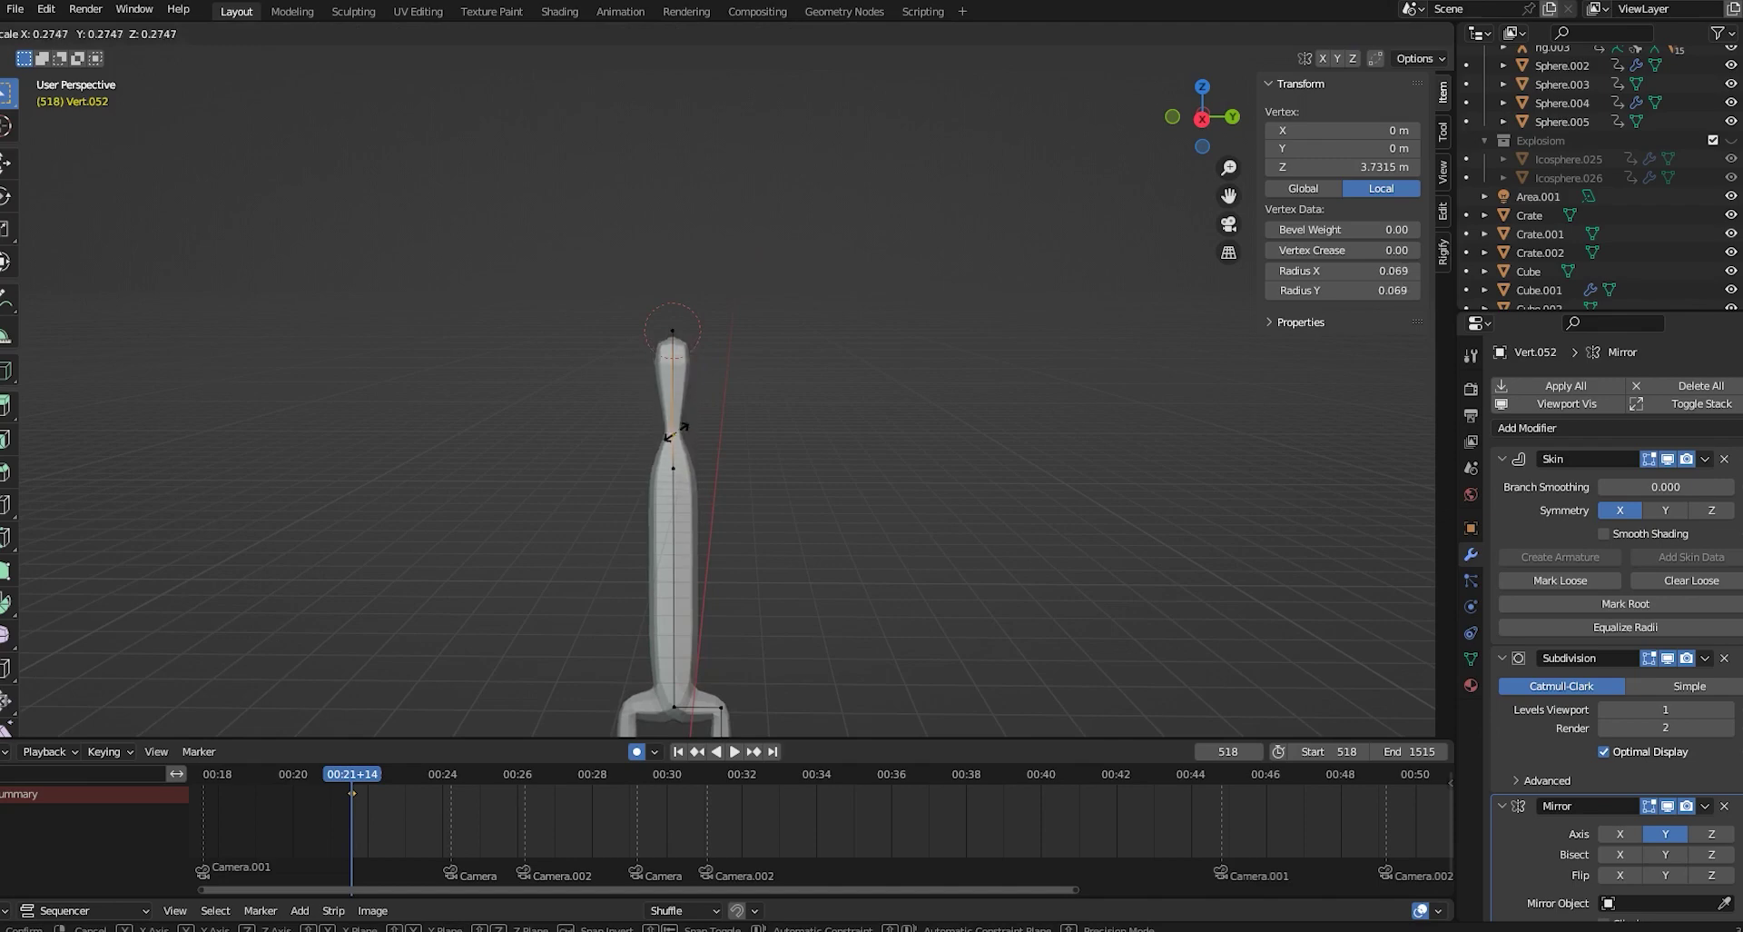
{"action": "left_click", "coordinate": [676, 430]}
{"action": "scroll", "coordinate": [759, 497], "scroll_direction": "up", "scroll_amount": 3}
{"action": "key", "text": "z"}
{"action": "key", "text": "Escape"}
{"action": "key", "text": "g"}
{"action": "key", "text": "z"}
{"action": "left_click", "coordinate": [790, 528]}
Enlarge the skin radius of the head's top vertex and lower that vertex slightly along Z.
{"action": "left_click_drag", "start_coordinate": [874, 354], "coordinate": [705, 239]}
{"action": "key", "text": "ctrl+a"}
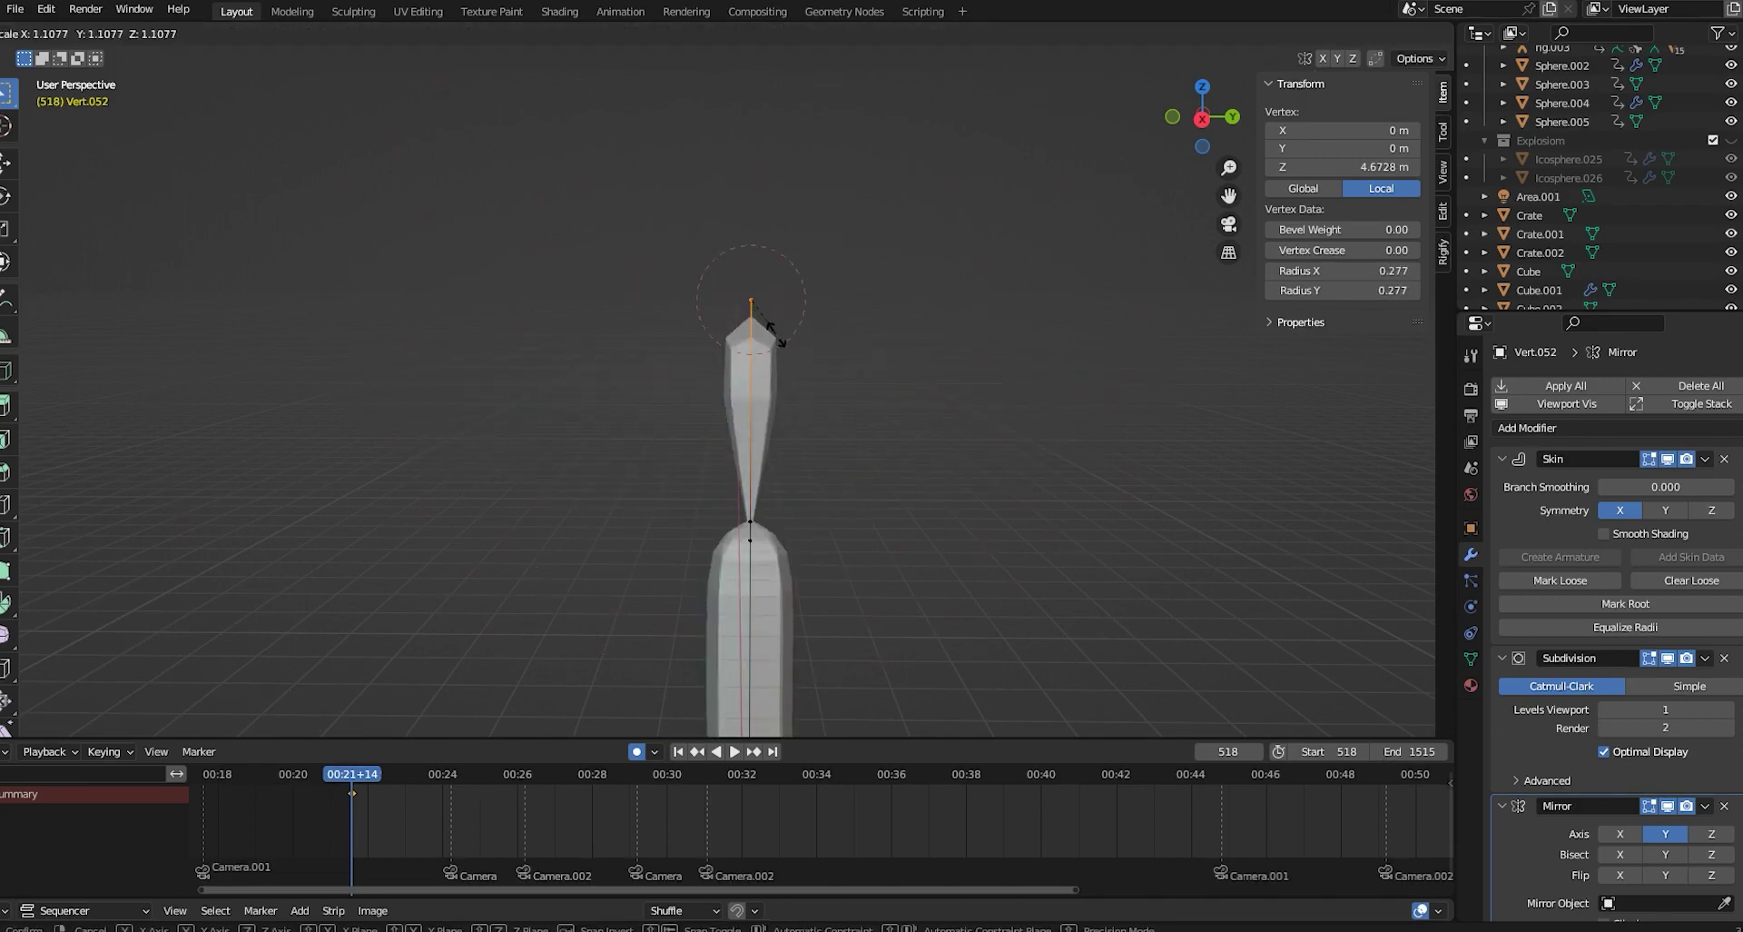
{"action": "left_click", "coordinate": [836, 390]}
{"action": "key", "text": "g"}
{"action": "key", "text": "z"}
{"action": "left_click", "coordinate": [865, 425]}
Add three evenly spaced loop cuts along the torso edge.
{"action": "left_click", "coordinate": [1016, 525]}
{"action": "middle_click_drag", "start_coordinate": [1025, 526], "coordinate": [991, 242], "text": "shift"}
{"action": "scroll", "coordinate": [789, 380], "scroll_direction": "down", "scroll_amount": 1}
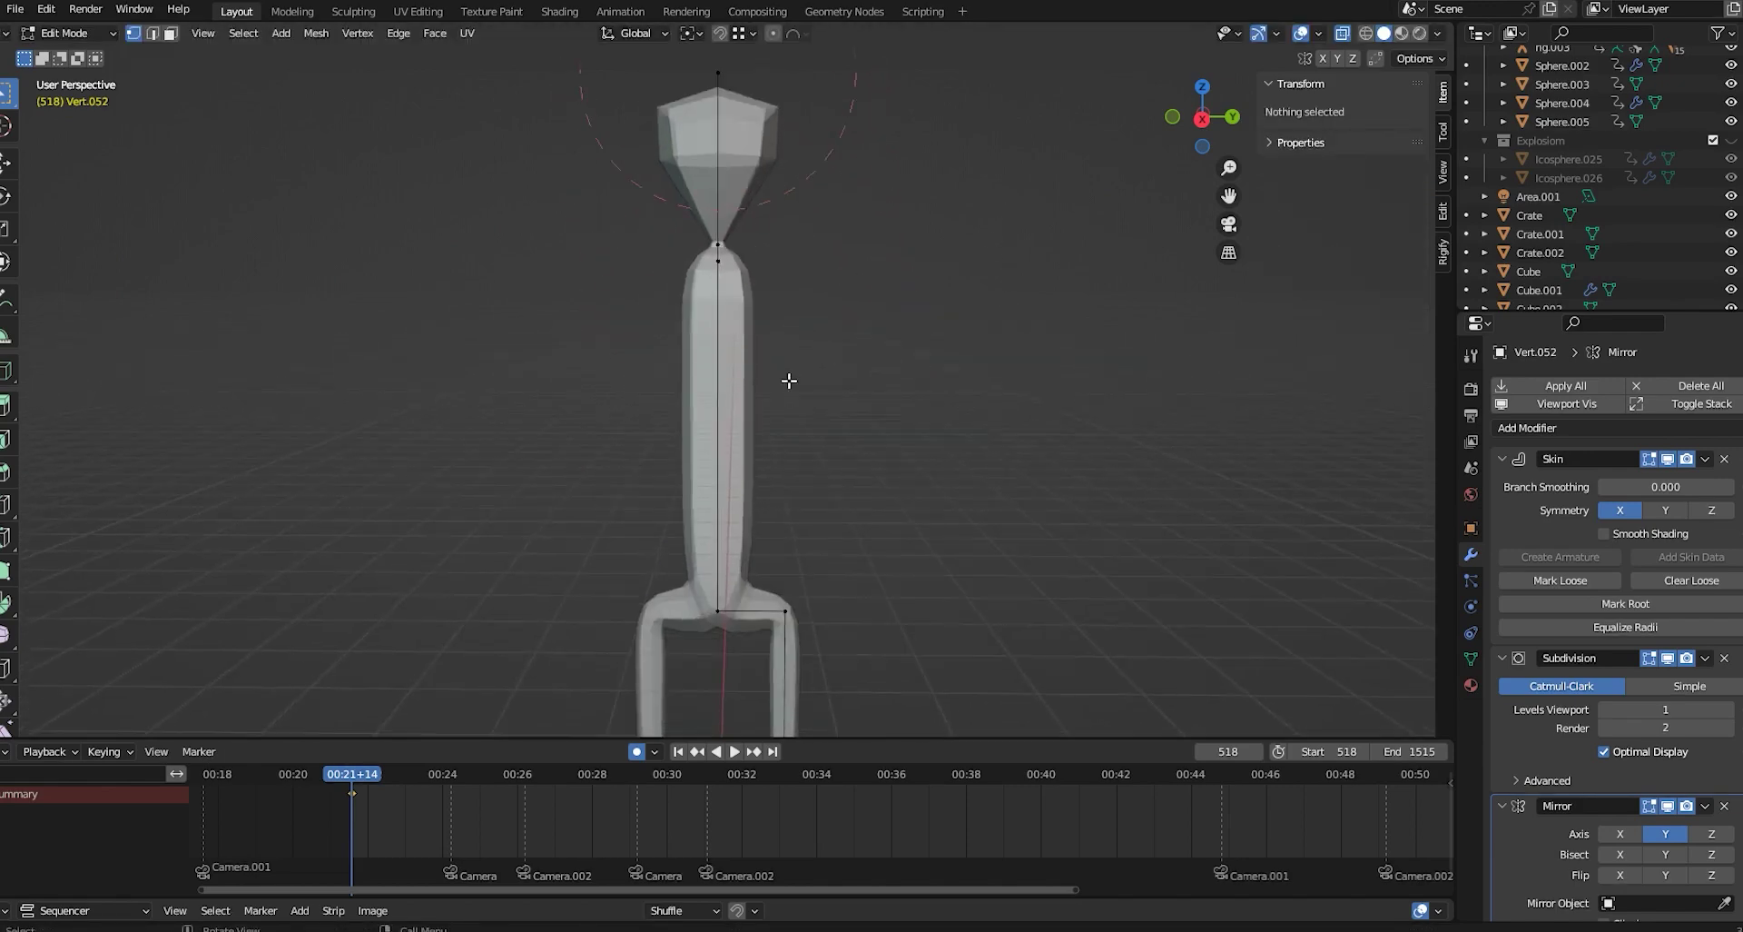
{"action": "left_click", "coordinate": [758, 427]}
{"action": "right_click", "coordinate": [760, 415]}
{"action": "key", "text": "Escape"}
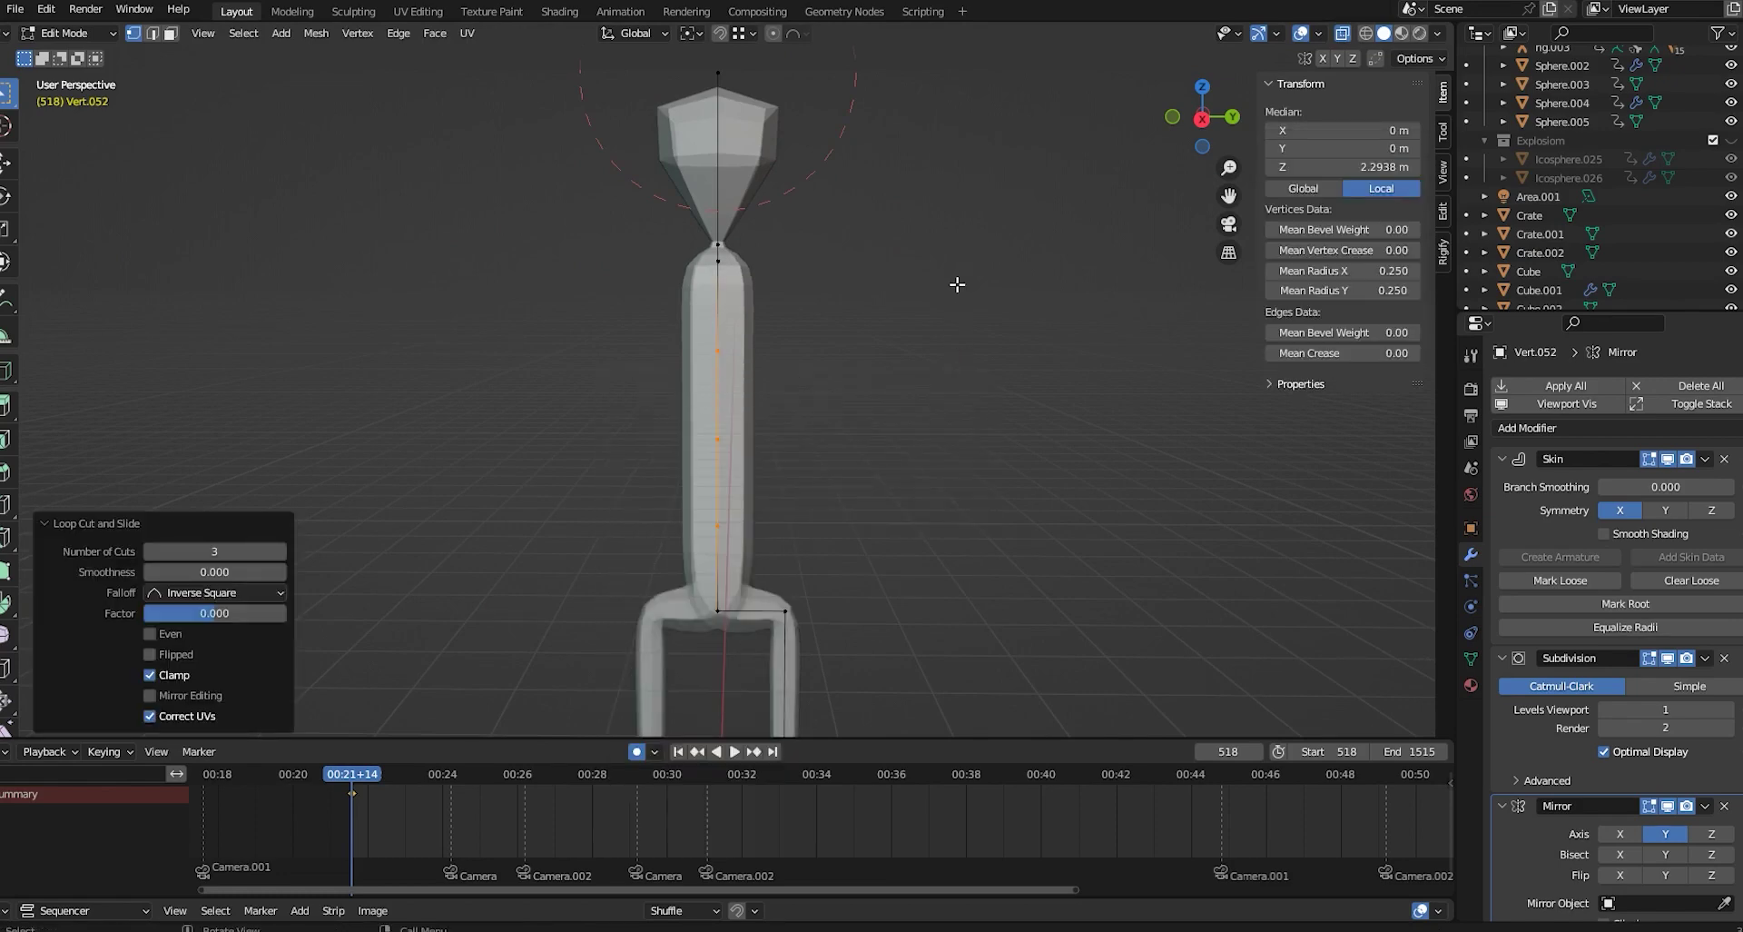
Thicken the torso by scaling the skin radius of its three middle vertices to about 0.35.
{"action": "left_click", "coordinate": [848, 418]}
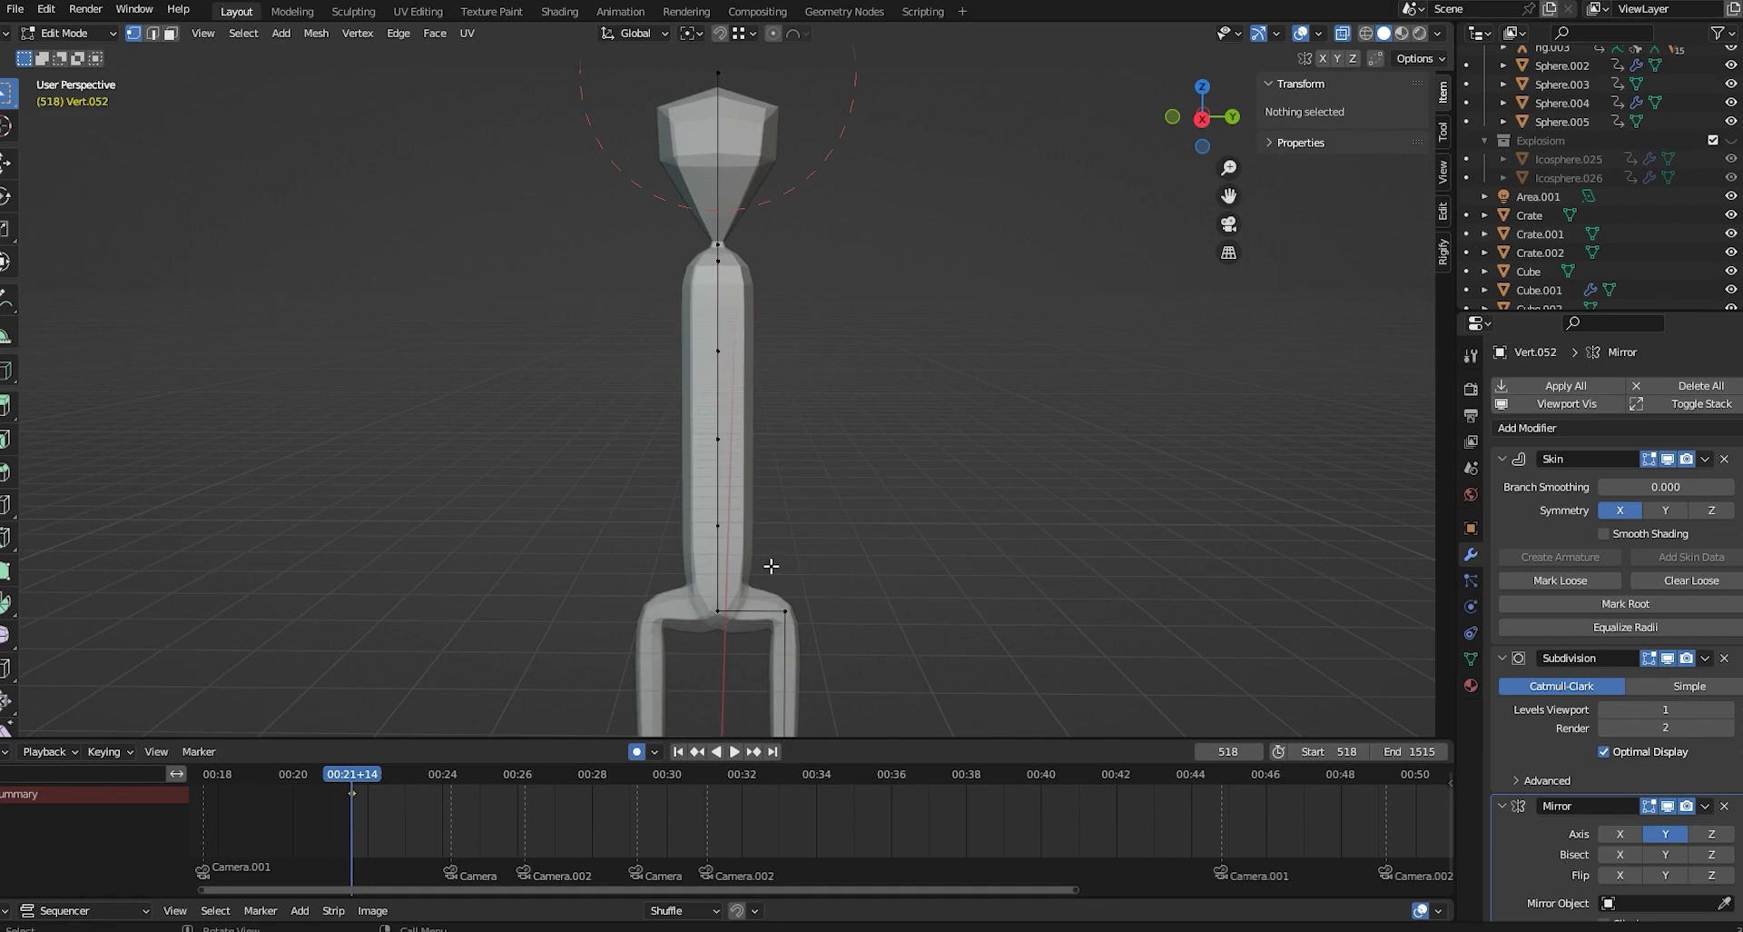
{"action": "left_click_drag", "start_coordinate": [682, 335], "coordinate": [685, 345]}
{"action": "key", "text": "ctrl+a"}
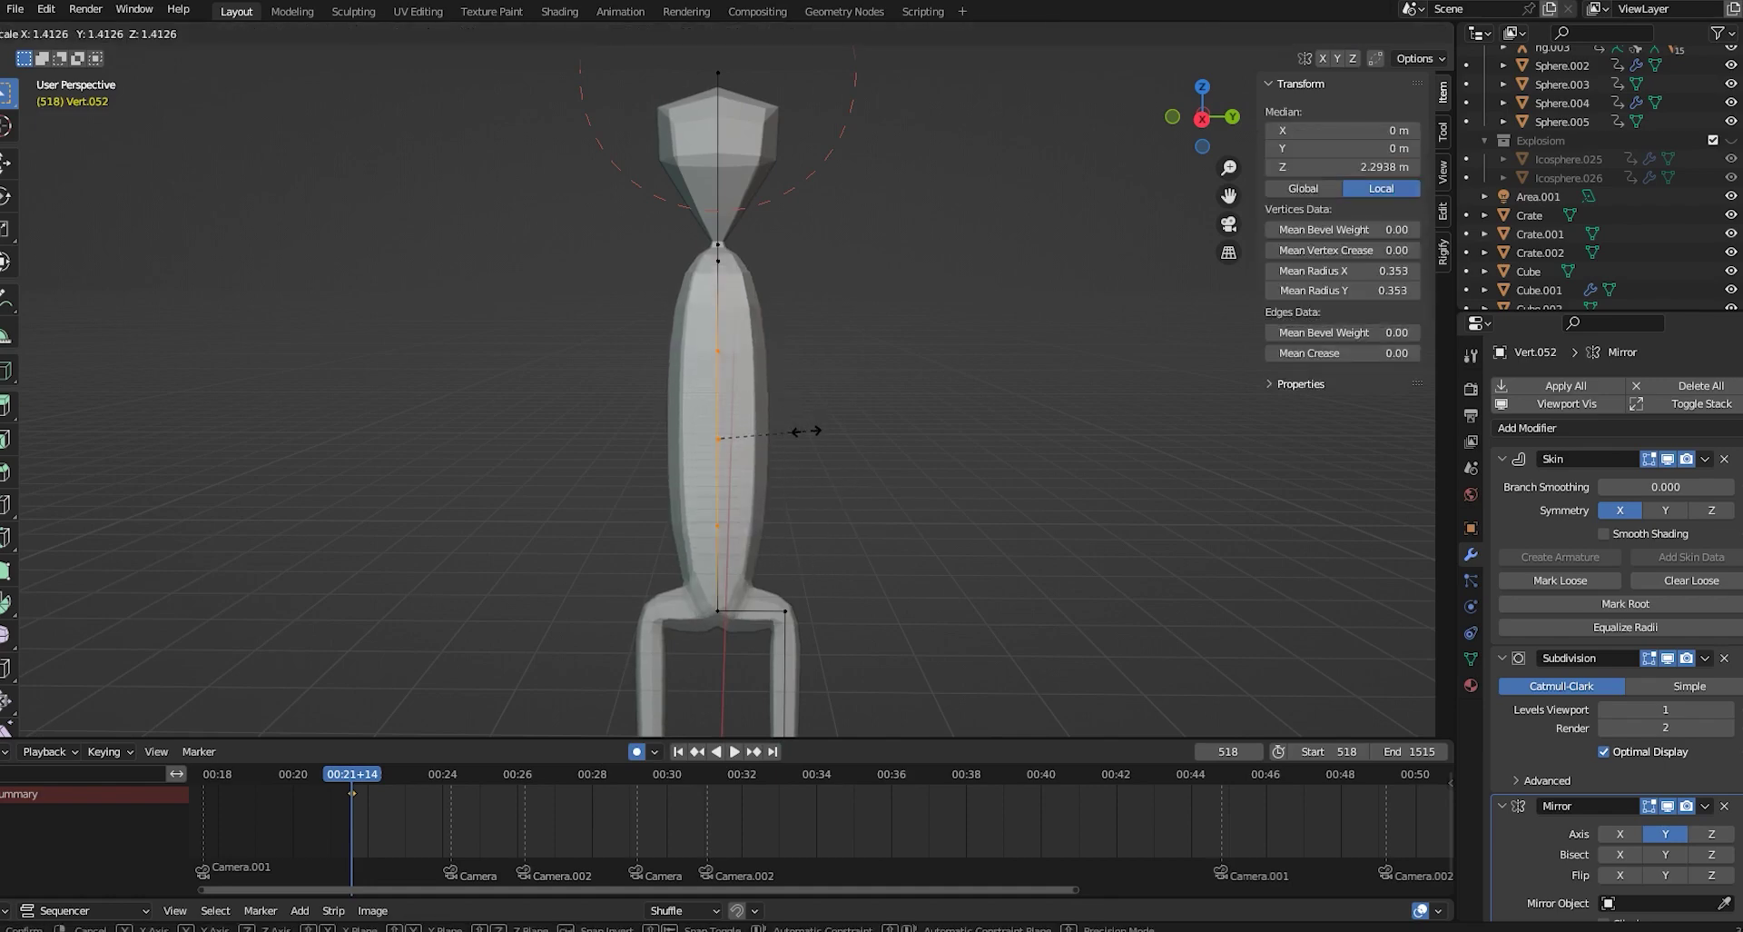
{"action": "left_click", "coordinate": [810, 434]}
Narrow the hips by moving the hip vertex inward about 0.13 m along Y.
{"action": "middle_click_drag", "start_coordinate": [870, 670], "coordinate": [868, 592], "text": "shift"}
{"action": "left_click_drag", "start_coordinate": [875, 601], "coordinate": [765, 527]}
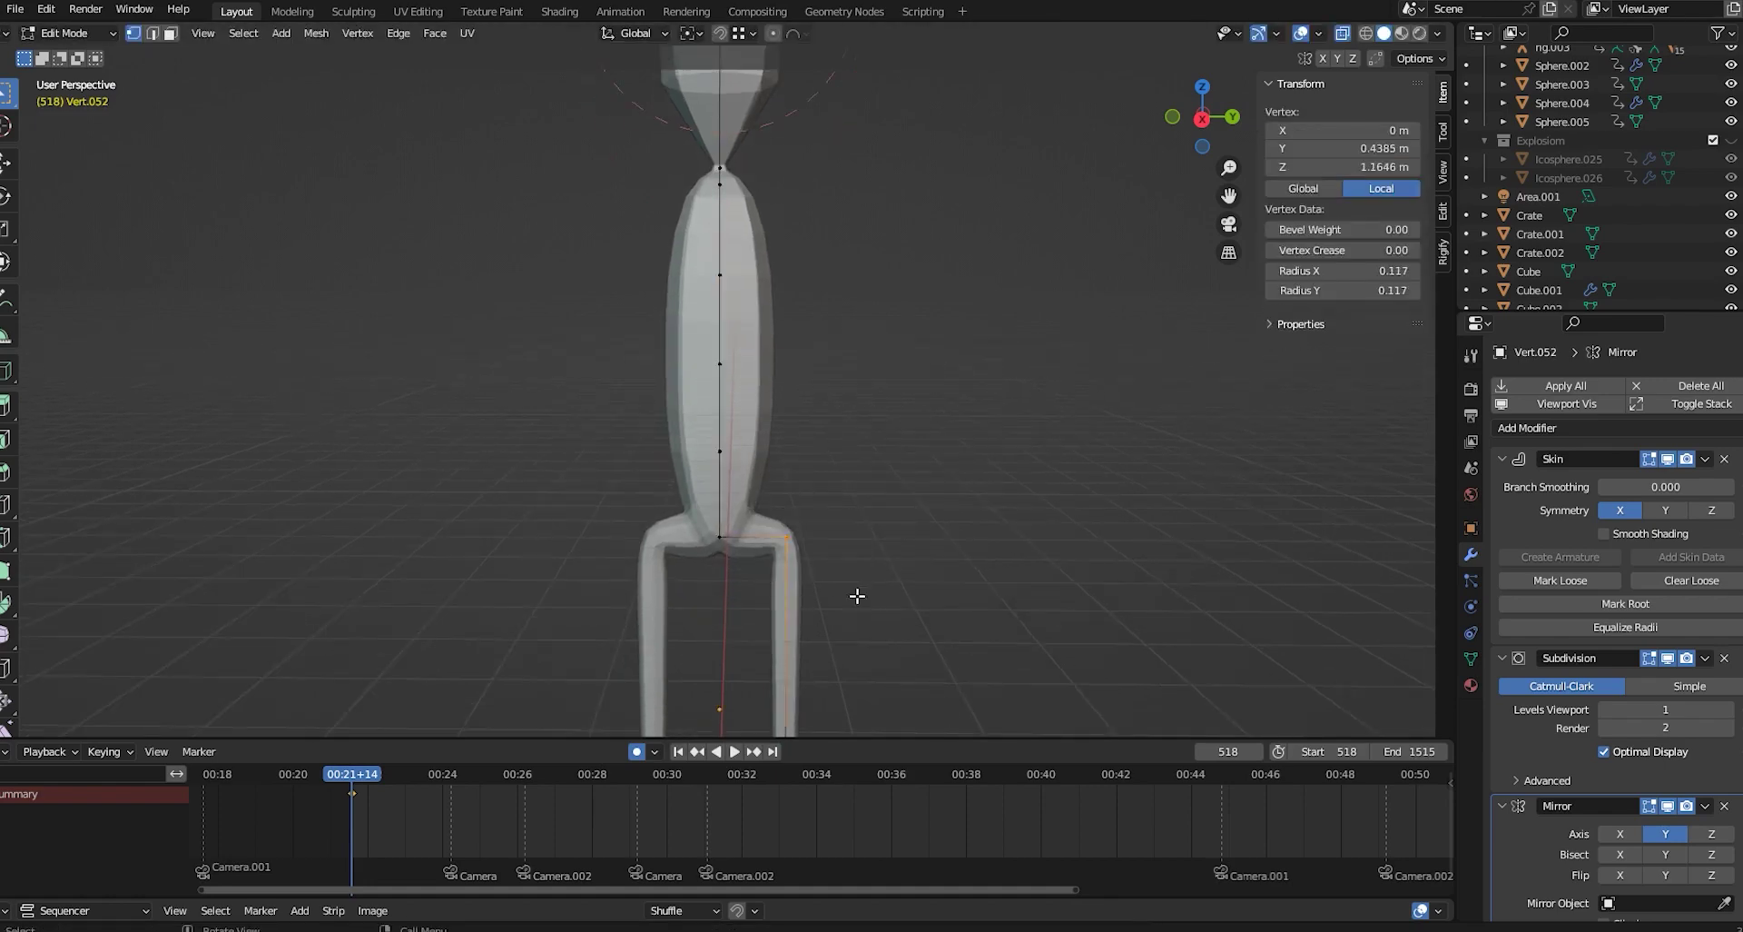
{"action": "middle_click_drag", "start_coordinate": [862, 568], "coordinate": [853, 409], "text": "shift"}
{"action": "key", "text": "g"}
{"action": "key", "text": "y"}
{"action": "left_click", "coordinate": [830, 416]}
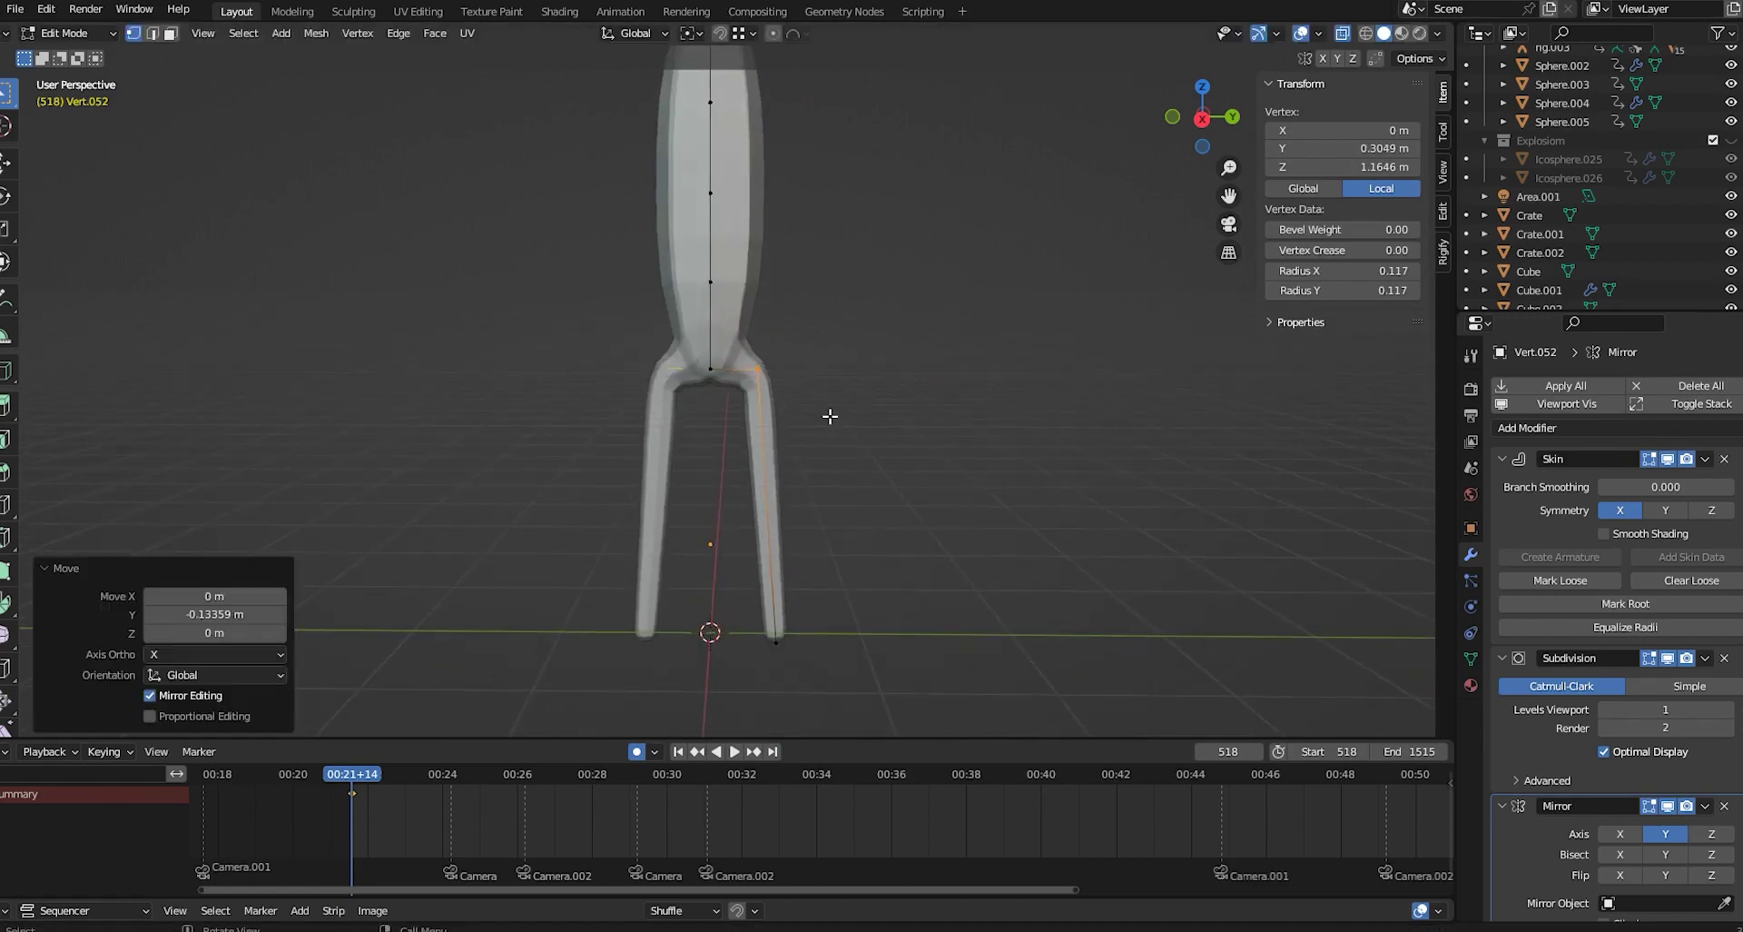
Bring the leg's end vertex inward about 0.14 m along Y so the legs stand straight.
{"action": "left_click_drag", "start_coordinate": [765, 617], "coordinate": [767, 619]}
{"action": "key", "text": "g"}
{"action": "key", "text": "y"}
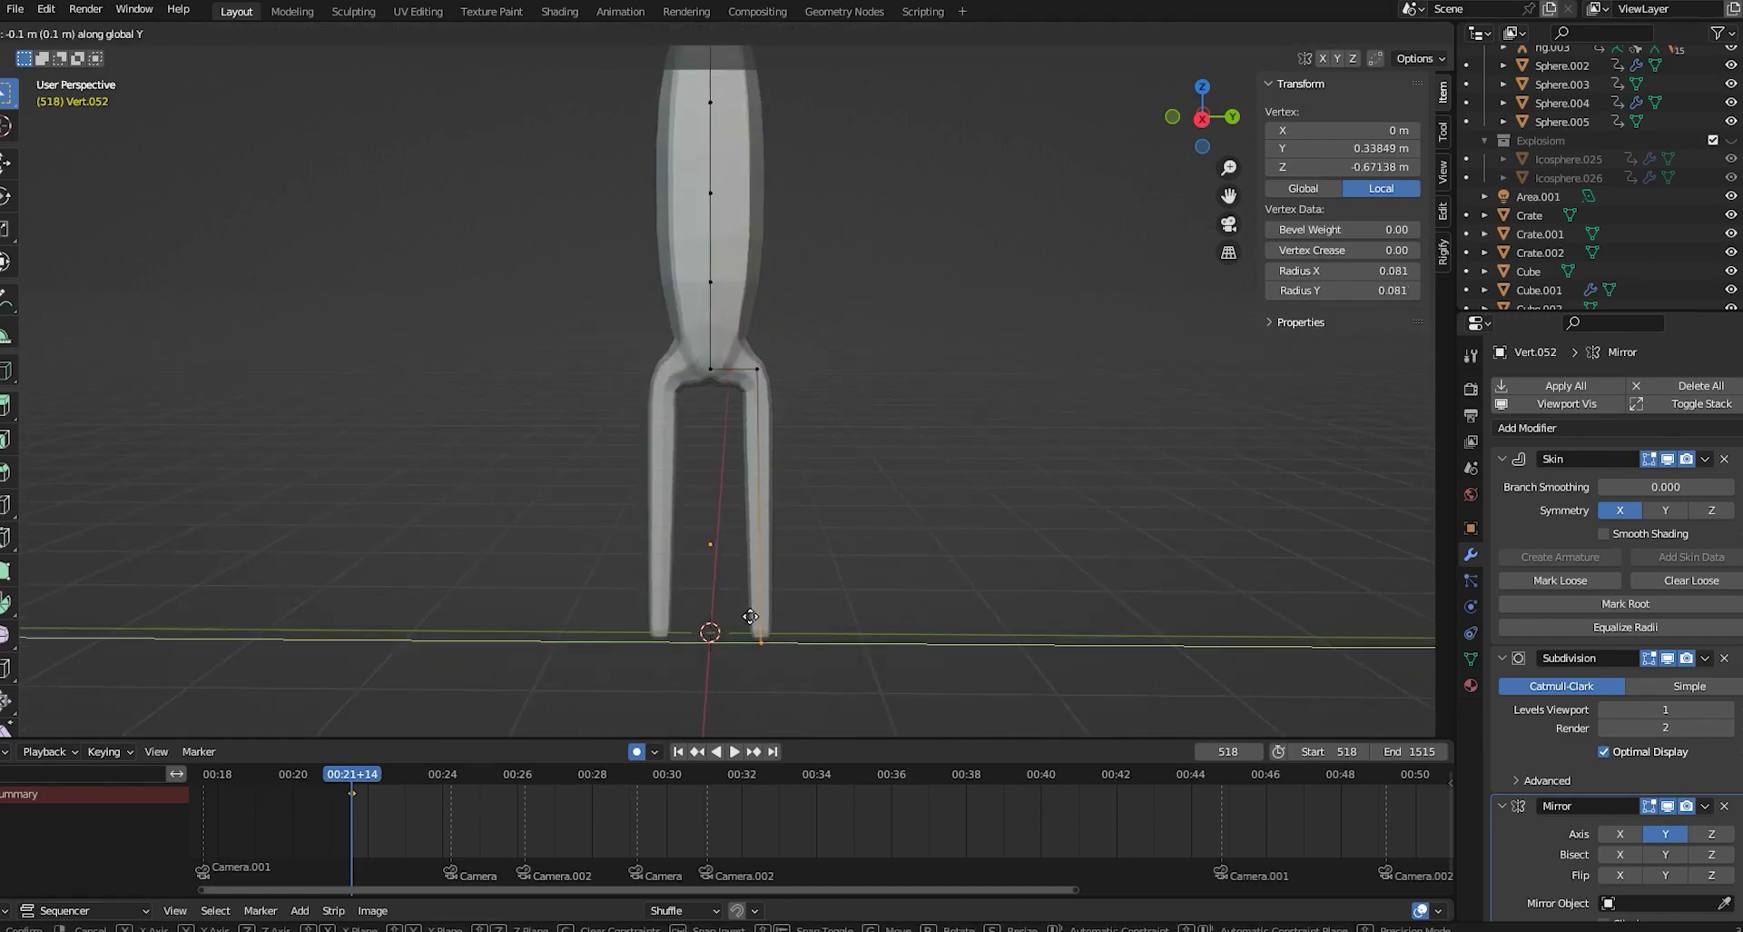
{"action": "left_click", "coordinate": [775, 626]}
{"action": "key", "text": "KP_7"}
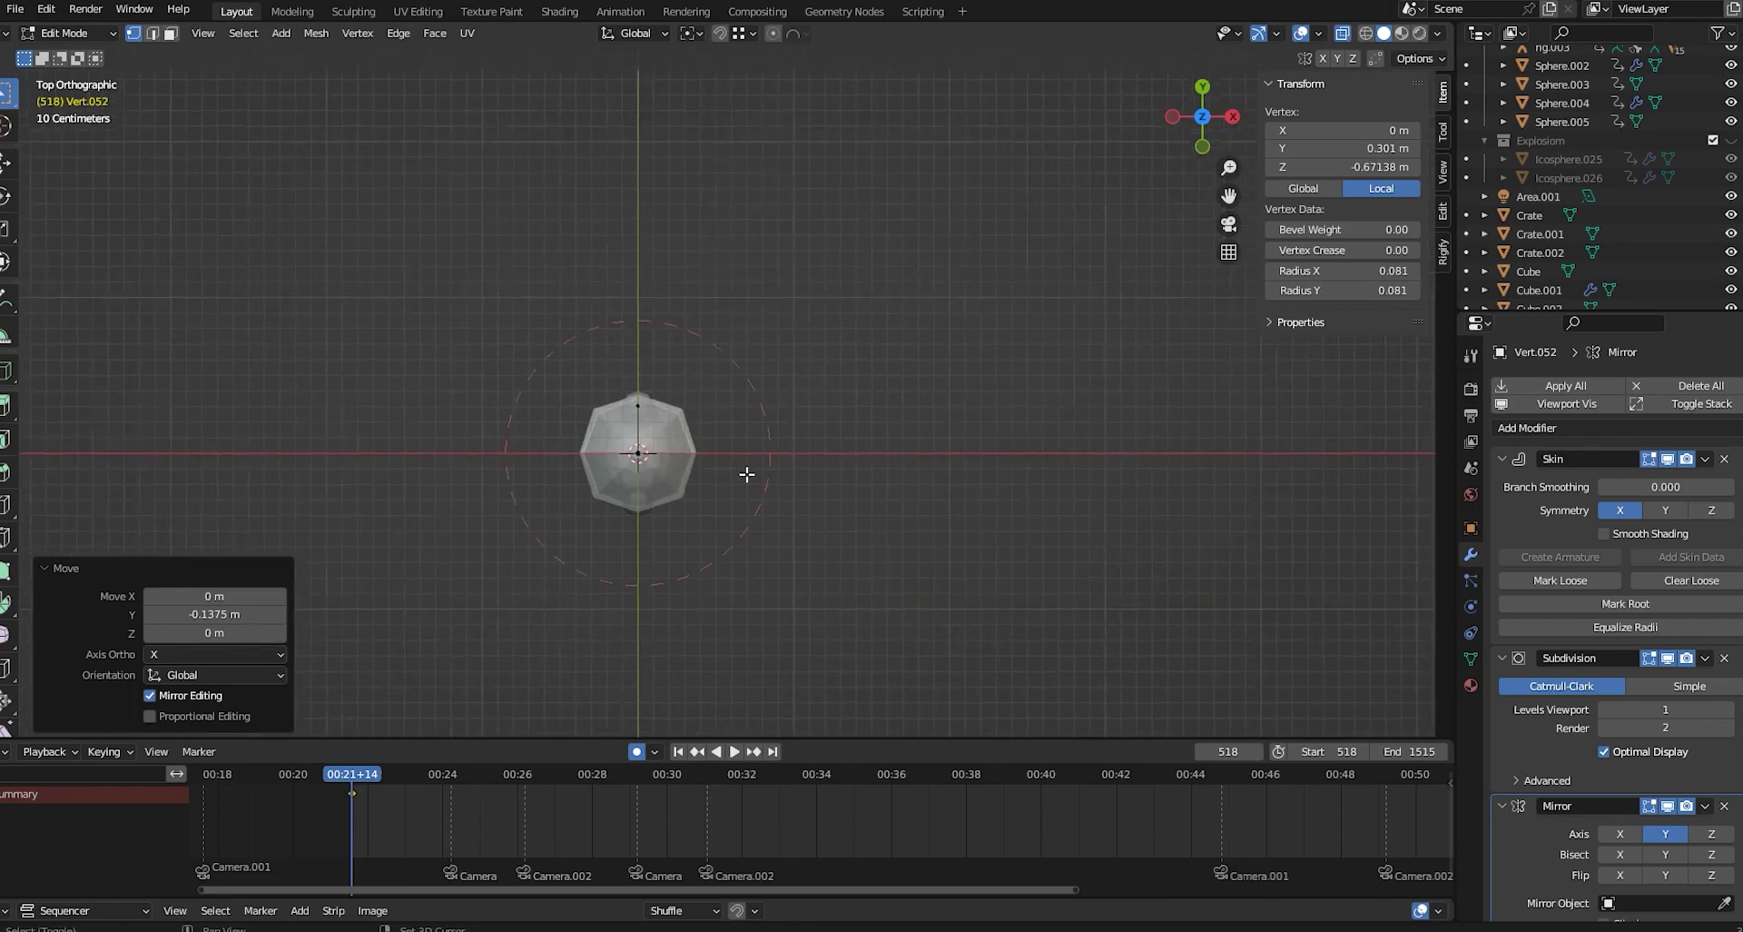
{"action": "scroll", "coordinate": [741, 480], "scroll_direction": "up", "scroll_amount": 2}
{"action": "middle_click_drag", "start_coordinate": [755, 449], "coordinate": [878, 541]}
{"action": "key", "text": "g"}
{"action": "key", "text": "y"}
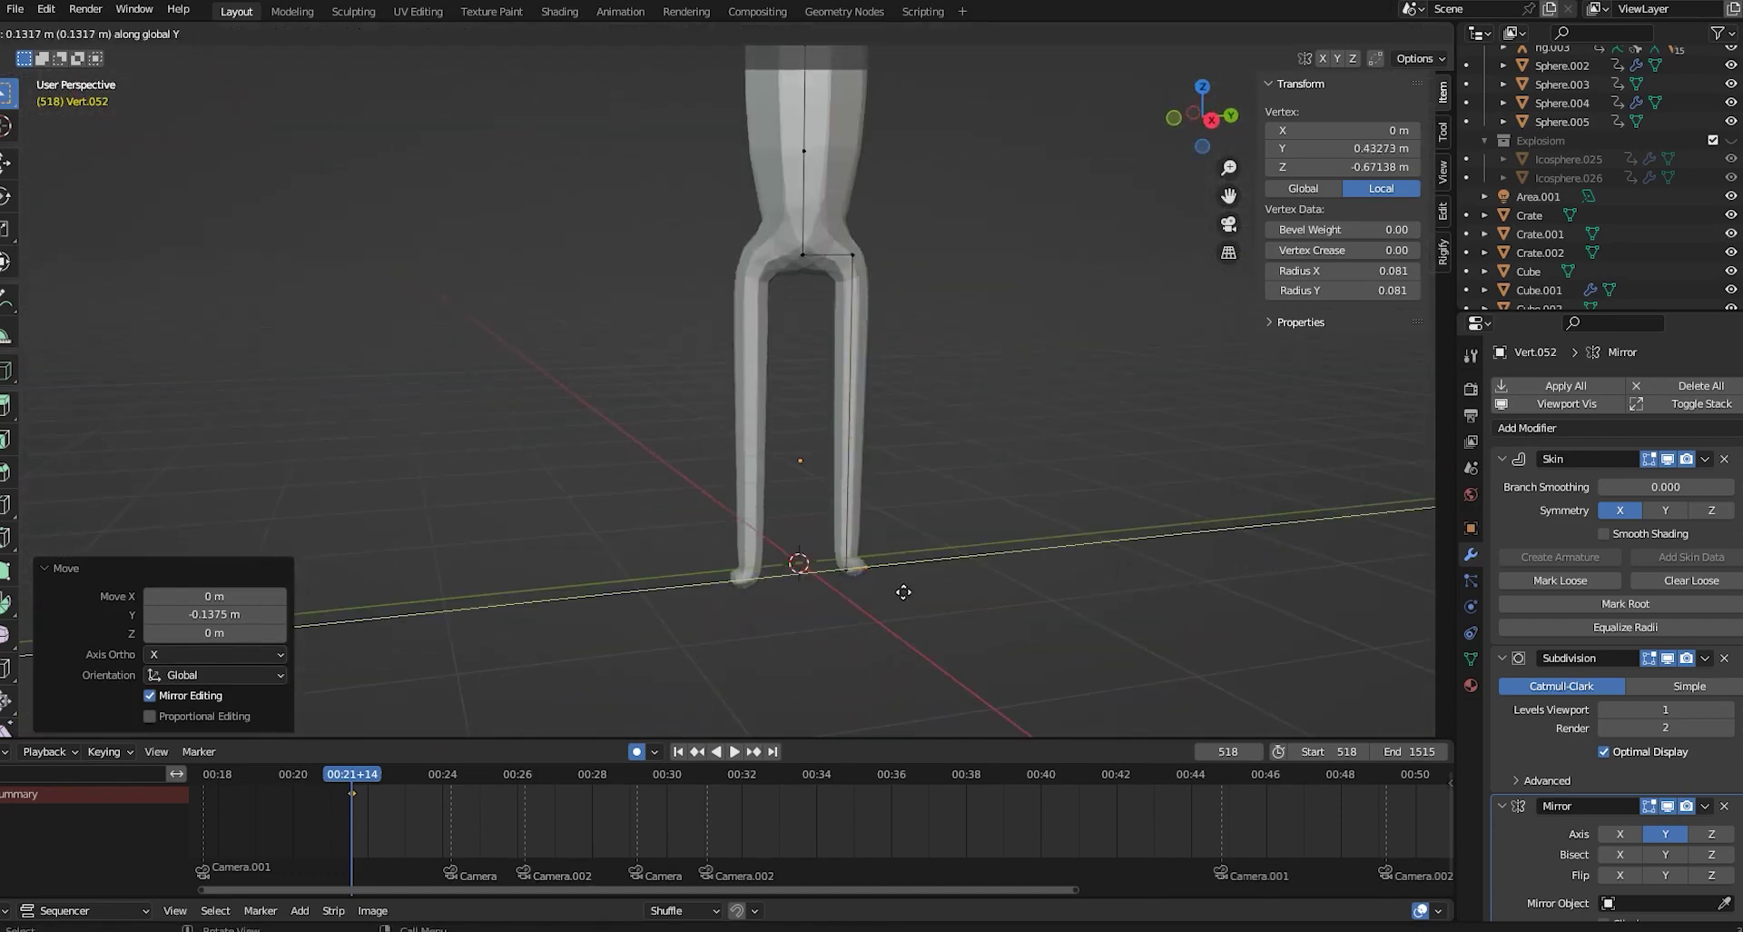
{"action": "right_click", "coordinate": [902, 588]}
{"action": "key", "text": "ctrl+z"}
Extrude the leg's end vertex forward along X to form the feet and add one loop cut at the middle of the foot edge.
{"action": "key", "text": "e"}
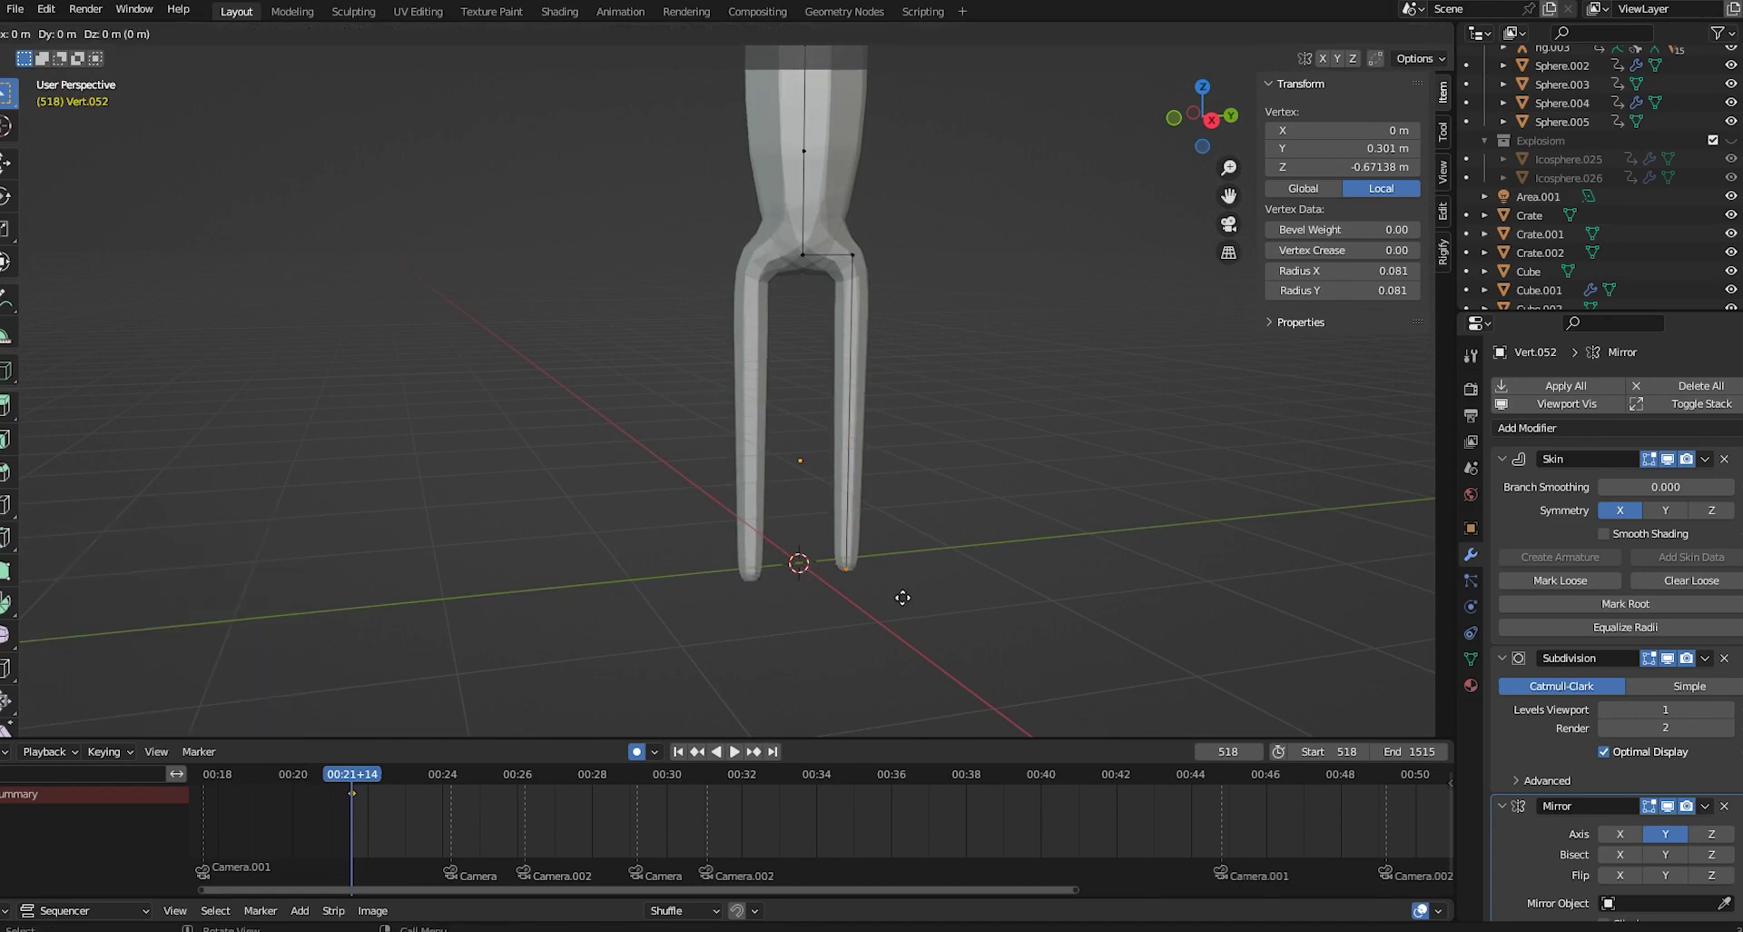
{"action": "left_click", "coordinate": [922, 620]}
{"action": "middle_click_drag", "start_coordinate": [922, 620], "coordinate": [1008, 570]}
{"action": "scroll", "coordinate": [1008, 569], "scroll_direction": "up", "scroll_amount": 3}
{"action": "middle_click_drag", "start_coordinate": [908, 690], "coordinate": [942, 536], "text": "shift"}
{"action": "key", "text": "ctrl+r"}
{"action": "left_click", "coordinate": [904, 507]}
{"action": "right_click", "coordinate": [902, 506]}
{"action": "key", "text": "g"}
{"action": "key", "text": "y"}
{"action": "right_click", "coordinate": [867, 498]}
Move the new middle foot vertex back about 0.09 m along X toward the ankle.
{"action": "key", "text": "g"}
{"action": "key", "text": "x"}
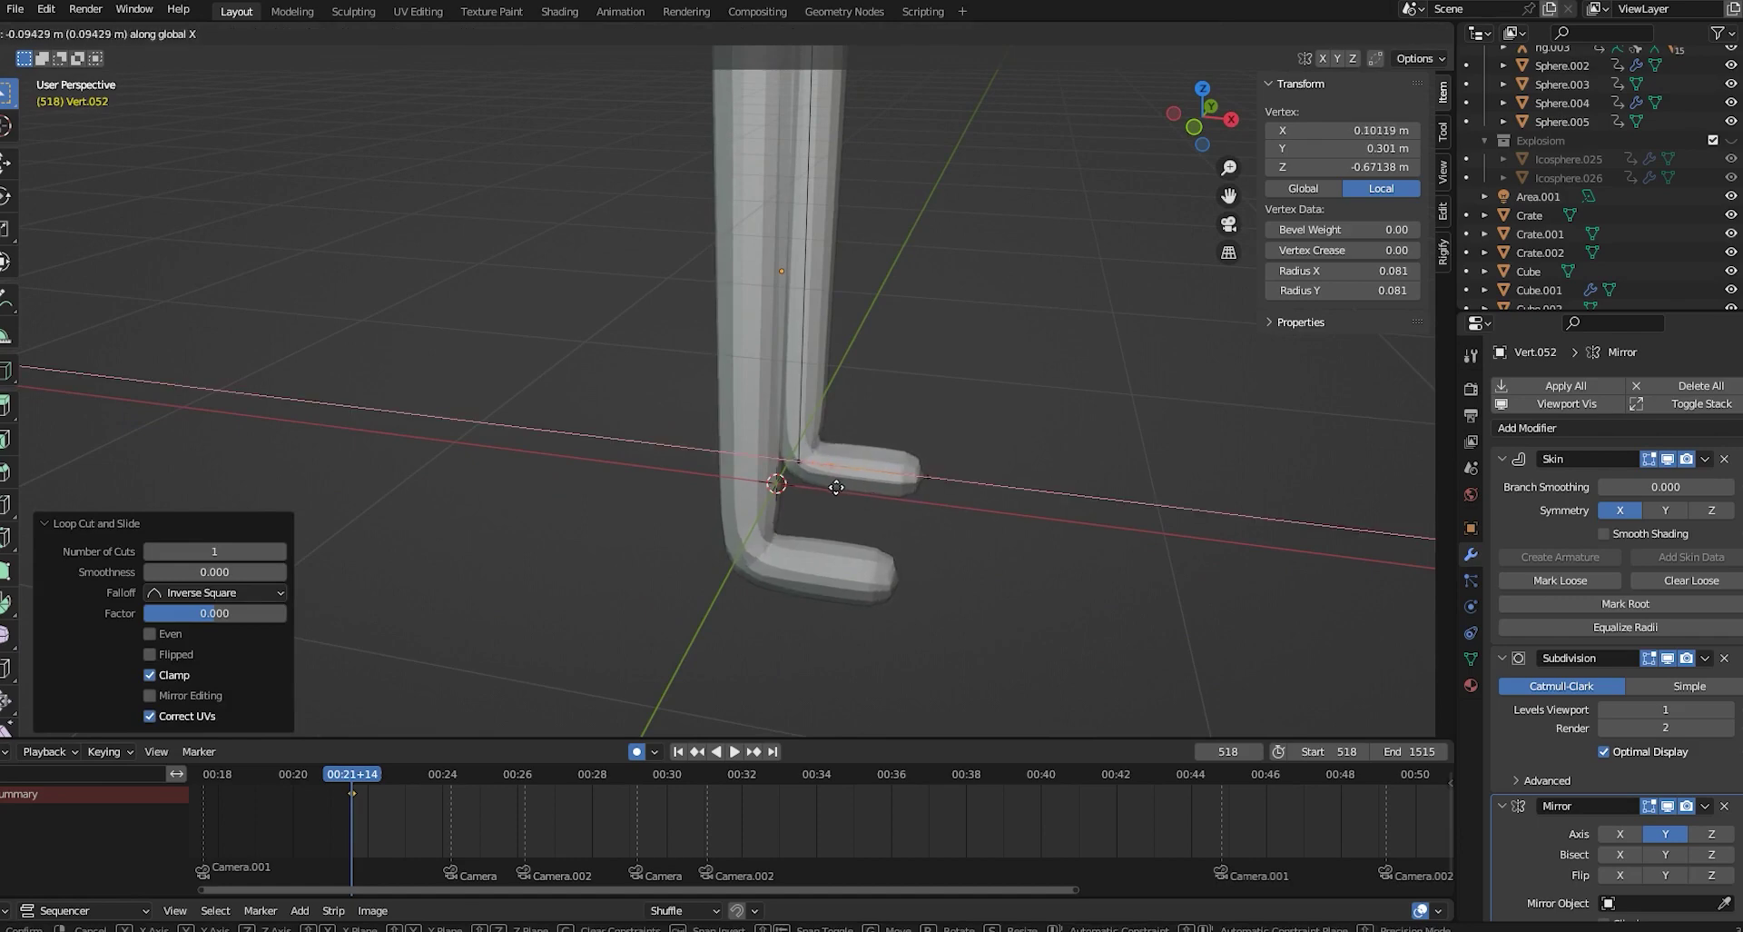
{"action": "left_click", "coordinate": [823, 485]}
Thin the legs by scaling down the skin radius of their ankle and hip vertices.
{"action": "left_click", "coordinate": [924, 491]}
{"action": "scroll", "coordinate": [934, 503], "scroll_direction": "up", "scroll_amount": 1}
{"action": "middle_click_drag", "start_coordinate": [935, 506], "coordinate": [897, 578], "text": "shift"}
{"action": "left_click", "coordinate": [734, 514]}
{"action": "scroll", "coordinate": [740, 495], "scroll_direction": "down", "scroll_amount": 6}
{"action": "middle_click_drag", "start_coordinate": [894, 381], "coordinate": [745, 354]}
{"action": "left_click", "coordinate": [763, 152], "text": "shift"}
{"action": "key", "text": "ctrl+a"}
{"action": "left_click", "coordinate": [741, 234]}
{"action": "left_click", "coordinate": [863, 377]}
{"action": "middle_click_drag", "start_coordinate": [864, 378], "coordinate": [746, 395]}
{"action": "key", "text": "Tab"}
{"action": "scroll", "coordinate": [803, 479], "scroll_direction": "down", "scroll_amount": 2}
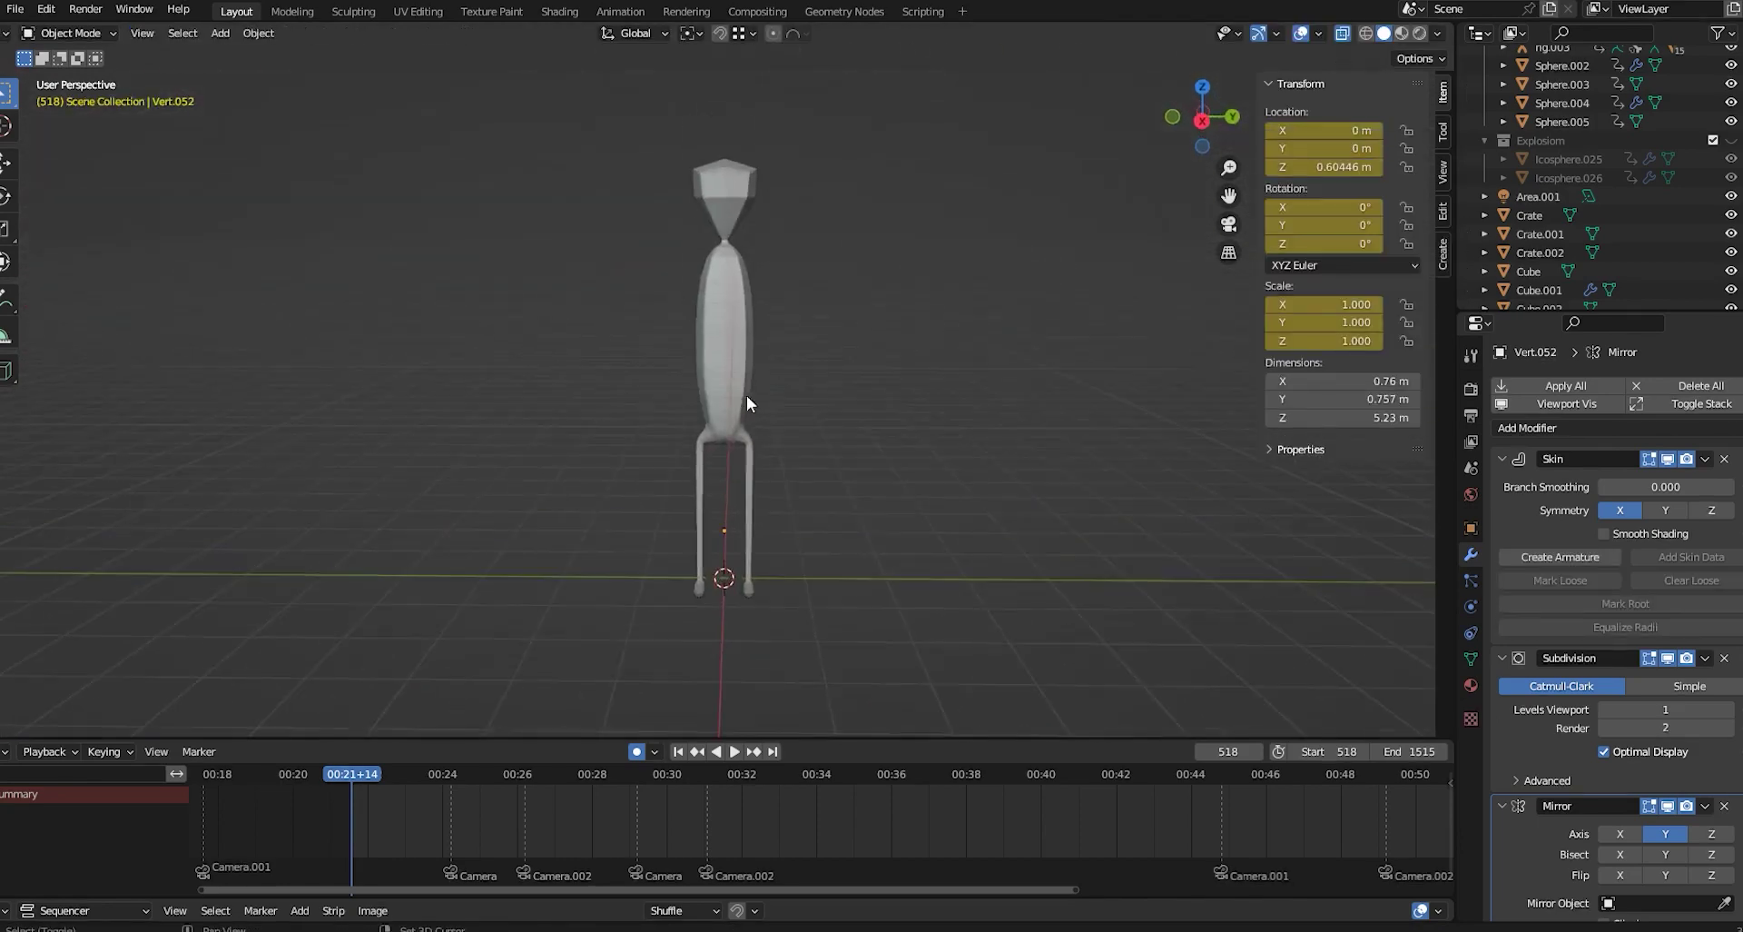
Extrude the upper chest vertex about 2.94 m along Y to form the upper pair of arms.
{"action": "key", "text": "Tab"}
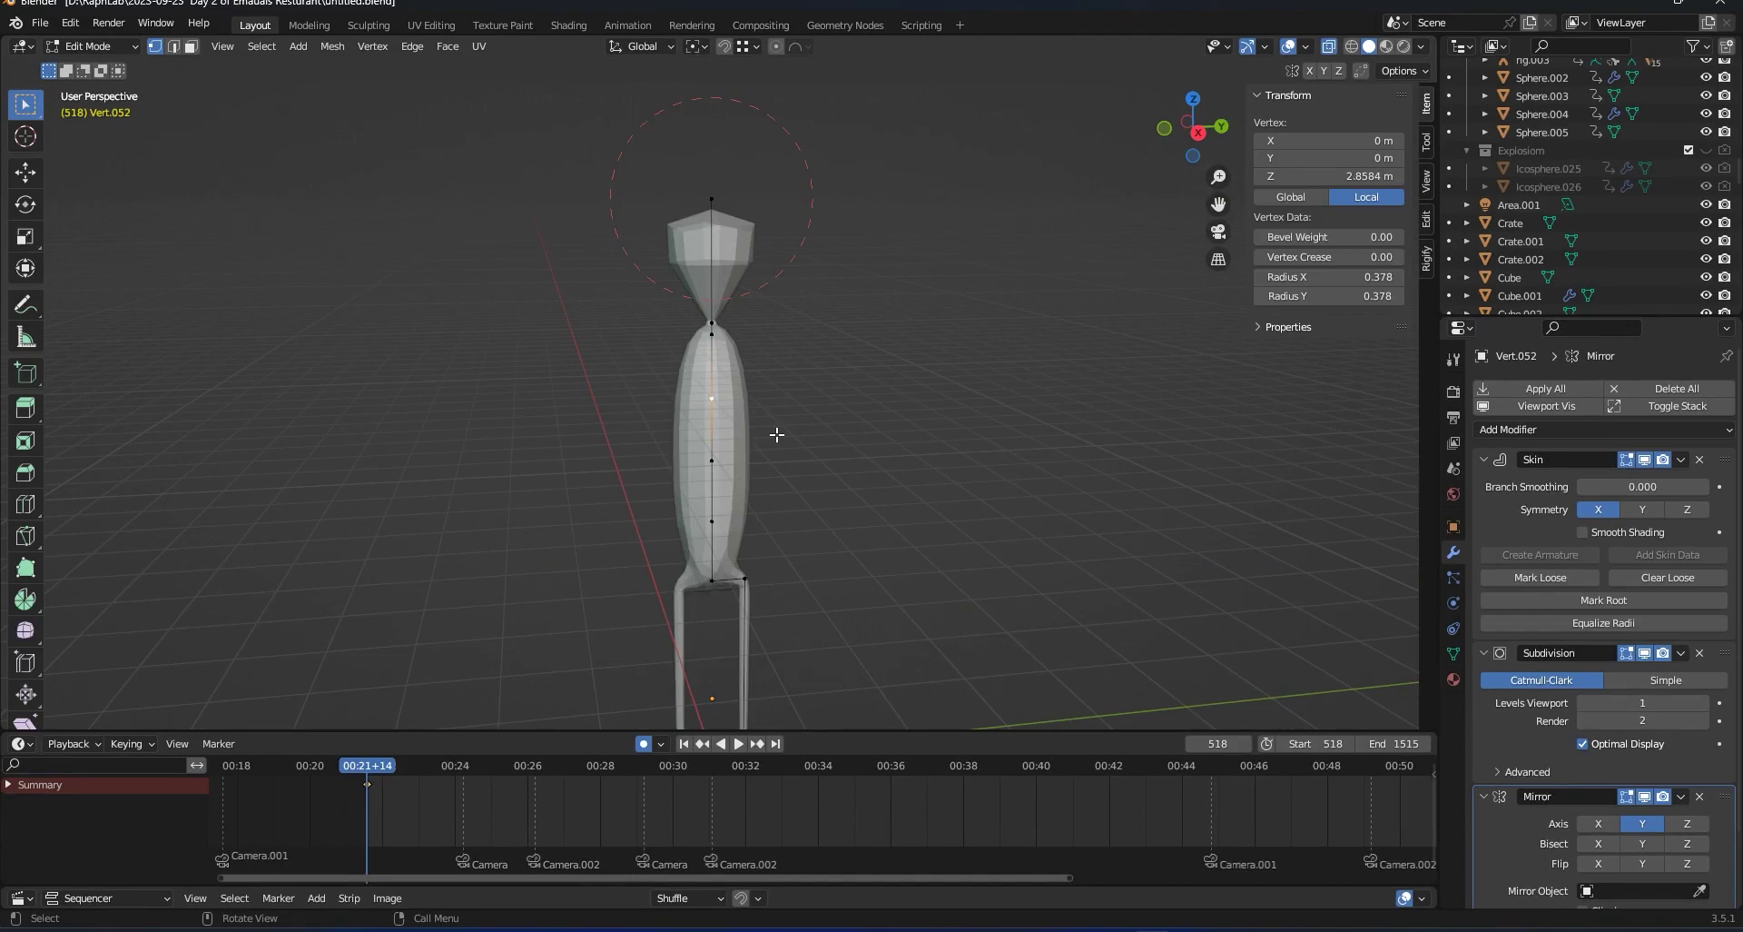
{"action": "key", "text": "e"}
{"action": "key", "text": "y"}
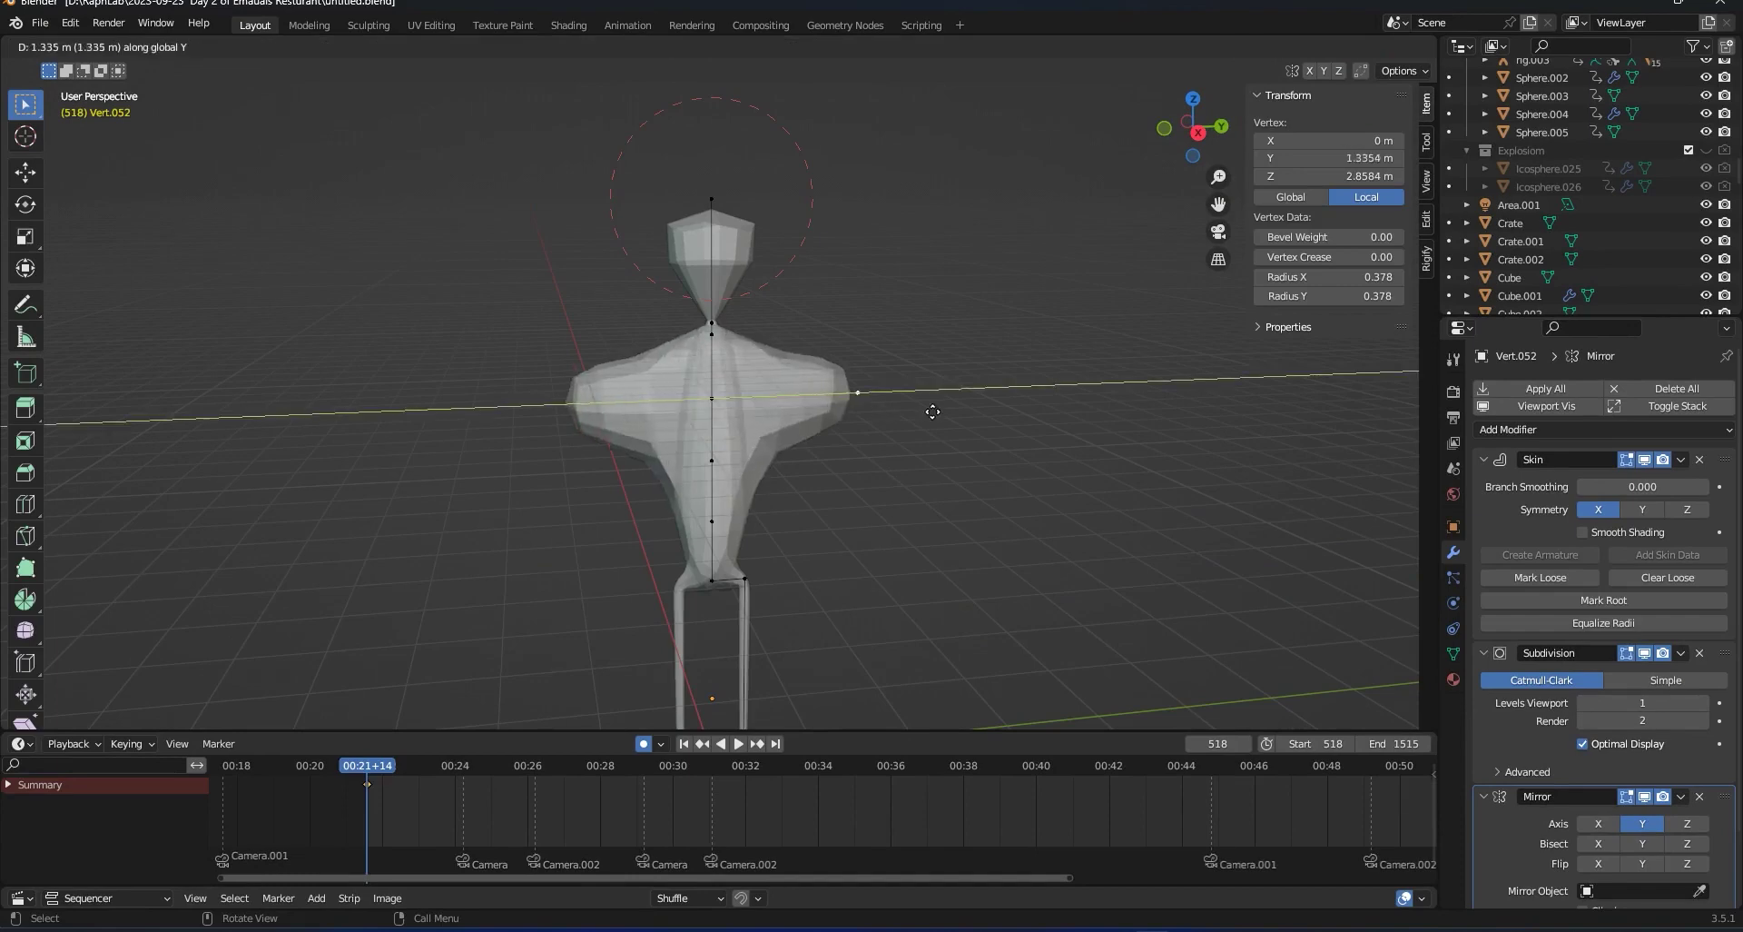
{"action": "left_click", "coordinate": [1081, 405]}
Extrude the torso vertex just below about 2.8 m along Y to form a second pair of arms.
{"action": "left_click", "coordinate": [708, 468]}
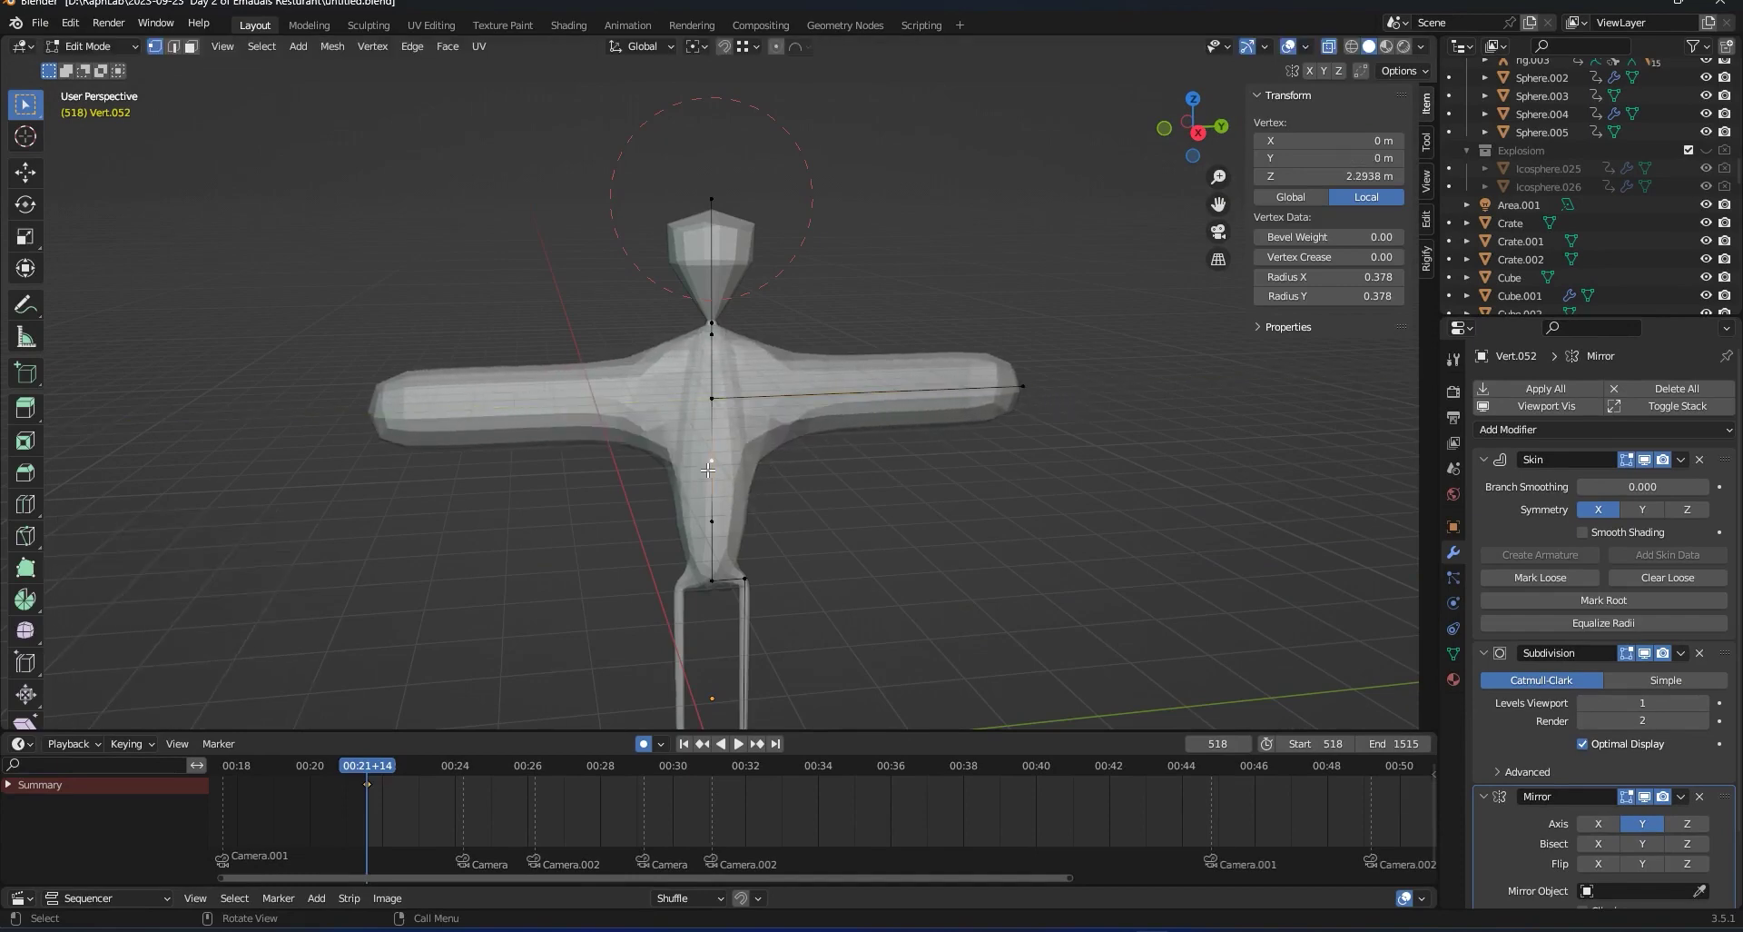
{"action": "key", "text": "e"}
{"action": "key", "text": "y"}
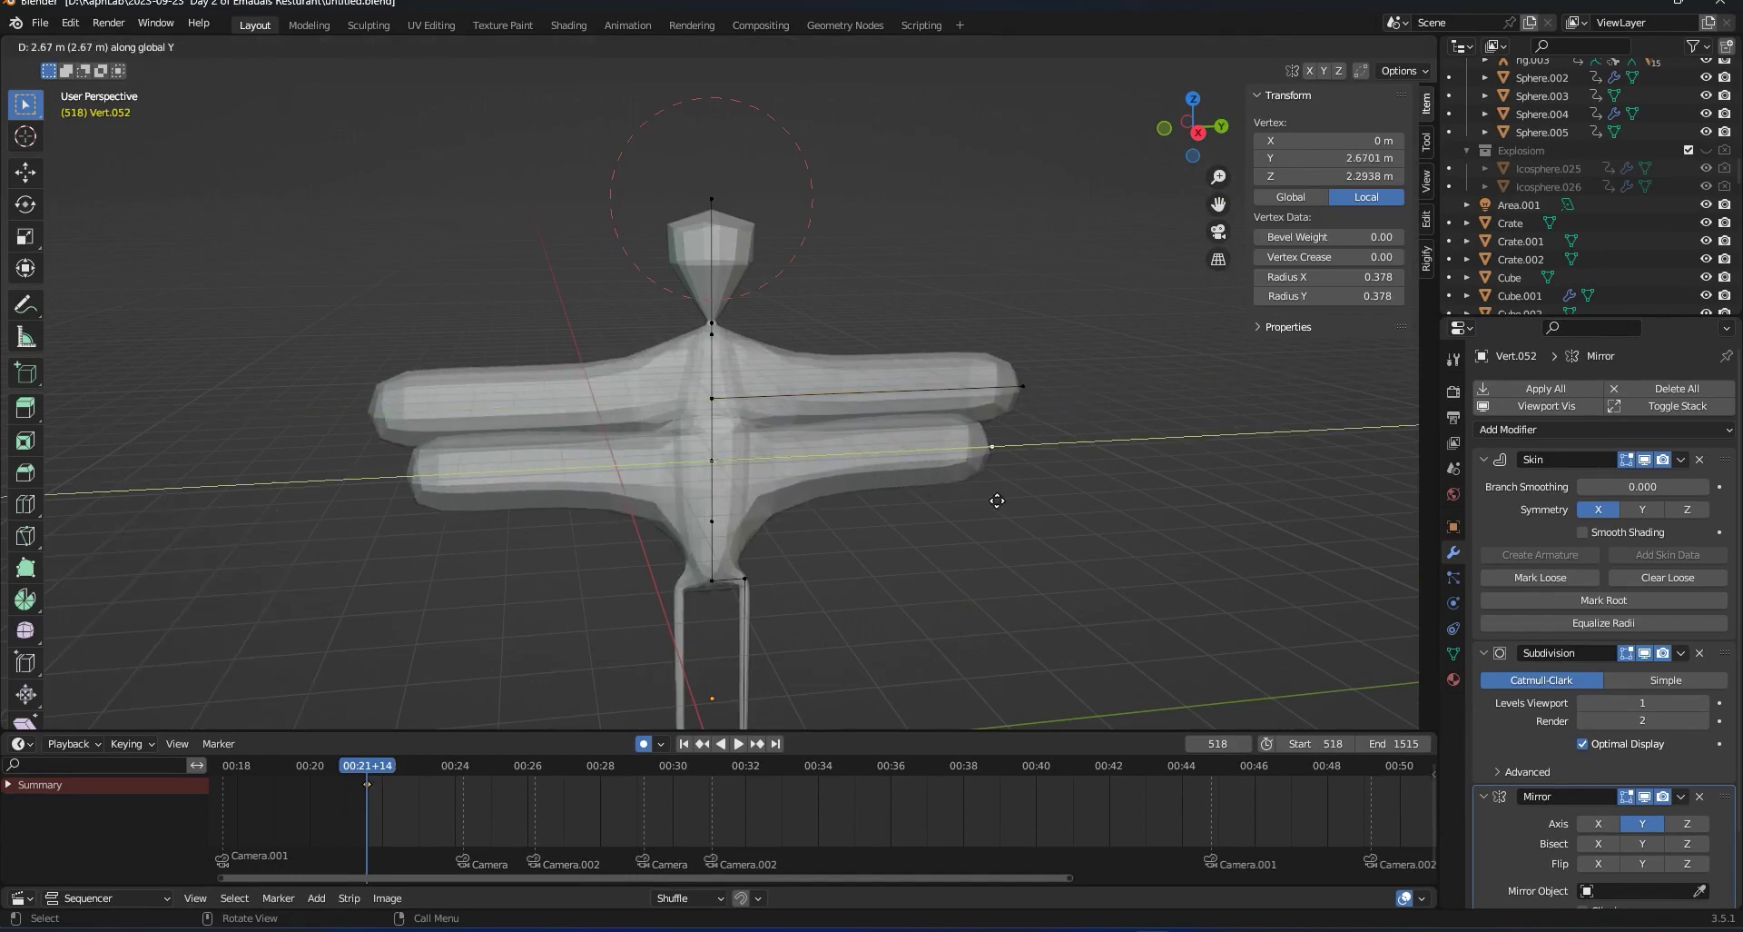
{"action": "left_click", "coordinate": [1004, 501]}
Move the lower arm's end vertex outward along Y to align it with the upper arm's end at about 2.94 m.
{"action": "key", "text": "KP_7"}
{"action": "middle_click_drag", "start_coordinate": [719, 335], "coordinate": [987, 677], "text": "shift"}
{"action": "scroll", "coordinate": [873, 461], "scroll_direction": "up", "scroll_amount": 2}
{"action": "key", "text": "g"}
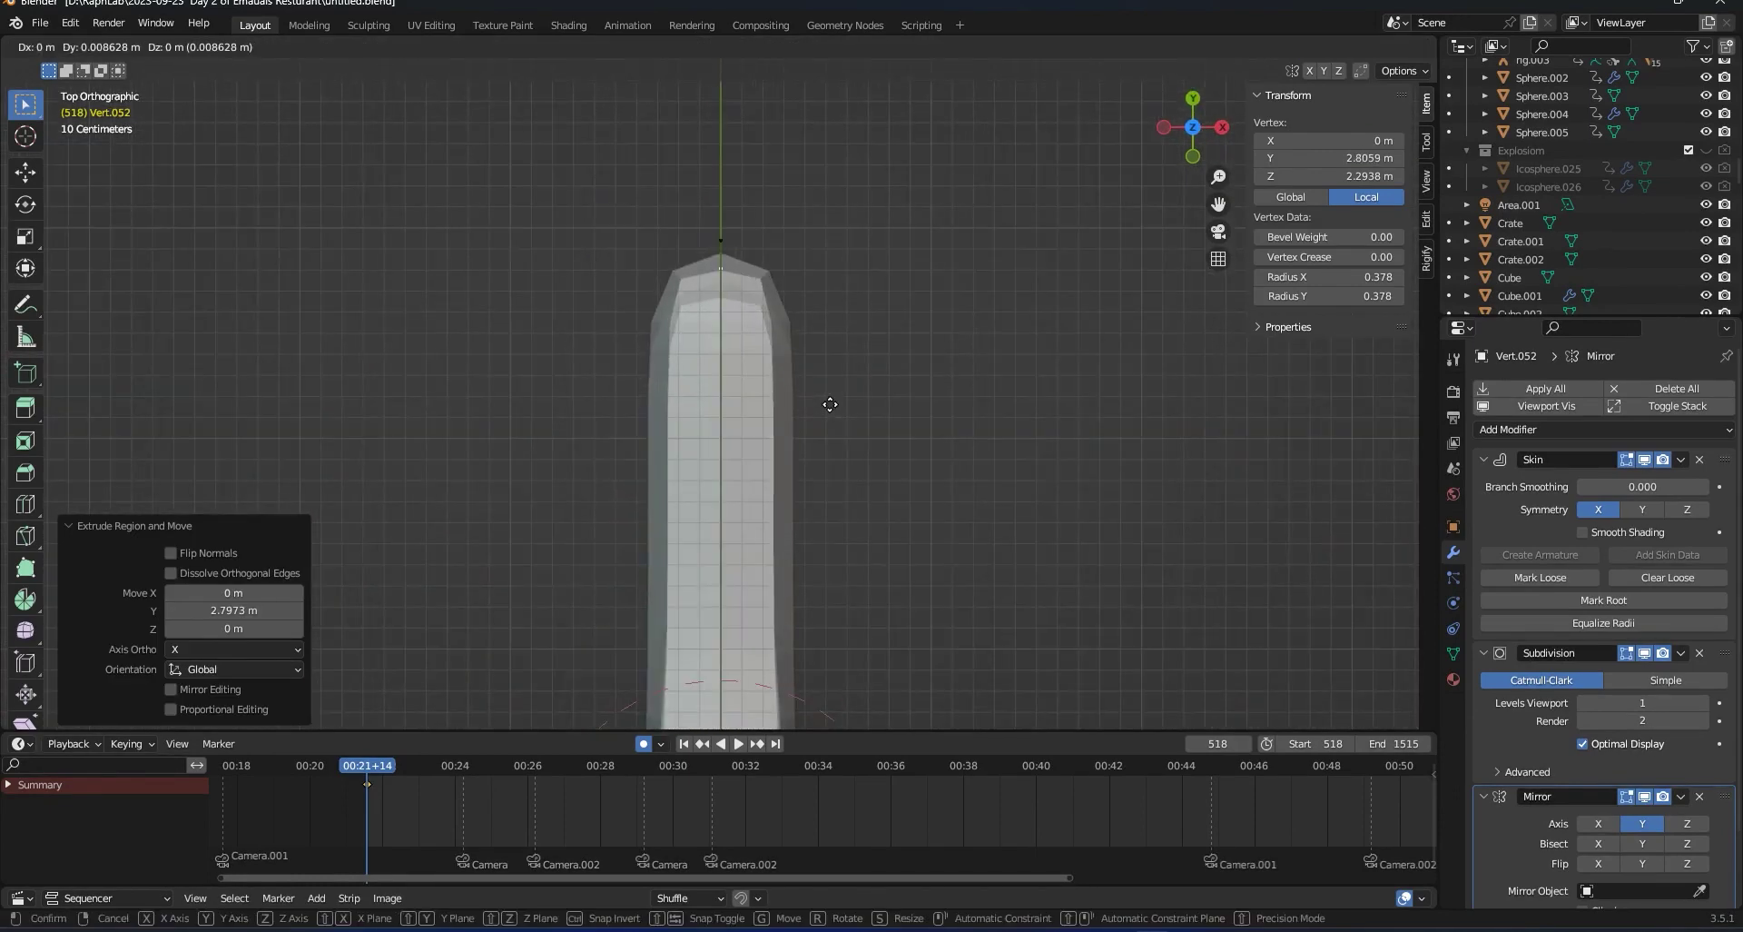
{"action": "key", "text": "y"}
{"action": "left_click", "coordinate": [830, 376]}
Taper the arms by scaling the skin radius of both end vertices down to about 0.03.
{"action": "middle_click_drag", "start_coordinate": [830, 376], "coordinate": [900, 289]}
{"action": "left_click", "coordinate": [905, 350], "text": "shift"}
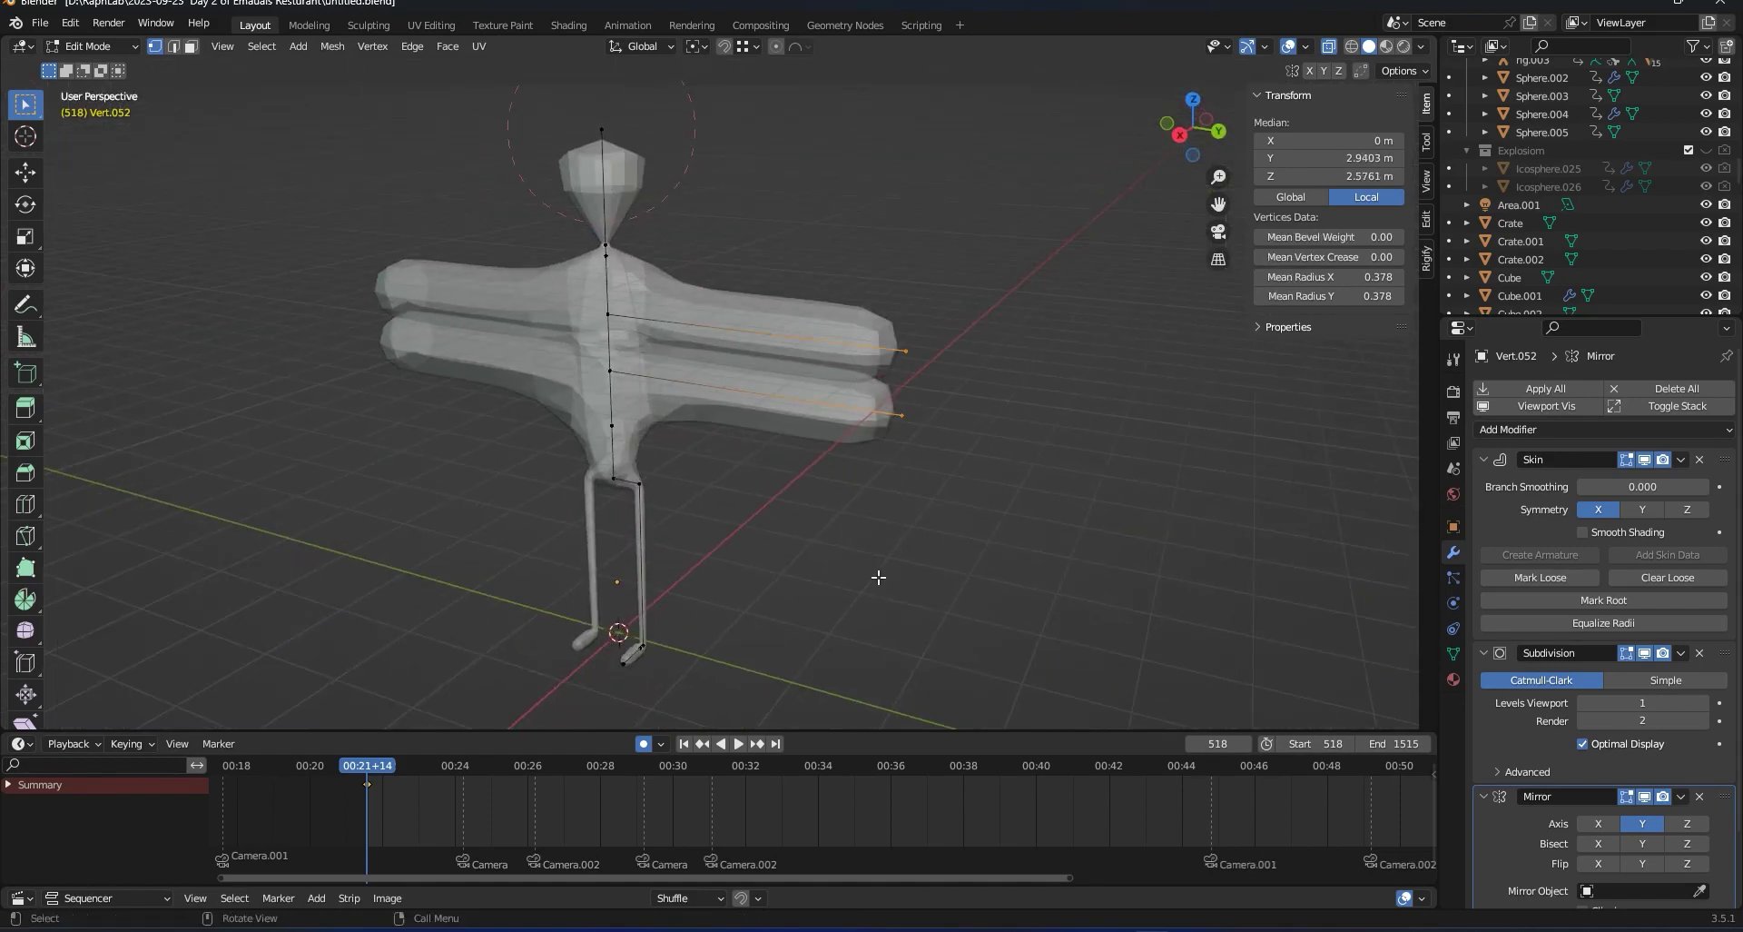
{"action": "key", "text": "ctrl+a"}
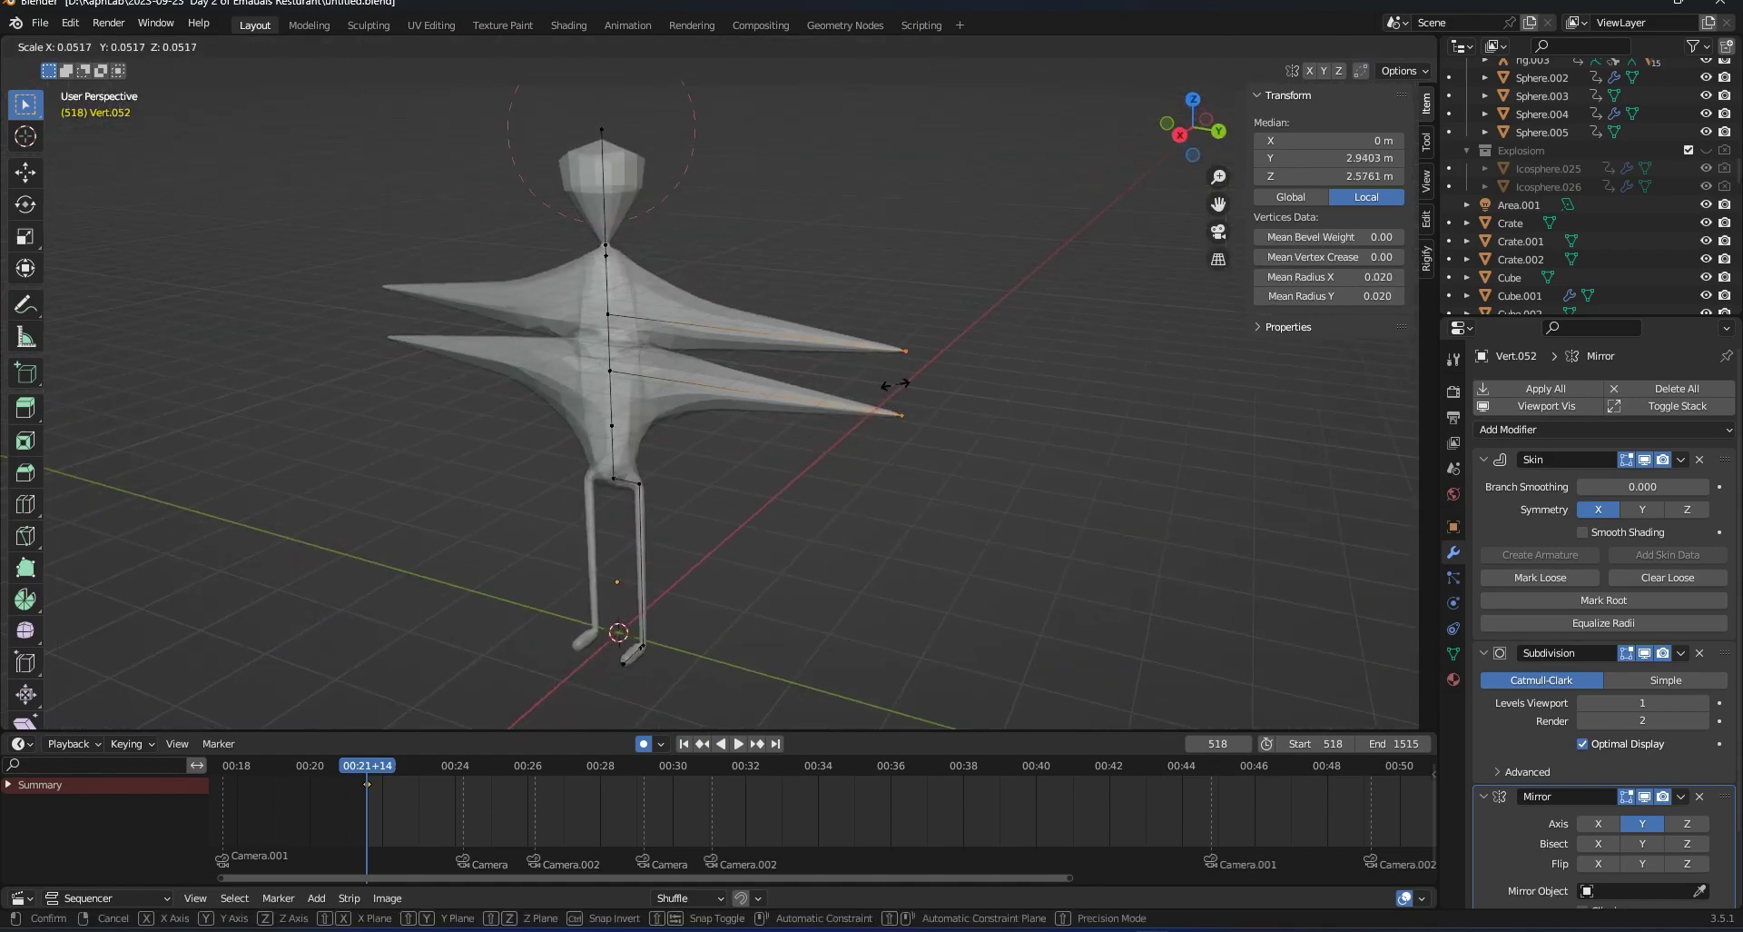
{"action": "left_click", "coordinate": [895, 371]}
Add one loop cut to the lower arm and move its vertex along Y close to the torso.
{"action": "middle_click_drag", "start_coordinate": [895, 371], "coordinate": [926, 453]}
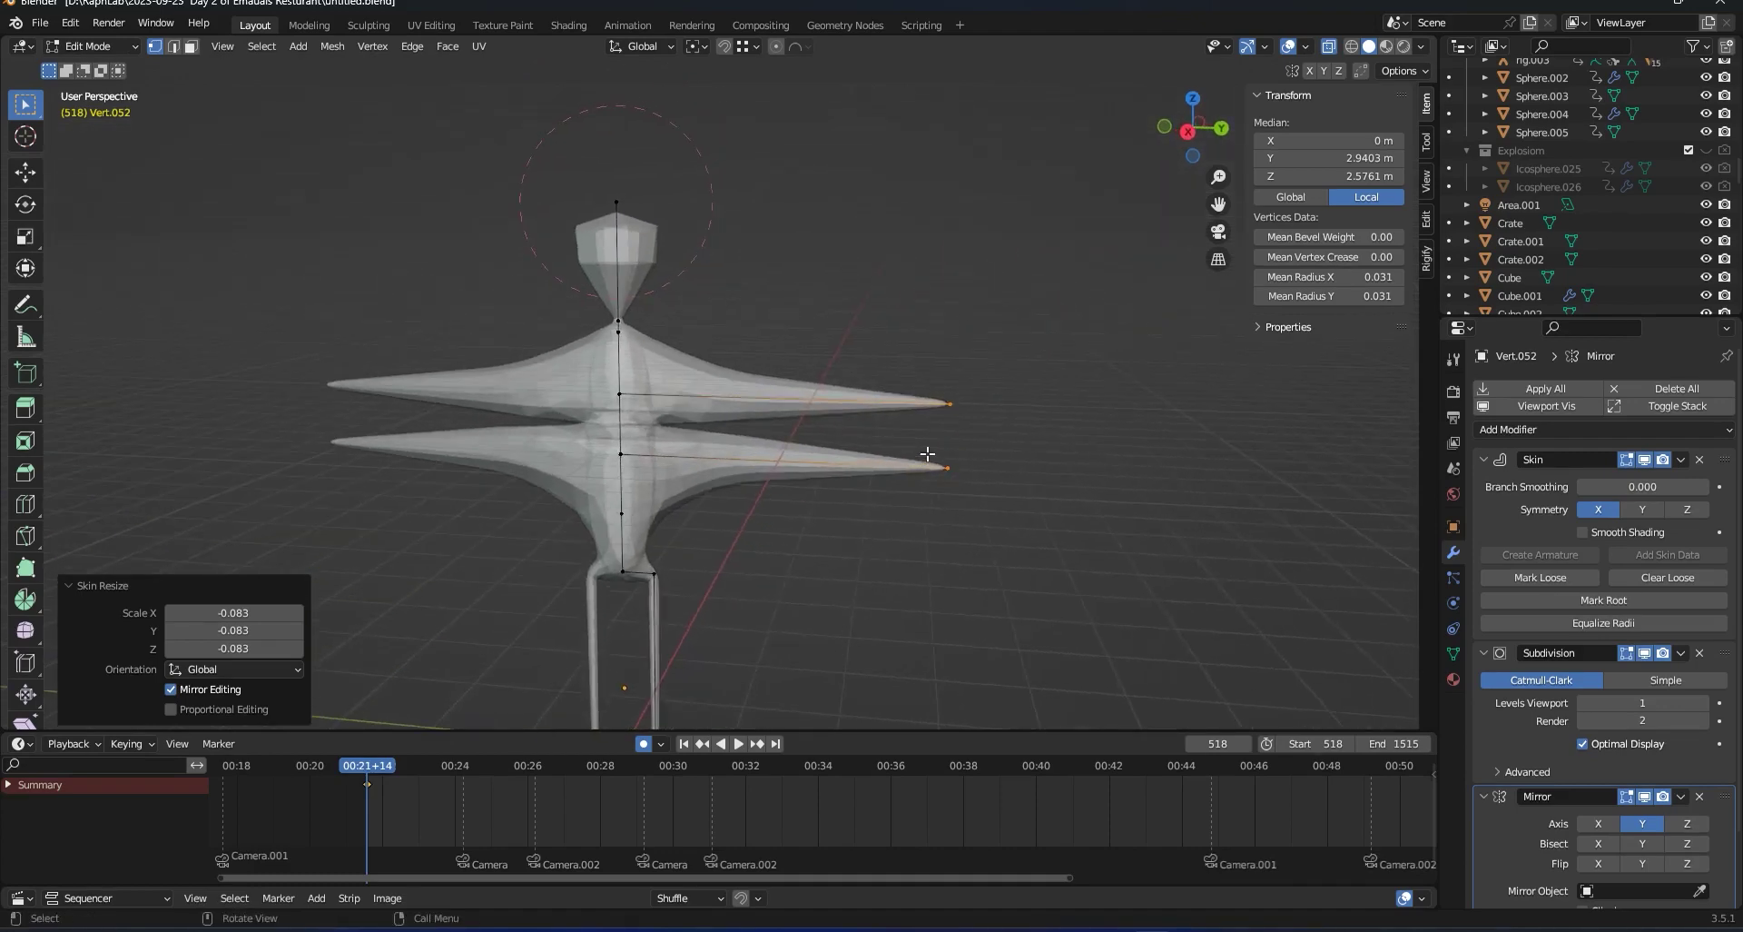
{"action": "left_click", "coordinate": [873, 470]}
{"action": "right_click", "coordinate": [862, 468]}
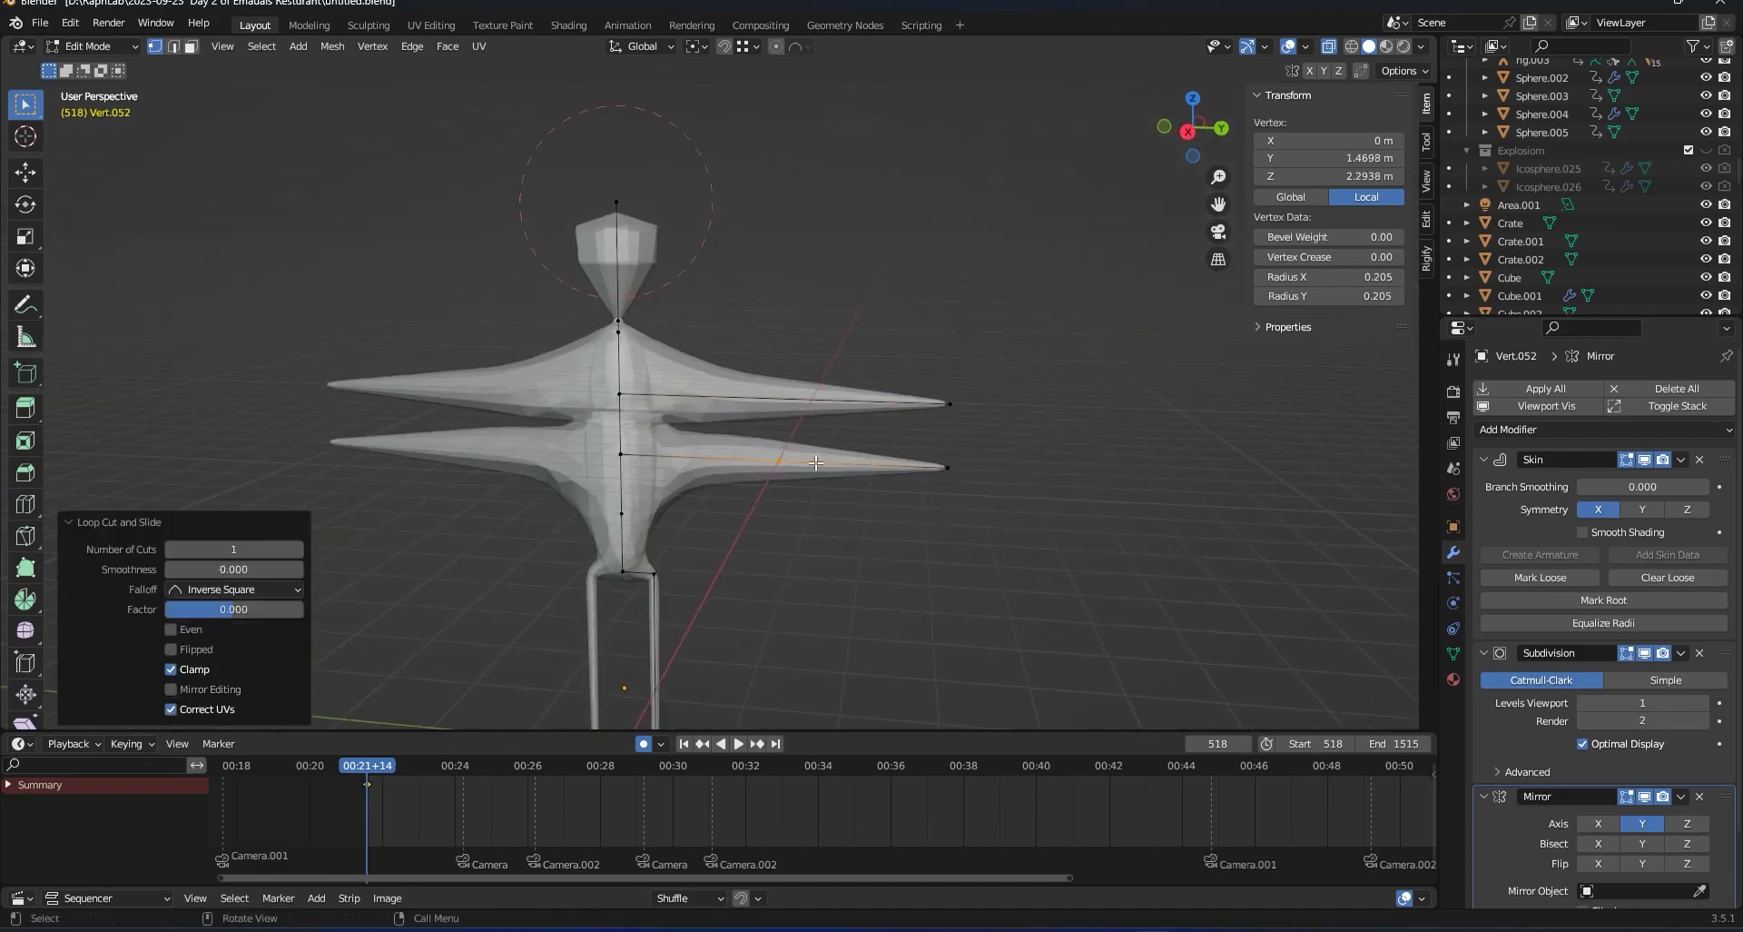
{"action": "key", "text": "g"}
{"action": "key", "text": "y"}
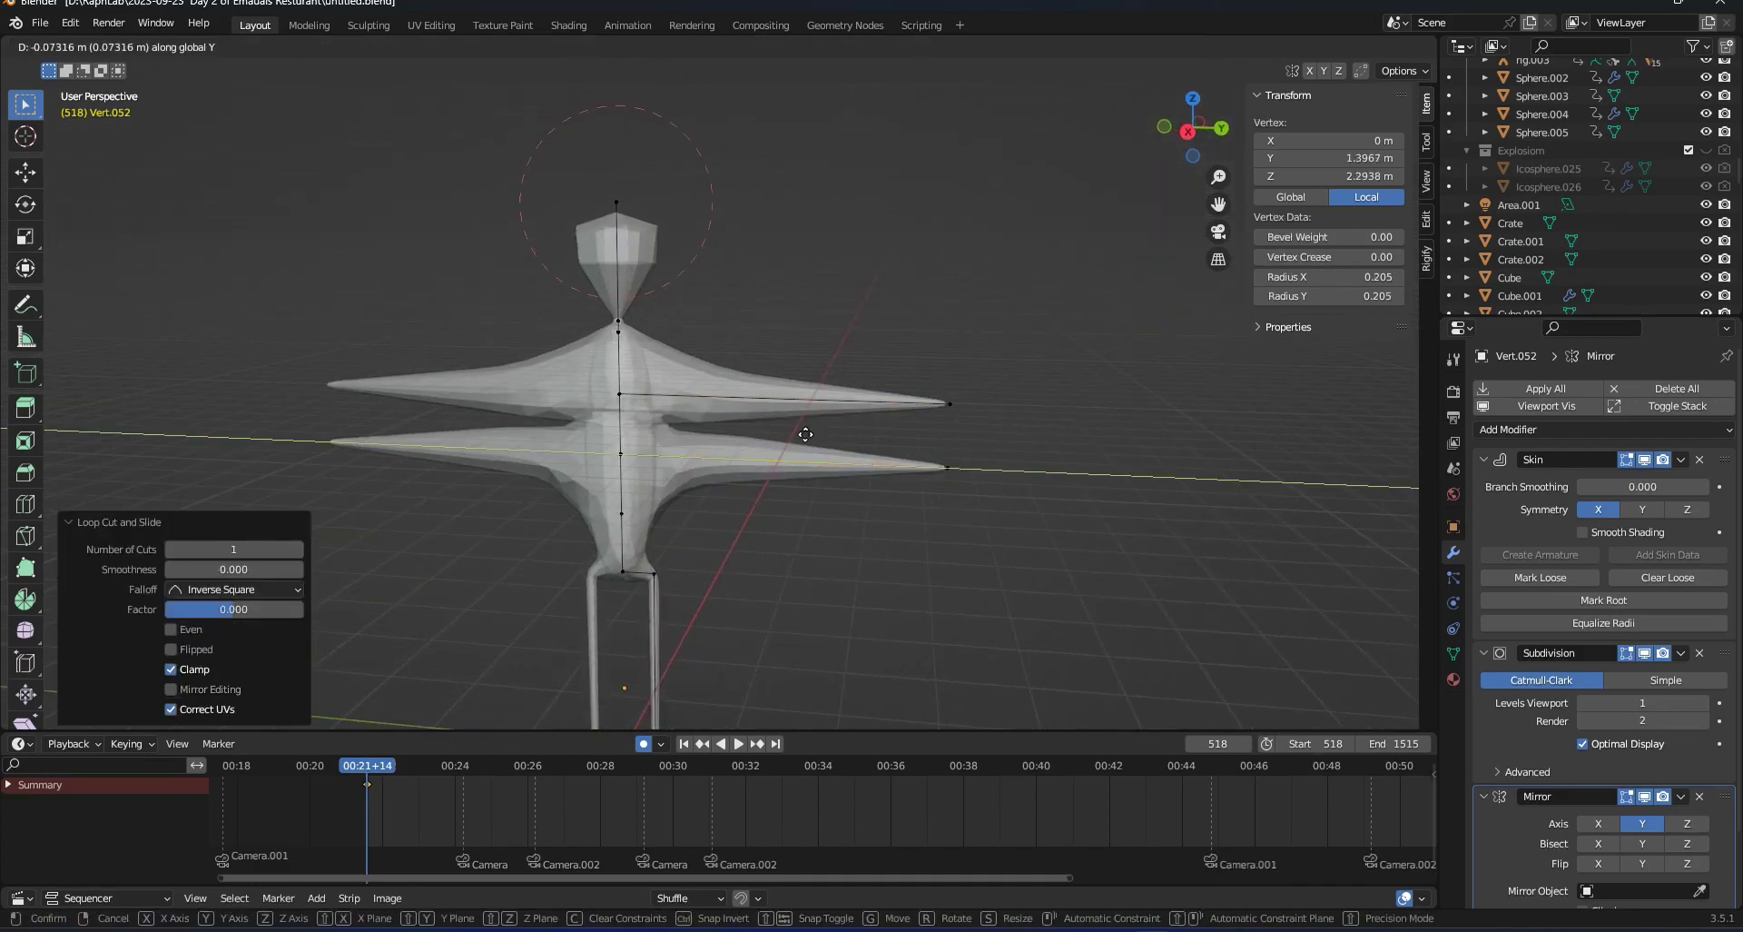
{"action": "left_click", "coordinate": [741, 425]}
Add one loop cut to the upper arm and move its vertex about 0.81 m inward along Y.
{"action": "middle_click_drag", "start_coordinate": [740, 425], "coordinate": [797, 439]}
{"action": "left_click", "coordinate": [798, 441]}
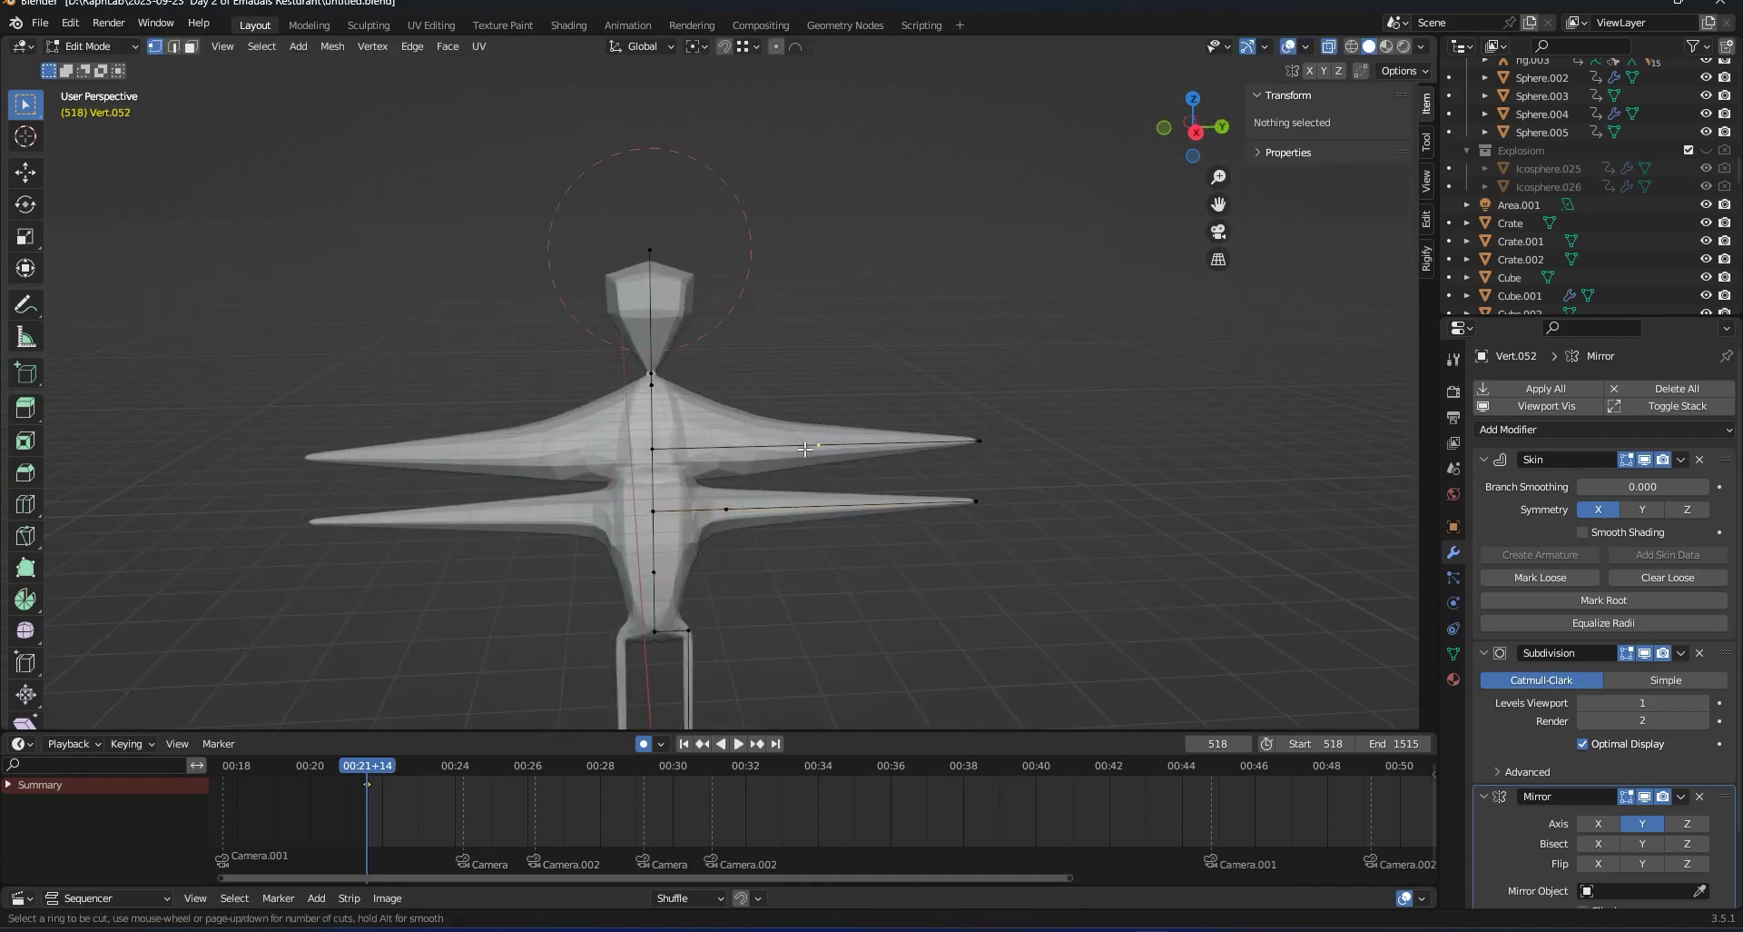
{"action": "key", "text": "ctrl+r"}
{"action": "left_click", "coordinate": [805, 449]}
{"action": "right_click", "coordinate": [805, 452]}
{"action": "key", "text": "g"}
{"action": "key", "text": "y"}
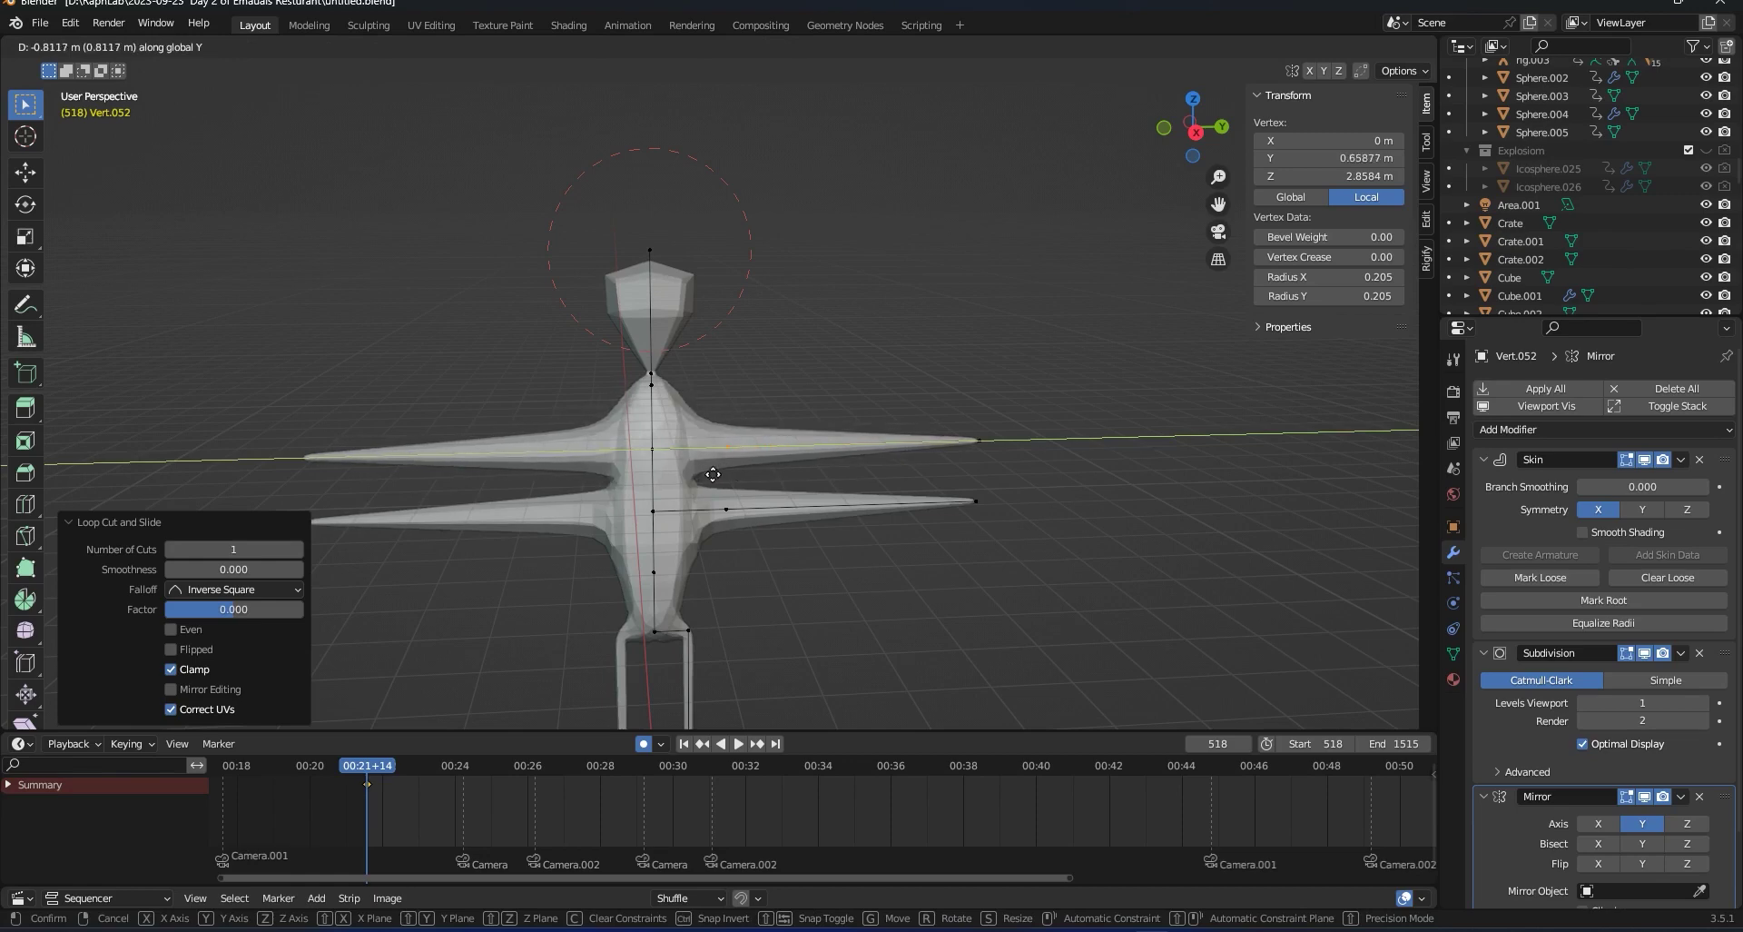
{"action": "left_click", "coordinate": [714, 474]}
Fine-tune the upper arm's inner vertex along Y from the top view so it aligns with the lower arm's at about 0.65 m.
{"action": "key", "text": "KP_7"}
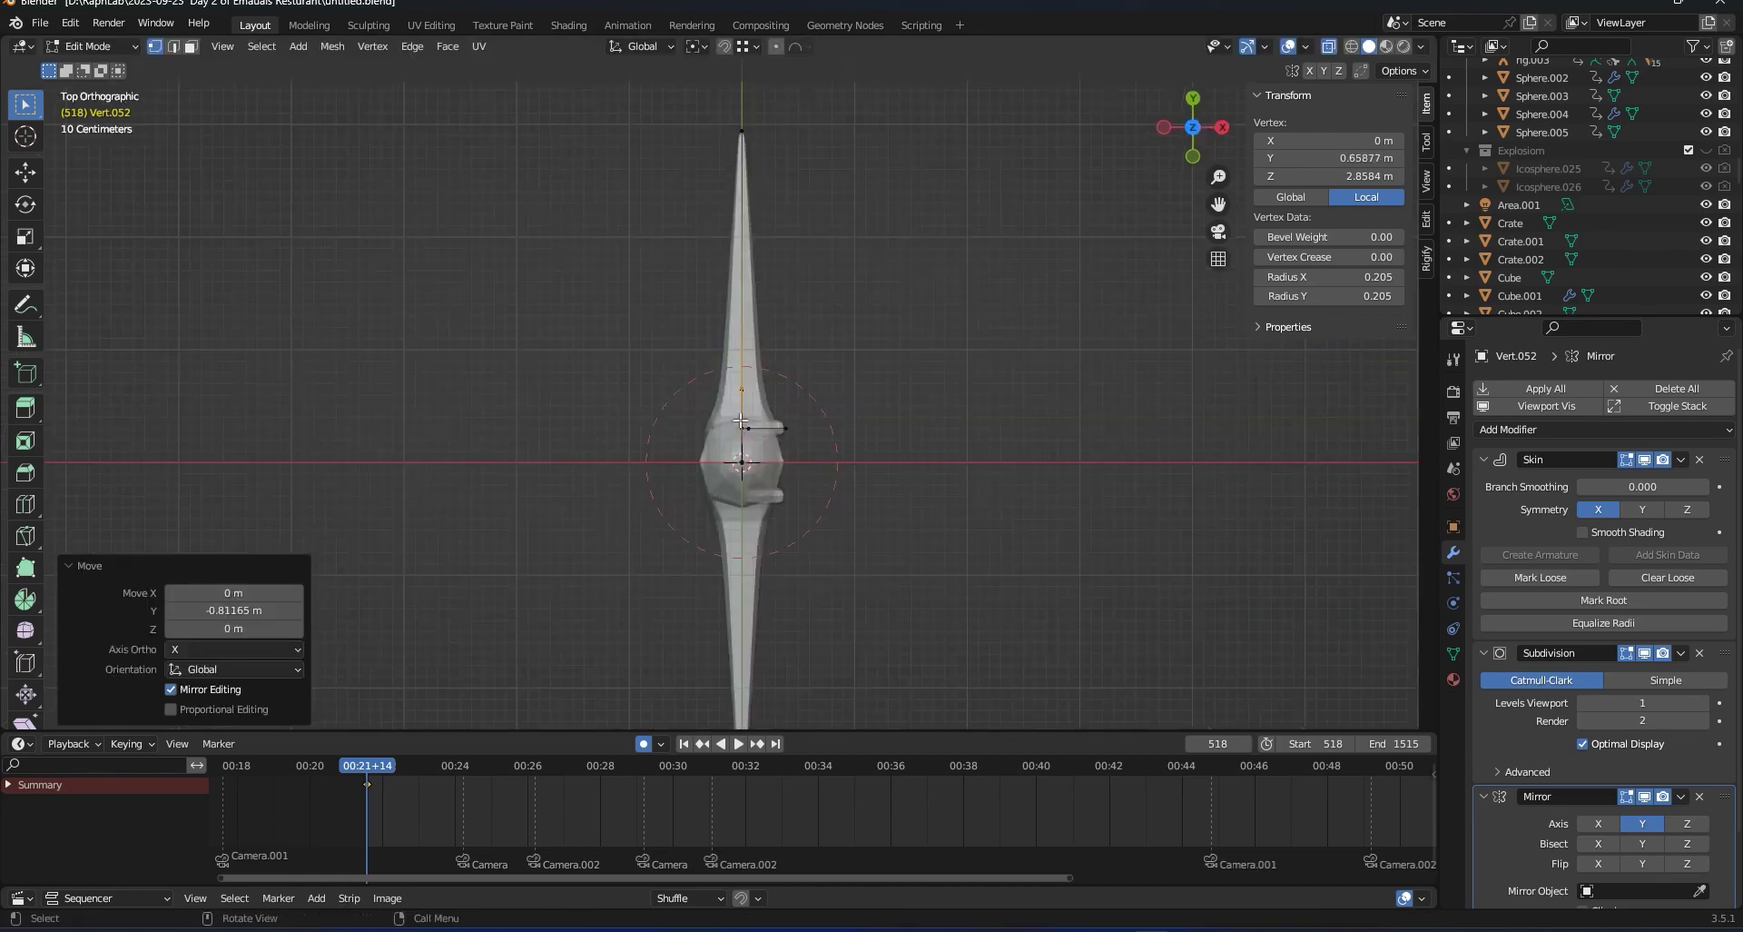
{"action": "scroll", "coordinate": [741, 420], "scroll_direction": "up", "scroll_amount": 2}
{"action": "key", "text": "g"}
{"action": "key", "text": "y"}
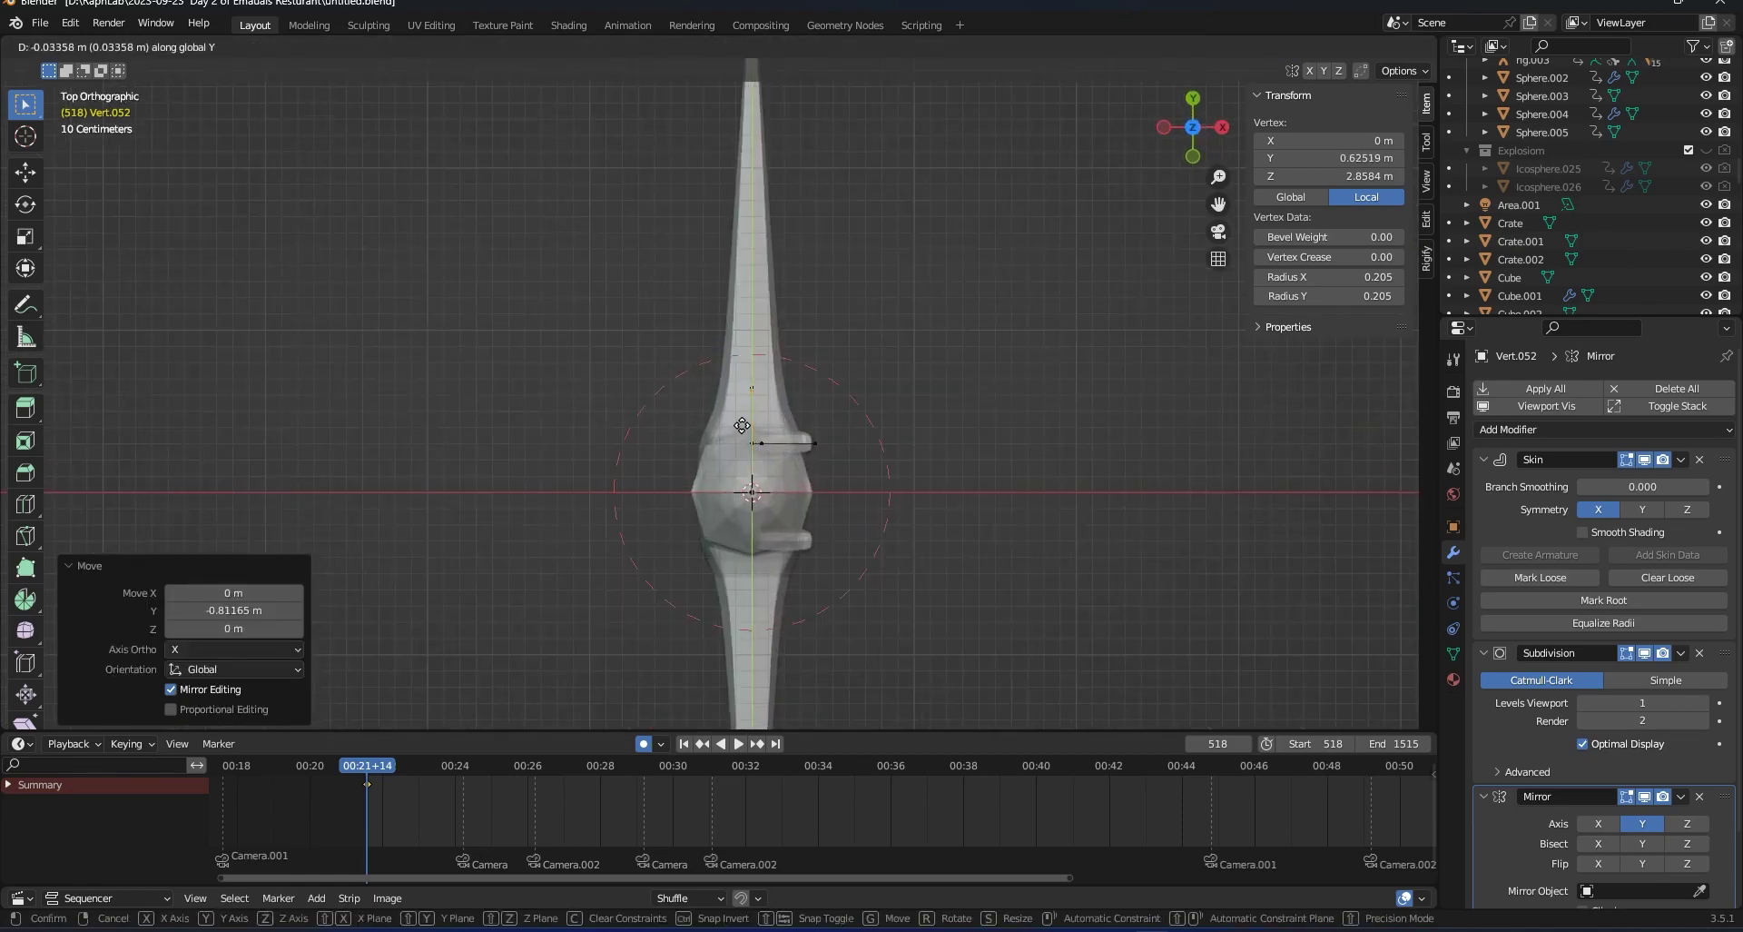
{"action": "left_click", "coordinate": [743, 422]}
Slim the arms near the torso by scaling the skin radius of both inner arm vertices to about 0.08.
{"action": "key", "text": "Tab"}
{"action": "middle_click_drag", "start_coordinate": [901, 378], "coordinate": [713, 218]}
{"action": "key", "text": "Tab"}
{"action": "left_click_drag", "start_coordinate": [708, 201], "coordinate": [657, 403]}
{"action": "key", "text": "ctrl+a"}
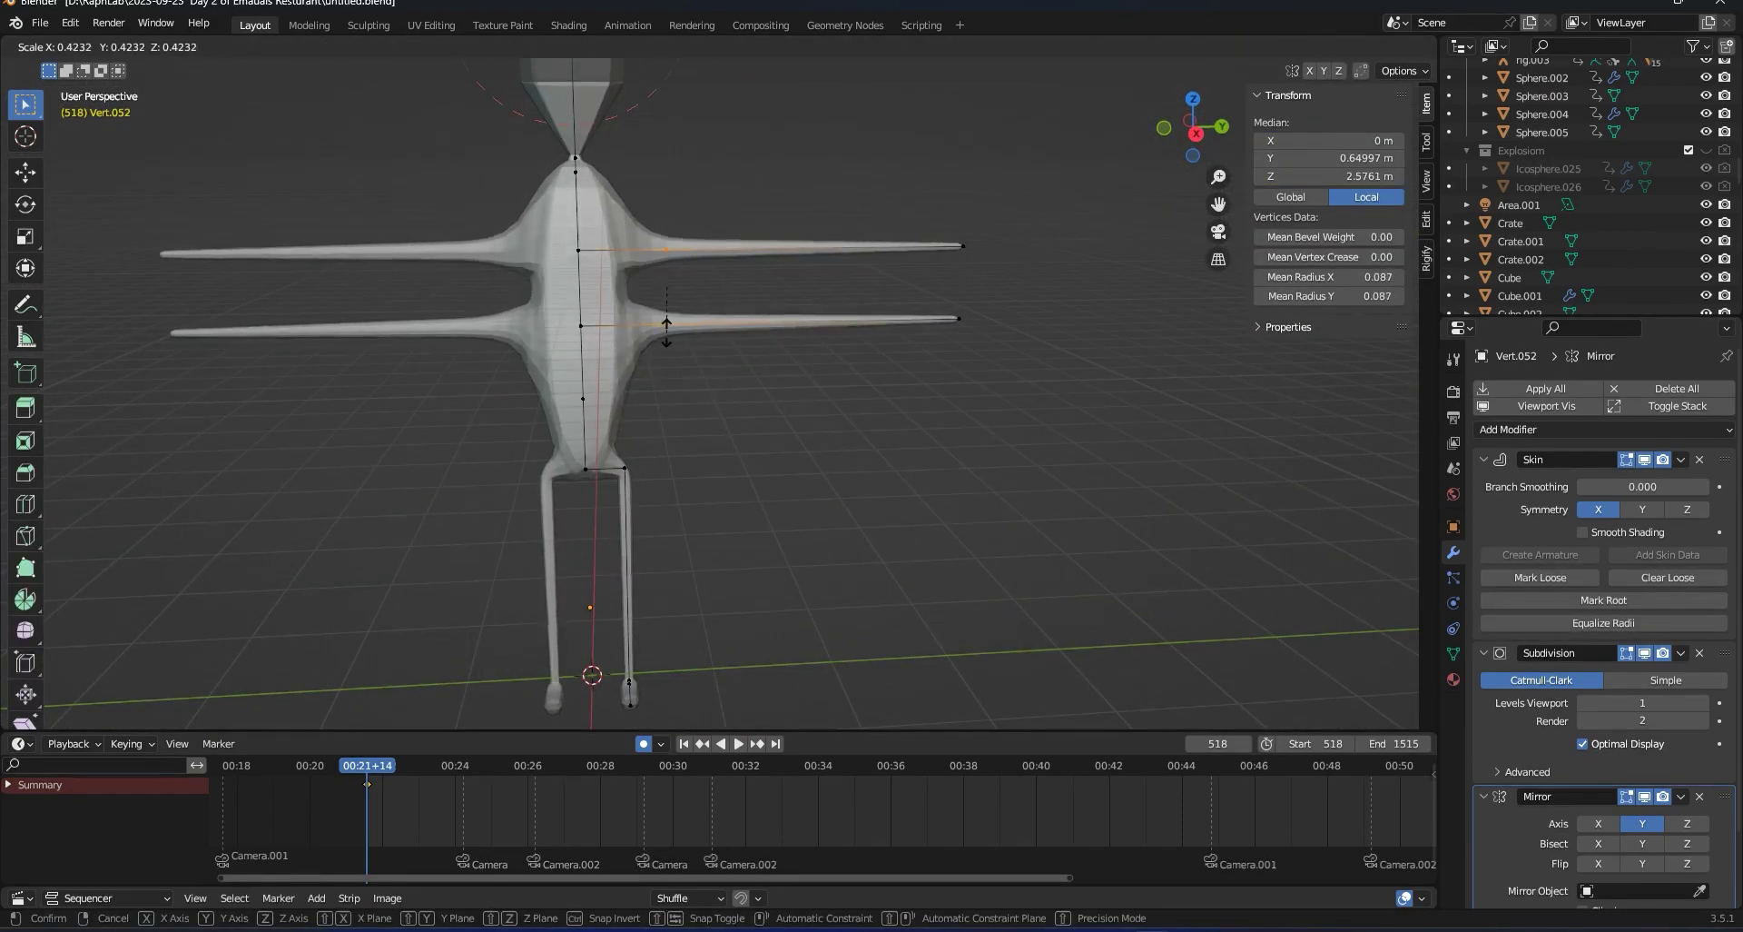
{"action": "left_click", "coordinate": [696, 362]}
Shorten both arms by moving their end vertices inward along Y to an overall span of about 5.07 m.
{"action": "middle_click_drag", "start_coordinate": [696, 363], "coordinate": [1027, 466]}
{"action": "left_click_drag", "start_coordinate": [1027, 467], "coordinate": [903, 226]}
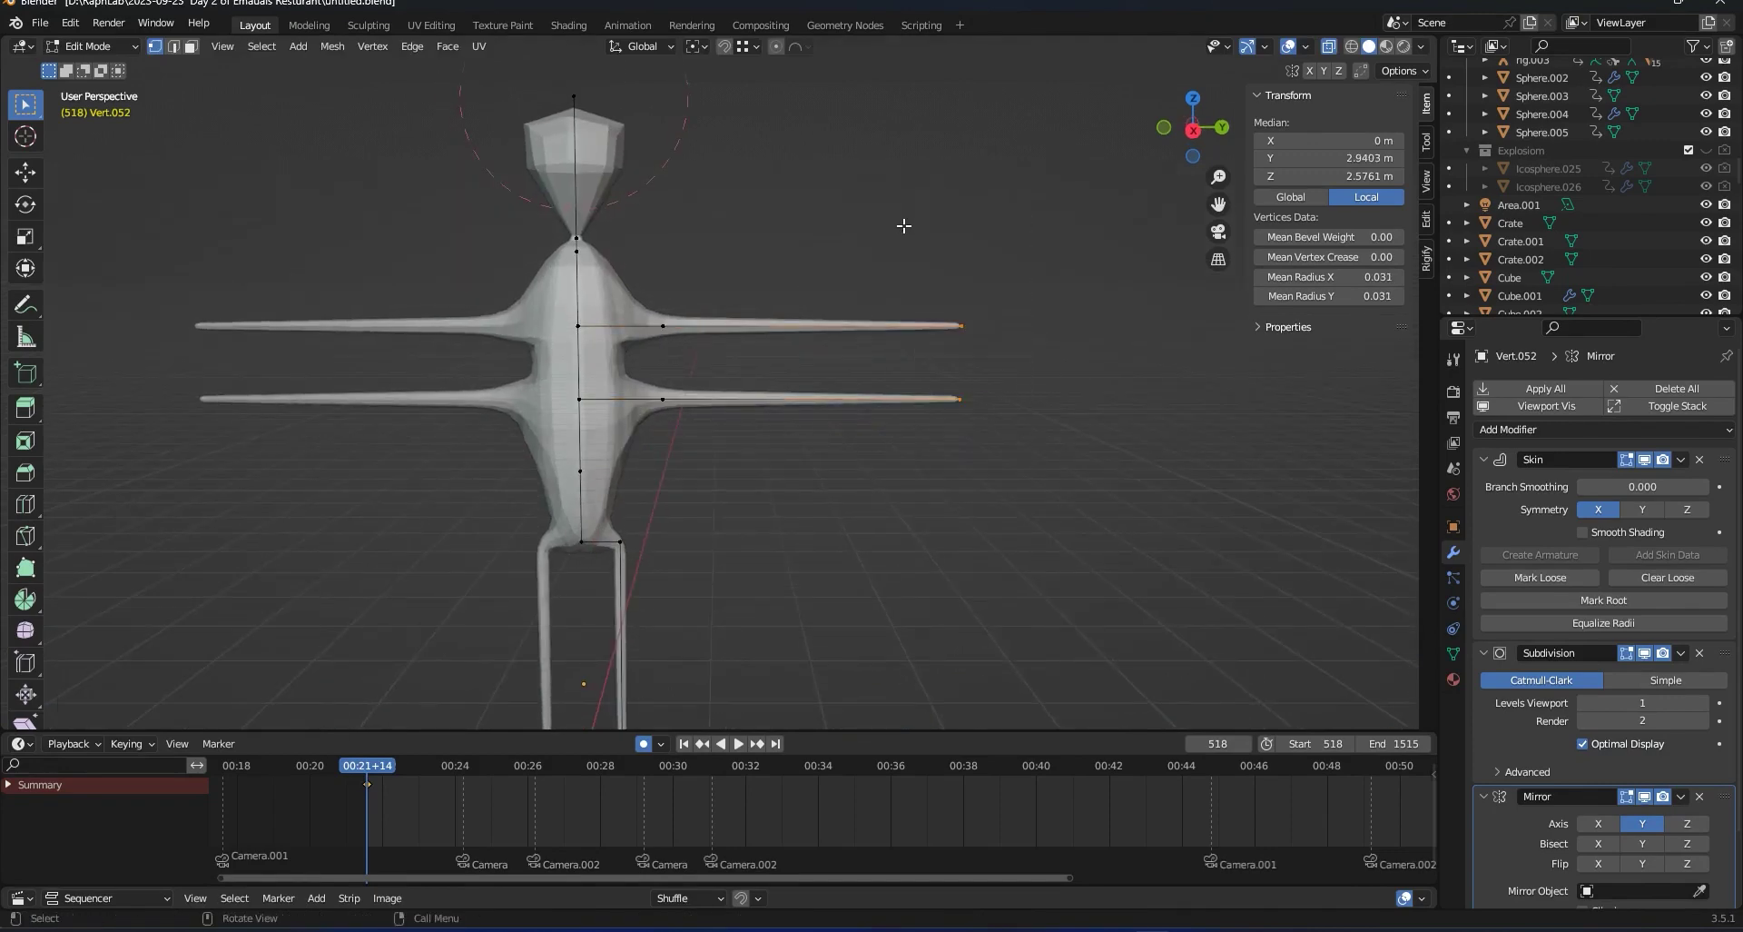
{"action": "key", "text": "g"}
{"action": "key", "text": "y"}
{"action": "left_click", "coordinate": [844, 232]}
Reduce the skin radius of both inner arm vertices slightly to about 0.077.
{"action": "middle_click_drag", "start_coordinate": [712, 385], "coordinate": [776, 441], "text": "shift"}
{"action": "scroll", "coordinate": [763, 384], "scroll_direction": "up", "scroll_amount": 1}
{"action": "left_click_drag", "start_coordinate": [742, 354], "coordinate": [772, 436]}
{"action": "left_click_drag", "start_coordinate": [772, 486], "coordinate": [726, 358]}
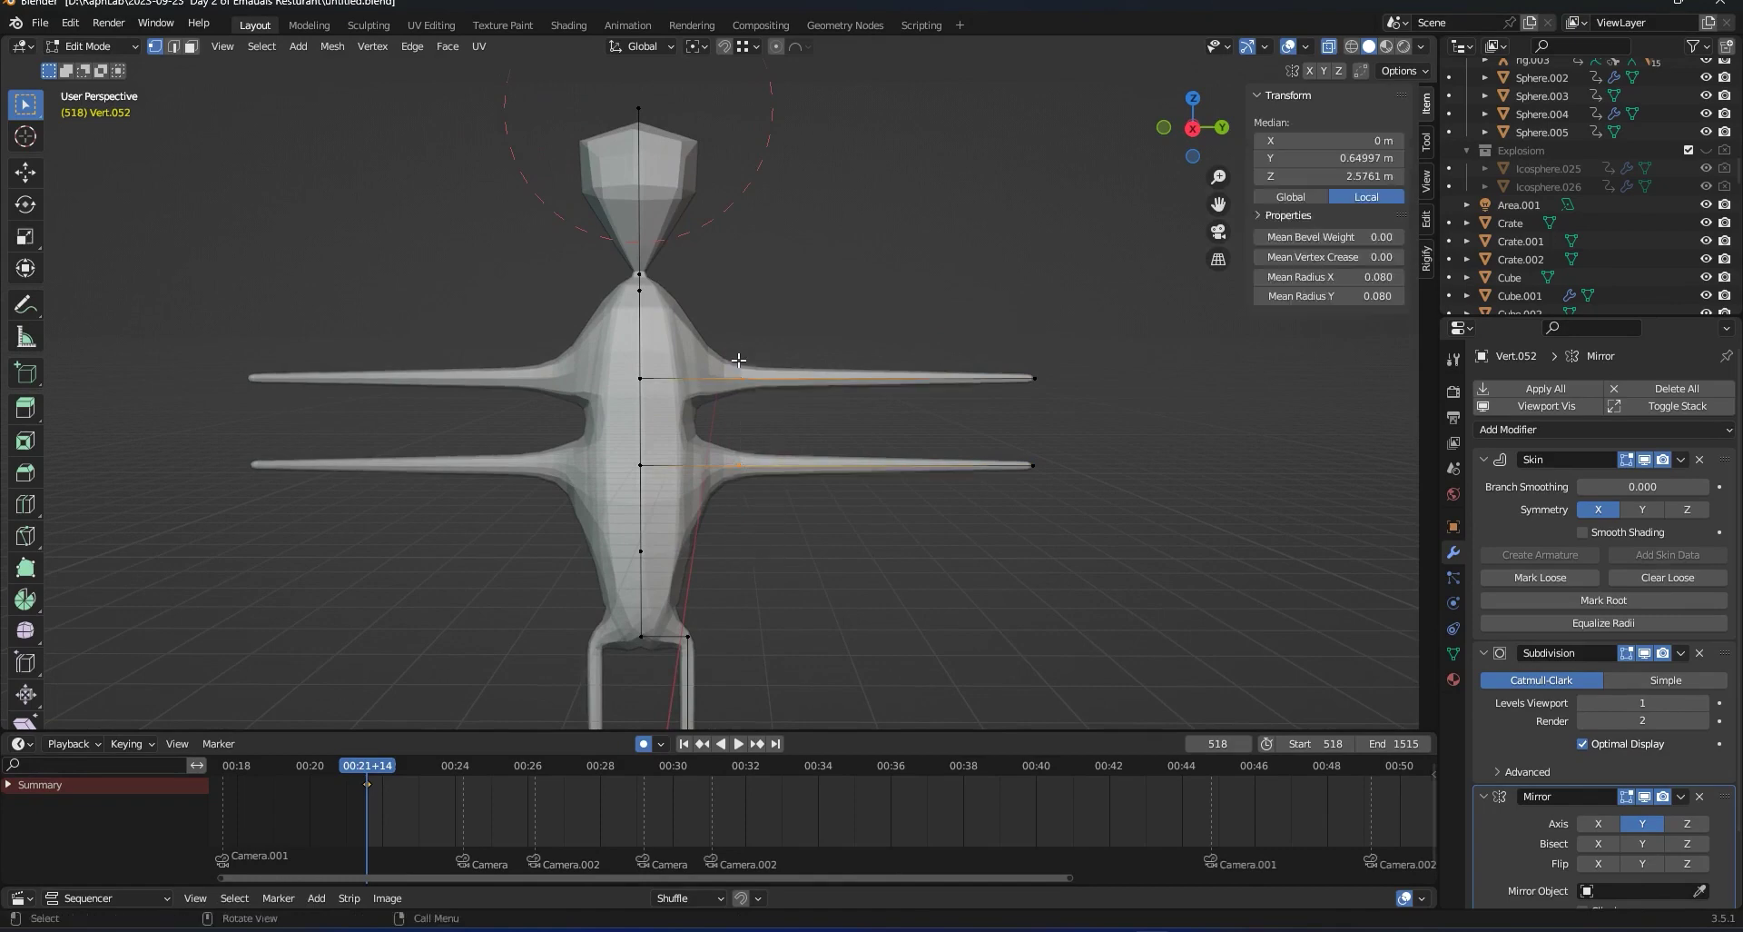
{"action": "key", "text": "ctrl+a"}
{"action": "left_click", "coordinate": [759, 388]}
Try to widen the chest by scaling the skin radius of the two arm-bearing torso vertices to about 0.58.
{"action": "middle_click_drag", "start_coordinate": [719, 468], "coordinate": [699, 464]}
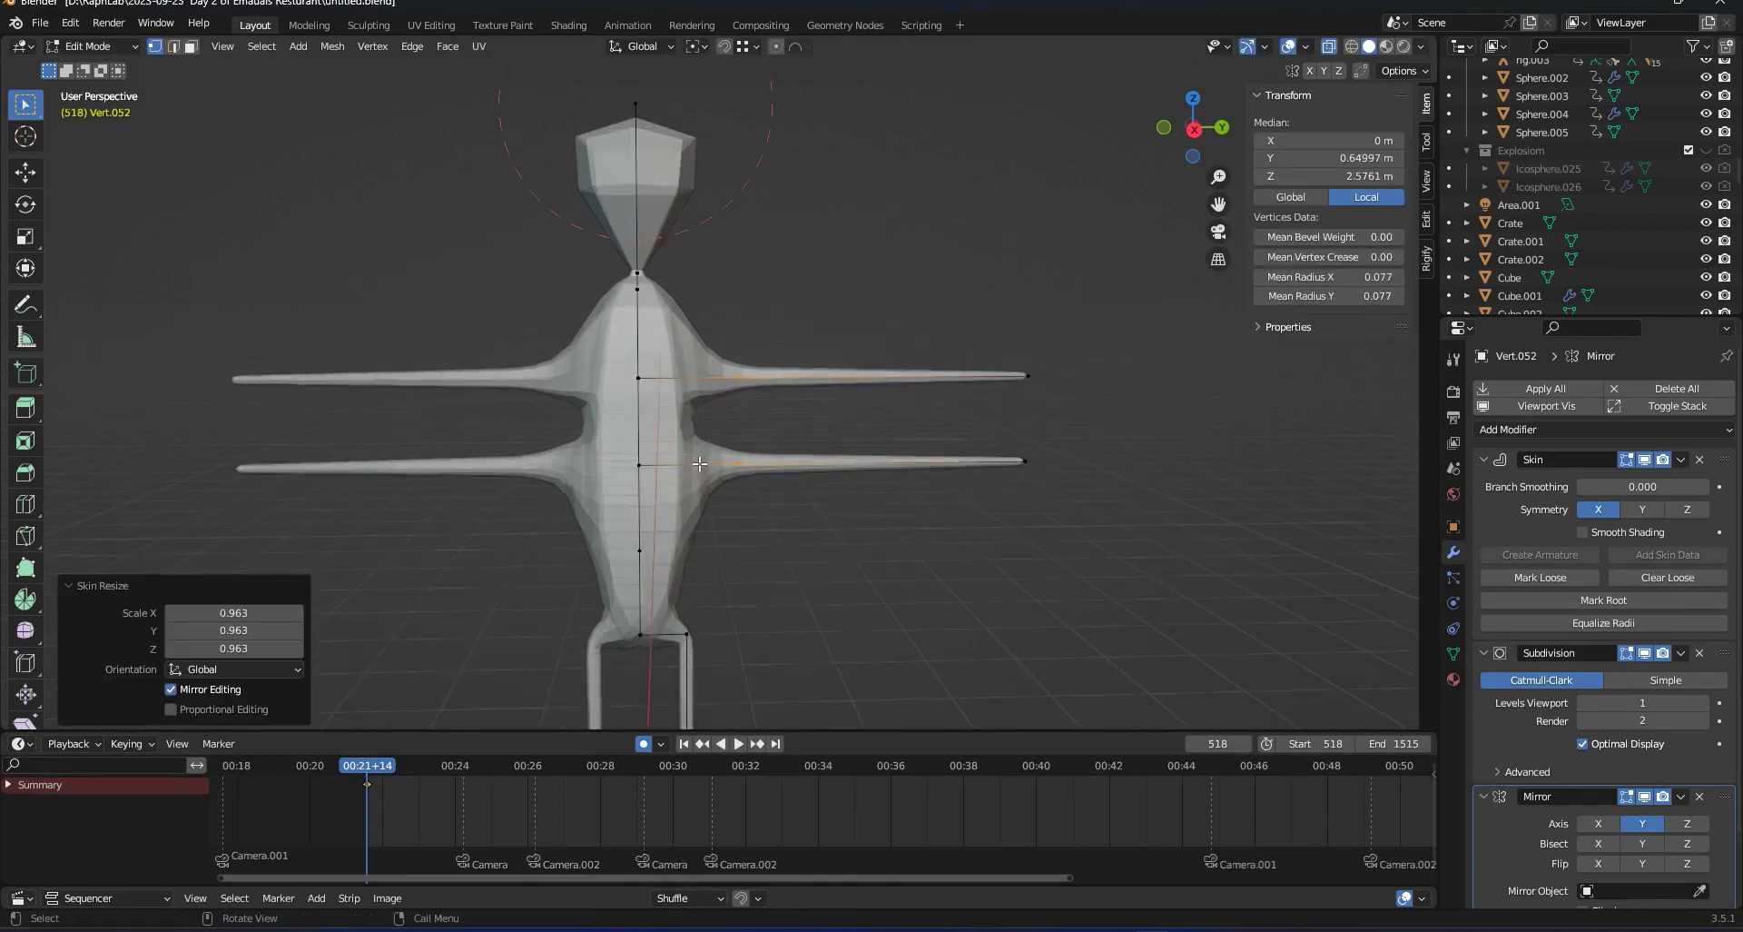
{"action": "left_click_drag", "start_coordinate": [632, 424], "coordinate": [659, 351]}
{"action": "key", "text": "ctrl+a"}
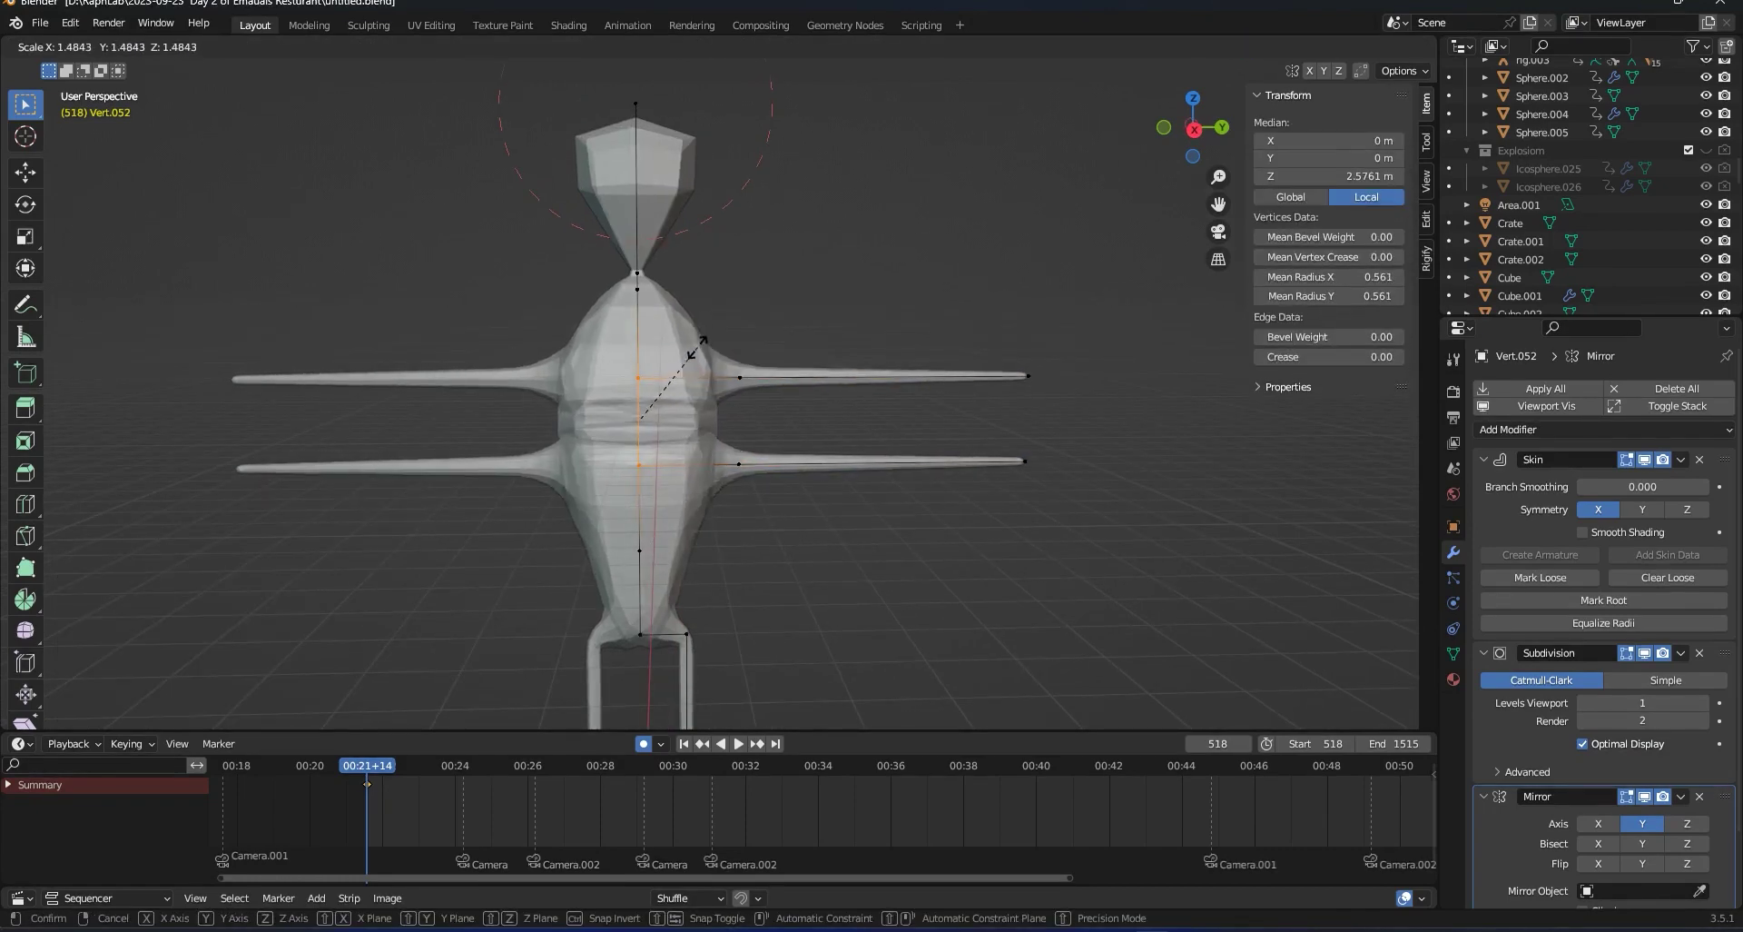
{"action": "left_click", "coordinate": [697, 335]}
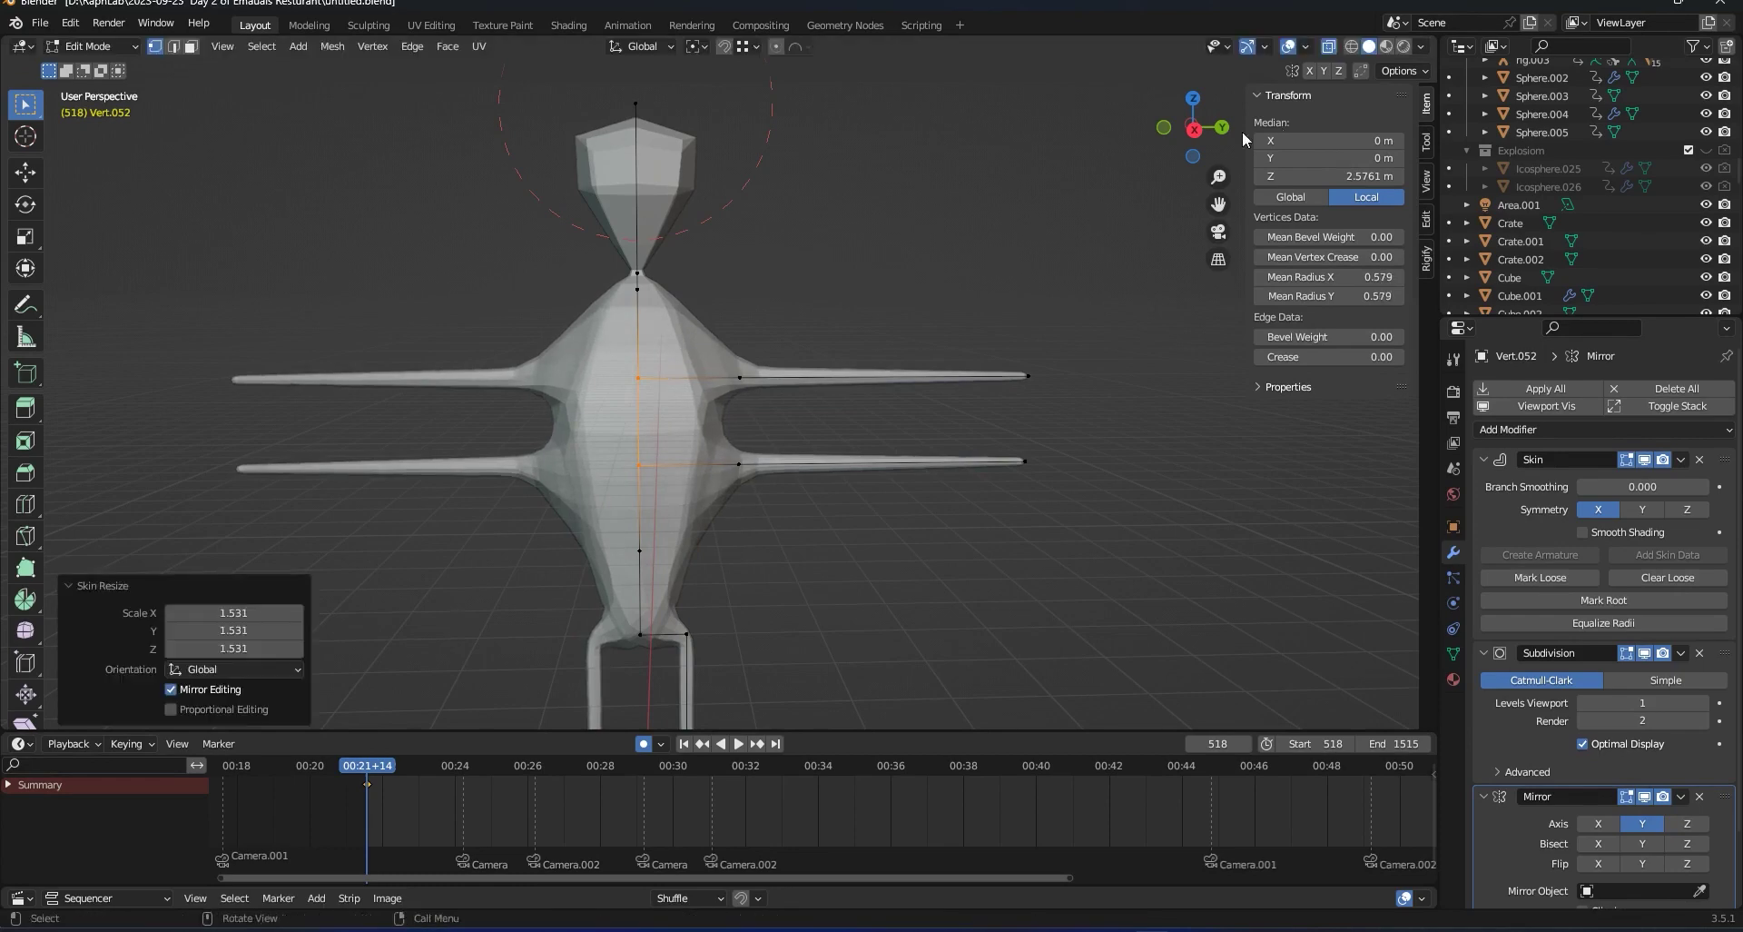
{"action": "left_click", "coordinate": [1333, 49]}
{"action": "scroll", "coordinate": [930, 431], "scroll_direction": "down", "scroll_amount": 1}
{"action": "middle_click_drag", "start_coordinate": [930, 431], "coordinate": [1071, 409]}
{"action": "key", "text": "ctrl+z"}
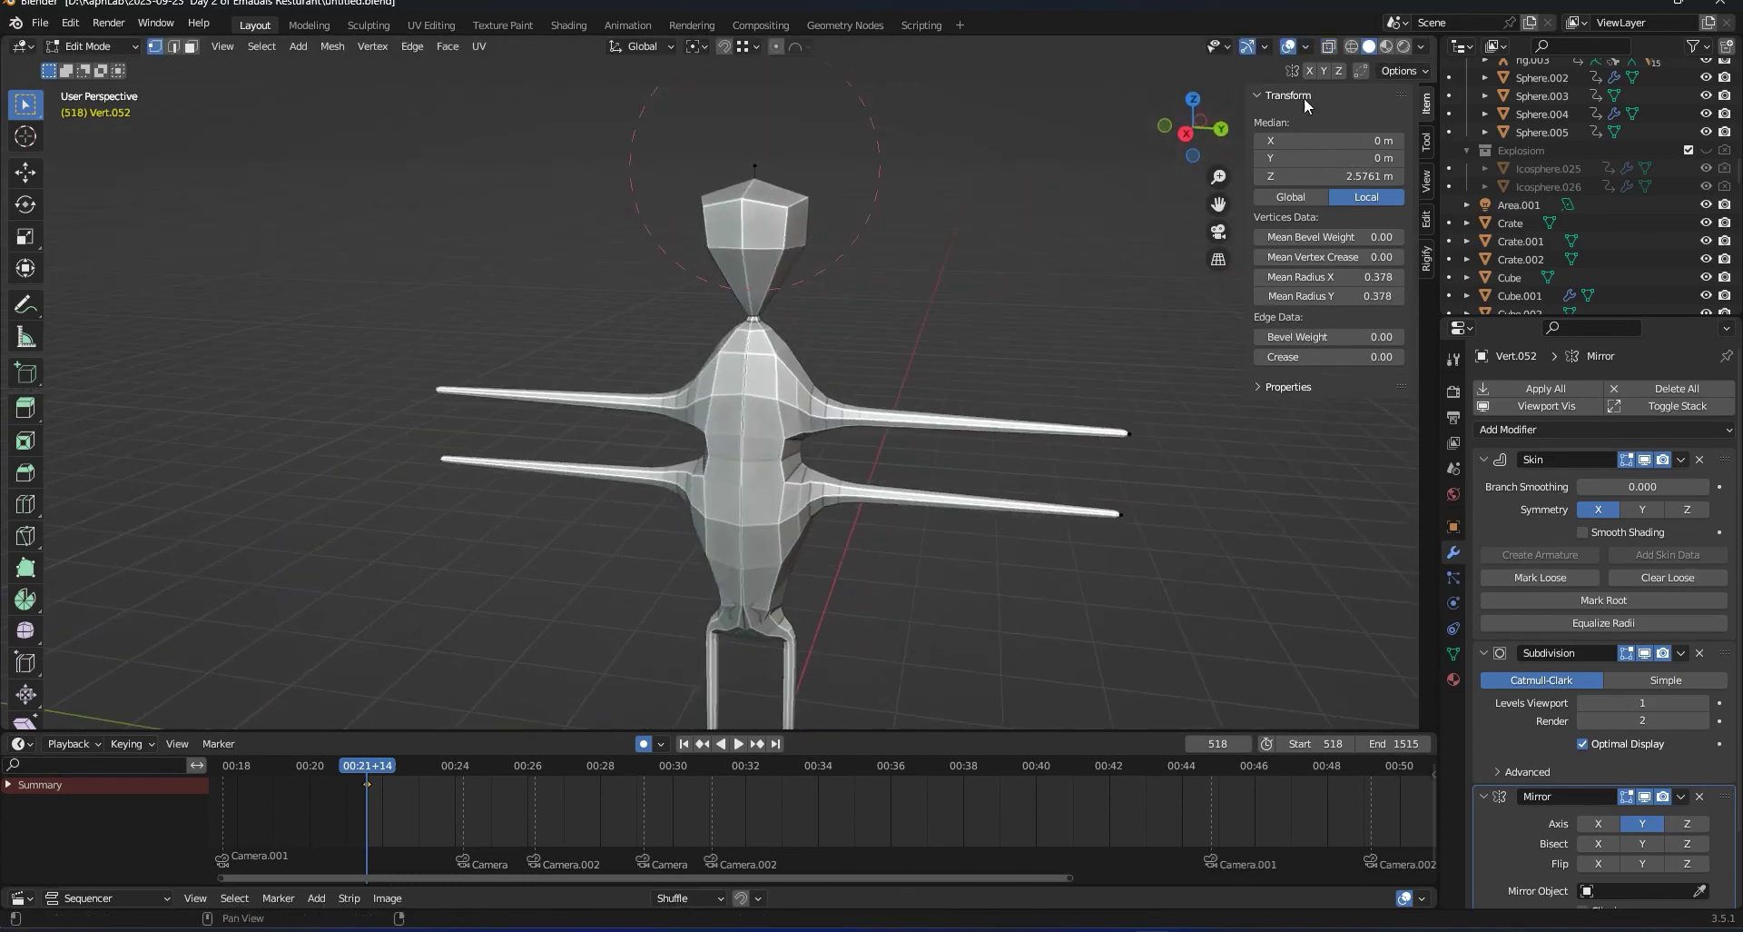
{"action": "left_click", "coordinate": [1332, 49]}
Widen the belly by enlarging the skin radius of the lower torso vertex between the lower arms and hips.
{"action": "middle_click_drag", "start_coordinate": [870, 538], "coordinate": [875, 522]}
{"action": "scroll", "coordinate": [875, 522], "scroll_direction": "up", "scroll_amount": 2}
{"action": "left_click", "coordinate": [817, 505]}
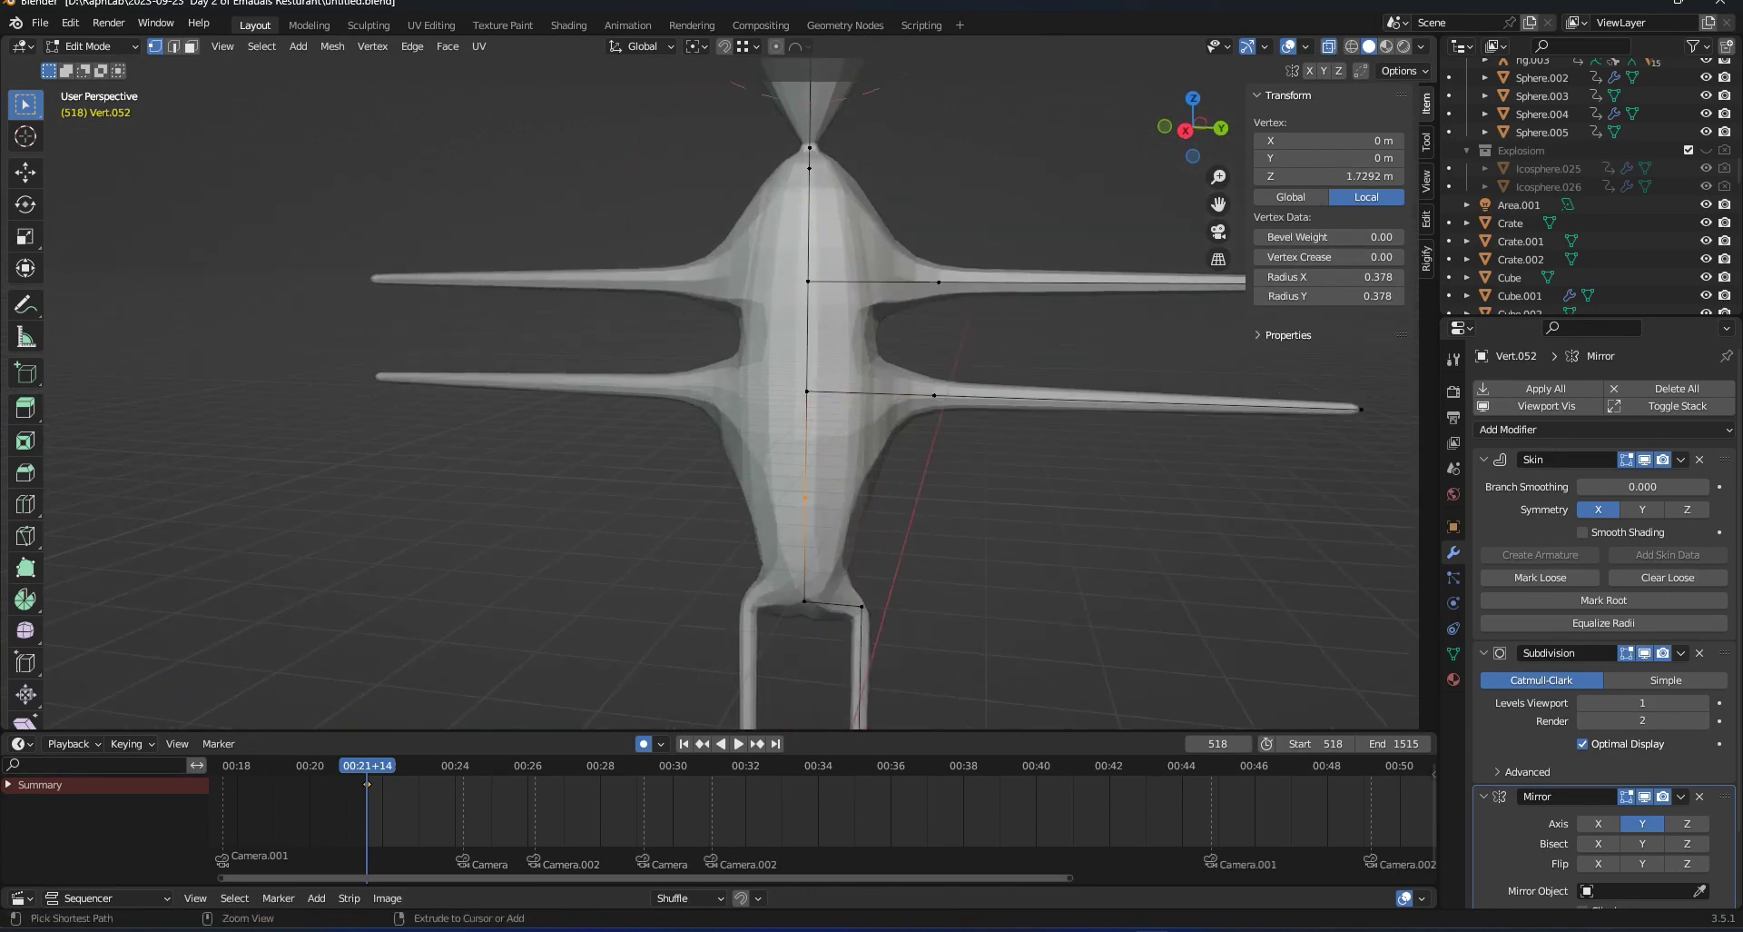
{"action": "key", "text": "ctrl+a"}
{"action": "left_click", "coordinate": [848, 524]}
Return to Object Mode and set the Subdivision modifier's viewport levels to 2.
{"action": "middle_click_drag", "start_coordinate": [908, 409], "coordinate": [1095, 500]}
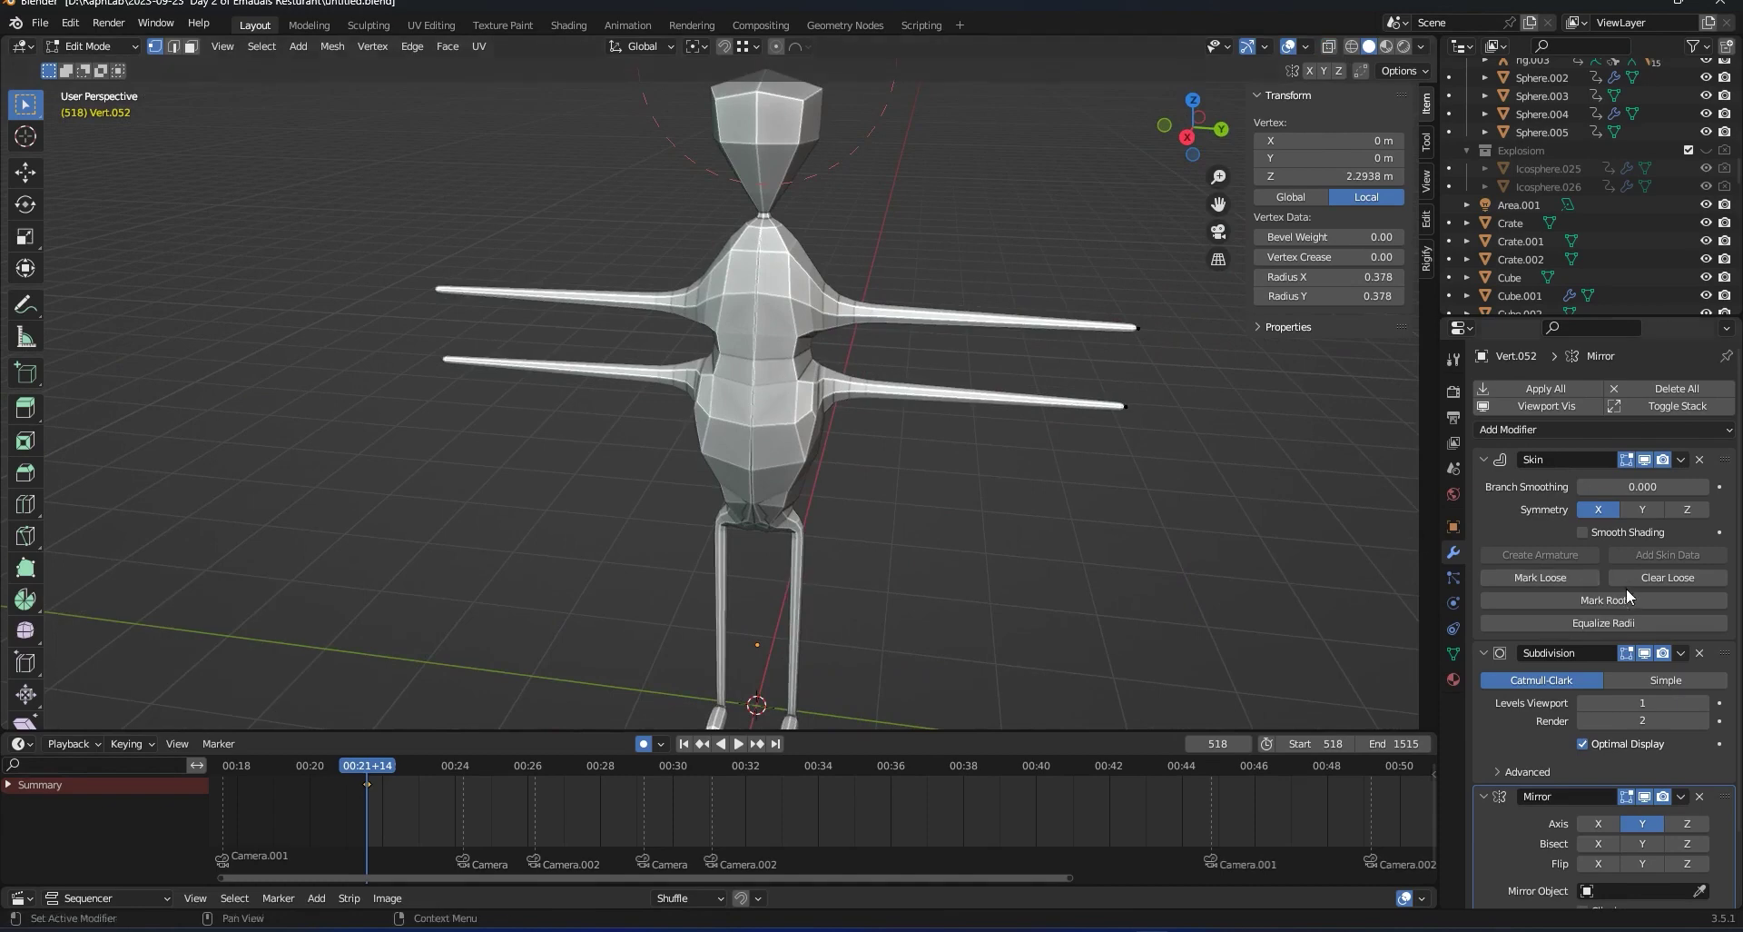
{"action": "key", "text": "Tab"}
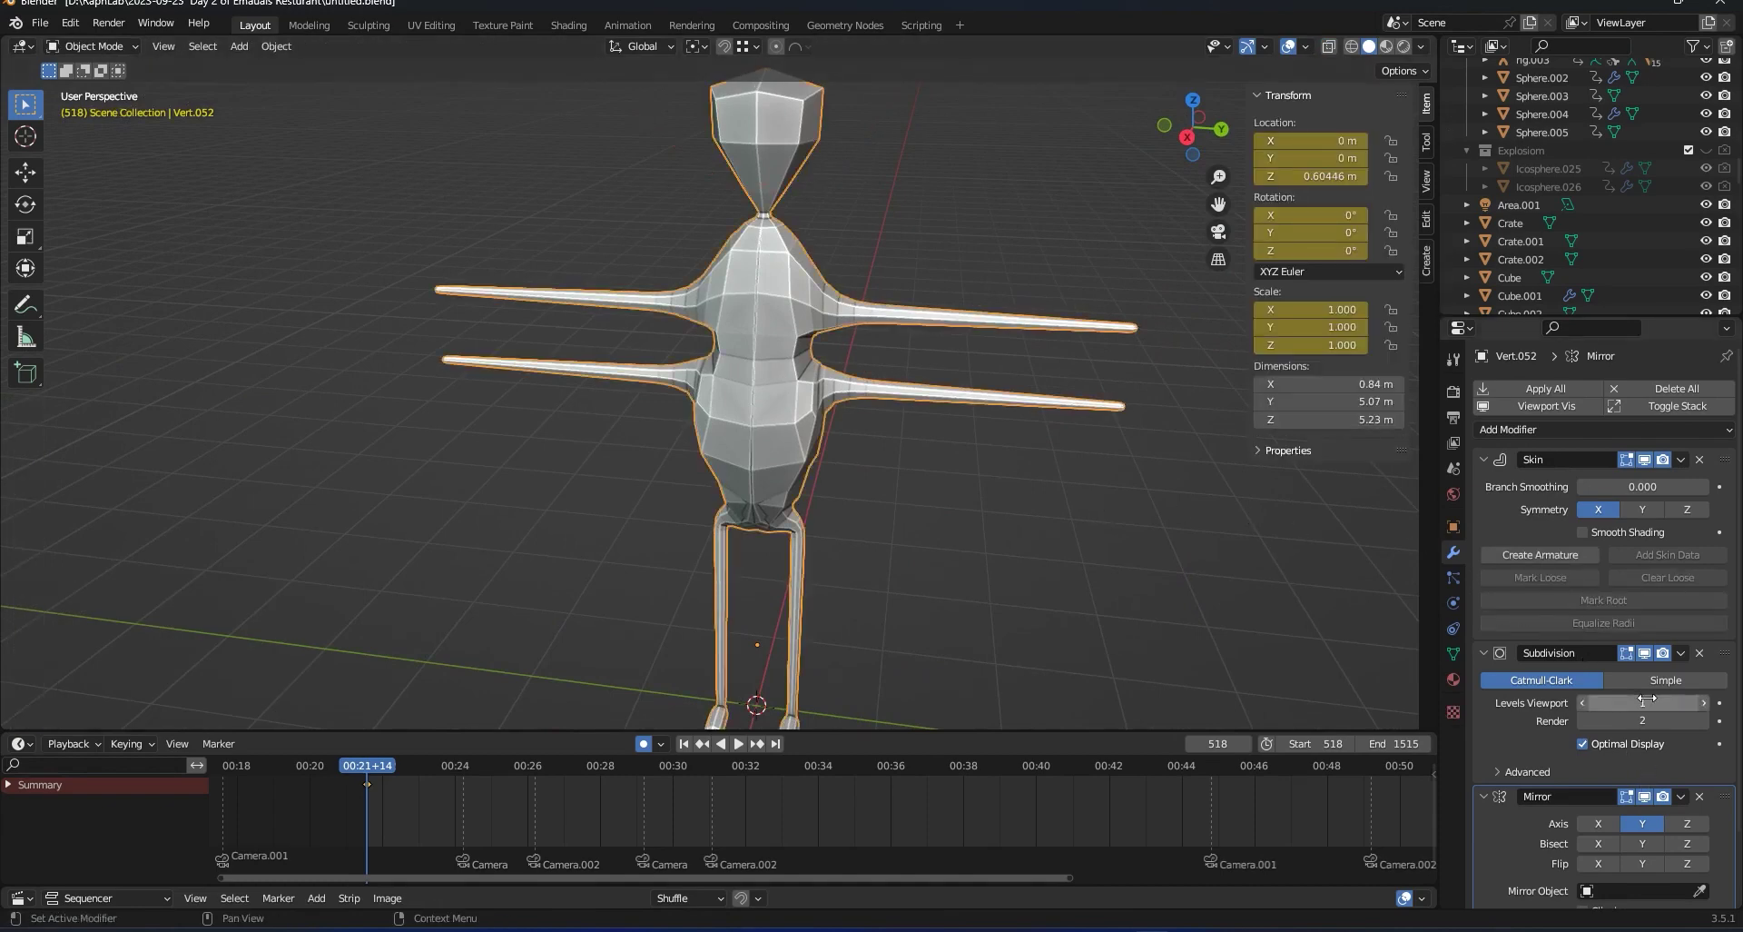
{"action": "key", "text": "Return"}
Extrude the head's top vertex about 0.23 m up along Z and scale the new vertex's skin radius to about 0.21.
{"action": "middle_click_drag", "start_coordinate": [1048, 541], "coordinate": [1035, 389]}
{"action": "key", "text": "Tab"}
{"action": "scroll", "coordinate": [879, 352], "scroll_direction": "up", "scroll_amount": 3}
{"action": "key", "text": "e"}
{"action": "key", "text": "z"}
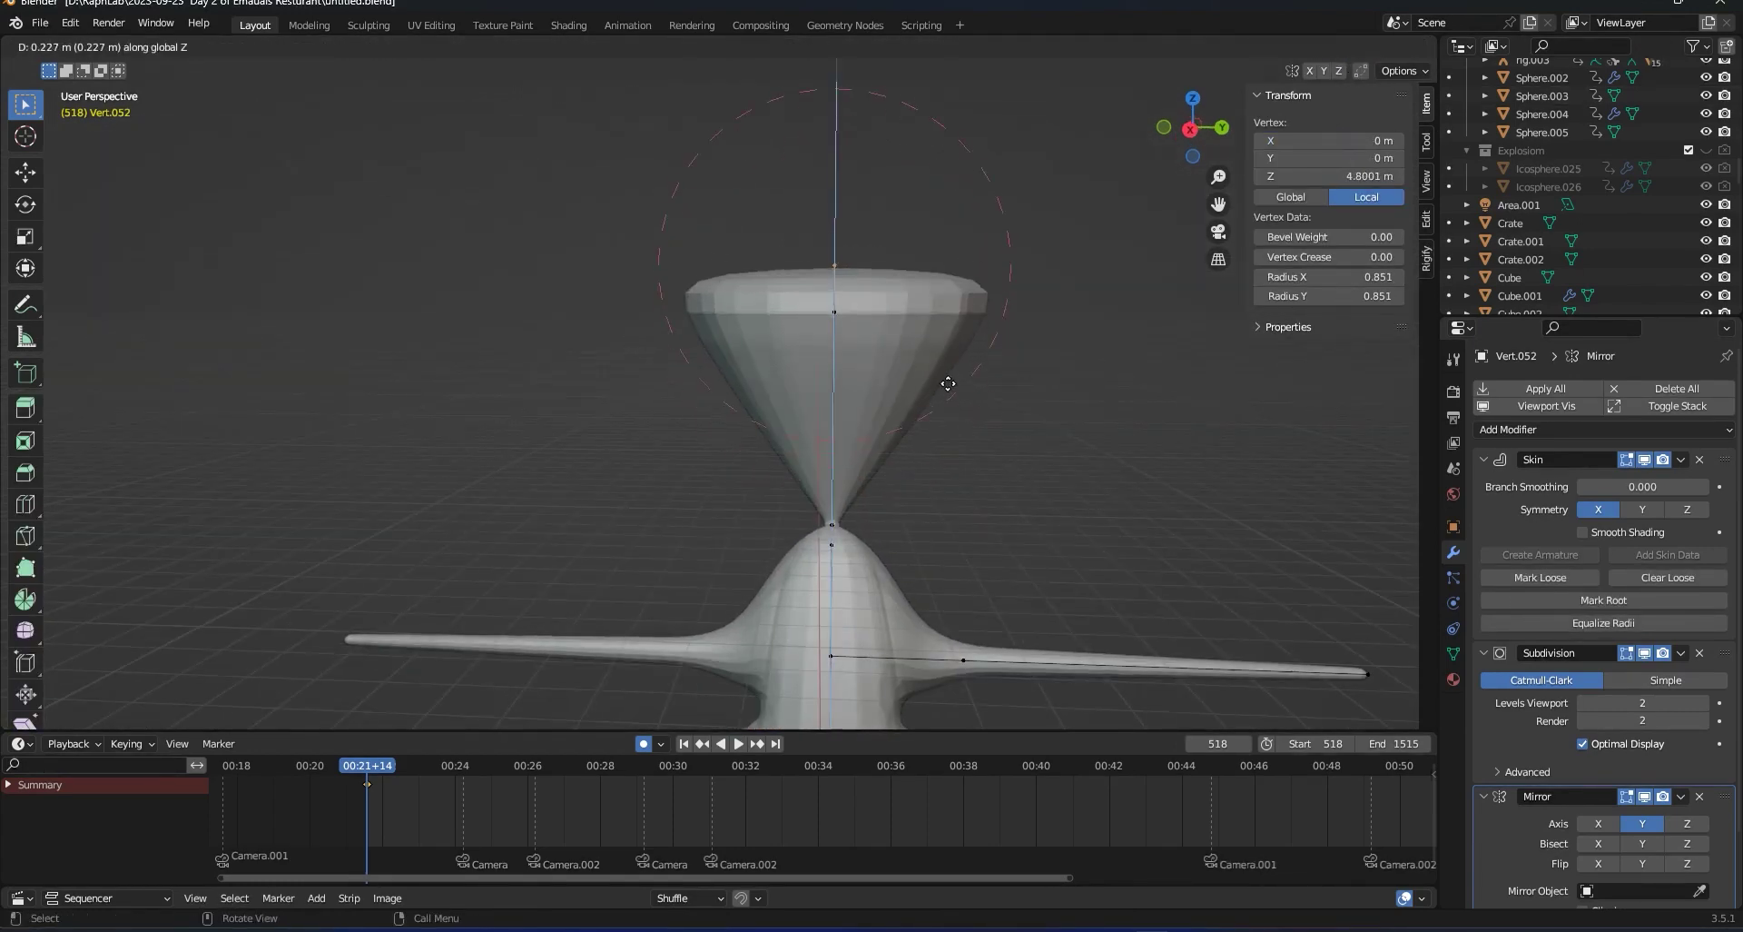
{"action": "left_click", "coordinate": [947, 381]}
{"action": "key", "text": "ctrl+a"}
{"action": "left_click", "coordinate": [869, 280]}
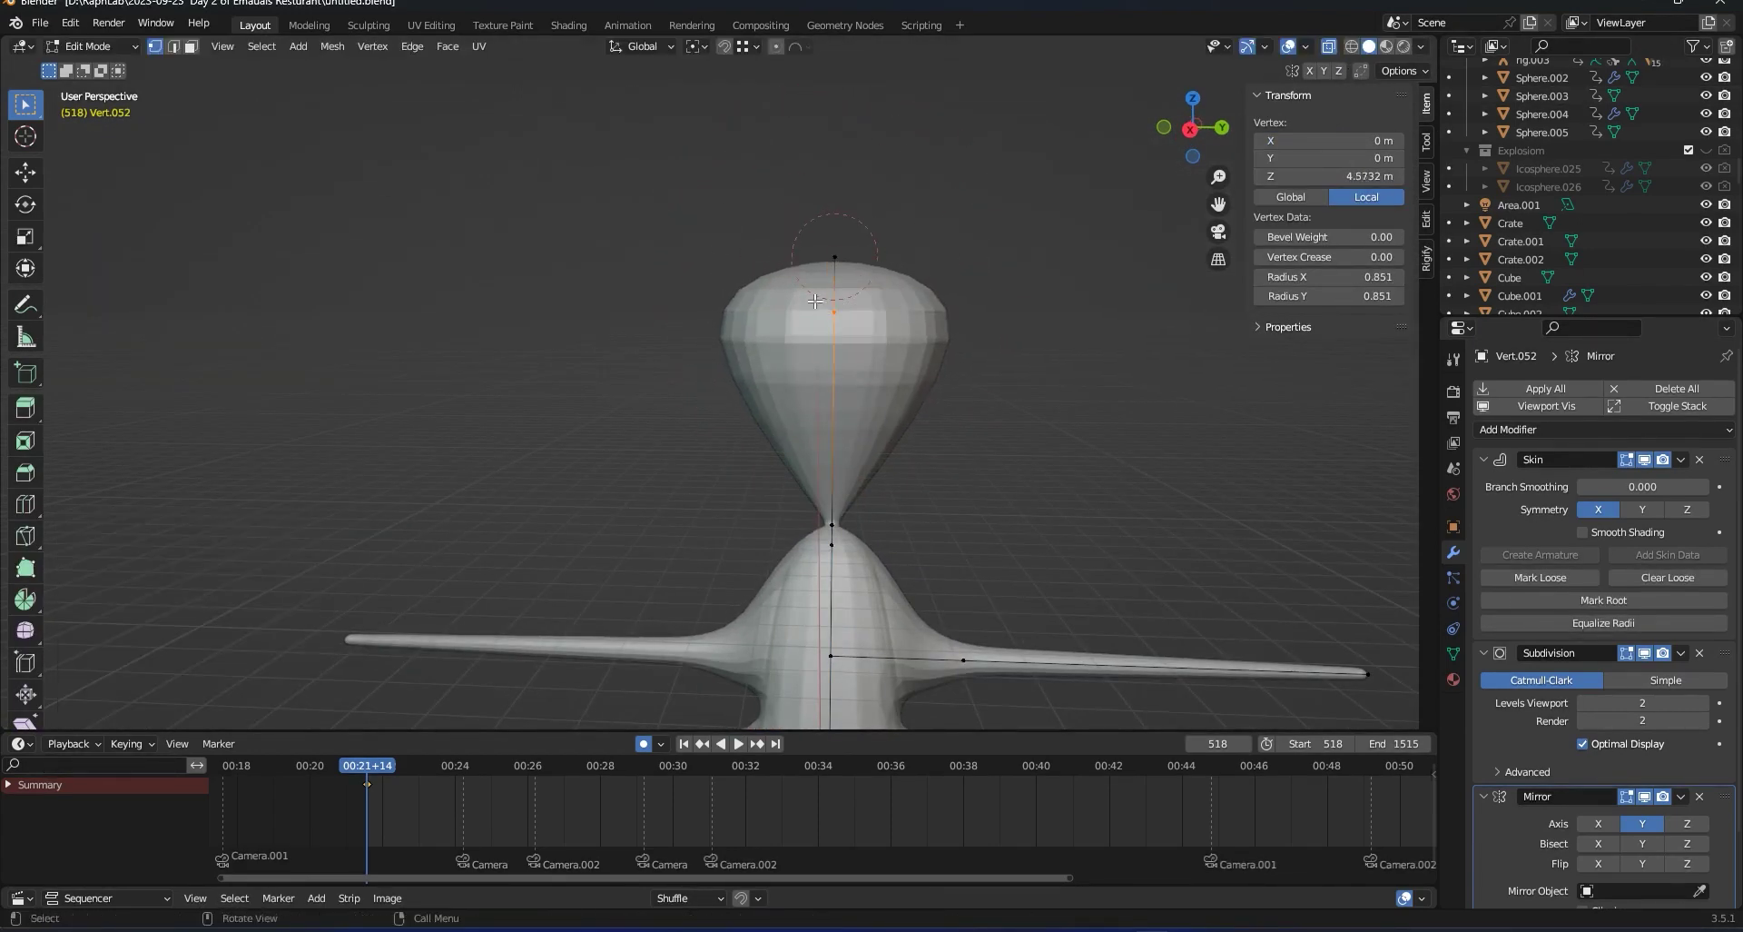
Lower the head's top vertex about 0.11 m along Z to flatten the crown.
{"action": "key", "text": "Tab"}
{"action": "scroll", "coordinate": [1016, 421], "scroll_direction": "down", "scroll_amount": 3}
{"action": "key", "text": "Tab"}
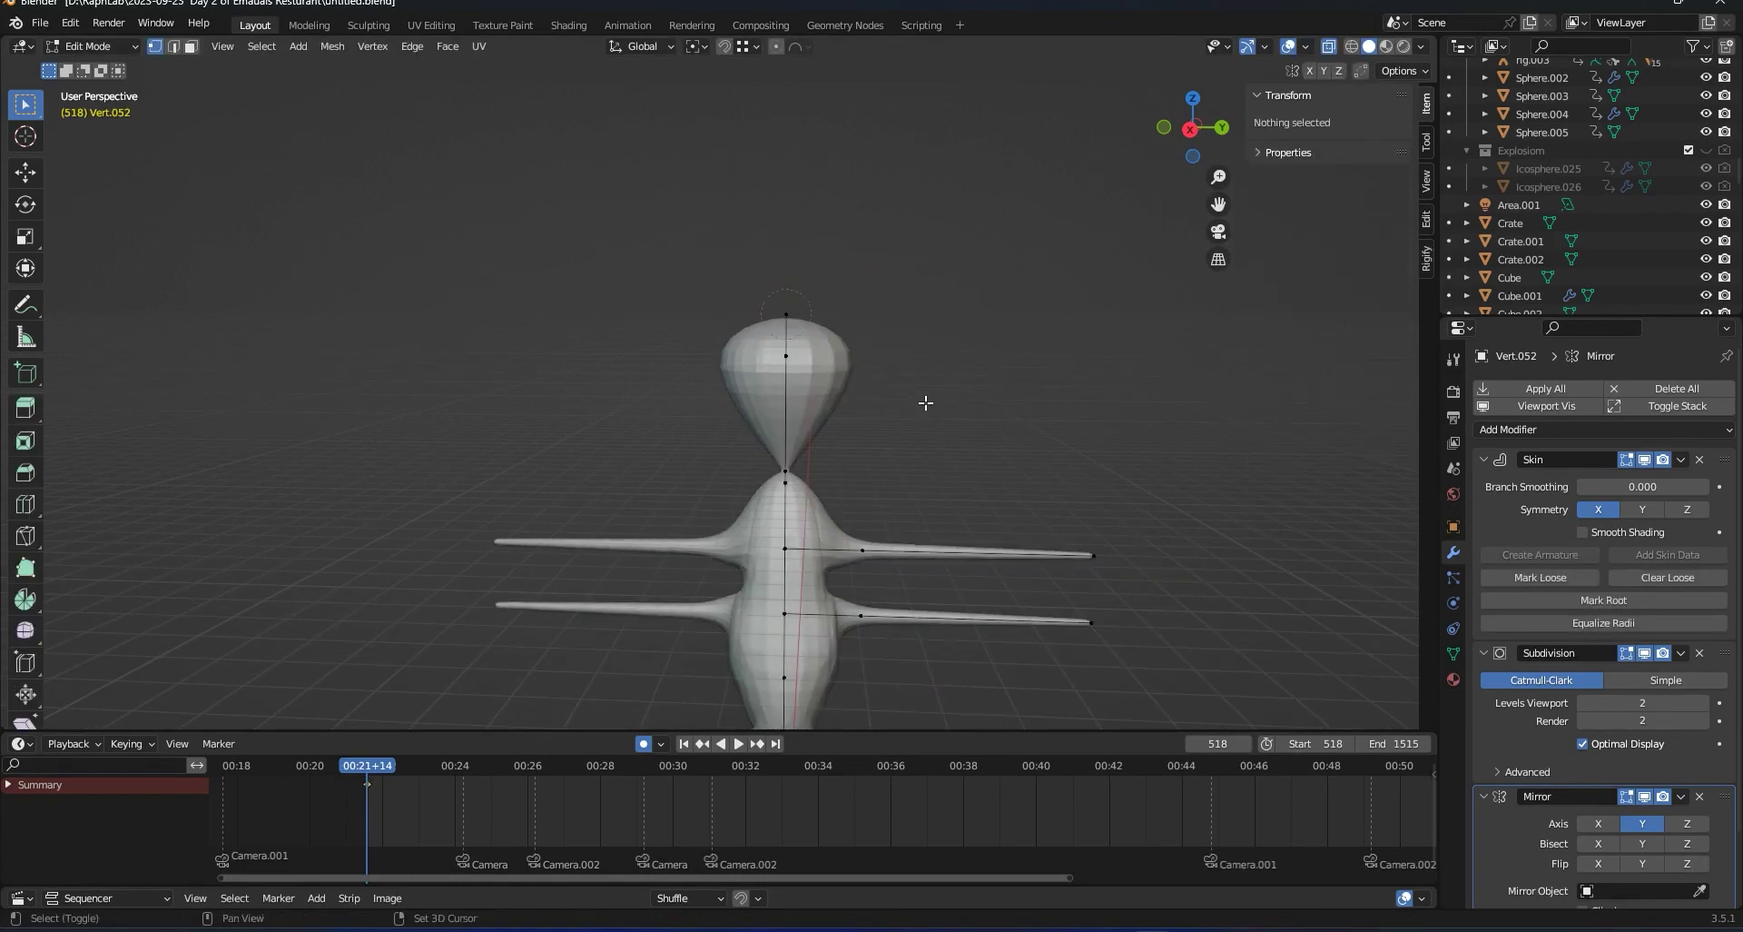
{"action": "scroll", "coordinate": [926, 400], "scroll_direction": "up", "scroll_amount": 3}
{"action": "key", "text": "g"}
{"action": "key", "text": "z"}
{"action": "left_click", "coordinate": [779, 373]}
{"action": "key", "text": "Tab"}
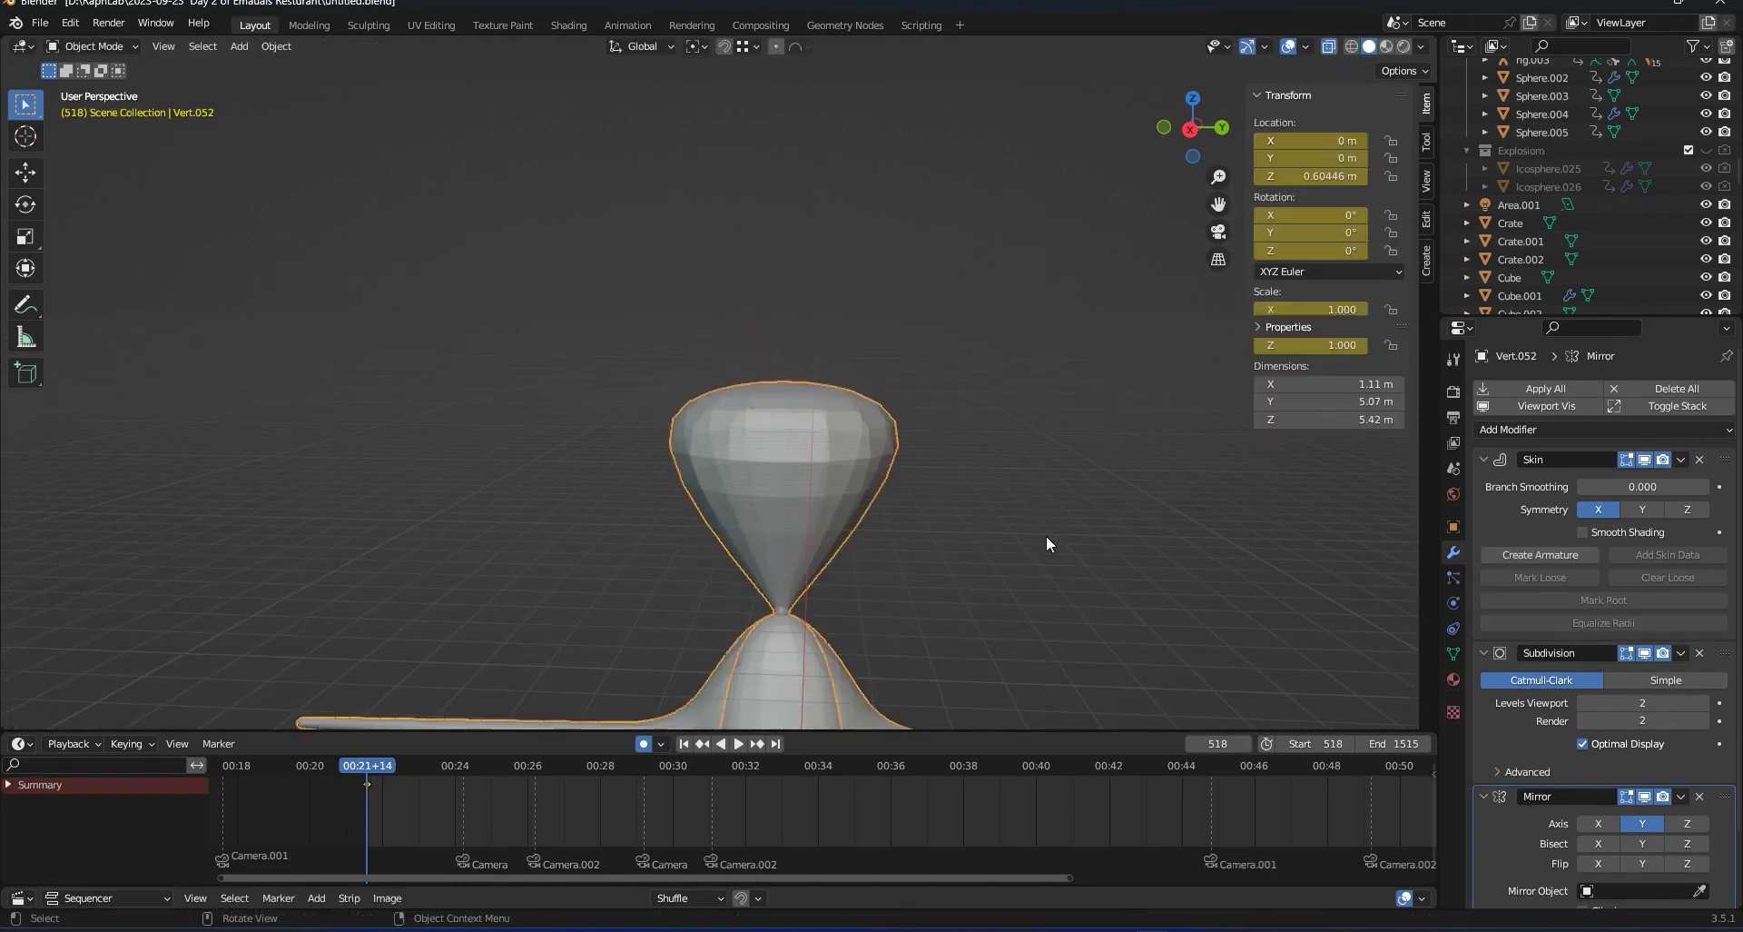
{"action": "key", "text": "Tab"}
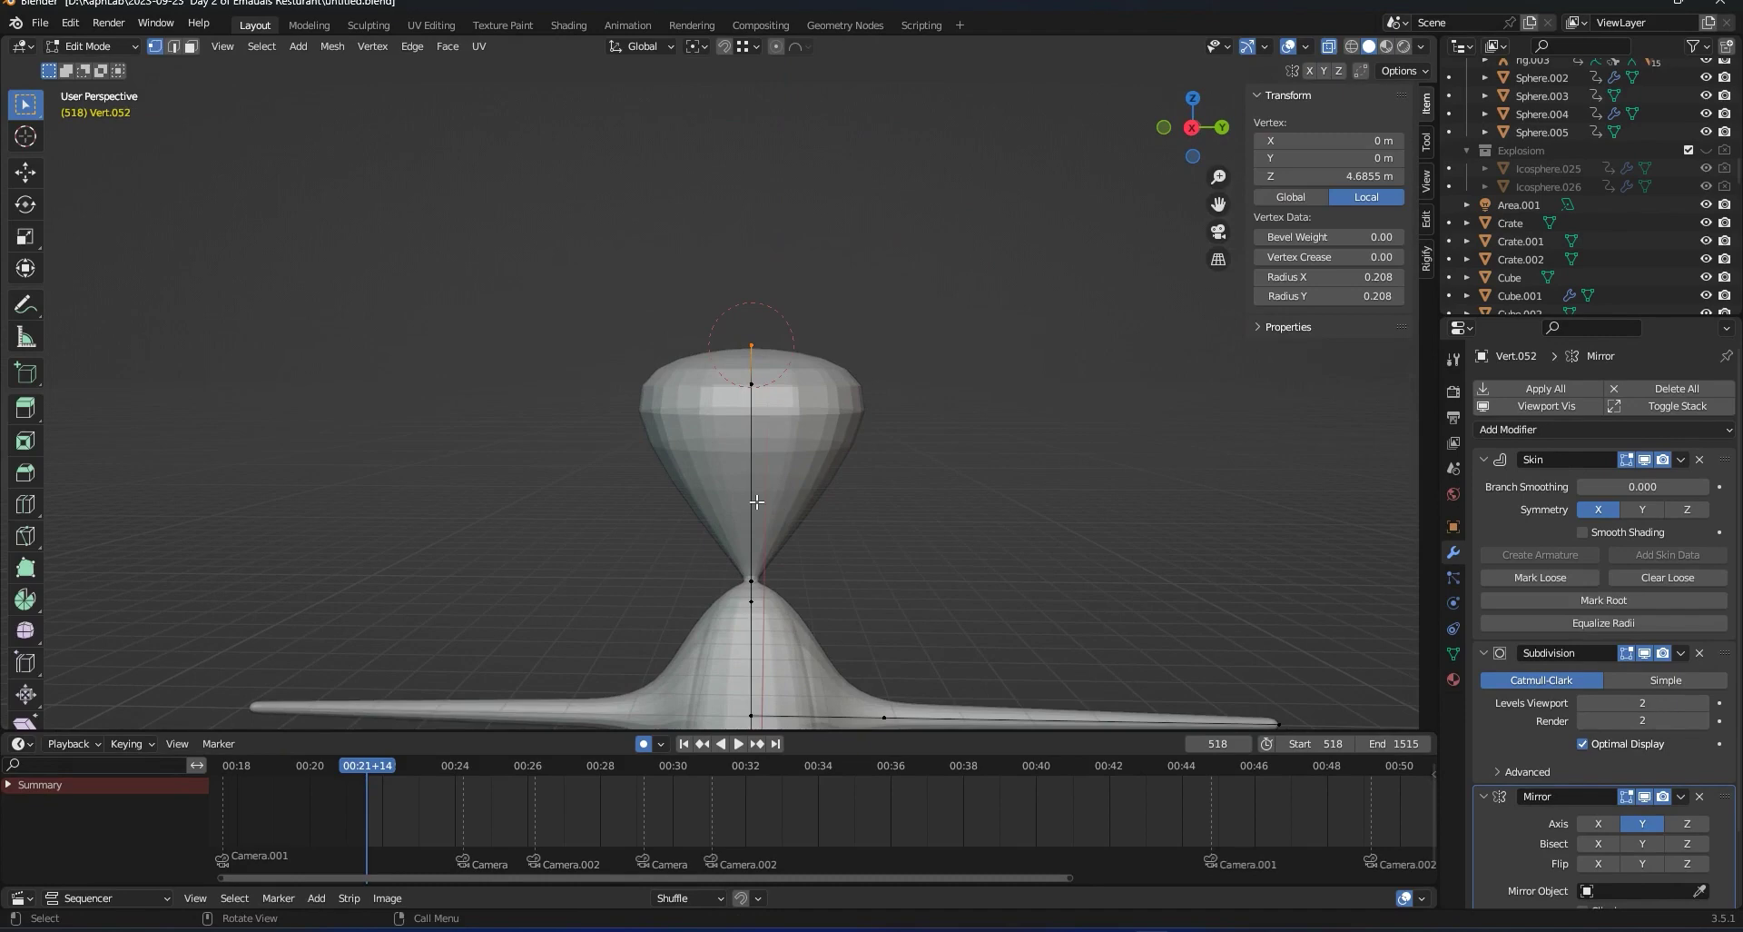
Try to round the lower head with one loop cut, moved down about 0.21 m along Z and given a larger skin radius.
{"action": "key", "text": "ctrl+r"}
{"action": "left_click", "coordinate": [756, 503]}
{"action": "key", "text": "g"}
{"action": "key", "text": "z"}
{"action": "left_click", "coordinate": [757, 552]}
{"action": "key", "text": "ctrl+a"}
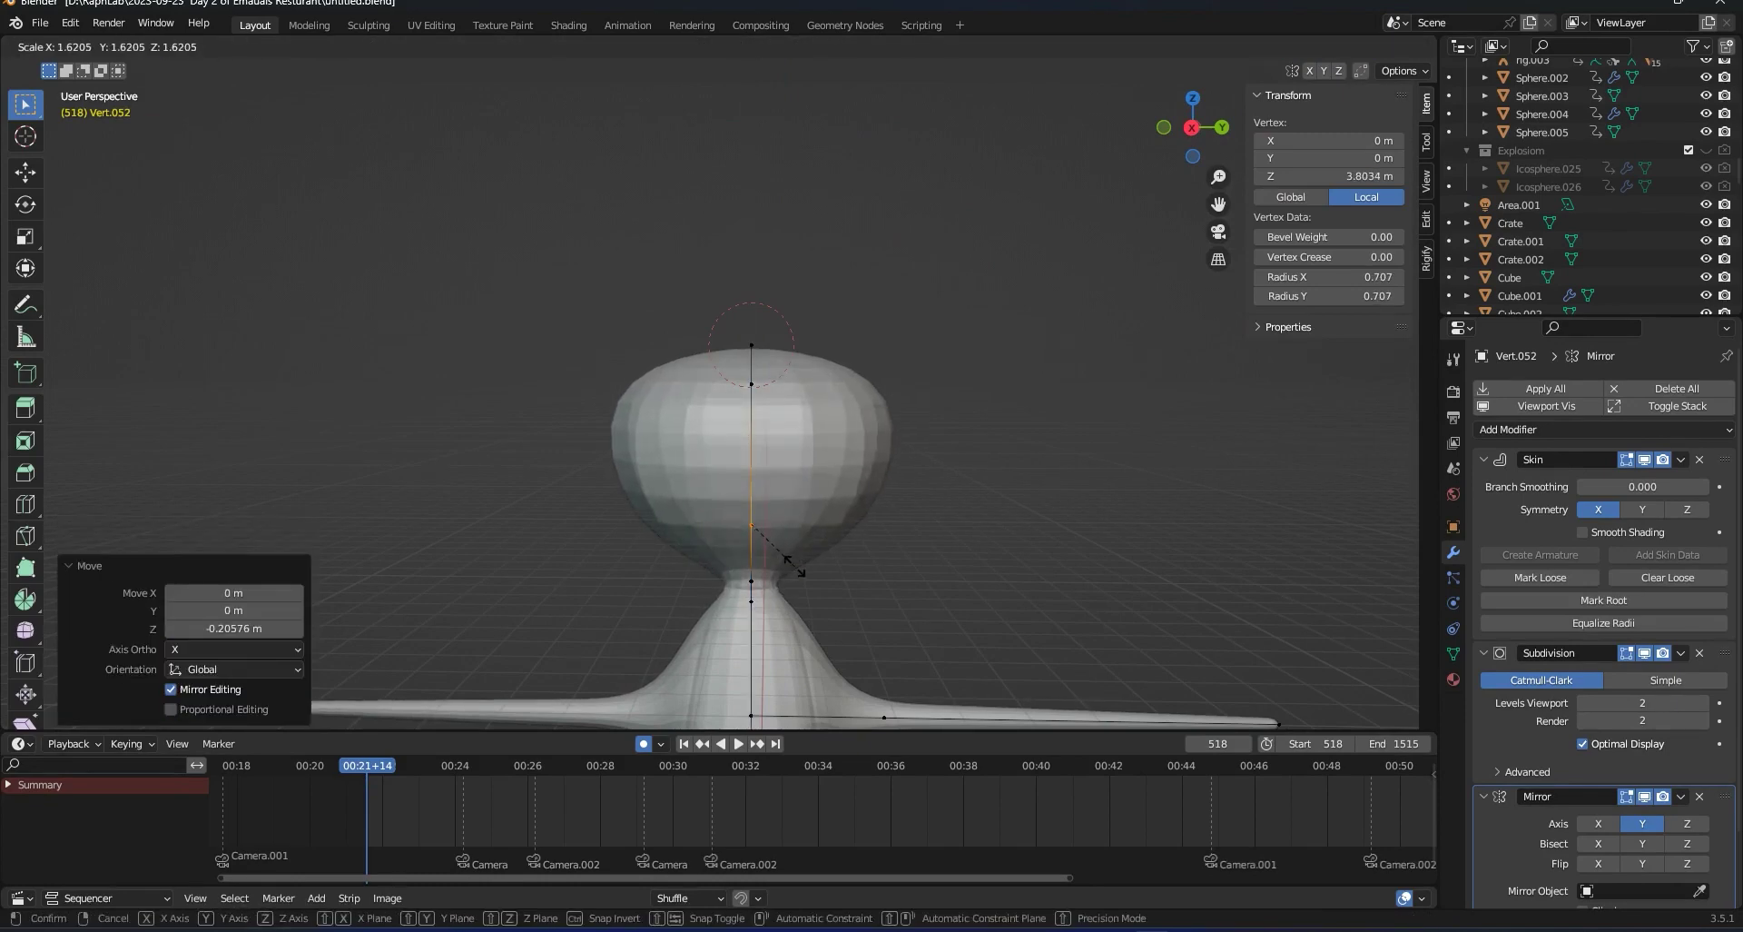
{"action": "left_click", "coordinate": [862, 649]}
{"action": "key", "text": "Tab"}
{"action": "middle_click_drag", "start_coordinate": [955, 534], "coordinate": [799, 552]}
{"action": "scroll", "coordinate": [917, 442], "scroll_direction": "up", "scroll_amount": 2}
{"action": "middle_click_drag", "start_coordinate": [917, 448], "coordinate": [875, 508]}
Scale the skin radius of the vertex in the middle of the head to about 0.39.
{"action": "key", "text": "Tab"}
{"action": "left_click", "coordinate": [1328, 46]}
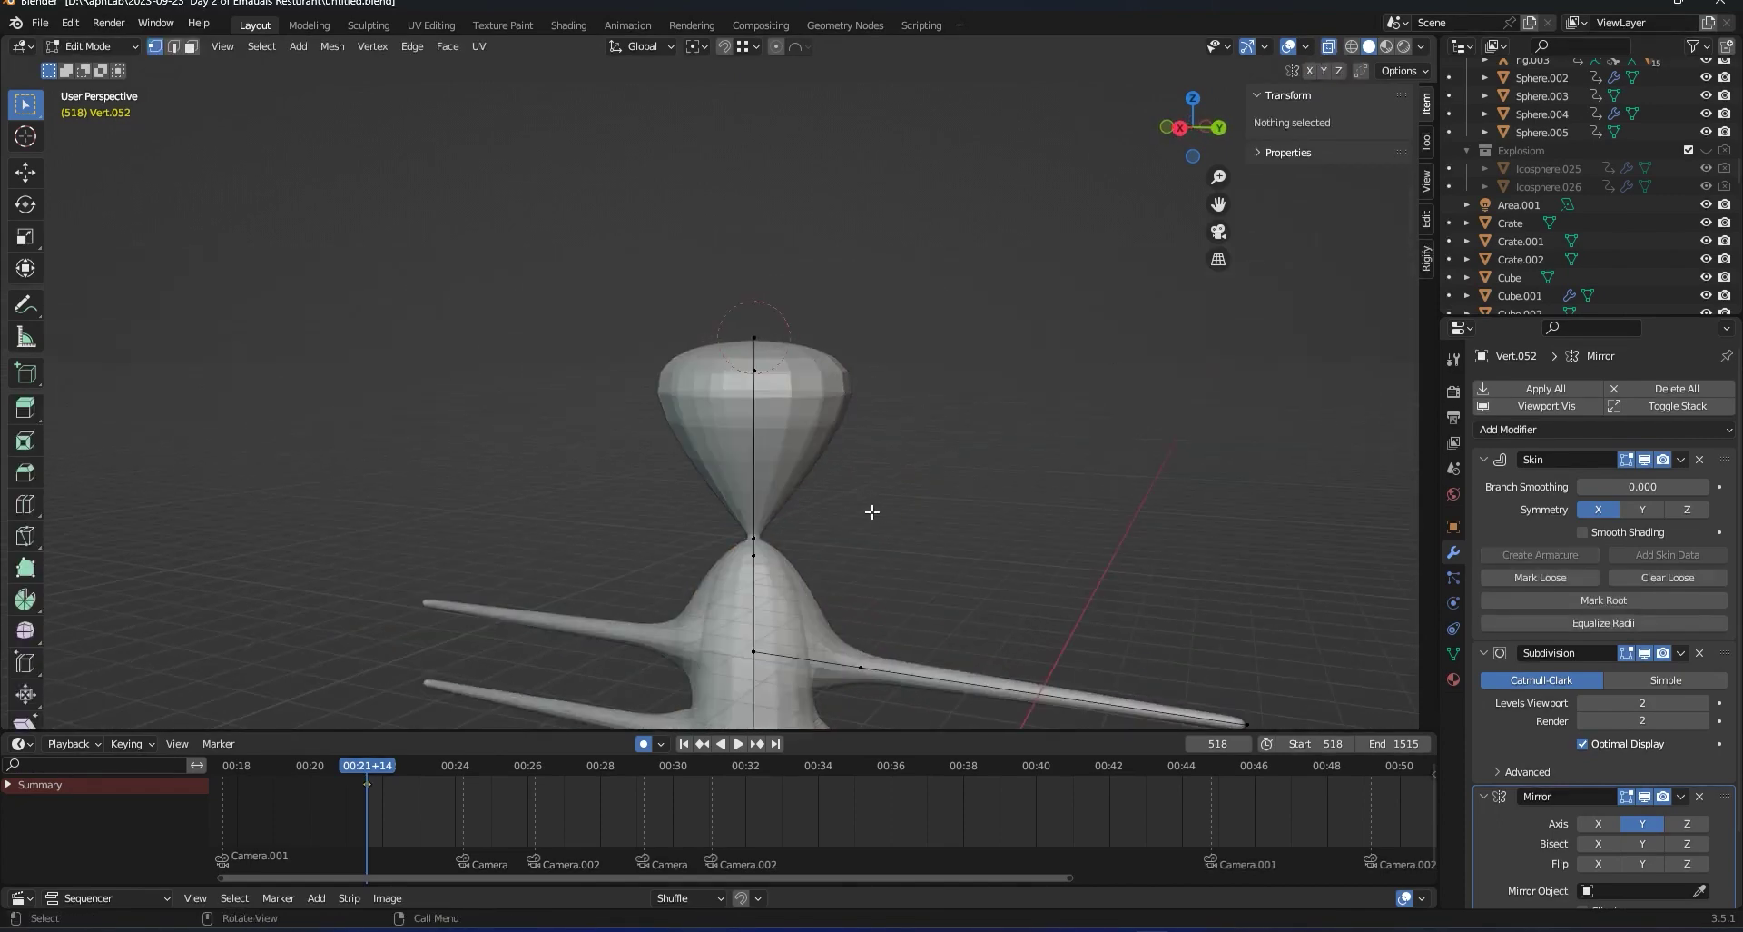
{"action": "middle_click_drag", "start_coordinate": [873, 511], "coordinate": [908, 562]}
{"action": "scroll", "coordinate": [908, 544], "scroll_direction": "up", "scroll_amount": 4}
{"action": "left_click", "coordinate": [941, 374]}
{"action": "key", "text": "ctrl+a"}
{"action": "left_click", "coordinate": [975, 406]}
{"action": "middle_click_drag", "start_coordinate": [975, 410], "coordinate": [982, 360]}
Add one loop cut between the head's middle vertex and the neck and scale its skin radius.
{"action": "key", "text": "ctrl+r"}
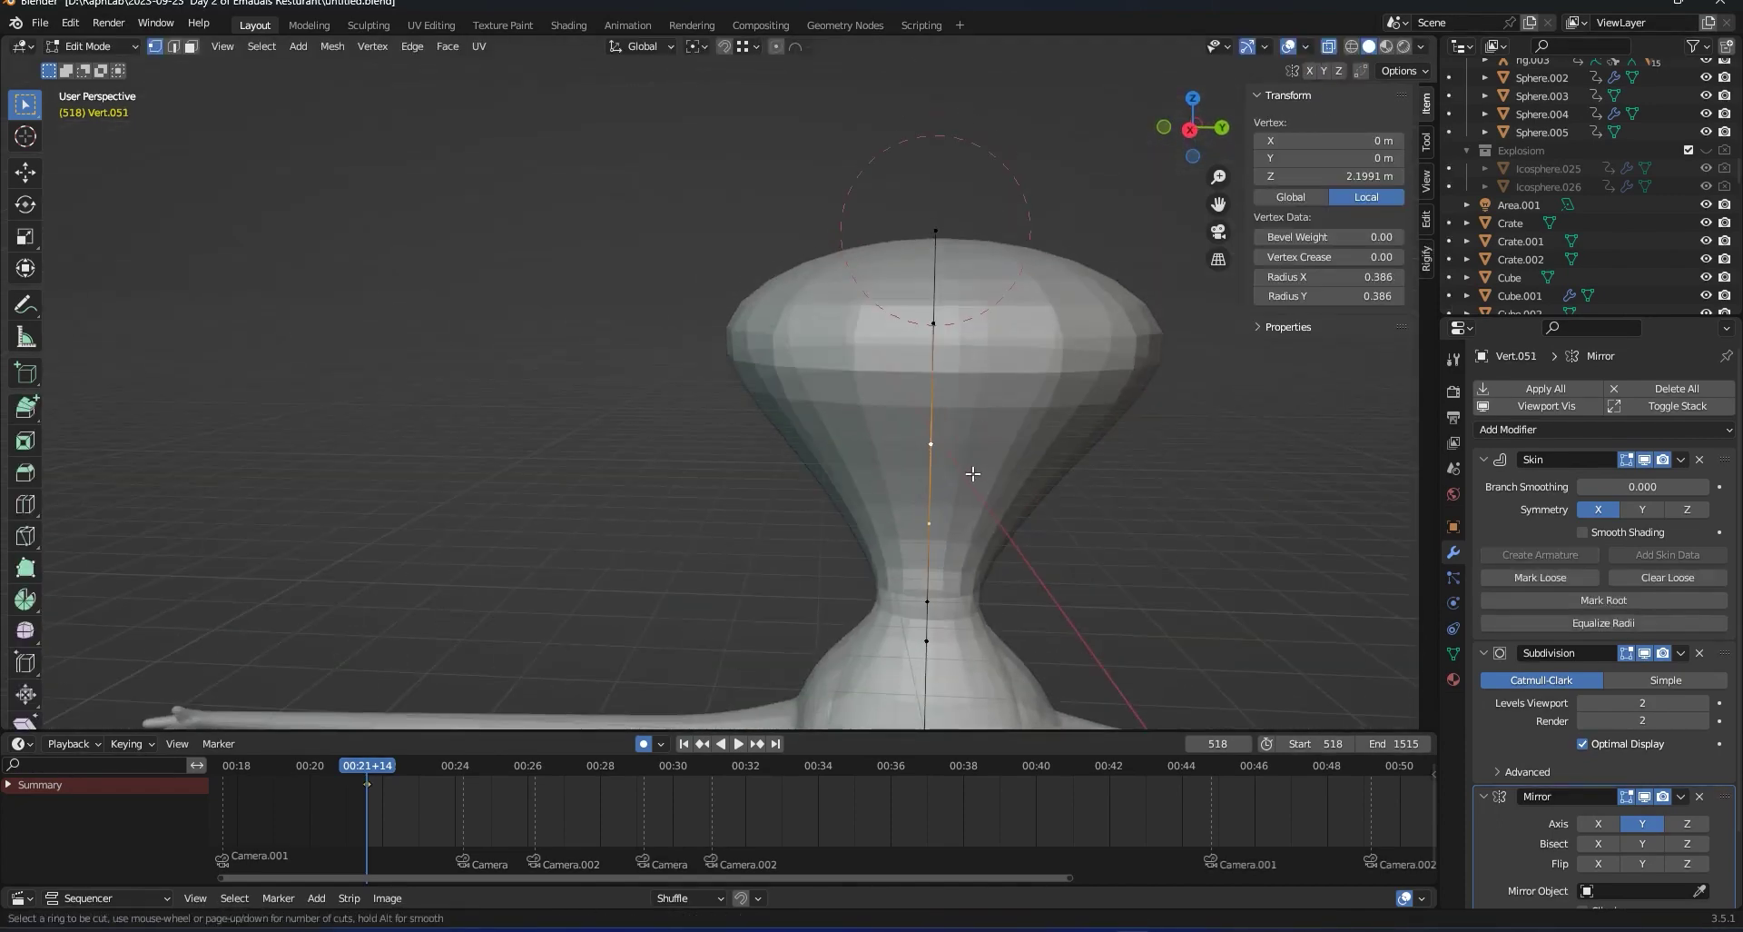
{"action": "left_click", "coordinate": [985, 536]}
{"action": "right_click", "coordinate": [985, 536]}
{"action": "key", "text": "ctrl+a"}
{"action": "key", "text": "x"}
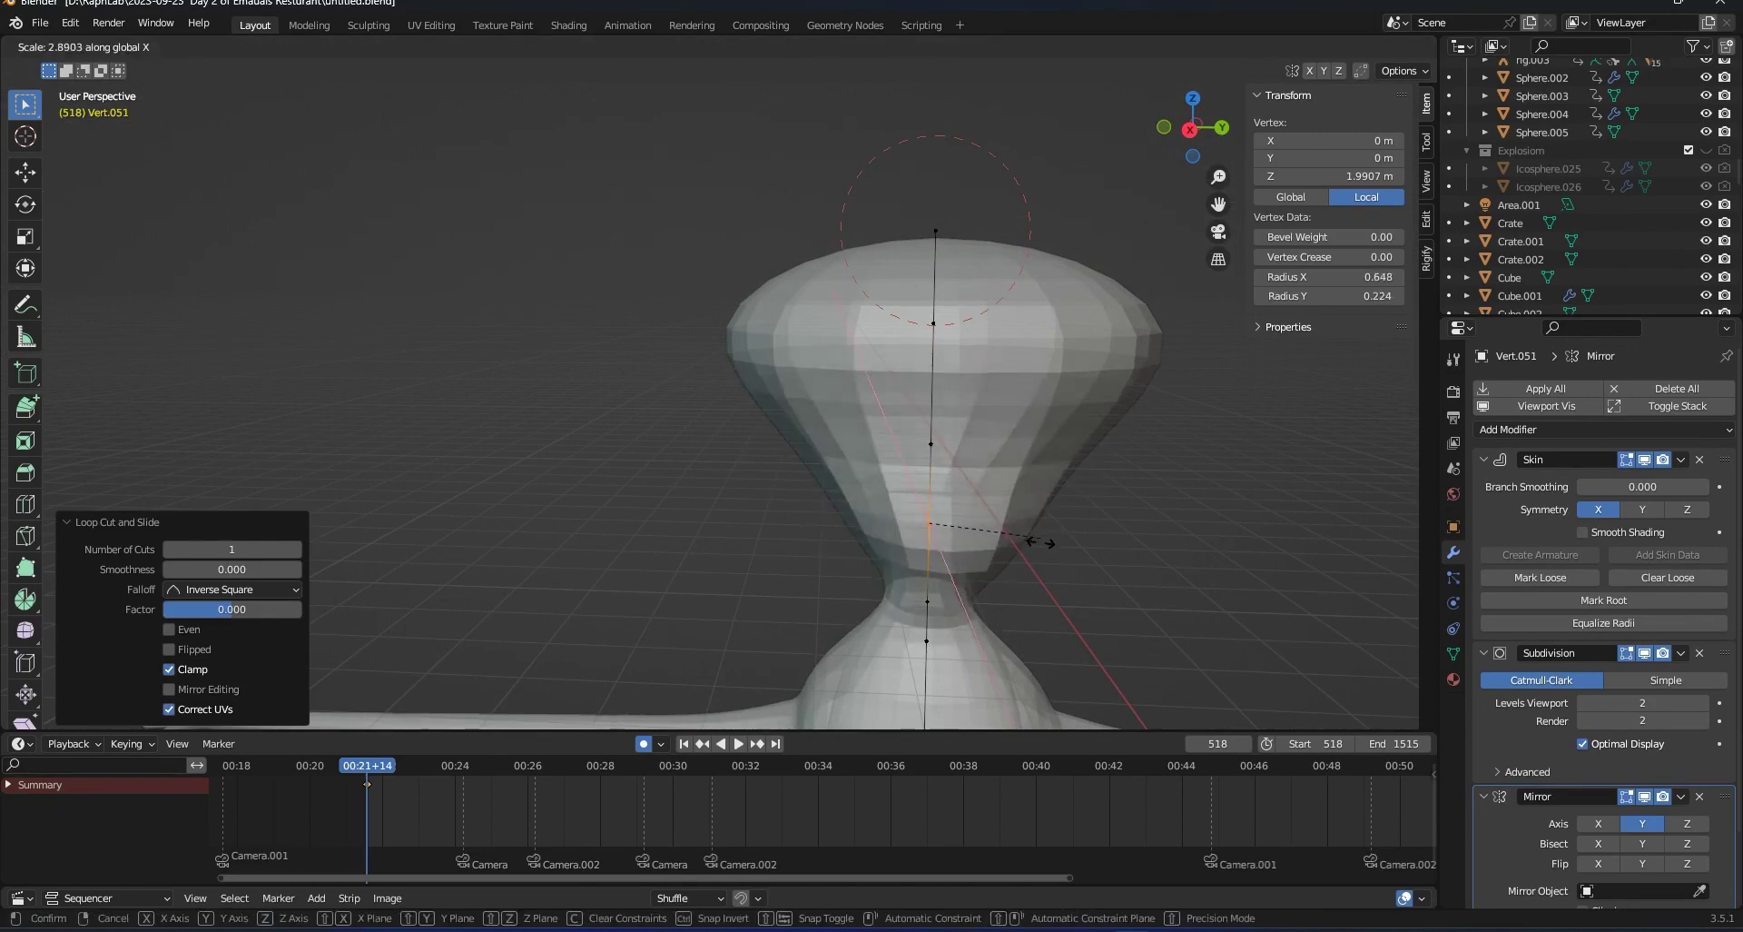
{"action": "key", "text": "y"}
{"action": "left_click", "coordinate": [1023, 523]}
Turn off X-ray, apply the character's Skin modifier in Object Mode and return to editing the resulting mesh.
{"action": "key", "text": "Tab"}
{"action": "key", "text": "alt+z"}
{"action": "scroll", "coordinate": [1017, 500], "scroll_direction": "down", "scroll_amount": 4}
{"action": "mouse_move", "coordinate": [1026, 474]}
{"action": "middle_mouse_down"}
{"action": "mouse_move", "coordinate": [991, 464]}
{"action": "mouse_move", "coordinate": [1073, 524]}
{"action": "mouse_move", "coordinate": [1022, 475]}
{"action": "middle_mouse_up"}
{"action": "key", "text": "Tab"}
{"action": "key", "text": "Tab"}
{"action": "left_click", "coordinate": [1681, 458]}
{"action": "left_click", "coordinate": [1626, 480]}
{"action": "key", "text": "KP_Decimal"}
{"action": "key", "text": "Tab"}
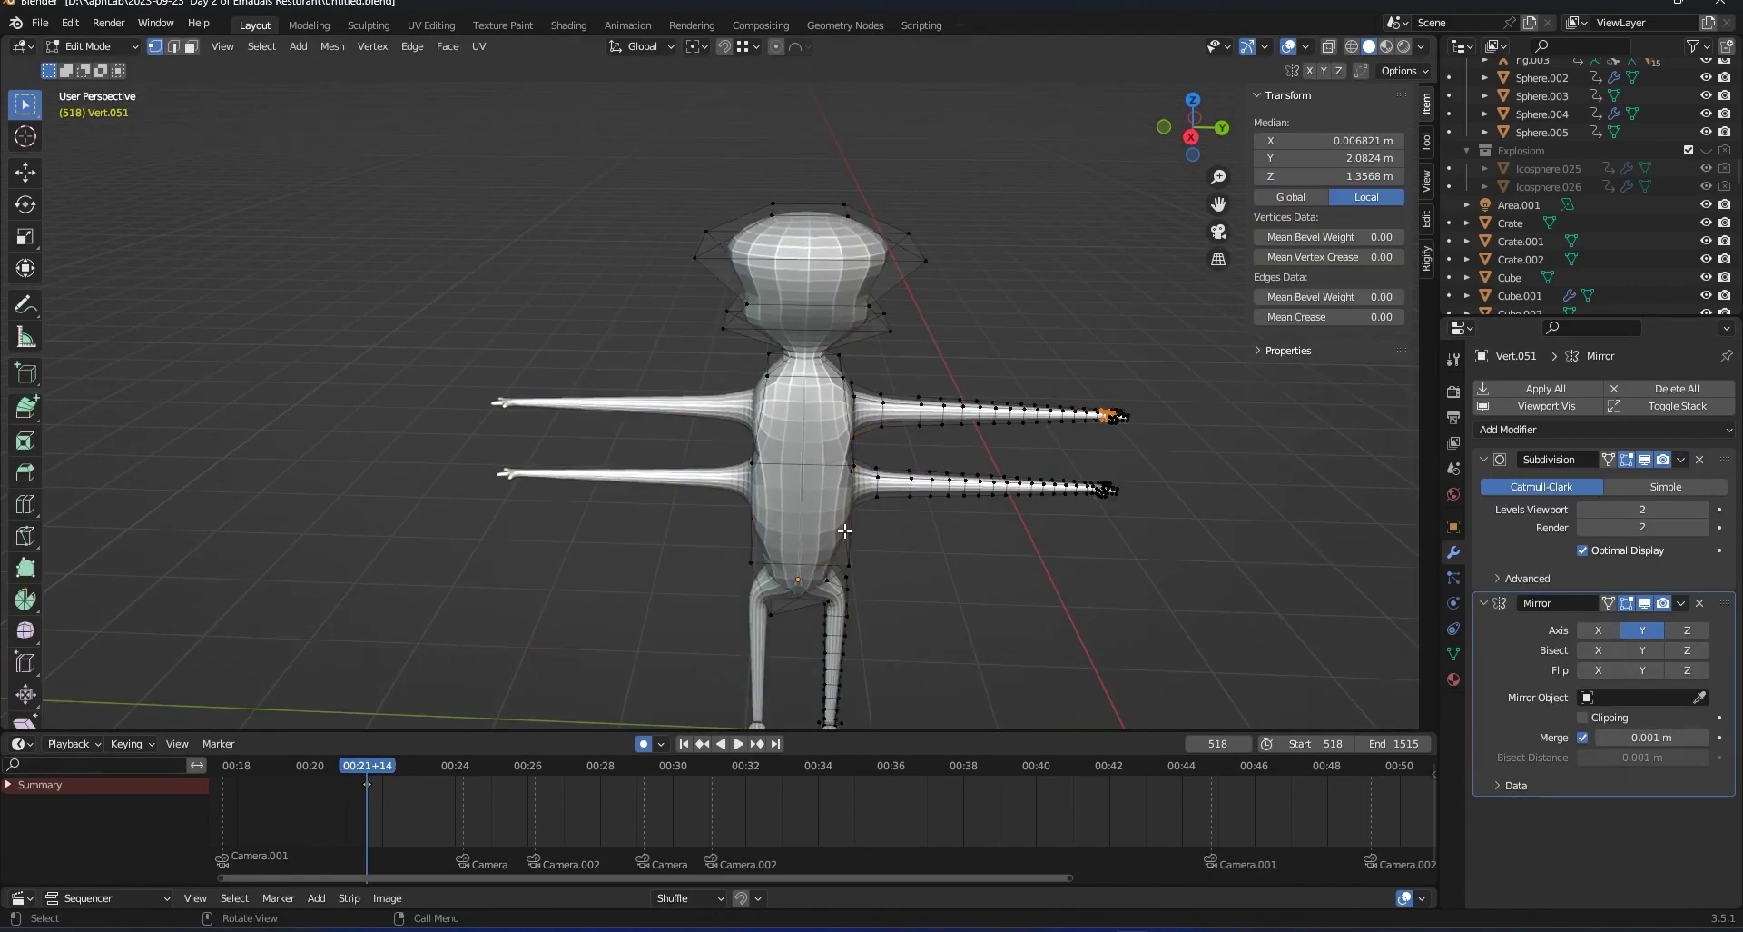
Inset the upper side face of the head by about 0.10 m and scale the inner face to about 0.51.
{"action": "middle_click_drag", "start_coordinate": [843, 592], "coordinate": [837, 332]}
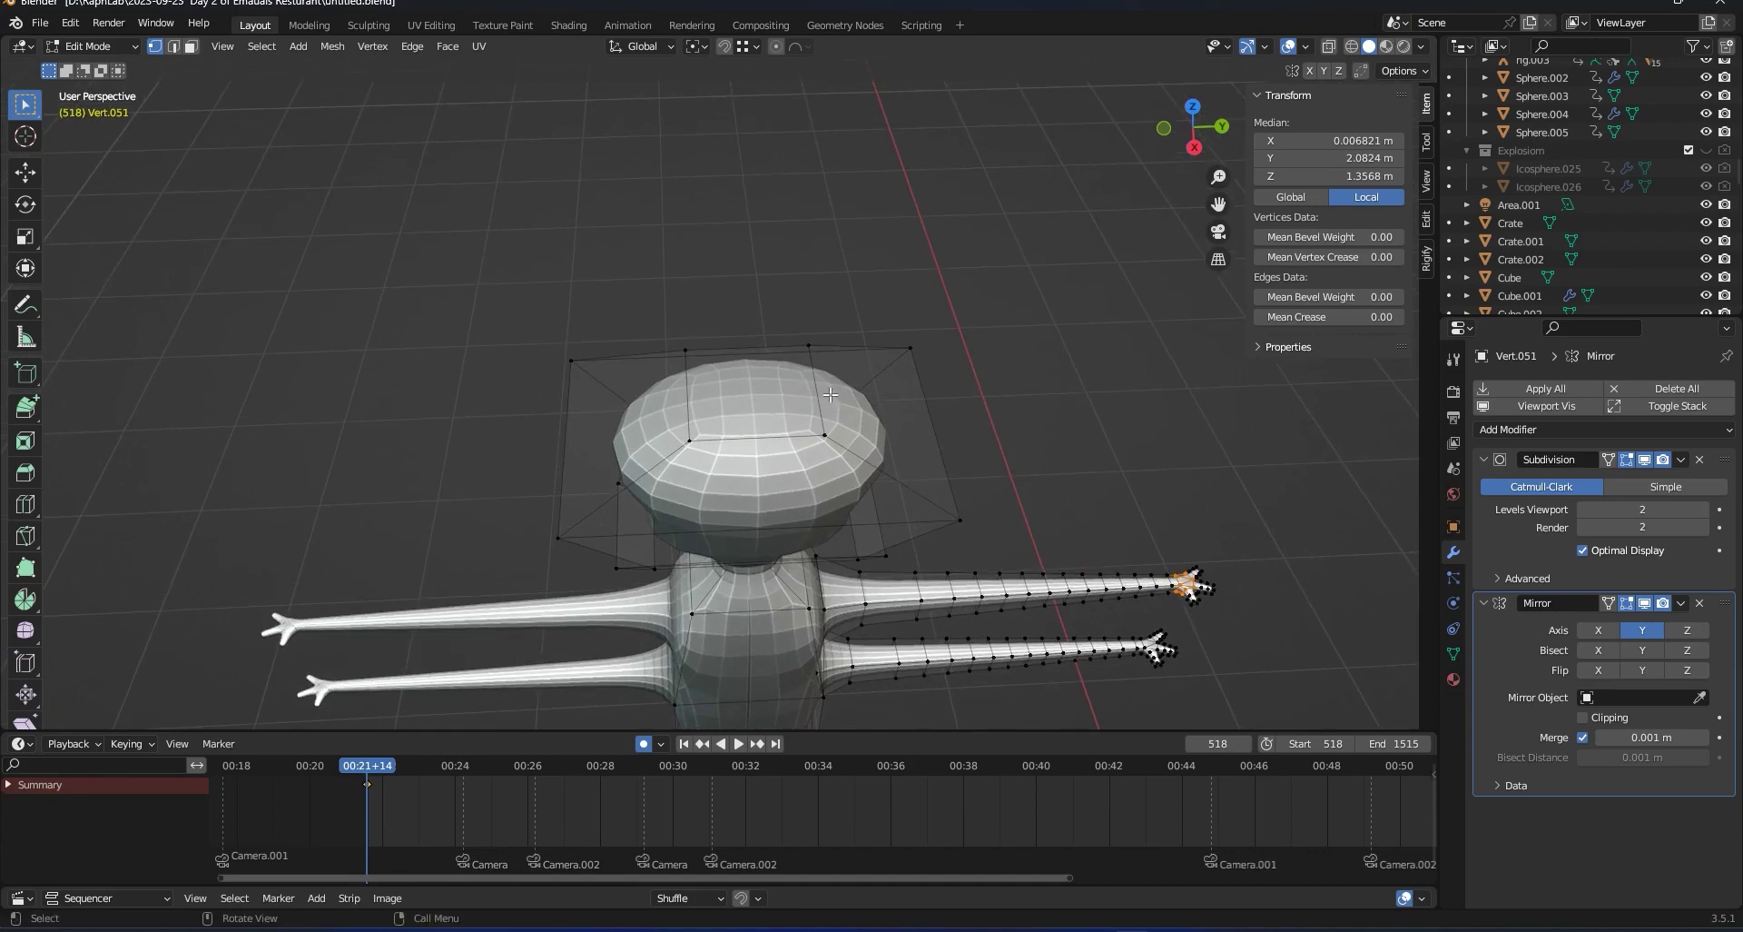
{"action": "key", "text": "3"}
{"action": "key", "text": "alt+a"}
{"action": "left_click", "coordinate": [903, 400], "text": "shift"}
{"action": "middle_click_drag", "start_coordinate": [903, 399], "coordinate": [853, 322]}
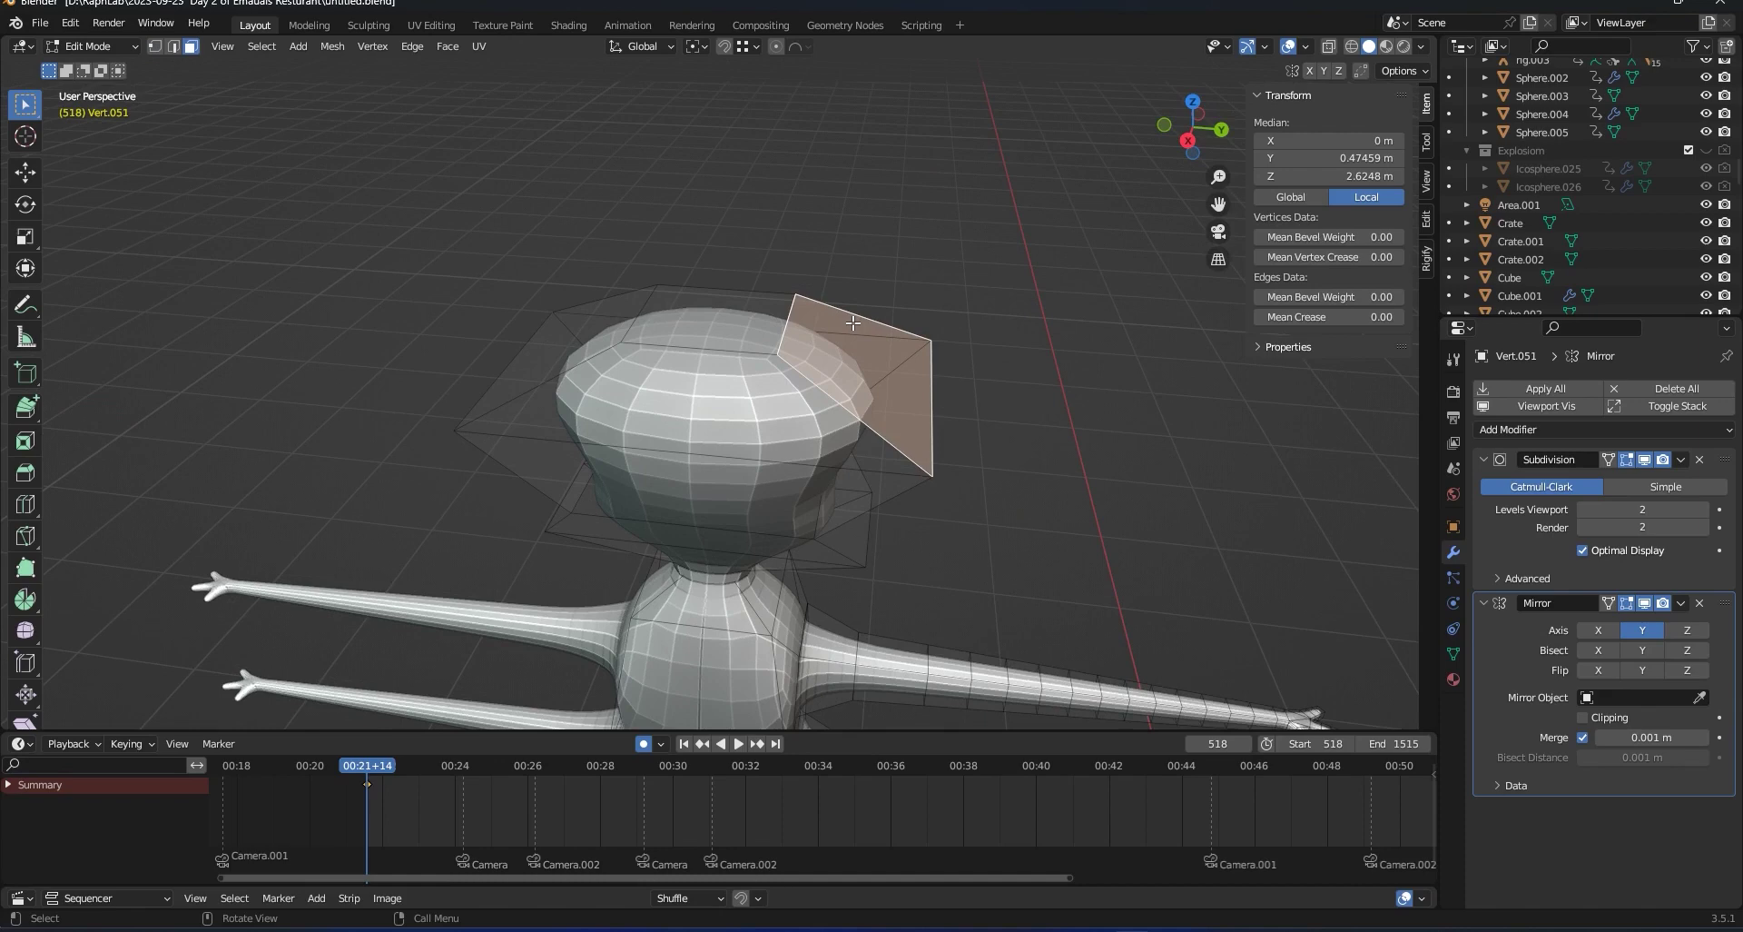
{"action": "key", "text": "a"}
{"action": "key", "text": "ctrl+z"}
{"action": "key", "text": "ctrl+l"}
{"action": "left_click", "coordinate": [890, 380]}
{"action": "key", "text": "i"}
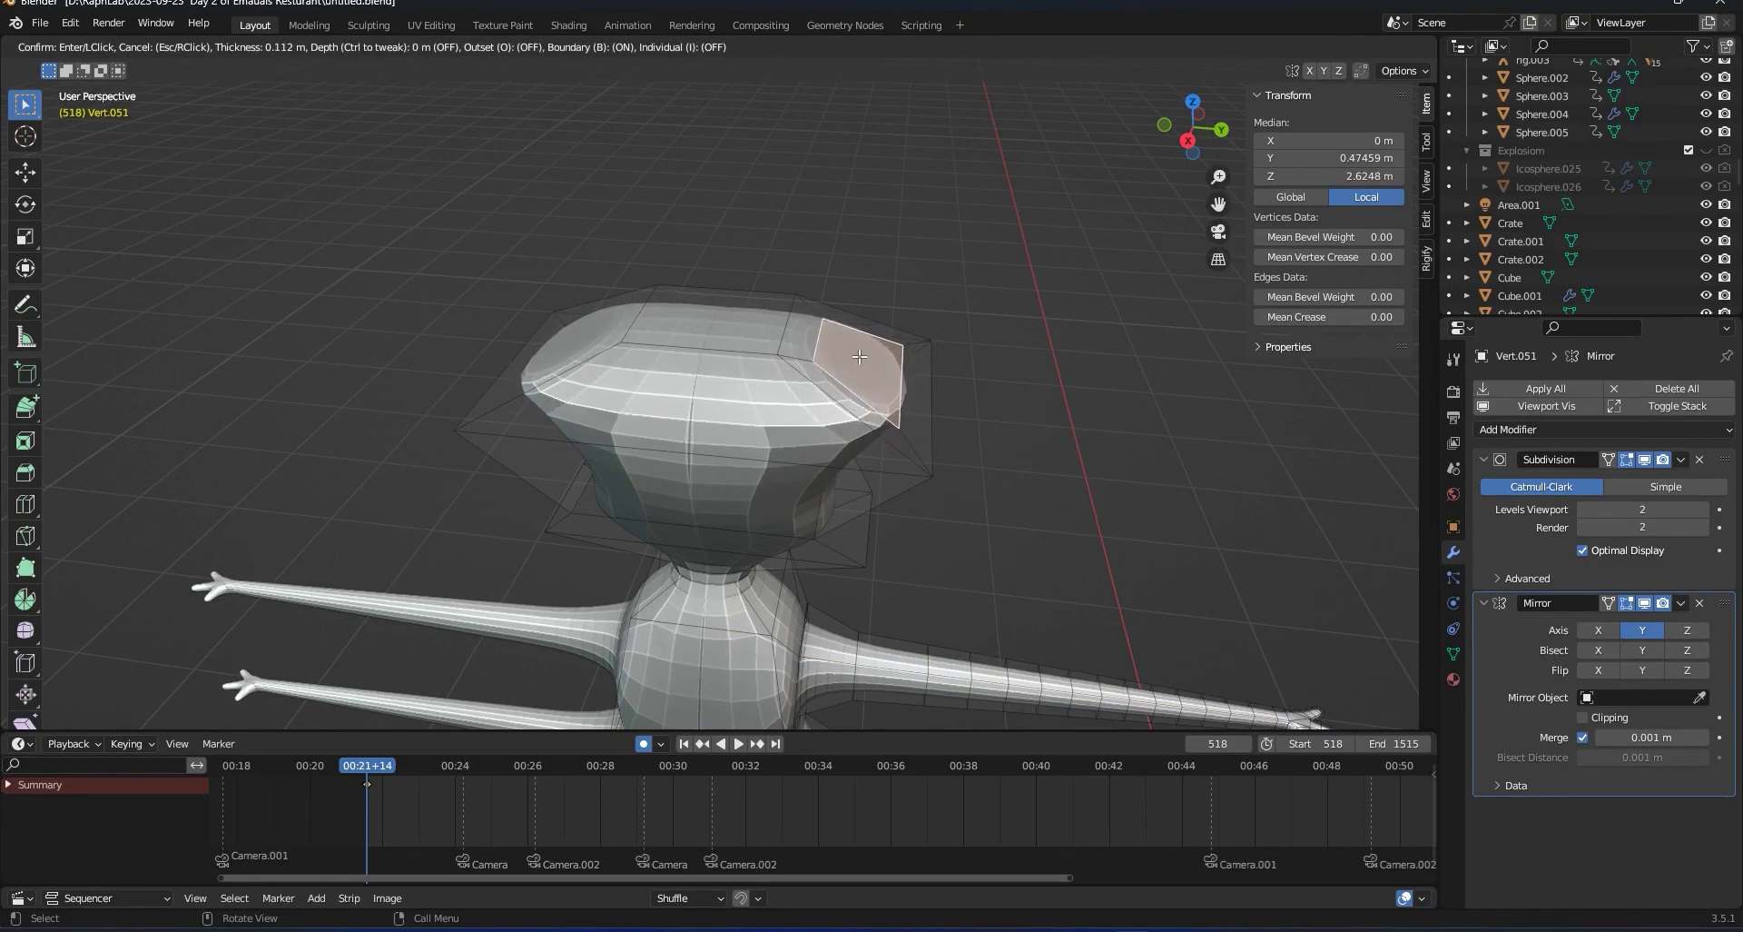
{"action": "left_click", "coordinate": [868, 372]}
{"action": "key", "text": "s"}
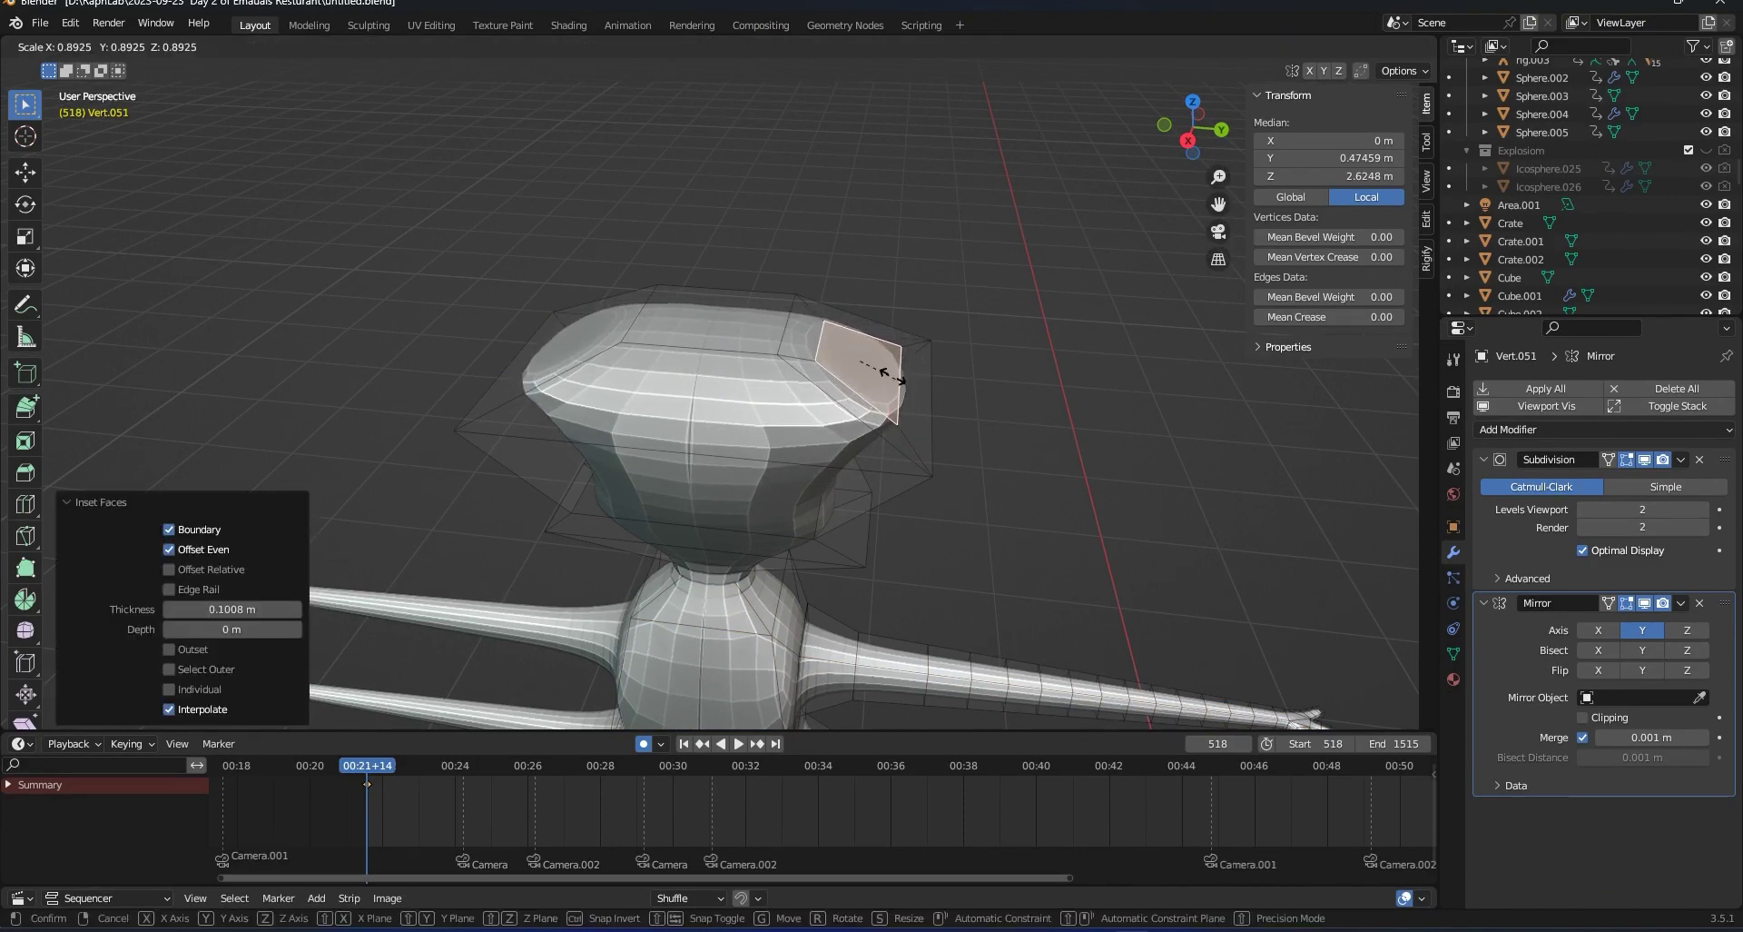
{"action": "left_click", "coordinate": [879, 365]}
Move the small inset head face about 0.14 m inward along Y and raise it about 0.05 m along Z.
{"action": "middle_click_drag", "start_coordinate": [943, 395], "coordinate": [908, 413]}
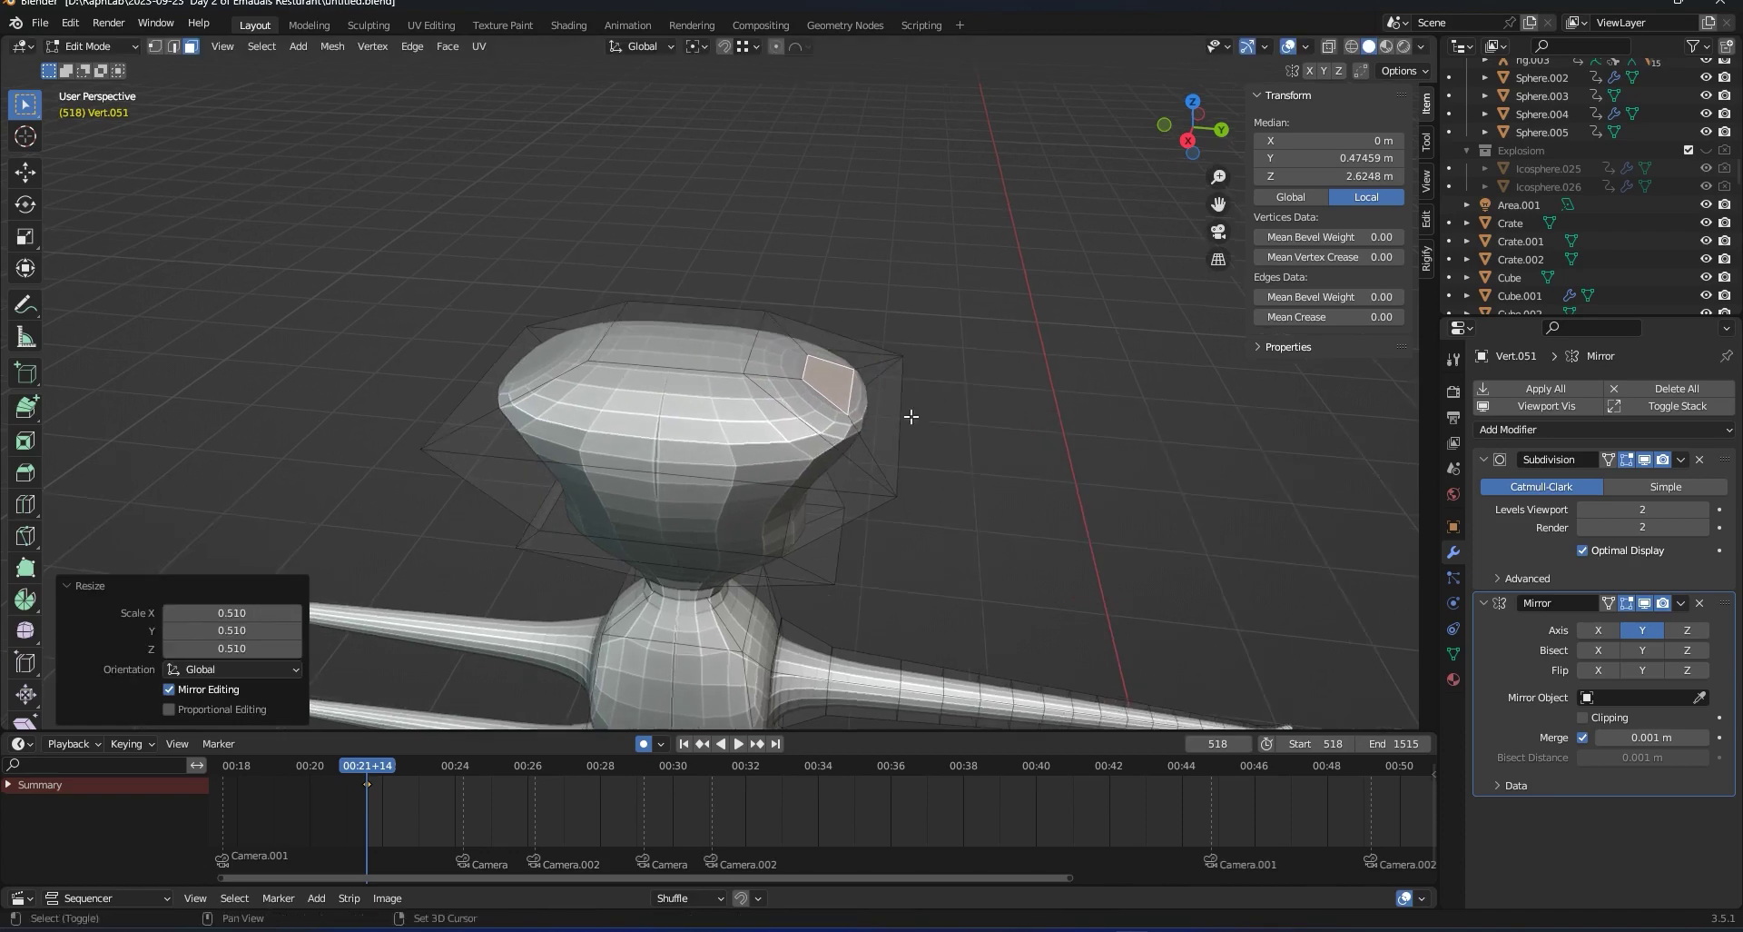
{"action": "key", "text": "g"}
{"action": "key", "text": "y"}
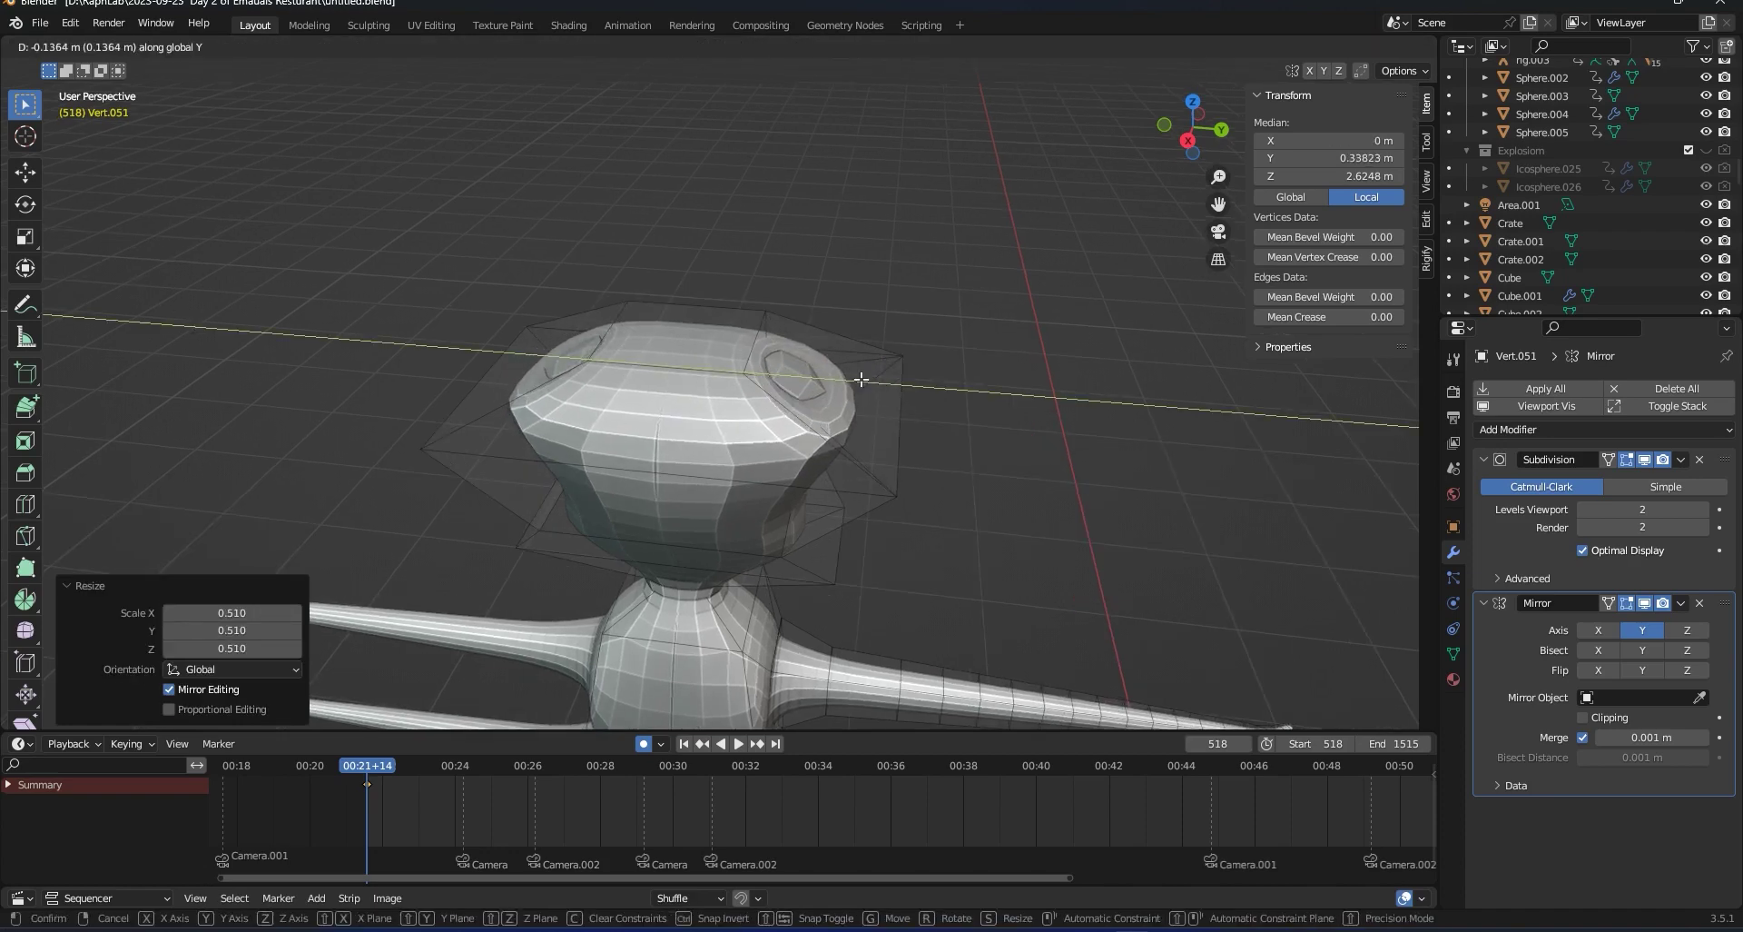
{"action": "left_click", "coordinate": [861, 378]}
{"action": "key", "text": "g"}
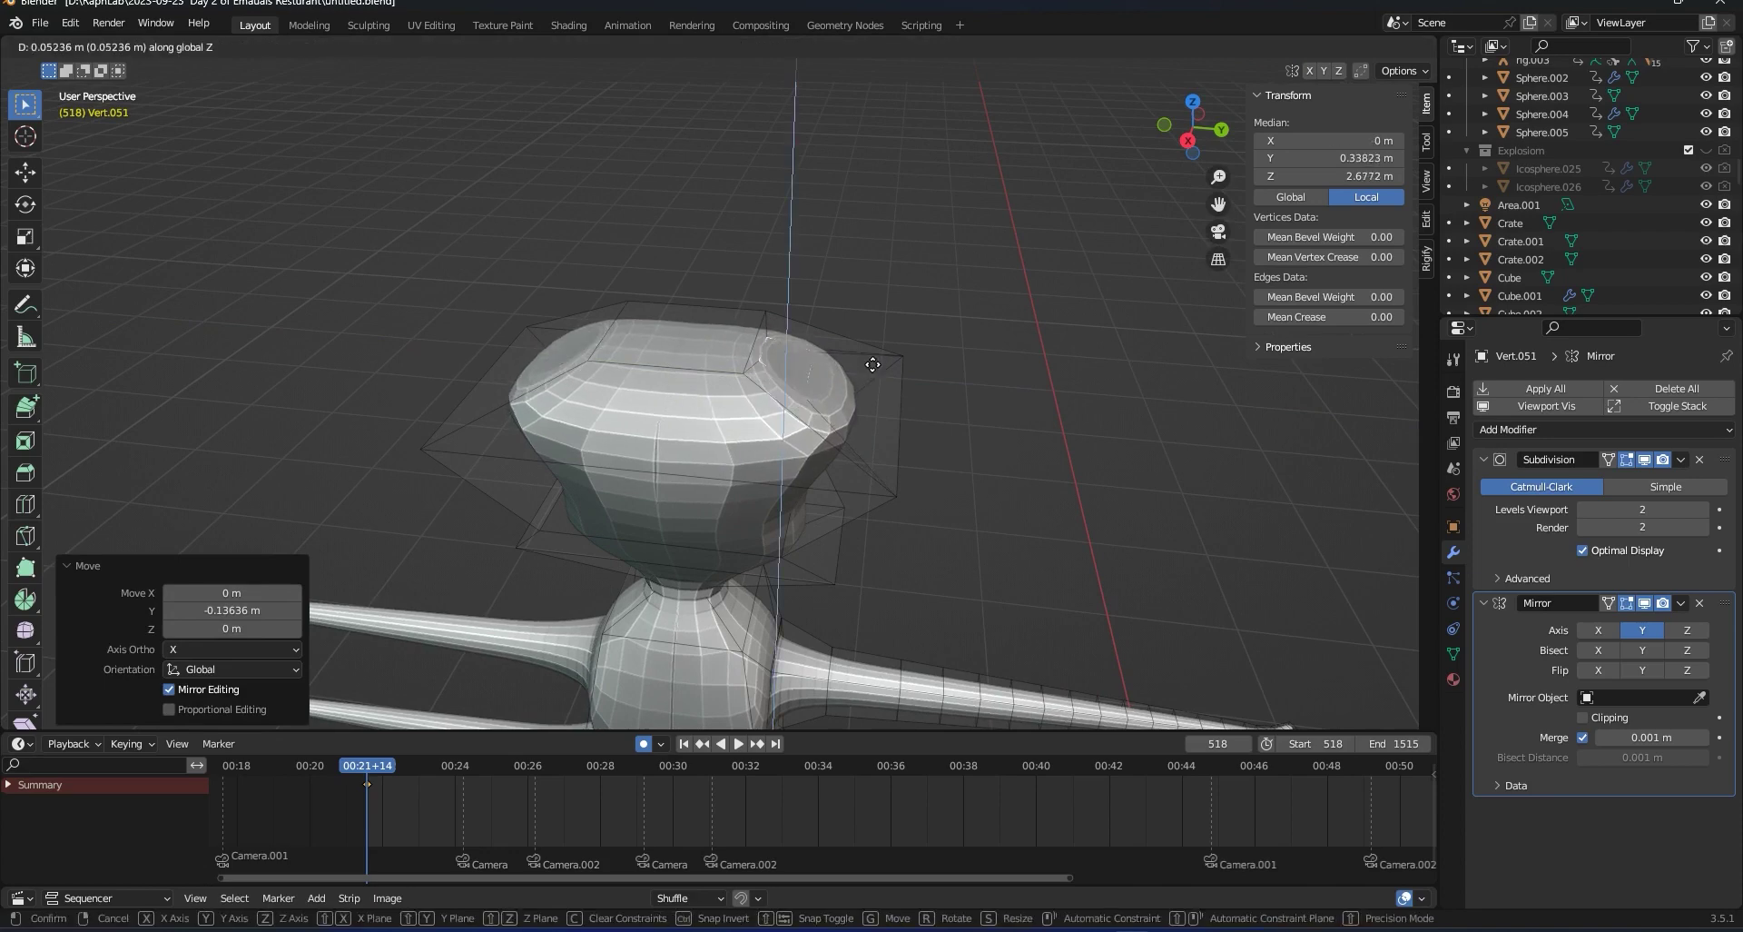
{"action": "key", "text": "z"}
{"action": "left_click", "coordinate": [877, 362]}
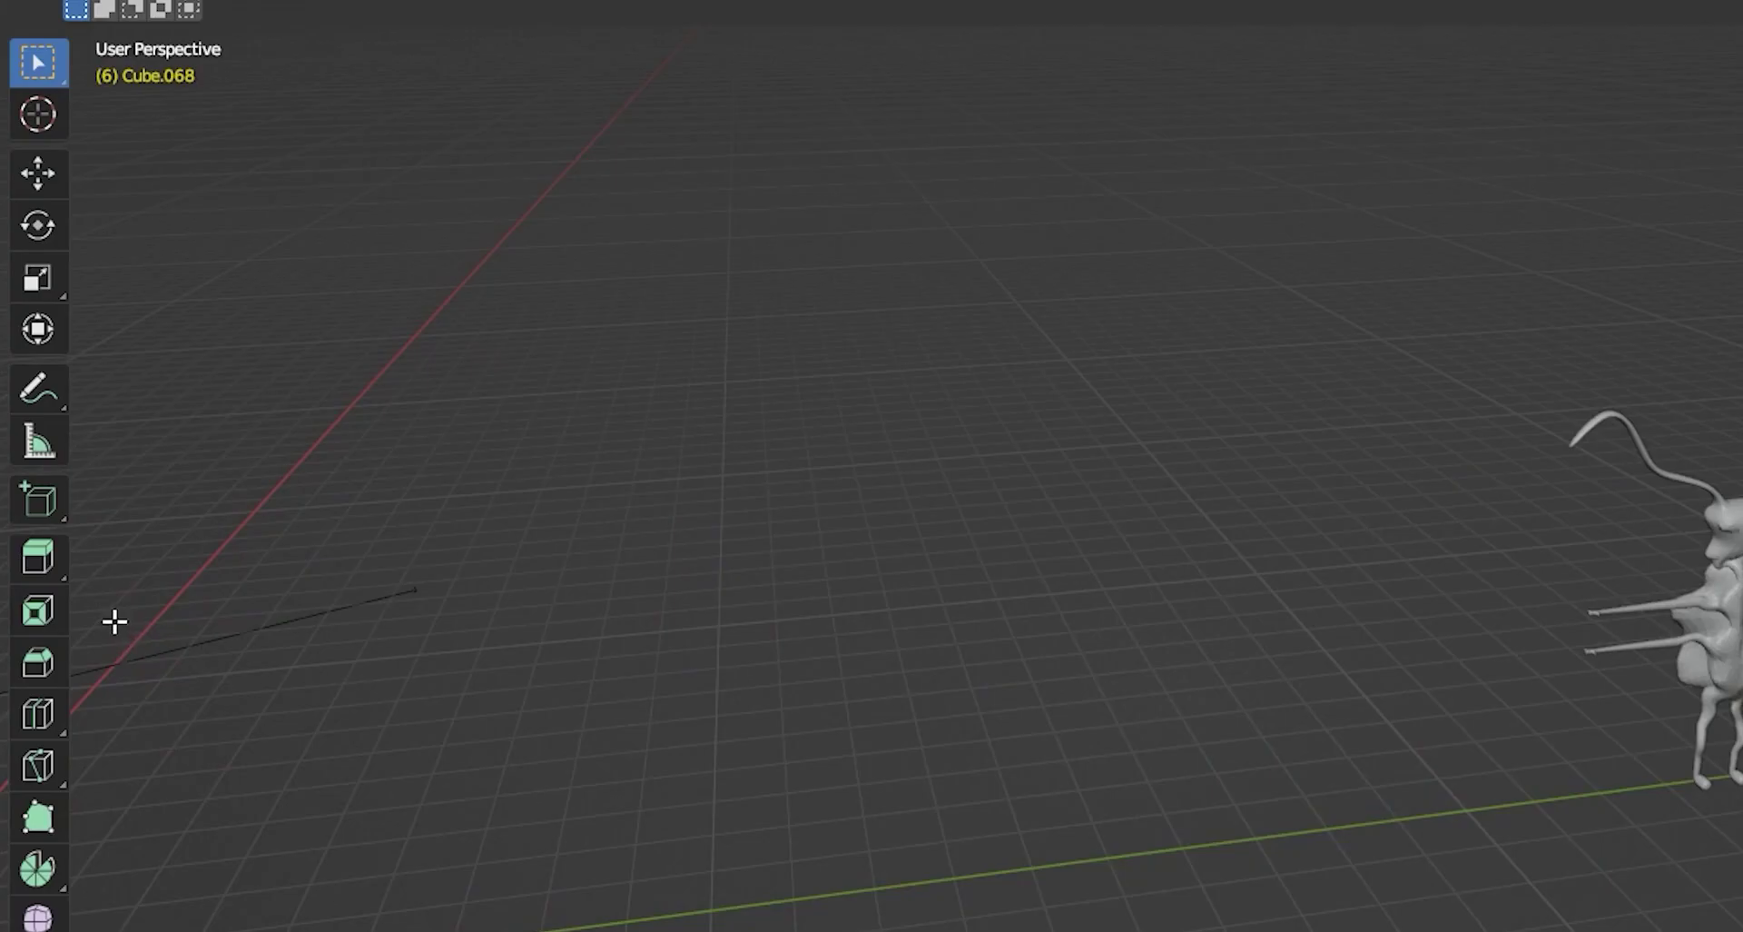
Using Extrude to Cursor in the Right view, extrude the inset head face outward into an antenna reaching about Y 1.52 m, Z 3.25 m.
{"action": "left_click", "coordinate": [52, 563]}
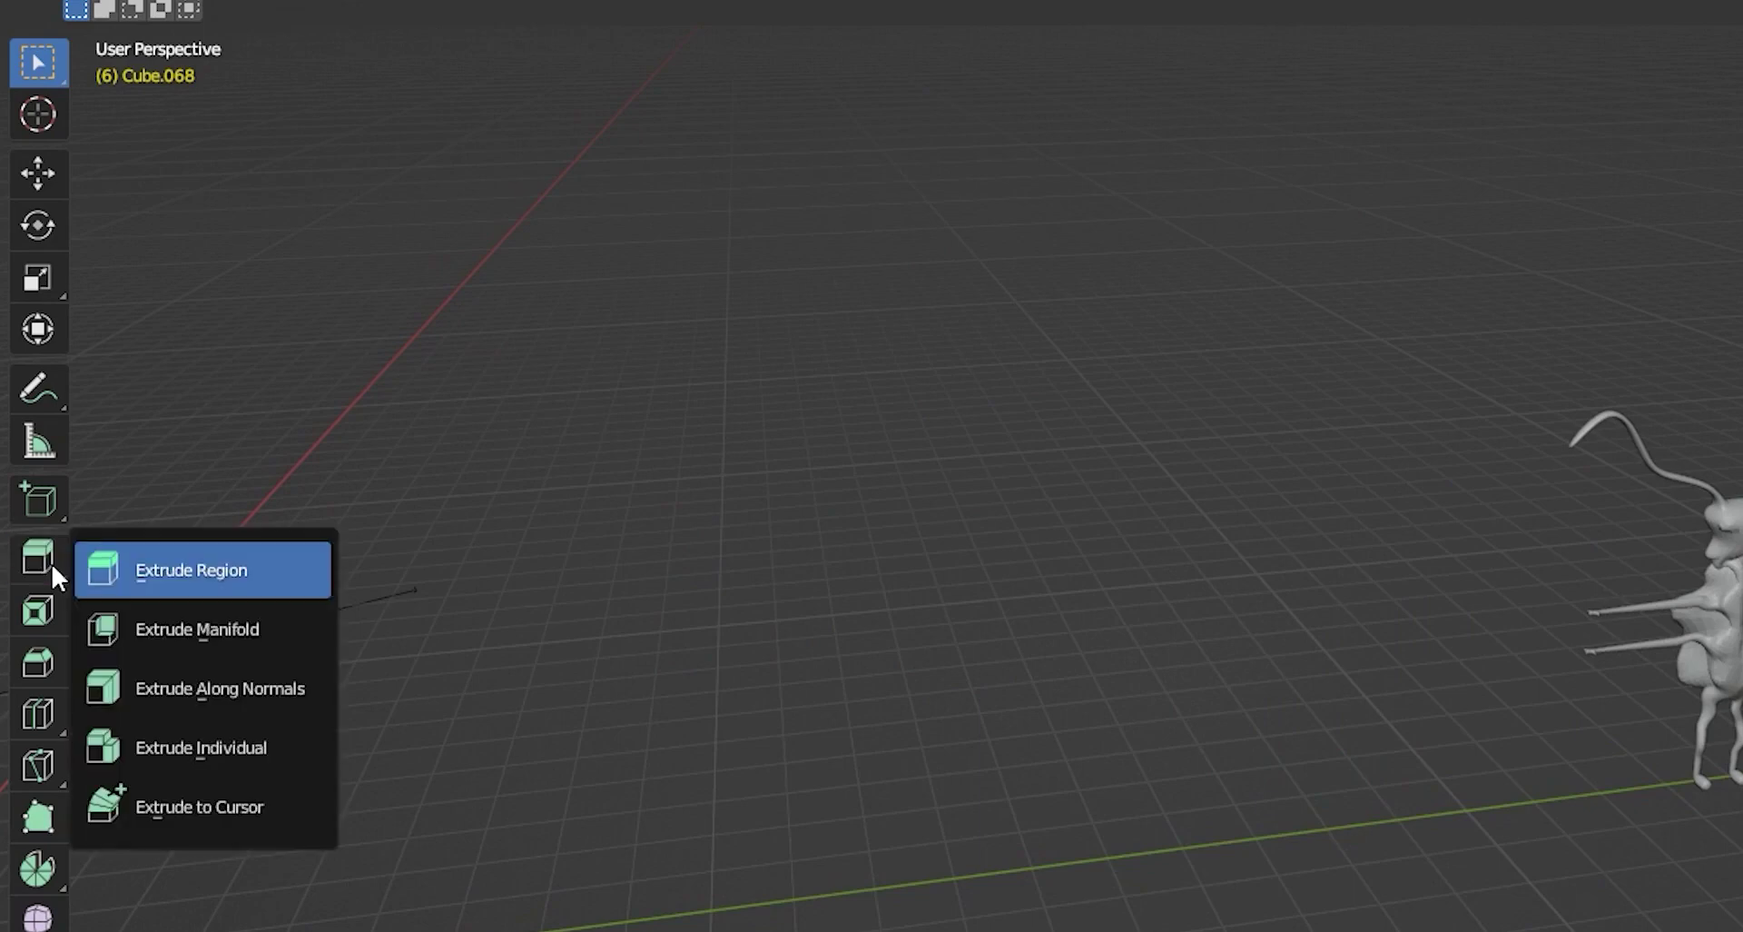
{"action": "left_click", "coordinate": [155, 798]}
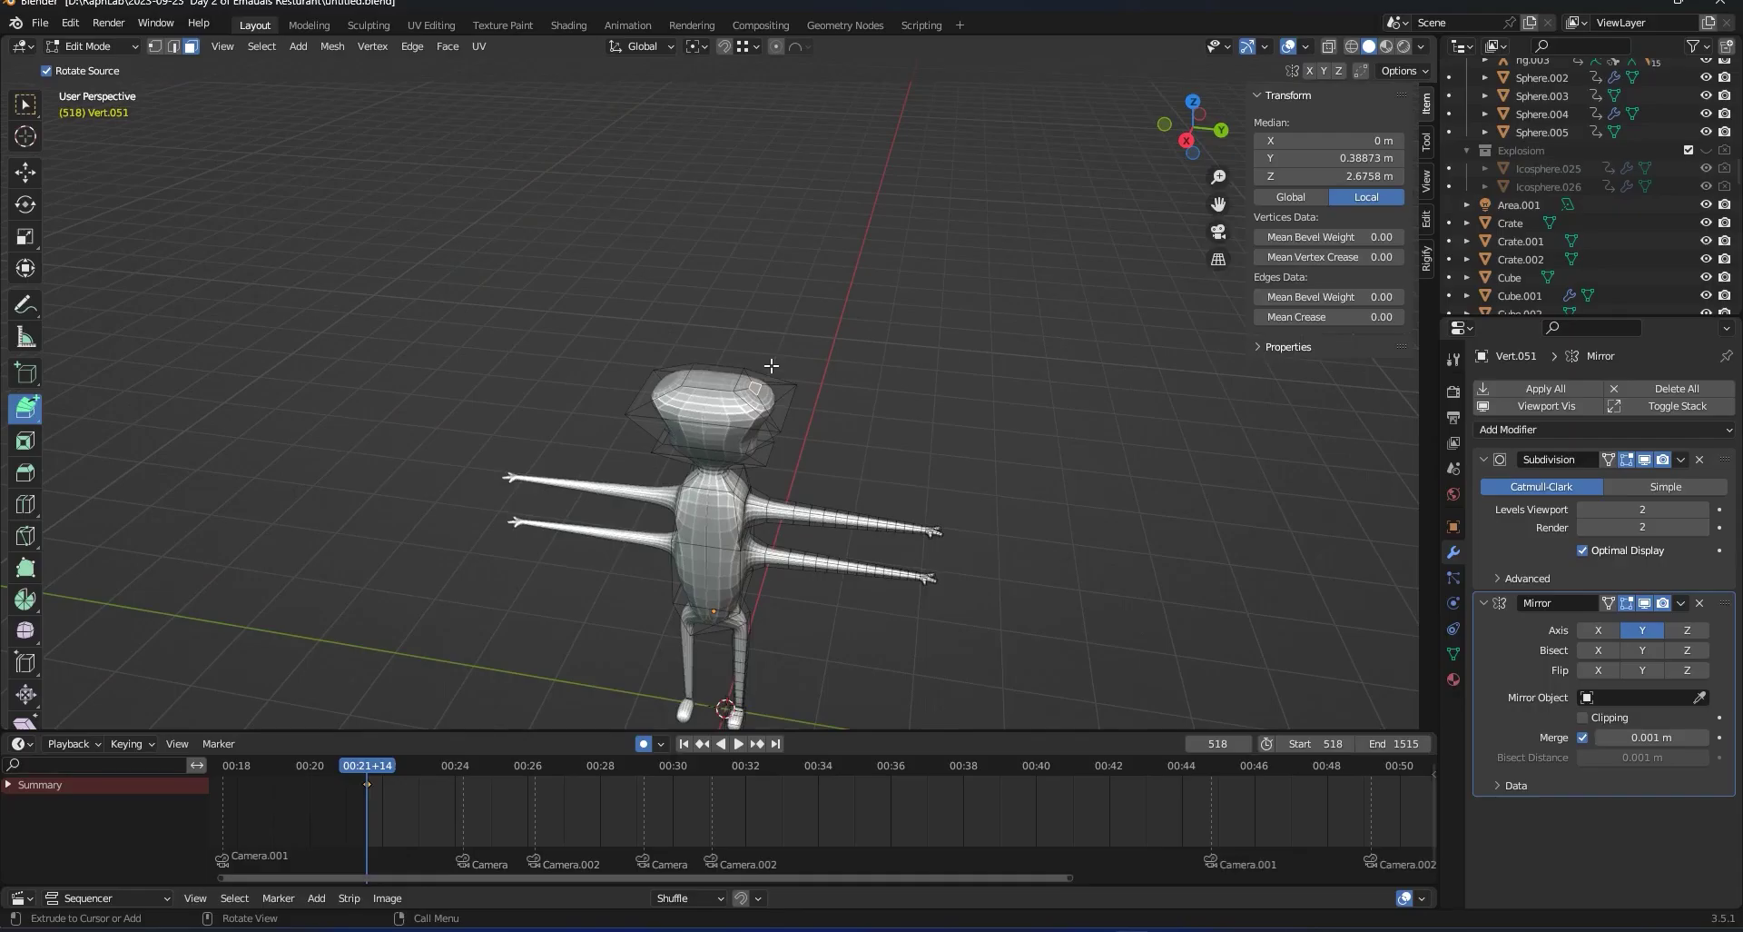
{"action": "key", "text": "KP_3"}
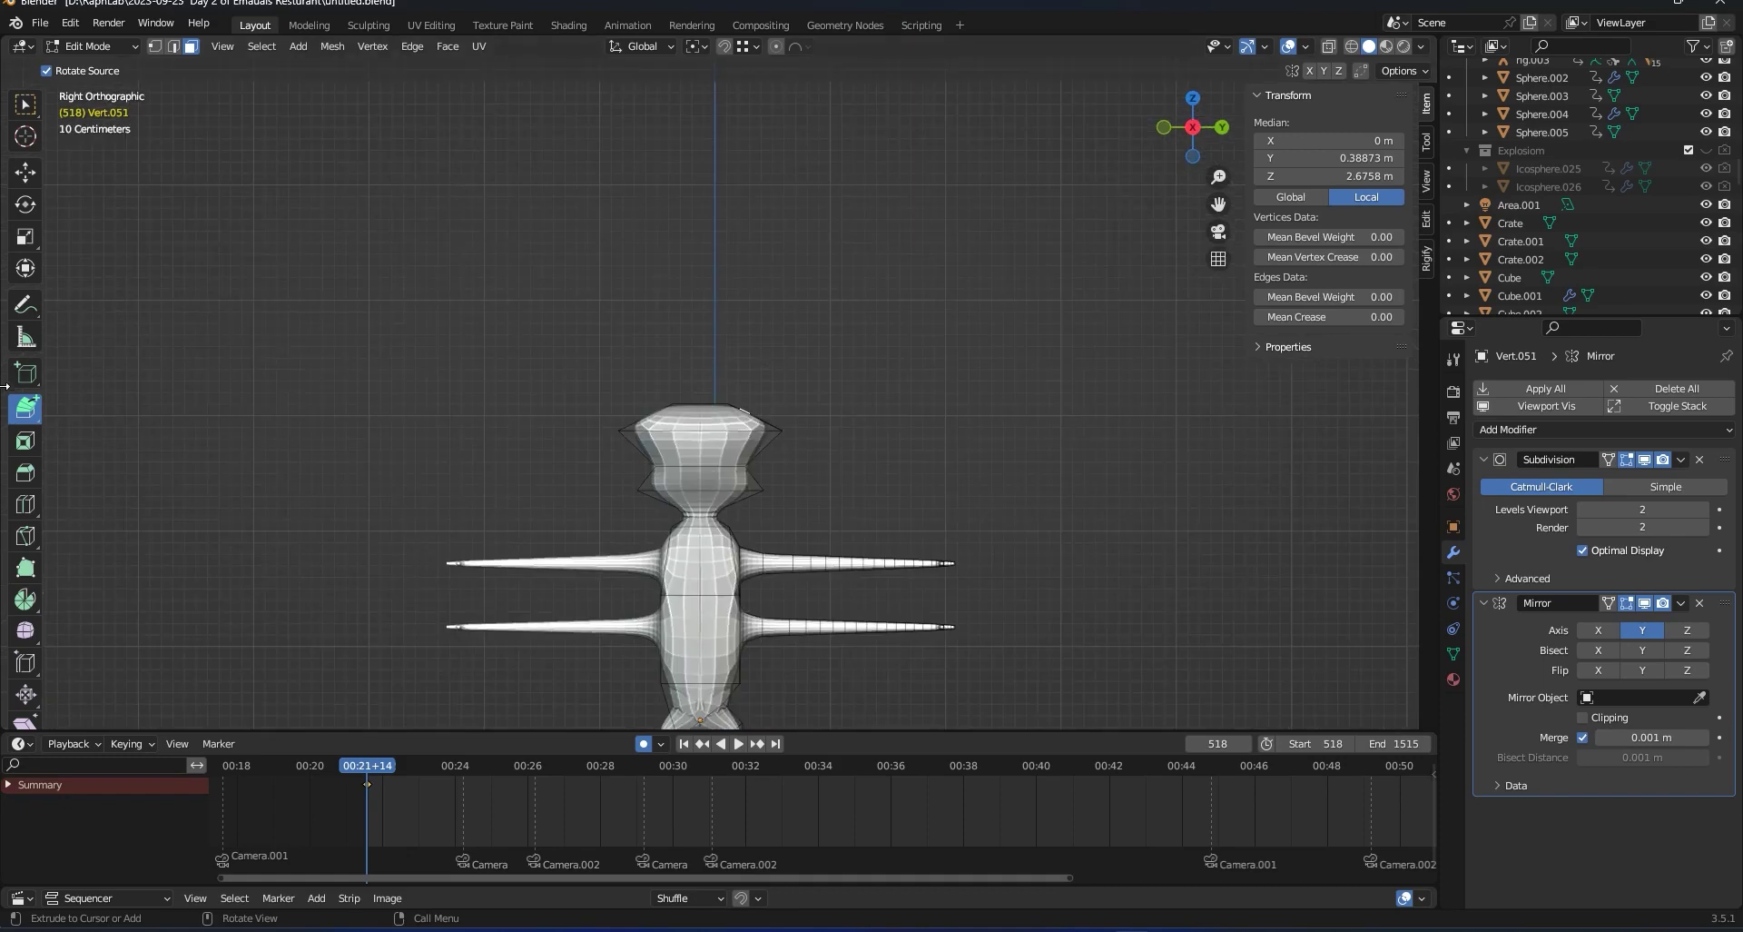
{"action": "left_click", "coordinate": [767, 382]}
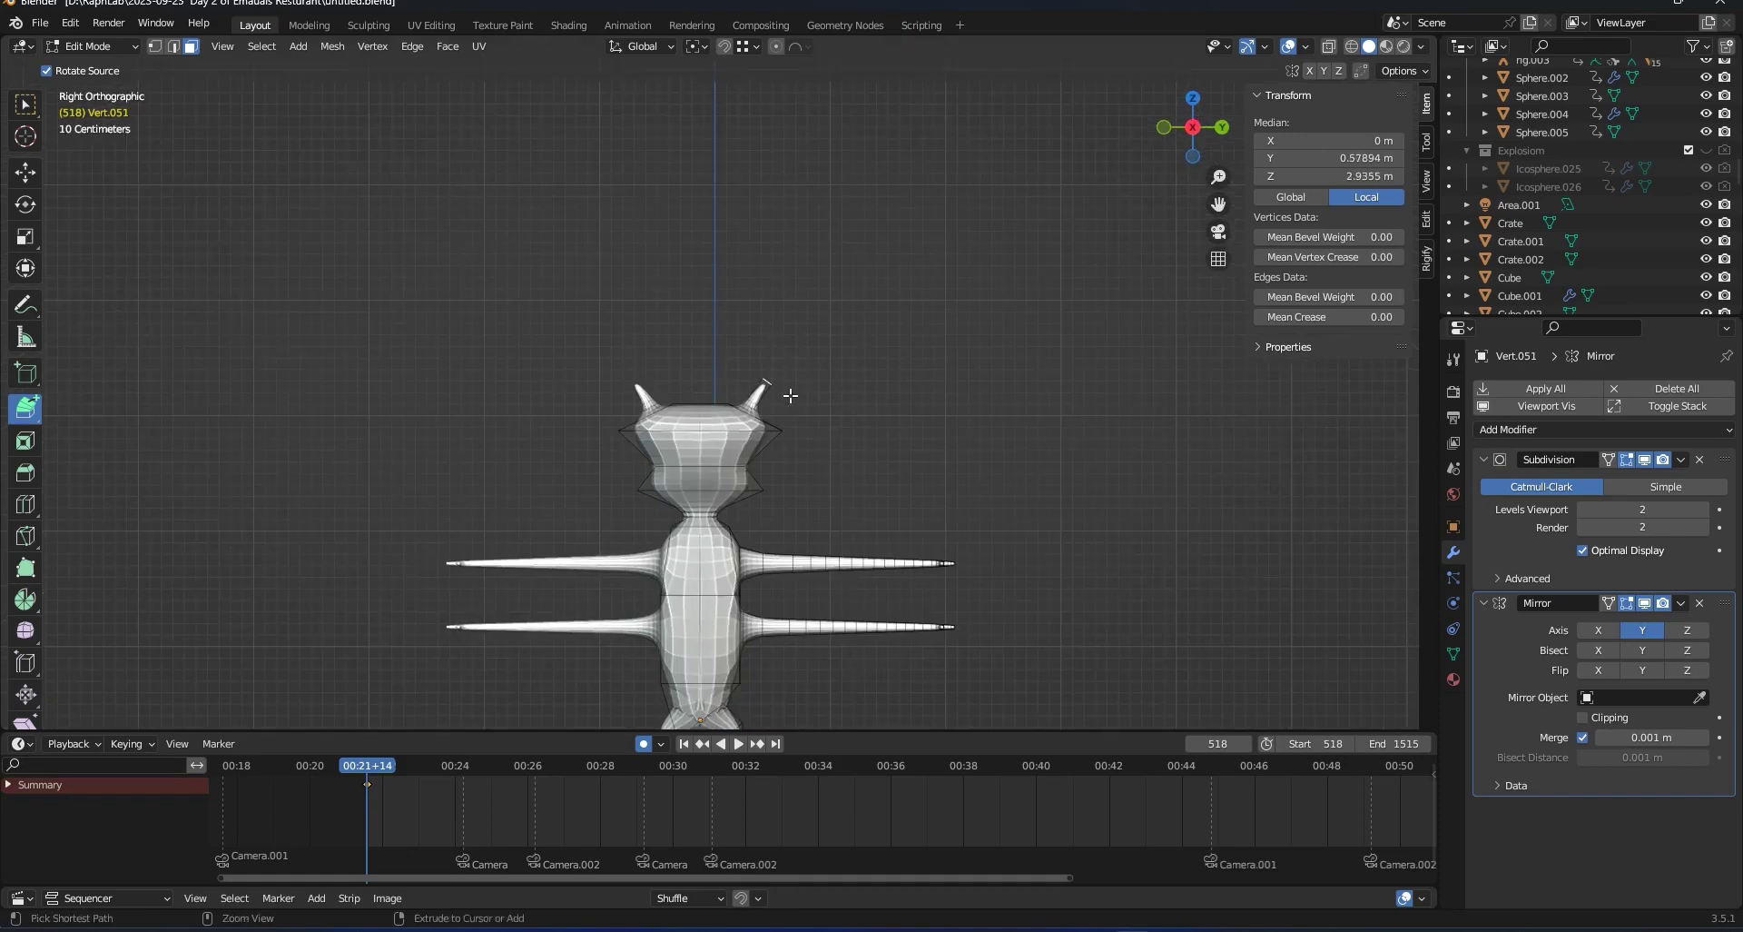
{"action": "key", "text": "ctrl+z"}
{"action": "key", "text": "ctrl+shift+z"}
{"action": "left_click", "coordinate": [836, 359]}
{"action": "left_click", "coordinate": [876, 345], "text": "ctrl"}
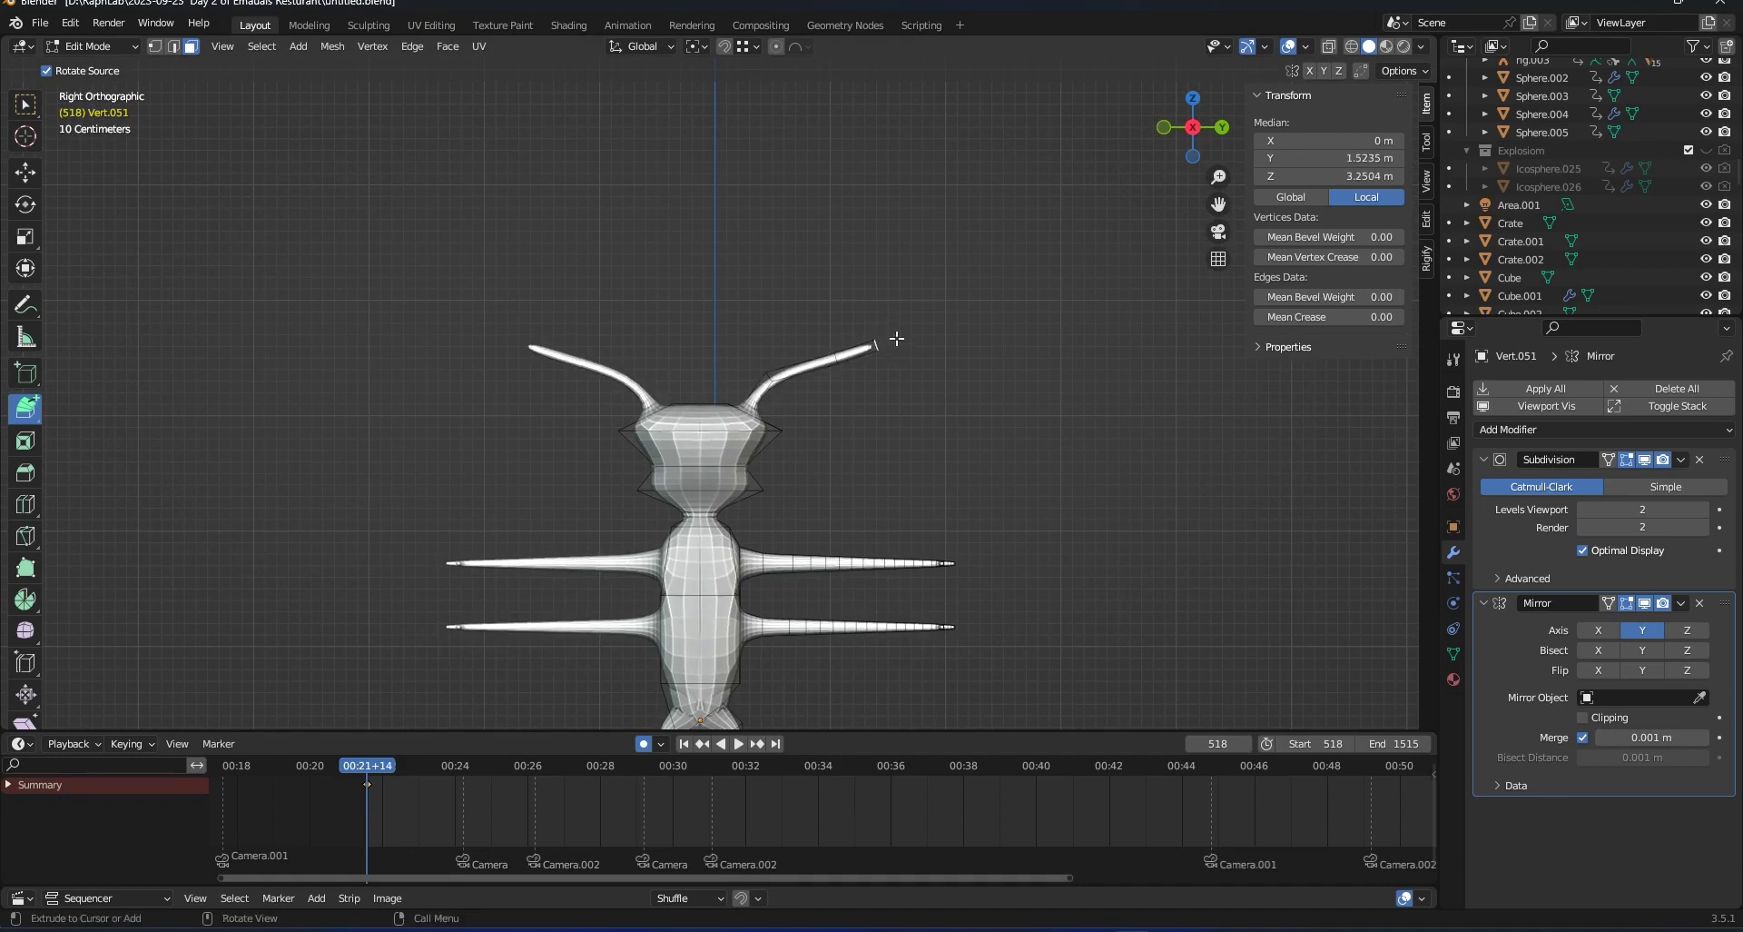
Try to curve the antenna's outer end downward with three more extrusions to the cursor, and undo them.
{"action": "left_click", "coordinate": [935, 398], "text": "ctrl"}
{"action": "left_click", "coordinate": [956, 437], "text": "ctrl"}
{"action": "left_click", "coordinate": [966, 461], "text": "ctrl"}
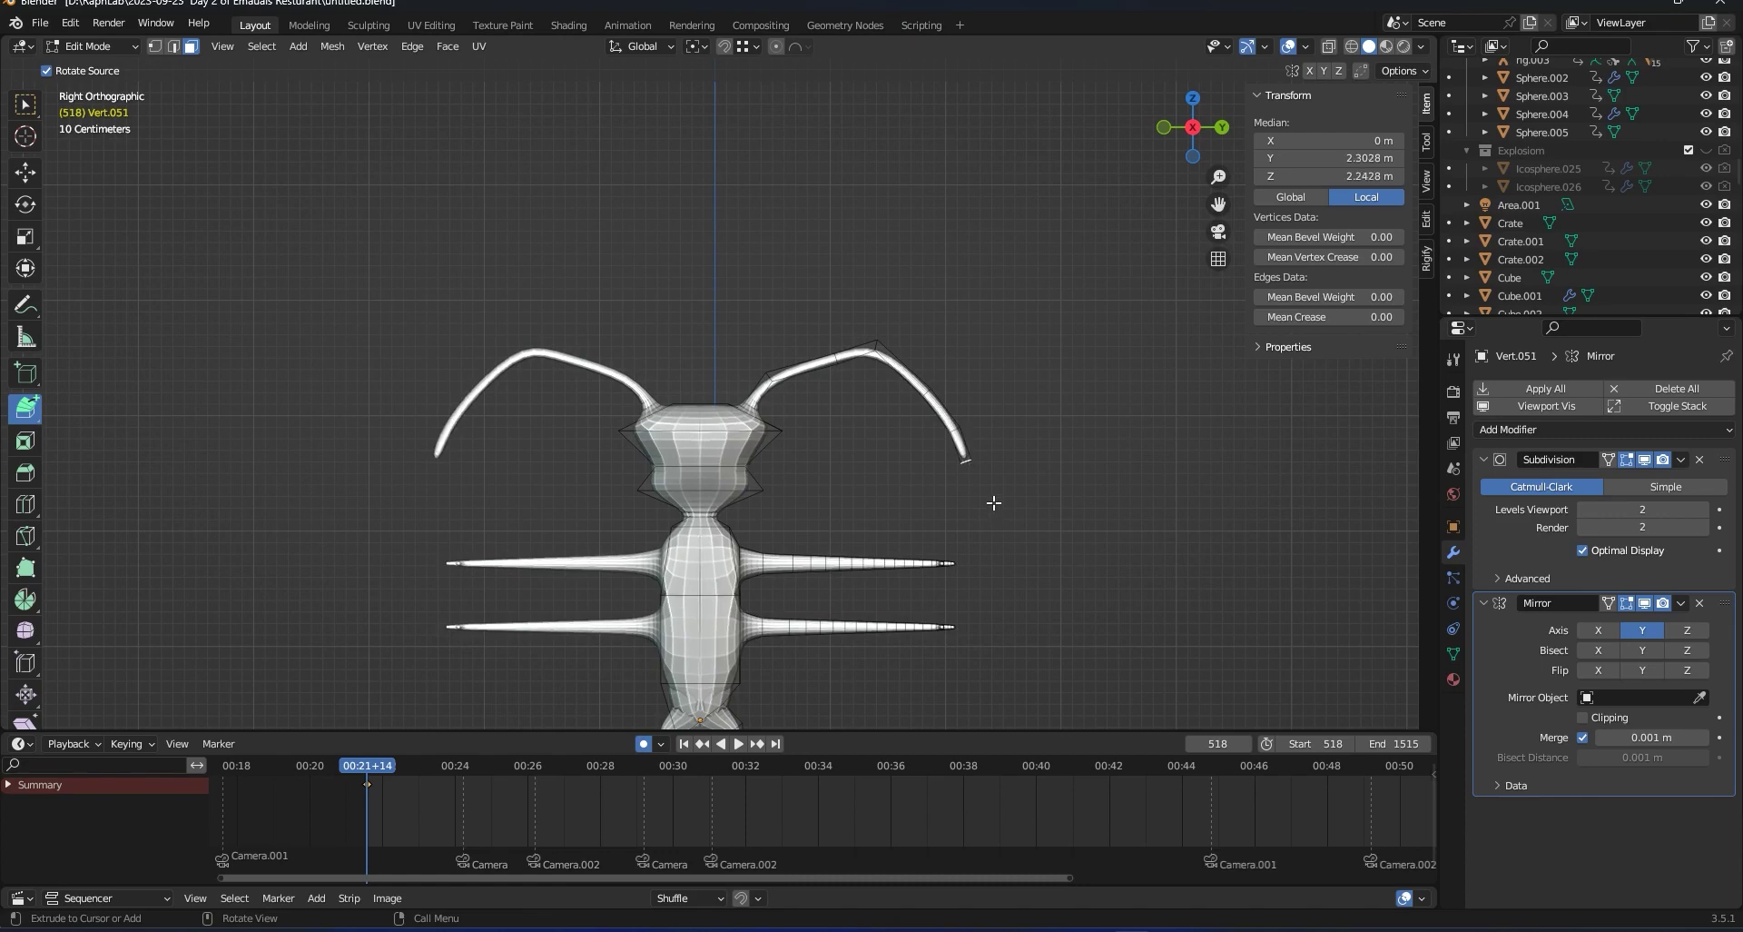
{"action": "key", "text": "ctrl+z"}
{"action": "key", "text": "ctrl+z"}
{"action": "key", "text": "ctrl+z"}
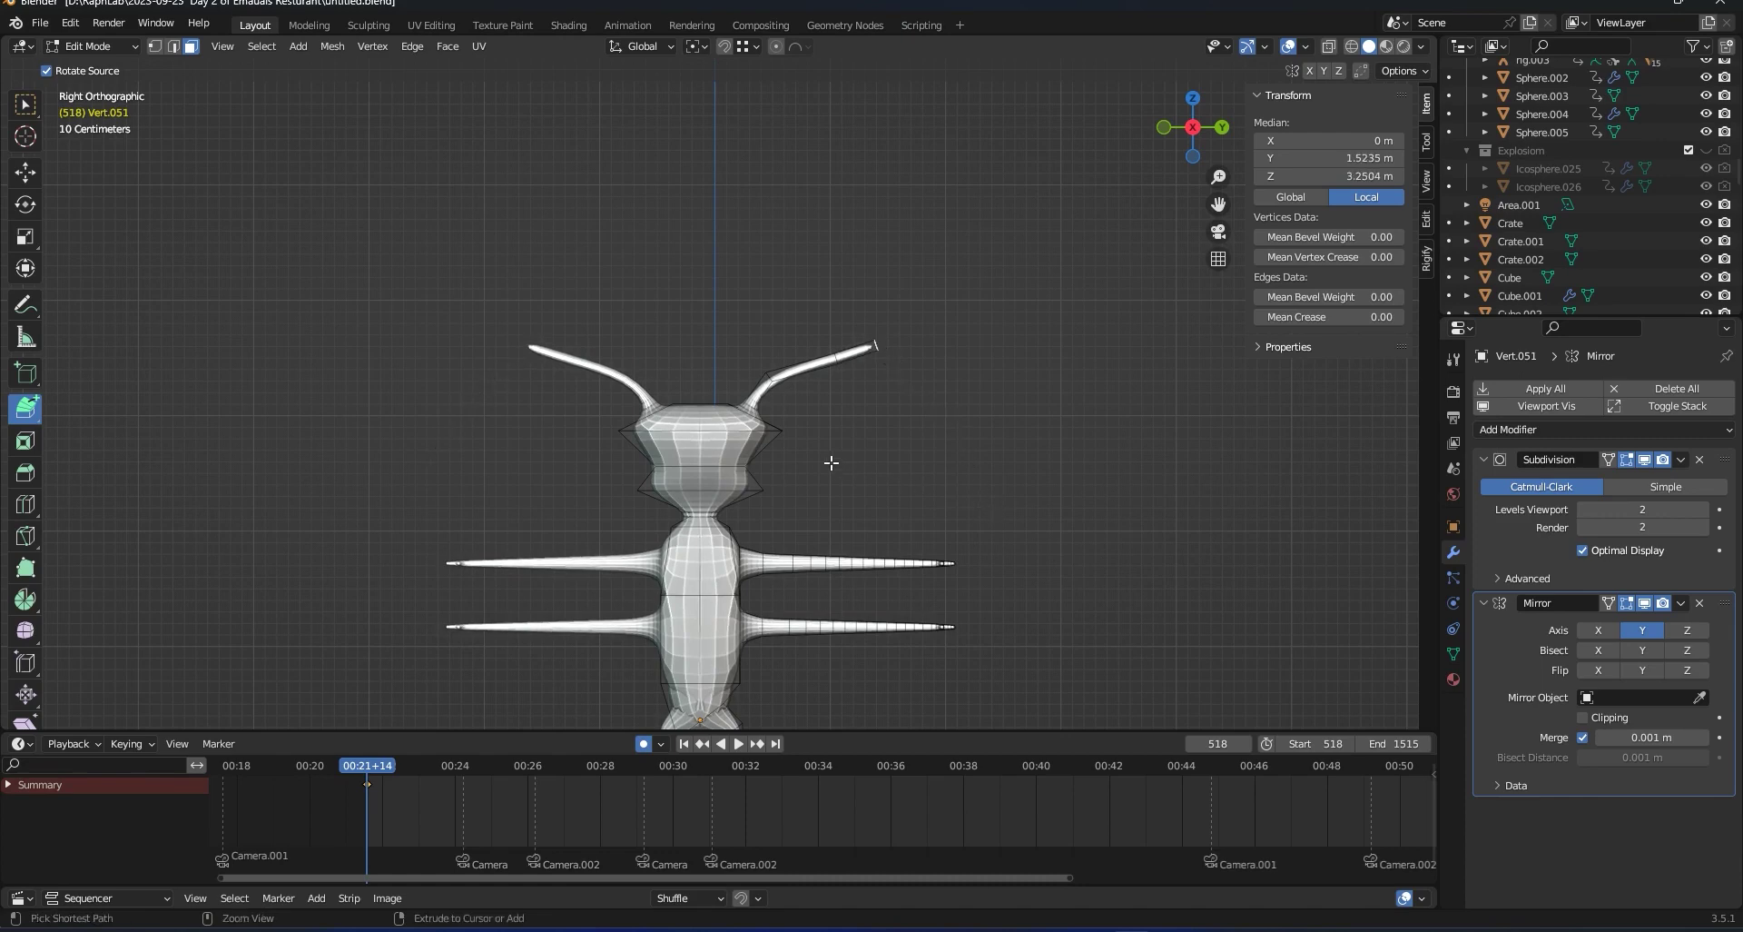
Extend the antenna upward and outward with three extrusions, curving its tip down to about Y 2.72 m, Z 3.59 m.
{"action": "left_click", "coordinate": [910, 269], "text": "ctrl"}
{"action": "left_click", "coordinate": [953, 238], "text": "ctrl"}
{"action": "left_click", "coordinate": [1014, 307], "text": "ctrl"}
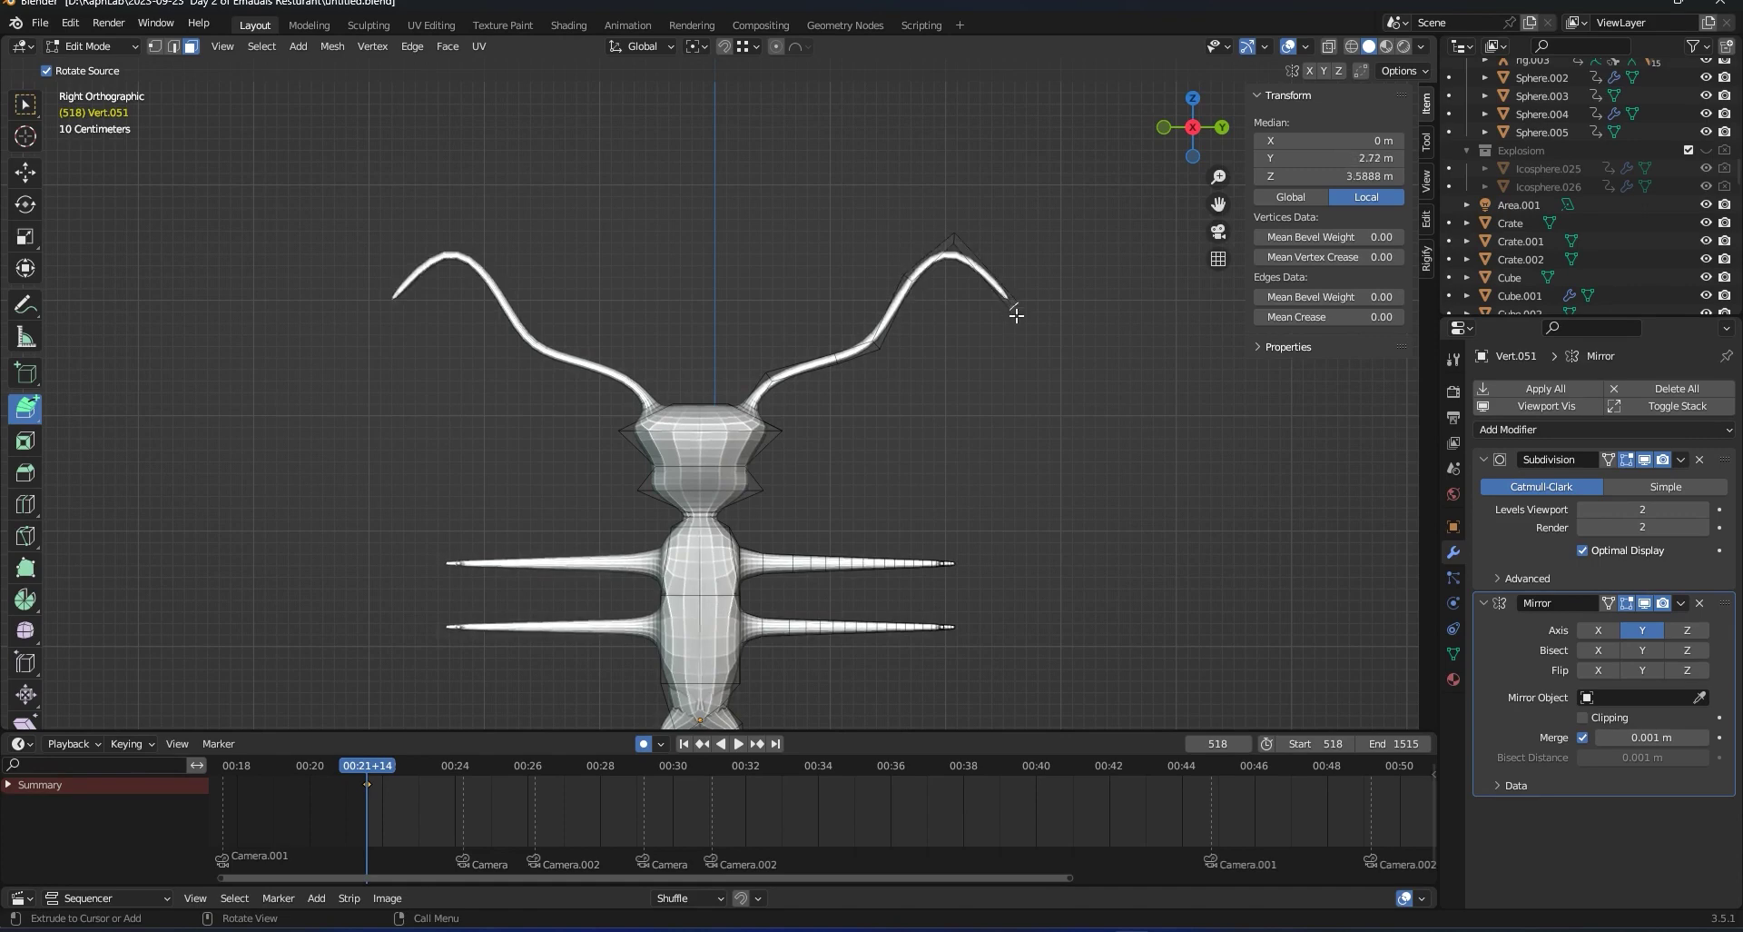
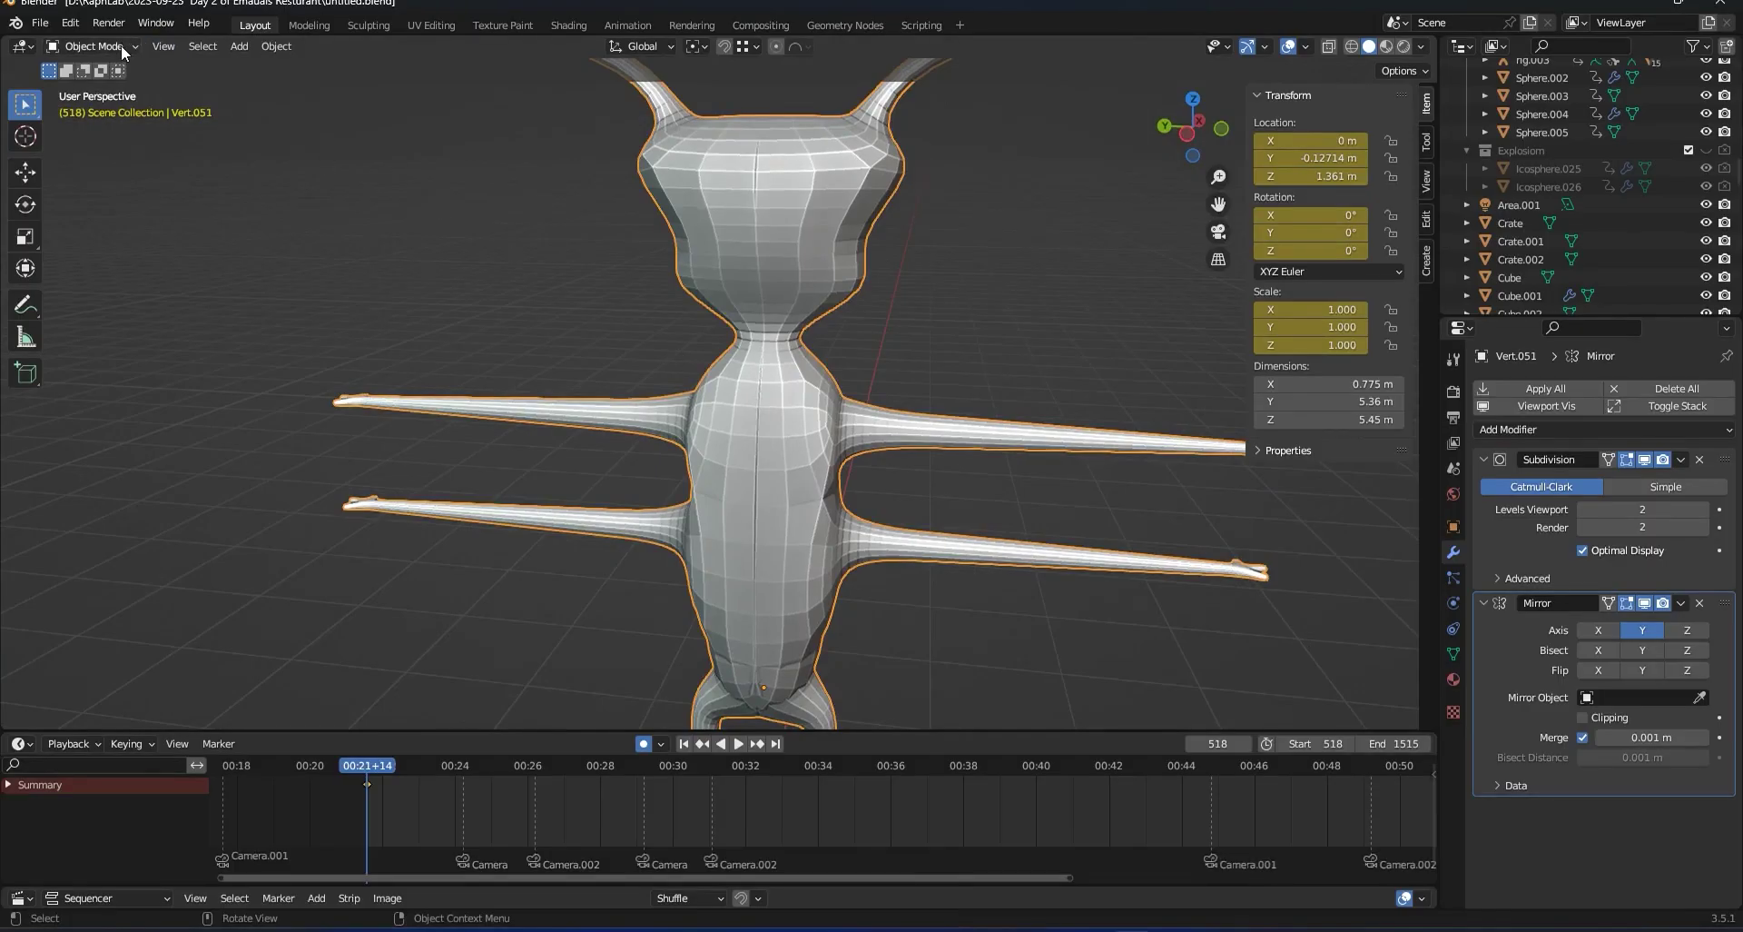
Switch the character to Sculpt Mode, set the Subdivision viewport level to 3 and apply the modifier.
{"action": "left_click", "coordinate": [122, 45]}
{"action": "left_click", "coordinate": [91, 110]}
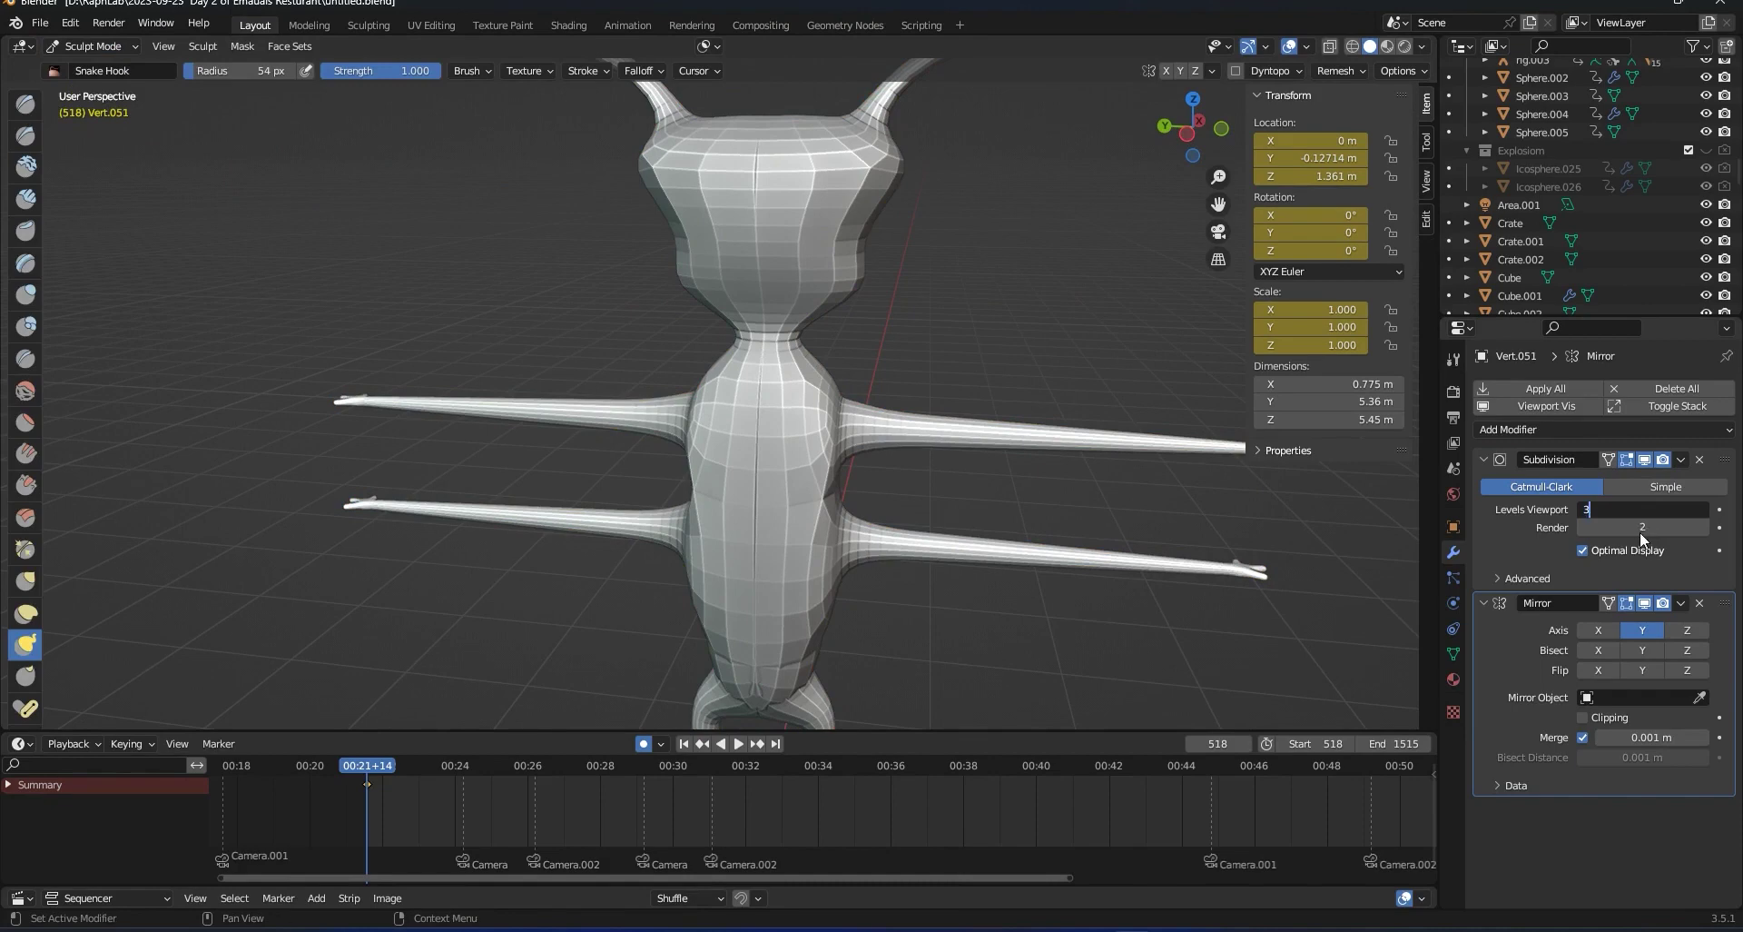
{"action": "key", "text": "Return"}
{"action": "left_click", "coordinate": [1681, 460]}
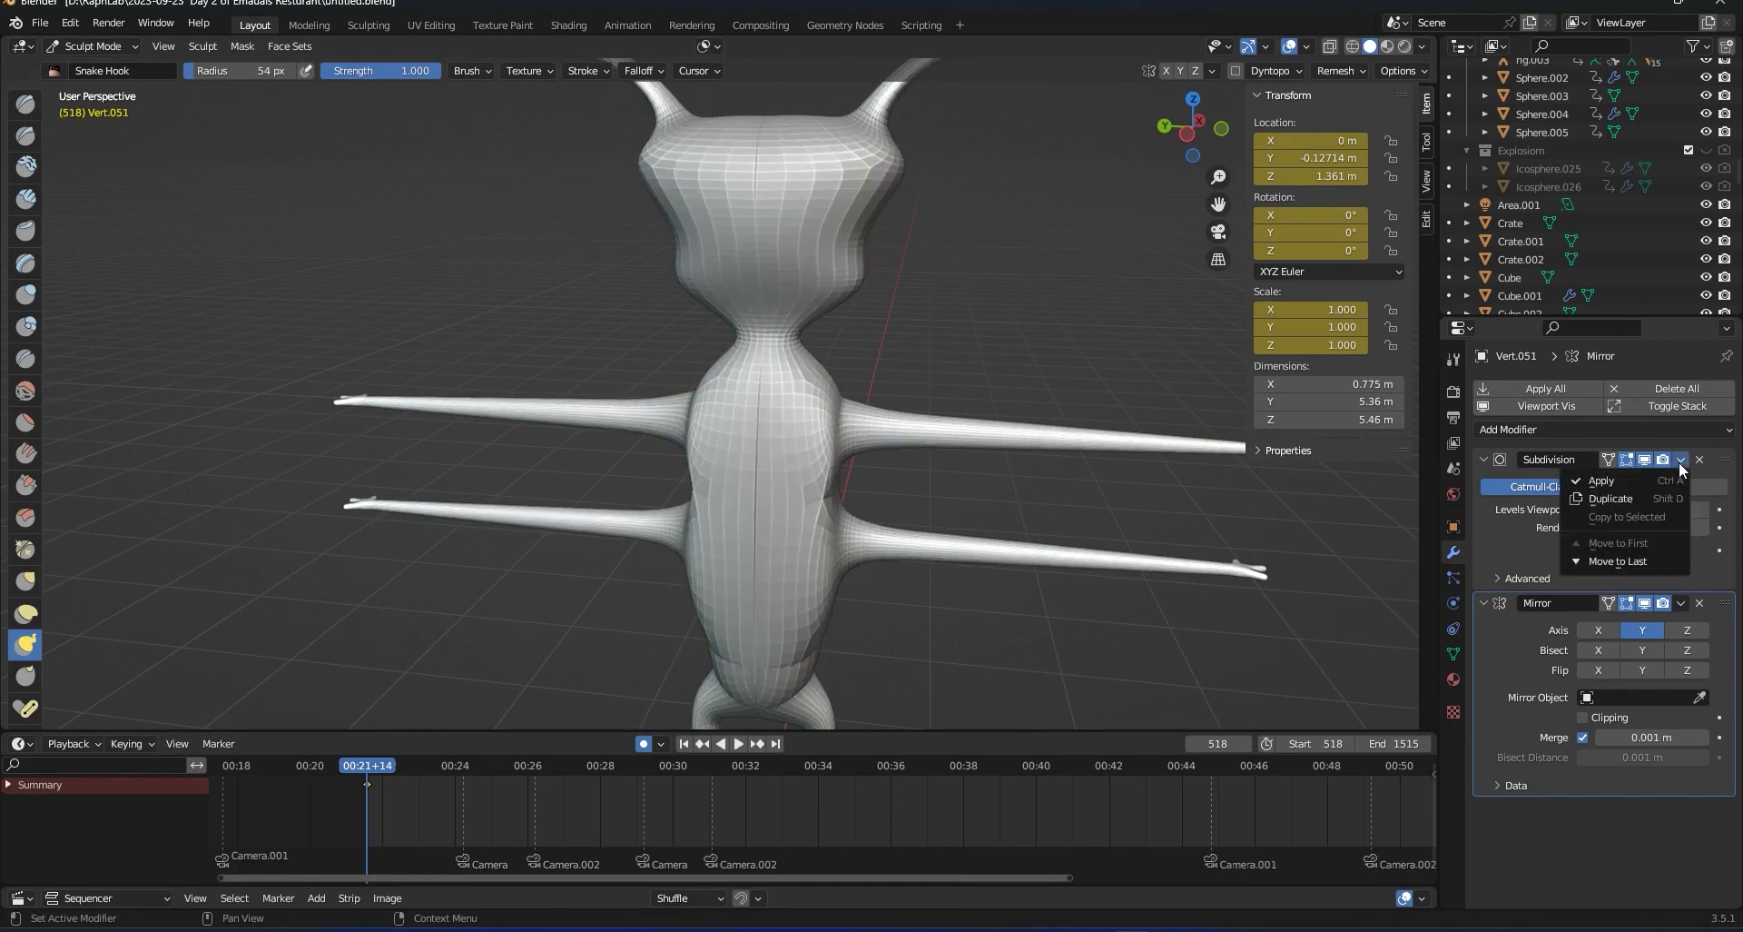
{"action": "left_click", "coordinate": [1645, 480]}
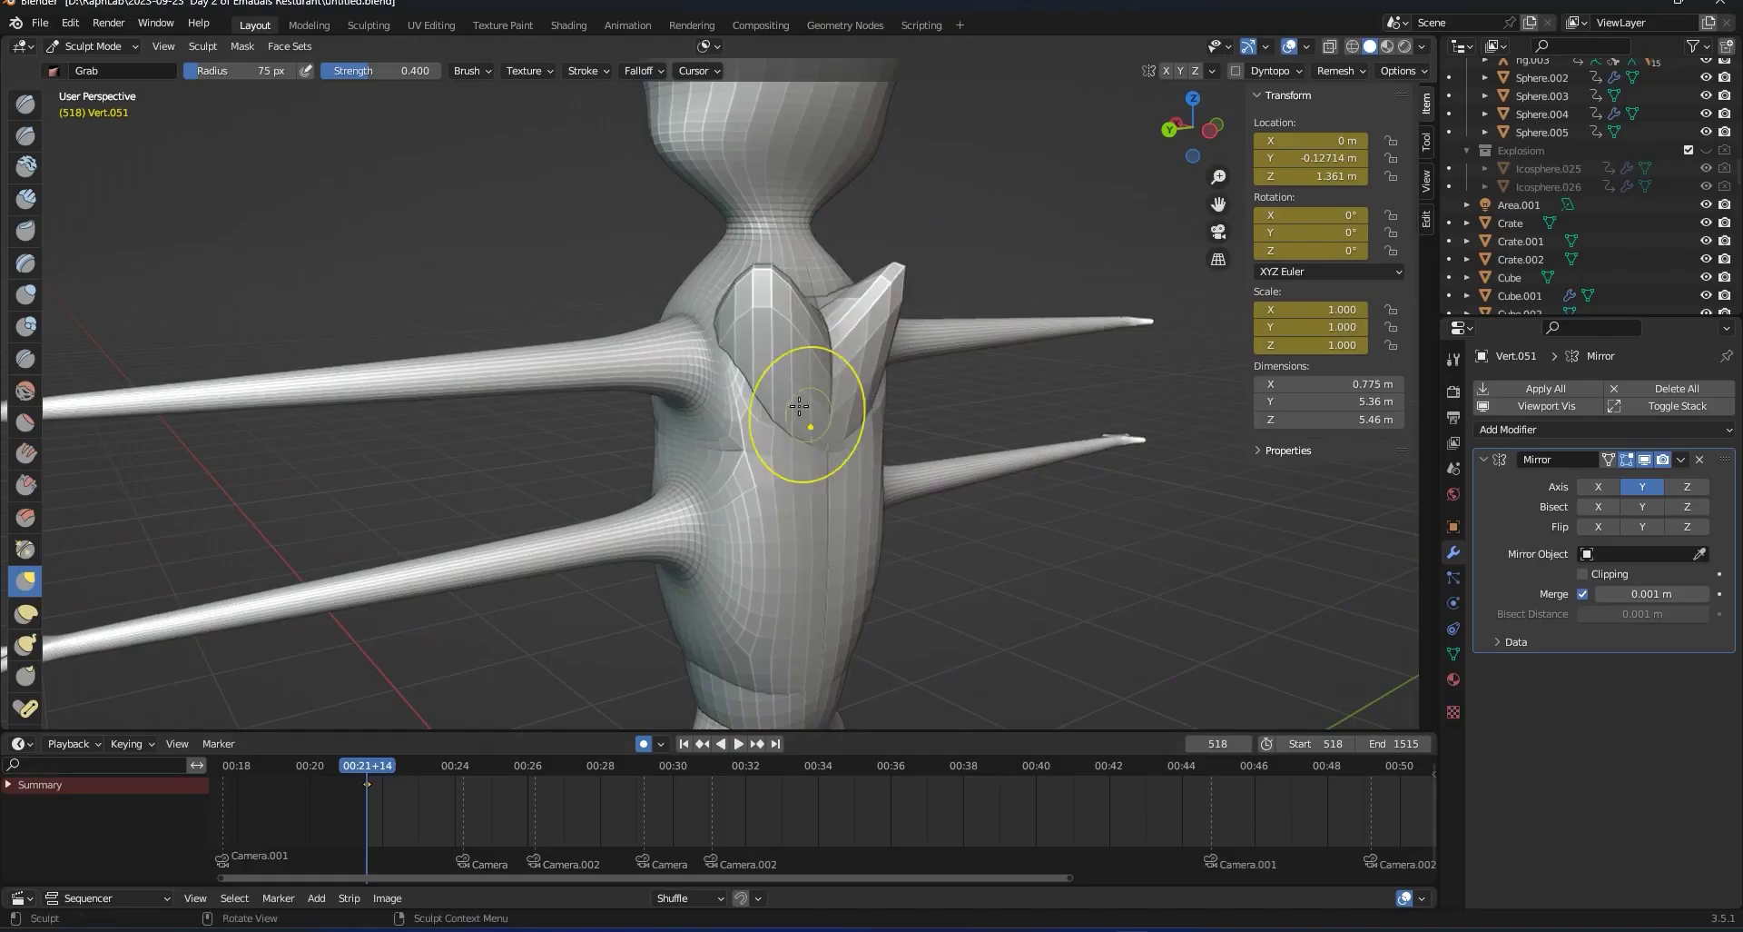
Try pulling the torso's surface out of shape with Grab and 102 px Snake Hook strokes.
{"action": "mouse_move", "coordinate": [798, 506]}
{"action": "left_mouse_down"}
{"action": "mouse_move", "coordinate": [817, 658]}
{"action": "mouse_move", "coordinate": [772, 693]}
{"action": "left_mouse_up"}
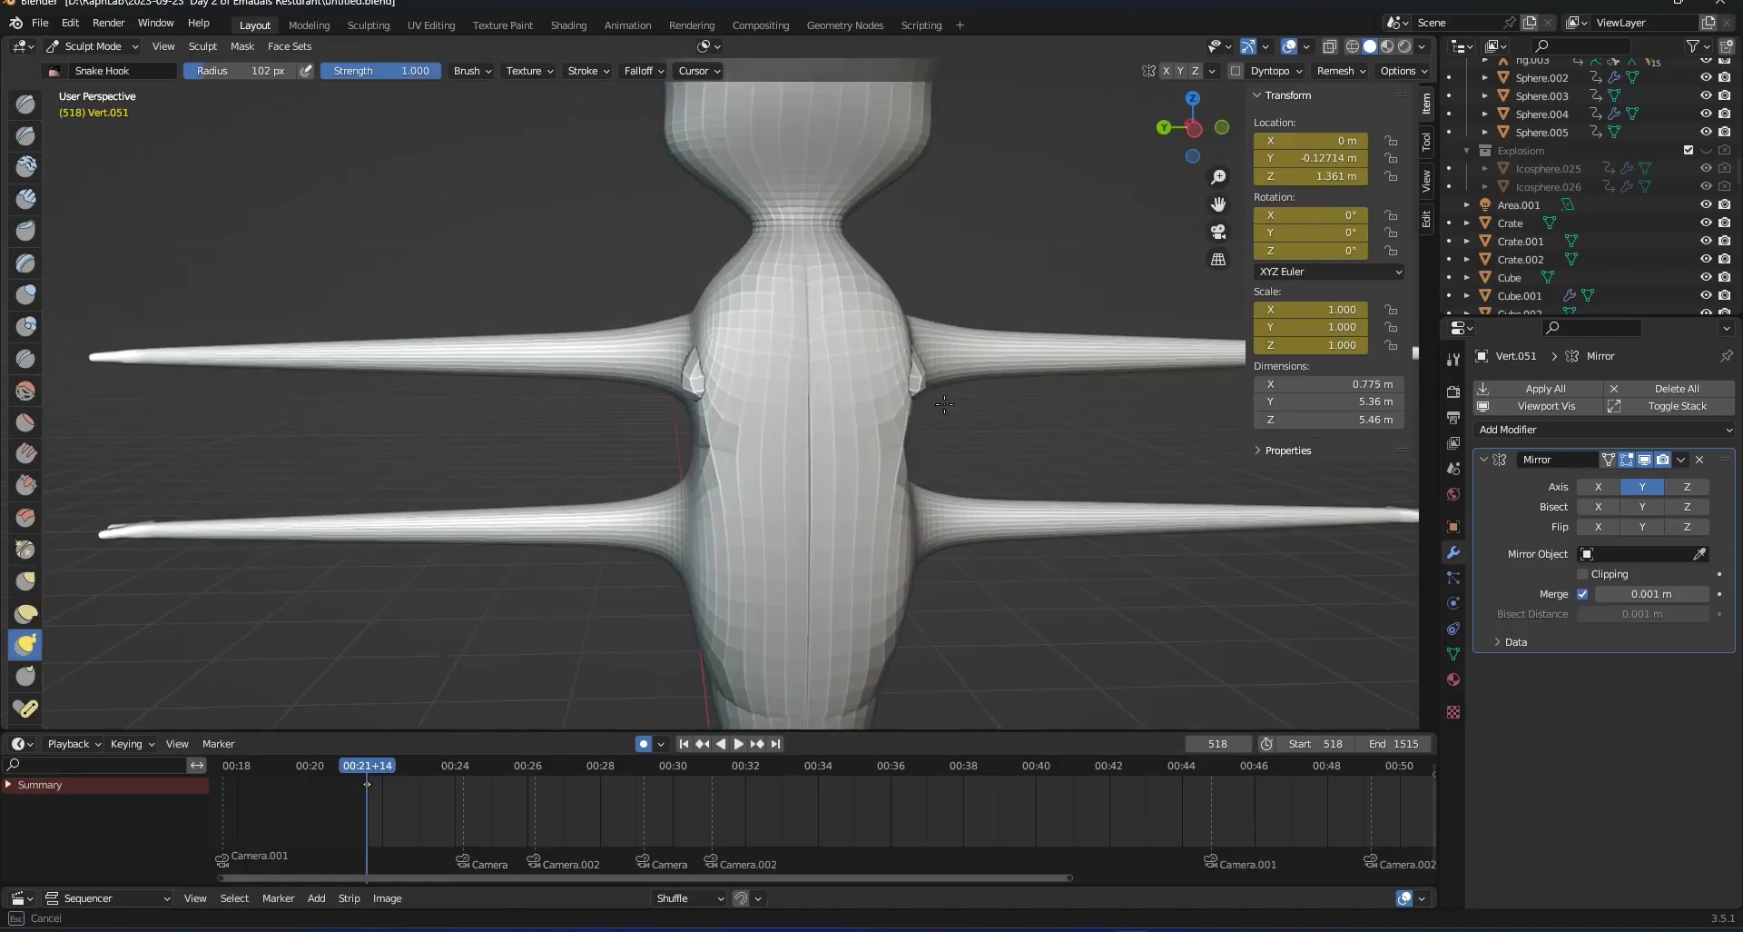
{"action": "left_click_drag", "start_coordinate": [917, 381], "coordinate": [930, 495]}
{"action": "left_click_drag", "start_coordinate": [868, 545], "coordinate": [1089, 663]}
{"action": "left_click_drag", "start_coordinate": [845, 472], "coordinate": [1071, 585]}
{"action": "mouse_move", "coordinate": [813, 386]}
{"action": "left_mouse_down"}
{"action": "mouse_move", "coordinate": [1008, 490]}
{"action": "mouse_move", "coordinate": [1021, 463]}
{"action": "left_mouse_up"}
{"action": "left_click_drag", "start_coordinate": [855, 327], "coordinate": [934, 410]}
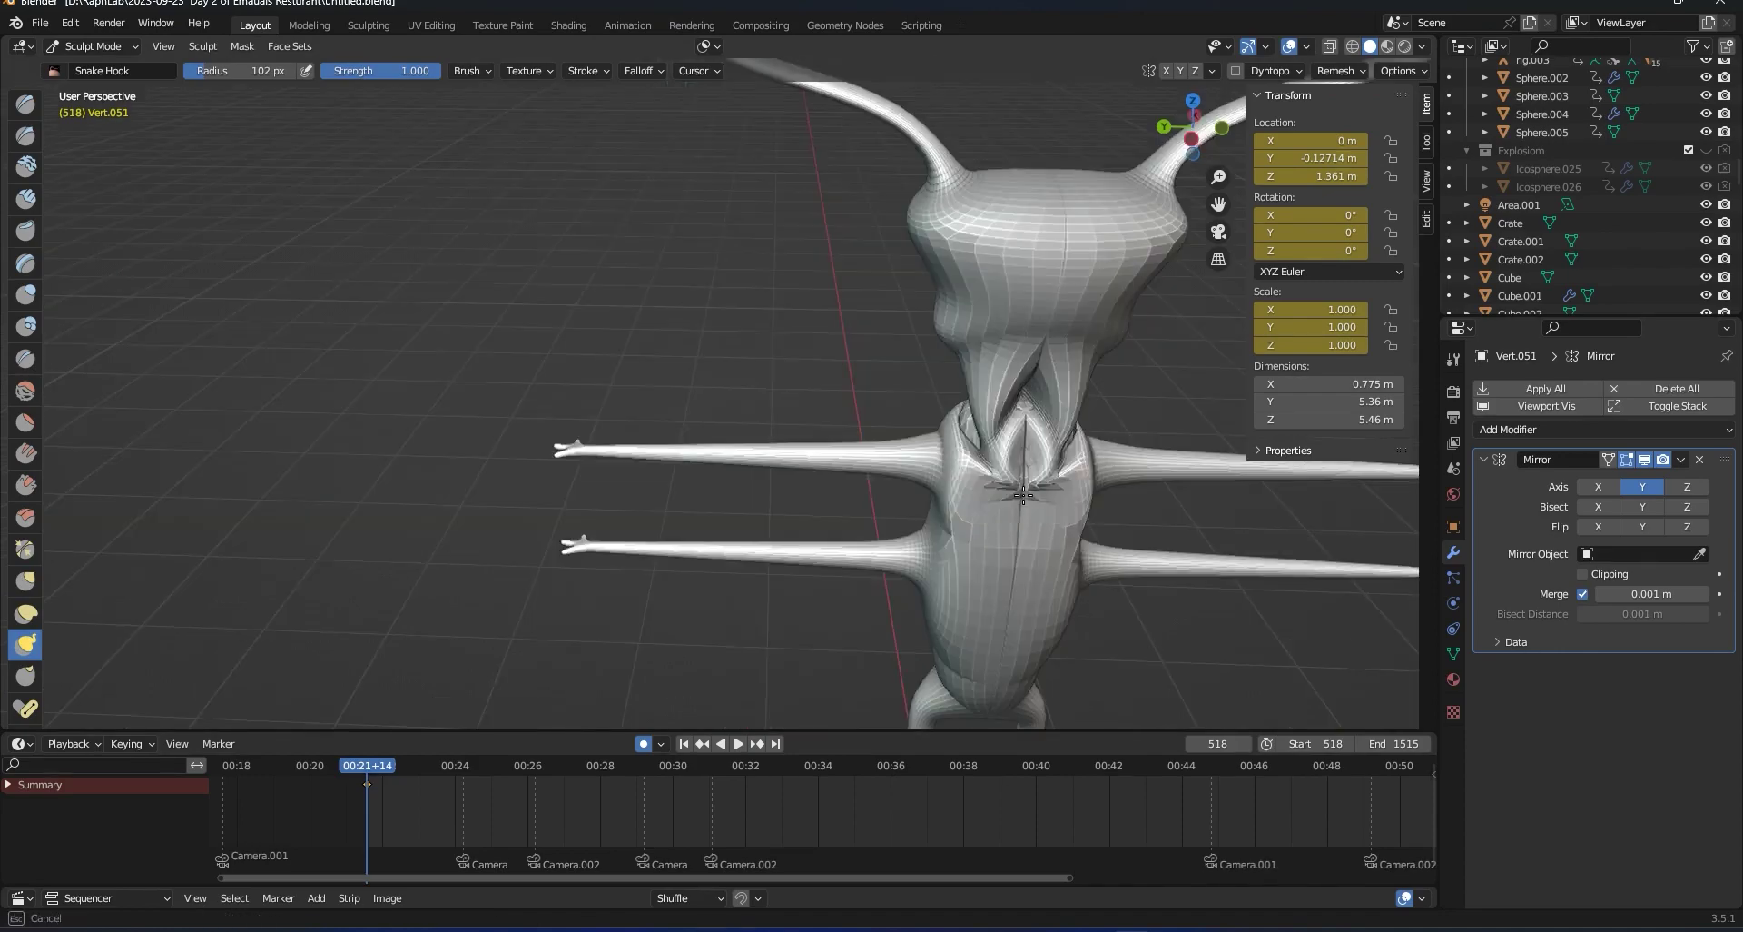
{"action": "mouse_move", "coordinate": [1058, 427]}
{"action": "left_mouse_down"}
{"action": "mouse_move", "coordinate": [1070, 342]}
{"action": "mouse_move", "coordinate": [1000, 498]}
{"action": "left_mouse_up"}
With the 102 px Snake Hook brush, pull the back of the torso outward and downward into a broad, flared shape.
{"action": "mouse_move", "coordinate": [1000, 499]}
{"action": "middle_mouse_down"}
{"action": "mouse_move", "coordinate": [1204, 436]}
{"action": "mouse_move", "coordinate": [1398, 426]}
{"action": "middle_mouse_up"}
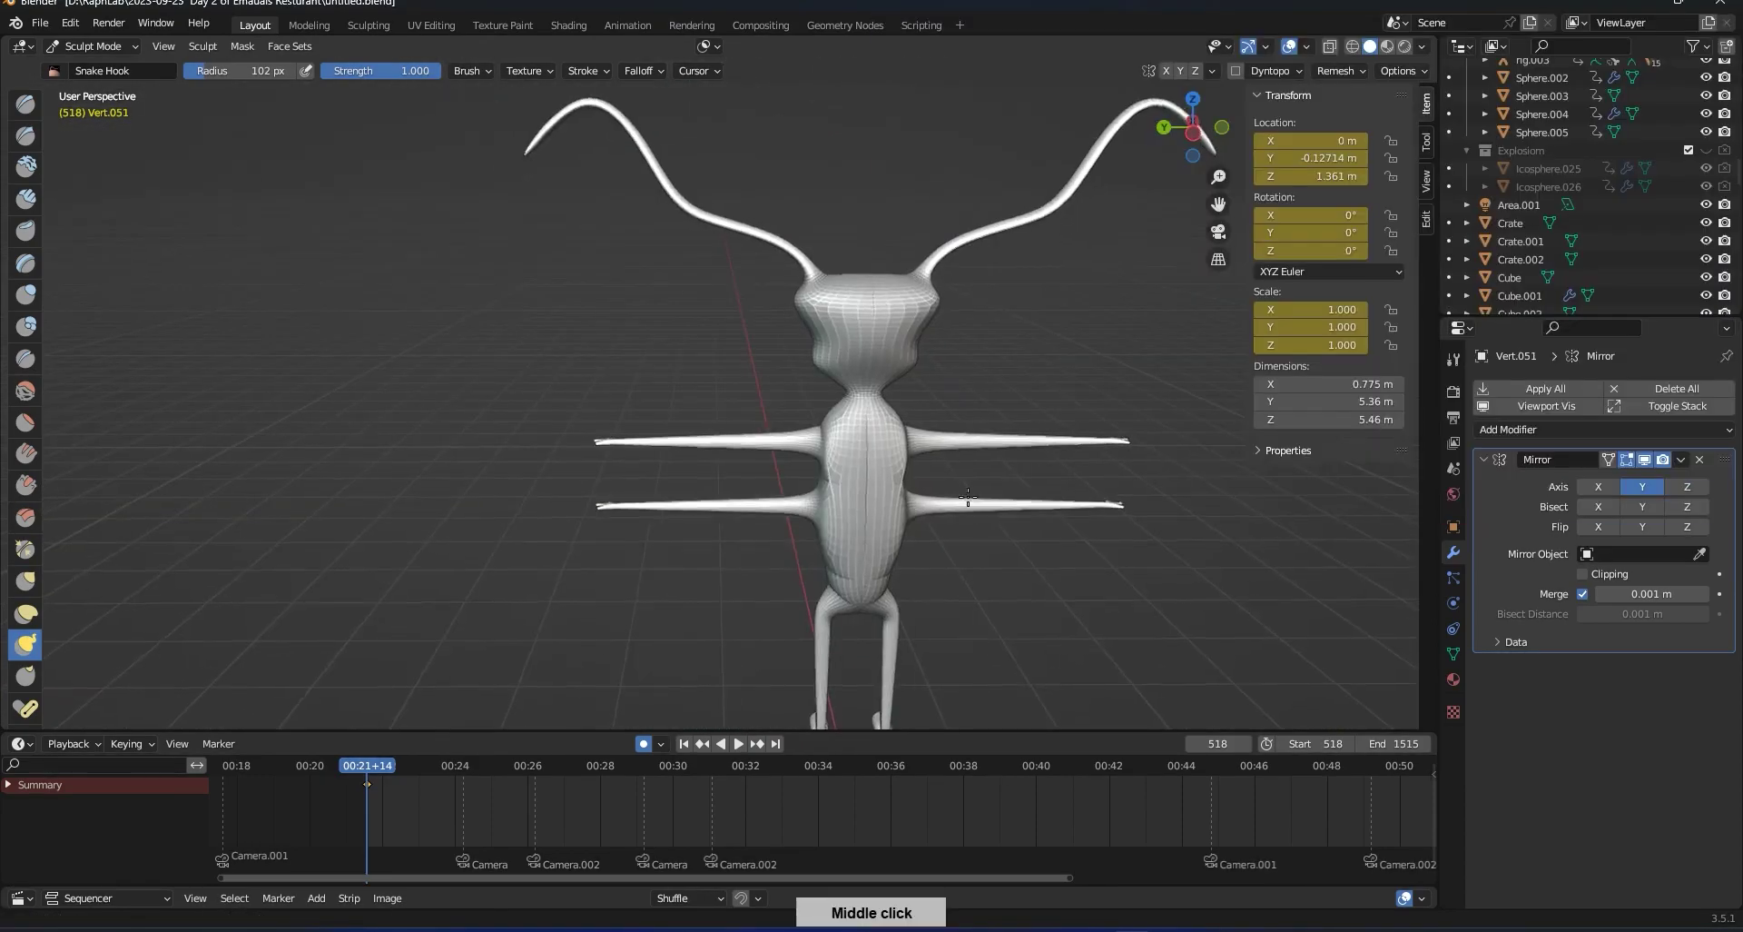
{"action": "scroll", "coordinate": [856, 472], "scroll_direction": "up", "scroll_amount": 2}
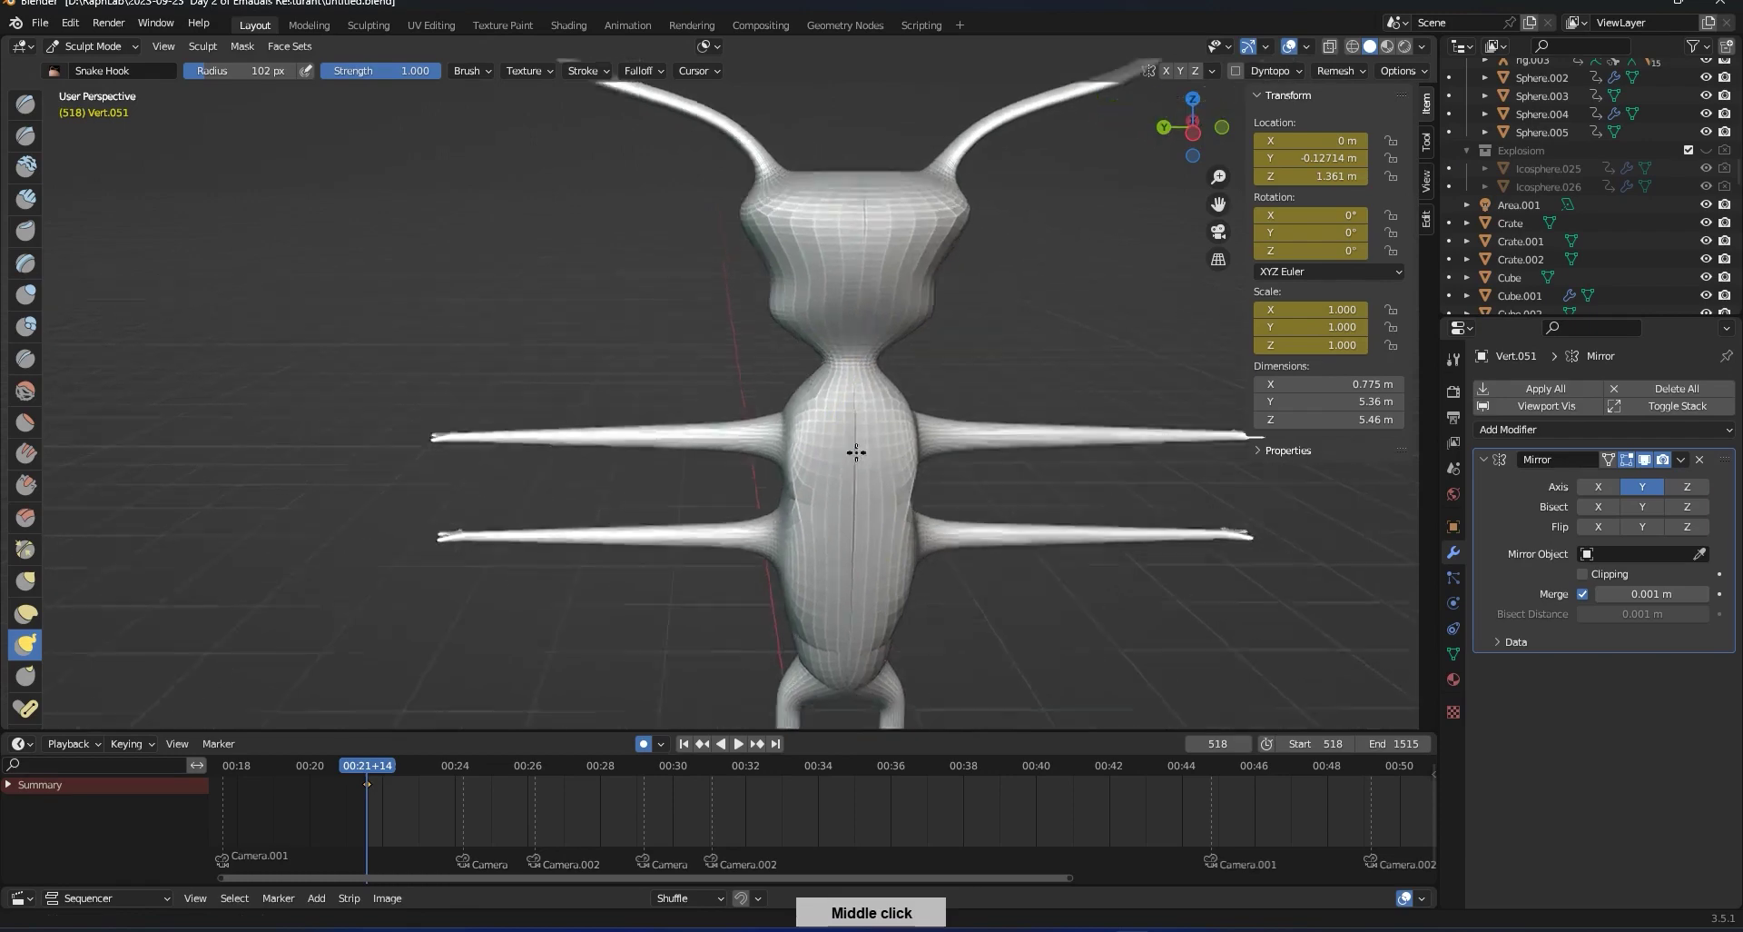
{"action": "middle_click_drag", "start_coordinate": [856, 448], "coordinate": [808, 439], "text": "shift"}
{"action": "left_click_drag", "start_coordinate": [851, 464], "coordinate": [916, 484]}
{"action": "left_click_drag", "start_coordinate": [838, 417], "coordinate": [898, 454]}
{"action": "left_click_drag", "start_coordinate": [832, 518], "coordinate": [889, 667]}
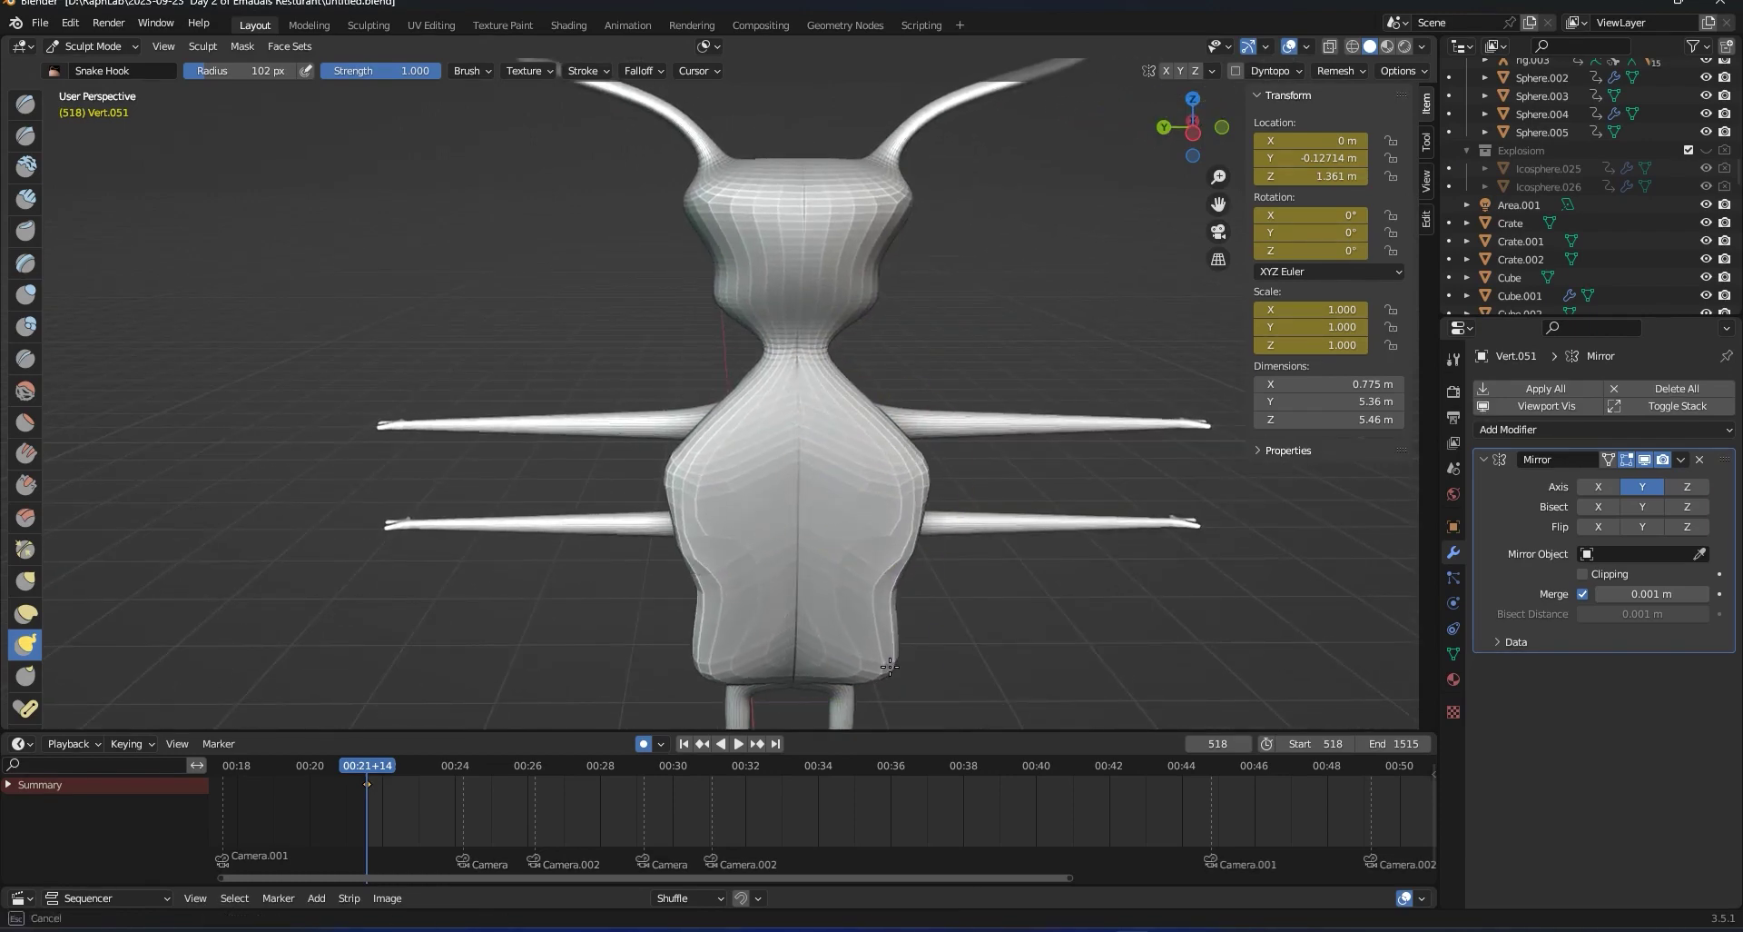
{"action": "mouse_move", "coordinate": [907, 579]}
{"action": "left_mouse_down"}
{"action": "mouse_move", "coordinate": [902, 561]}
{"action": "mouse_move", "coordinate": [940, 554]}
{"action": "mouse_move", "coordinate": [899, 555]}
{"action": "left_mouse_up"}
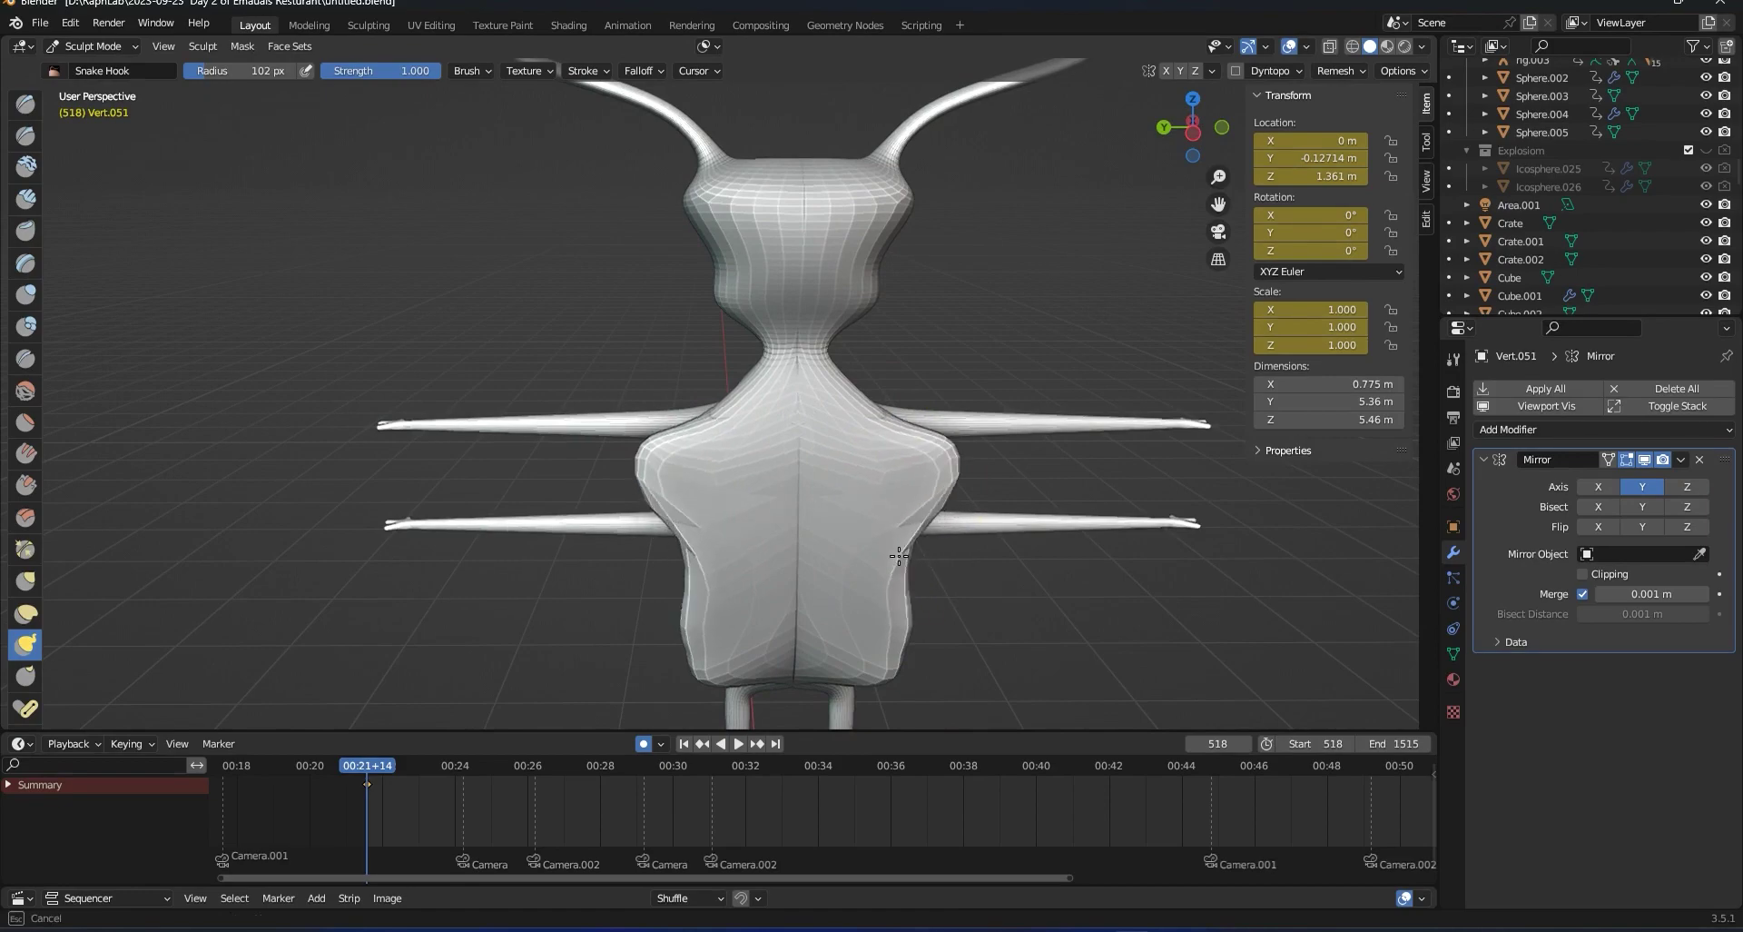
{"action": "left_click_drag", "start_coordinate": [886, 342], "coordinate": [877, 365]}
Shape the front of the torso around the arm bases with Snake Hook strokes to form a narrower waist.
{"action": "mouse_move", "coordinate": [795, 430]}
{"action": "middle_mouse_down"}
{"action": "mouse_move", "coordinate": [690, 427]}
{"action": "mouse_move", "coordinate": [799, 399]}
{"action": "mouse_move", "coordinate": [795, 349]}
{"action": "middle_mouse_up"}
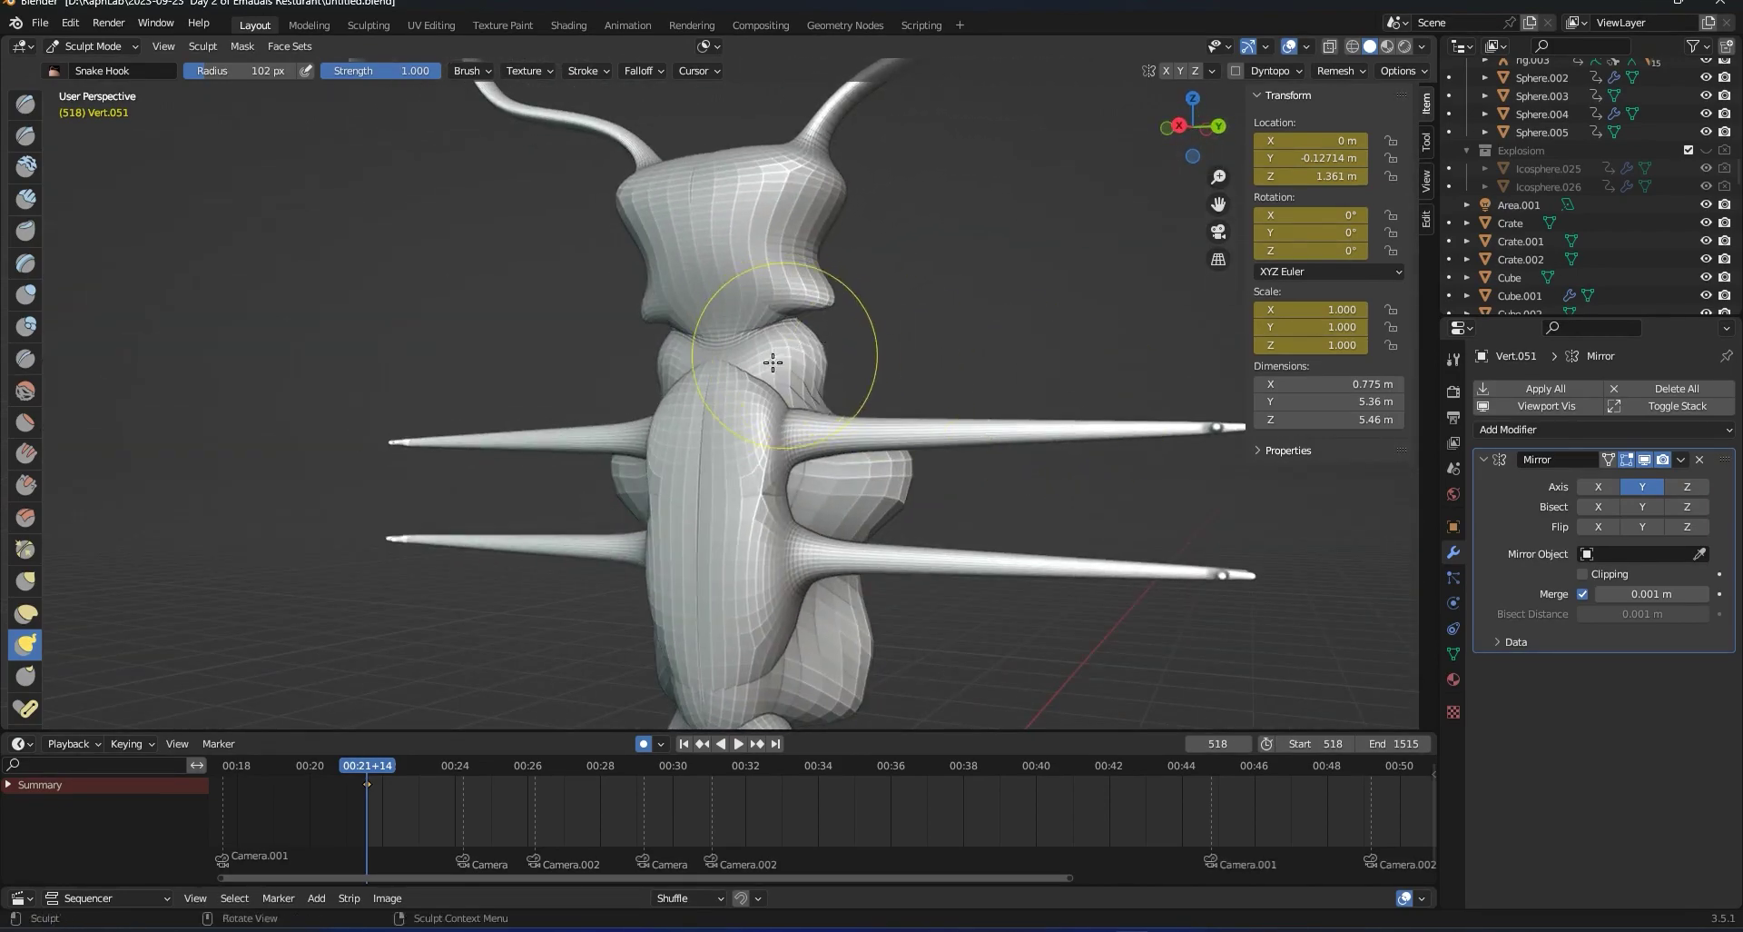
{"action": "mouse_move", "coordinate": [848, 513]}
{"action": "middle_mouse_down"}
{"action": "mouse_move", "coordinate": [799, 447]}
{"action": "mouse_move", "coordinate": [783, 493]}
{"action": "middle_mouse_up"}
{"action": "left_click_drag", "start_coordinate": [783, 493], "coordinate": [786, 454]}
{"action": "left_click_drag", "start_coordinate": [776, 545], "coordinate": [792, 530]}
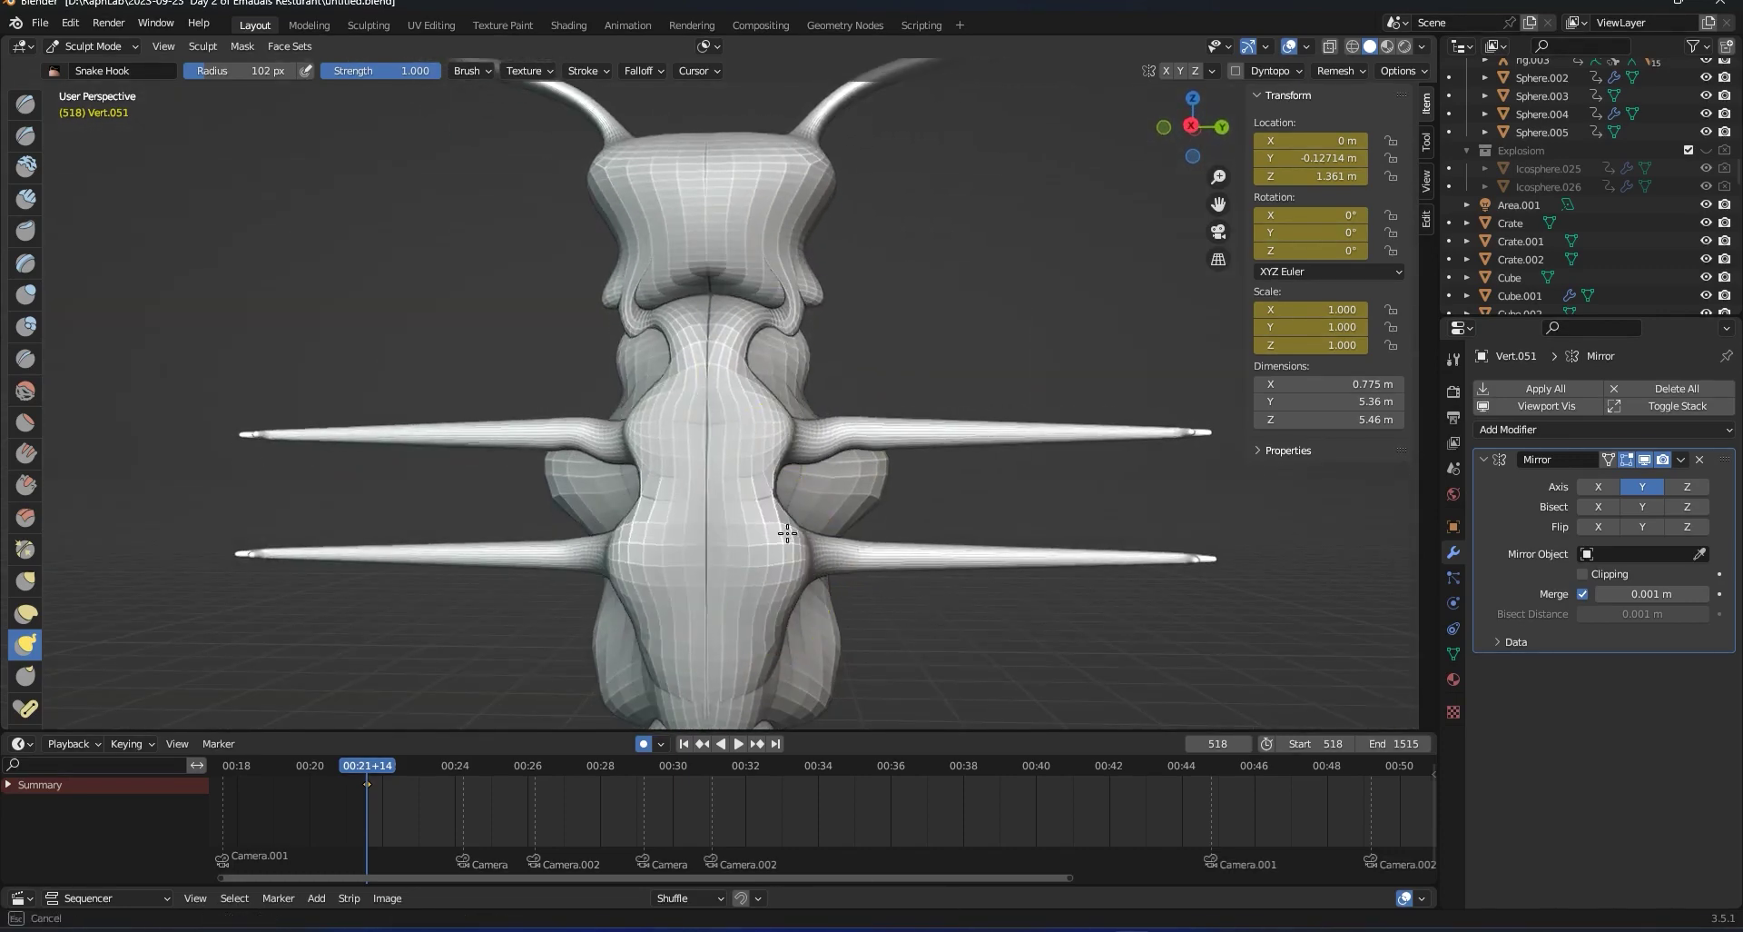
With the Grab brush at 75 px and 0.400 strength, reshape the lower torso and bend the legs into curved thighs.
{"action": "middle_click_drag", "start_coordinate": [817, 636], "coordinate": [744, 309]}
{"action": "key", "text": "g"}
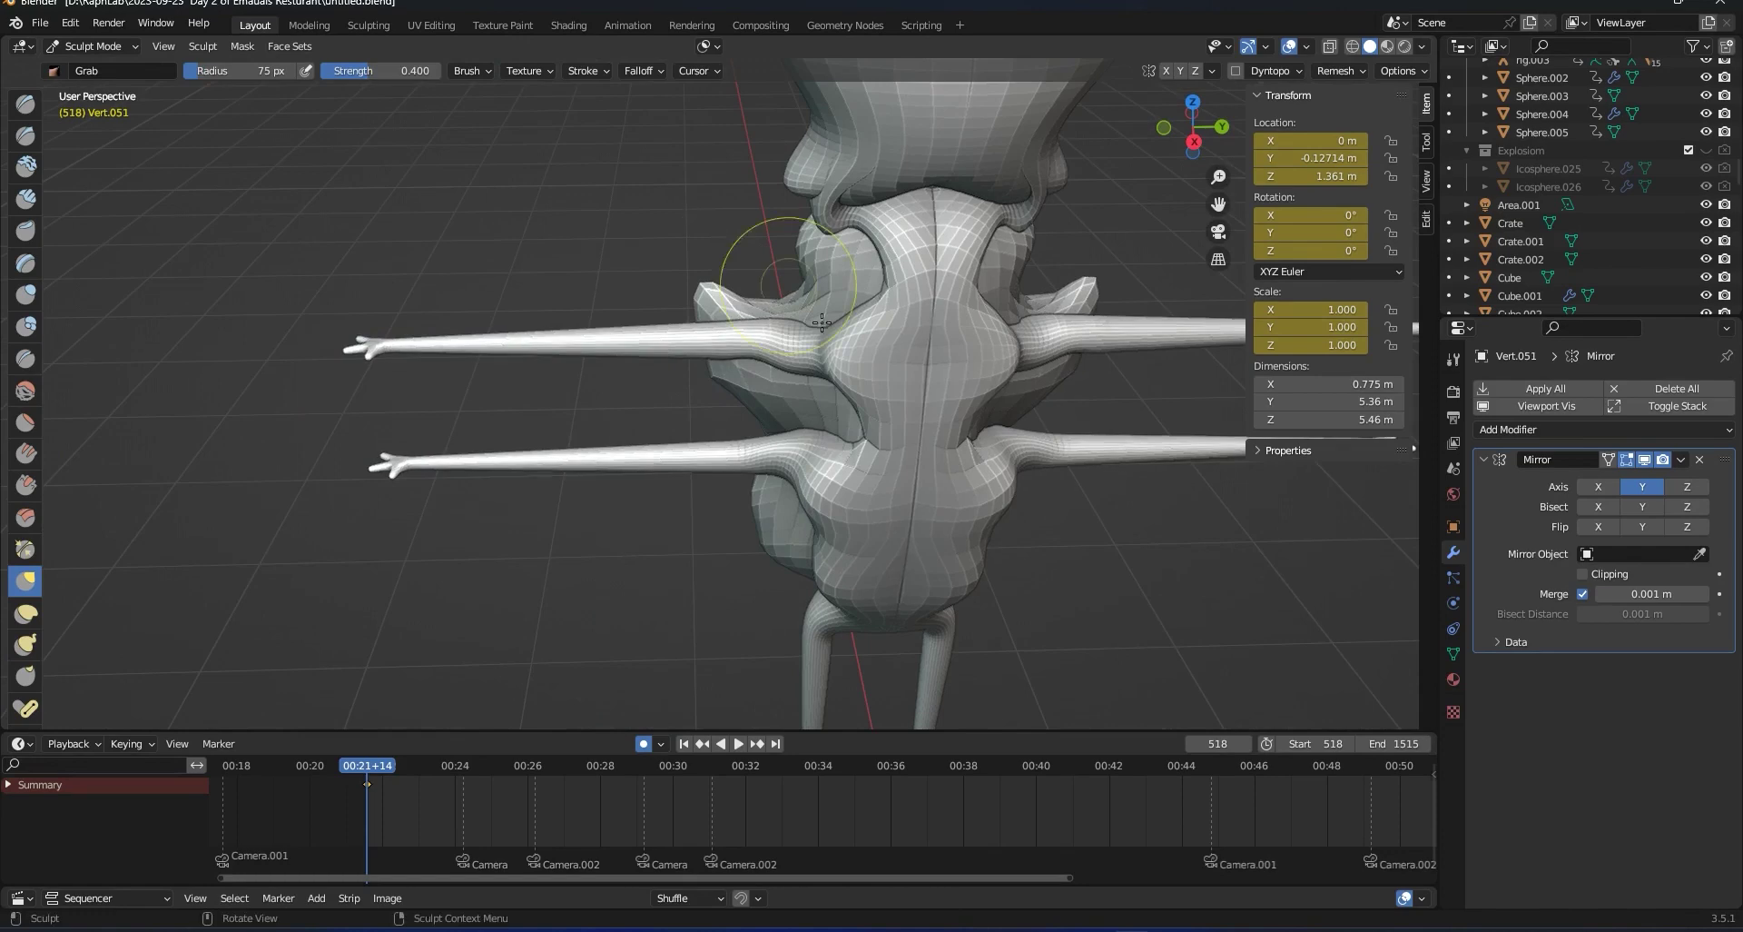
{"action": "middle_click_drag", "start_coordinate": [858, 627], "coordinate": [872, 545]}
{"action": "left_click_drag", "start_coordinate": [872, 544], "coordinate": [869, 485]}
{"action": "middle_click_drag", "start_coordinate": [878, 467], "coordinate": [903, 581]}
{"action": "left_click_drag", "start_coordinate": [902, 553], "coordinate": [906, 585]}
{"action": "mouse_move", "coordinate": [776, 362]}
{"action": "left_mouse_down"}
{"action": "mouse_move", "coordinate": [809, 366]}
{"action": "mouse_move", "coordinate": [740, 377]}
{"action": "left_mouse_up"}
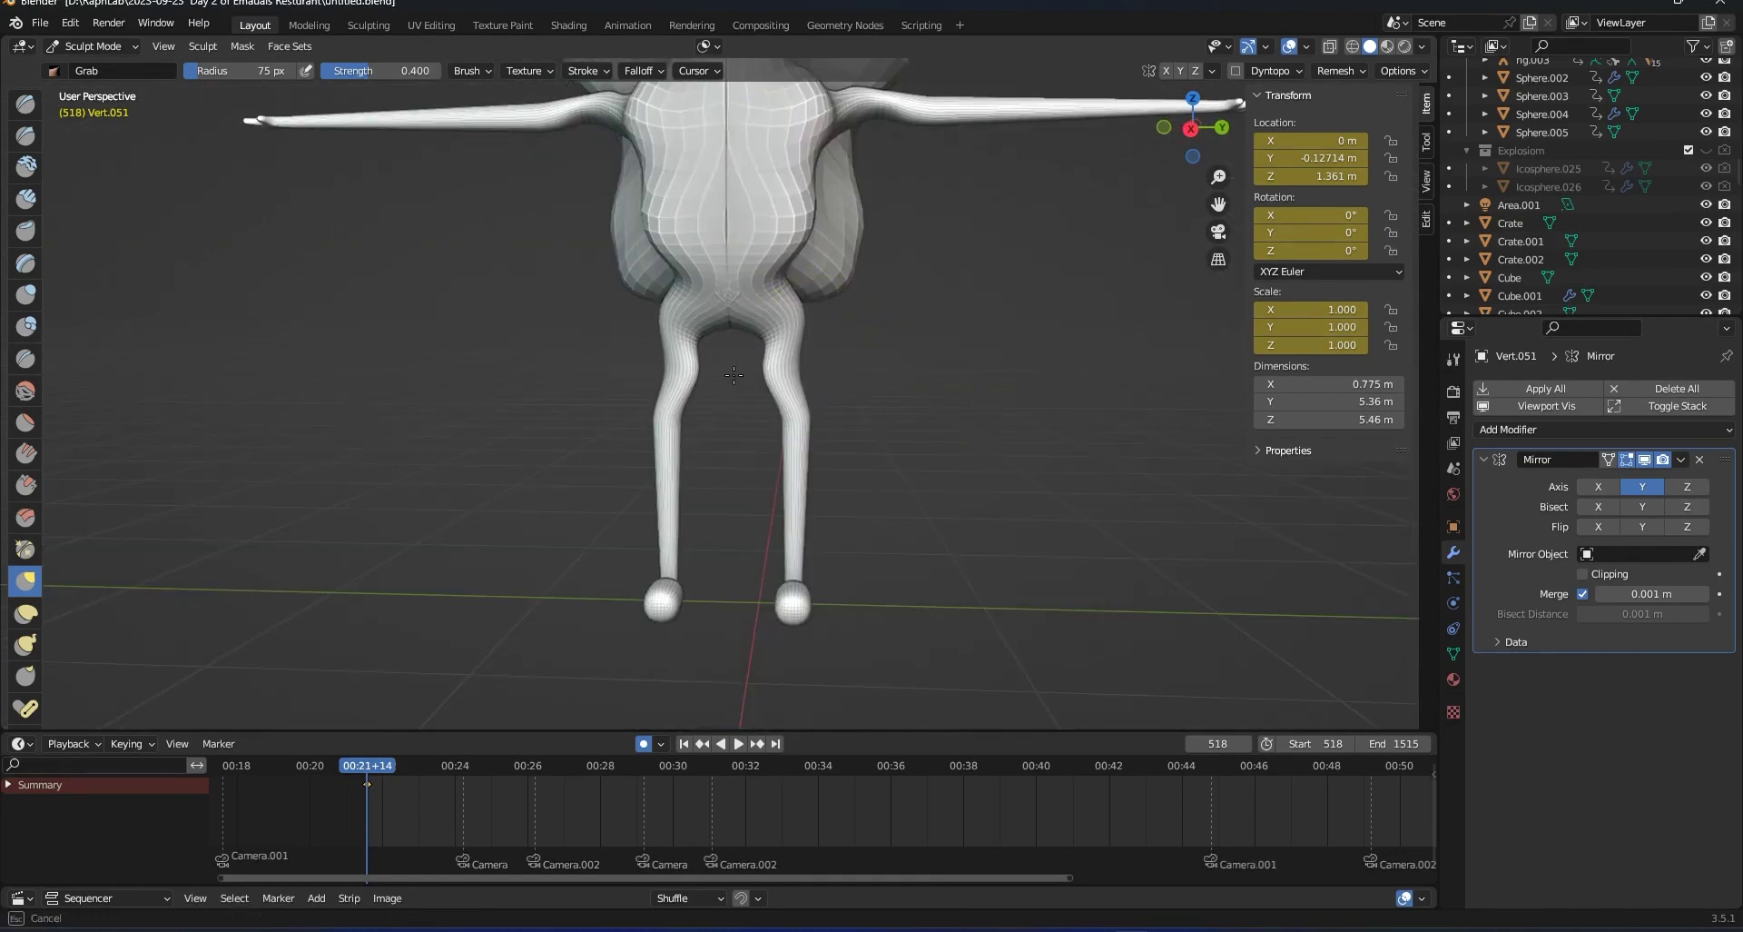
{"action": "left_click_drag", "start_coordinate": [786, 454], "coordinate": [772, 438]}
Add a Draw brush stroke of 35 px radius and 0.500 strength on the upper side of the head.
{"action": "middle_click_drag", "start_coordinate": [782, 440], "coordinate": [911, 444]}
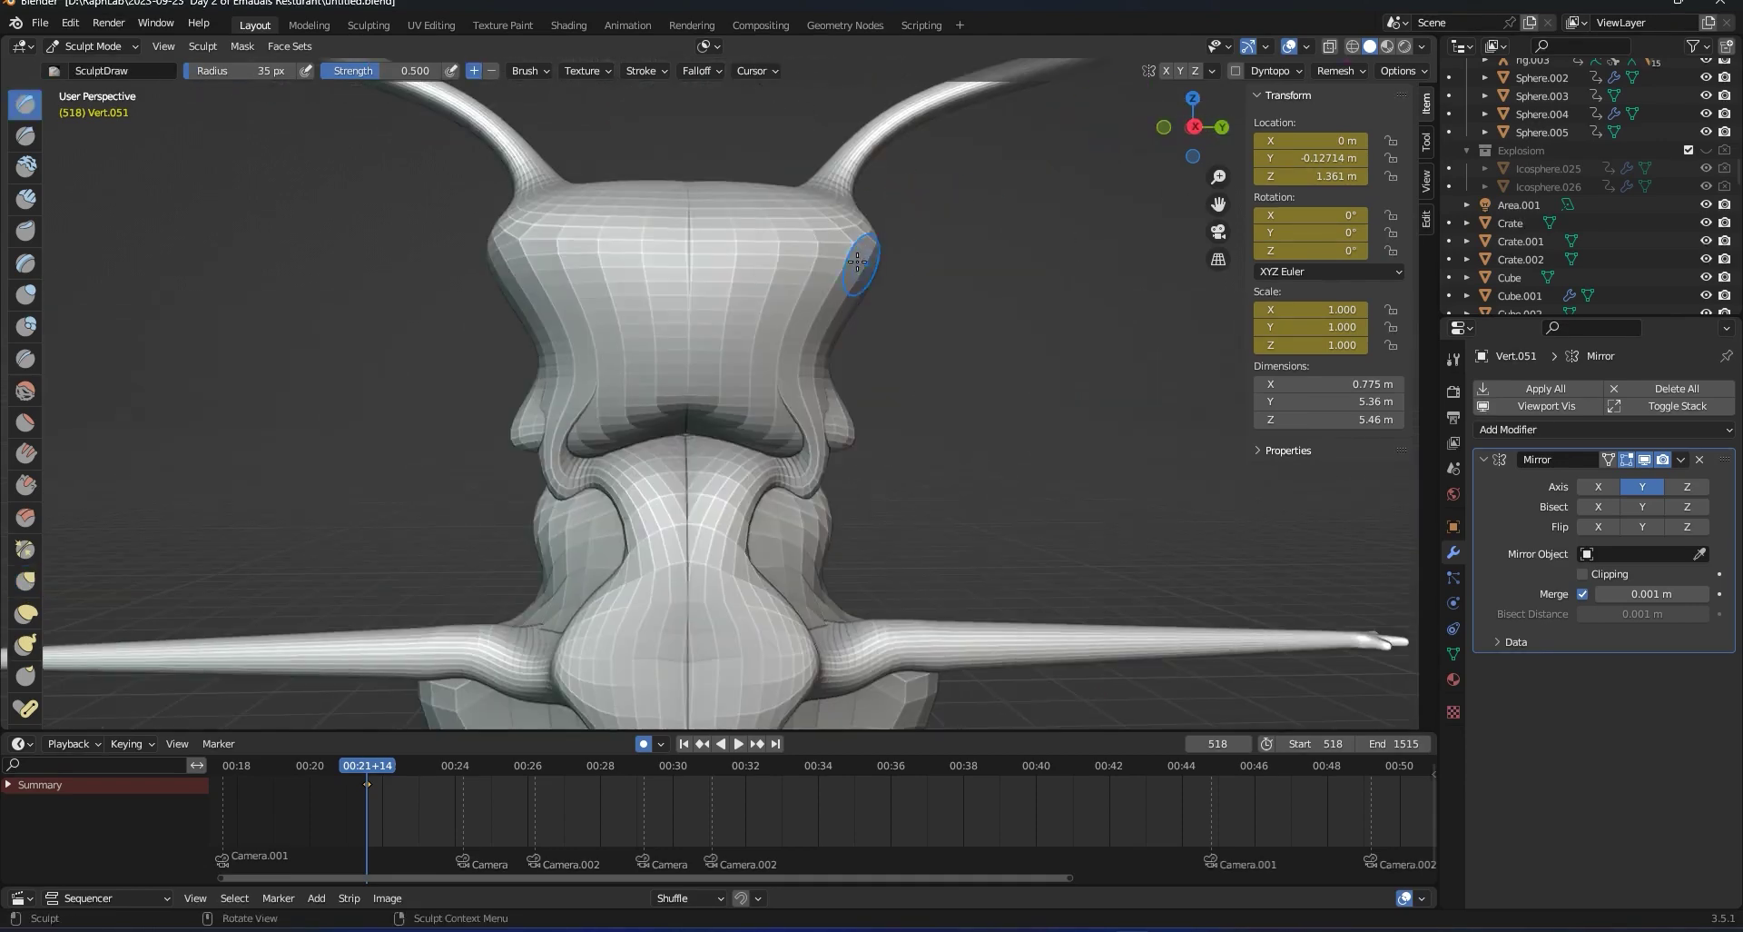
{"action": "left_click_drag", "start_coordinate": [861, 257], "coordinate": [854, 269]}
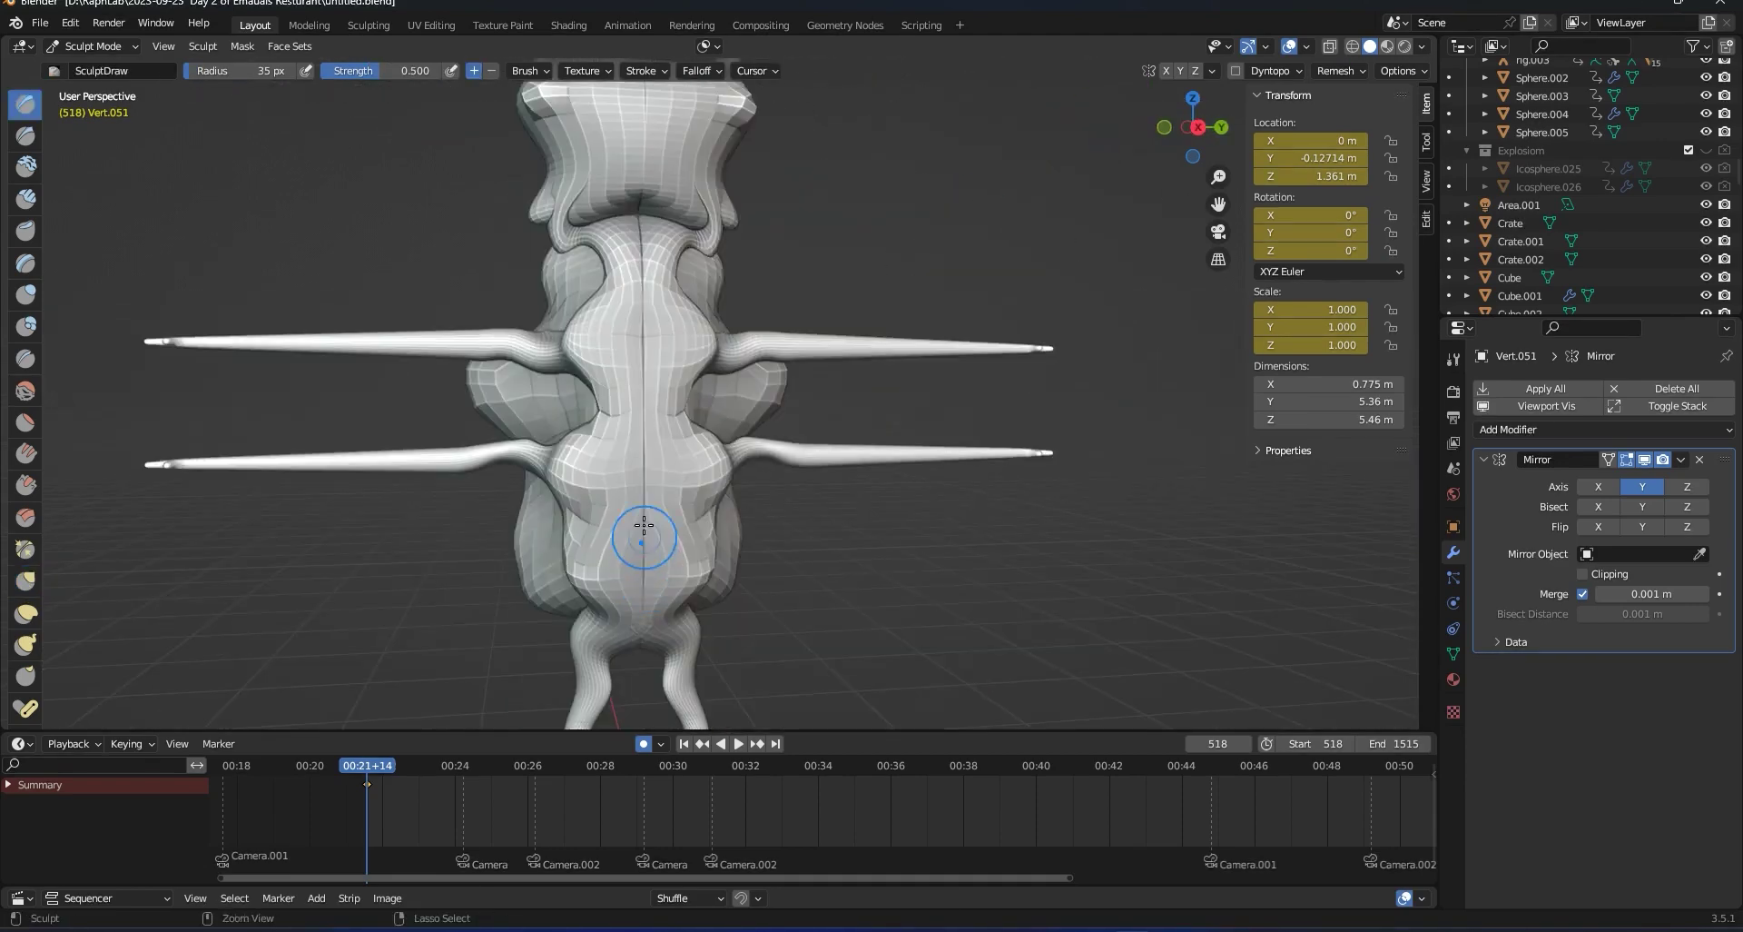
Run a Draw brush stroke of 35 px radius and 0.500 strength up the centre of the torso's front.
{"action": "mouse_move", "coordinate": [642, 536]}
{"action": "left_mouse_down"}
{"action": "mouse_move", "coordinate": [640, 313]}
{"action": "mouse_move", "coordinate": [640, 438]}
{"action": "left_mouse_up"}
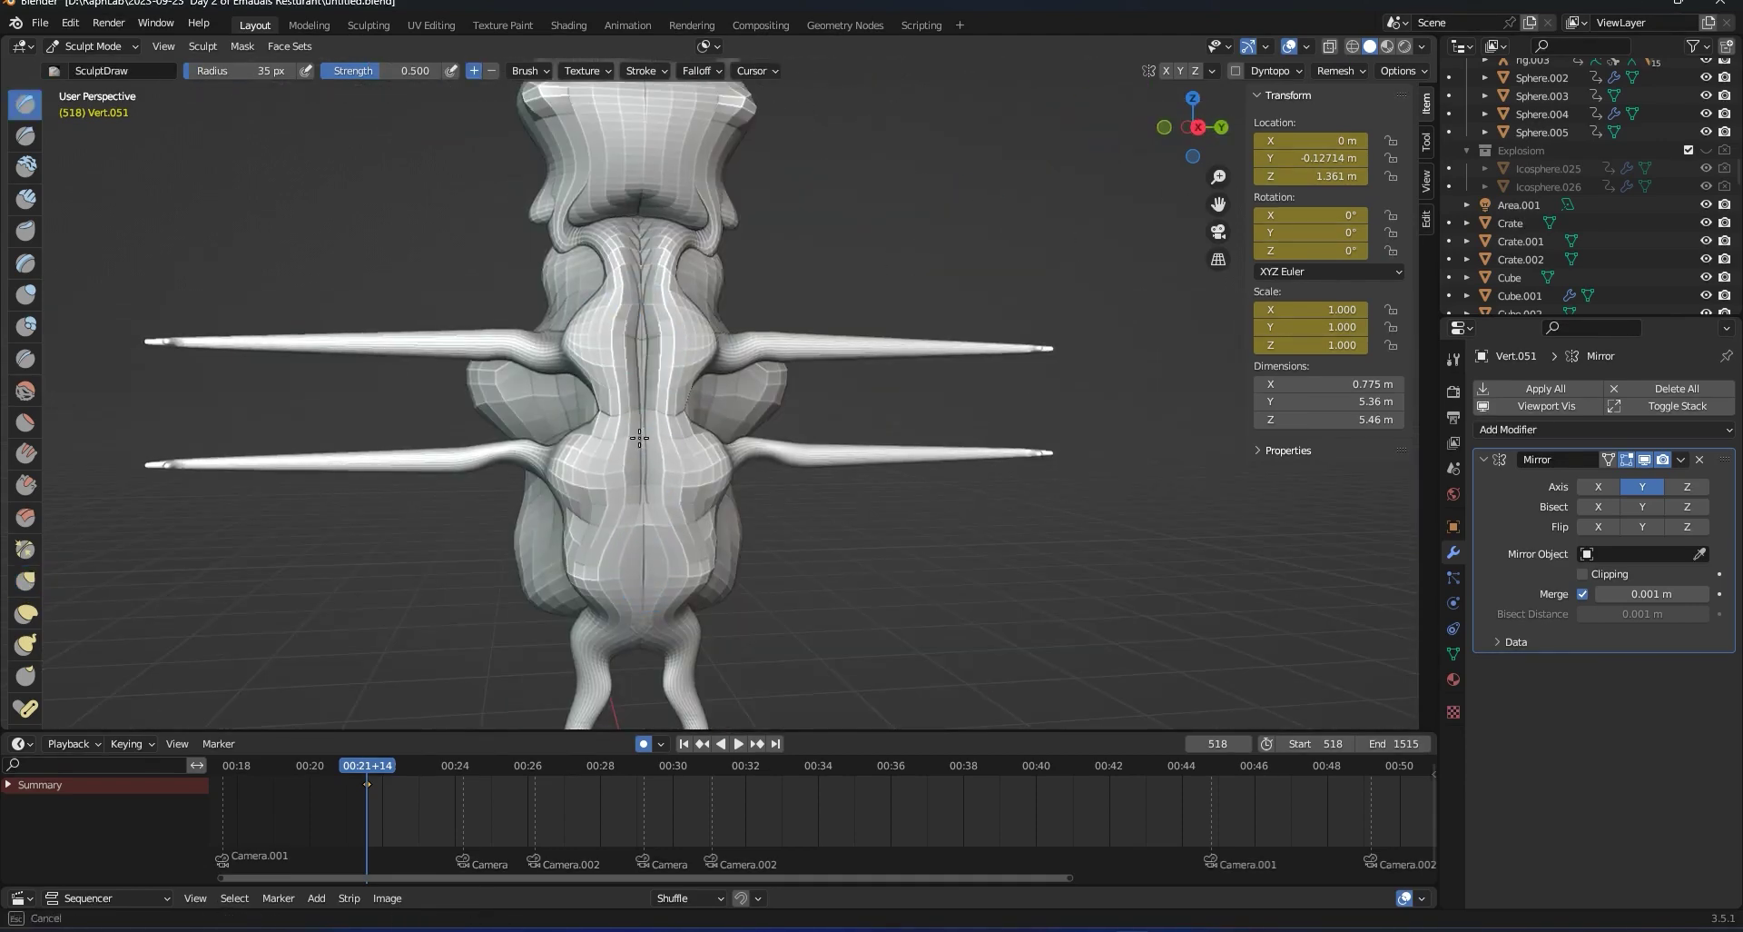
{"action": "middle_click_drag", "start_coordinate": [656, 389], "coordinate": [694, 404]}
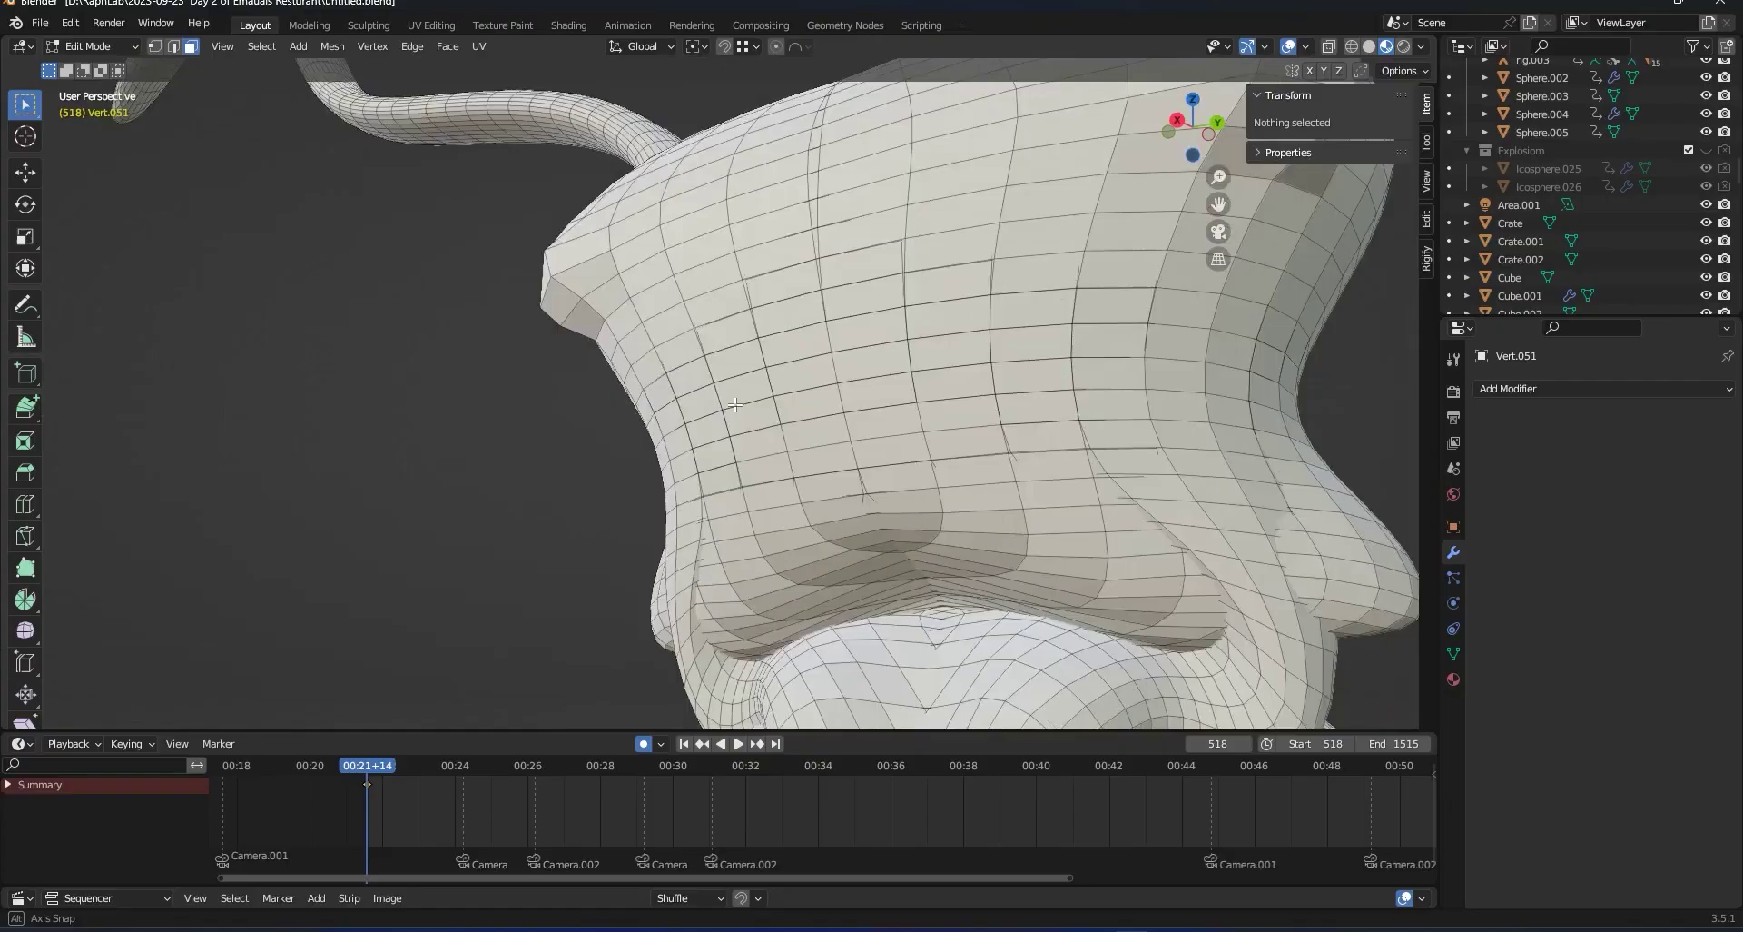
Delete a horizontal strip of four faces low on the front of the head to open a mouth slot.
{"action": "middle_click_drag", "start_coordinate": [676, 413], "coordinate": [850, 445]}
{"action": "left_click", "coordinate": [818, 462]}
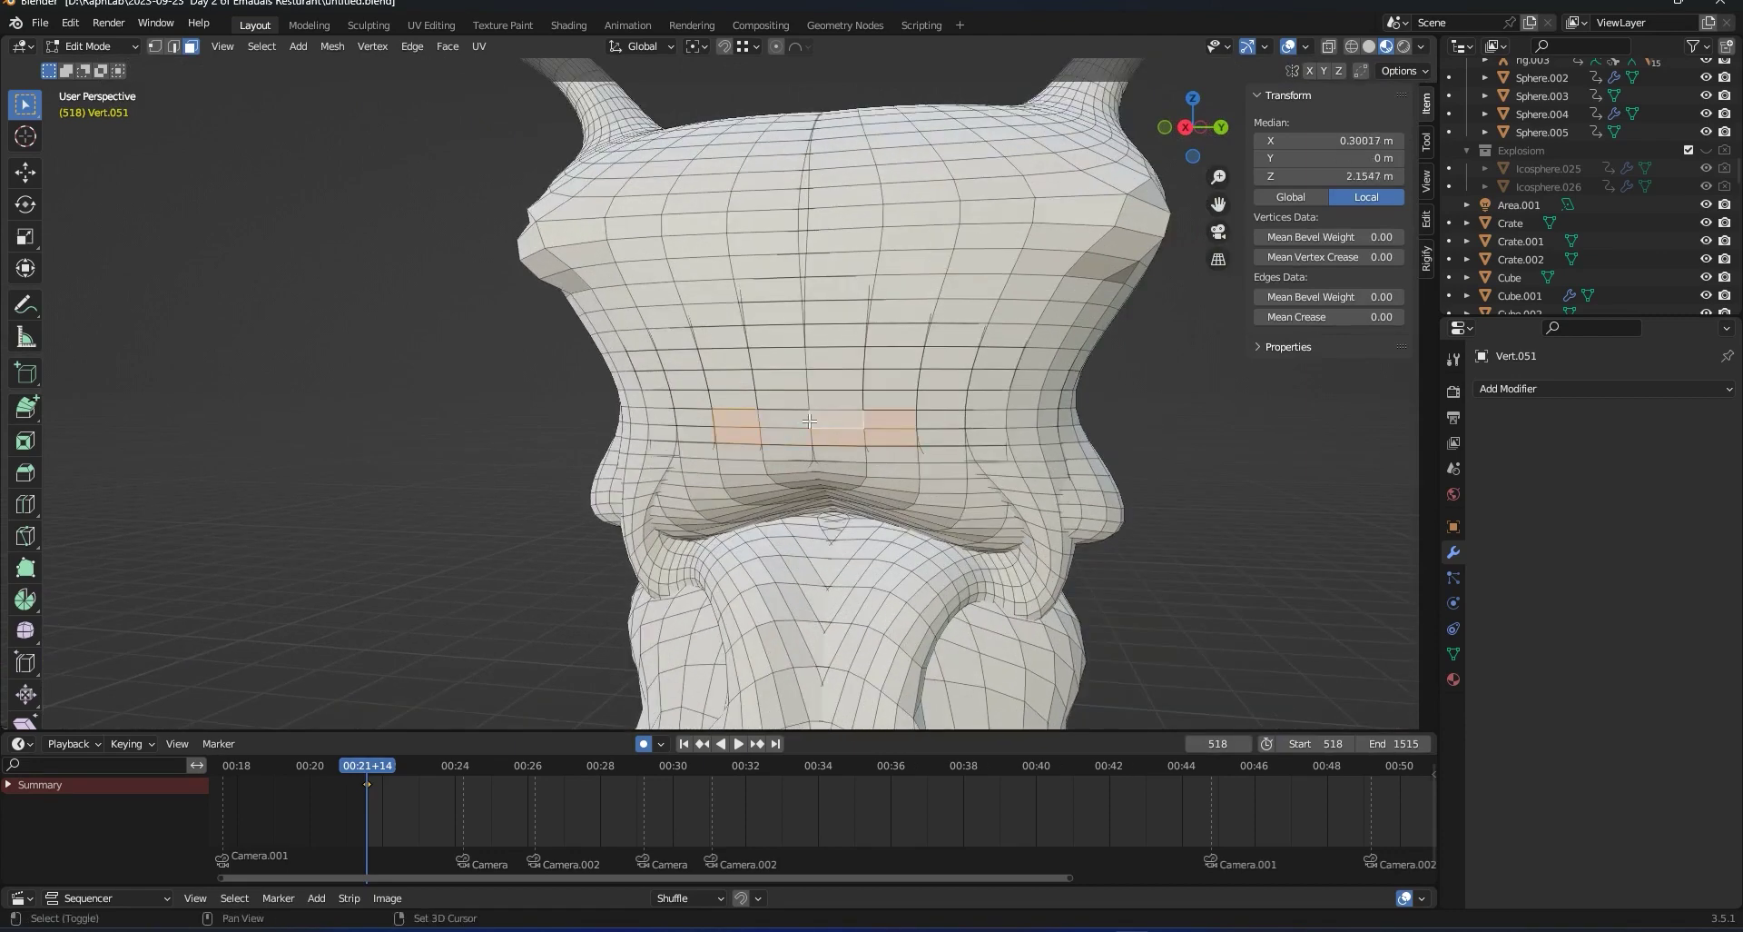
{"action": "key", "text": "x"}
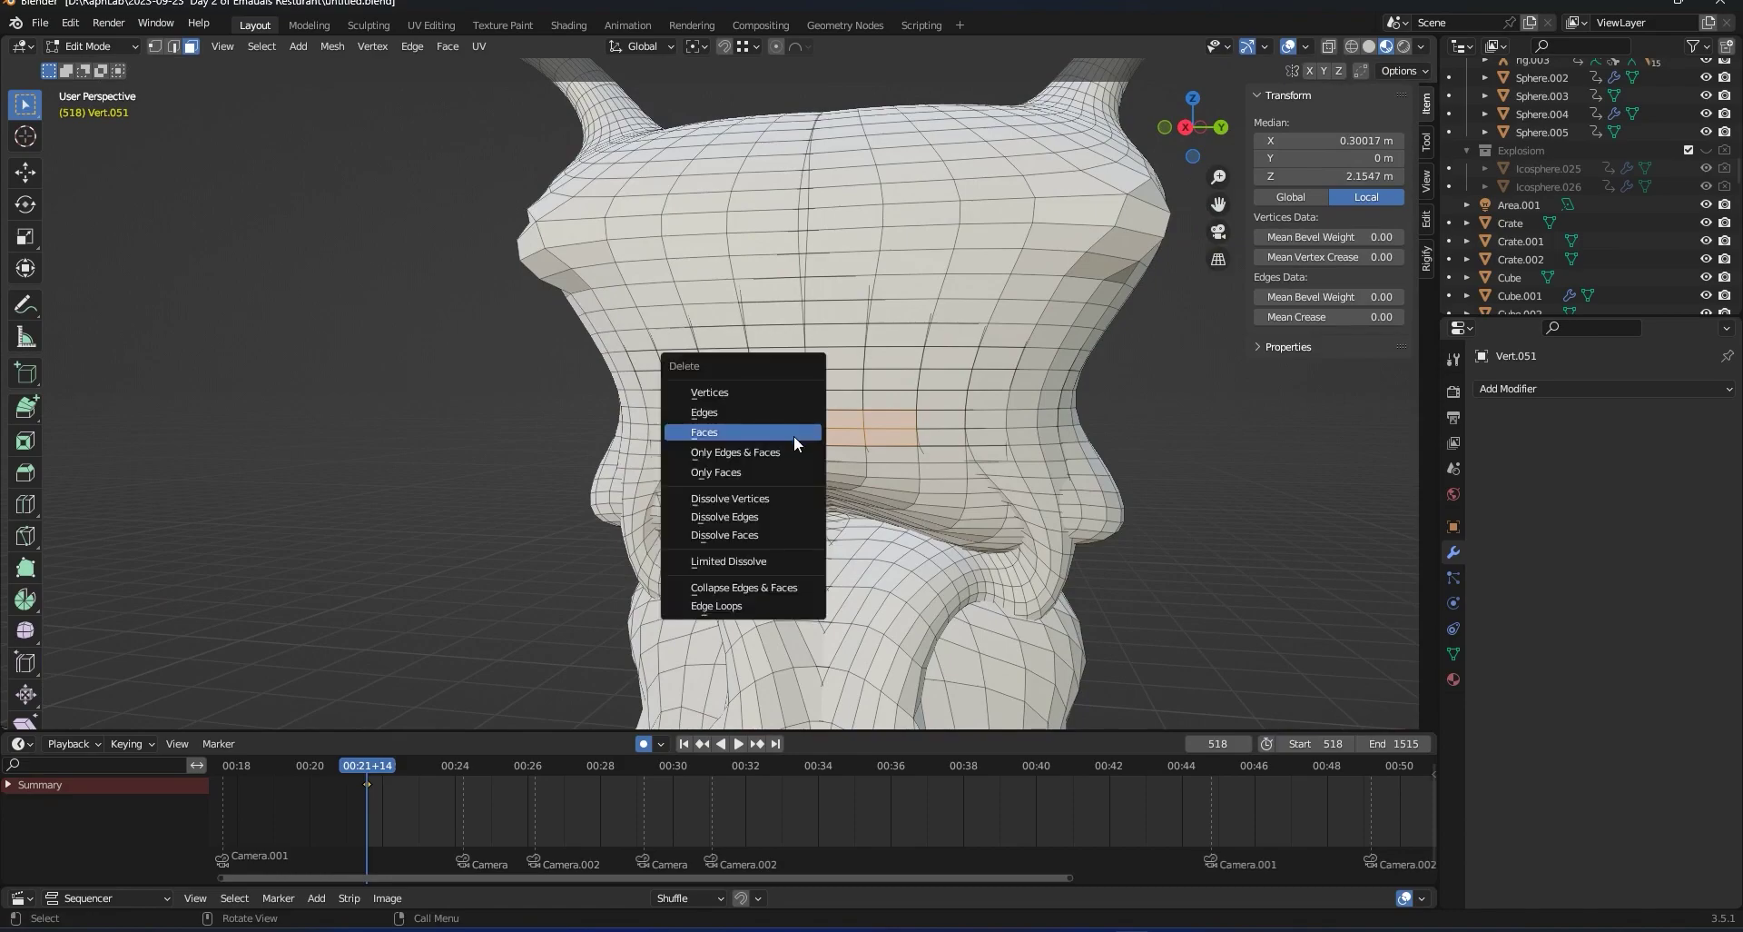
{"action": "left_click", "coordinate": [794, 434]}
{"action": "middle_click_drag", "start_coordinate": [793, 434], "coordinate": [967, 447]}
{"action": "middle_click_drag", "start_coordinate": [999, 532], "coordinate": [709, 554]}
{"action": "scroll", "coordinate": [849, 550], "scroll_direction": "up", "scroll_amount": 1}
{"action": "scroll", "coordinate": [709, 605], "scroll_direction": "up", "scroll_amount": 1}
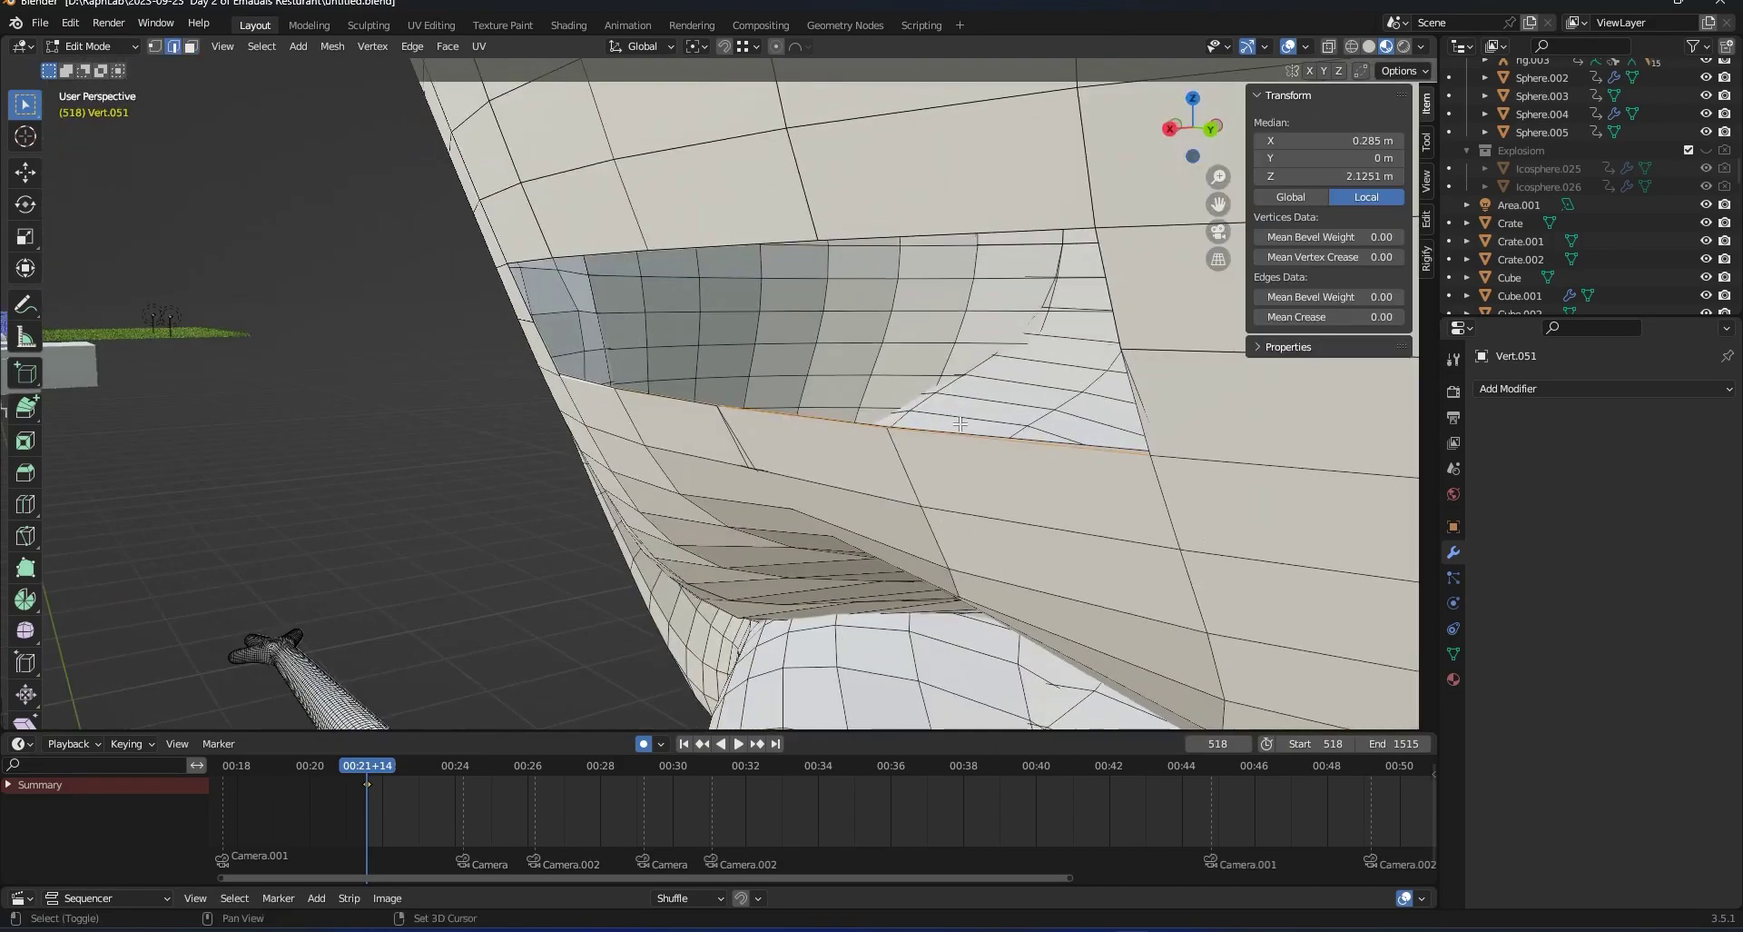
{"action": "scroll", "coordinate": [866, 553], "scroll_direction": "up", "scroll_amount": 4}
{"action": "scroll", "coordinate": [861, 553], "scroll_direction": "up", "scroll_amount": 2}
{"action": "scroll", "coordinate": [851, 558], "scroll_direction": "down", "scroll_amount": 5}
{"action": "middle_click_drag", "start_coordinate": [849, 565], "coordinate": [581, 543]}
{"action": "scroll", "coordinate": [543, 538], "scroll_direction": "up", "scroll_amount": 5}
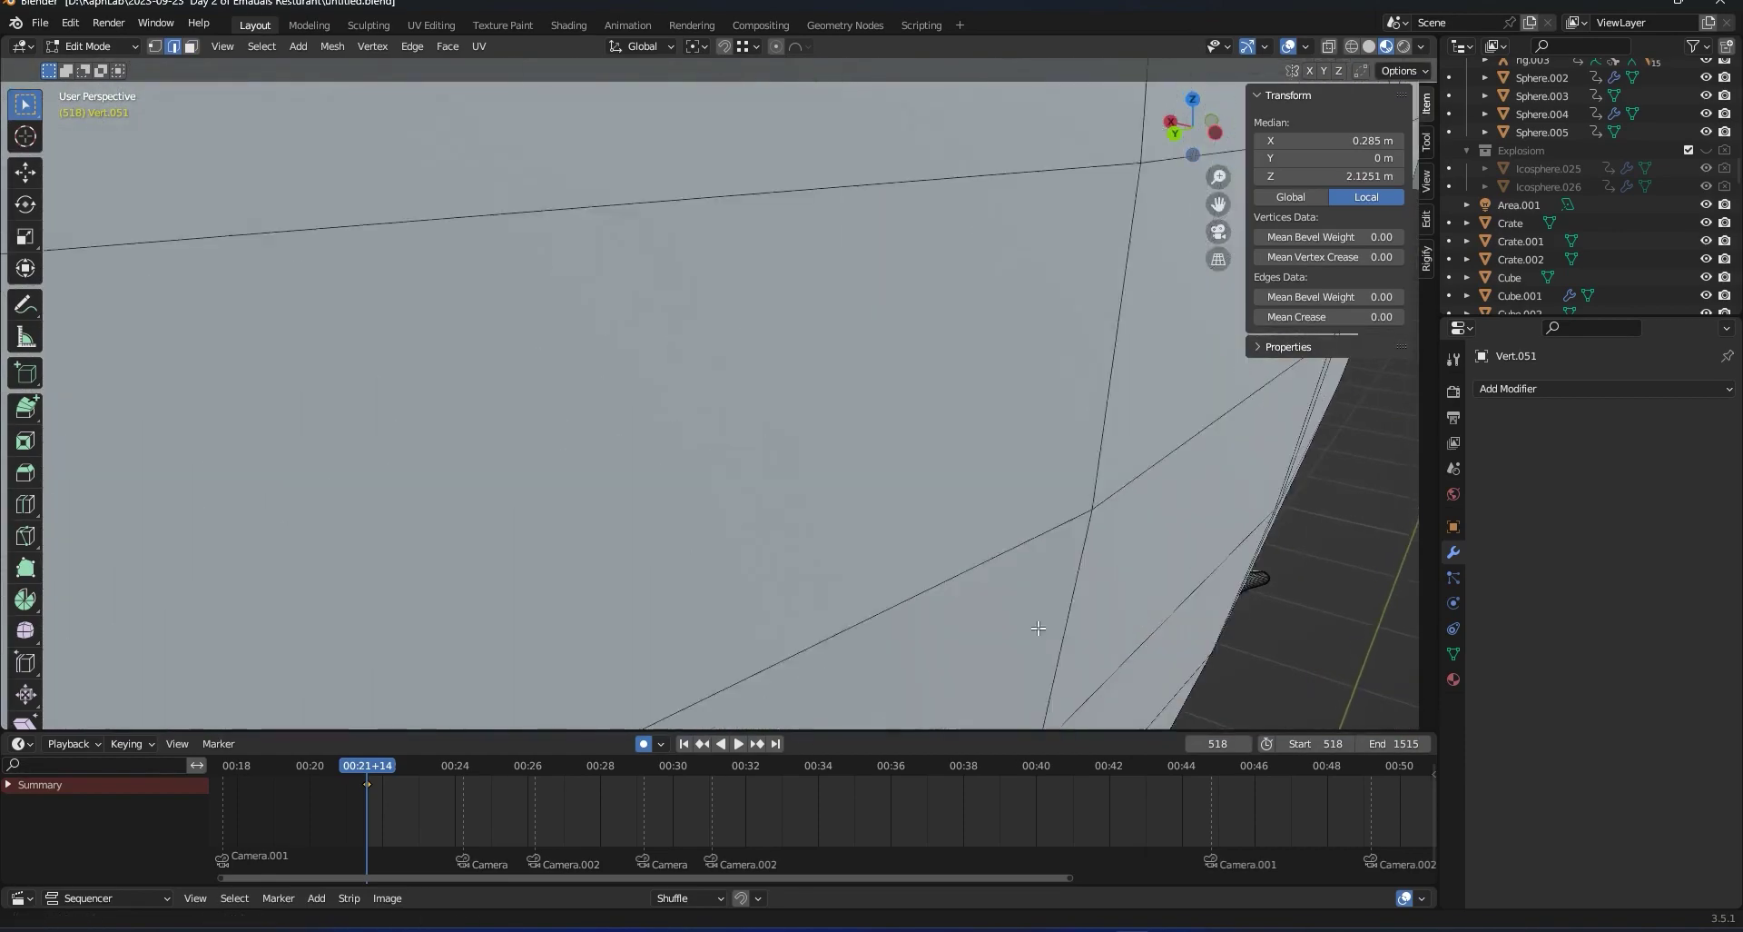
{"action": "scroll", "coordinate": [558, 527], "scroll_direction": "up", "scroll_amount": 4}
{"action": "scroll", "coordinate": [580, 518], "scroll_direction": "down", "scroll_amount": 6}
{"action": "middle_click_drag", "start_coordinate": [444, 487], "coordinate": [383, 480]}
{"action": "scroll", "coordinate": [383, 479], "scroll_direction": "up", "scroll_amount": 1}
{"action": "scroll", "coordinate": [386, 481], "scroll_direction": "up", "scroll_amount": 3}
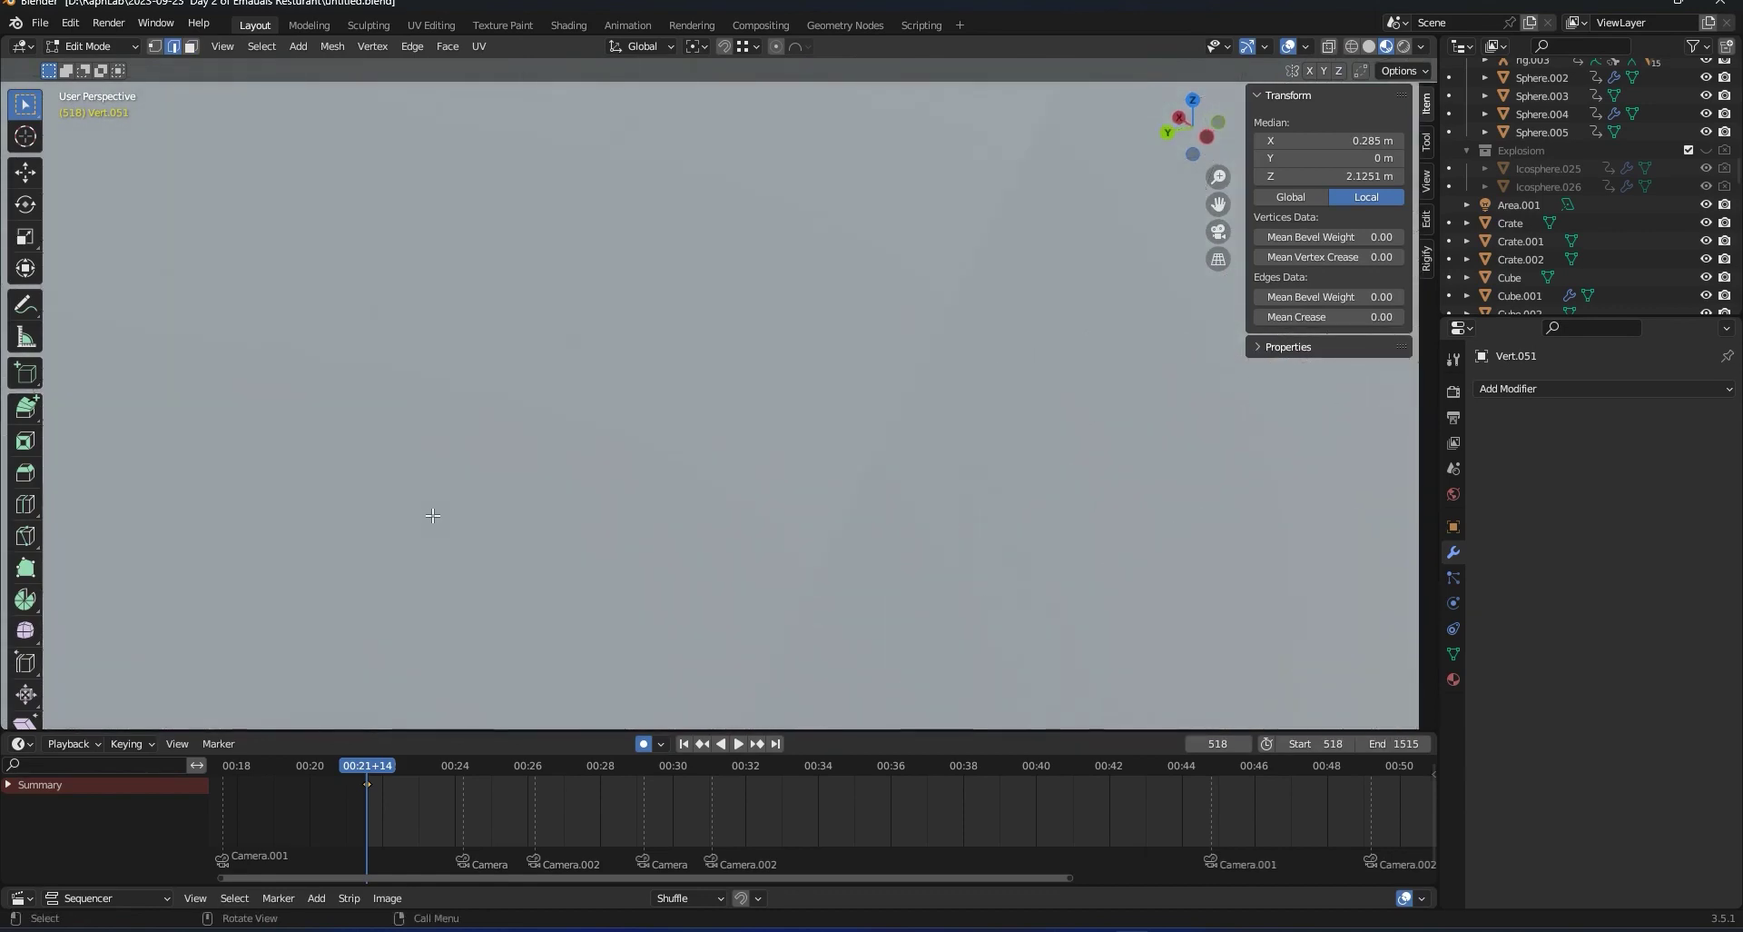
{"action": "scroll", "coordinate": [426, 497], "scroll_direction": "down", "scroll_amount": 5}
{"action": "middle_click_drag", "start_coordinate": [434, 500], "coordinate": [949, 448], "text": "shift"}
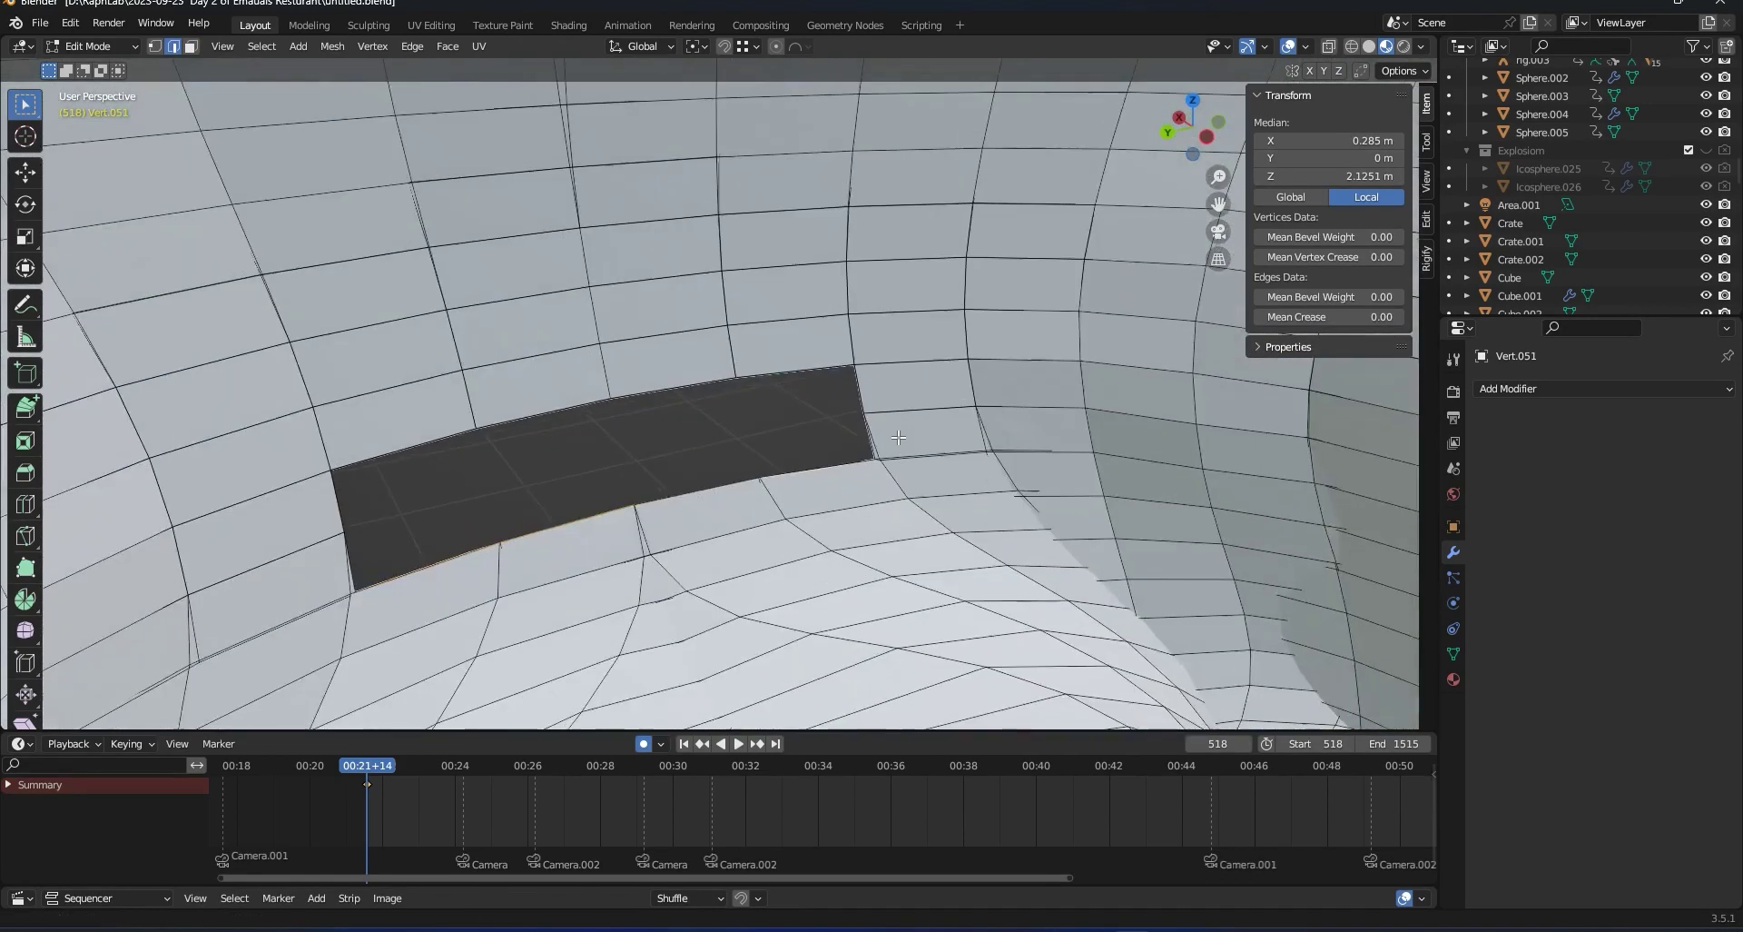
{"action": "scroll", "coordinate": [708, 402], "scroll_direction": "up", "scroll_amount": 3}
{"action": "left_click", "coordinate": [700, 384]}
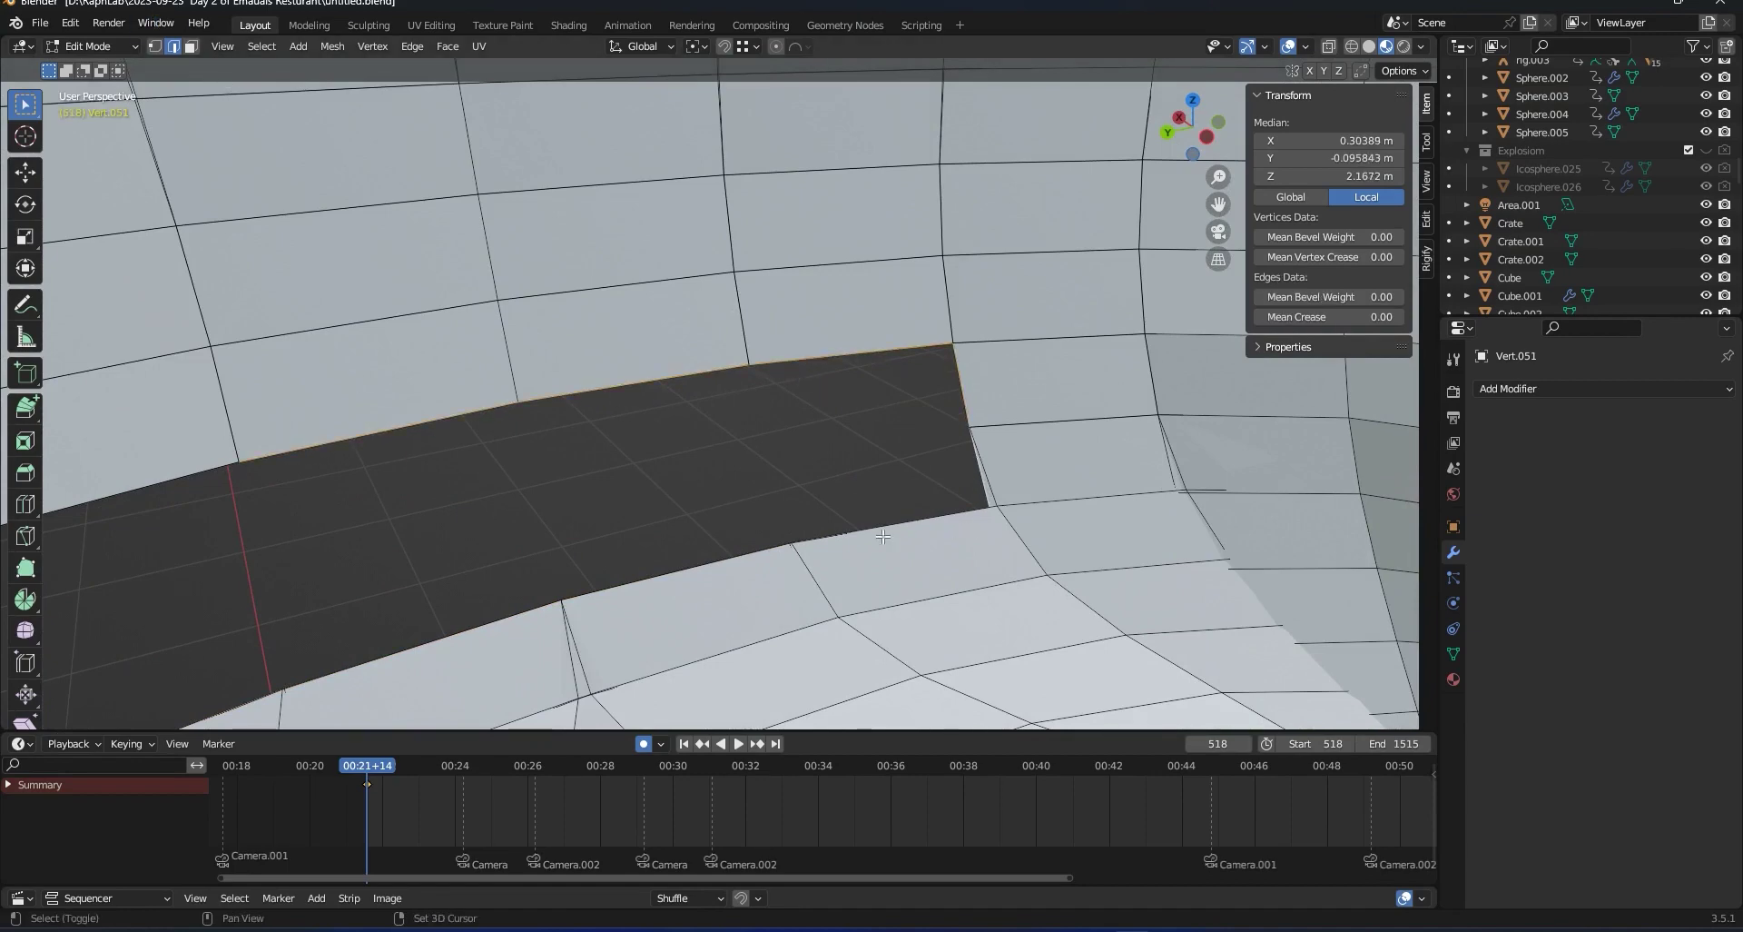
{"action": "middle_click_drag", "start_coordinate": [883, 537], "coordinate": [814, 542]}
{"action": "middle_click_drag", "start_coordinate": [889, 583], "coordinate": [935, 636]}
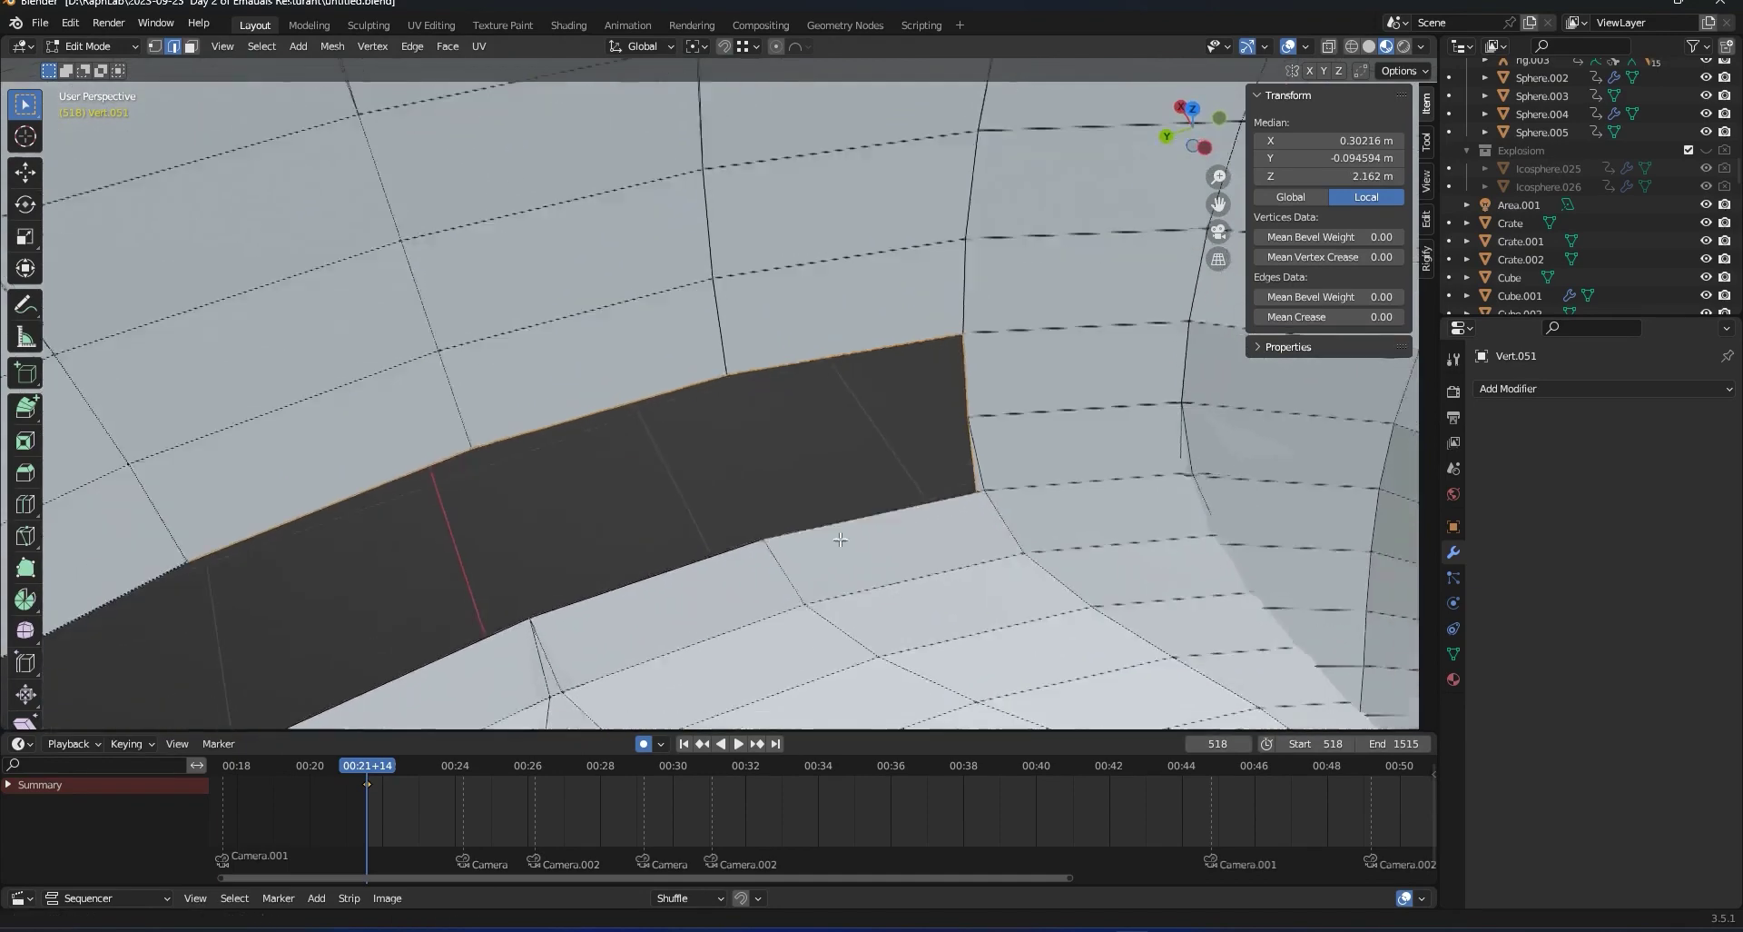
{"action": "scroll", "coordinate": [814, 503], "scroll_direction": "up", "scroll_amount": 5}
Select all edges around the mouth opening and extrude them about 0.05 m inward along the X axis.
{"action": "left_click", "coordinate": [853, 577]}
{"action": "scroll", "coordinate": [568, 601], "scroll_direction": "down", "scroll_amount": 1}
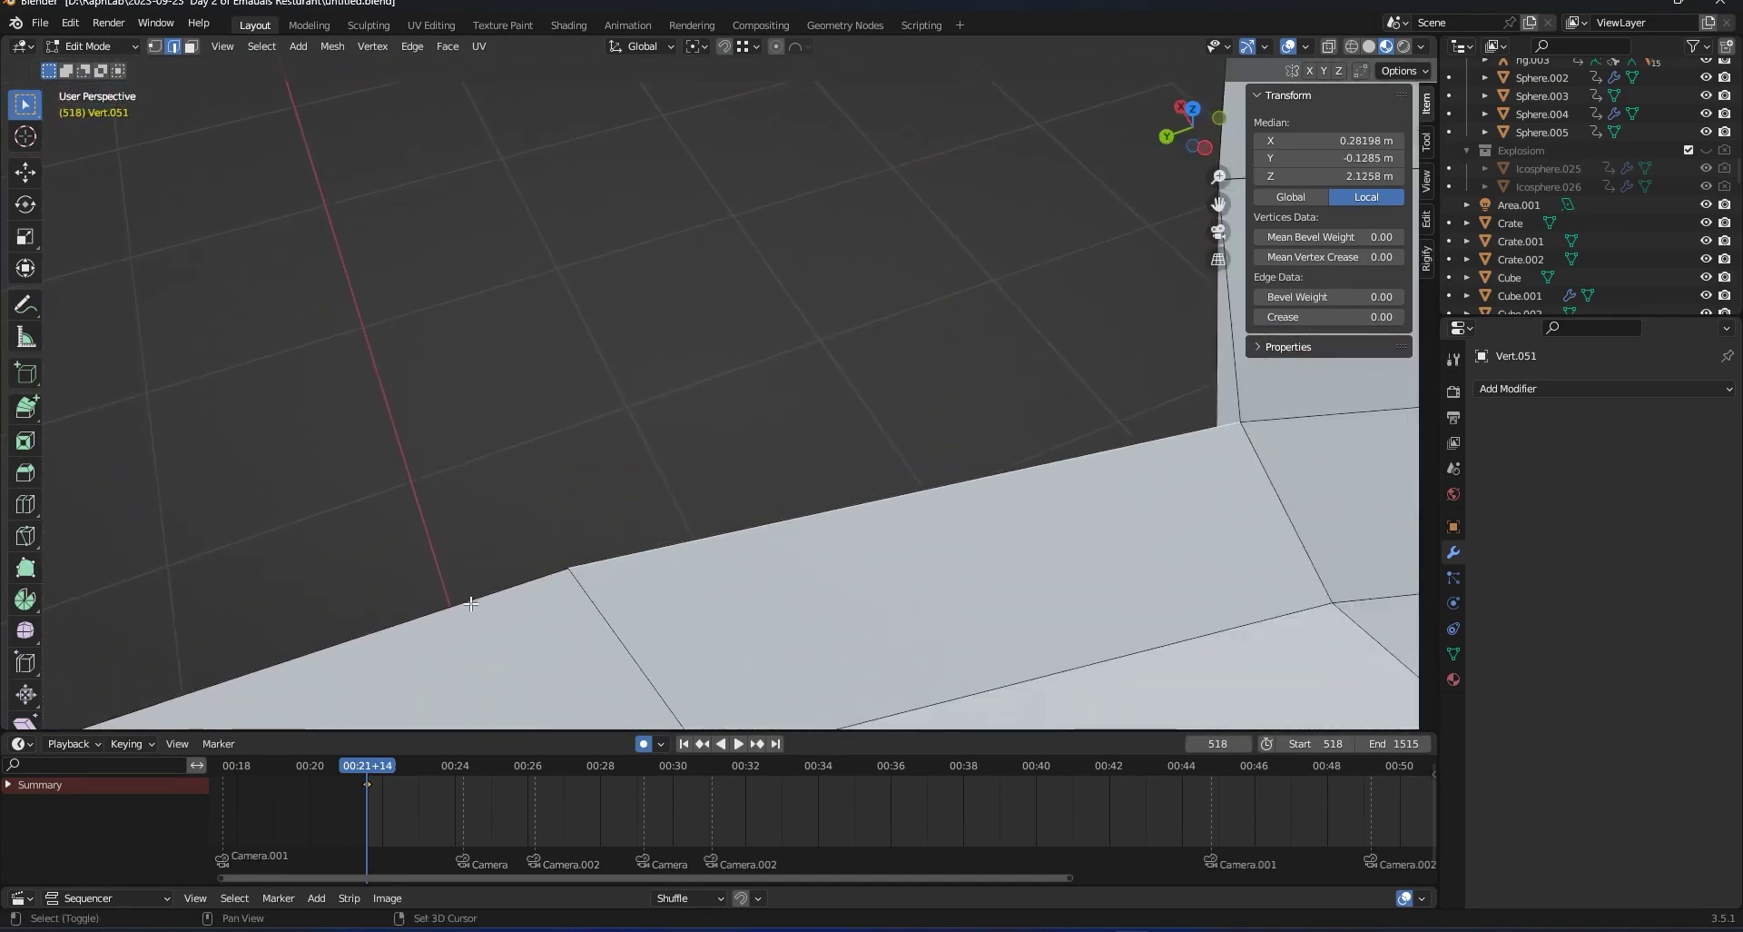
{"action": "left_click", "coordinate": [454, 618], "text": "shift"}
{"action": "scroll", "coordinate": [451, 626], "scroll_direction": "down", "scroll_amount": 3}
{"action": "middle_click_drag", "start_coordinate": [391, 595], "coordinate": [850, 434], "text": "shift"}
{"action": "middle_click_drag", "start_coordinate": [570, 597], "coordinate": [284, 602]}
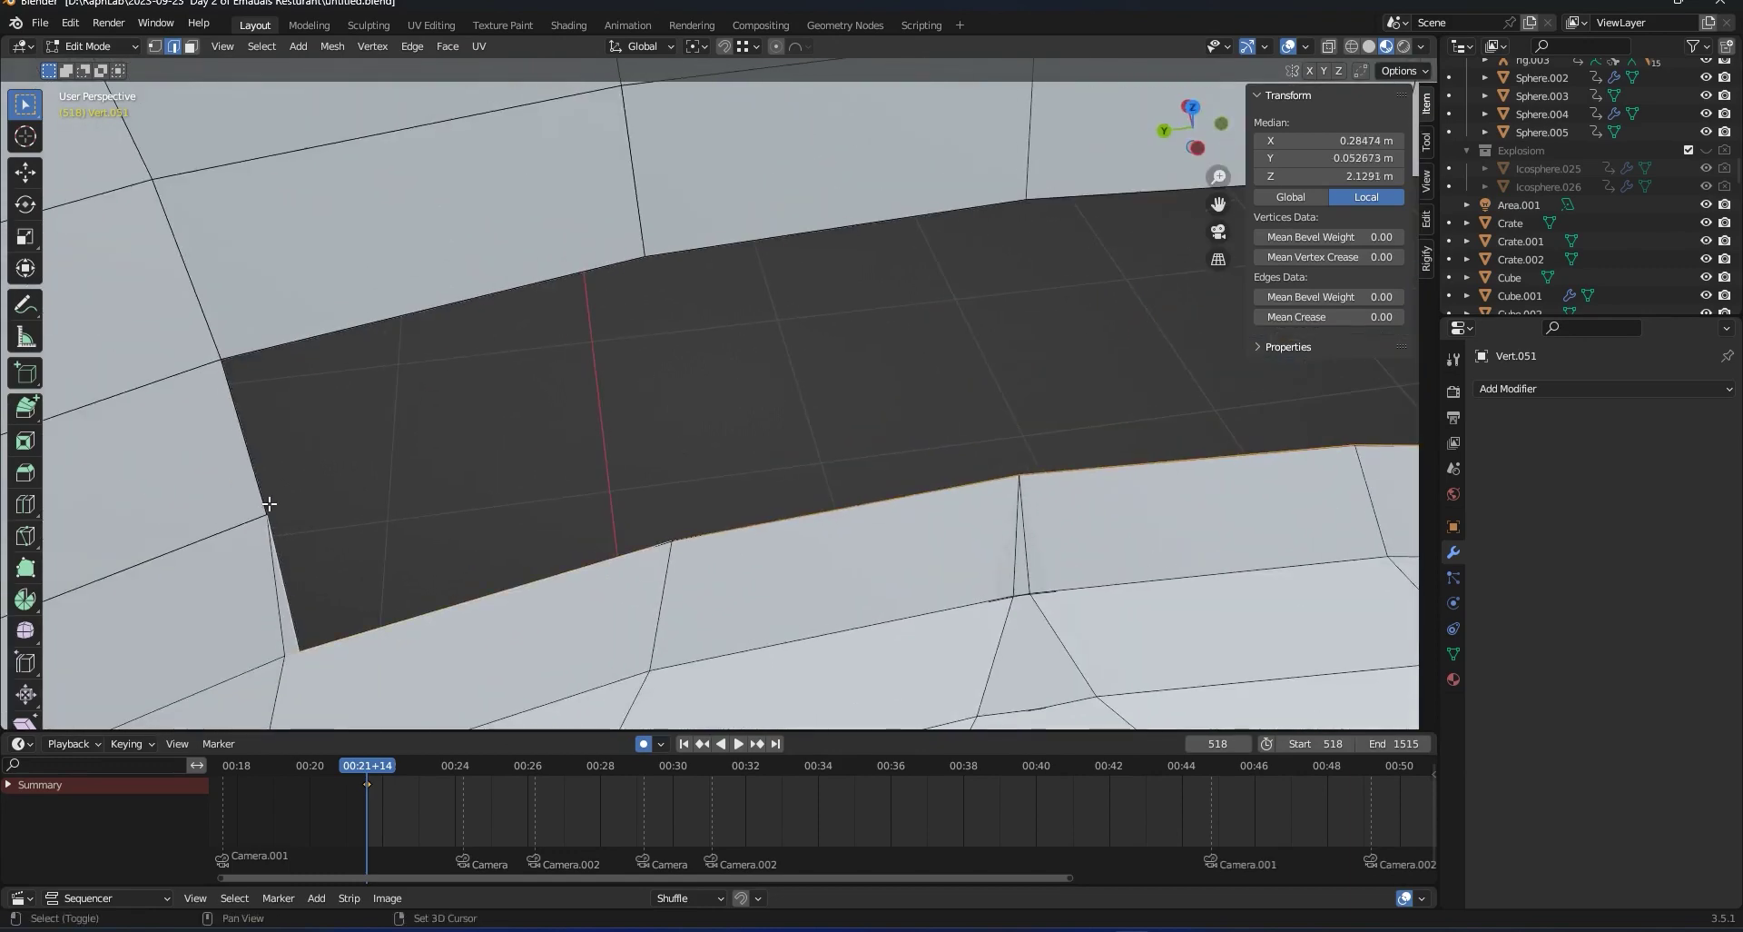
{"action": "scroll", "coordinate": [273, 472], "scroll_direction": "up", "scroll_amount": 2}
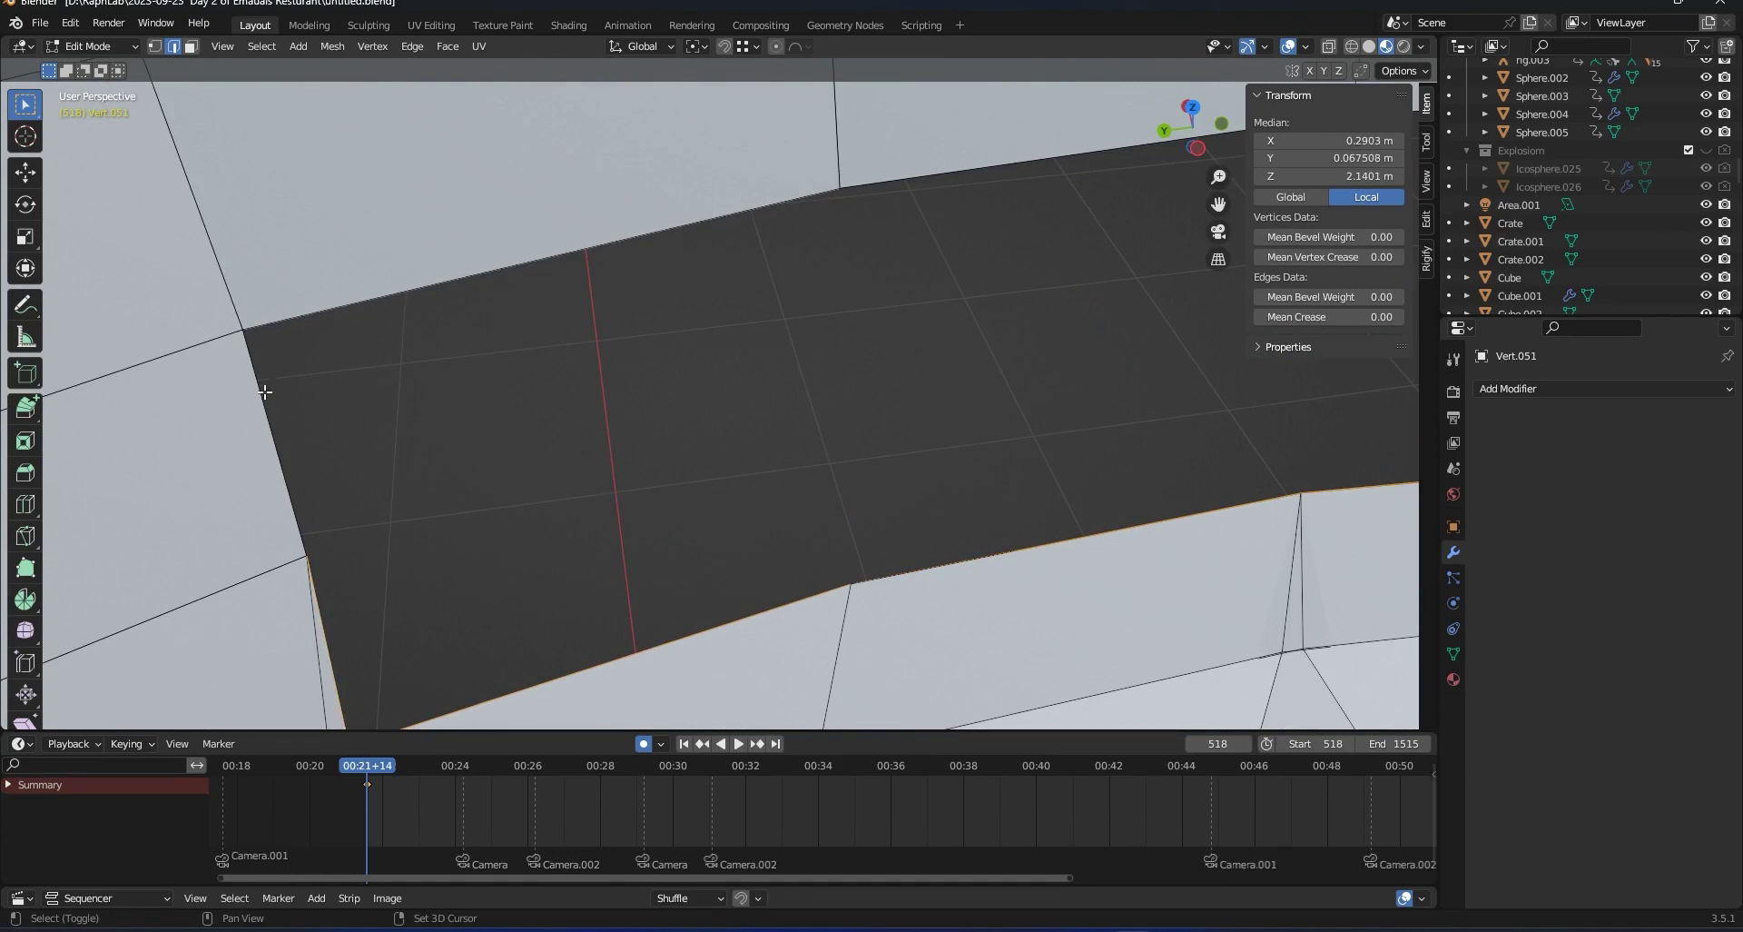
{"action": "left_click", "coordinate": [900, 184], "text": "shift"}
{"action": "scroll", "coordinate": [962, 304], "scroll_direction": "down", "scroll_amount": 1}
{"action": "middle_click_drag", "start_coordinate": [962, 304], "coordinate": [827, 315], "text": "shift"}
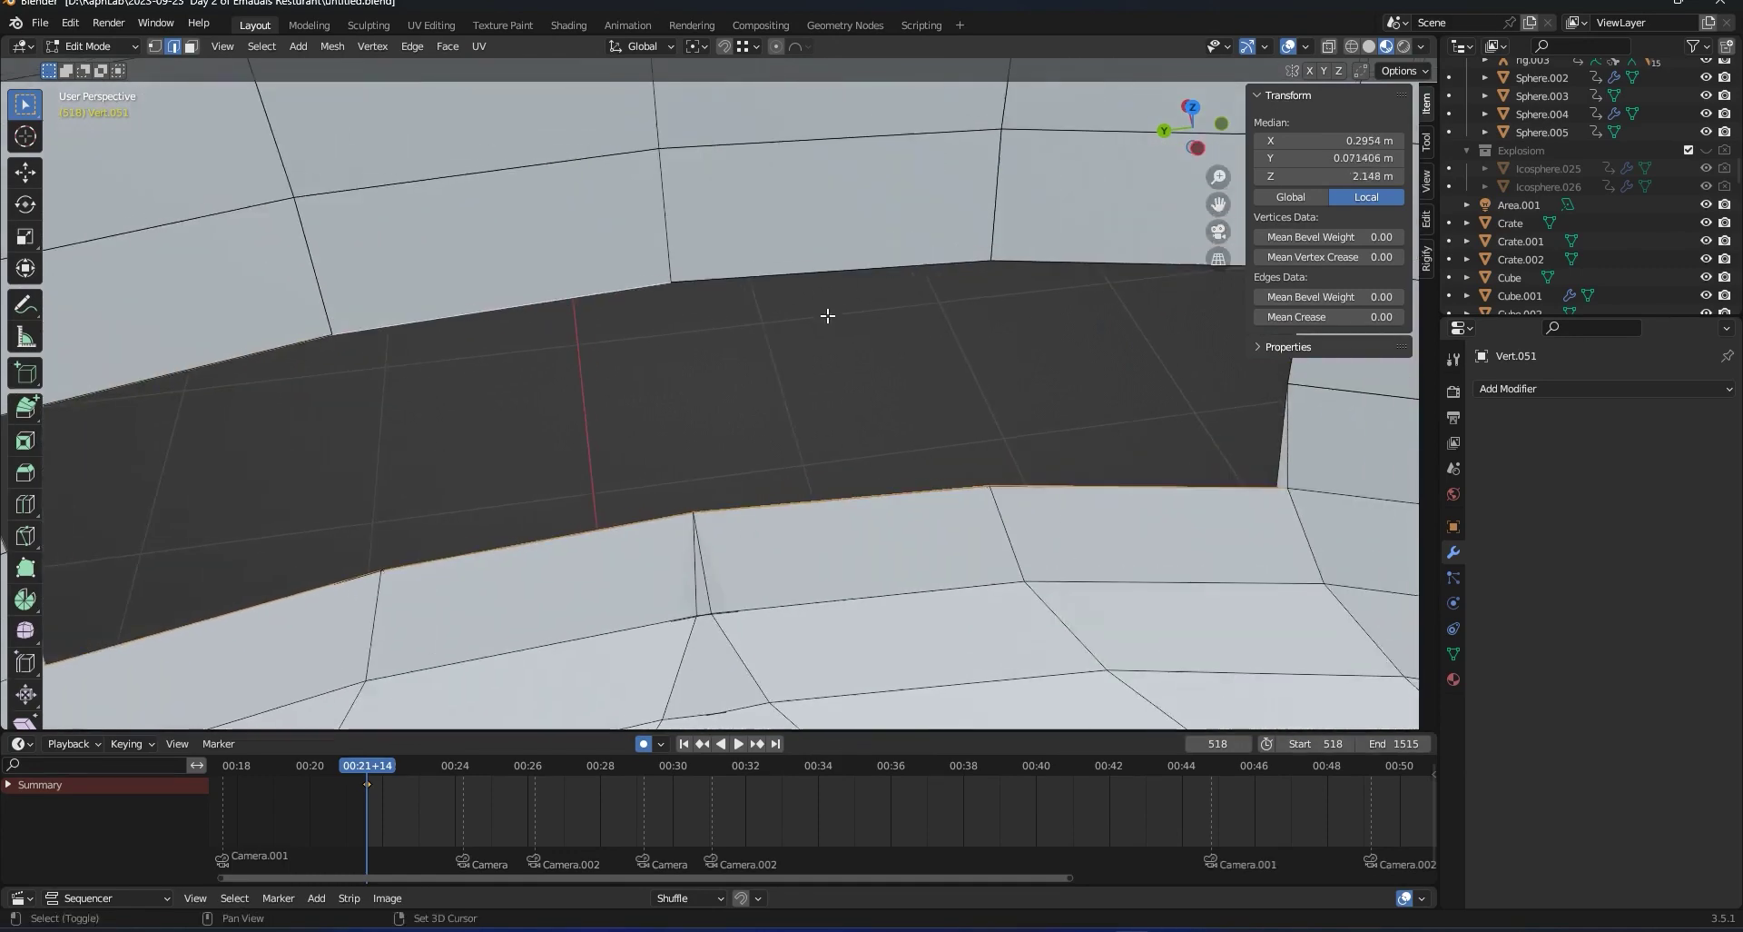
{"action": "left_click", "coordinate": [1052, 261], "text": "shift"}
{"action": "scroll", "coordinate": [615, 401], "scroll_direction": "down", "scroll_amount": 2}
{"action": "scroll", "coordinate": [885, 457], "scroll_direction": "up", "scroll_amount": 3}
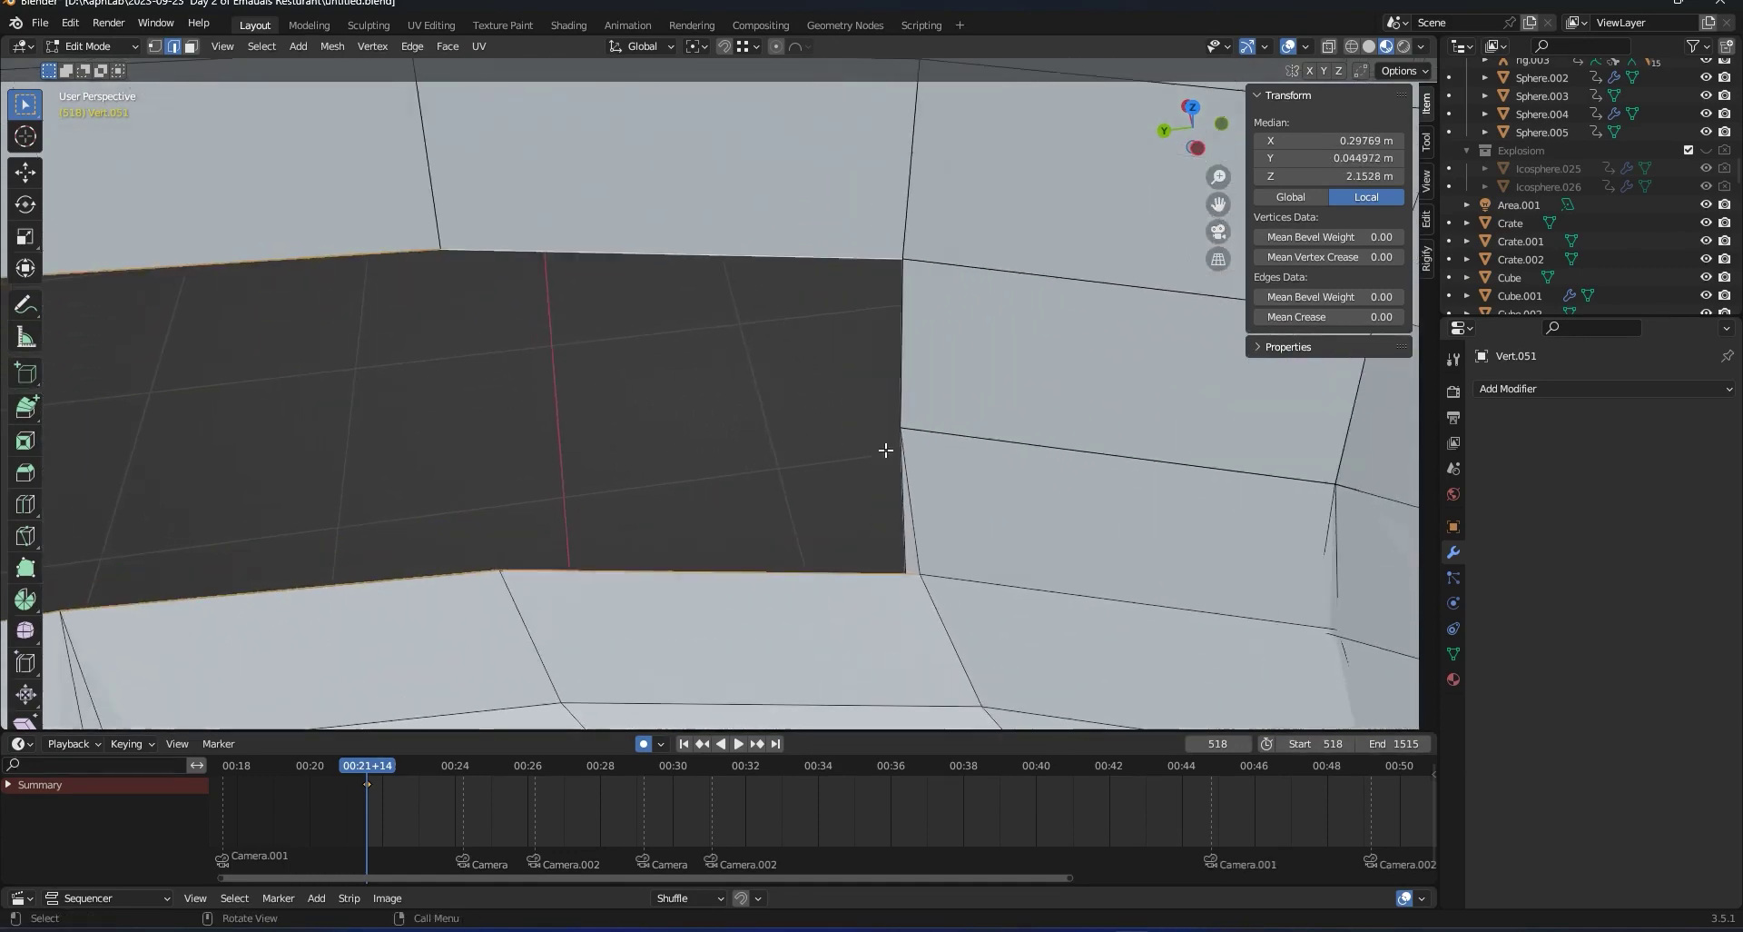
{"action": "left_click", "coordinate": [897, 415], "text": "shift"}
{"action": "scroll", "coordinate": [810, 485], "scroll_direction": "down", "scroll_amount": 3}
{"action": "key", "text": "e"}
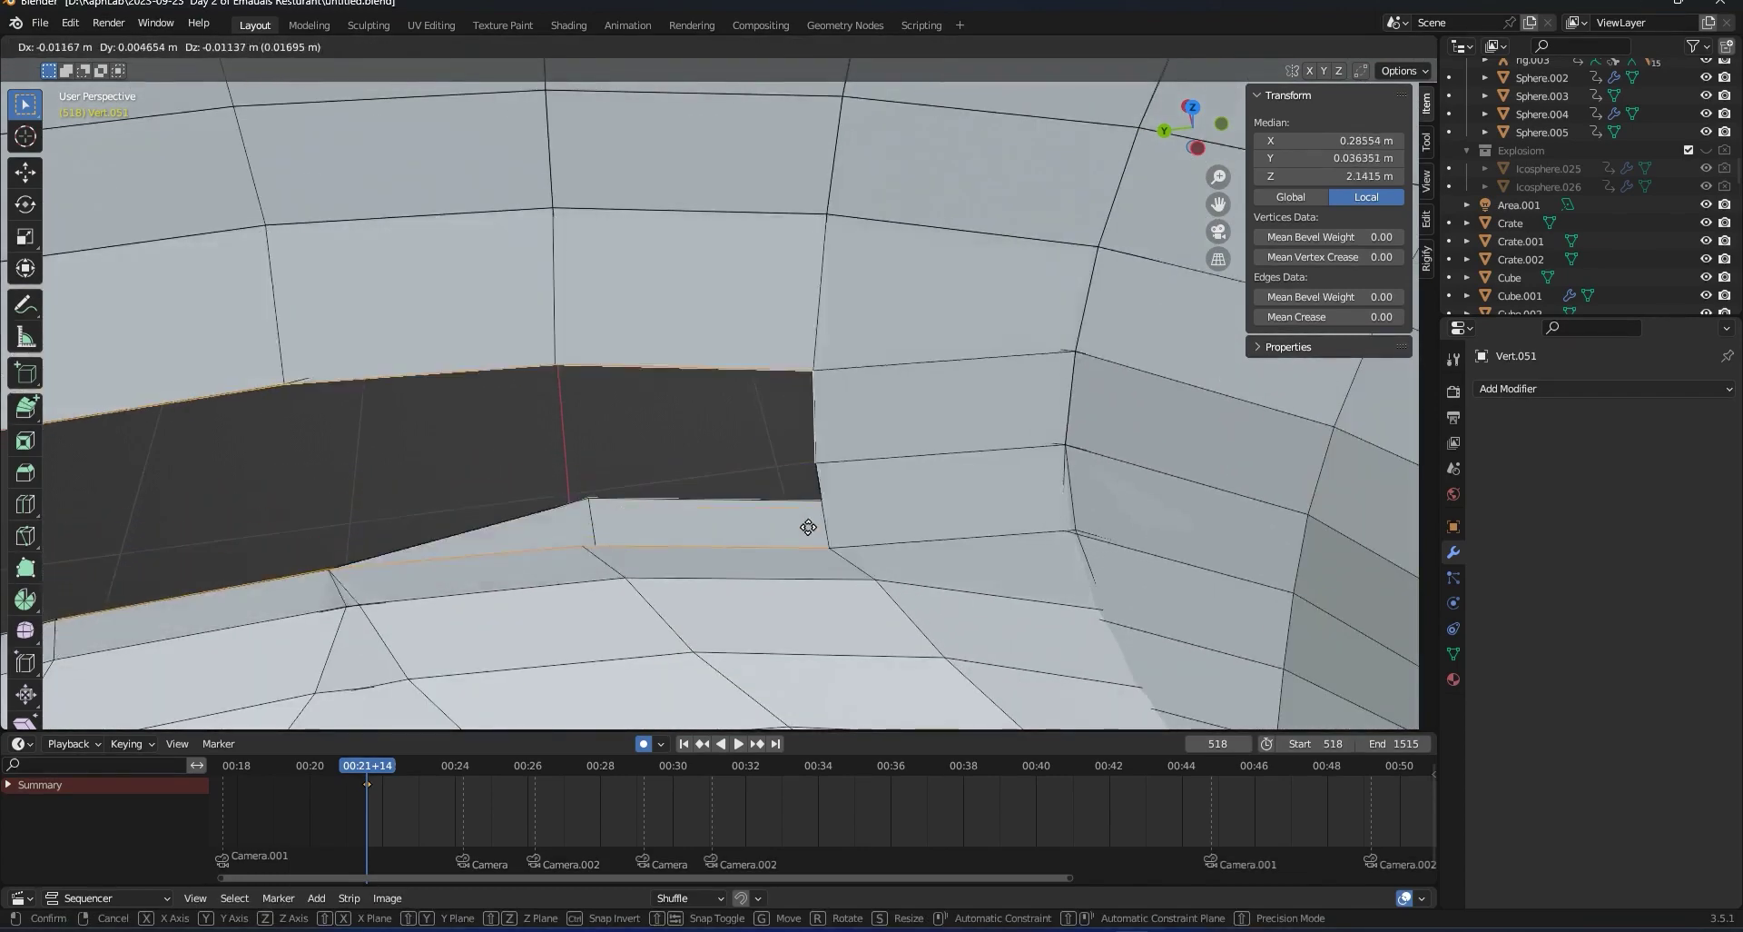
{"action": "right_click", "coordinate": [763, 504]}
{"action": "scroll", "coordinate": [719, 475], "scroll_direction": "down", "scroll_amount": 3}
{"action": "key", "text": "e"}
{"action": "key", "text": "x"}
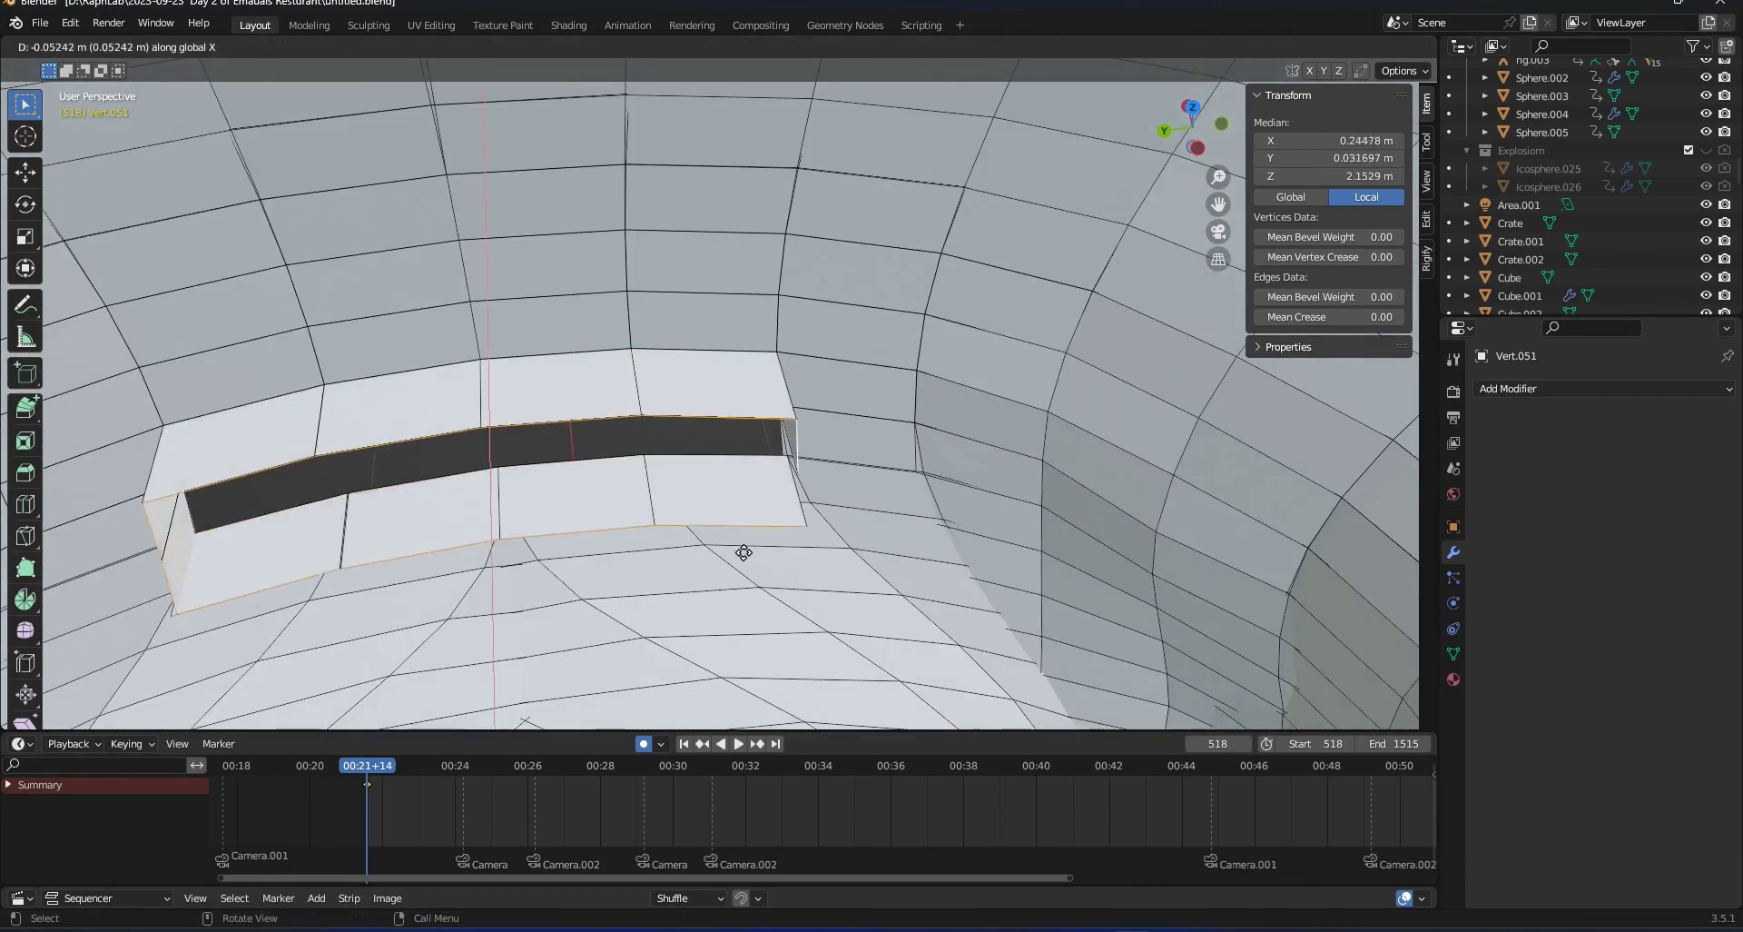
{"action": "left_click", "coordinate": [743, 527]}
{"action": "middle_click_drag", "start_coordinate": [744, 527], "coordinate": [673, 413]}
{"action": "scroll", "coordinate": [673, 413], "scroll_direction": "up", "scroll_amount": 1}
{"action": "left_click", "coordinate": [597, 465]}
{"action": "key", "text": "1"}
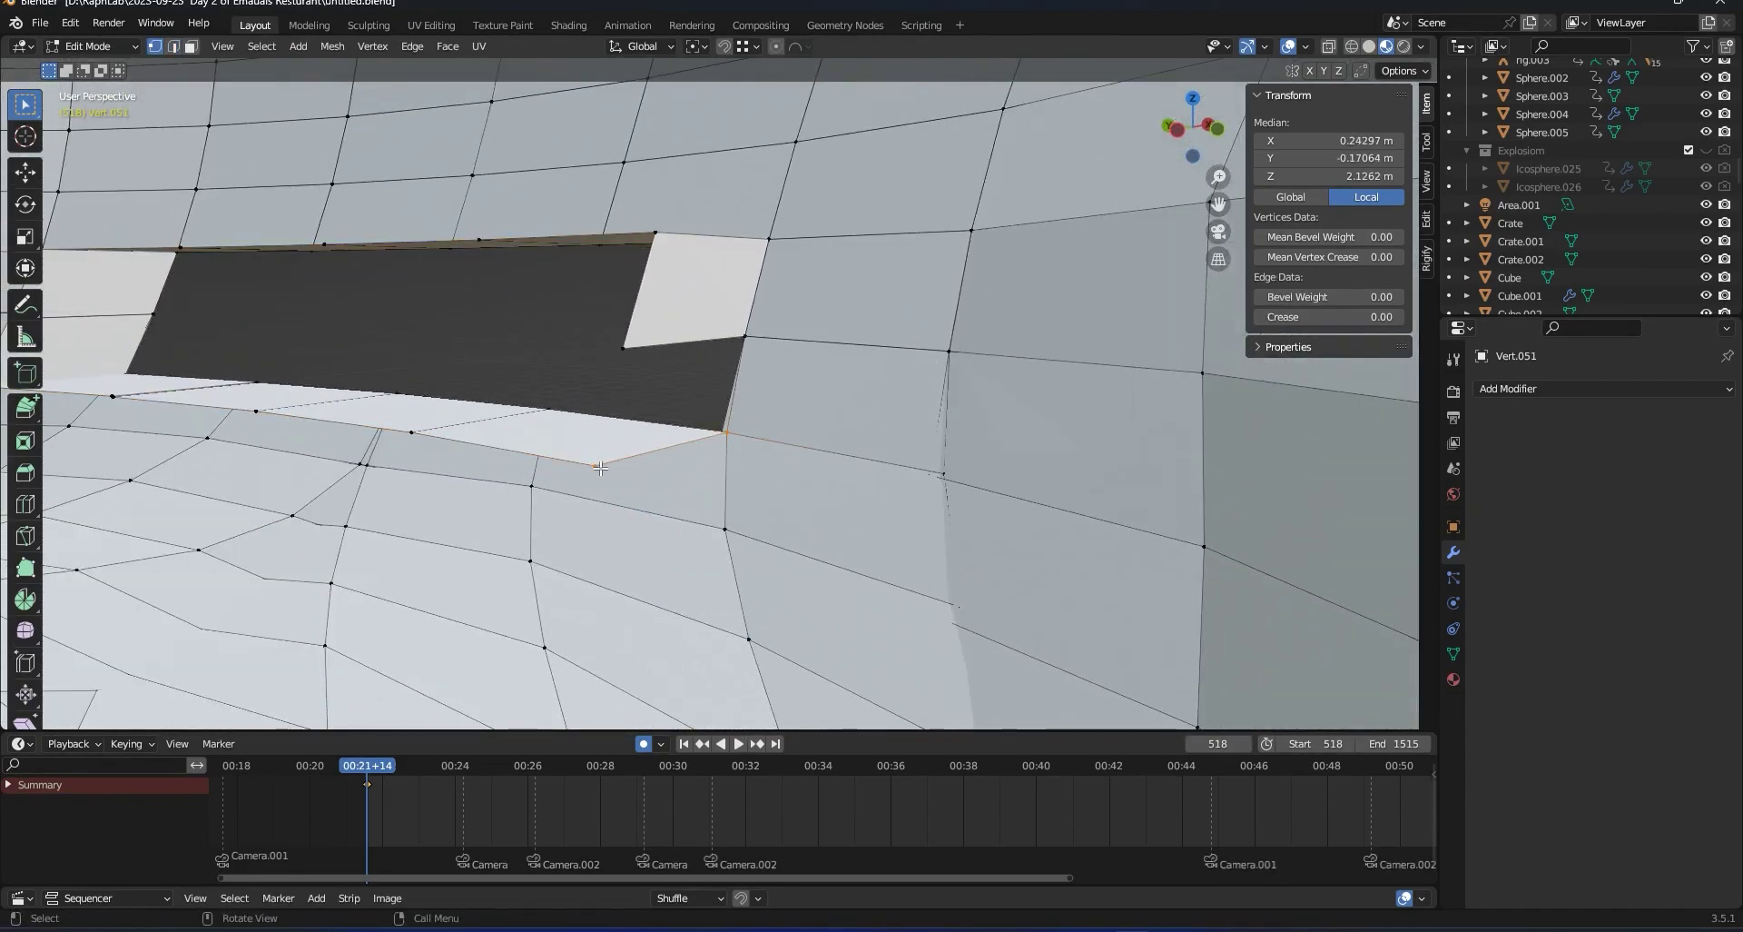
{"action": "left_click", "coordinate": [598, 465]}
{"action": "key", "text": "f"}
{"action": "key", "text": "ctrl+z"}
Fill the missing lower face in one side wall of the extruded mouth cavity from its corner vertices.
{"action": "scroll", "coordinate": [722, 443], "scroll_direction": "up", "scroll_amount": 5}
{"action": "middle_click_drag", "start_coordinate": [663, 461], "coordinate": [779, 292]}
{"action": "left_click", "coordinate": [727, 502], "text": "shift"}
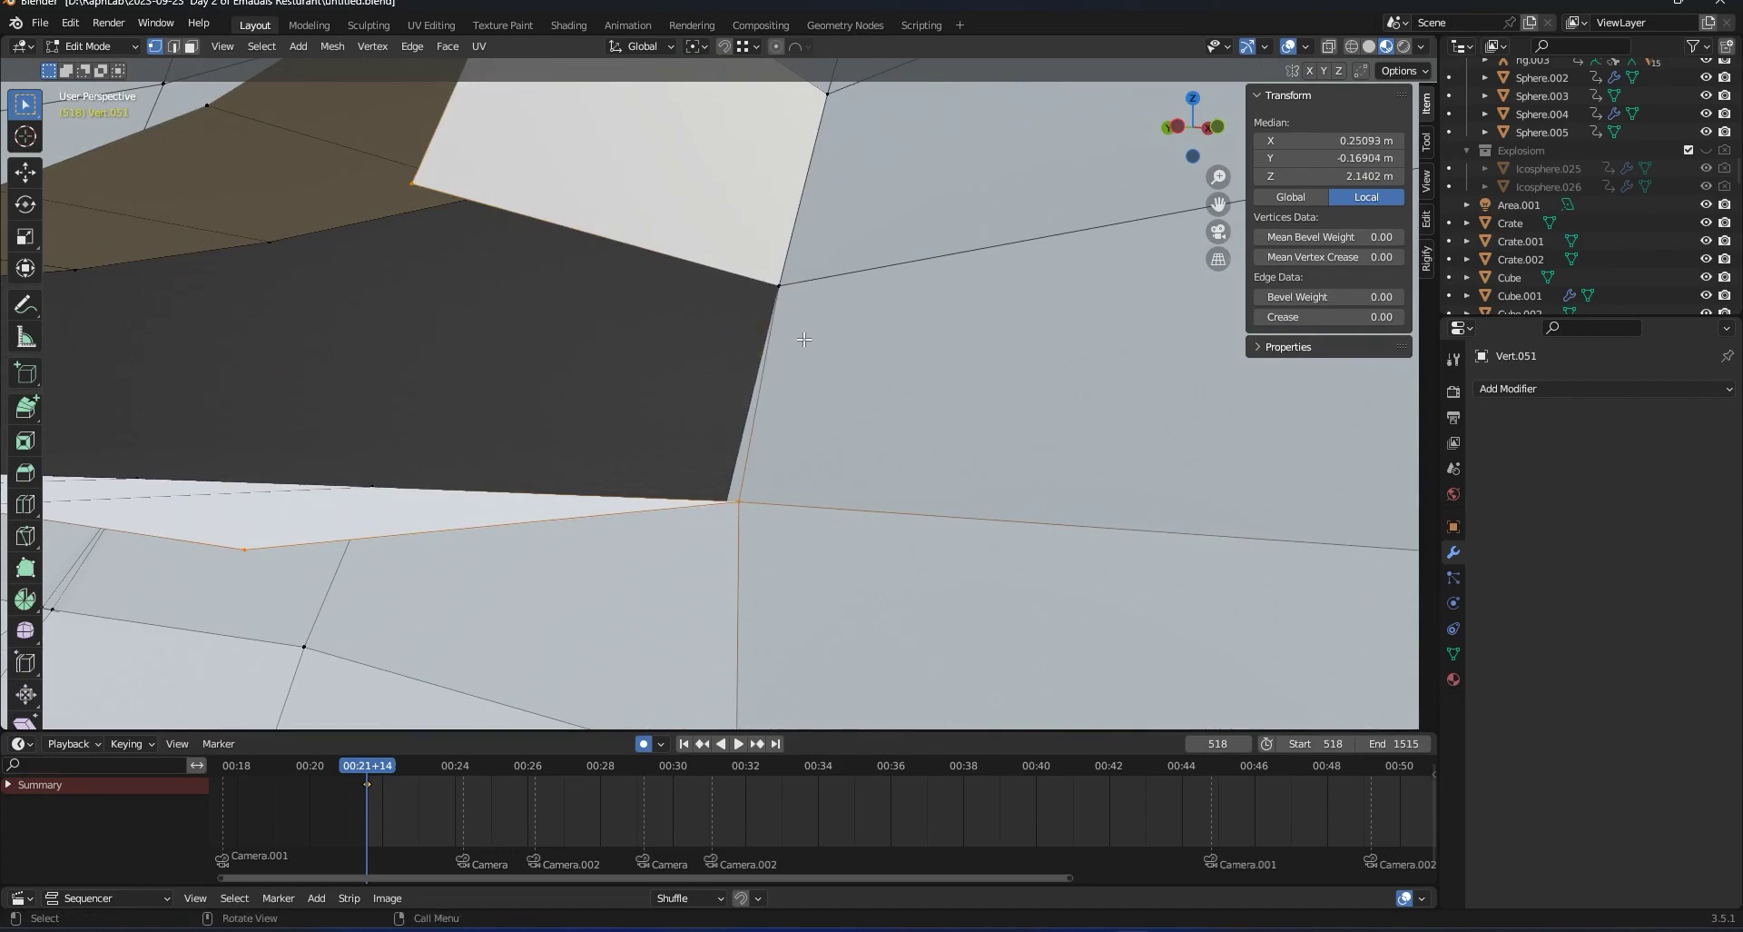
{"action": "left_click", "coordinate": [780, 304]}
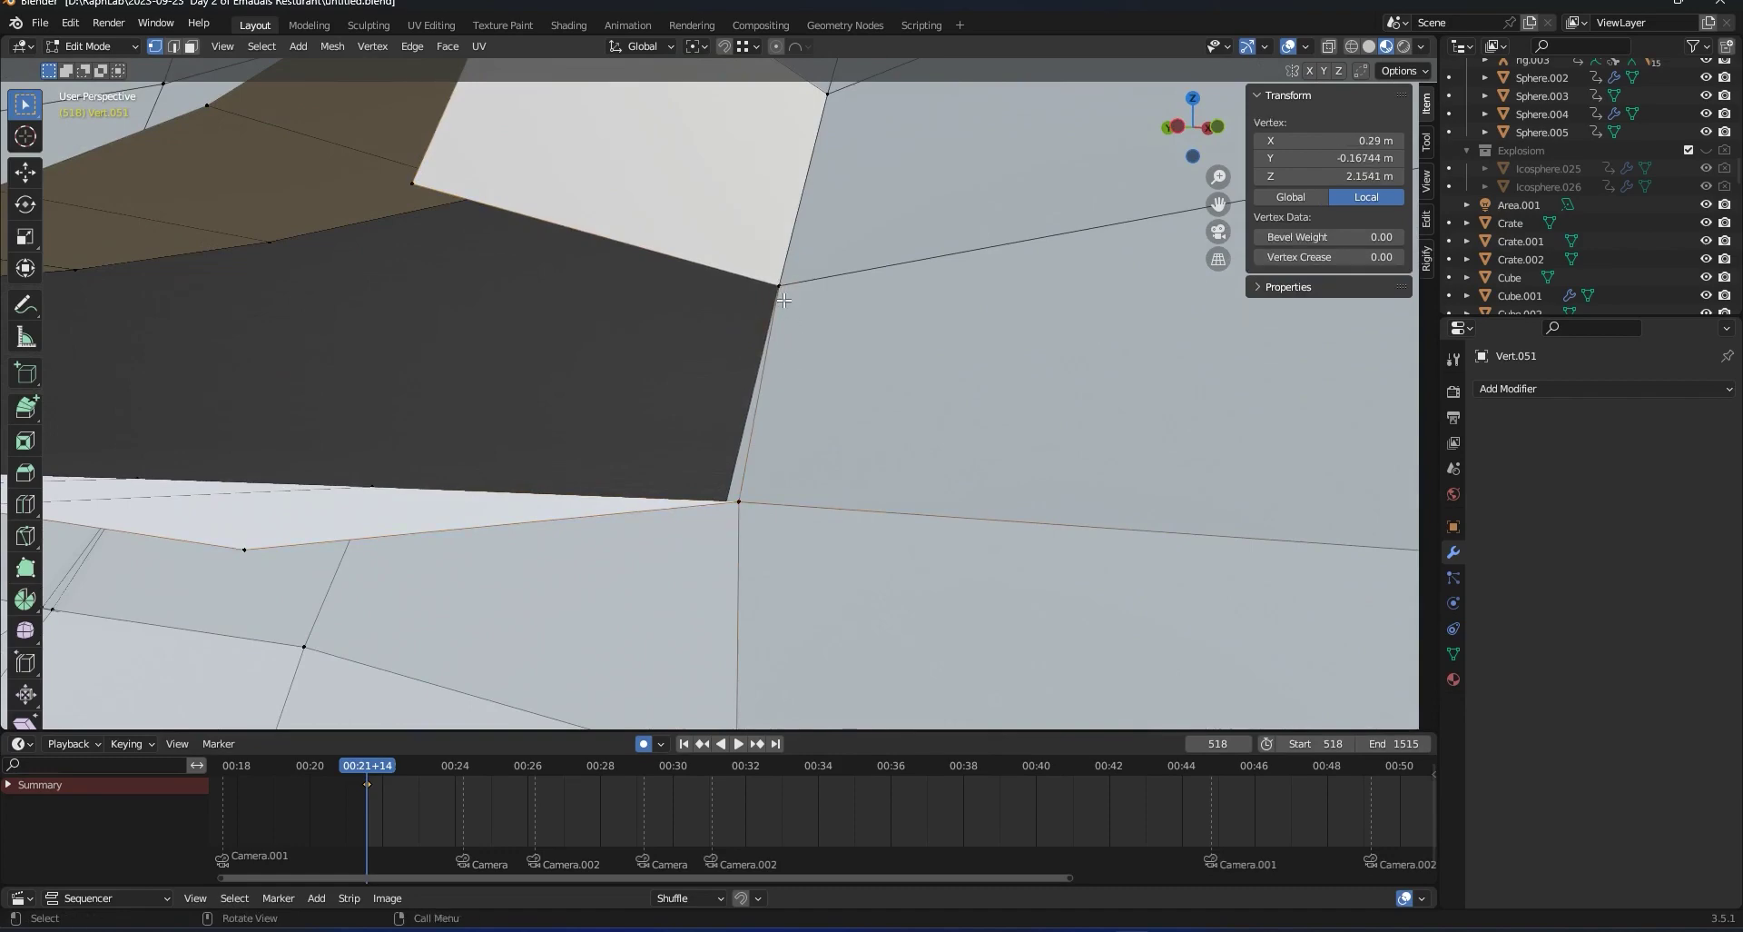
{"action": "middle_click_drag", "start_coordinate": [797, 324], "coordinate": [696, 305]}
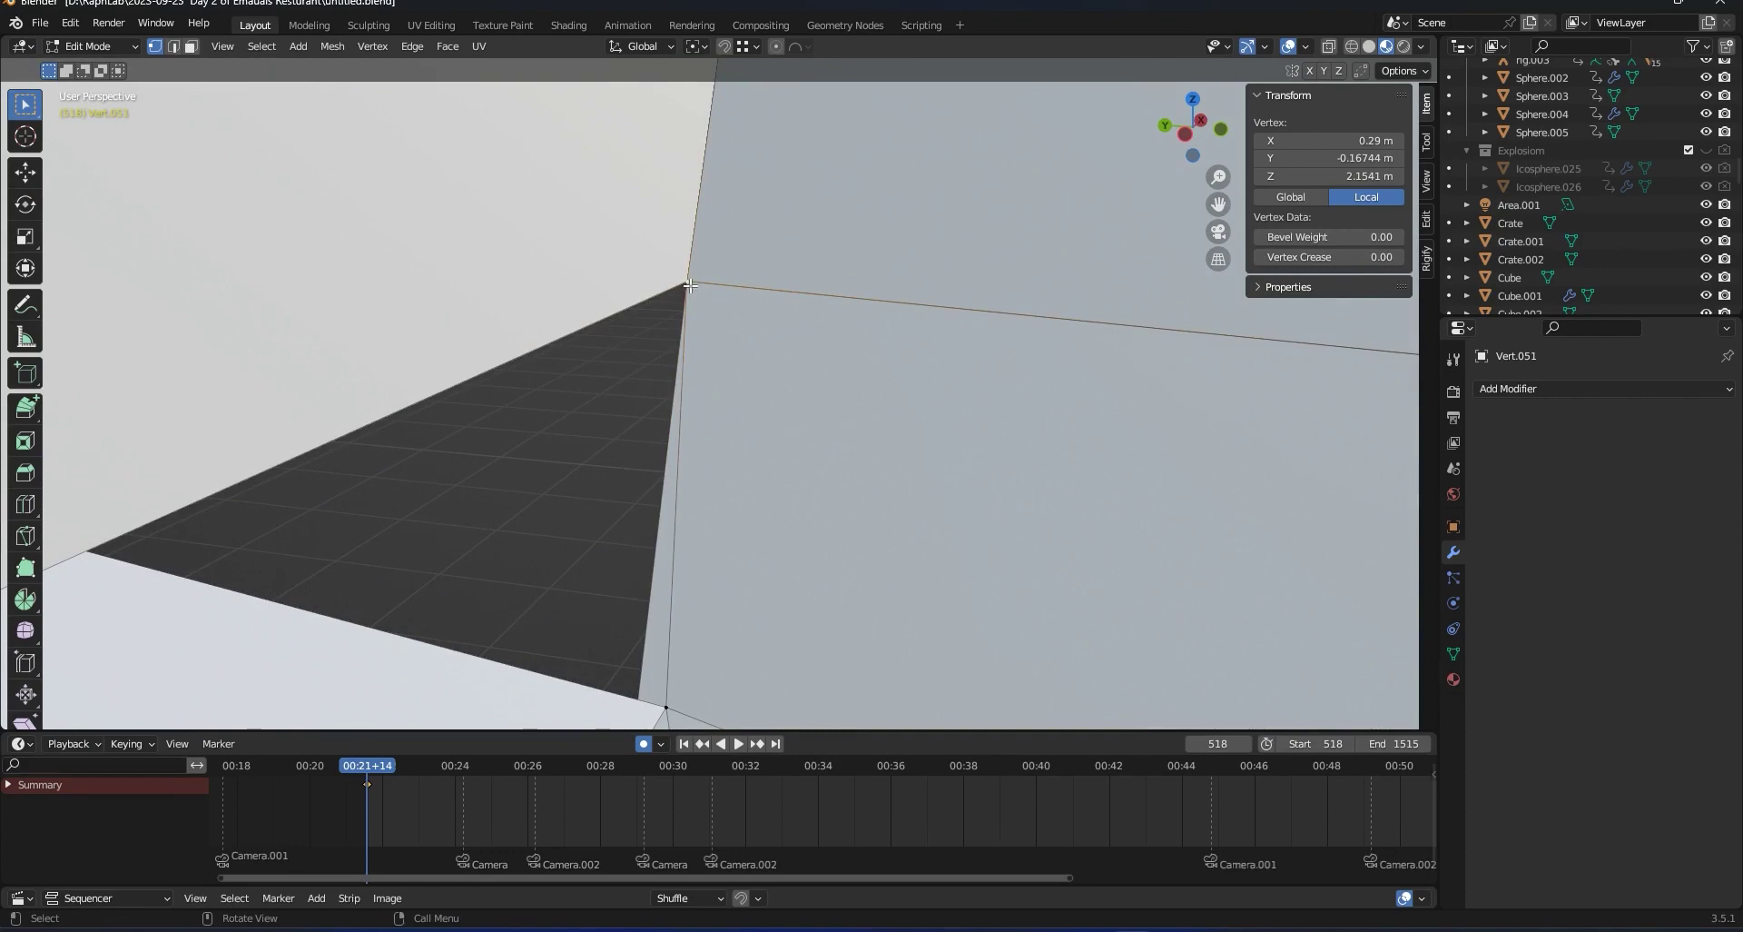
{"action": "scroll", "coordinate": [713, 435], "scroll_direction": "down", "scroll_amount": 3}
{"action": "left_click", "coordinate": [690, 584], "text": "shift"}
{"action": "middle_click_drag", "start_coordinate": [690, 583], "coordinate": [745, 449], "text": "shift"}
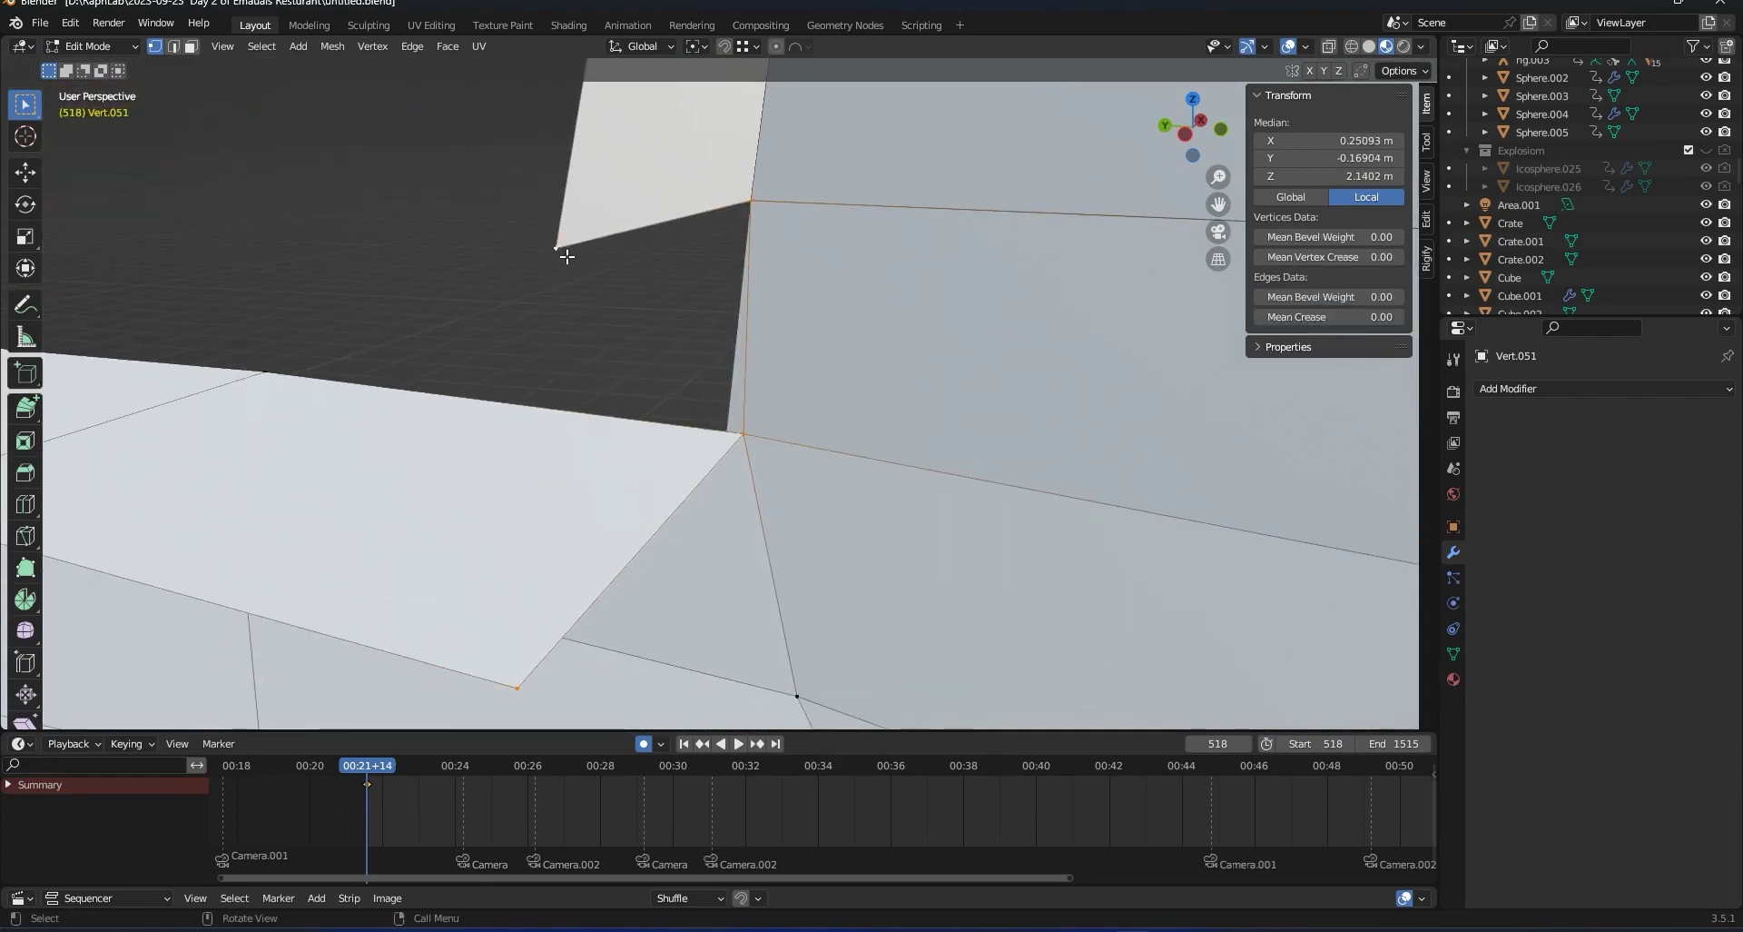
{"action": "key", "text": "f"}
Examine the mouth cavity's rim for disconnected vertices by selecting its edge loops and test-moving them.
{"action": "middle_click_drag", "start_coordinate": [595, 307], "coordinate": [951, 471]}
{"action": "key", "text": "Tab"}
{"action": "scroll", "coordinate": [541, 307], "scroll_direction": "down", "scroll_amount": 4}
{"action": "scroll", "coordinate": [568, 331], "scroll_direction": "down", "scroll_amount": 4}
{"action": "key", "text": "Tab"}
{"action": "left_click", "coordinate": [679, 458]}
{"action": "scroll", "coordinate": [518, 545], "scroll_direction": "up", "scroll_amount": 5}
{"action": "scroll", "coordinate": [519, 543], "scroll_direction": "down", "scroll_amount": 5}
{"action": "middle_click_drag", "start_coordinate": [518, 545], "coordinate": [564, 533]}
{"action": "key", "text": "alt+a"}
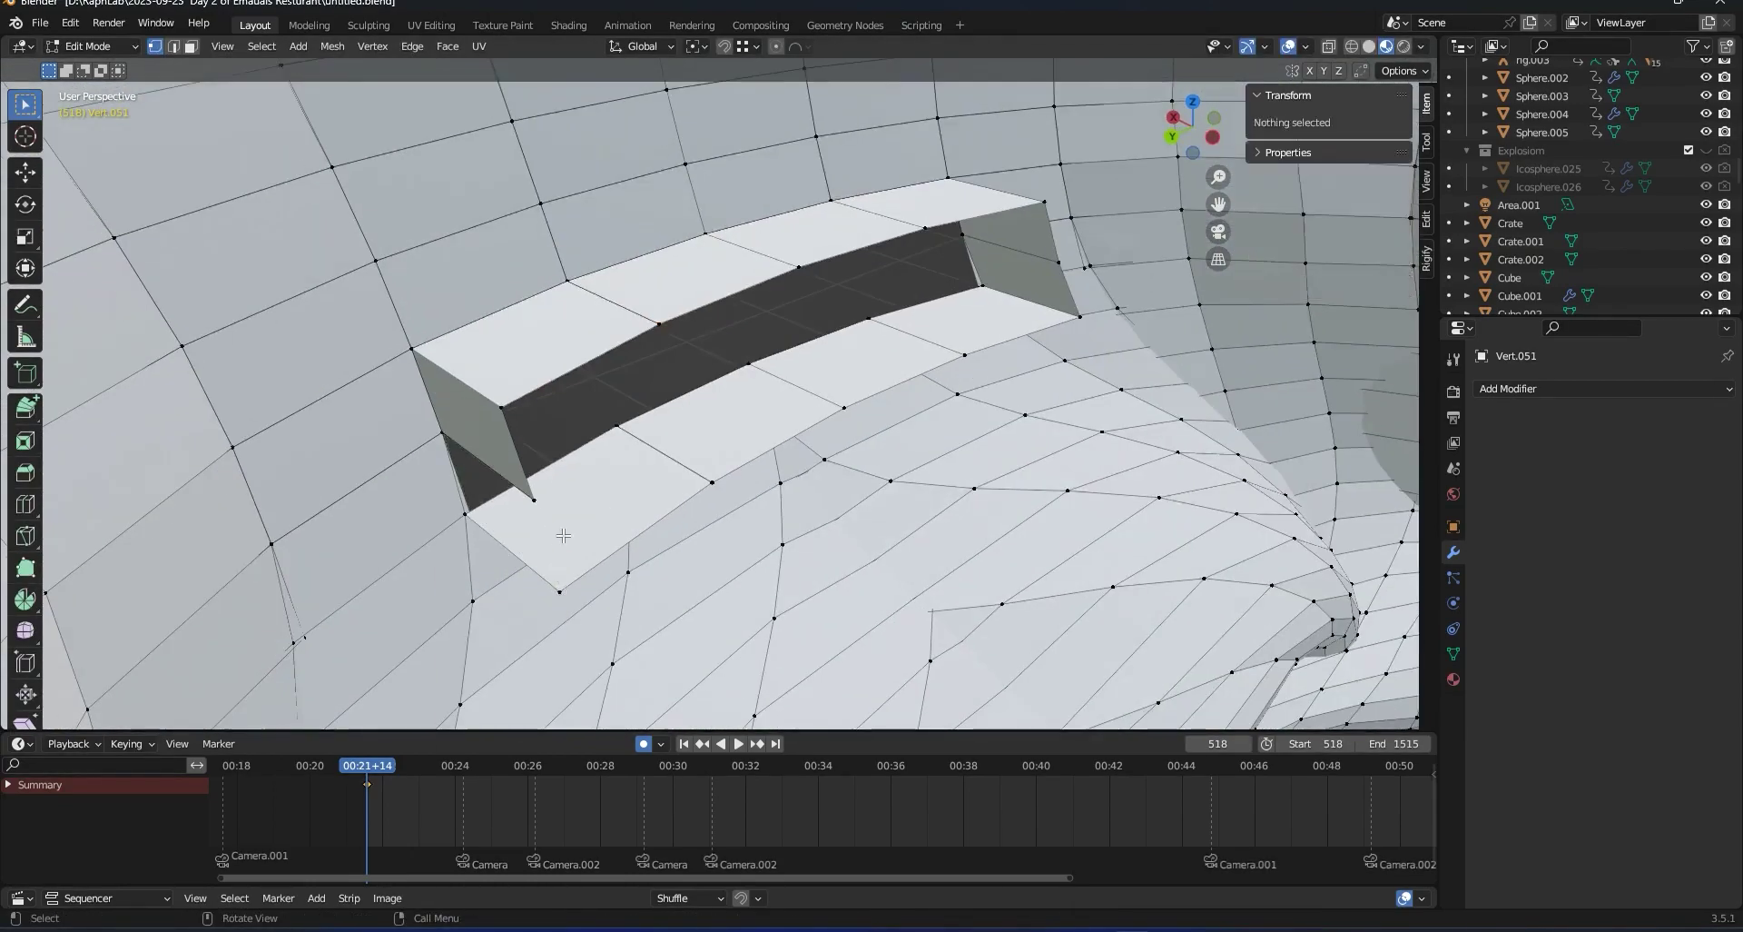
{"action": "left_click", "coordinate": [661, 463], "text": "alt"}
{"action": "scroll", "coordinate": [731, 400], "scroll_direction": "down", "scroll_amount": 2}
{"action": "left_click", "coordinate": [773, 376], "text": "alt"}
{"action": "left_click", "coordinate": [894, 339]}
{"action": "left_click", "coordinate": [894, 339], "text": "alt"}
{"action": "middle_click_drag", "start_coordinate": [853, 363], "coordinate": [817, 381]}
{"action": "key", "text": "g"}
{"action": "right_click", "coordinate": [720, 451]}
Replace the loose lower corner face at the other end of the mouth cavity with one joined to its side wall.
{"action": "middle_click_drag", "start_coordinate": [720, 451], "coordinate": [626, 427]}
{"action": "left_click", "coordinate": [646, 290]}
{"action": "key", "text": "v"}
{"action": "right_click", "coordinate": [747, 353]}
{"action": "scroll", "coordinate": [626, 418], "scroll_direction": "up", "scroll_amount": 4}
{"action": "left_click", "coordinate": [641, 433], "text": "alt"}
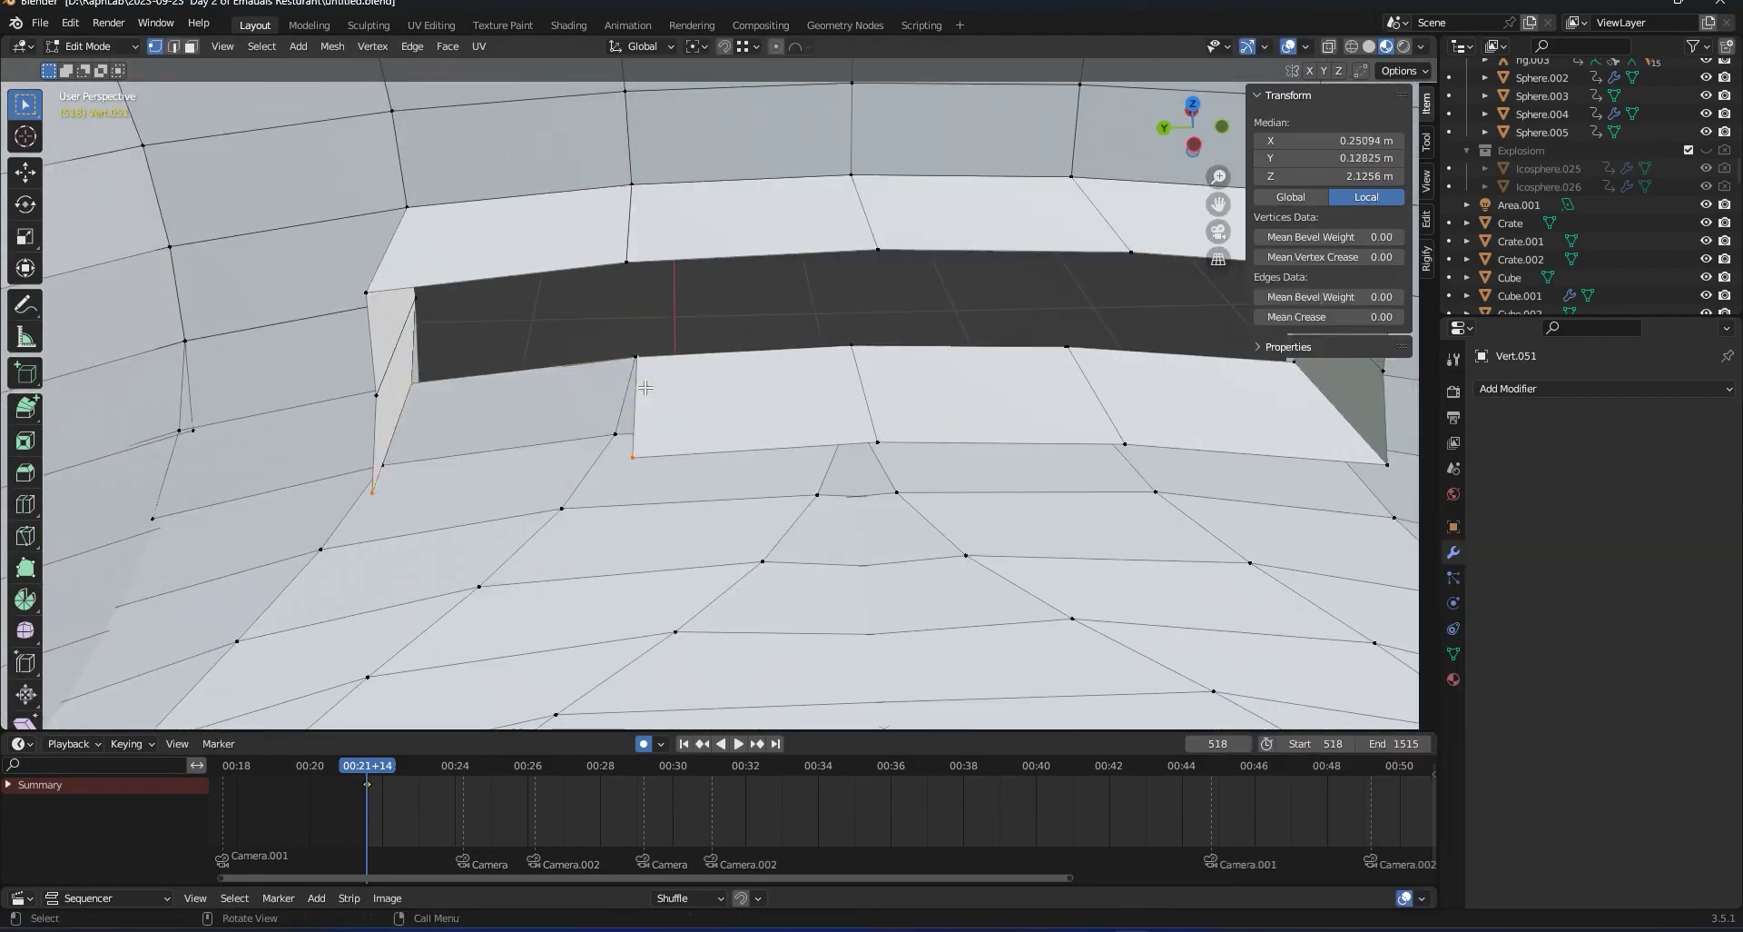
{"action": "left_click", "coordinate": [661, 523], "text": "shift"}
{"action": "scroll", "coordinate": [661, 527], "scroll_direction": "down", "scroll_amount": 4}
{"action": "left_click", "coordinate": [544, 535]}
{"action": "key", "text": "g"}
{"action": "middle_click_drag", "start_coordinate": [661, 527], "coordinate": [690, 490]}
{"action": "right_click", "coordinate": [581, 561]}
{"action": "left_click", "coordinate": [726, 293]}
{"action": "key", "text": "g"}
{"action": "right_click", "coordinate": [731, 304]}
Select the mouth cavity's inner rim as an edge loop and move it about 0.054 m deeper along the X axis.
{"action": "left_click", "coordinate": [672, 300], "text": "alt"}
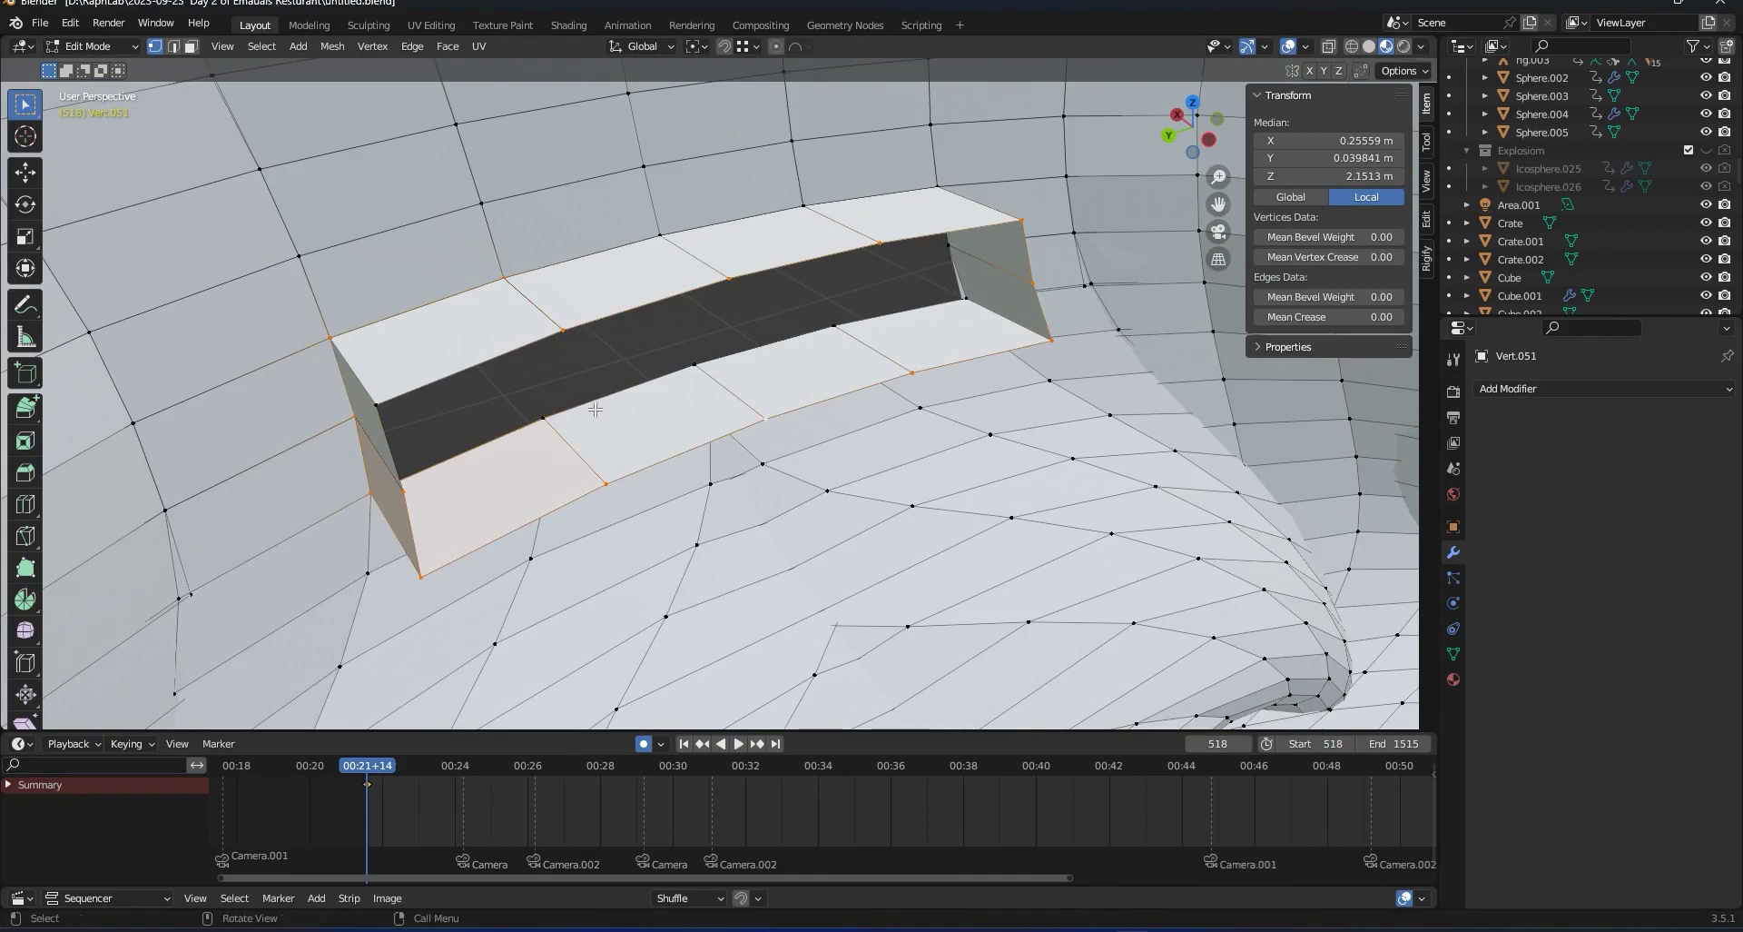
{"action": "key", "text": "2"}
{"action": "middle_click_drag", "start_coordinate": [726, 363], "coordinate": [763, 359]}
{"action": "key", "text": "g"}
{"action": "key", "text": "x"}
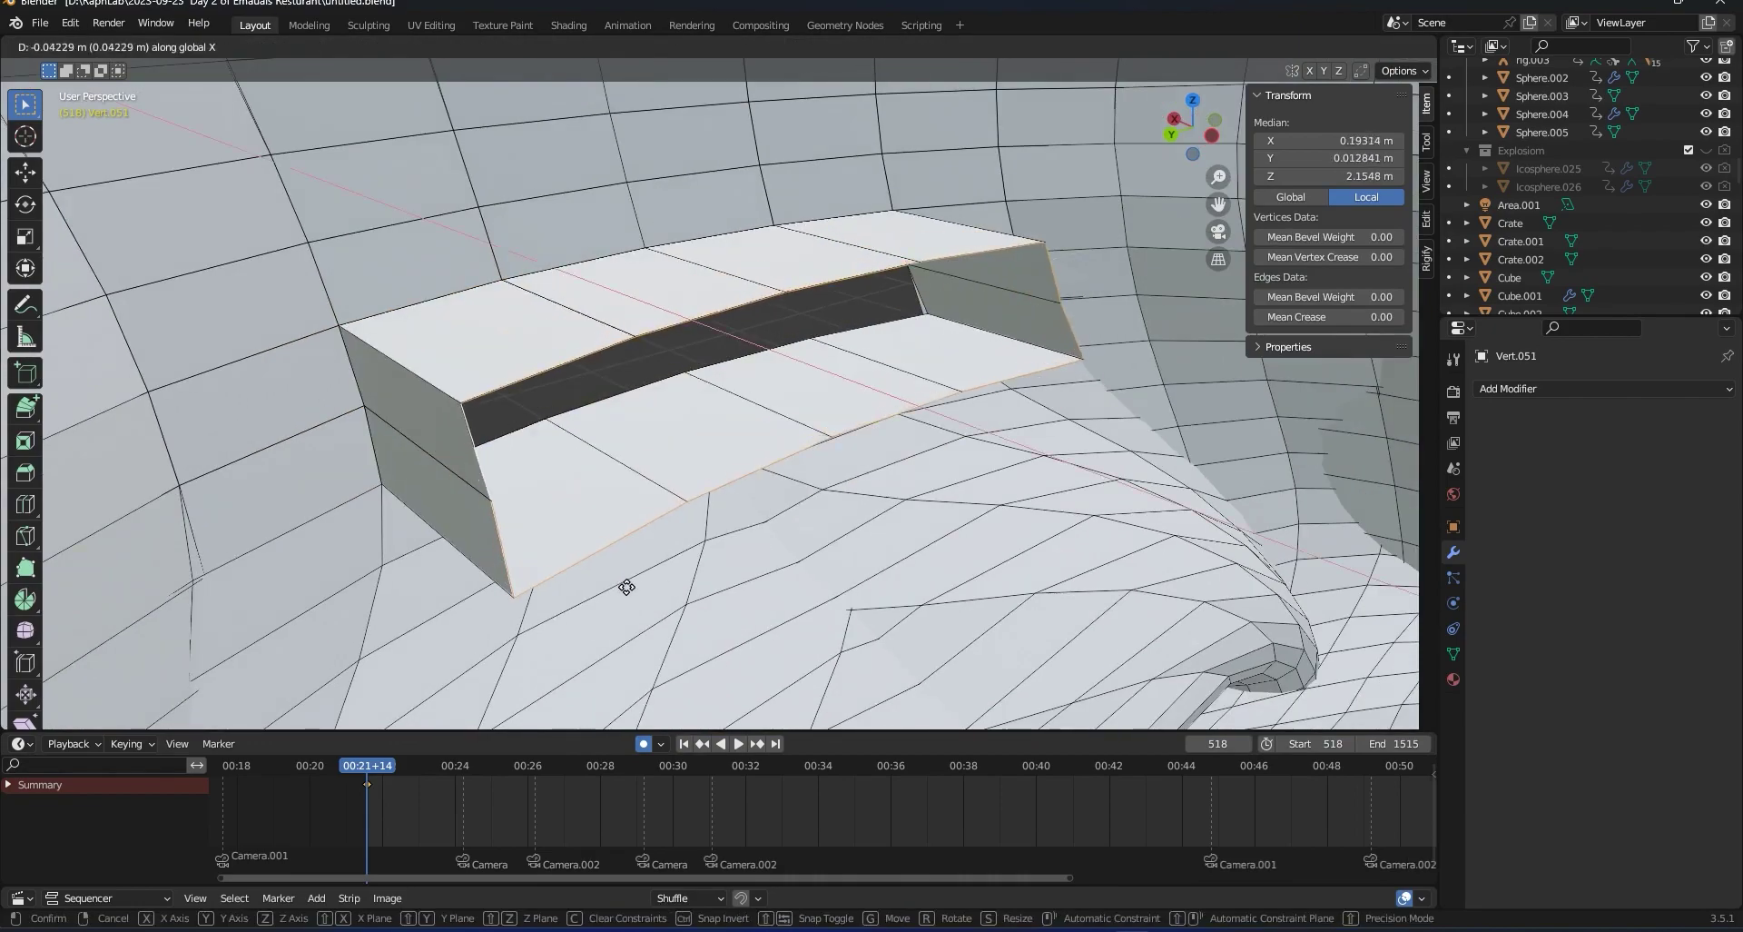
{"action": "left_click", "coordinate": [638, 603]}
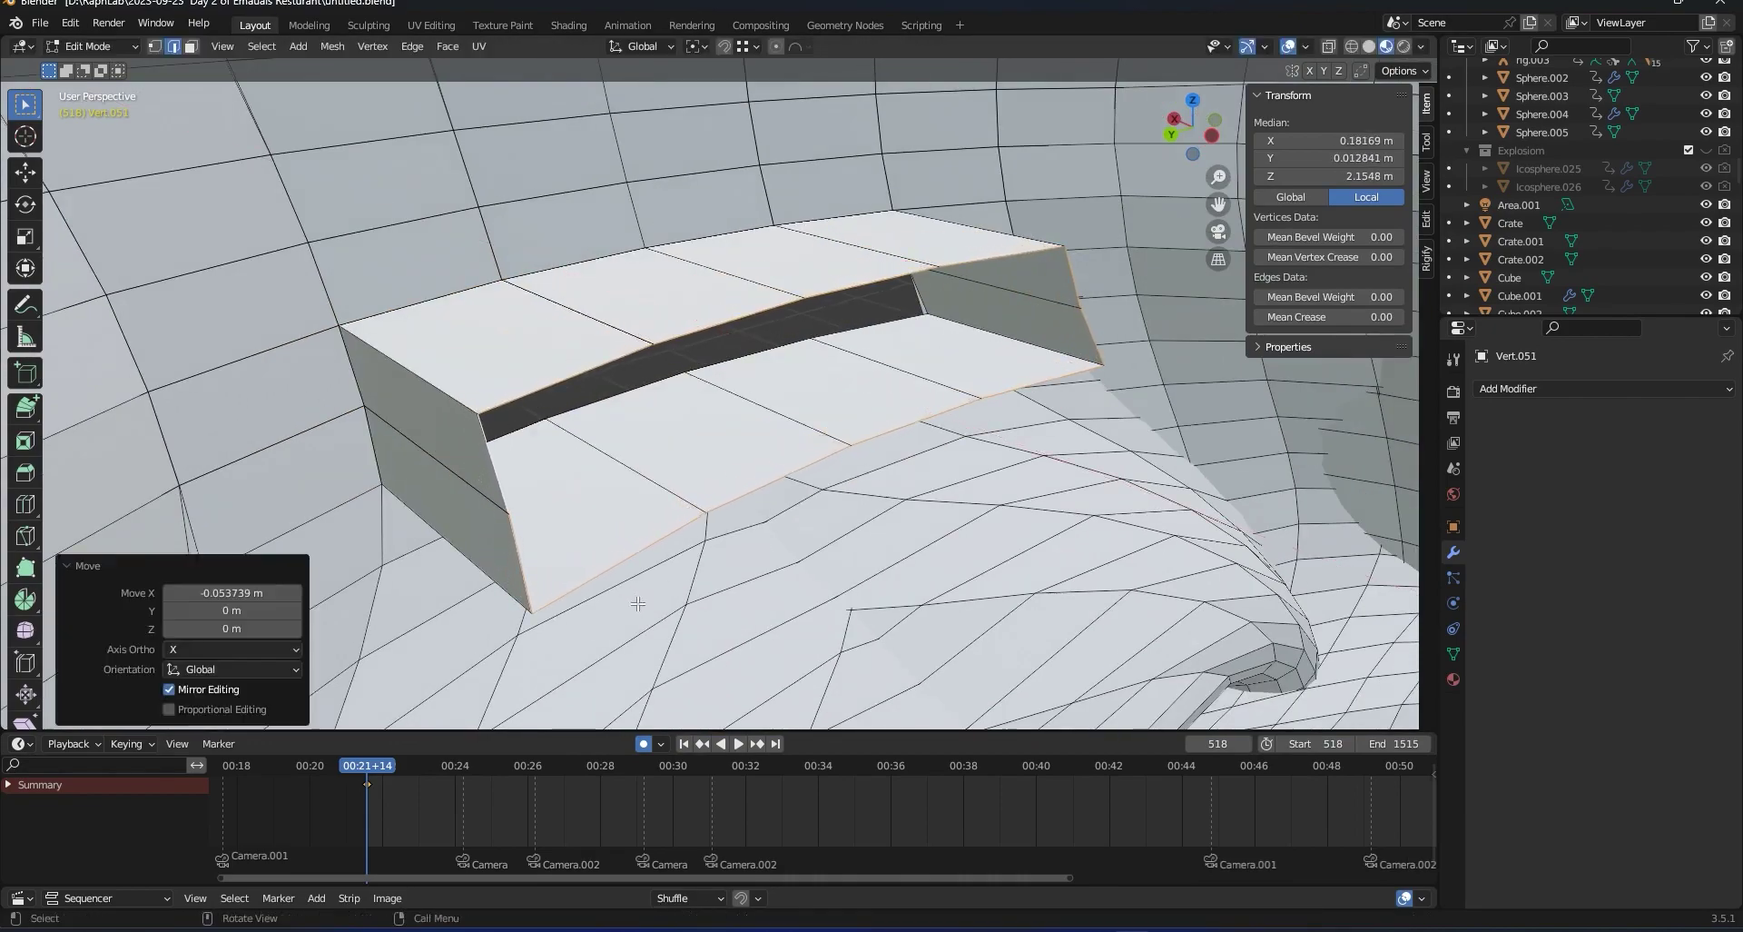
Fill the inner rim with a face to close the back of the mouth cavity, and return to Object Mode.
{"action": "middle_click_drag", "start_coordinate": [638, 603], "coordinate": [672, 352]}
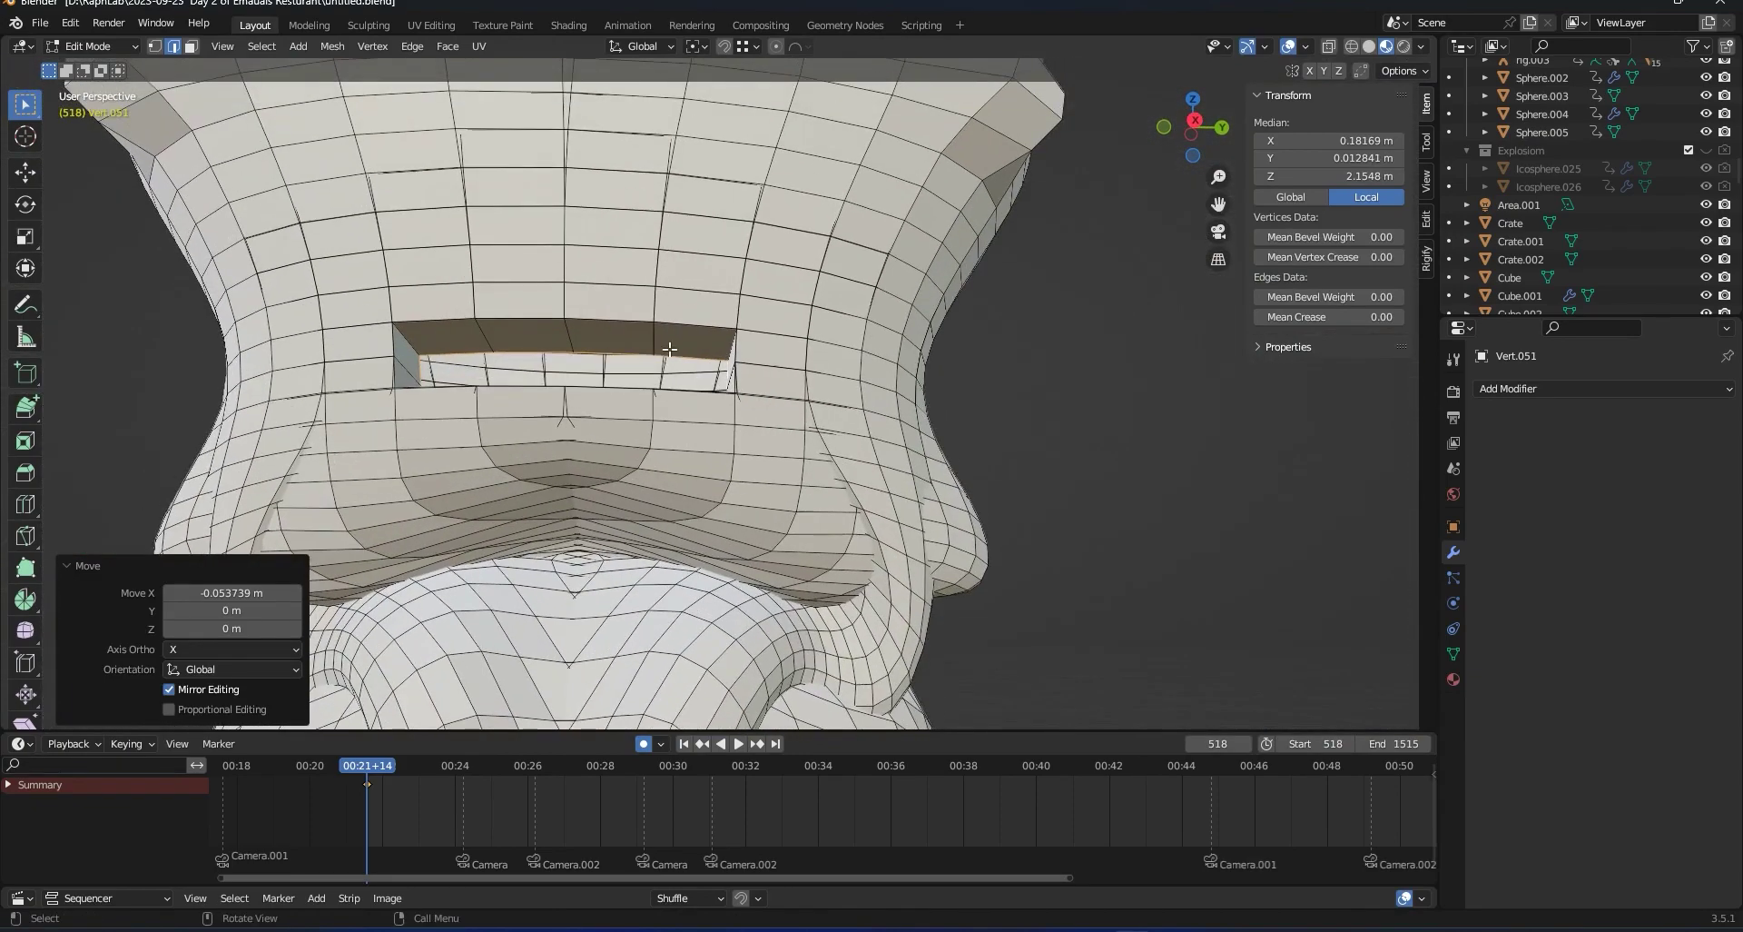
{"action": "key", "text": "f"}
{"action": "middle_click_drag", "start_coordinate": [781, 425], "coordinate": [795, 469]}
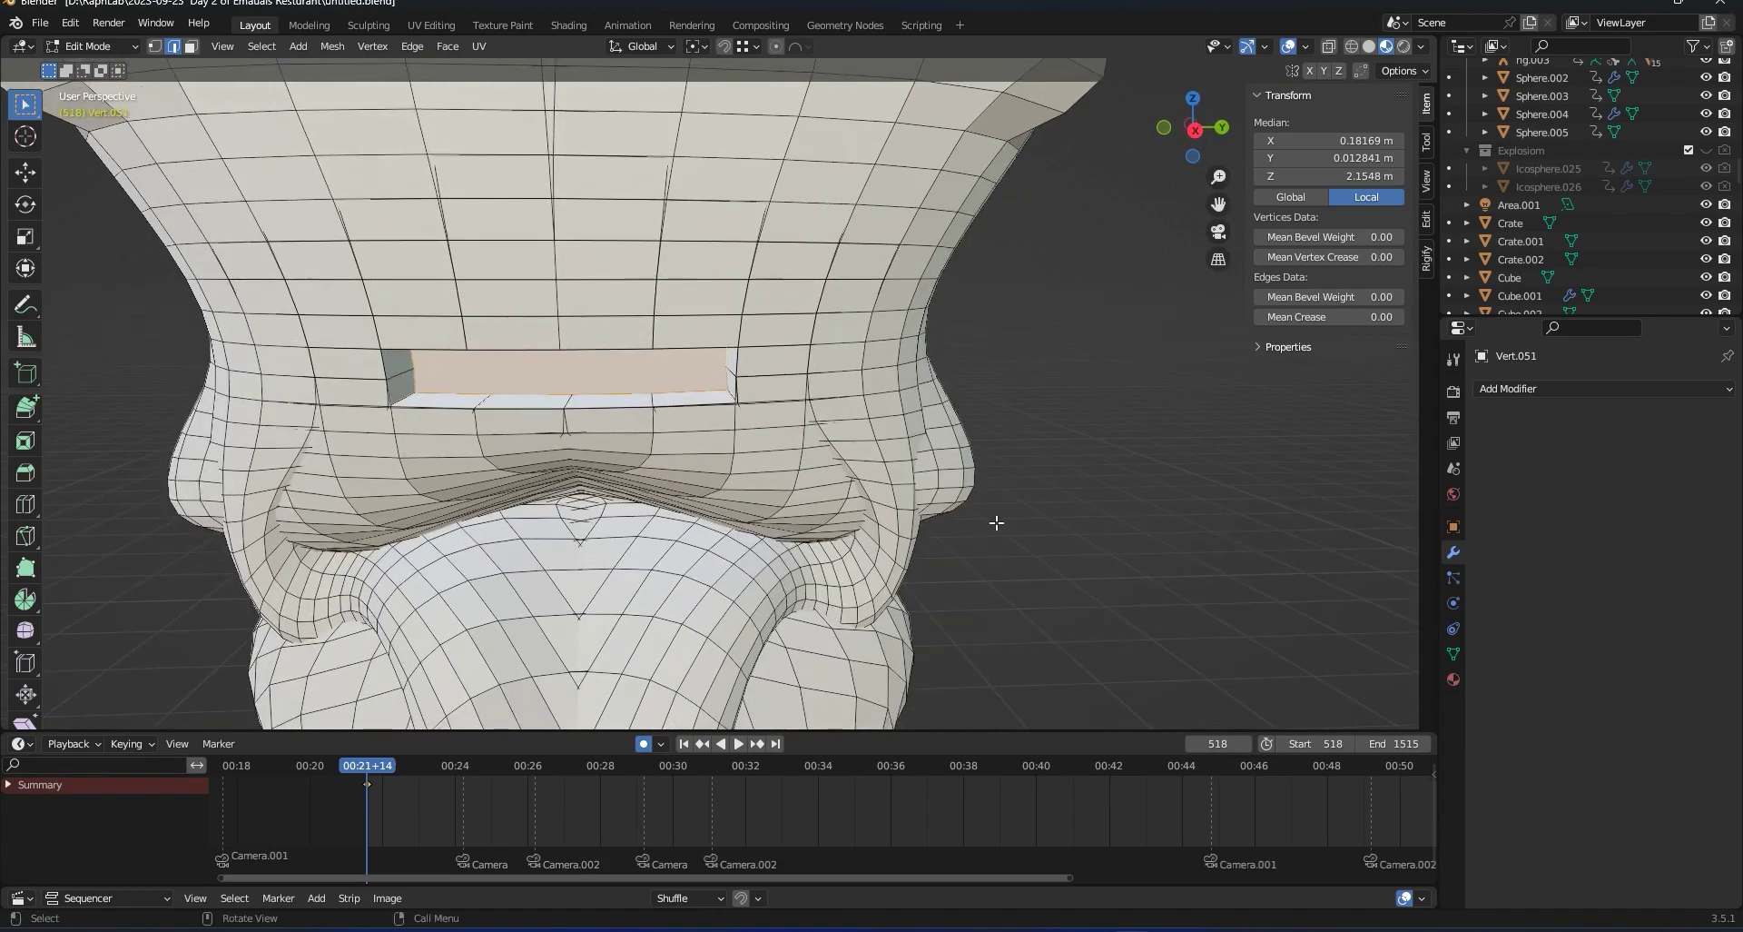
{"action": "key", "text": "Tab"}
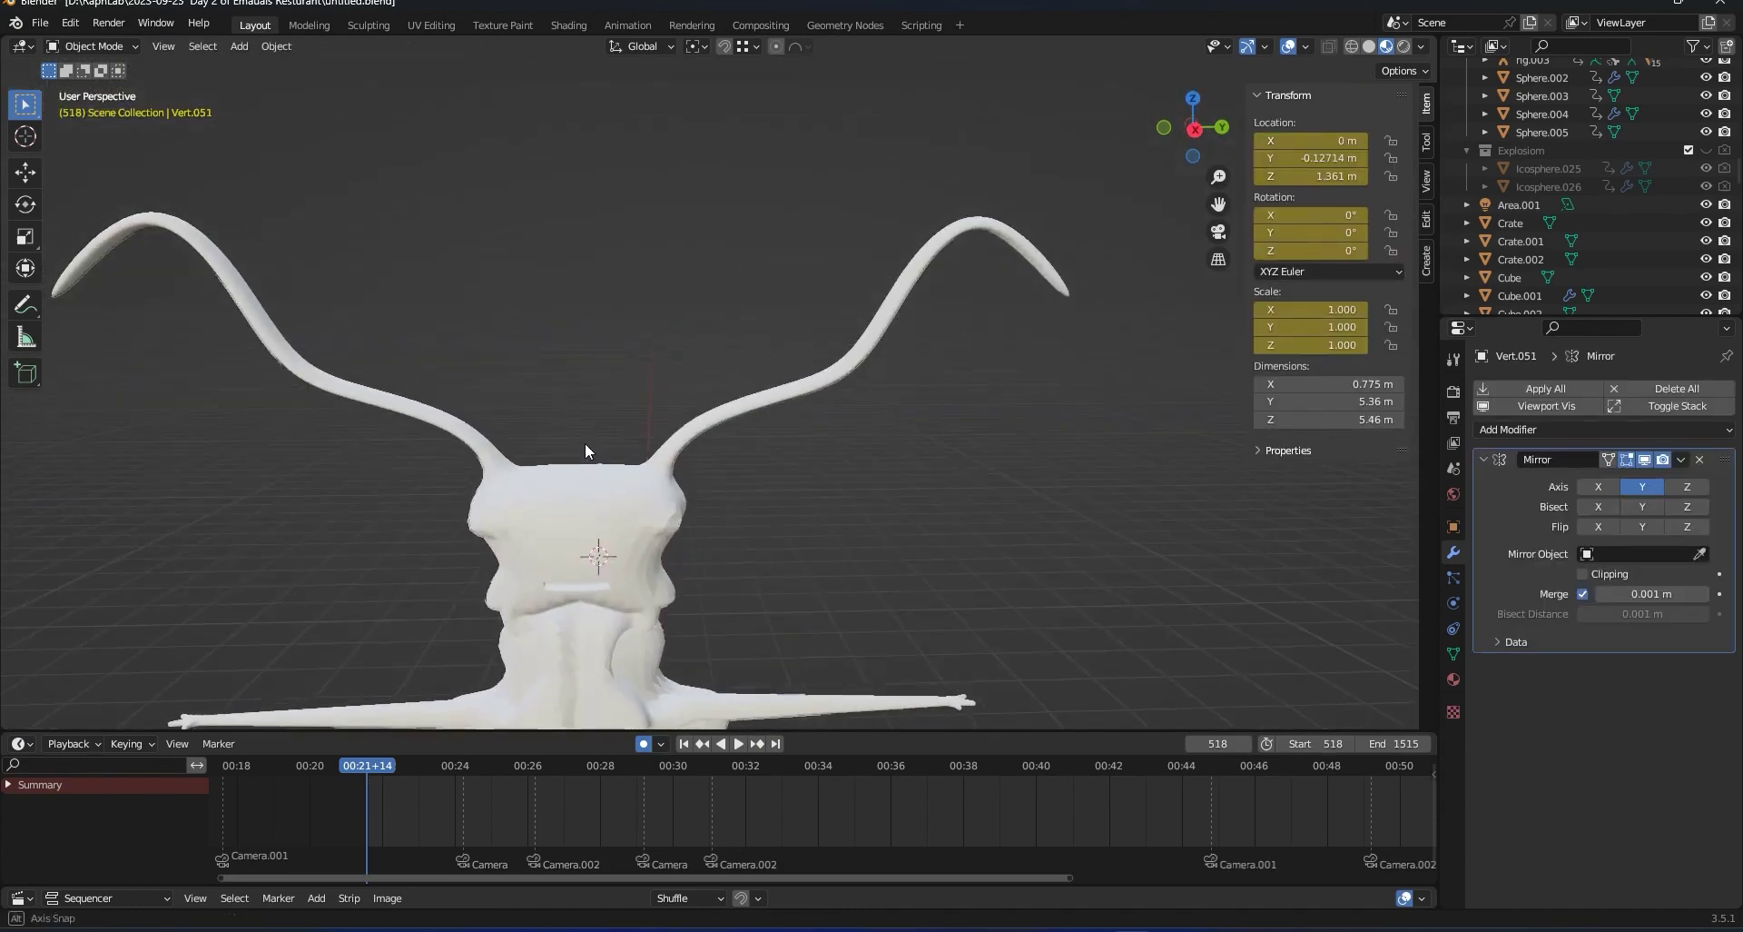
Add a cube at the 3D cursor on the front of the head and scale it to 0.103.
{"action": "key", "text": "shift+a"}
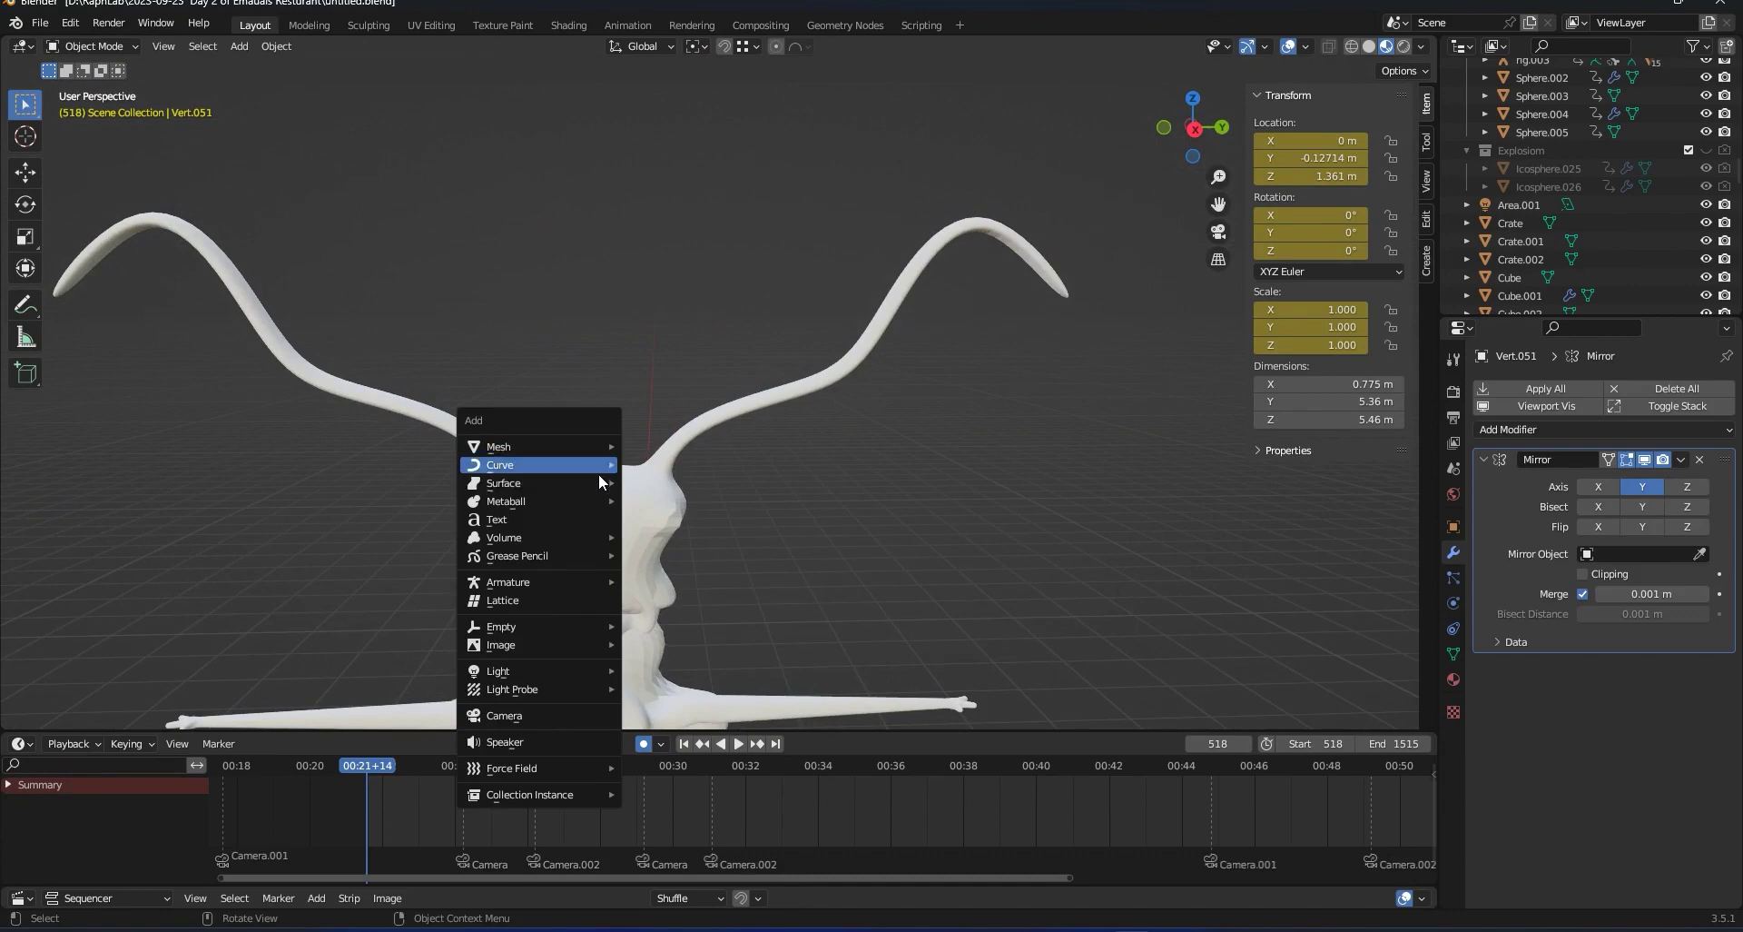
{"action": "mouse_move", "coordinate": [579, 449]}
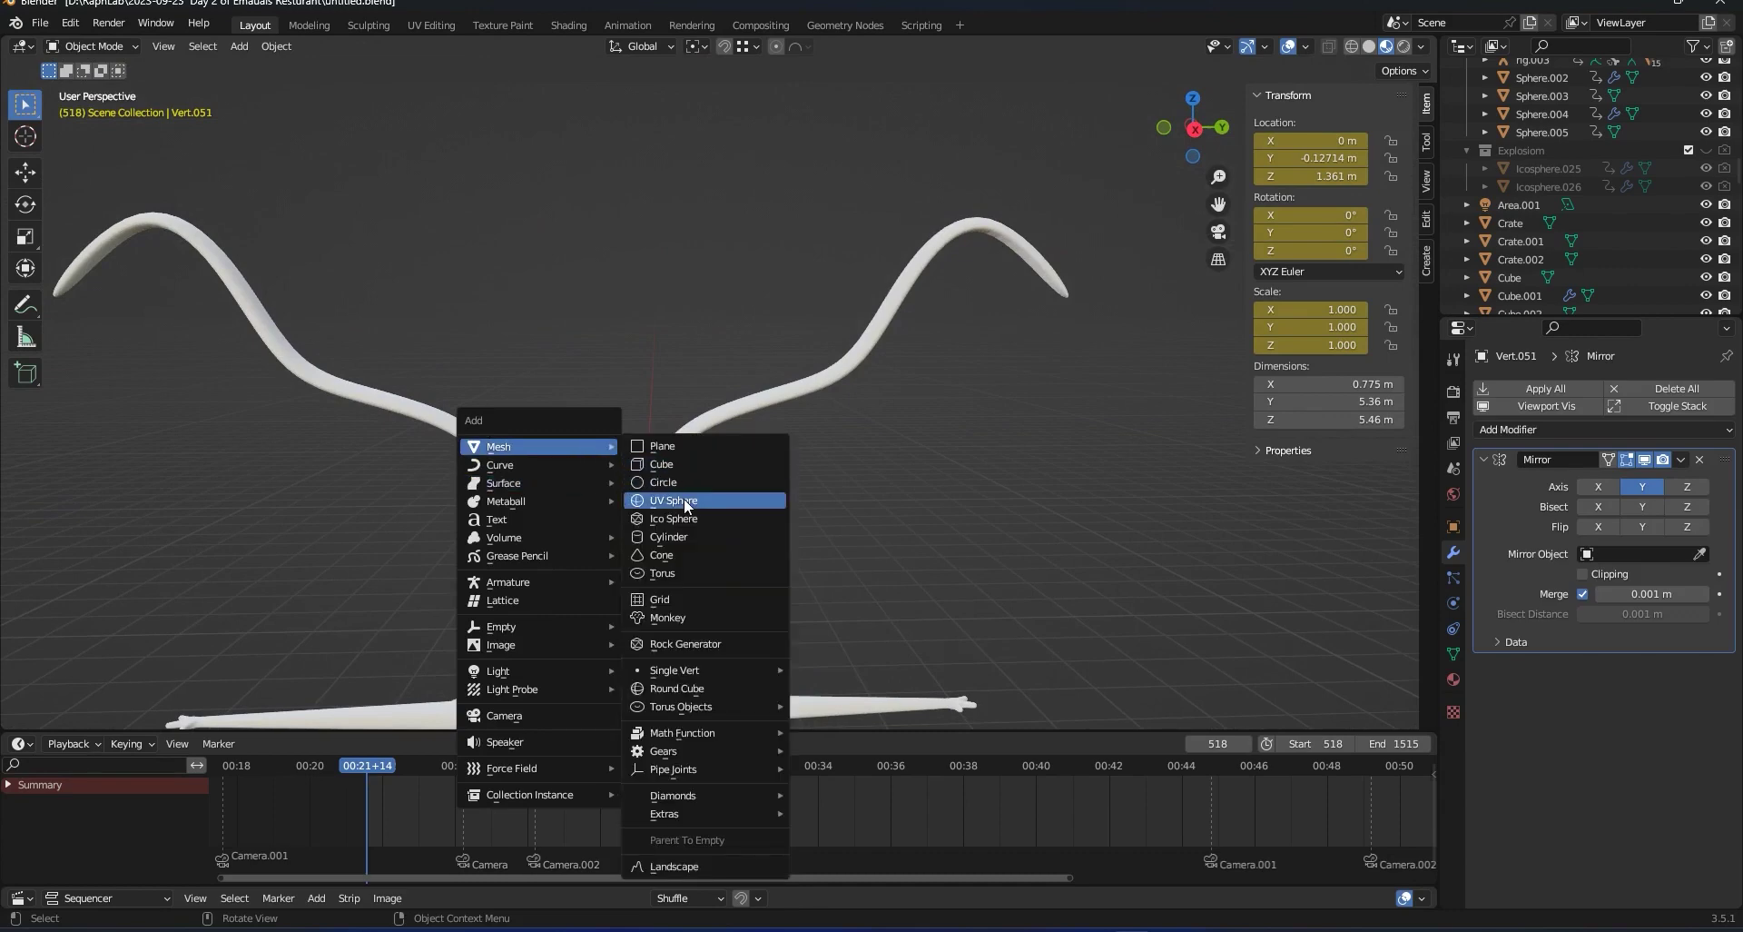
{"action": "left_click", "coordinate": [685, 464]}
{"action": "key", "text": "s"}
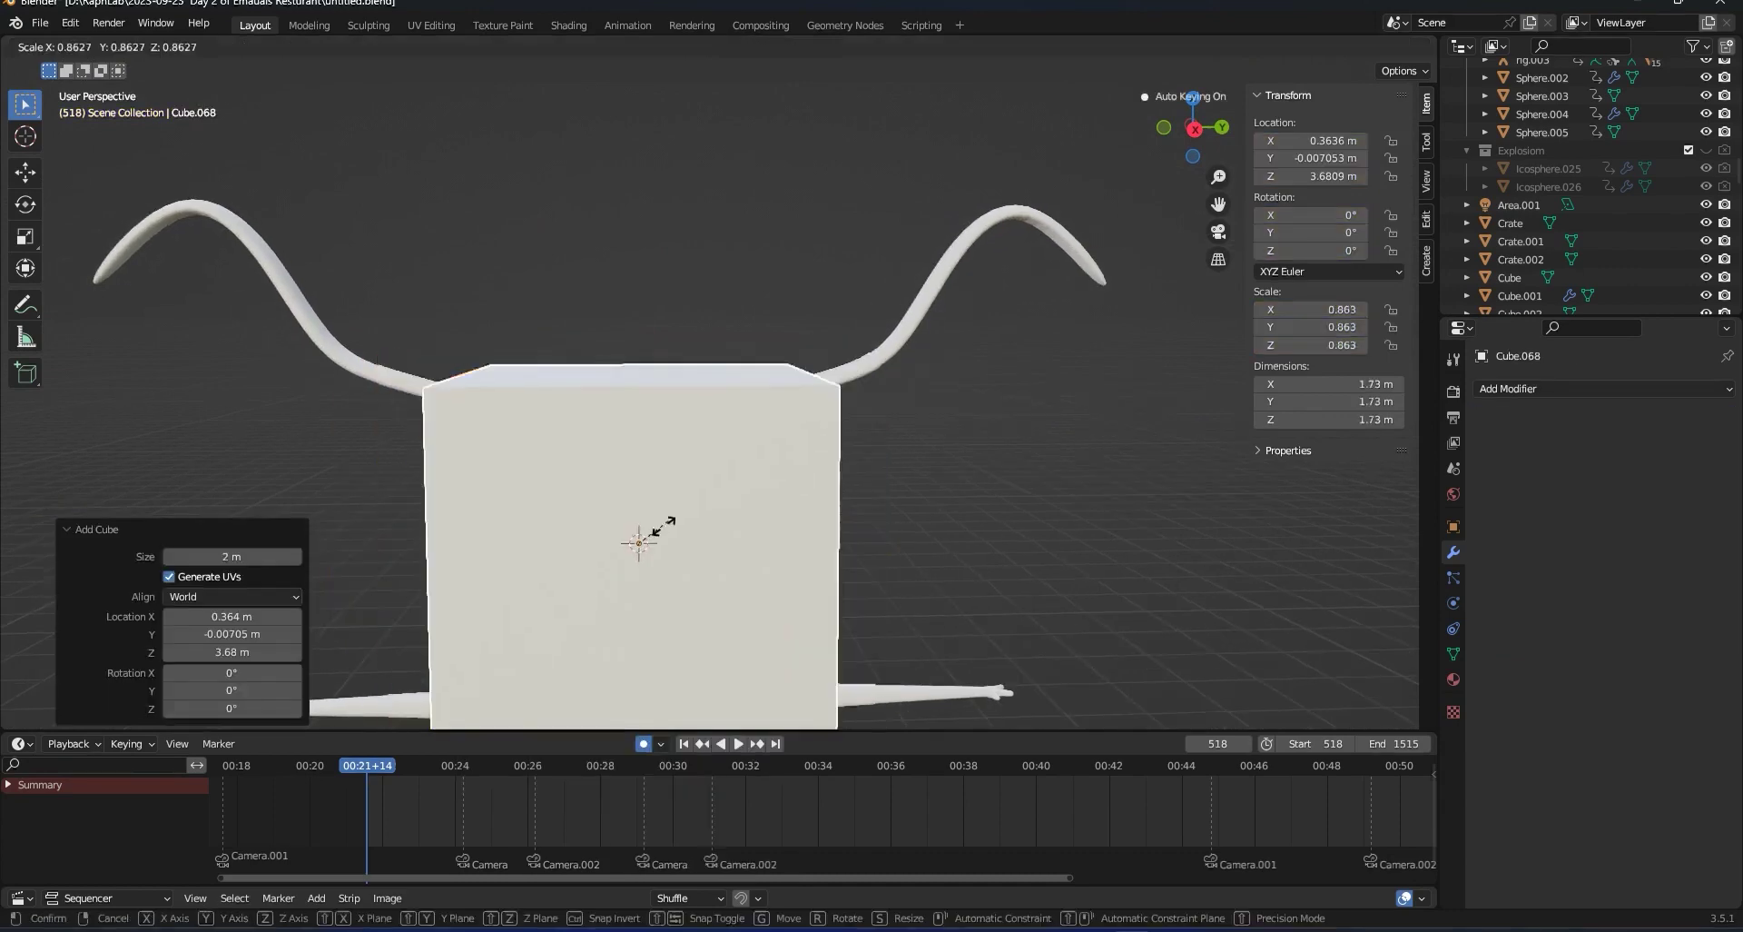
{"action": "left_click", "coordinate": [697, 580]}
Switch the viewport to solid shading with the small cube and the head's front framed.
{"action": "scroll", "coordinate": [726, 508], "scroll_direction": "up", "scroll_amount": 8}
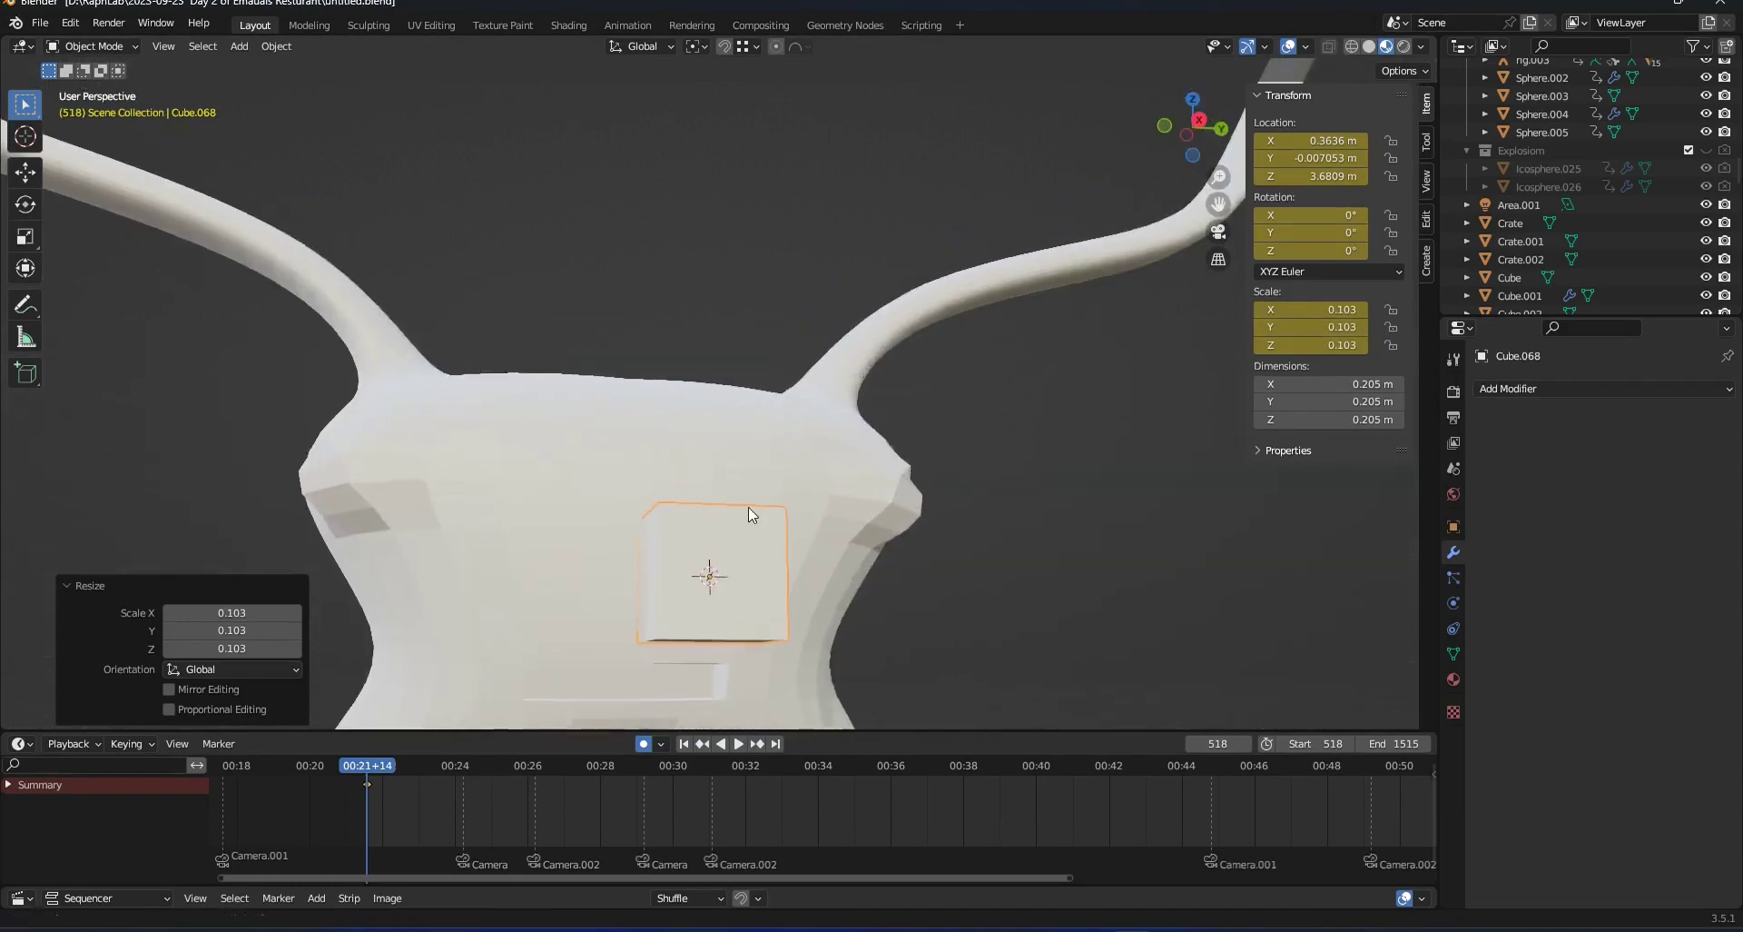
{"action": "left_click", "coordinate": [1369, 46]}
{"action": "middle_click_drag", "start_coordinate": [835, 572], "coordinate": [826, 595]}
{"action": "middle_click_drag", "start_coordinate": [766, 572], "coordinate": [815, 512], "text": "shift"}
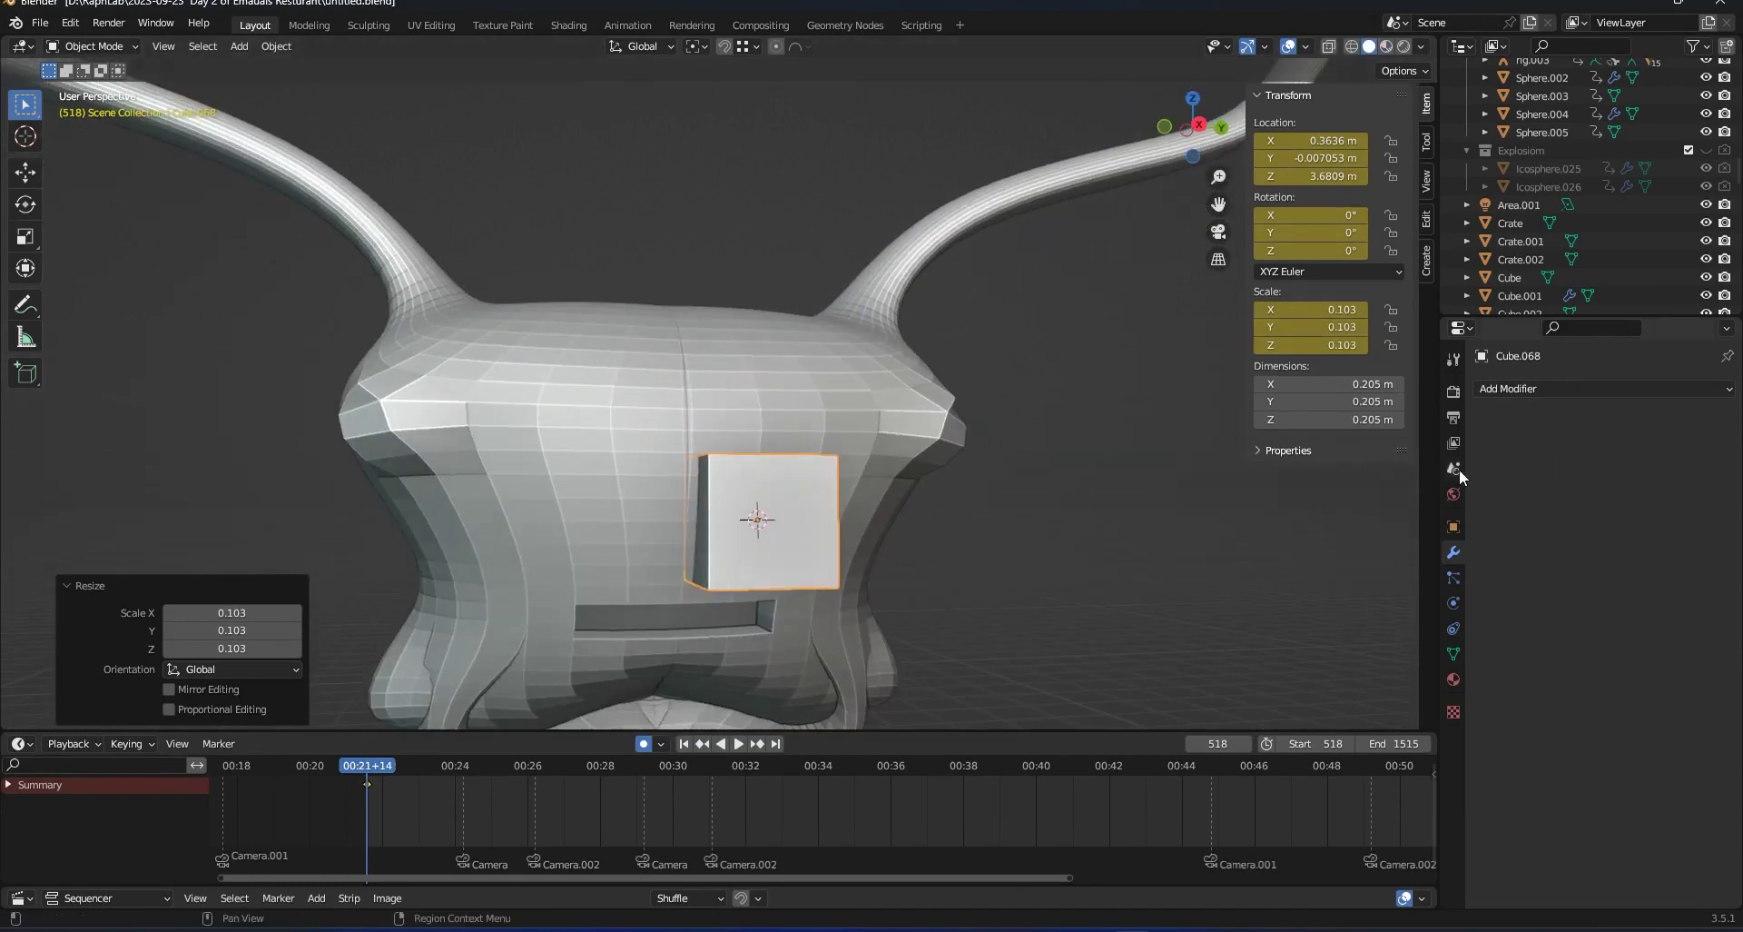
Add a Subdivision Surface modifier to the small cube on the front of the head.
{"action": "left_click", "coordinate": [1502, 390]}
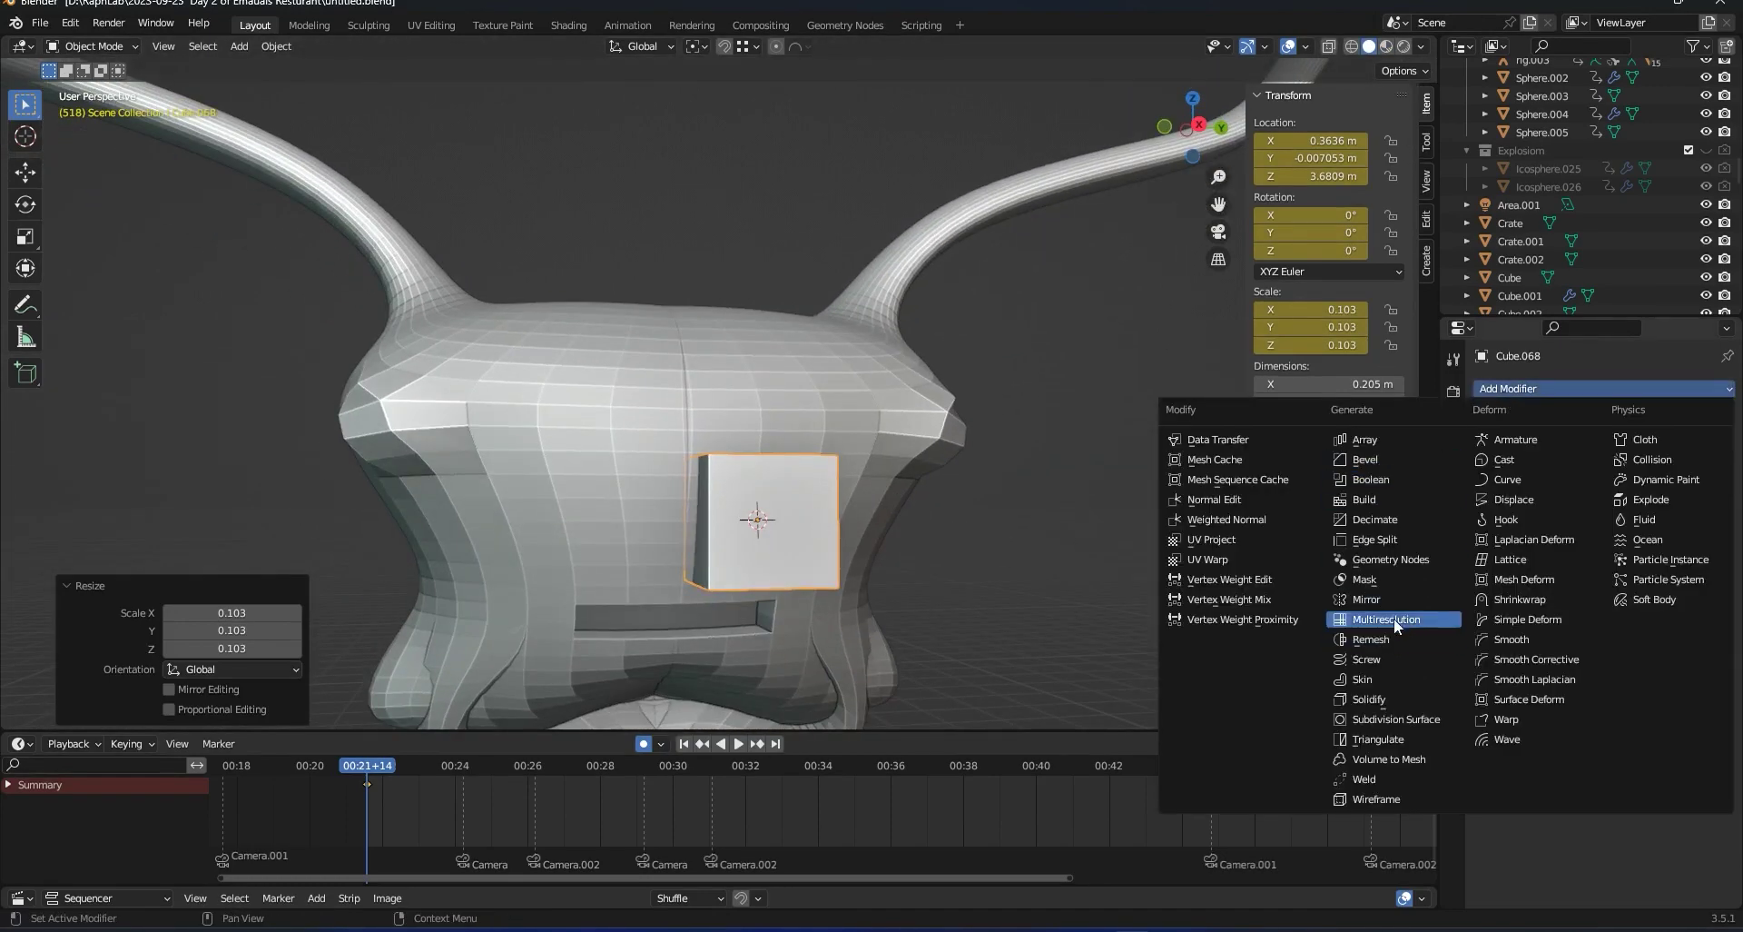
{"action": "left_click", "coordinate": [1396, 719]}
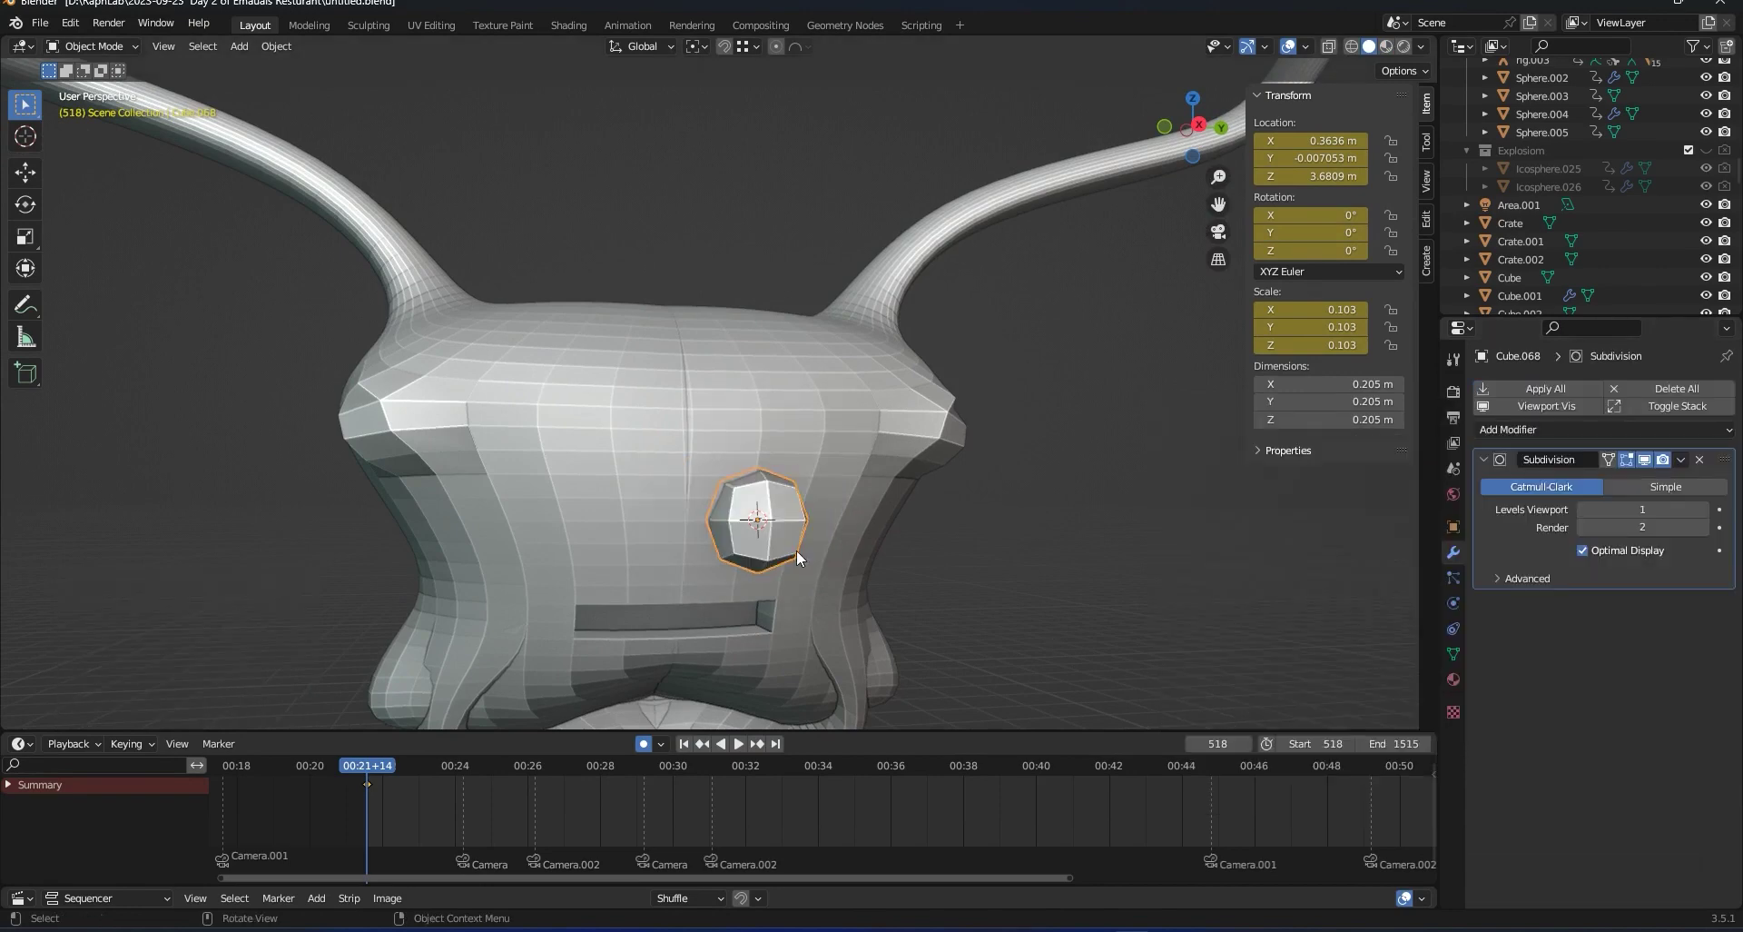
{"action": "middle_click_drag", "start_coordinate": [798, 548], "coordinate": [720, 551]}
In Edit Mode, select all four top vertices of the cube using X-ray and raise them about 0.133 m along Z.
{"action": "key", "text": "Tab"}
{"action": "left_click_drag", "start_coordinate": [854, 480], "coordinate": [681, 431]}
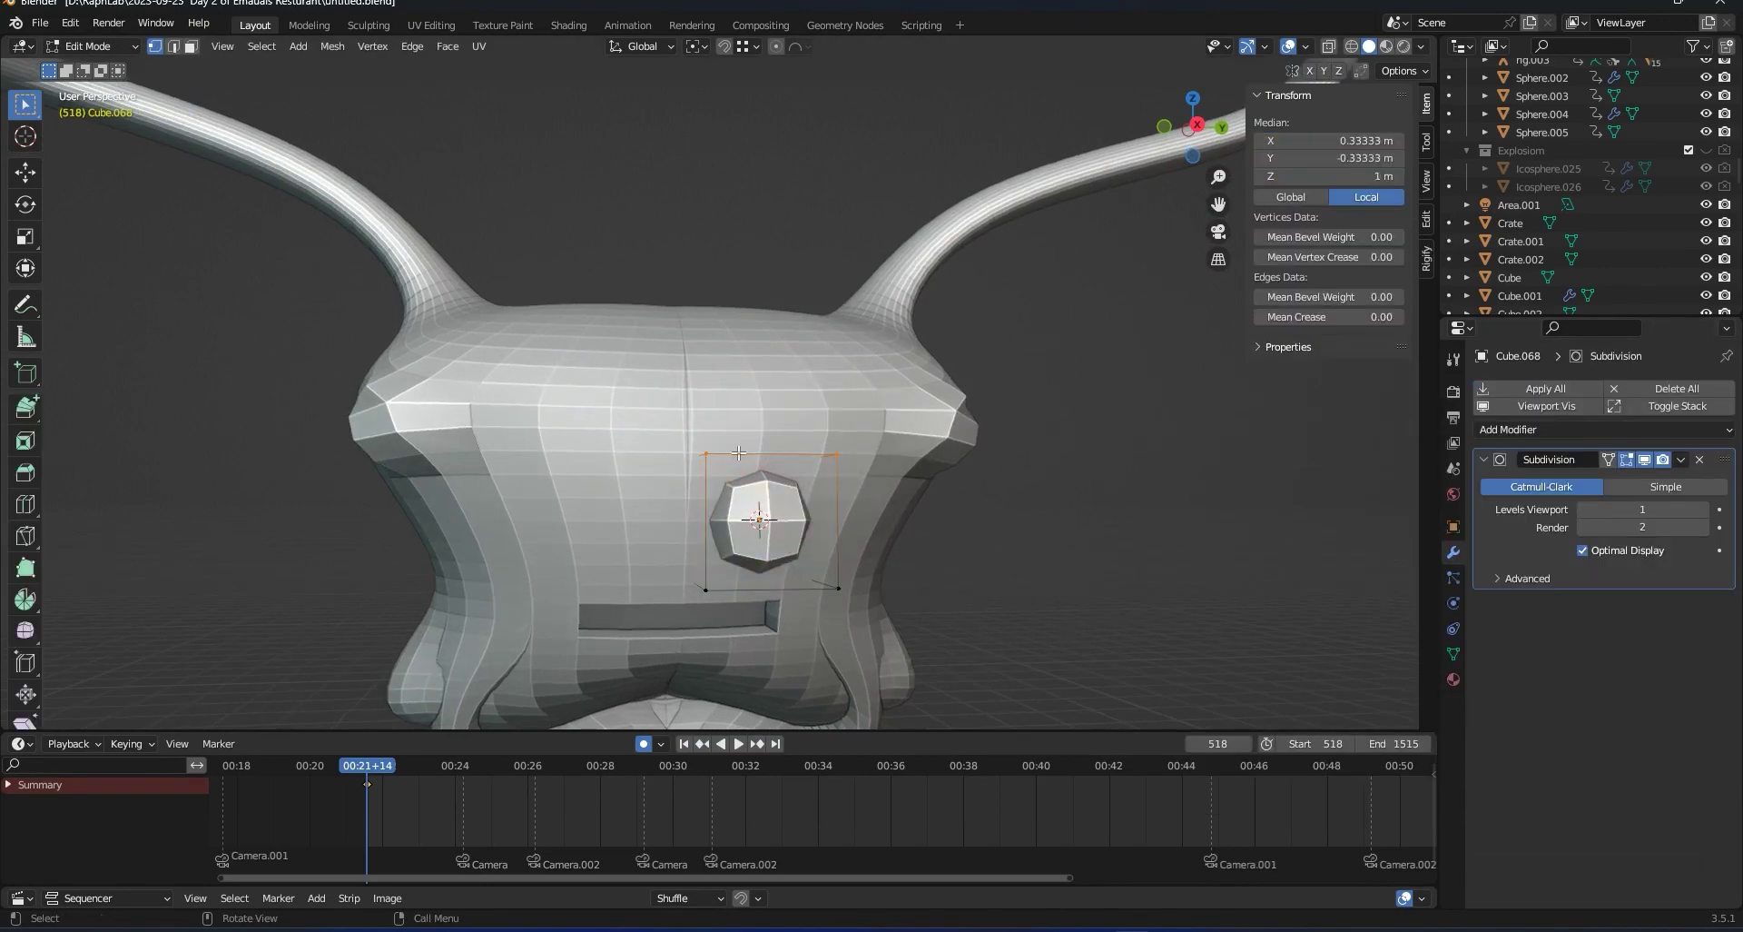
{"action": "middle_click_drag", "start_coordinate": [731, 465], "coordinate": [691, 493]}
{"action": "left_click", "coordinate": [1330, 47]}
{"action": "left_click_drag", "start_coordinate": [867, 457], "coordinate": [632, 395]}
{"action": "left_click_drag", "start_coordinate": [558, 510], "coordinate": [591, 500]}
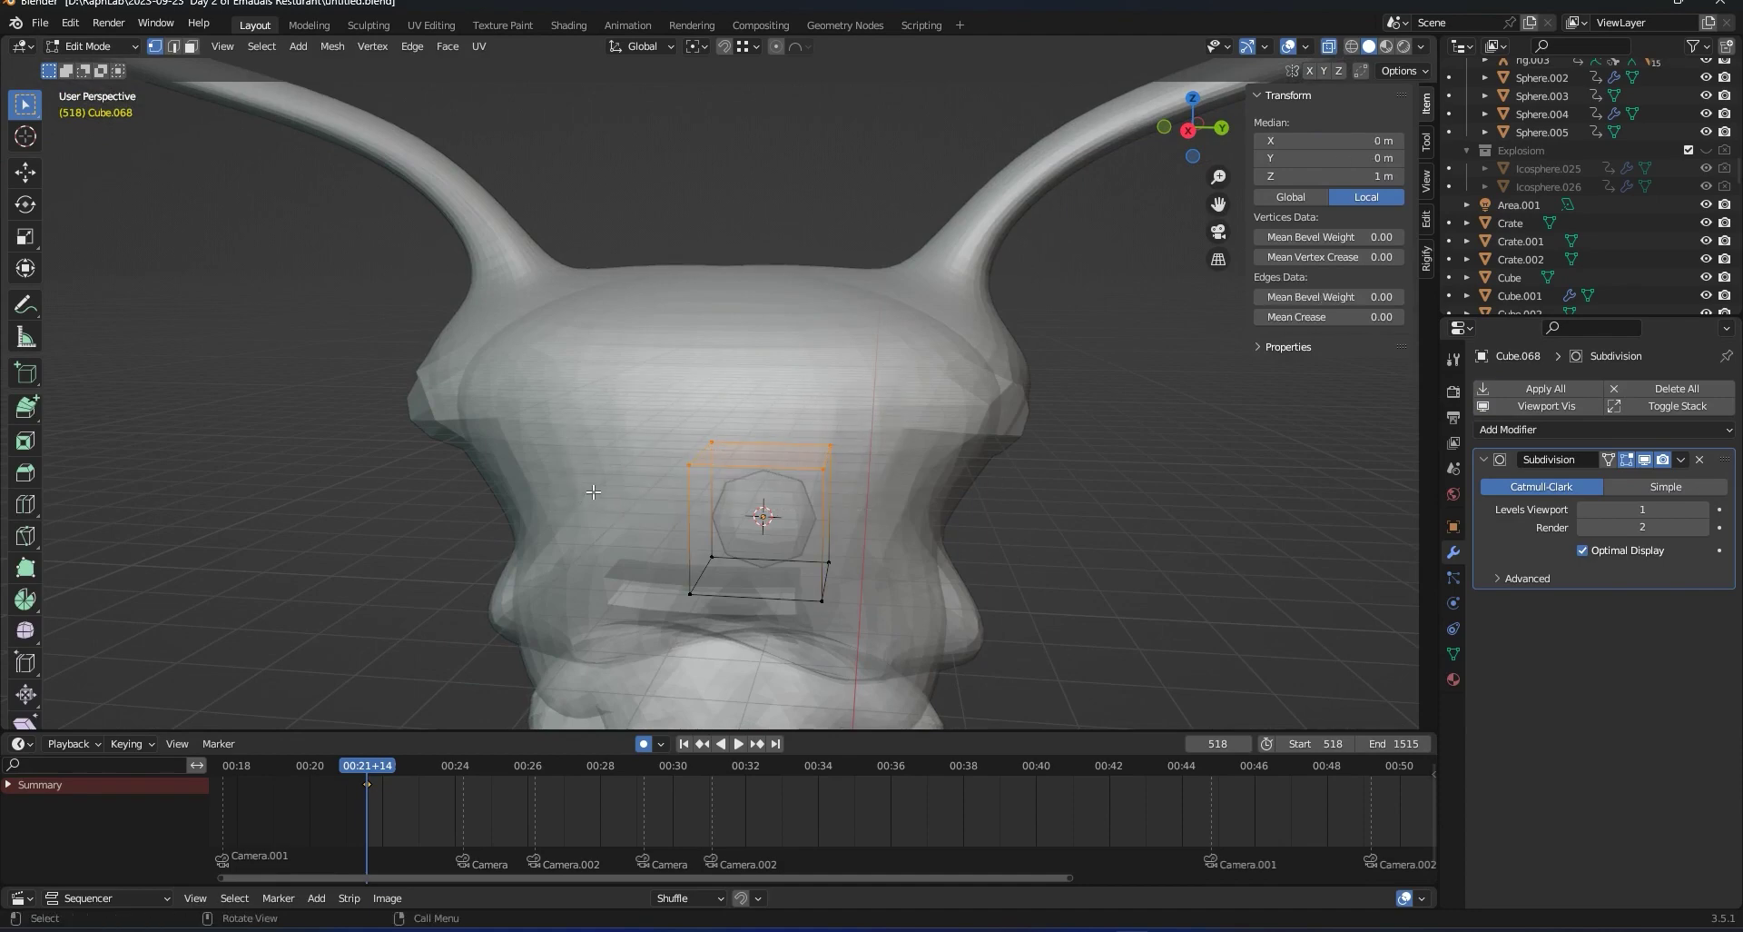
{"action": "key", "text": "g"}
{"action": "key", "text": "z"}
{"action": "left_click", "coordinate": [599, 410]}
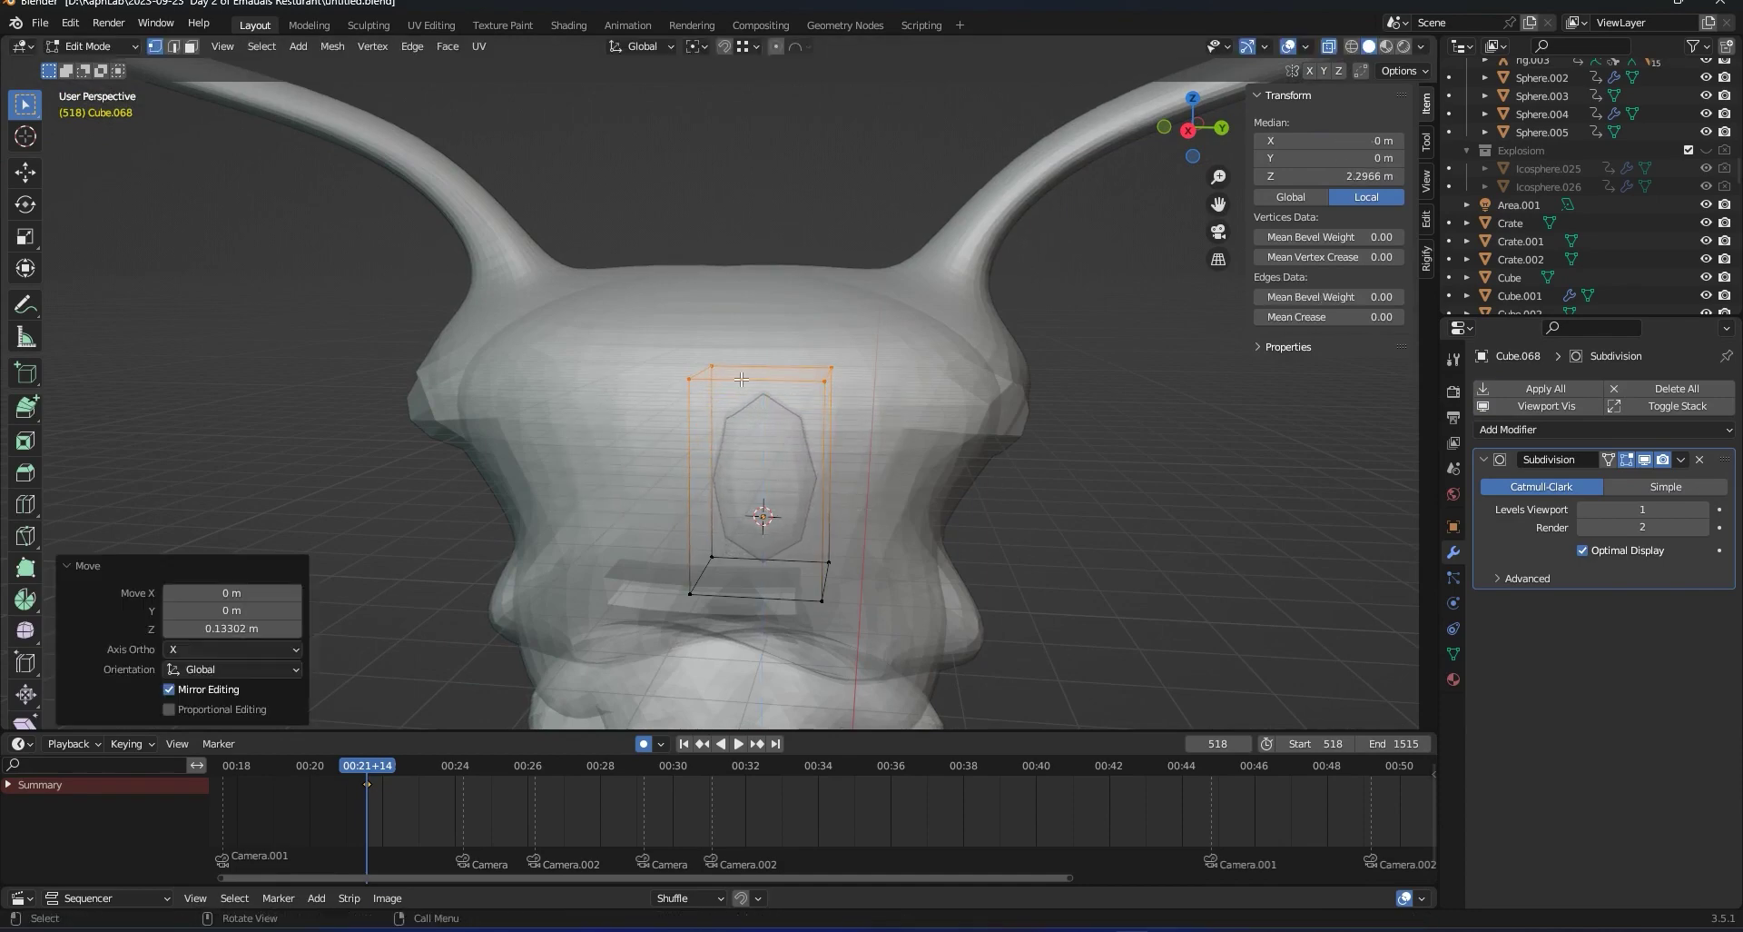
{"action": "key", "text": "alt+z"}
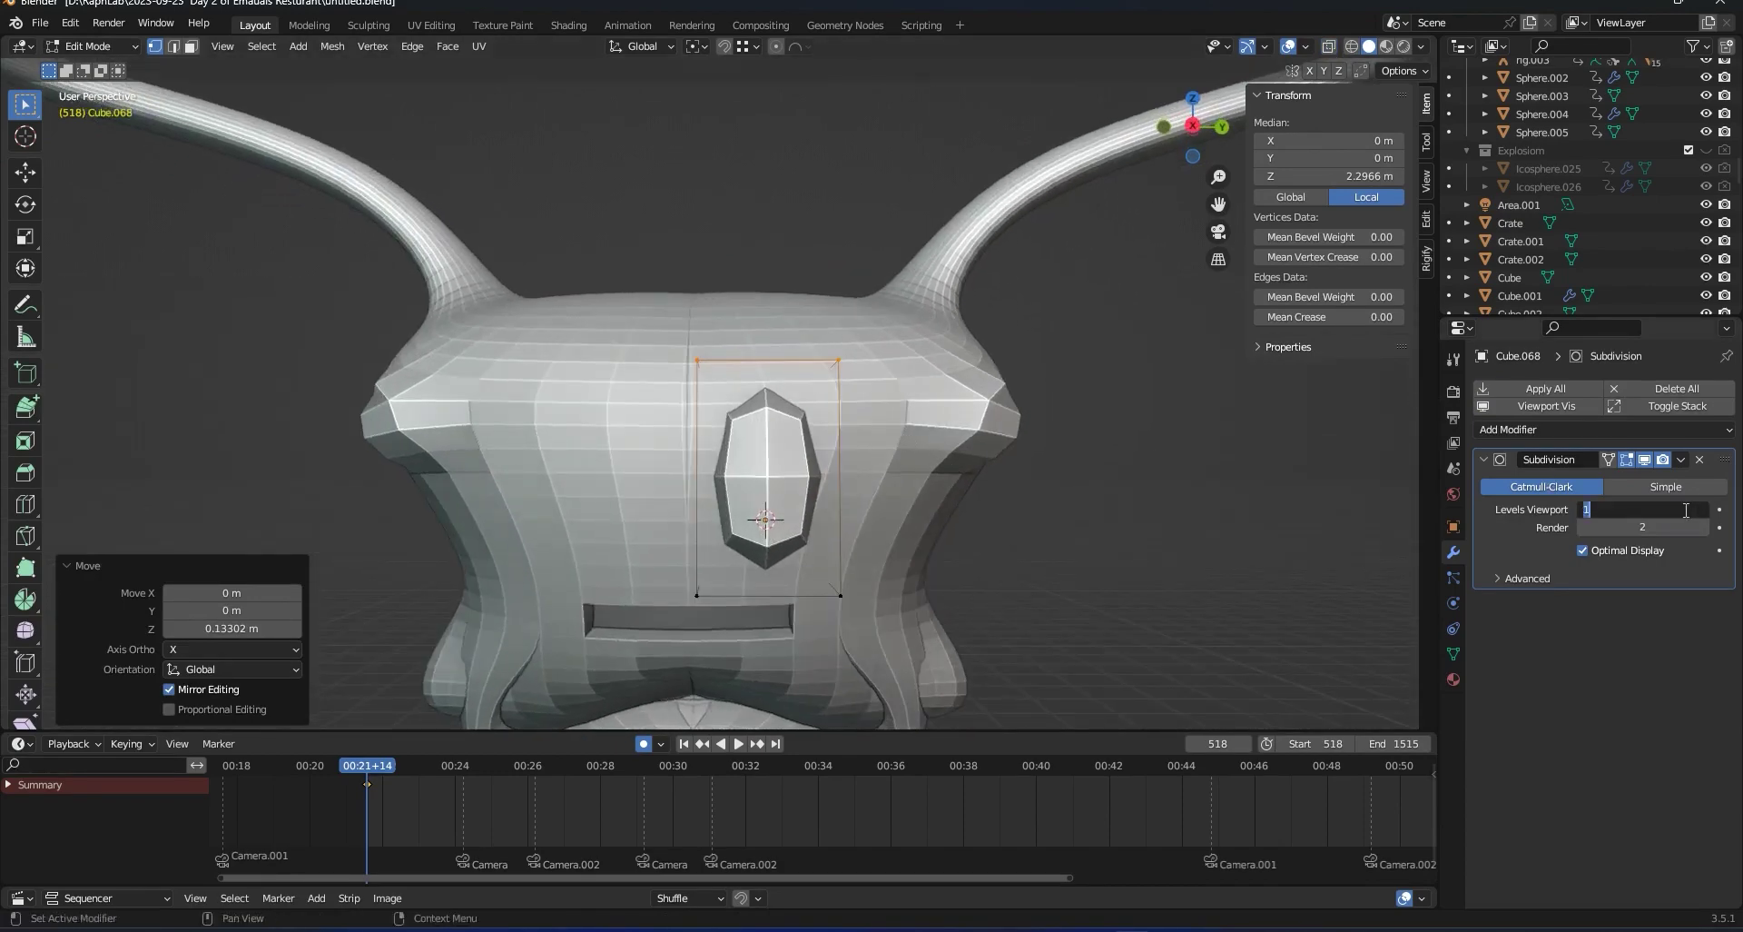
Set the eye's Subdivision viewport level to 2 and return to Object Mode.
{"action": "type", "text": "2"}
{"action": "key", "text": "Return"}
{"action": "key", "text": "Tab"}
Select the rounded eye shape and scale it uniformly by 0.464.
{"action": "left_click", "coordinate": [1062, 488]}
{"action": "left_click", "coordinate": [792, 485]}
{"action": "key", "text": "s"}
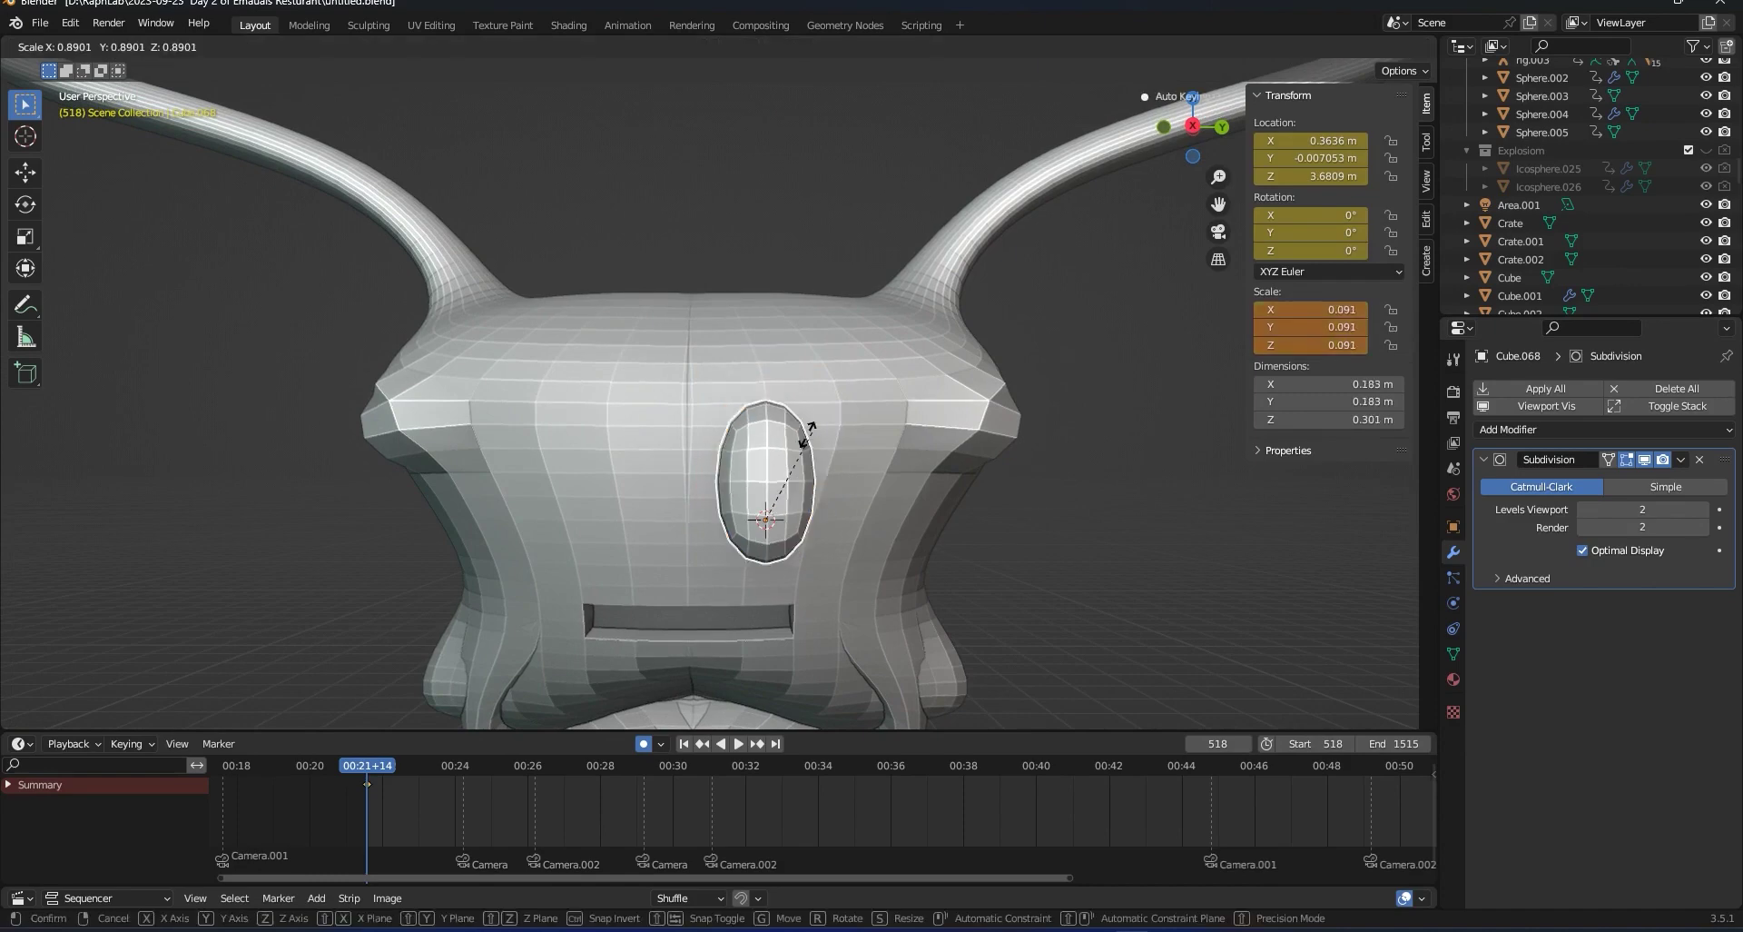
{"action": "left_click", "coordinate": [792, 476]}
Move the eye to about Y 0.044 m and Z 3.765 m on the face, adjusting its depth along X.
{"action": "key", "text": "g"}
{"action": "key", "text": "y"}
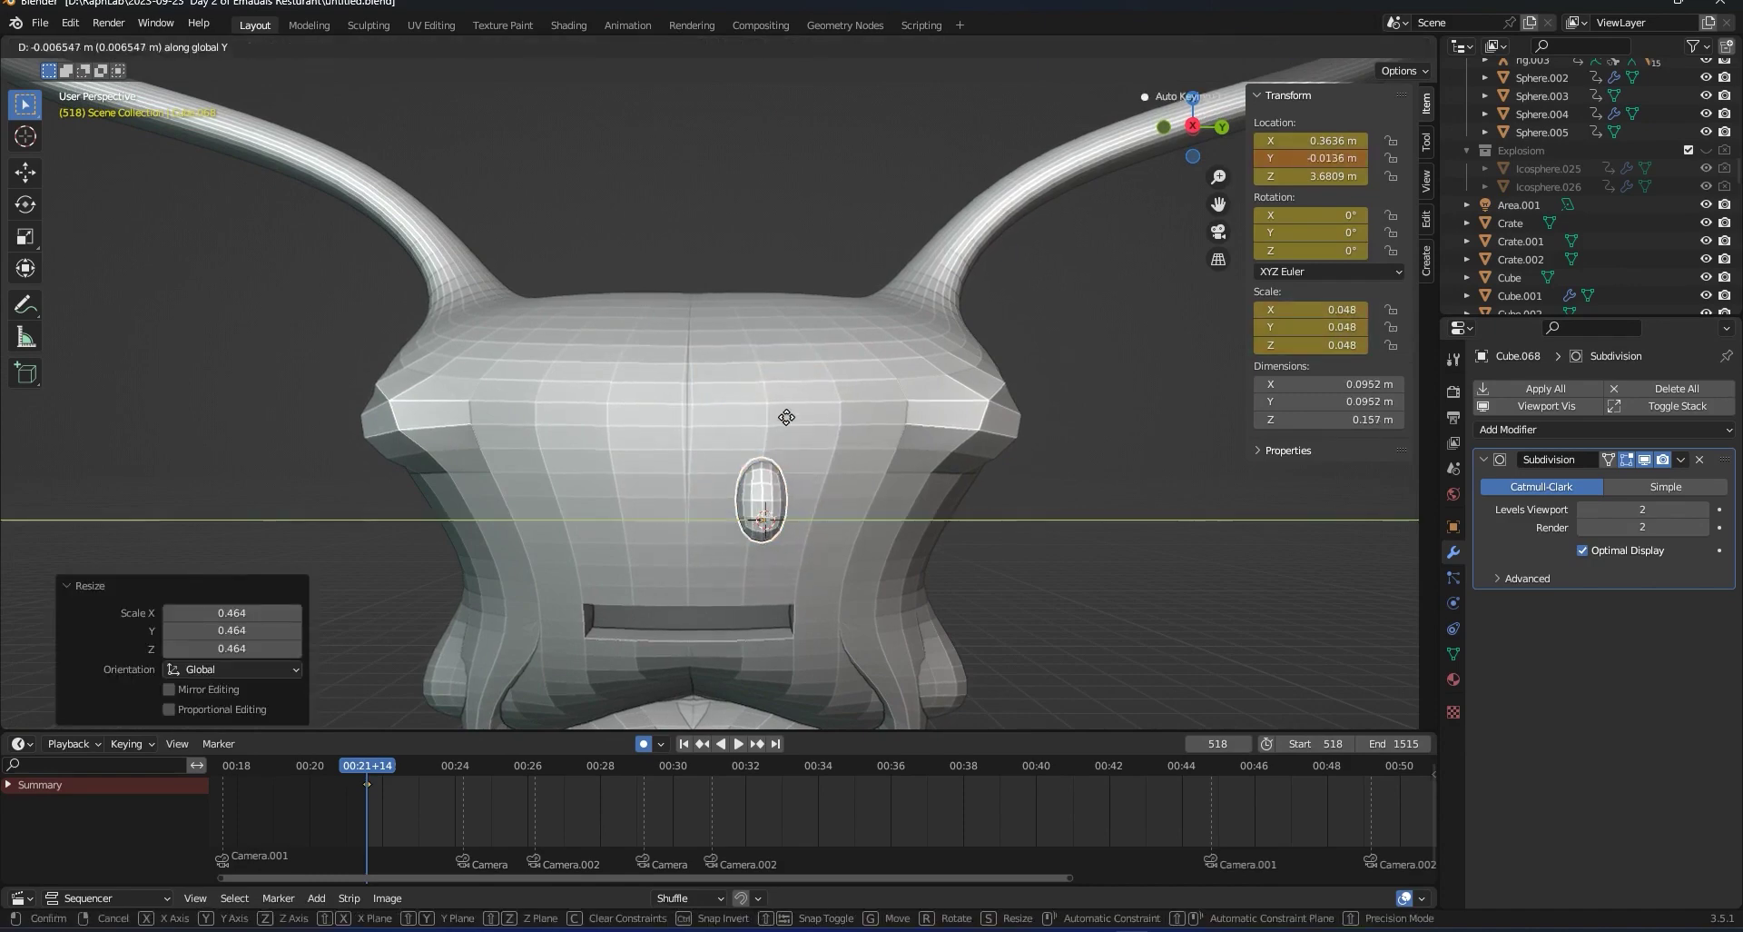
{"action": "left_click", "coordinate": [823, 400]}
{"action": "key", "text": "g"}
{"action": "key", "text": "x"}
{"action": "left_click", "coordinate": [829, 387]}
{"action": "key", "text": "g"}
{"action": "key", "text": "z"}
{"action": "left_click", "coordinate": [830, 334]}
Move the eye about 0.015 m outward along the X axis so it sits on the head's surface.
{"action": "middle_click_drag", "start_coordinate": [830, 335], "coordinate": [873, 447]}
{"action": "key", "text": "g"}
{"action": "key", "text": "x"}
{"action": "left_click", "coordinate": [826, 423]}
{"action": "scroll", "coordinate": [874, 447], "scroll_direction": "down", "scroll_amount": 1}
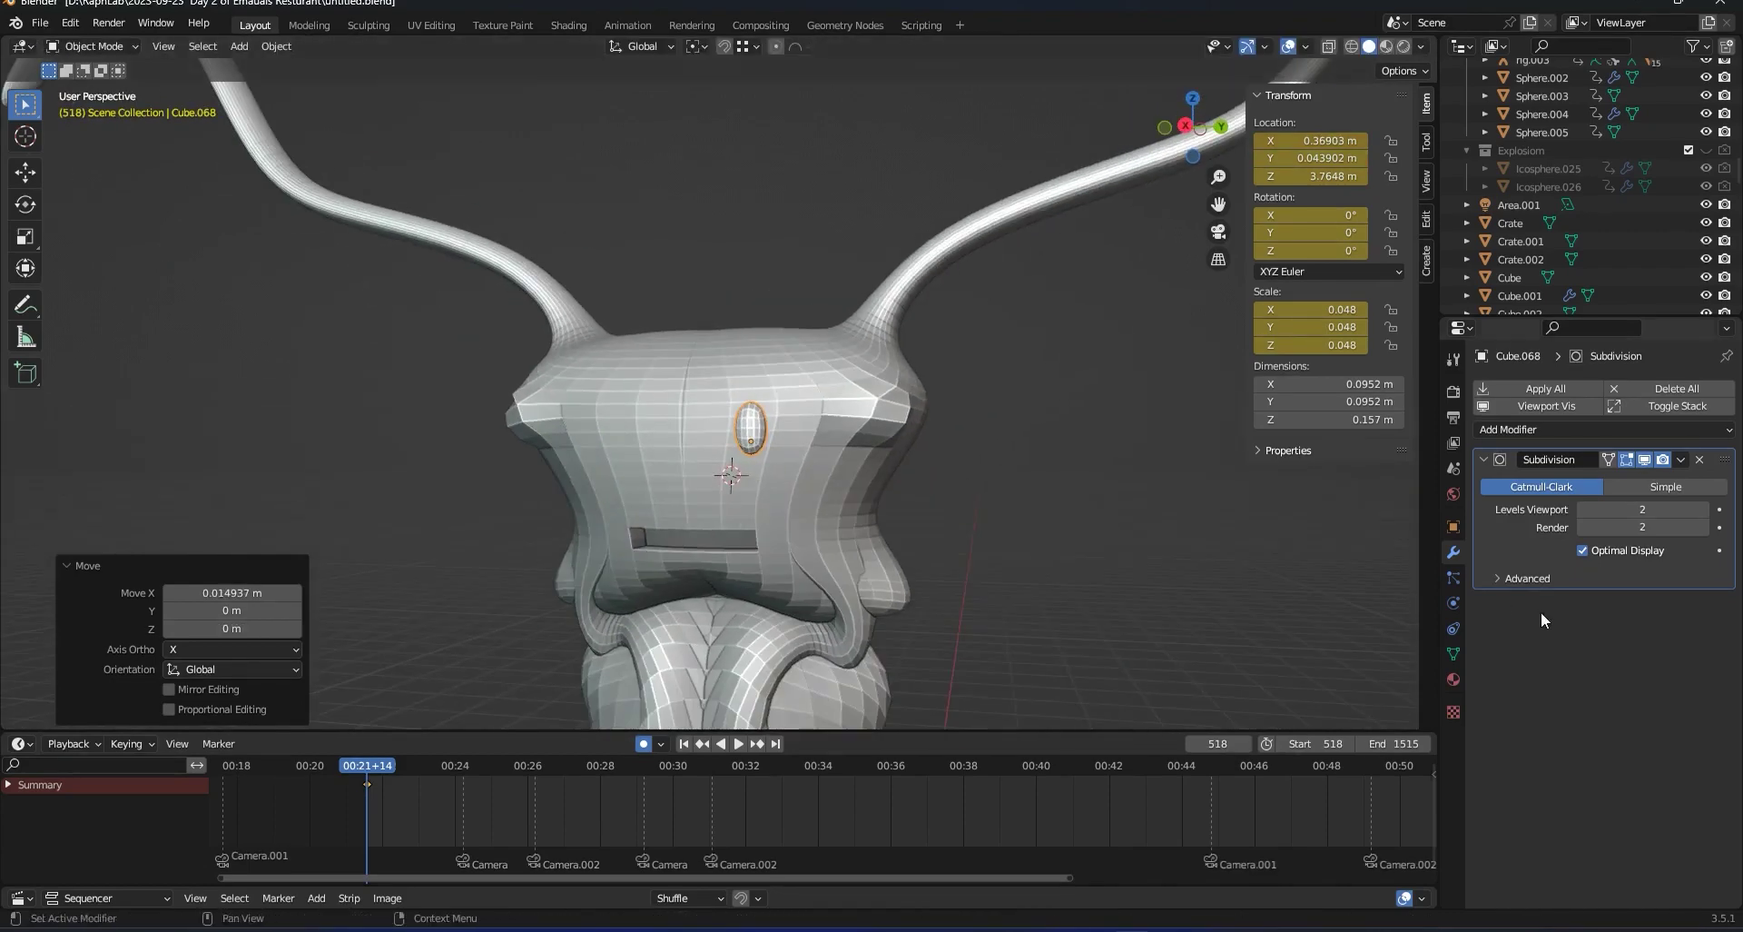
Add a Mirror modifier to the eye using the character mesh Vert.051 as mirror object, on the Y axis only.
{"action": "left_click", "coordinate": [1525, 428]}
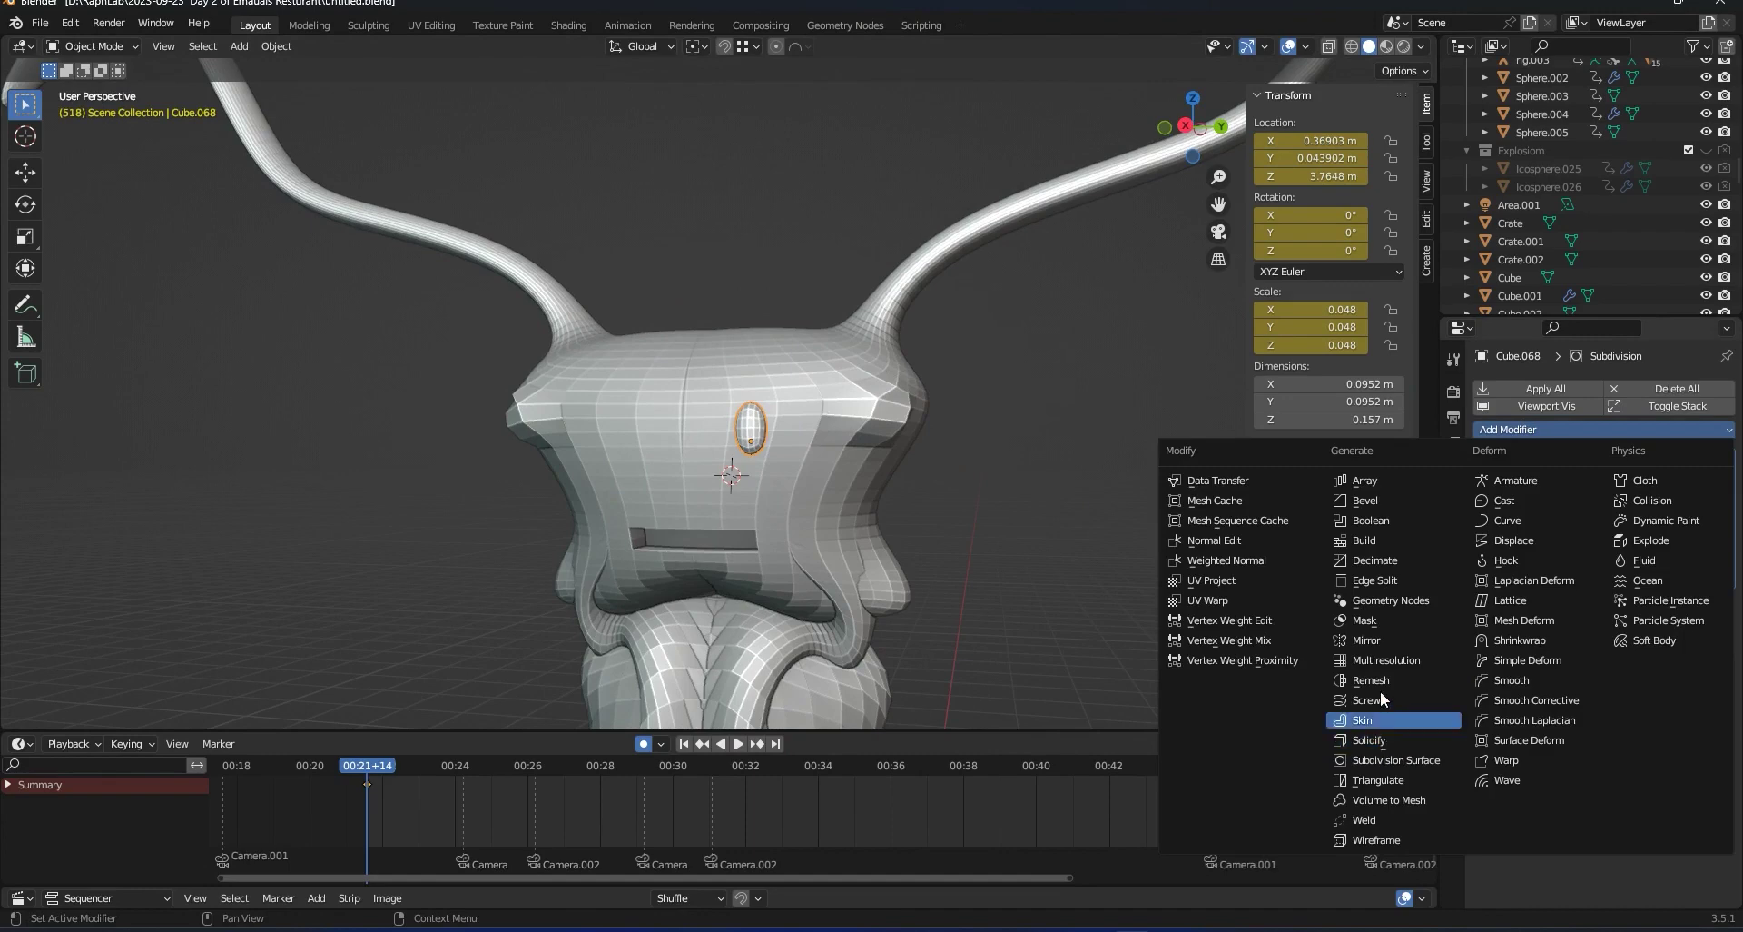
{"action": "left_click", "coordinate": [1384, 642]}
{"action": "left_click", "coordinate": [1643, 651]}
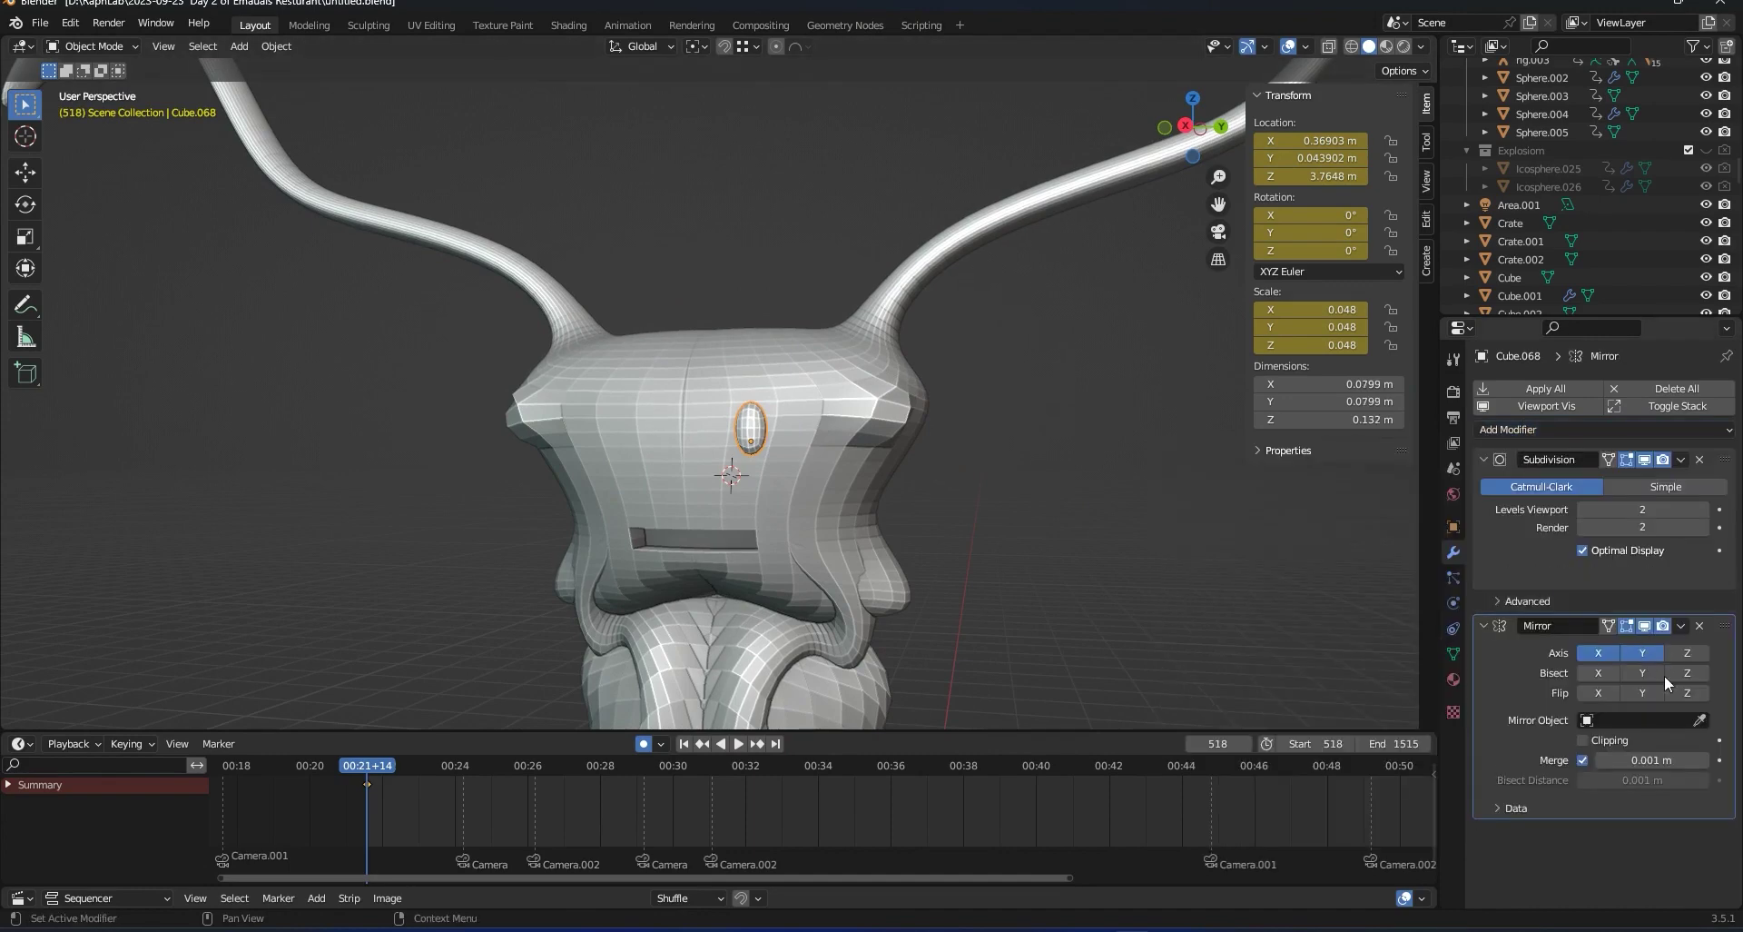
{"action": "left_click", "coordinate": [667, 464]}
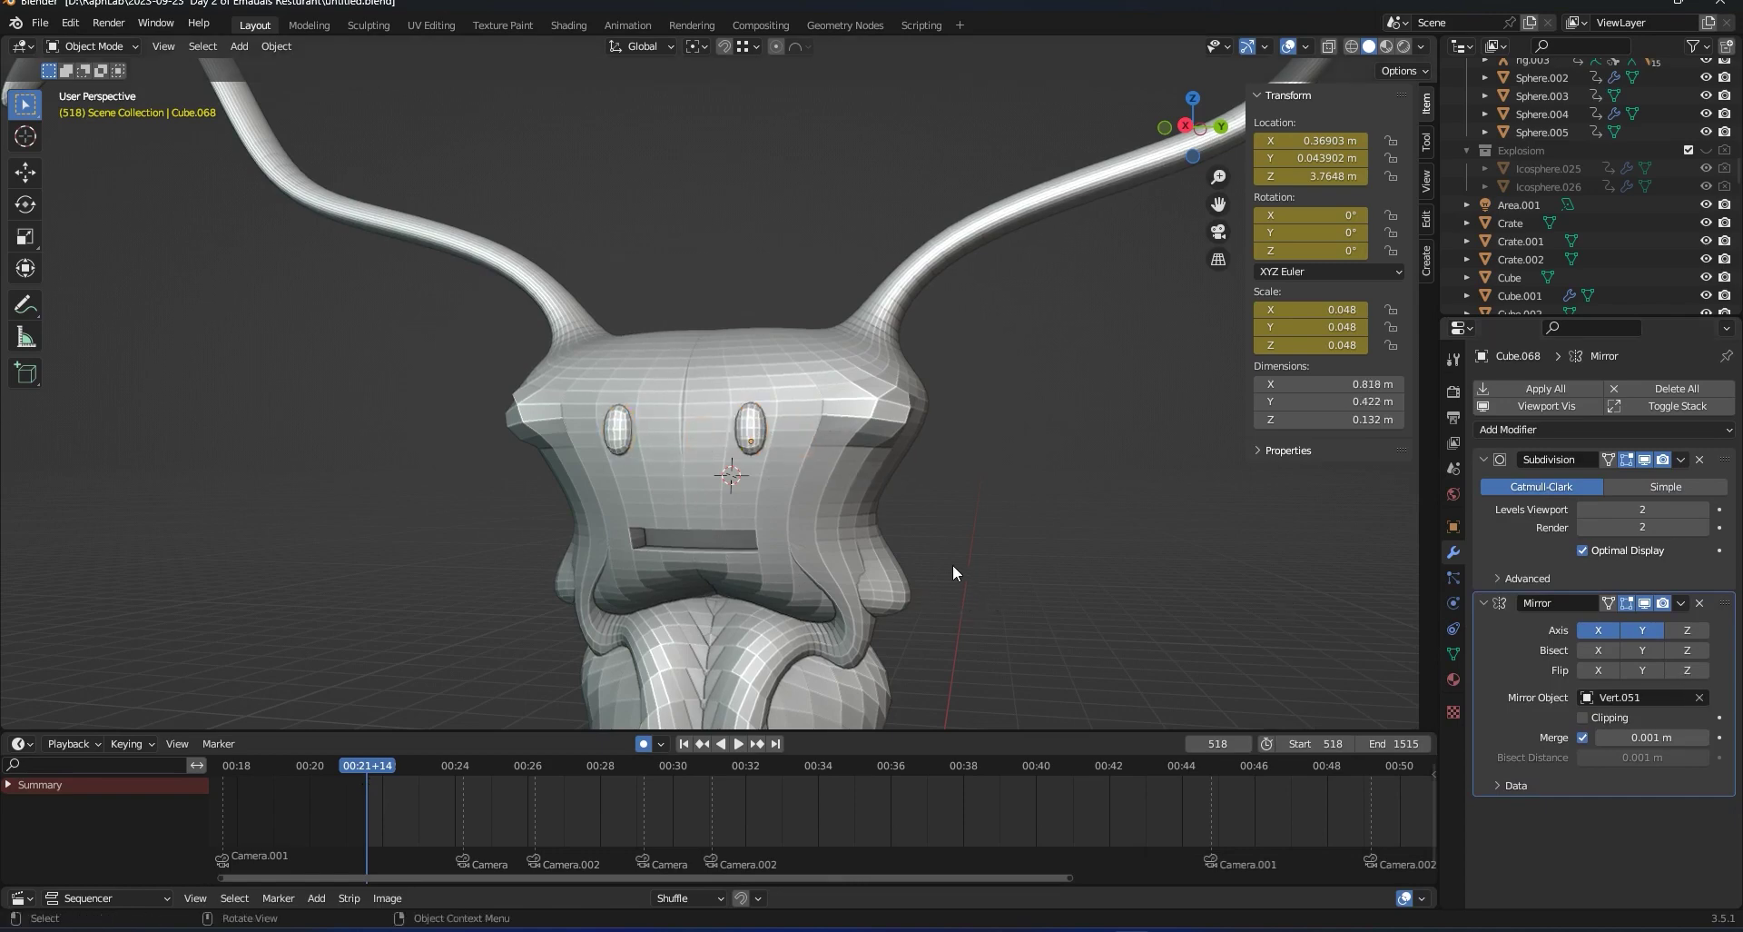
{"action": "middle_click_drag", "start_coordinate": [953, 572], "coordinate": [931, 564]}
{"action": "left_click", "coordinate": [1601, 631]}
Examine the whole character from the front in material preview shading, and return to solid shading.
{"action": "scroll", "coordinate": [1052, 522], "scroll_direction": "down", "scroll_amount": 7}
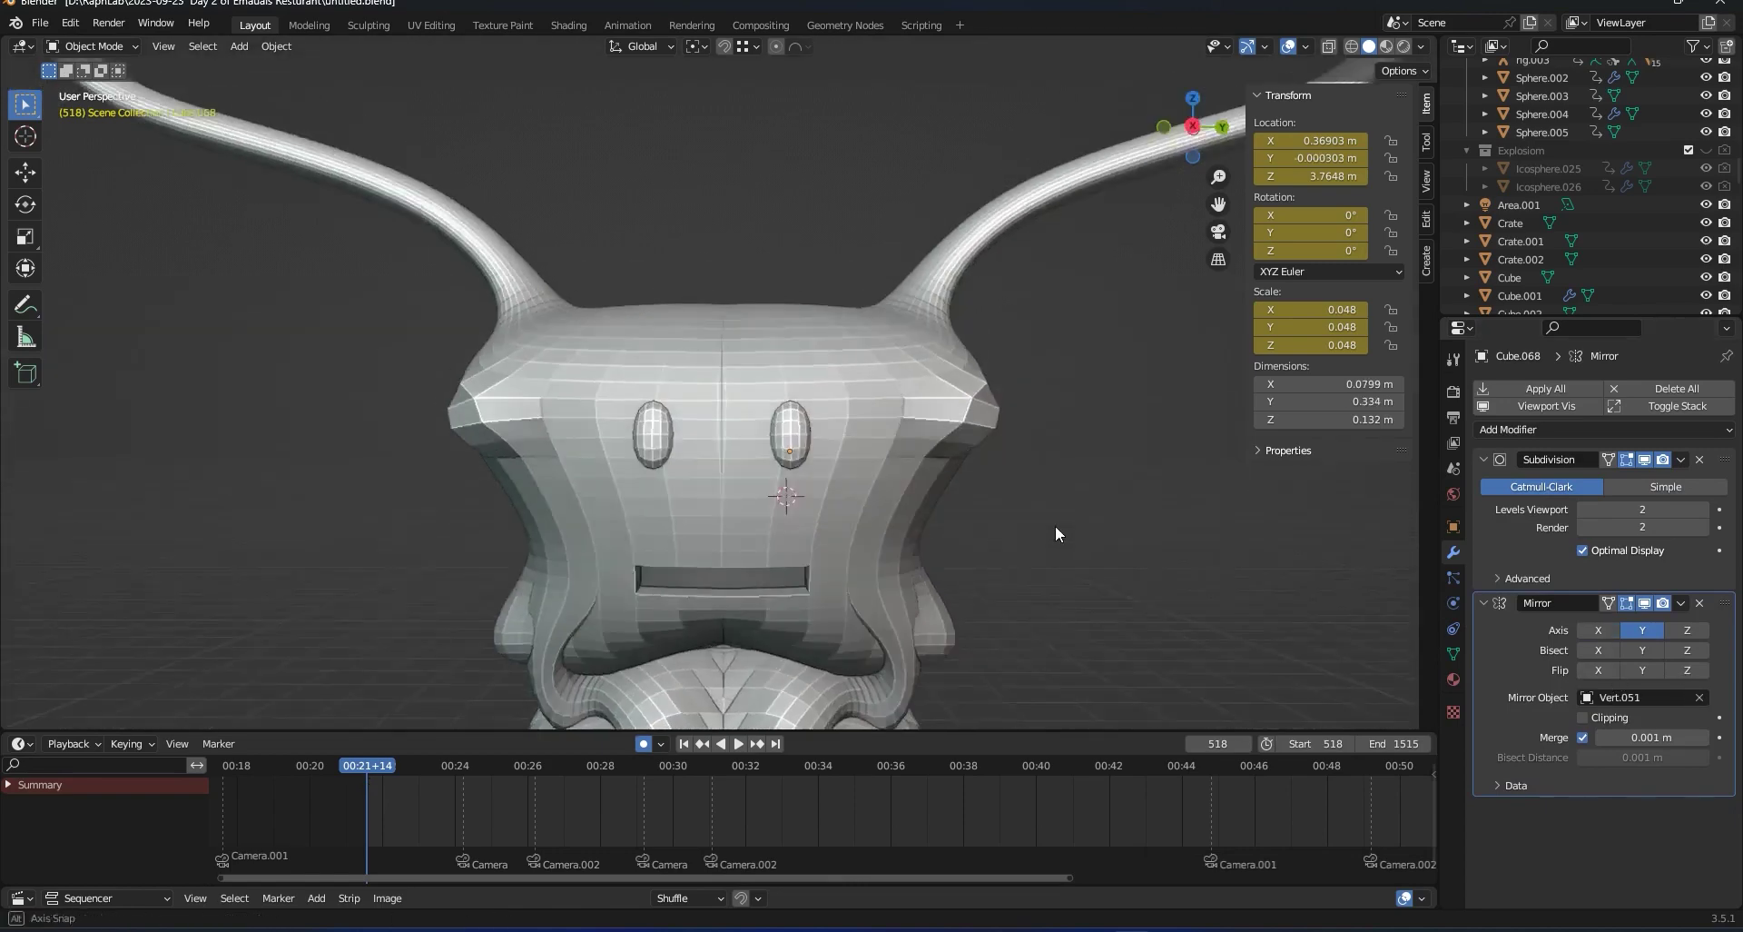
{"action": "middle_click_drag", "start_coordinate": [924, 505], "coordinate": [935, 469]}
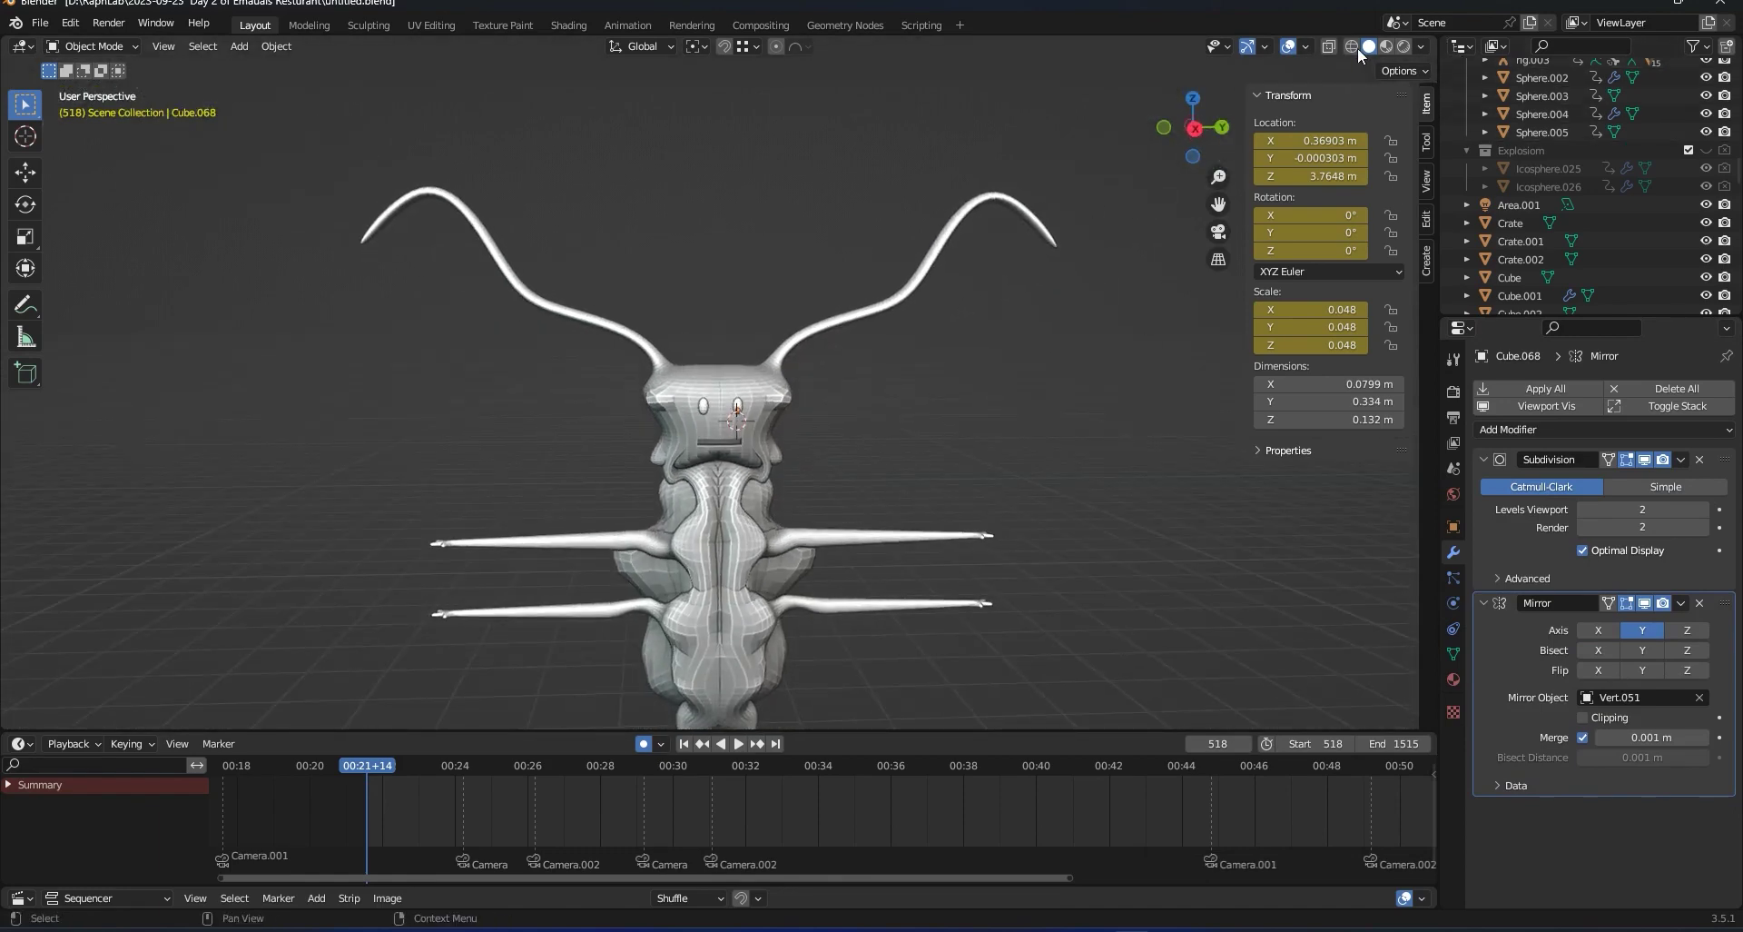
{"action": "left_click", "coordinate": [1387, 48]}
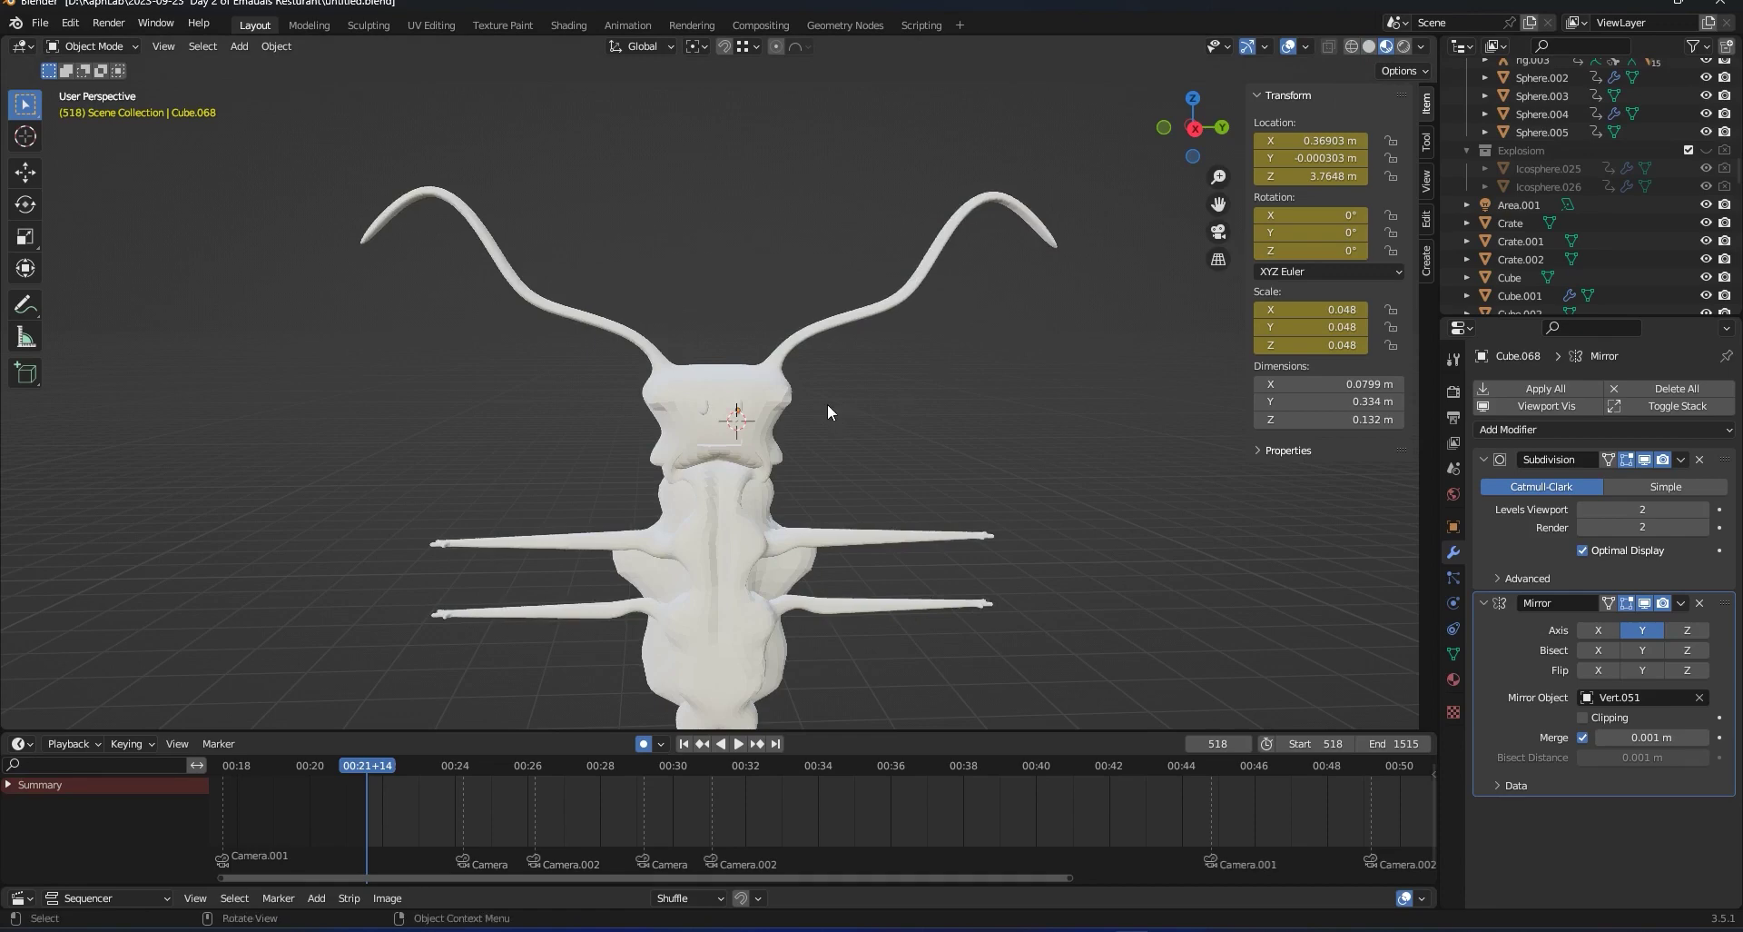
{"action": "scroll", "coordinate": [795, 390], "scroll_direction": "up", "scroll_amount": 4}
{"action": "scroll", "coordinate": [800, 385], "scroll_direction": "down", "scroll_amount": 3}
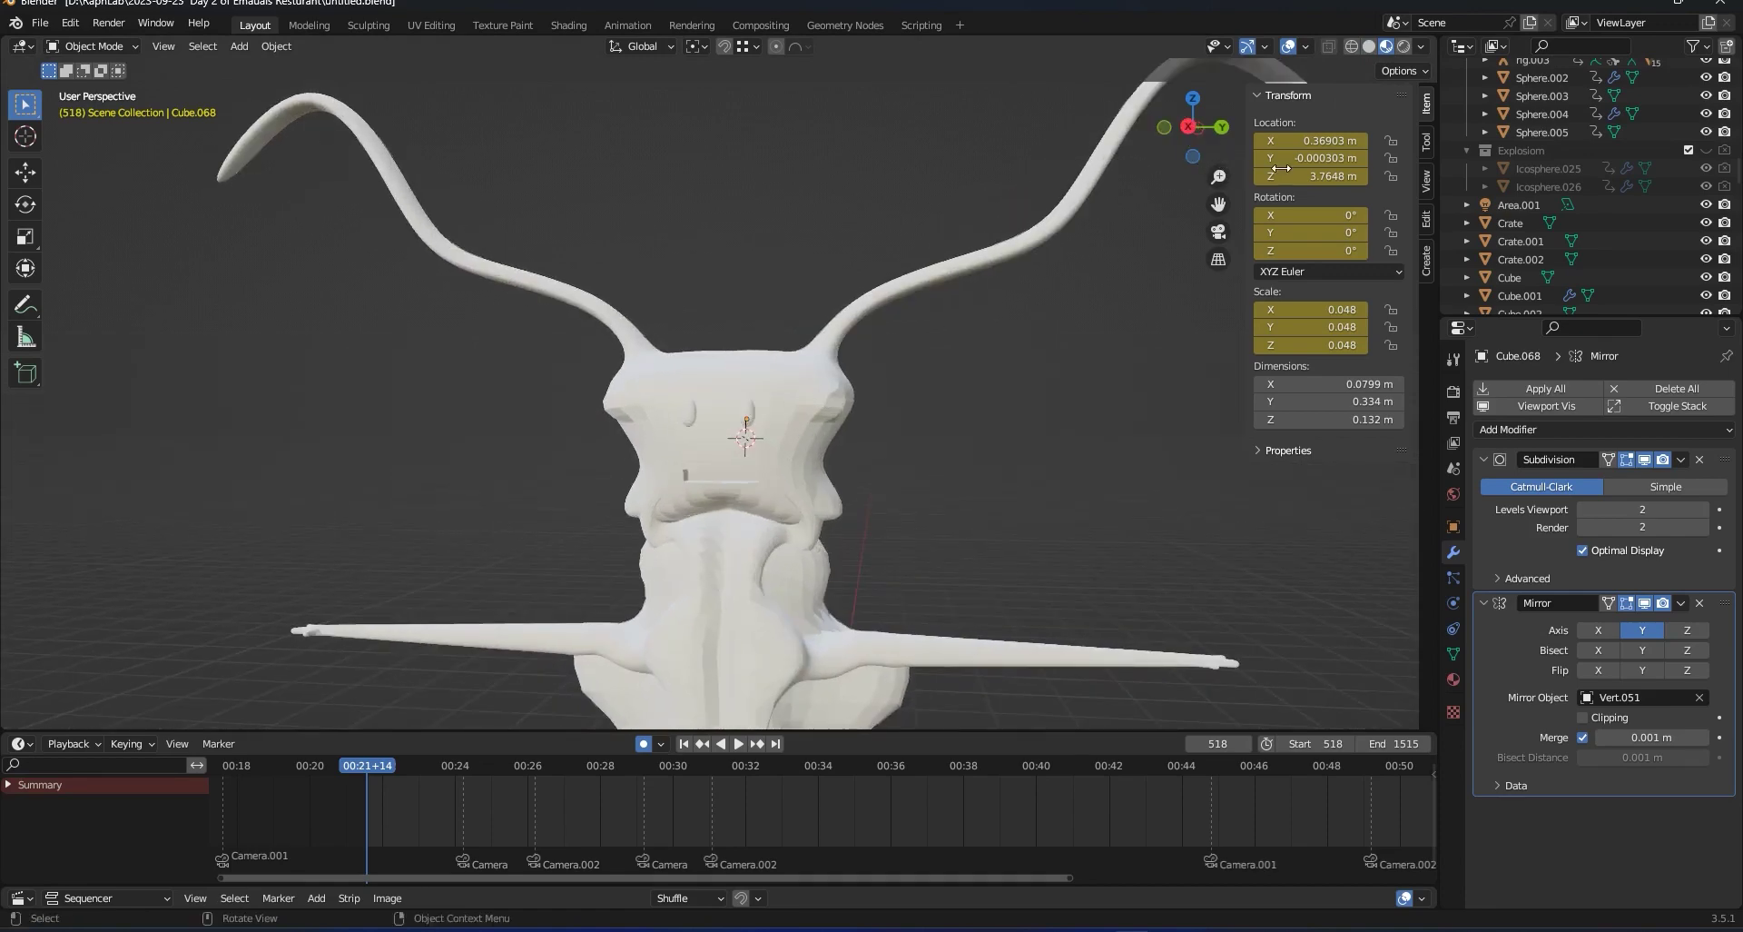
{"action": "left_click", "coordinate": [1369, 46]}
{"action": "scroll", "coordinate": [984, 483], "scroll_direction": "down", "scroll_amount": 2}
{"action": "scroll", "coordinate": [986, 491], "scroll_direction": "down", "scroll_amount": 1}
{"action": "middle_click_drag", "start_coordinate": [883, 544], "coordinate": [946, 427], "text": "shift"}
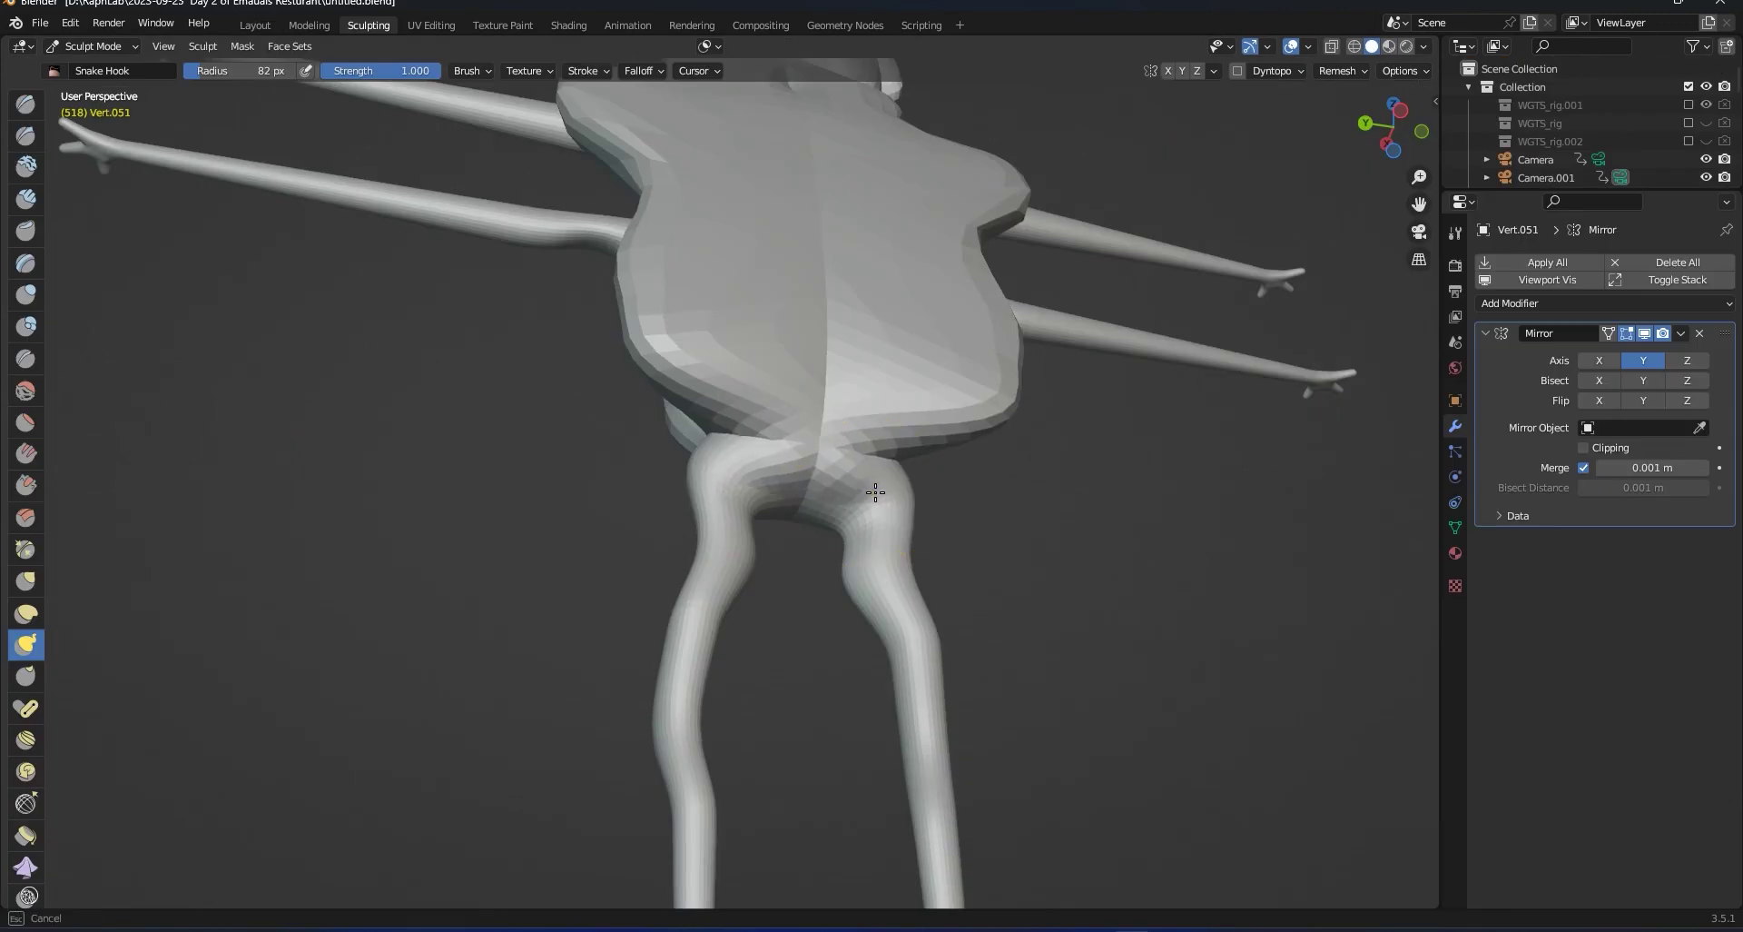
Sculpt the hips where the legs join the torso with the Snake Hook, Elastic Deform and Grab brushes.
{"action": "left_click_drag", "start_coordinate": [875, 492], "coordinate": [833, 514]}
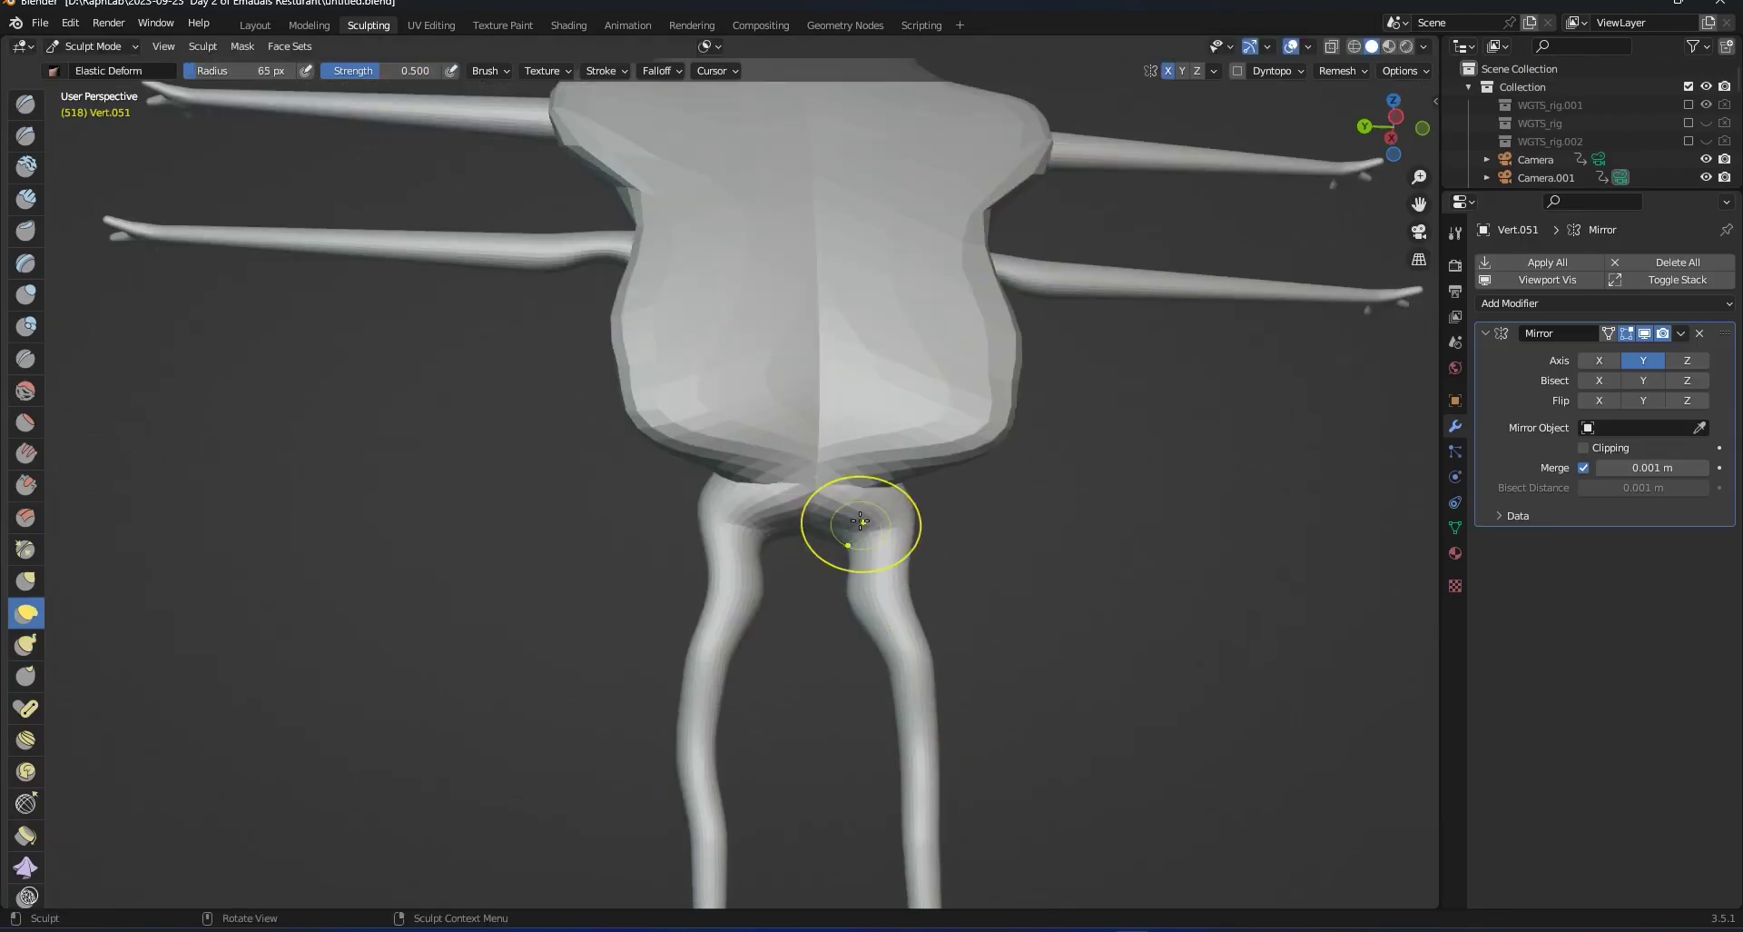
{"action": "mouse_move", "coordinate": [860, 495]}
{"action": "left_mouse_down"}
{"action": "mouse_move", "coordinate": [859, 532]}
{"action": "mouse_move", "coordinate": [839, 535]}
{"action": "left_mouse_up"}
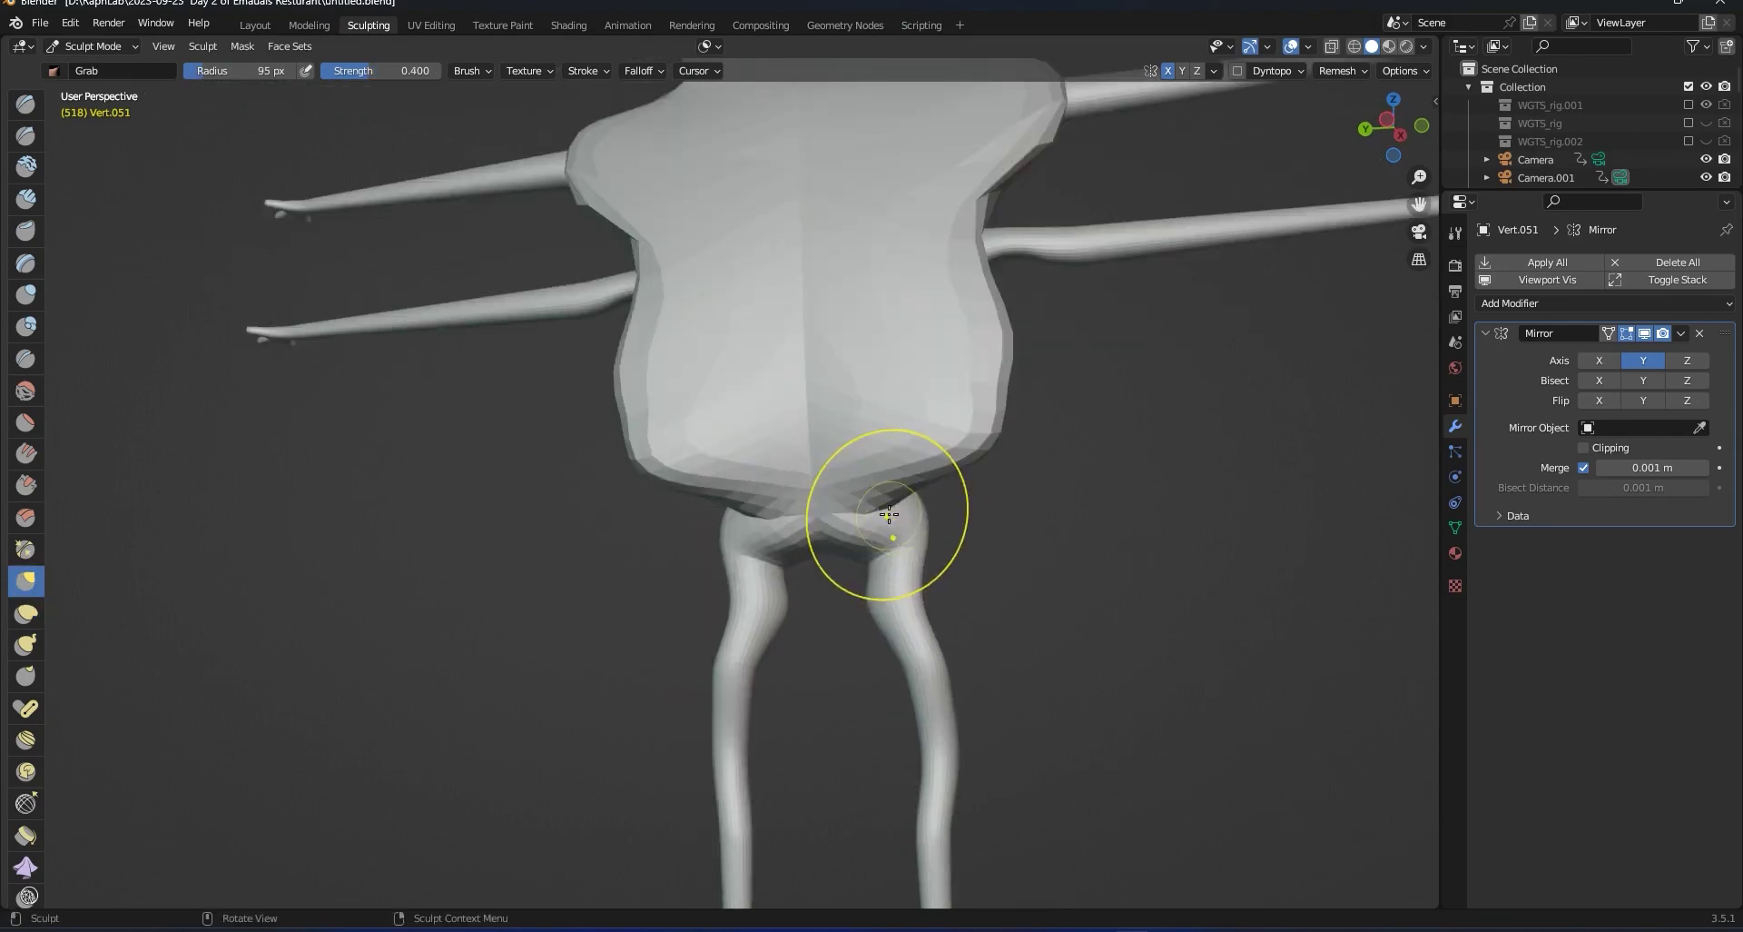
{"action": "mouse_move", "coordinate": [837, 516]}
{"action": "left_mouse_down"}
{"action": "mouse_move", "coordinate": [918, 529]}
{"action": "mouse_move", "coordinate": [892, 519]}
{"action": "mouse_move", "coordinate": [887, 545]}
{"action": "left_mouse_up"}
{"action": "middle_click_drag", "start_coordinate": [887, 546], "coordinate": [1028, 545]}
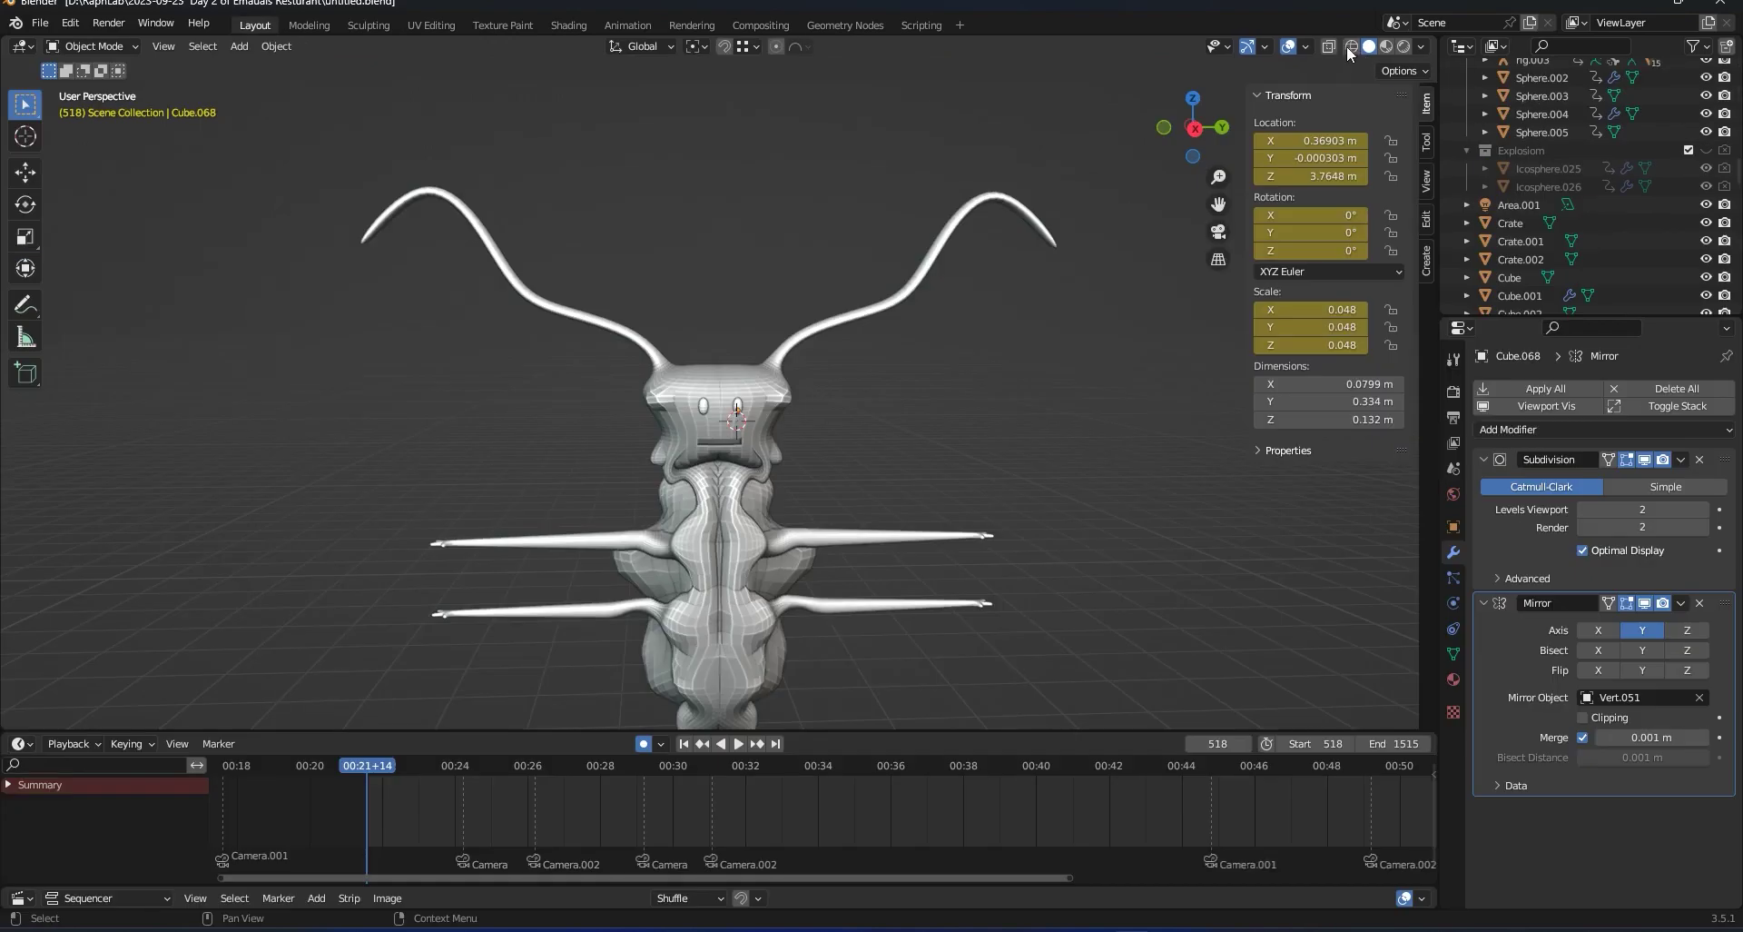
Check the head and mirrored eyes in material preview shading, and switch back to solid shading.
{"action": "left_click", "coordinate": [1386, 47]}
{"action": "scroll", "coordinate": [819, 397], "scroll_direction": "up", "scroll_amount": 2}
{"action": "middle_click_drag", "start_coordinate": [820, 398], "coordinate": [793, 388]}
{"action": "scroll", "coordinate": [794, 389], "scroll_direction": "up", "scroll_amount": 1}
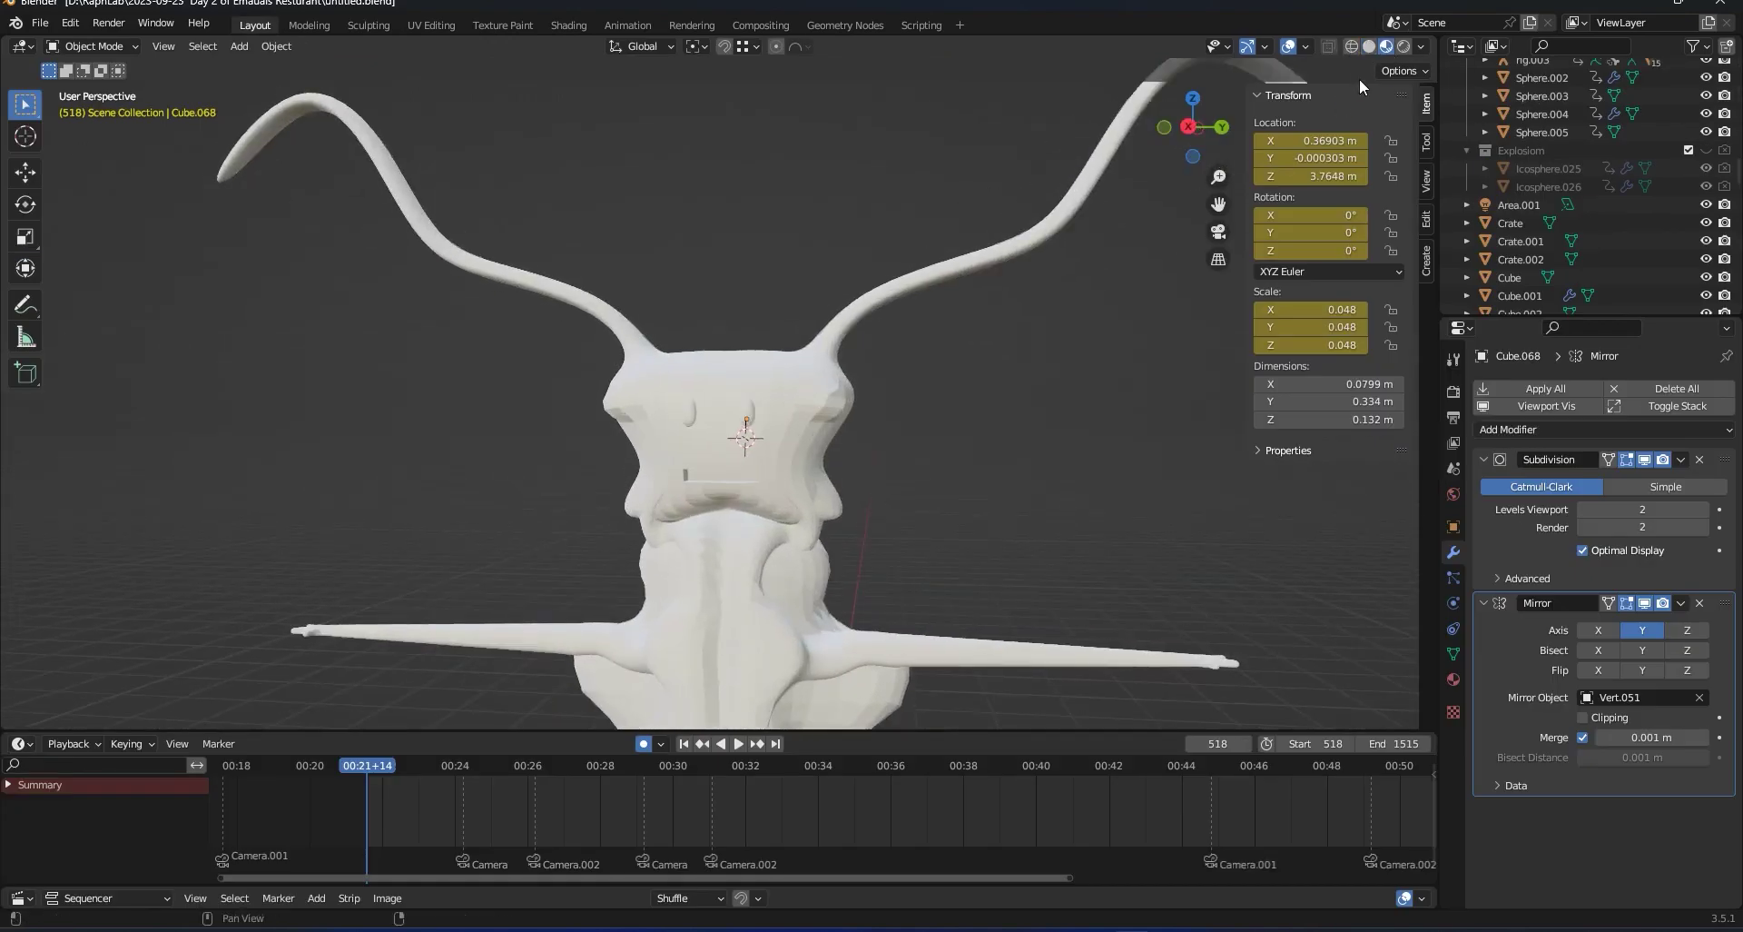
{"action": "left_click", "coordinate": [1369, 46]}
{"action": "middle_click_drag", "start_coordinate": [1023, 447], "coordinate": [917, 423]}
{"action": "scroll", "coordinate": [903, 412], "scroll_direction": "down", "scroll_amount": 3}
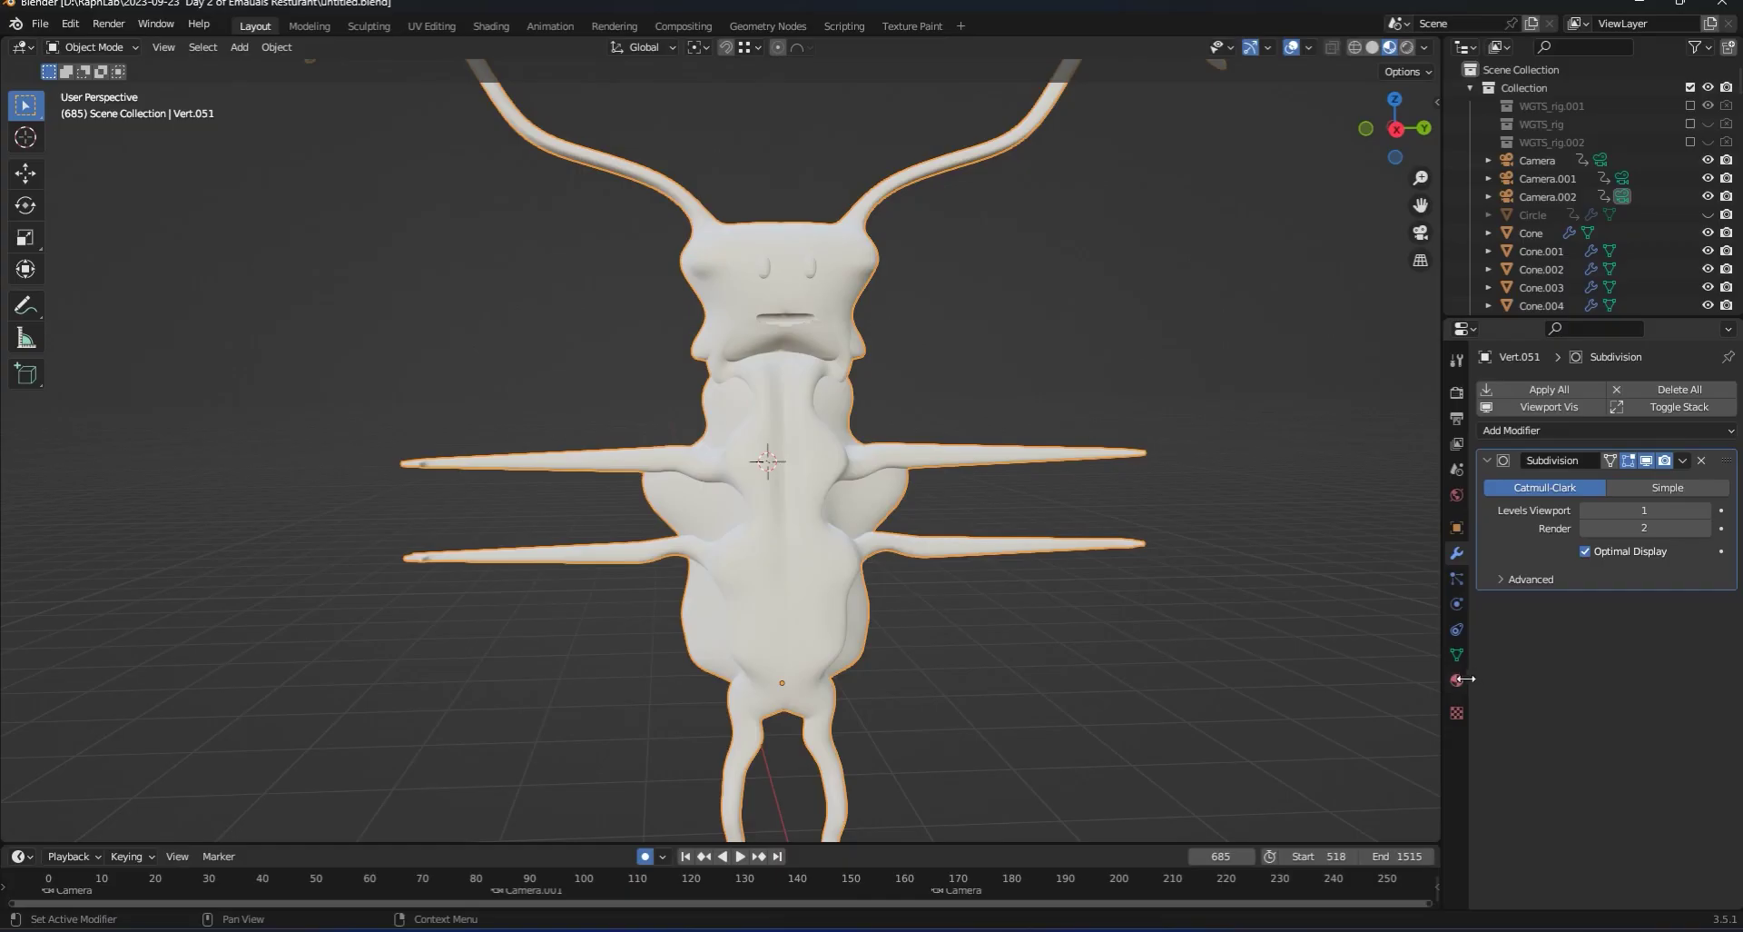
Create a new material for the body mesh with a reddish-brown base color of hue 0.032, saturation 0.847 and value 0.138.
{"action": "left_click", "coordinate": [1458, 679]}
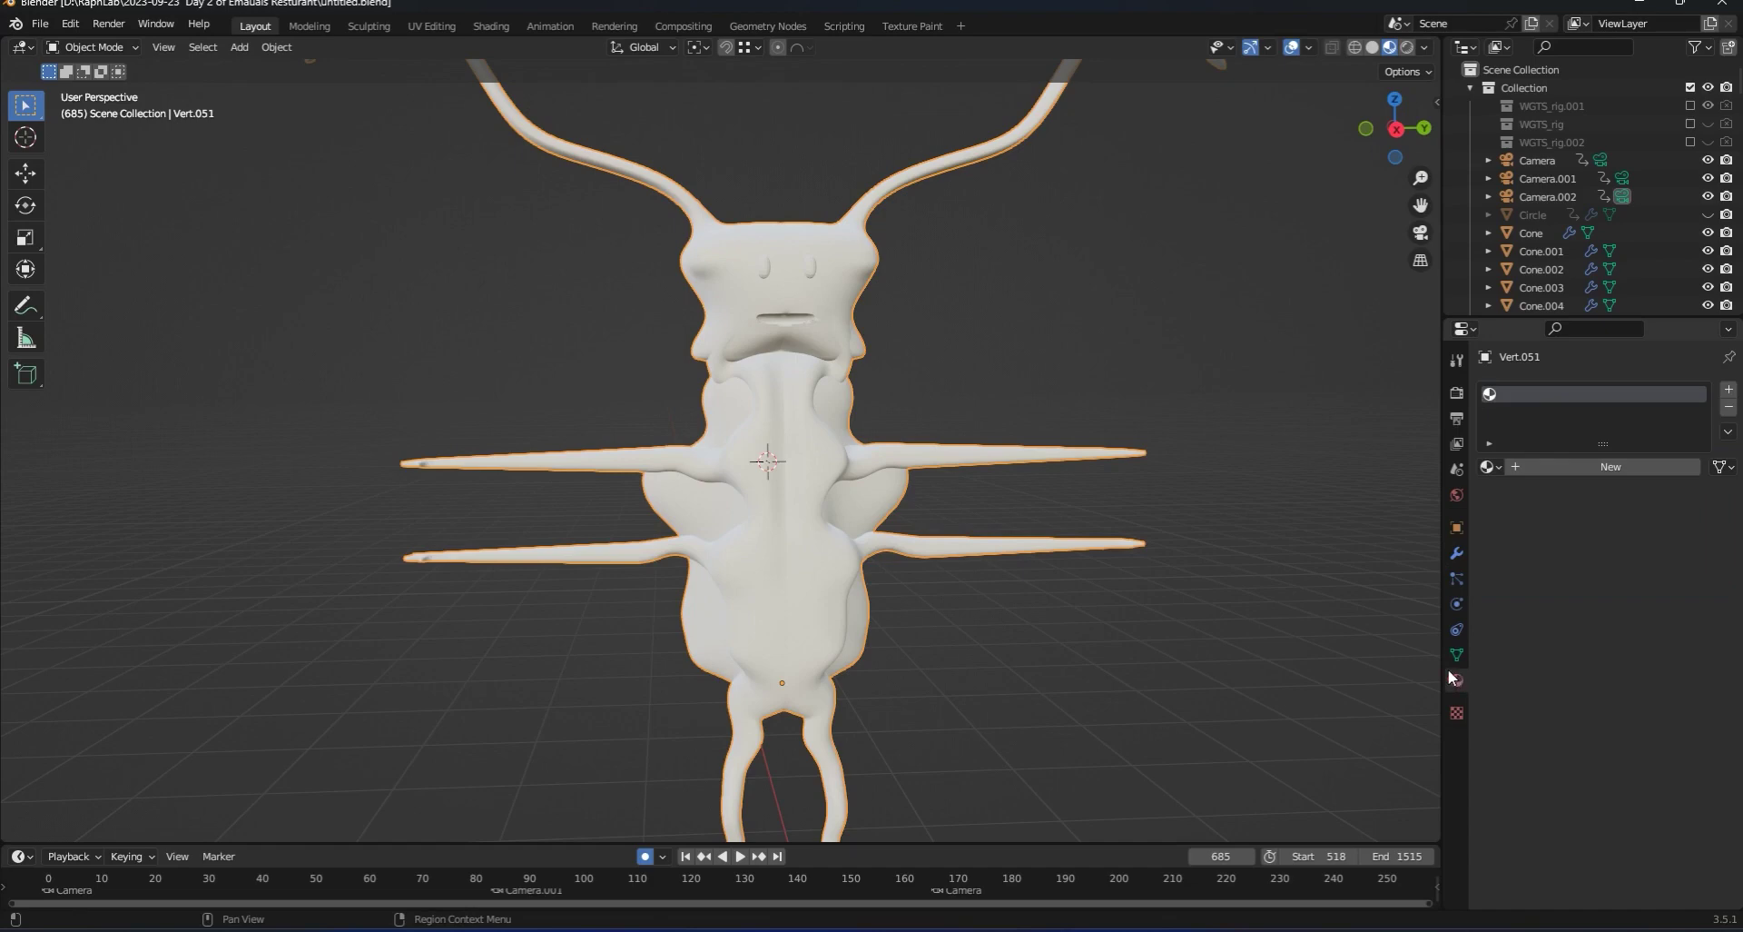
{"action": "left_click", "coordinate": [1560, 466]}
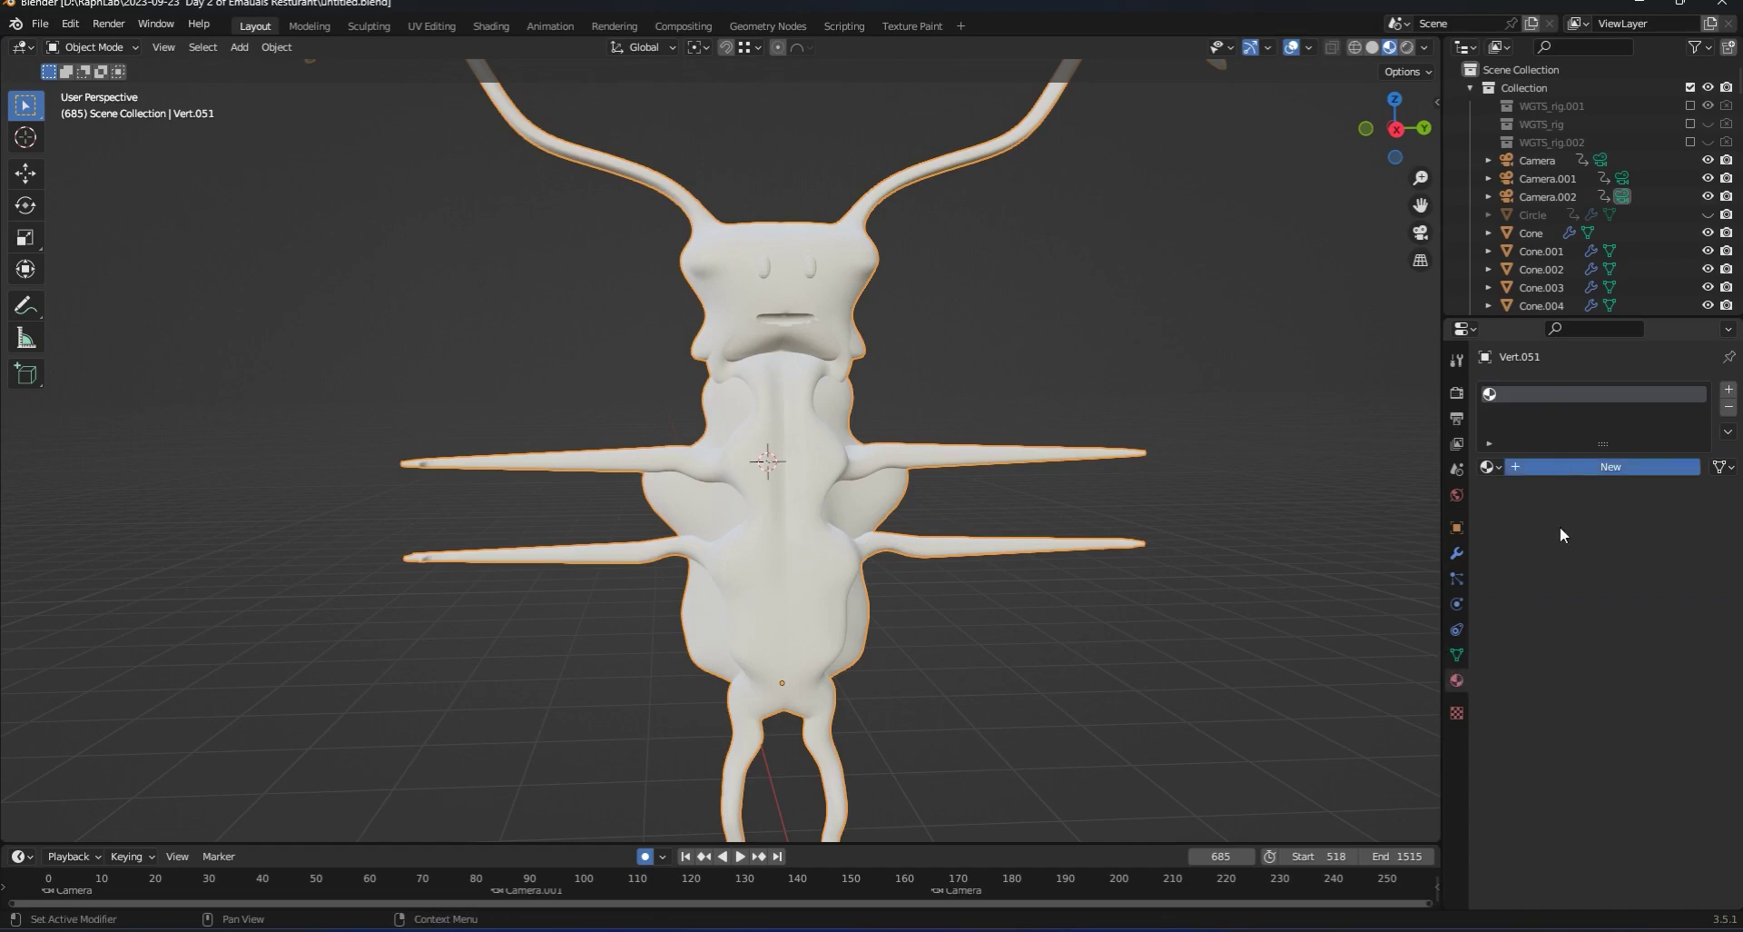
{"action": "left_click", "coordinate": [1646, 625]}
{"action": "left_click_drag", "start_coordinate": [1638, 462], "coordinate": [1604, 471]}
{"action": "left_click_drag", "start_coordinate": [1701, 411], "coordinate": [1697, 437]}
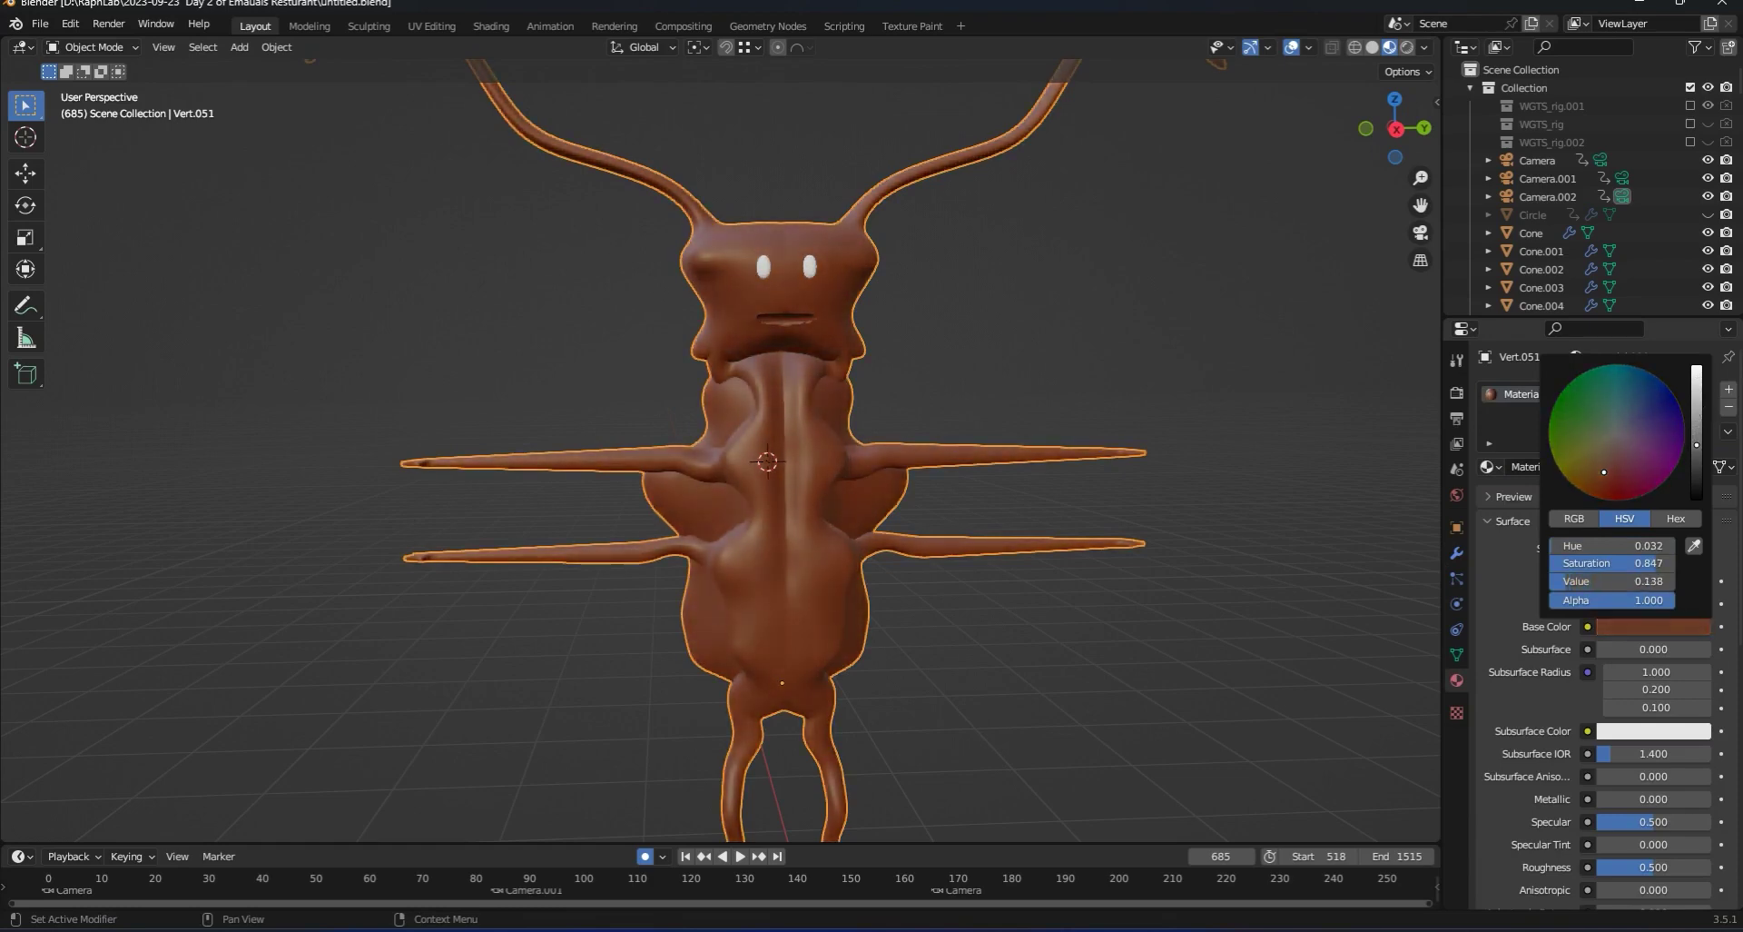
{"action": "left_click", "coordinate": [1266, 465]}
Give the eyes a new material with a near-black base color of hue 0.007, saturation 0.752 and value 0.017.
{"action": "middle_click_drag", "start_coordinate": [1251, 467], "coordinate": [978, 429]}
{"action": "scroll", "coordinate": [817, 453], "scroll_direction": "up", "scroll_amount": 7}
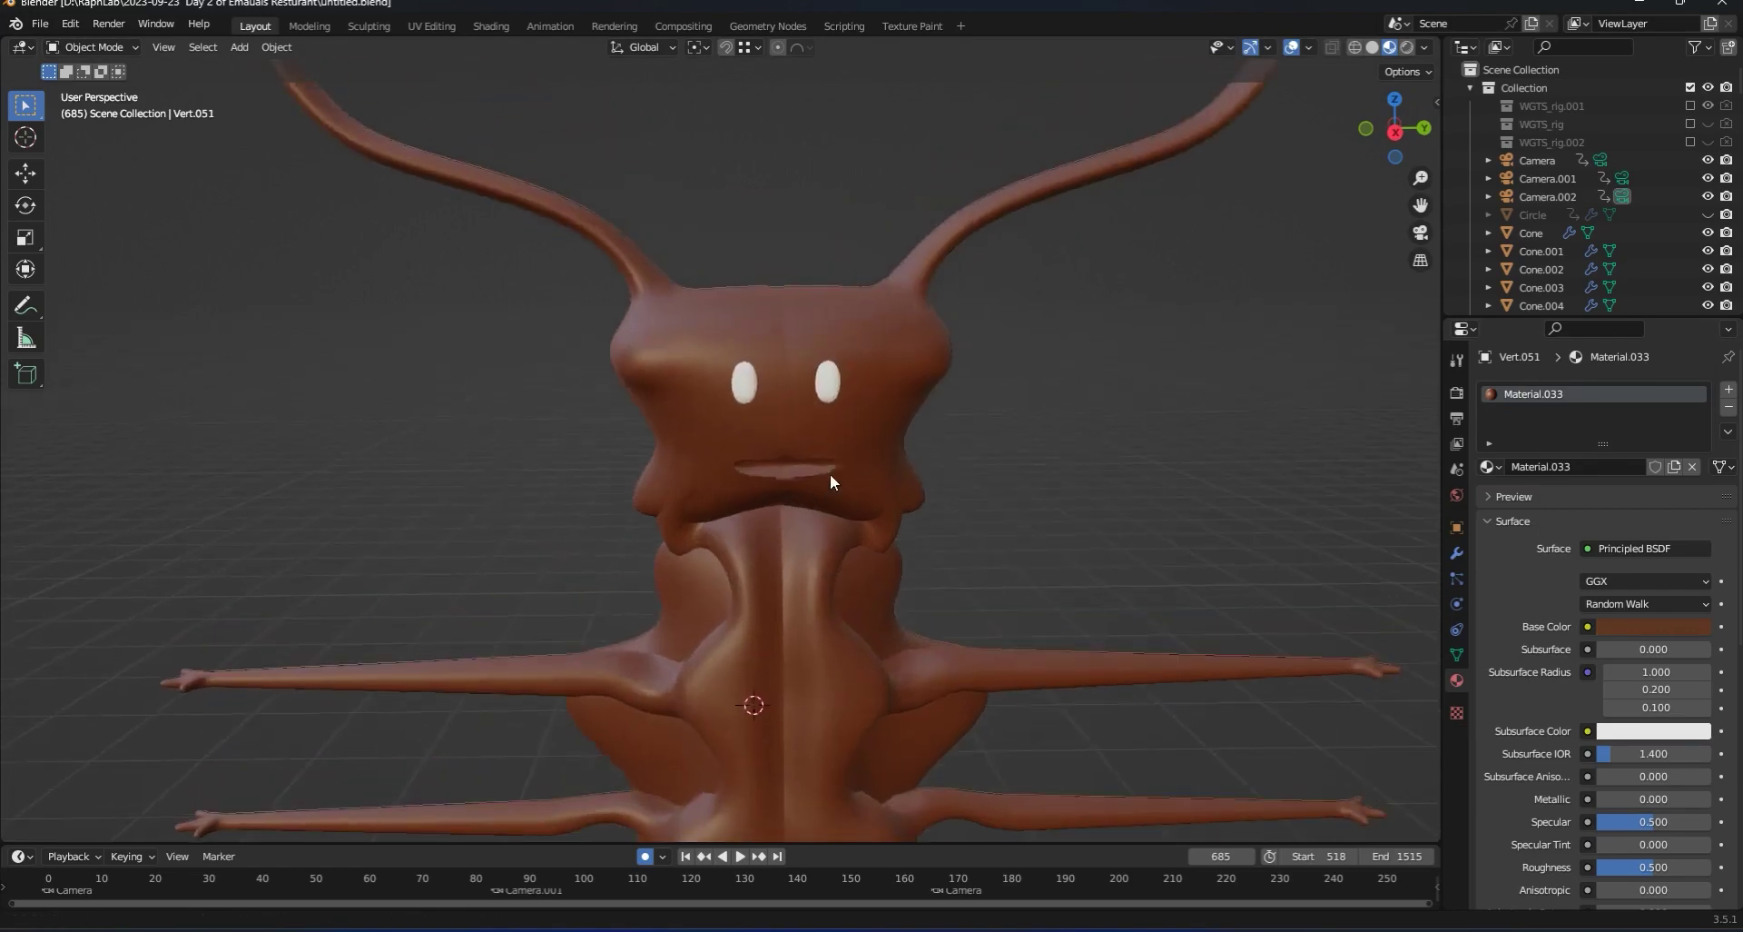
{"action": "scroll", "coordinate": [822, 377], "scroll_direction": "down", "scroll_amount": 4}
{"action": "left_click", "coordinate": [846, 374]}
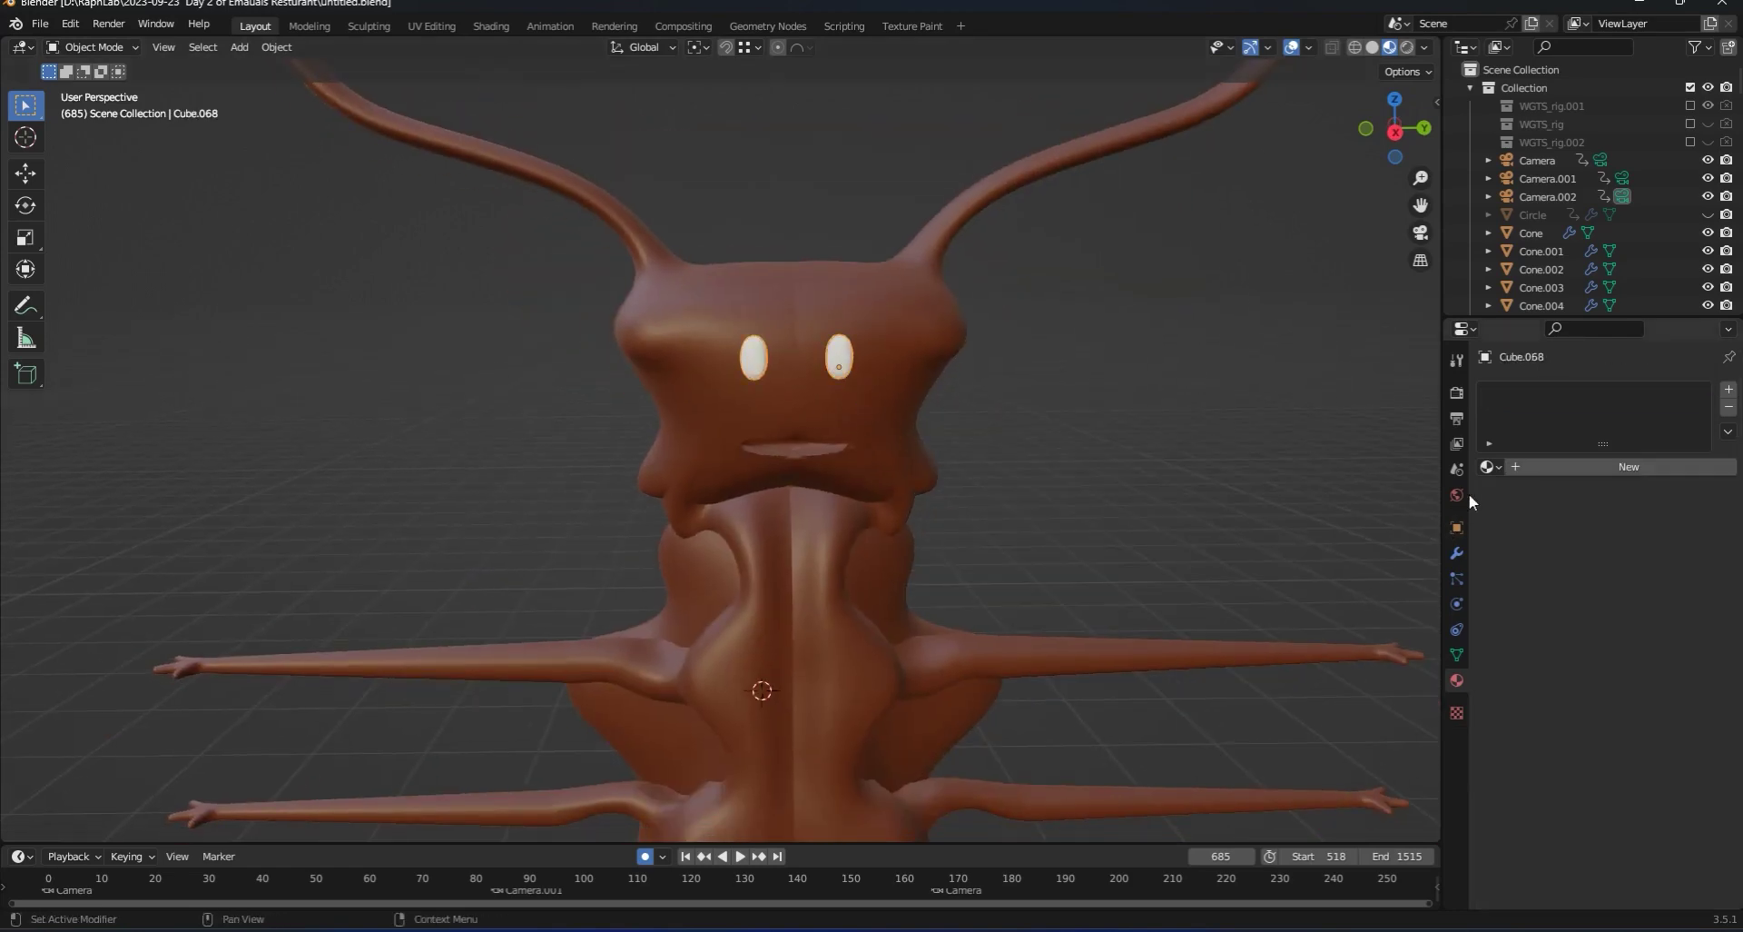
{"action": "left_click", "coordinate": [1544, 463]}
{"action": "left_click", "coordinate": [1607, 630]}
{"action": "left_click_drag", "start_coordinate": [1614, 452], "coordinate": [1696, 481]}
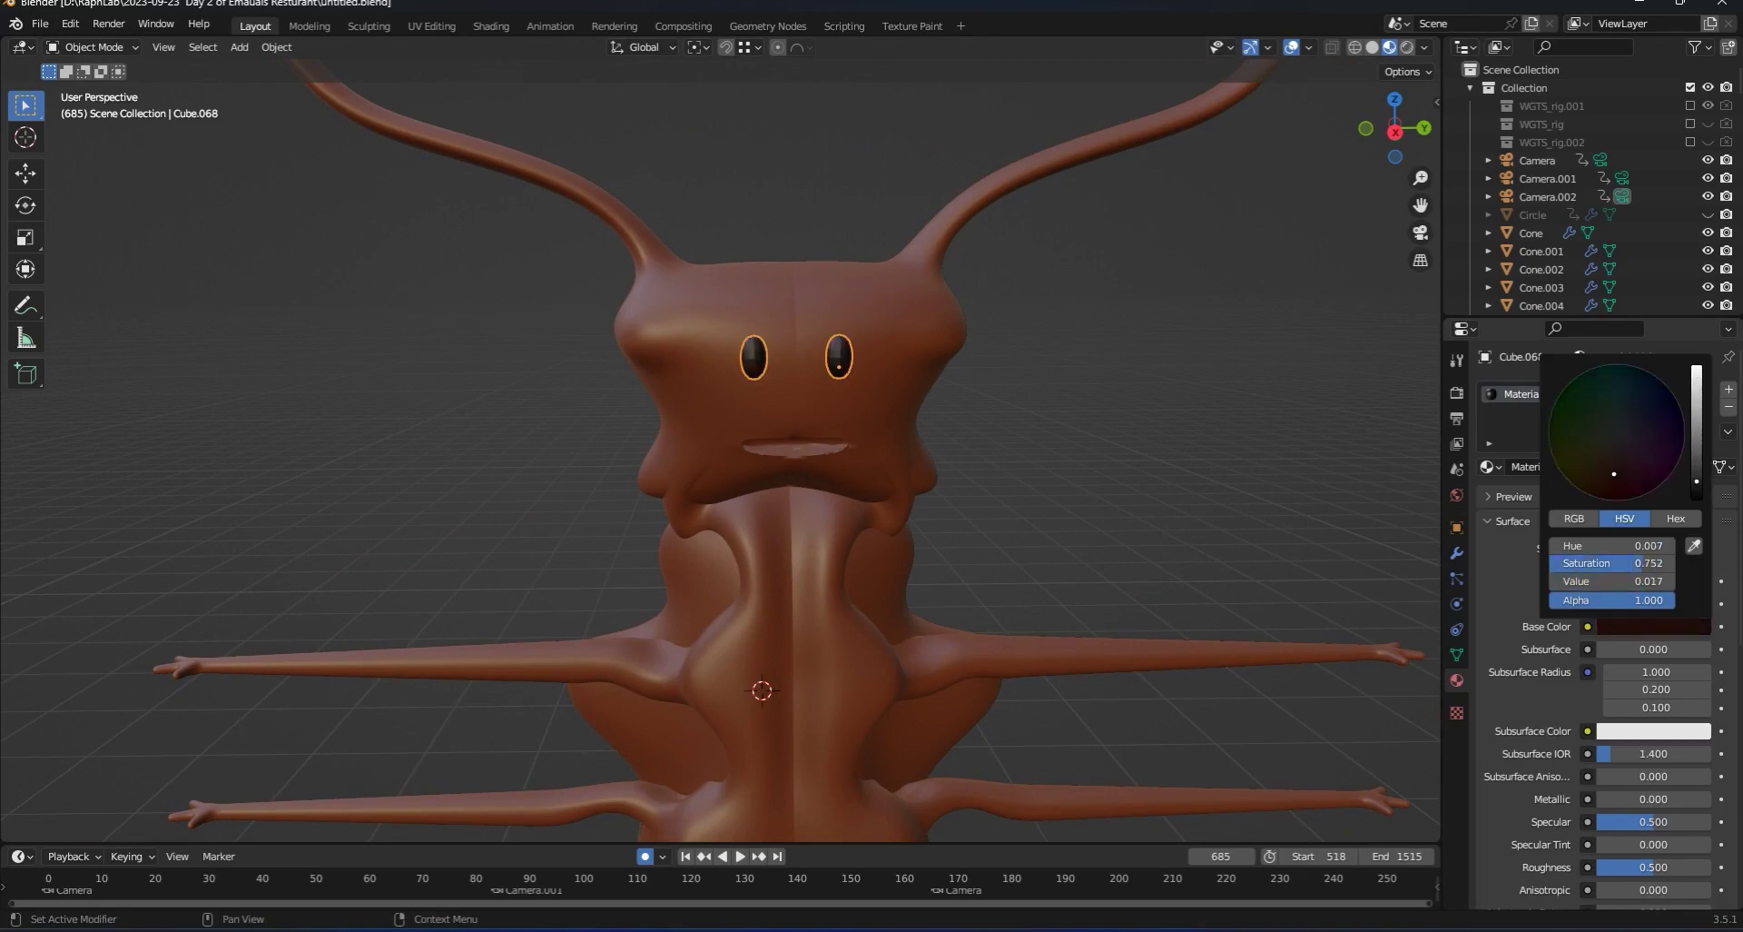
Enlarge the mirrored eyes uniformly and shade them smooth.
{"action": "middle_click_drag", "start_coordinate": [1180, 472], "coordinate": [880, 418]}
{"action": "scroll", "coordinate": [880, 418], "scroll_direction": "up", "scroll_amount": 4}
{"action": "key", "text": "s"}
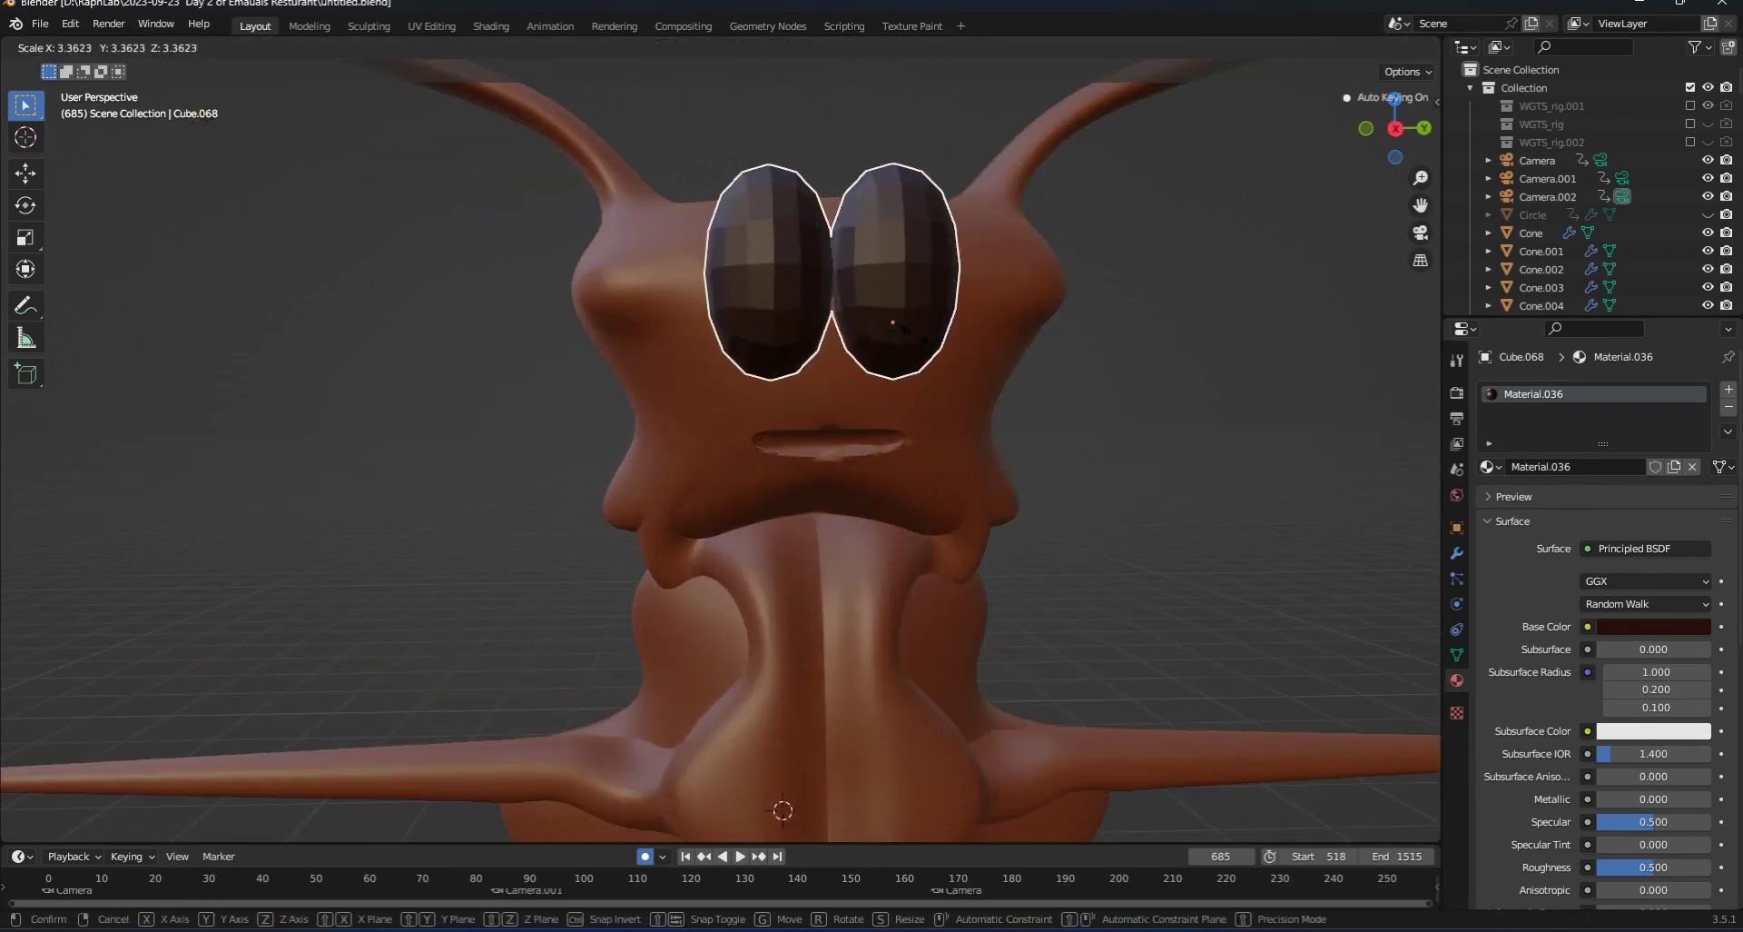
{"action": "left_click", "coordinate": [1102, 400]}
{"action": "left_click", "coordinate": [1102, 400]}
{"action": "middle_click_drag", "start_coordinate": [1109, 398], "coordinate": [1005, 399]}
{"action": "right_click", "coordinate": [926, 370]}
{"action": "left_click", "coordinate": [831, 372]}
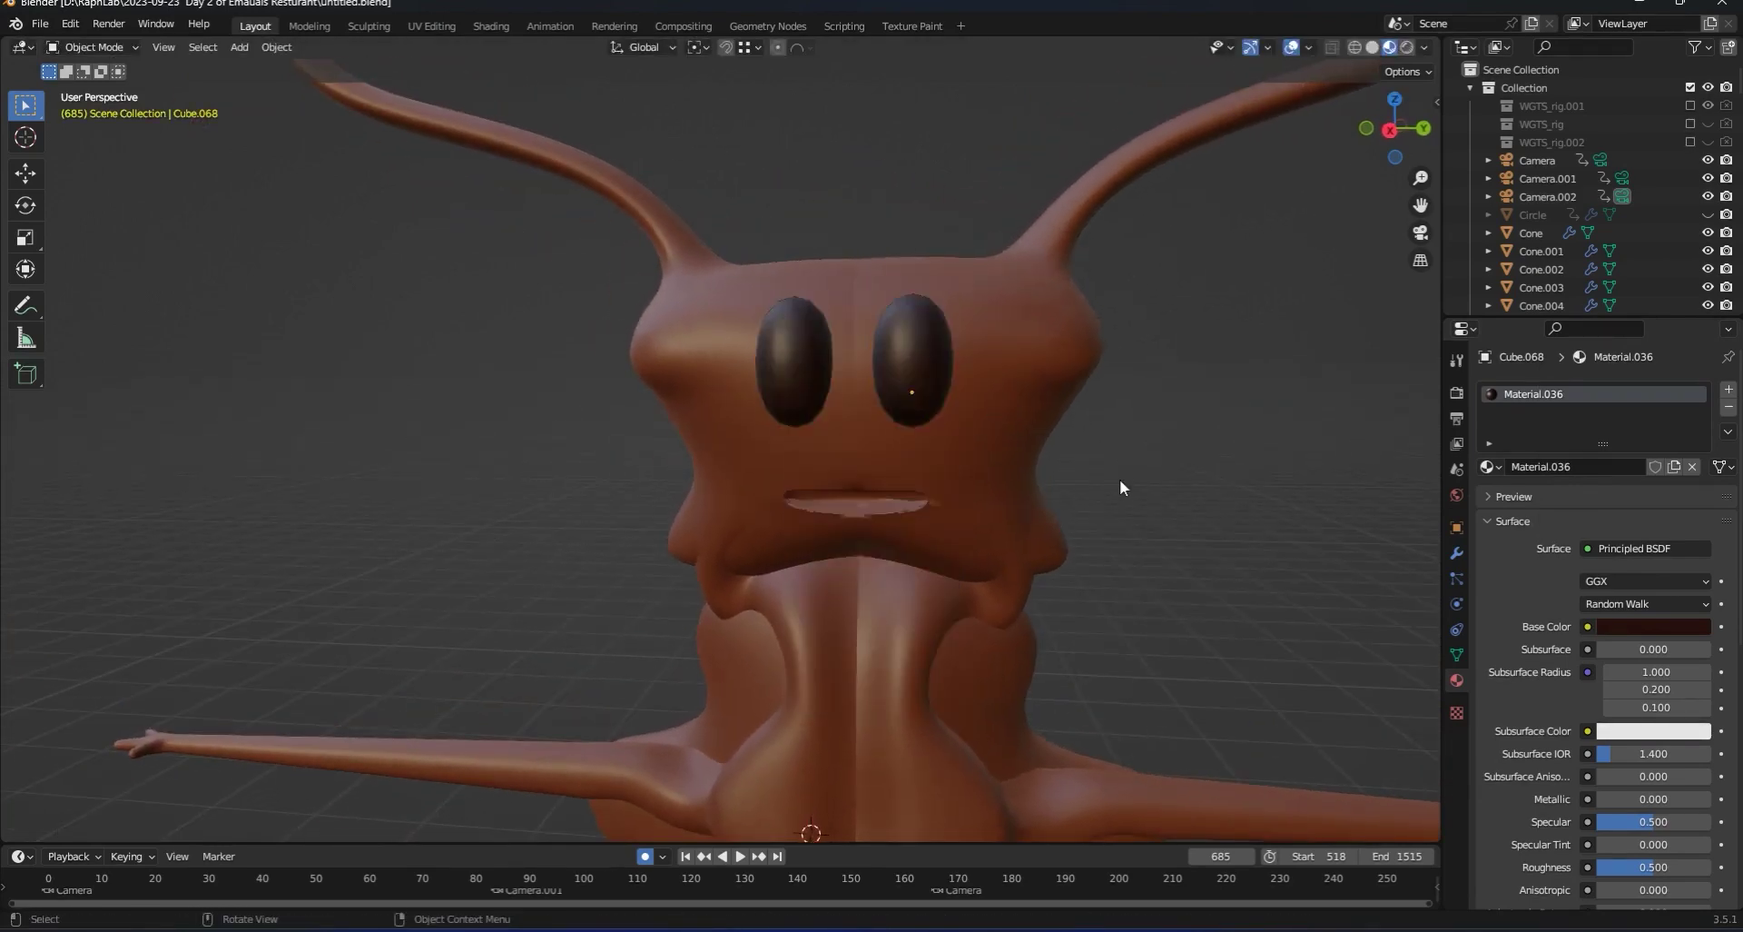
Select the eyes and set their Subdivision viewport level to 3.
{"action": "mouse_move", "coordinate": [1120, 478]}
{"action": "middle_mouse_down"}
{"action": "mouse_move", "coordinate": [1049, 488]}
{"action": "mouse_move", "coordinate": [1153, 496]}
{"action": "mouse_move", "coordinate": [1081, 414]}
{"action": "middle_mouse_up"}
{"action": "scroll", "coordinate": [1080, 414], "scroll_direction": "up", "scroll_amount": 3}
{"action": "left_click", "coordinate": [1119, 419]}
{"action": "left_click", "coordinate": [1457, 551]}
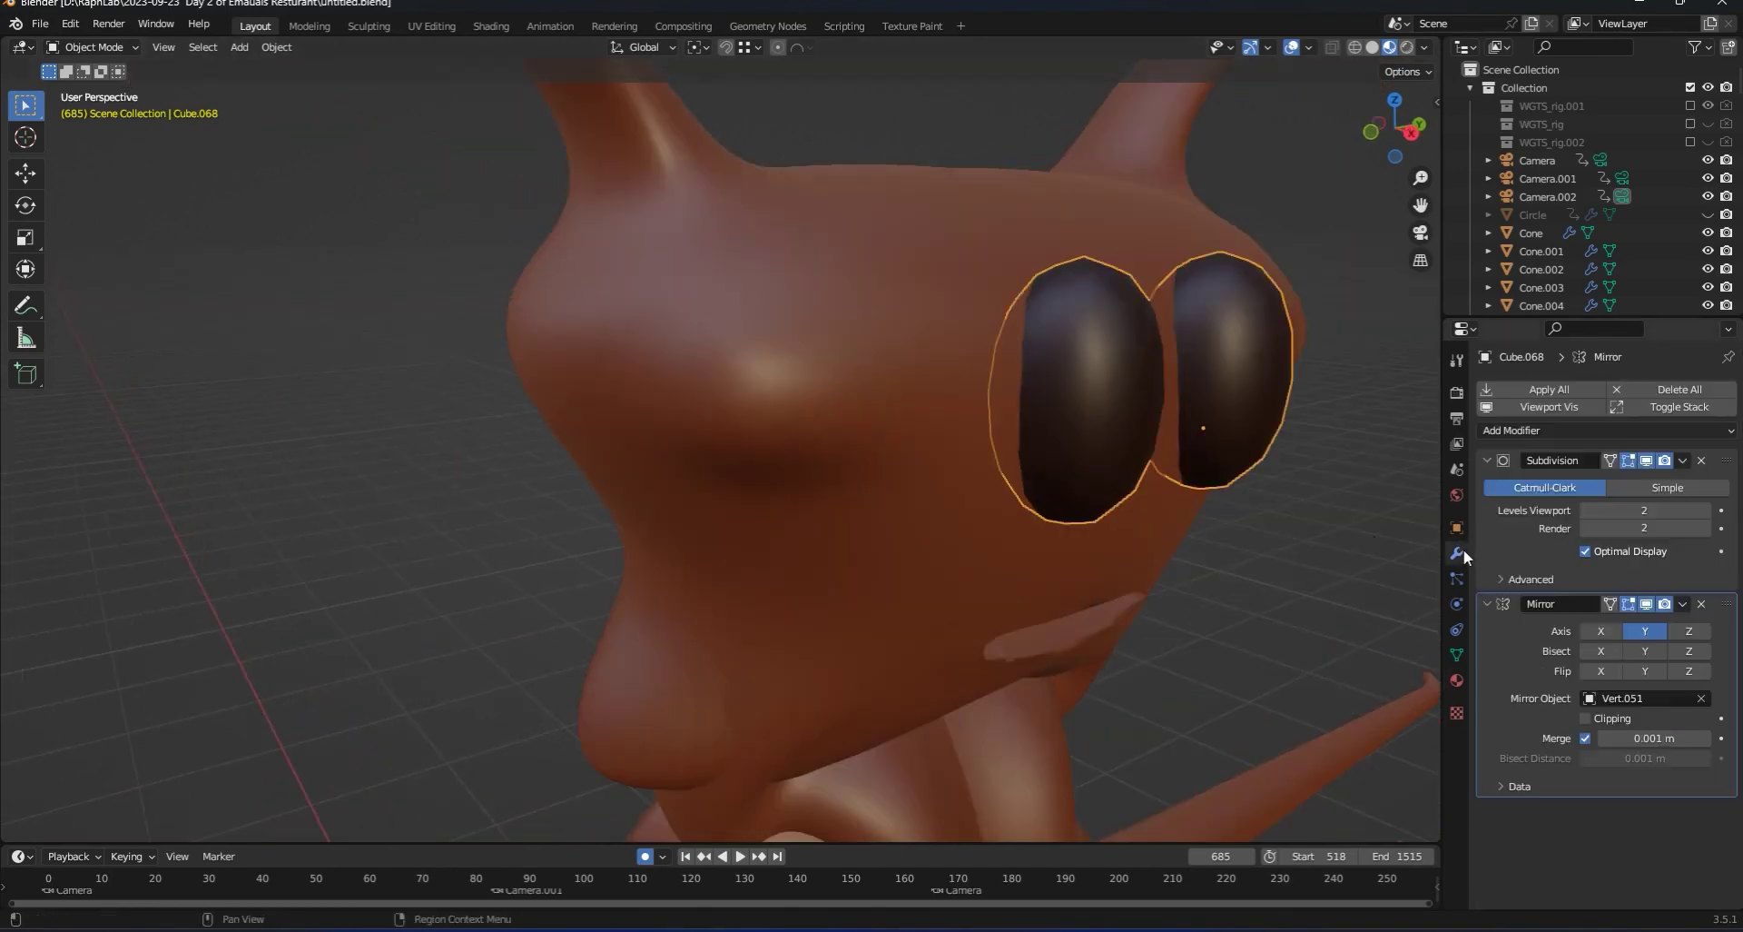
{"action": "left_click", "coordinate": [1628, 509]}
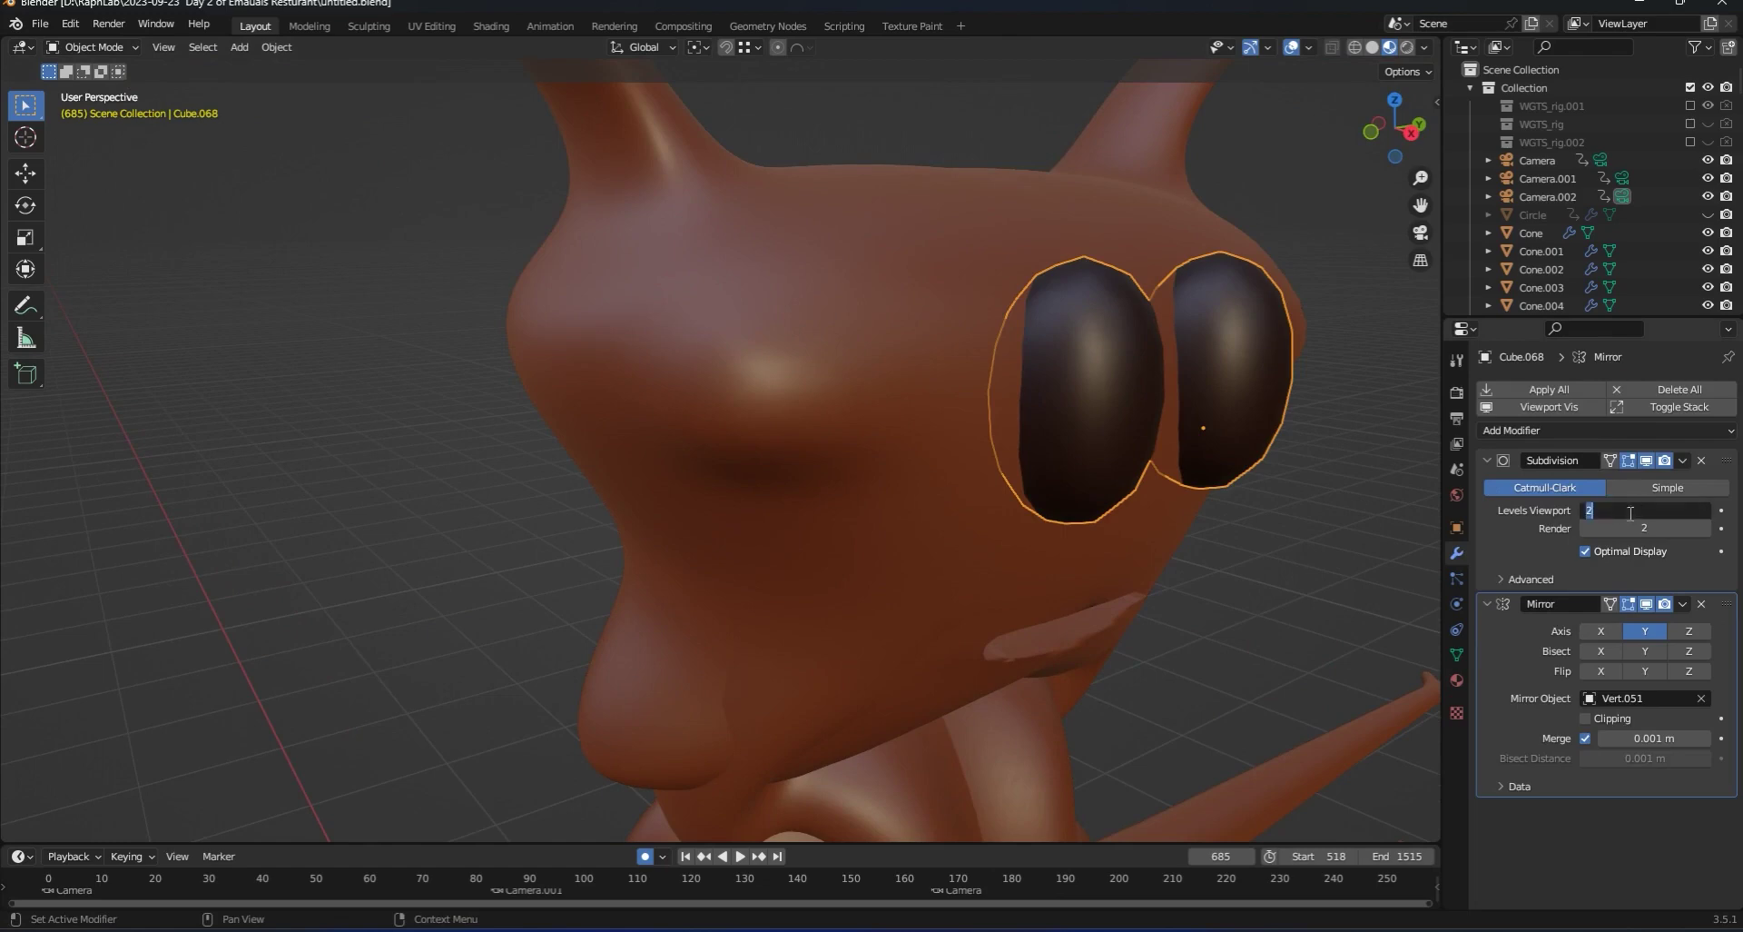
{"action": "type", "text": "3"}
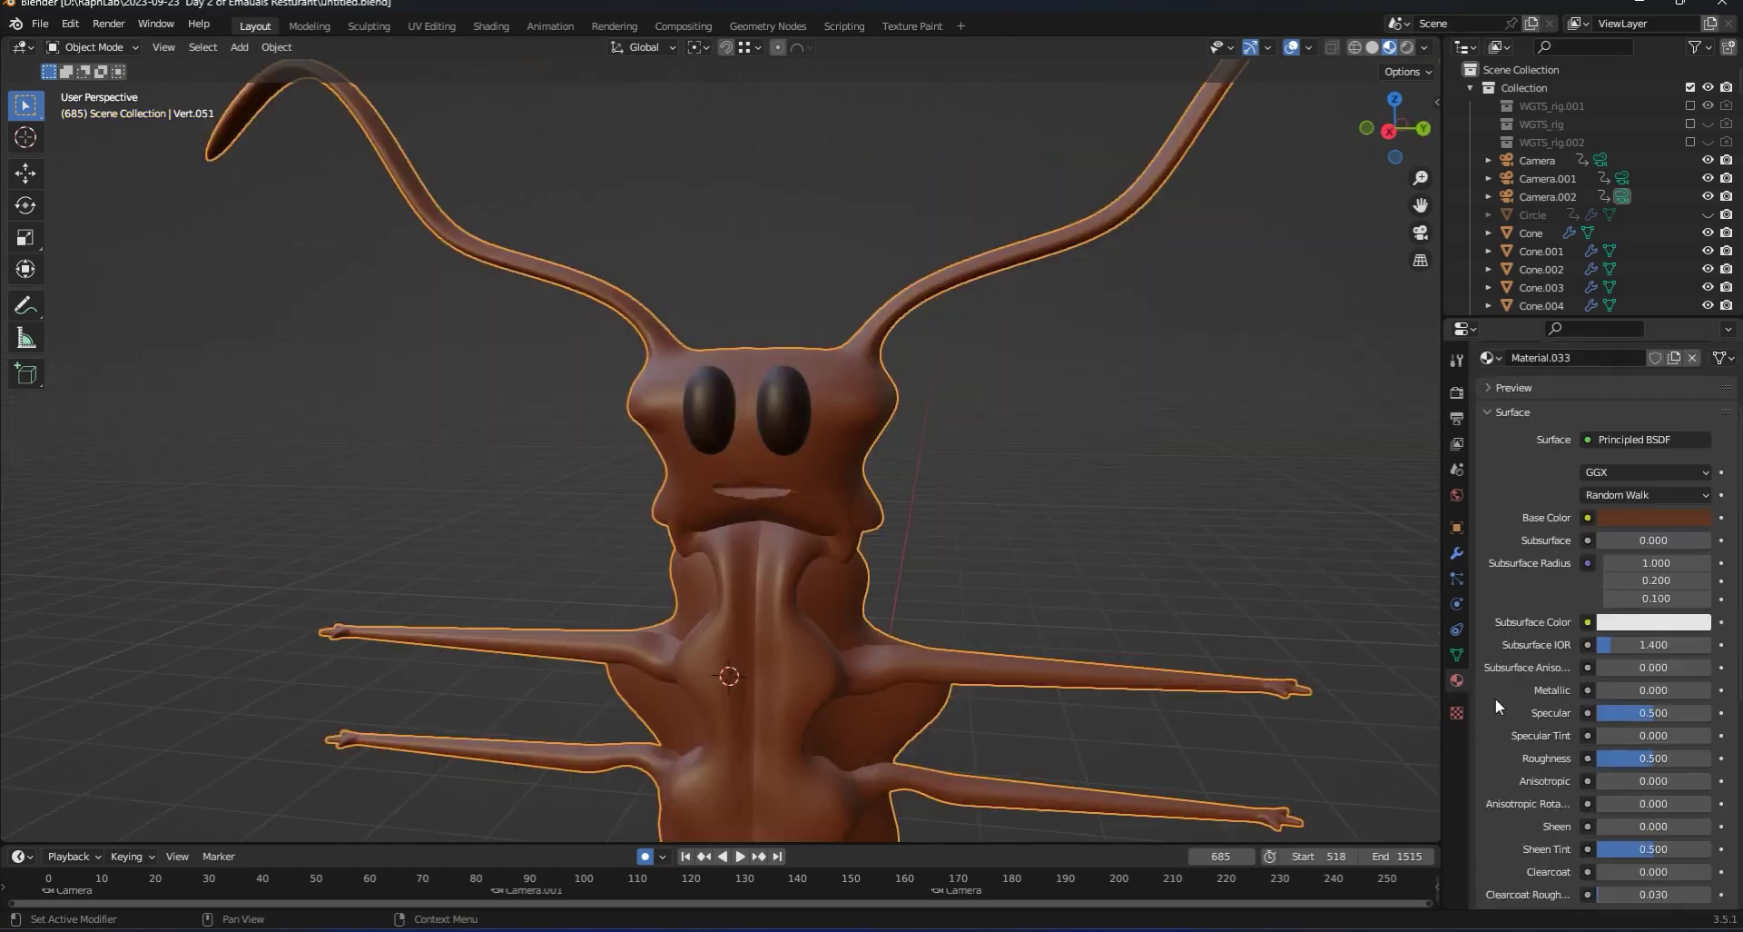
Lower the body material's roughness to 0.382.
{"action": "scroll", "coordinate": [1495, 701], "scroll_direction": "down", "scroll_amount": 1}
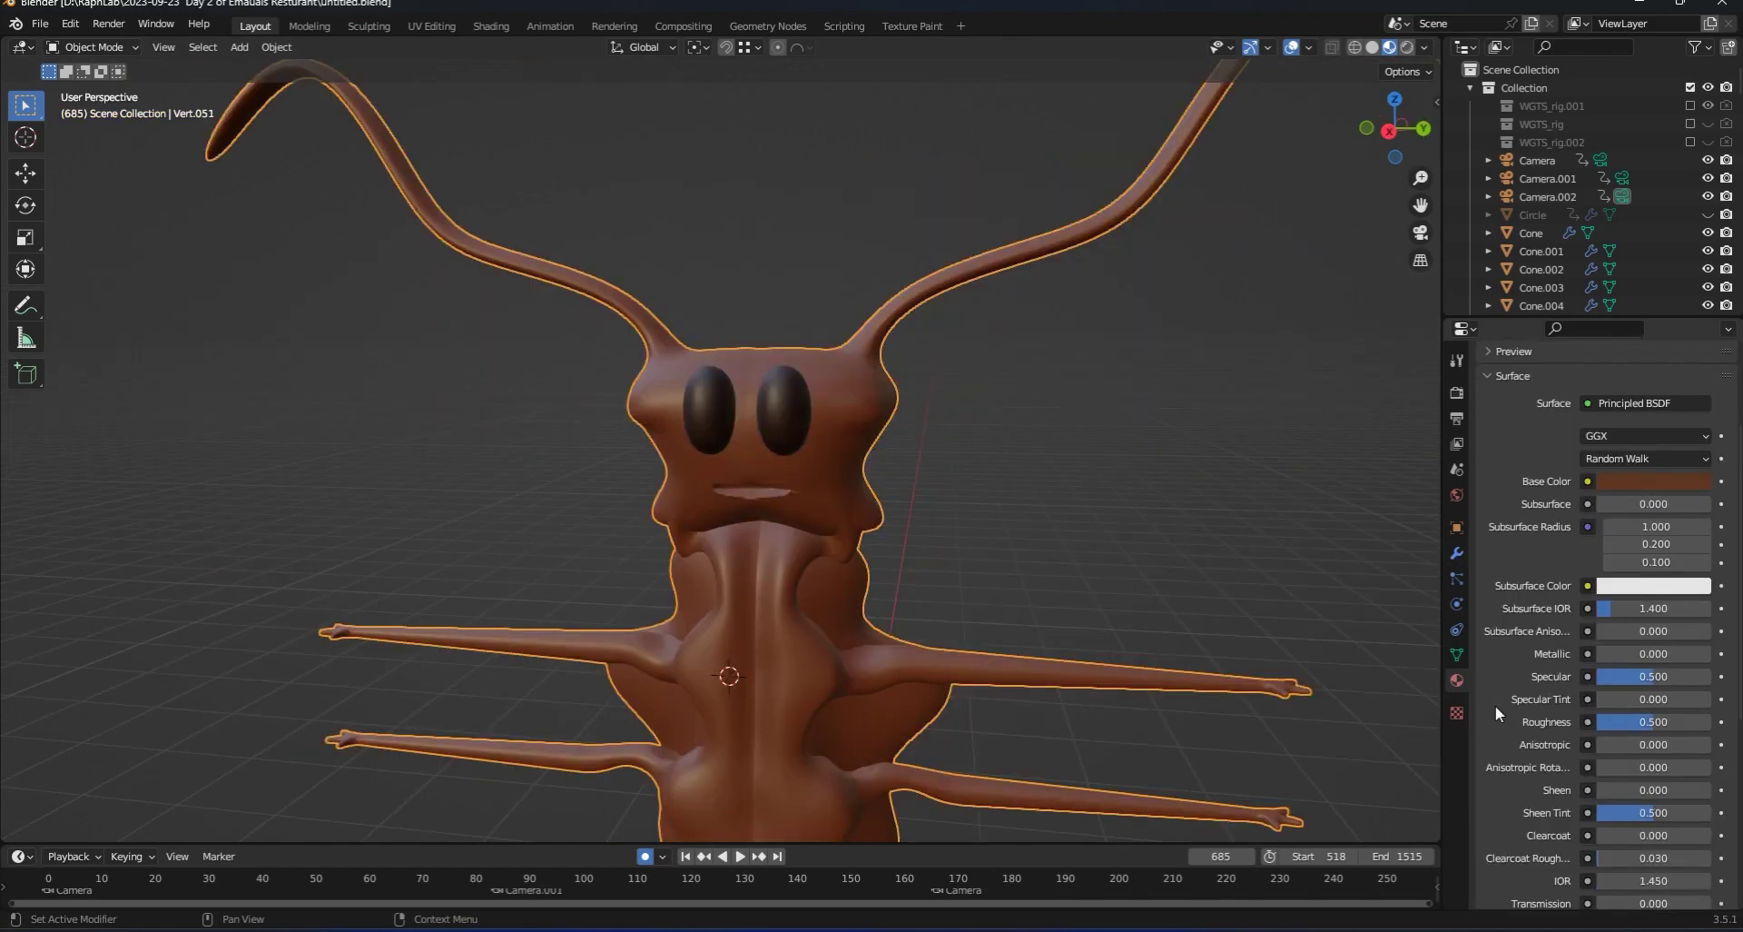
{"action": "mouse_move", "coordinate": [1653, 721]}
{"action": "left_mouse_down"}
{"action": "mouse_move", "coordinate": [1596, 721]}
{"action": "mouse_move", "coordinate": [1634, 721]}
{"action": "left_mouse_up"}
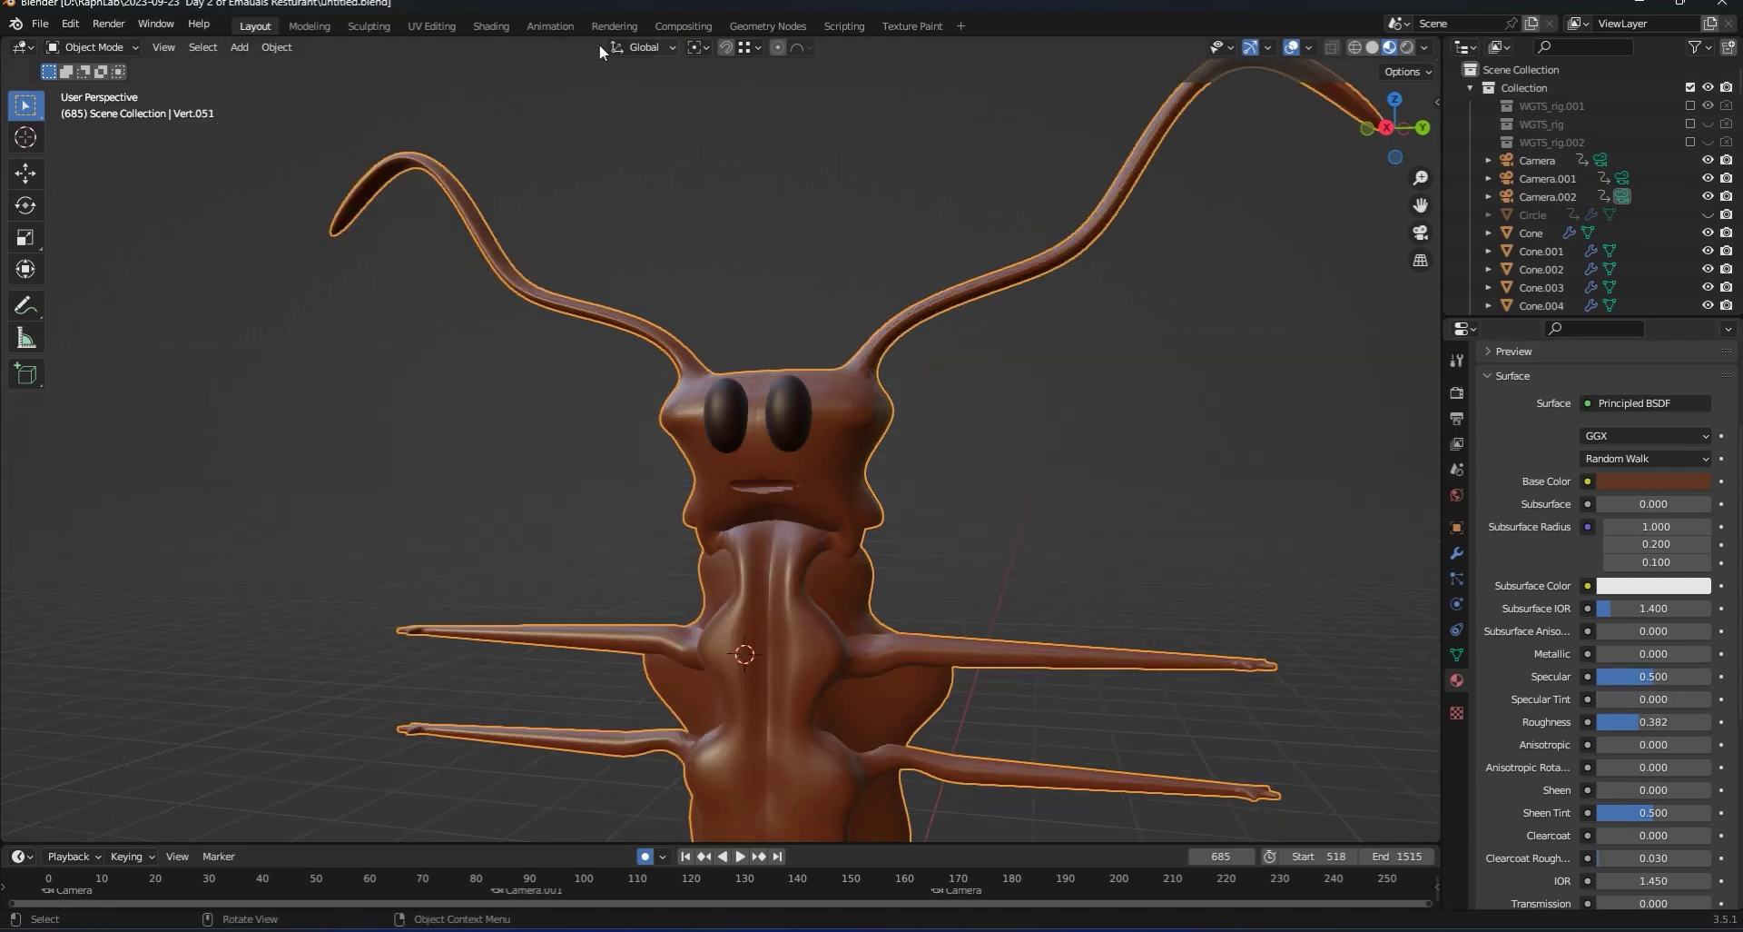
Switch to the Shading workspace and add a Bump node to the body material beside the Principled BSDF.
{"action": "left_click", "coordinate": [491, 25]}
{"action": "middle_click_drag", "start_coordinate": [896, 673], "coordinate": [936, 499]}
{"action": "key", "text": "shift+a"}
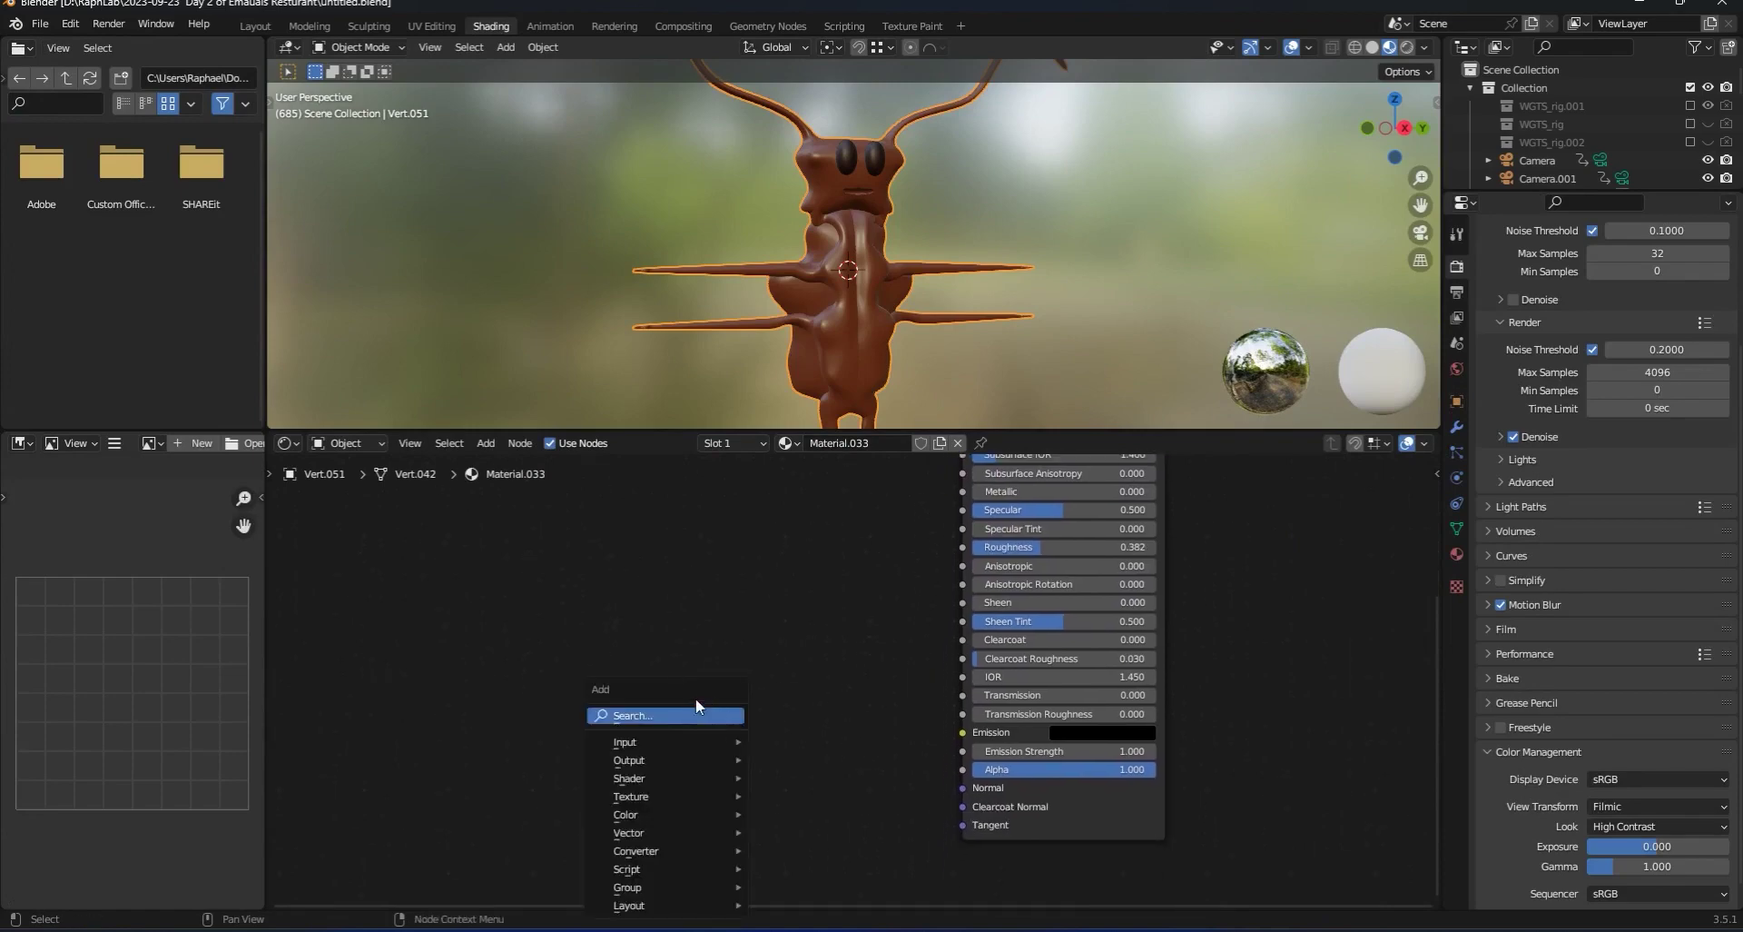
{"action": "left_click", "coordinate": [696, 711]}
{"action": "type", "text": "bump"}
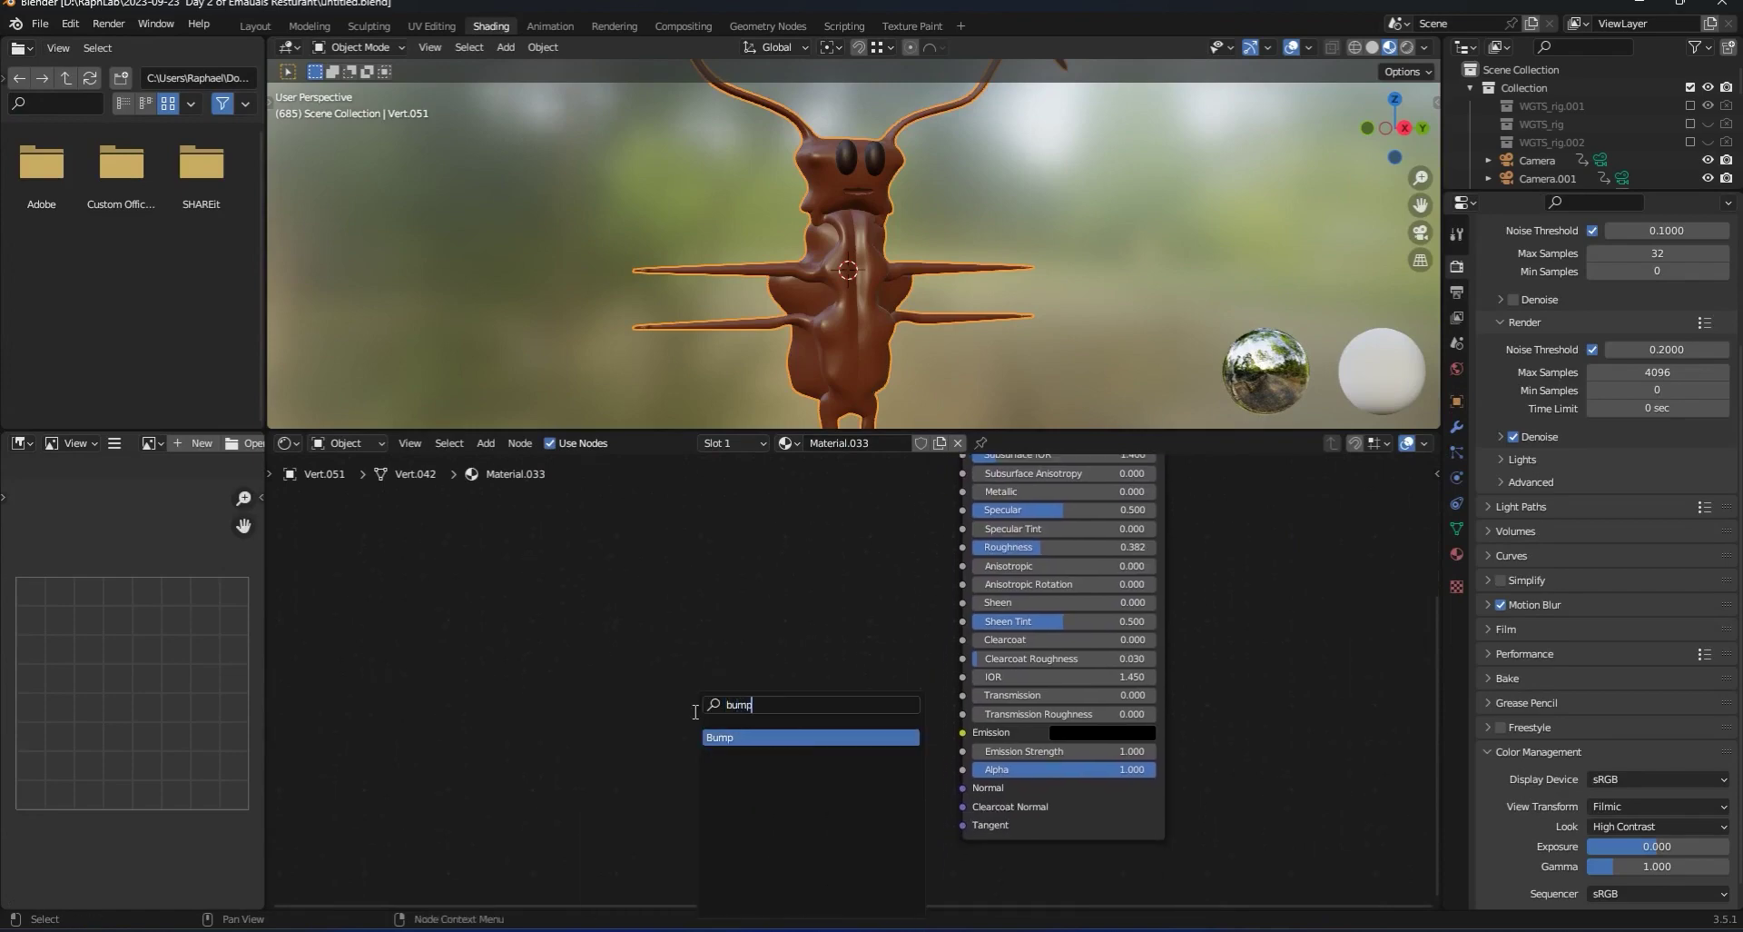
{"action": "key", "text": "Return"}
{"action": "left_click", "coordinate": [761, 745]}
Add a Float Curve node to the left of the Bump node.
{"action": "key", "text": "shift+a"}
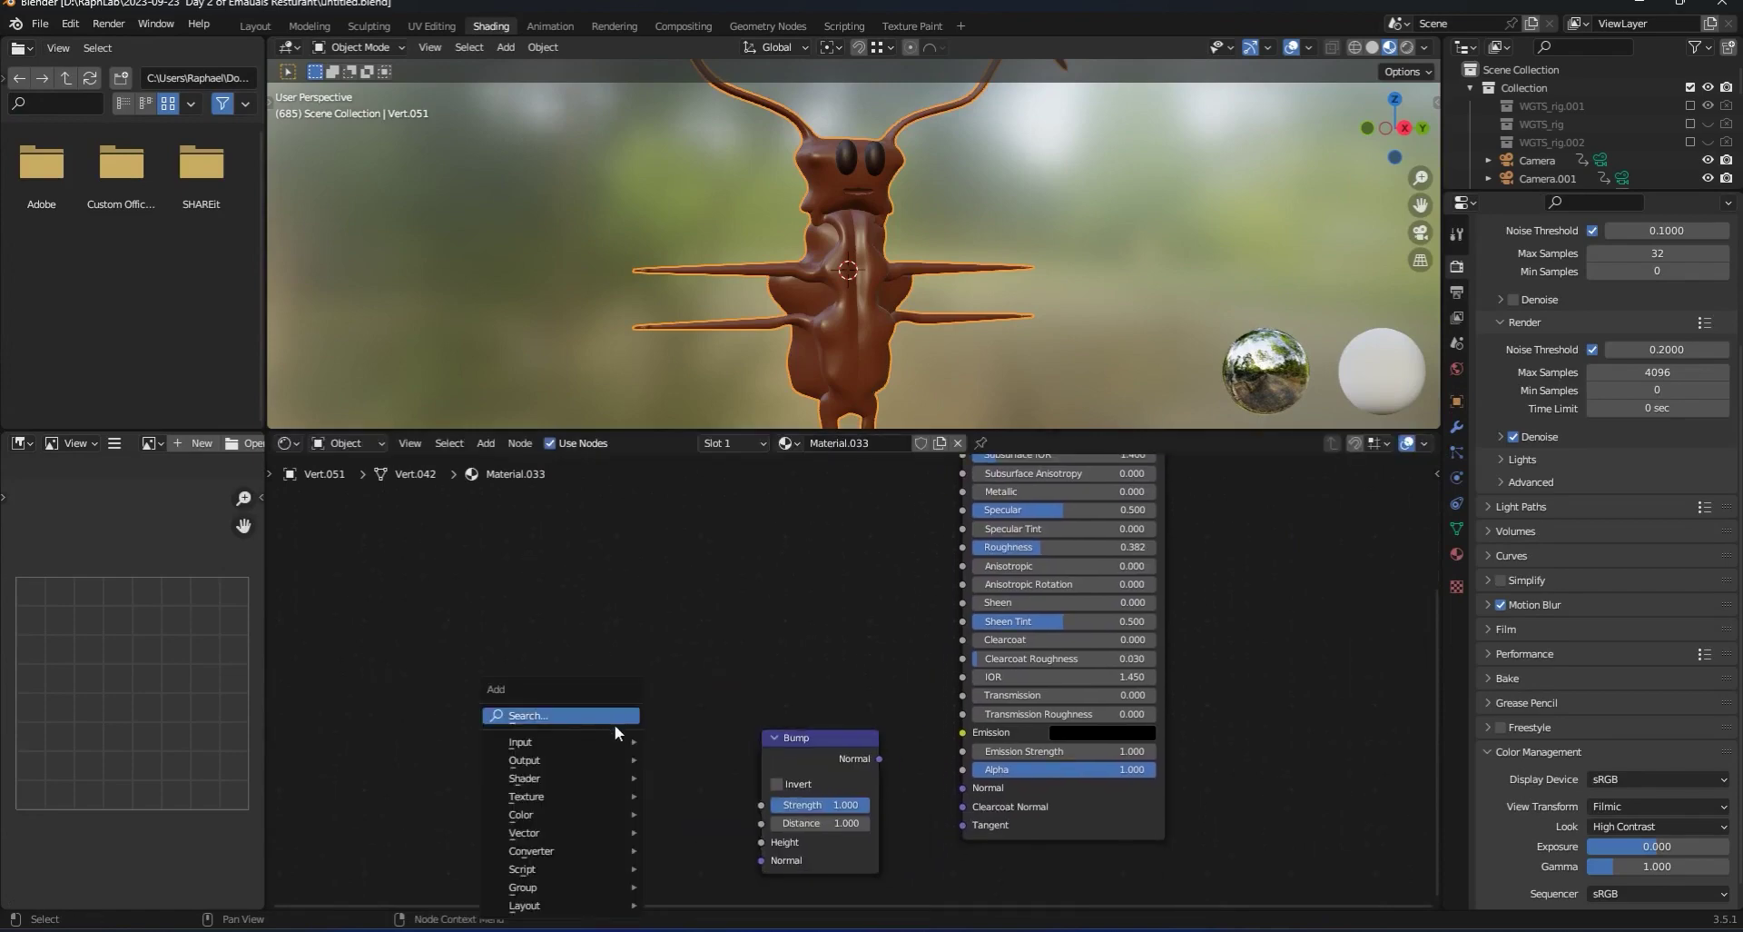
{"action": "left_click", "coordinate": [614, 723]}
{"action": "type", "text": "curve"}
{"action": "key", "text": "Down"}
{"action": "key", "text": "Return"}
{"action": "left_click", "coordinate": [500, 691]}
Add a Voronoi Texture node and place it to the left of the Float Curve.
{"action": "key", "text": "shift+a"}
{"action": "left_click", "coordinate": [496, 668]}
{"action": "type", "text": "text"}
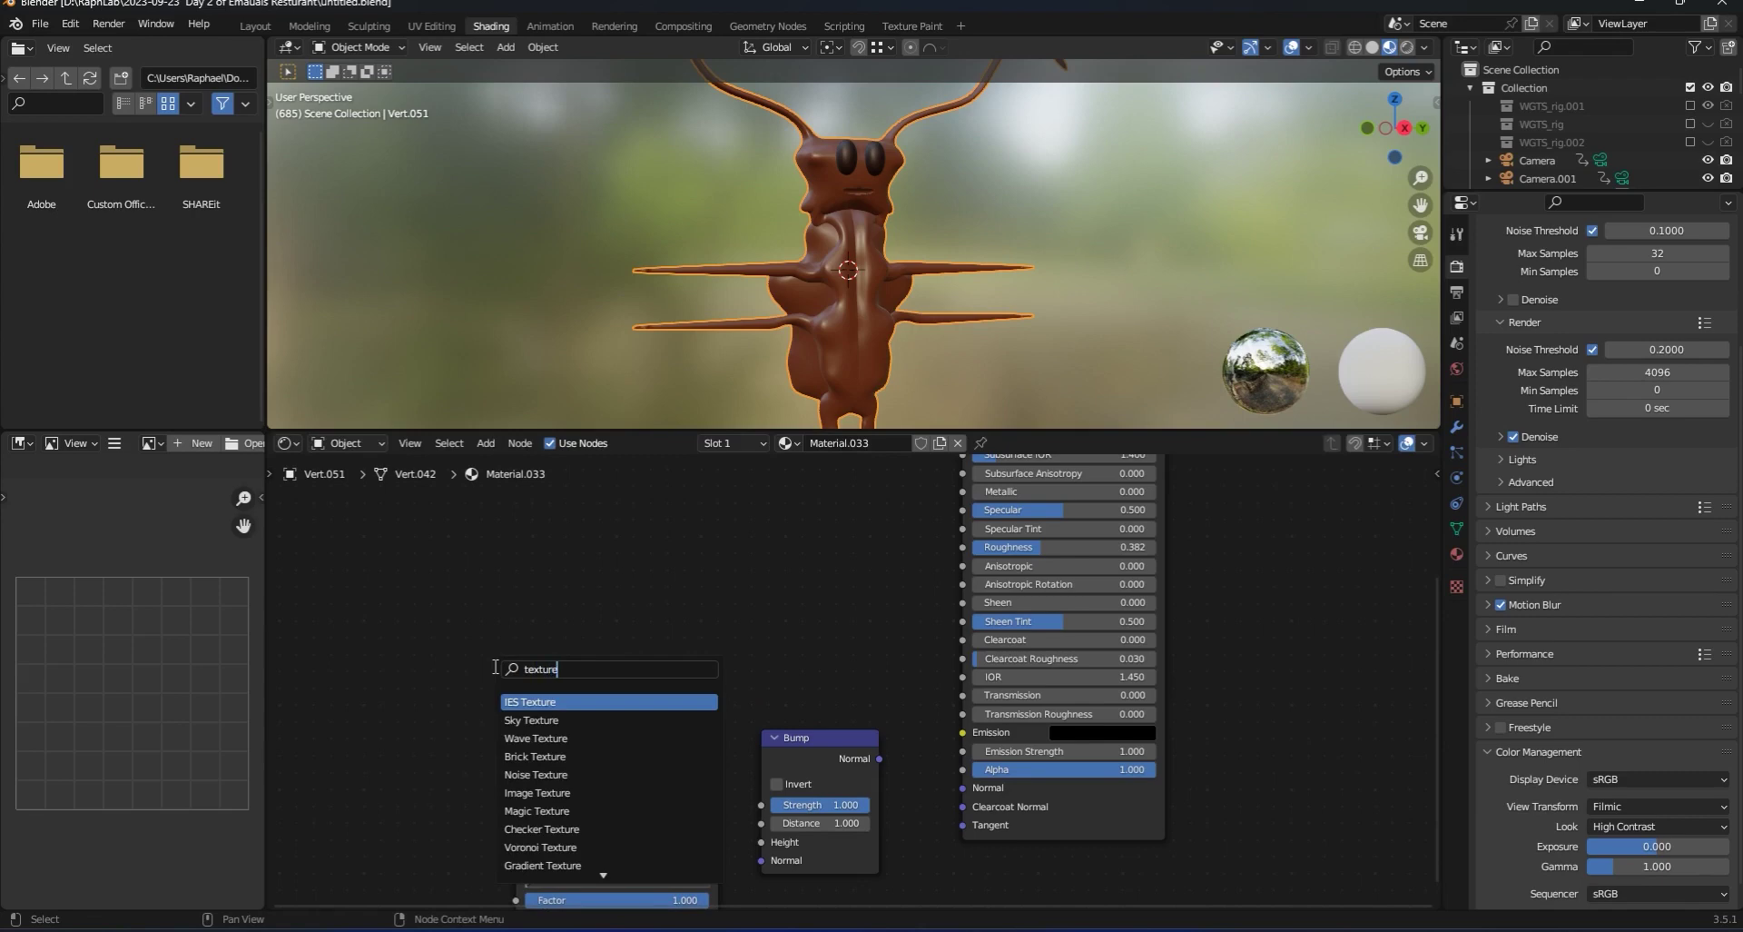
{"action": "type", "text": "ure"}
{"action": "left_click", "coordinate": [540, 847]}
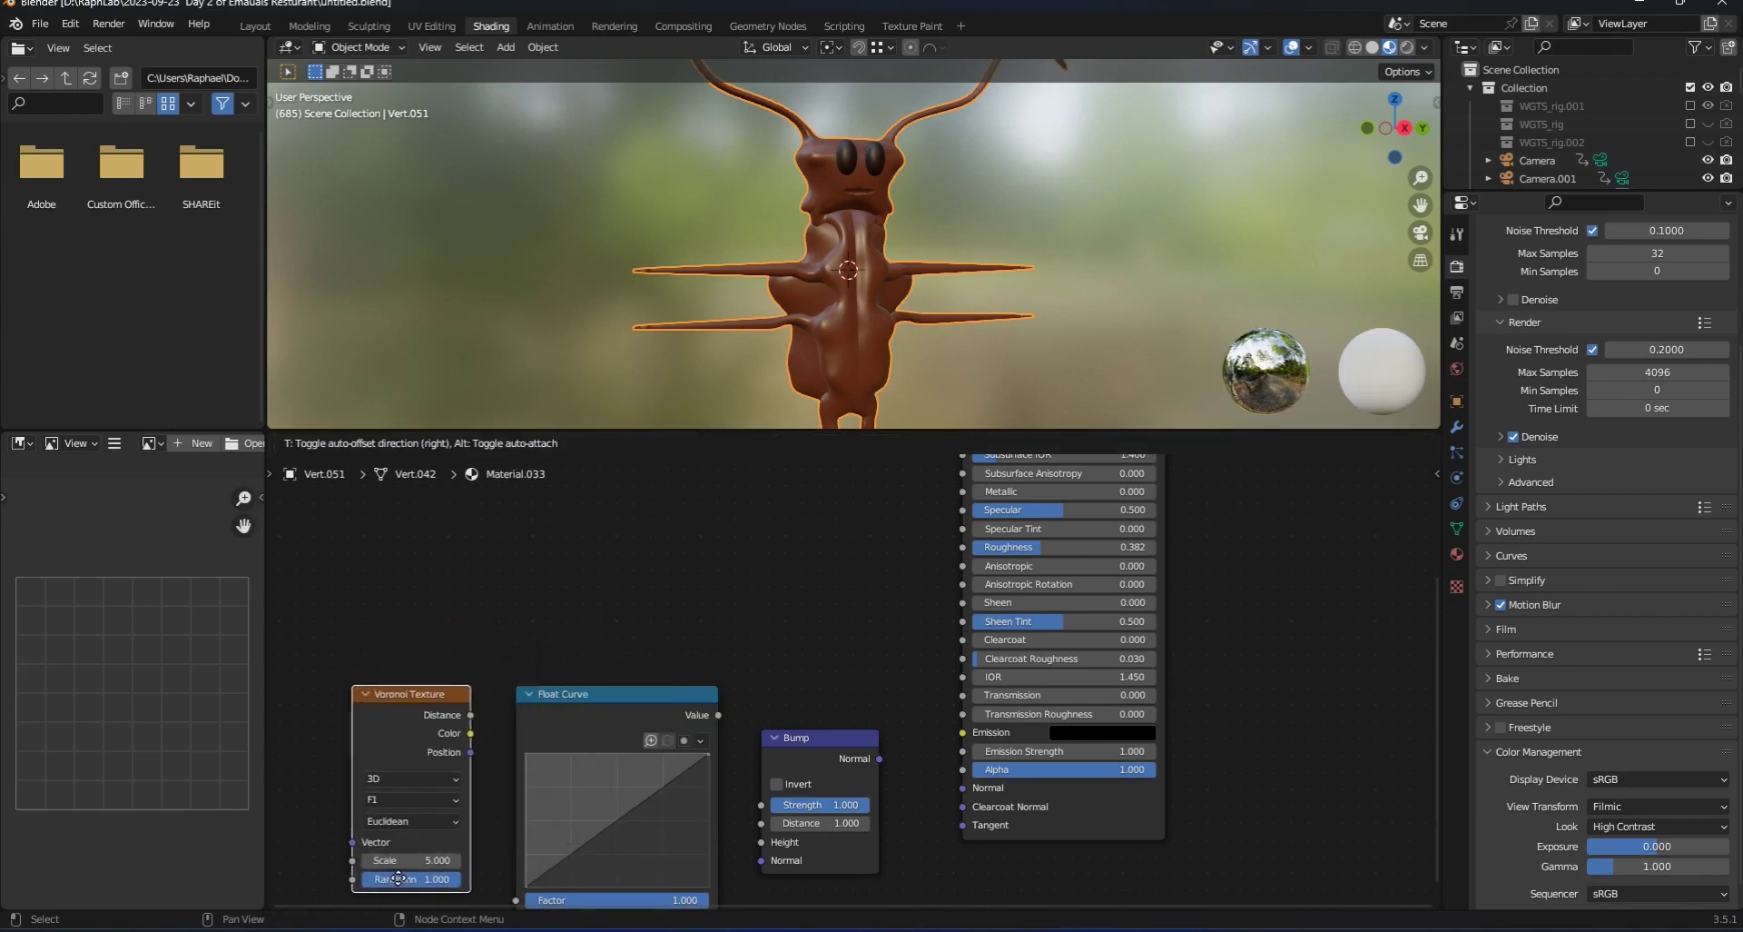
{"action": "left_click", "coordinate": [426, 828]}
{"action": "left_click_drag", "start_coordinate": [441, 704], "coordinate": [440, 669]}
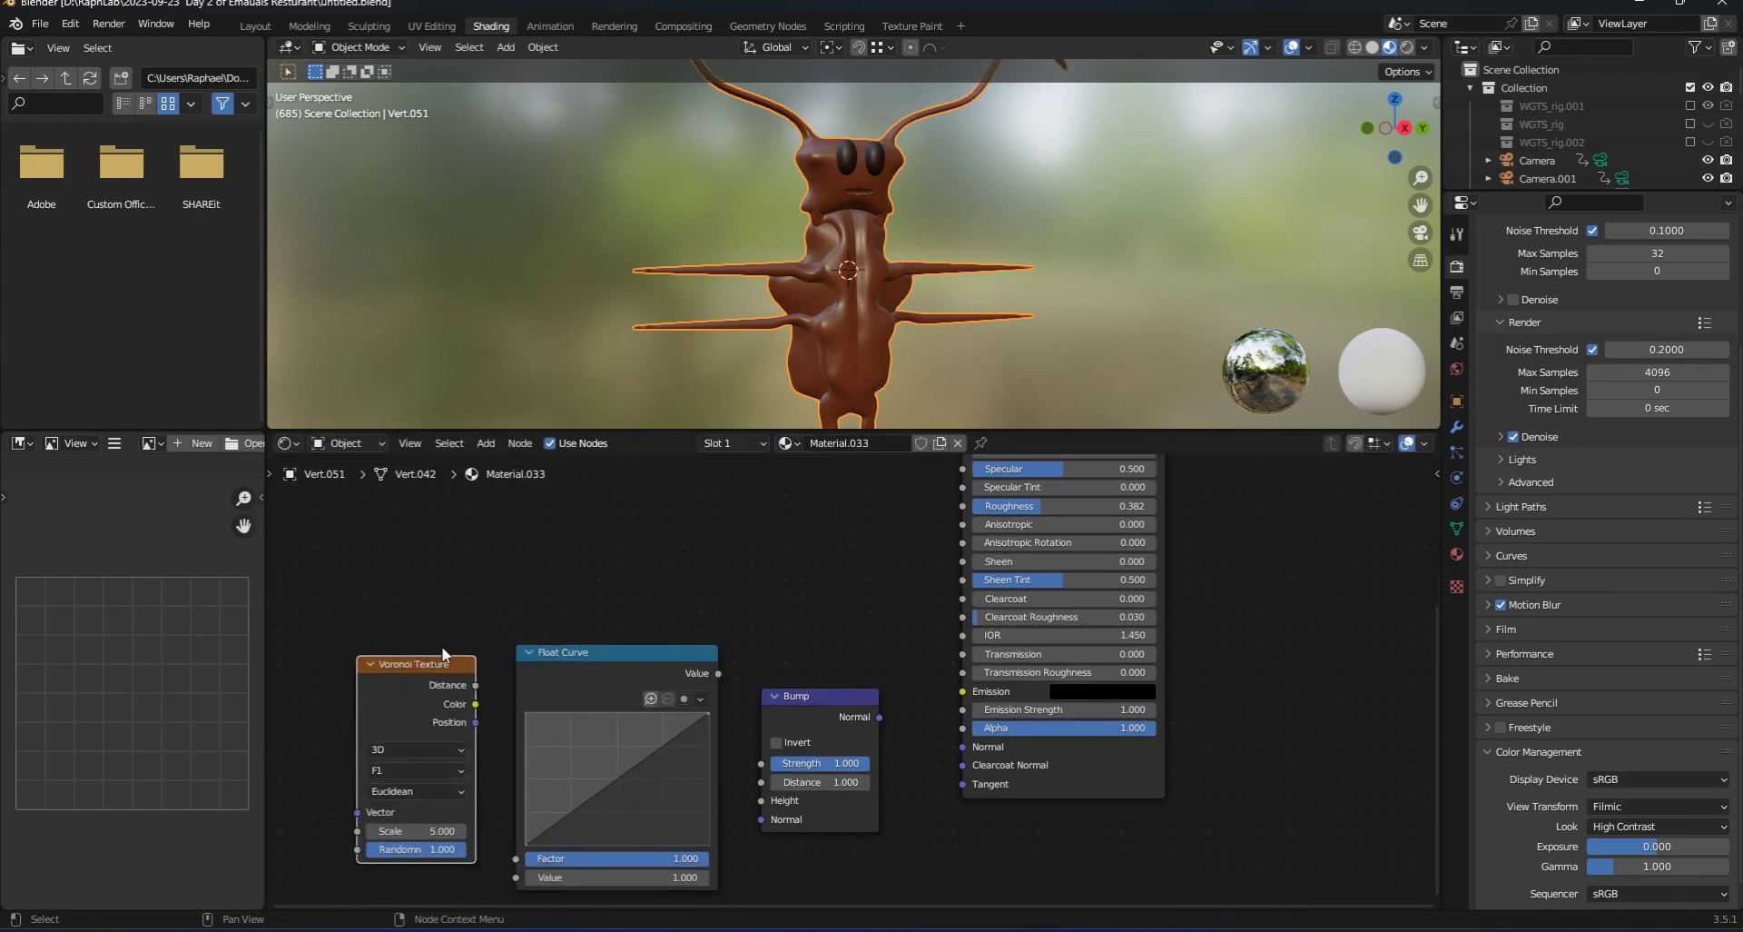
Link Voronoi Color to the Float Curve's Value, the curve's output to Bump Height, and Bump Normal to the Principled BSDF's Normal.
{"action": "left_click_drag", "start_coordinate": [880, 716], "coordinate": [960, 745]}
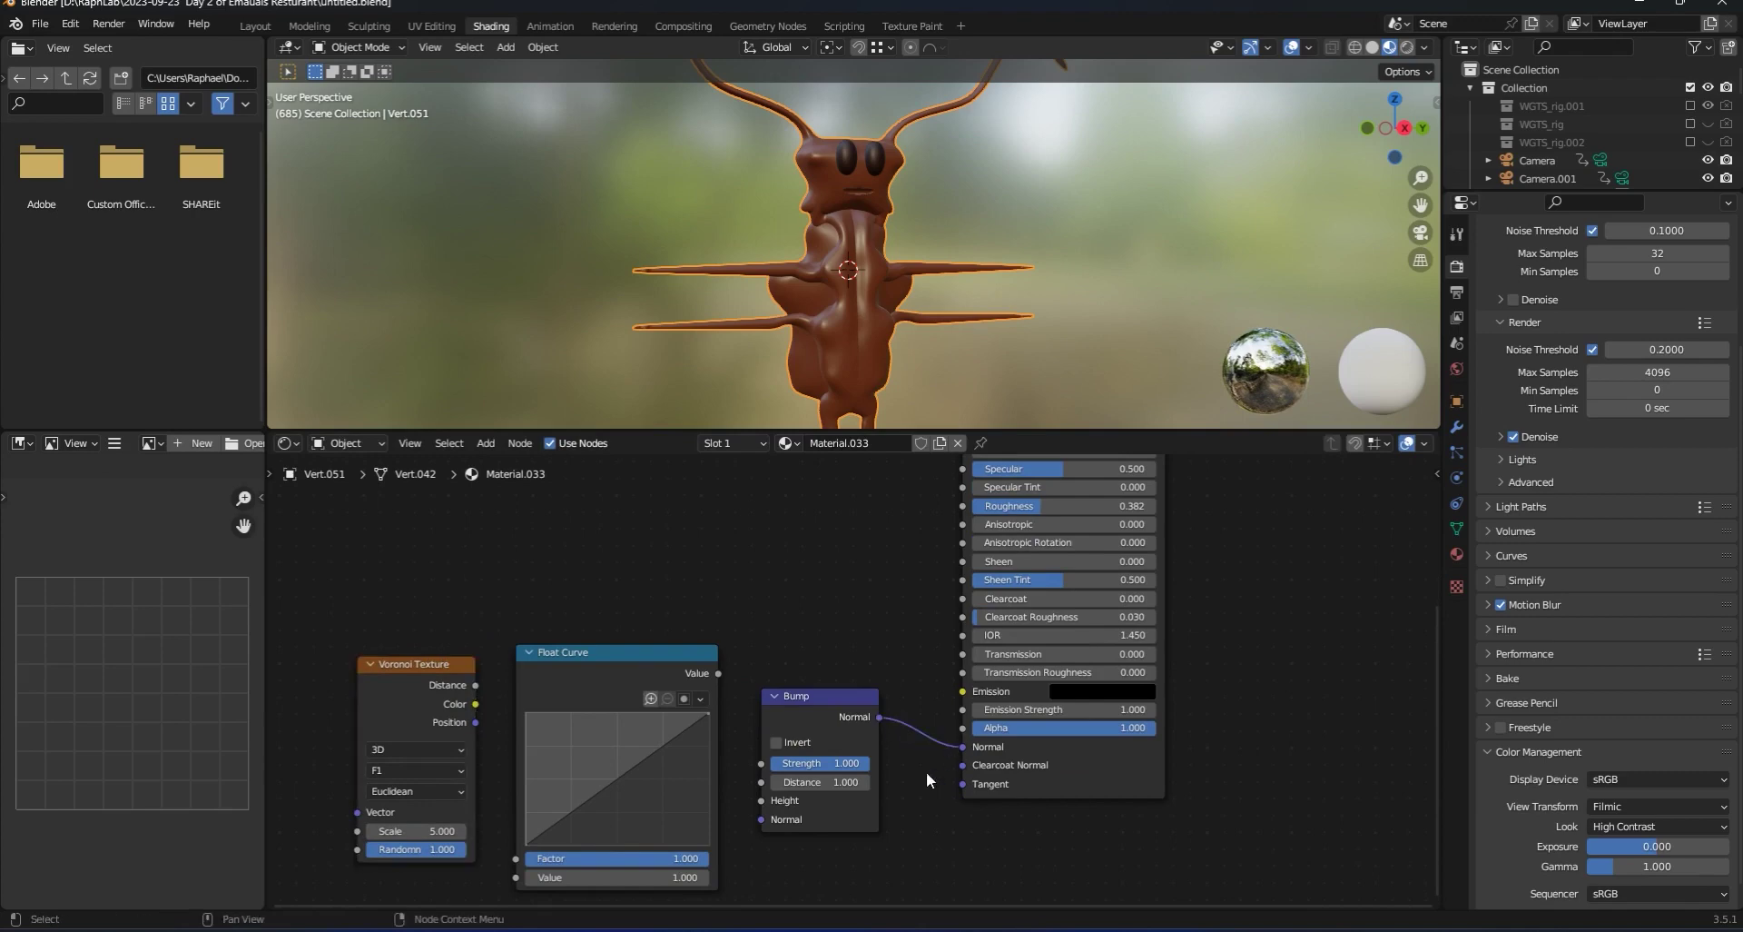
{"action": "left_click_drag", "start_coordinate": [718, 672], "coordinate": [762, 800]}
{"action": "left_click_drag", "start_coordinate": [475, 704], "coordinate": [515, 877]}
{"action": "scroll", "coordinate": [901, 234], "scroll_direction": "up", "scroll_amount": 6}
{"action": "middle_click_drag", "start_coordinate": [885, 236], "coordinate": [841, 385]}
{"action": "scroll", "coordinate": [850, 241], "scroll_direction": "down", "scroll_amount": 3}
{"action": "scroll", "coordinate": [448, 698], "scroll_direction": "up", "scroll_amount": 1}
Try the Voronoi Texture's Distance to Edge and F2 features, and set the feature to Smooth F1.
{"action": "left_click", "coordinate": [376, 778]}
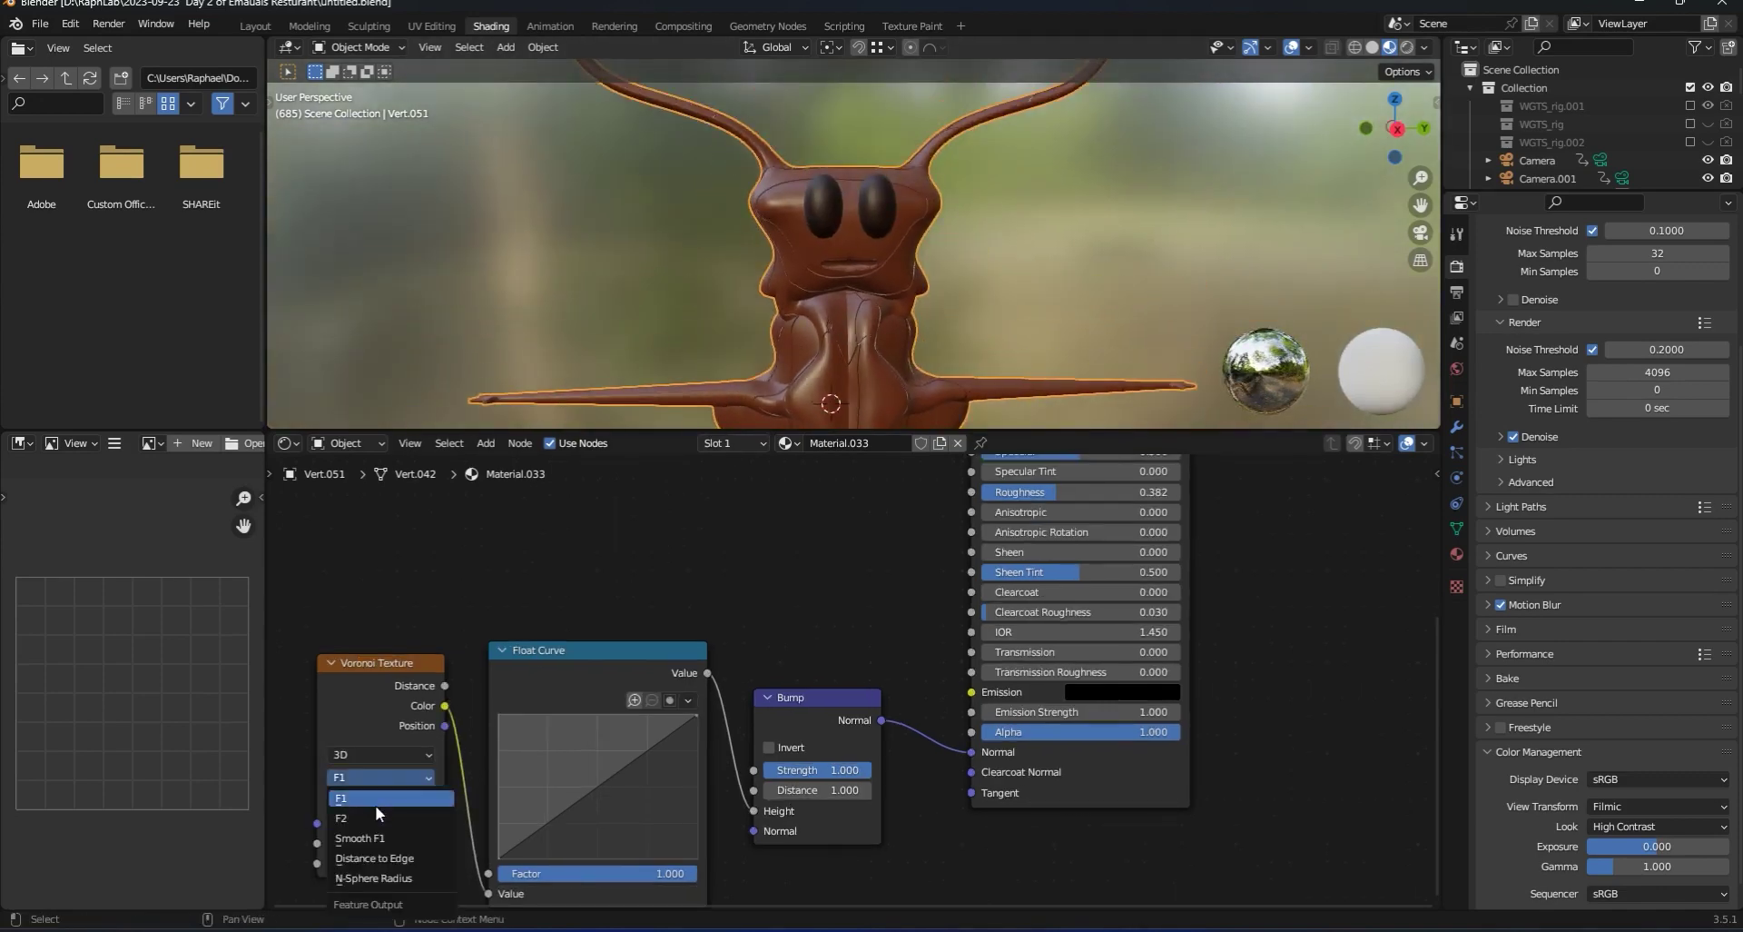
{"action": "left_click", "coordinate": [379, 859]}
{"action": "left_click", "coordinate": [376, 738]}
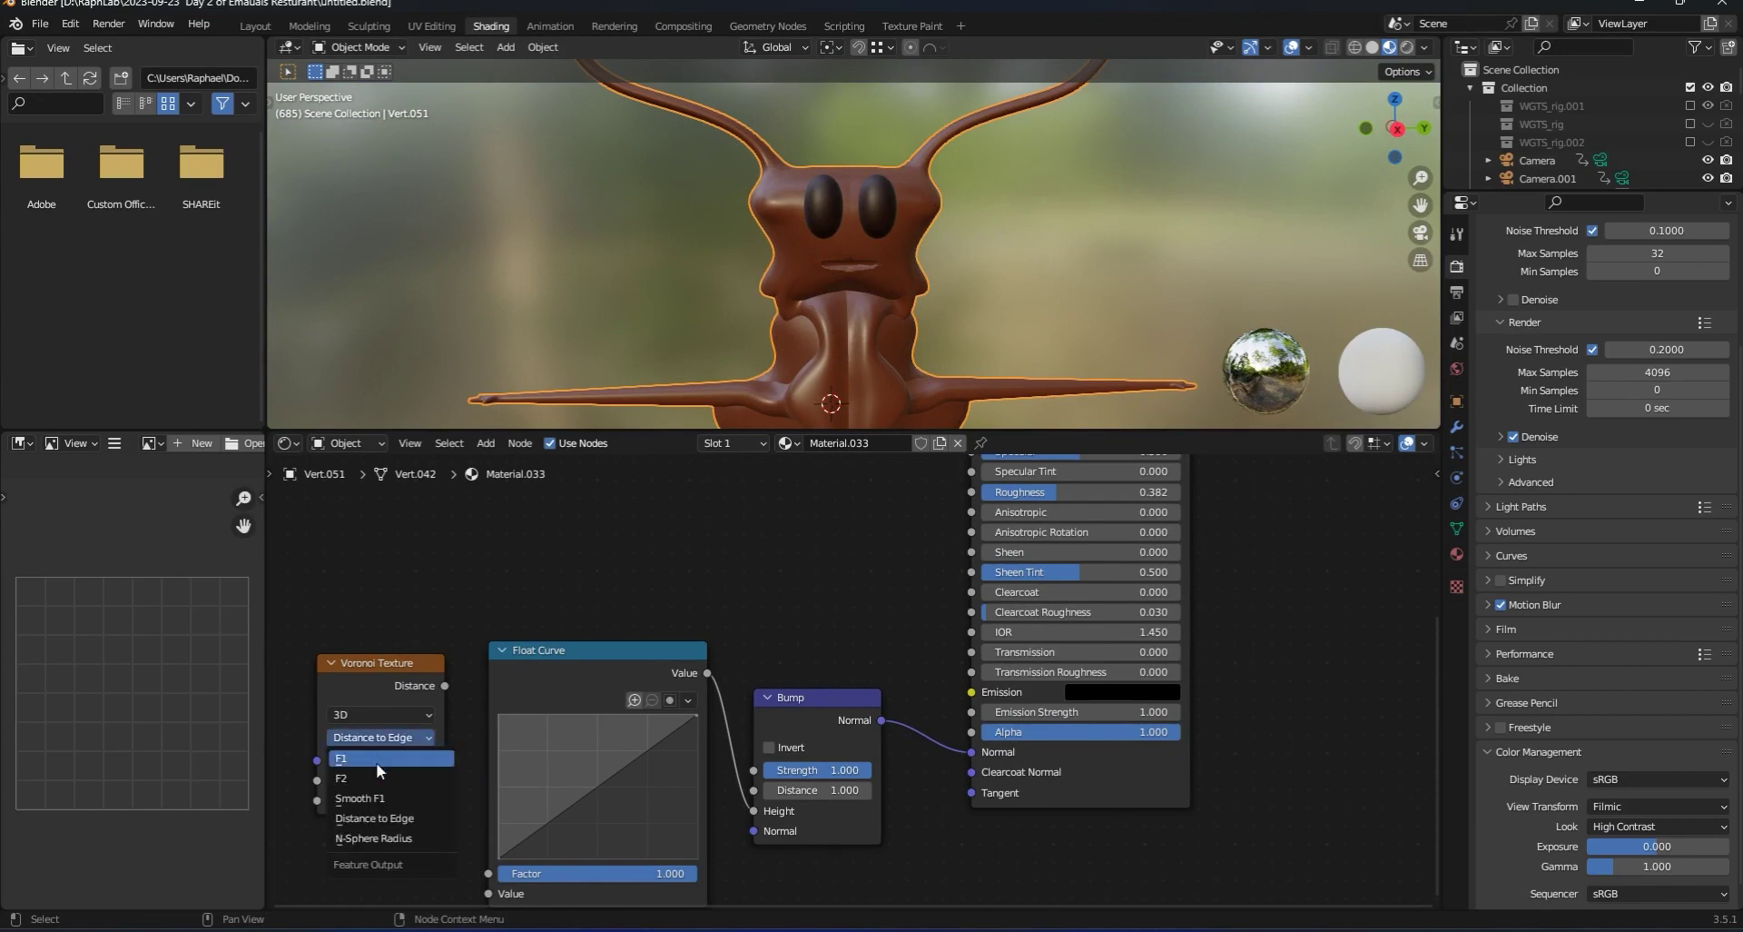
{"action": "left_click", "coordinate": [376, 771]}
{"action": "left_click", "coordinate": [378, 774]}
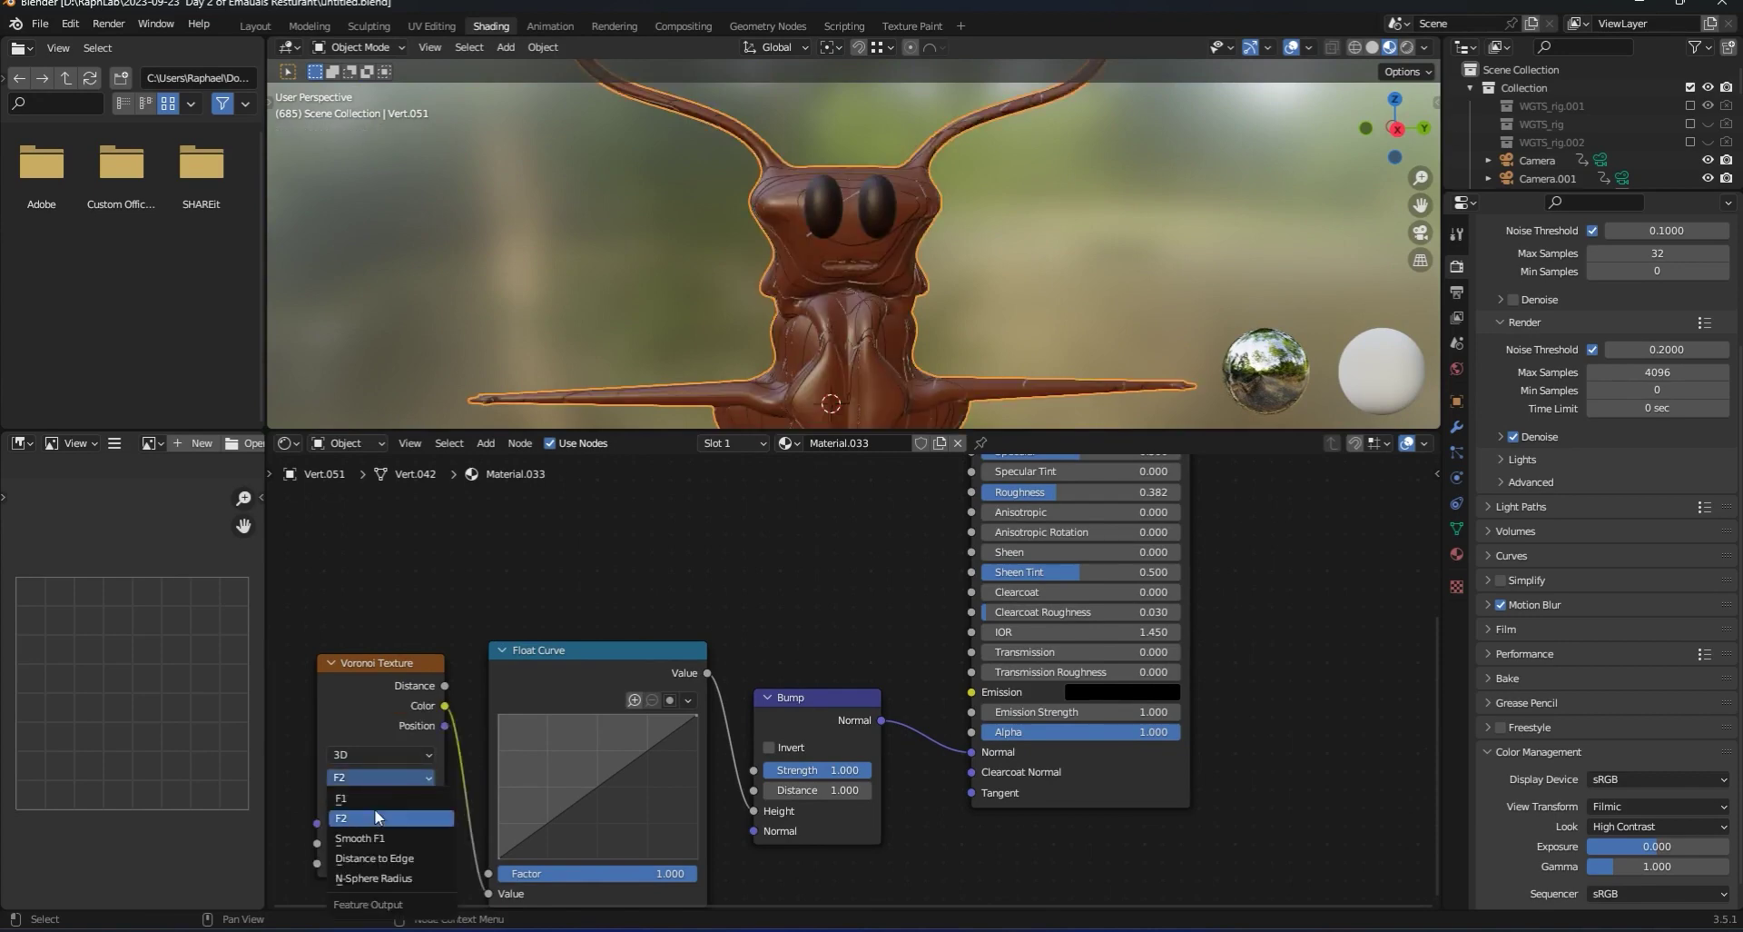
{"action": "left_click", "coordinate": [378, 839]}
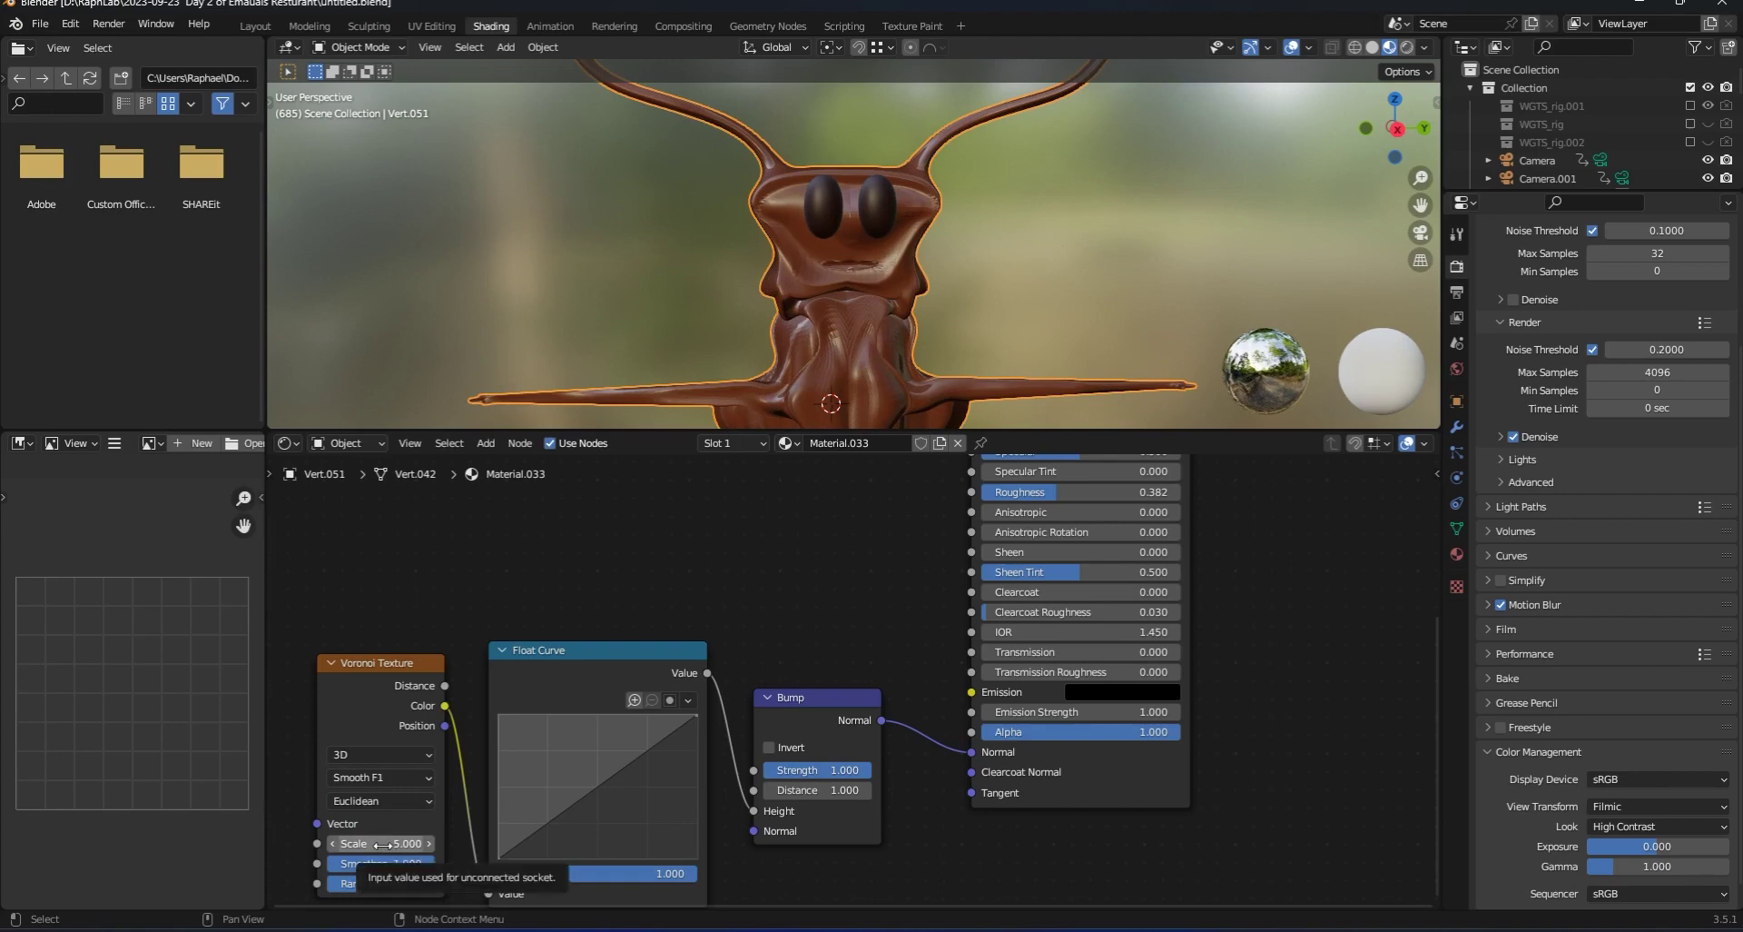
Try Voronoi Texture scales of 50.2, 18.6 and 11.3 on the body.
{"action": "mouse_move", "coordinate": [377, 843]}
{"action": "left_mouse_down"}
{"action": "mouse_move", "coordinate": [536, 844]}
{"action": "mouse_move", "coordinate": [383, 844]}
{"action": "left_mouse_up"}
{"action": "scroll", "coordinate": [880, 285], "scroll_direction": "down", "scroll_amount": 1}
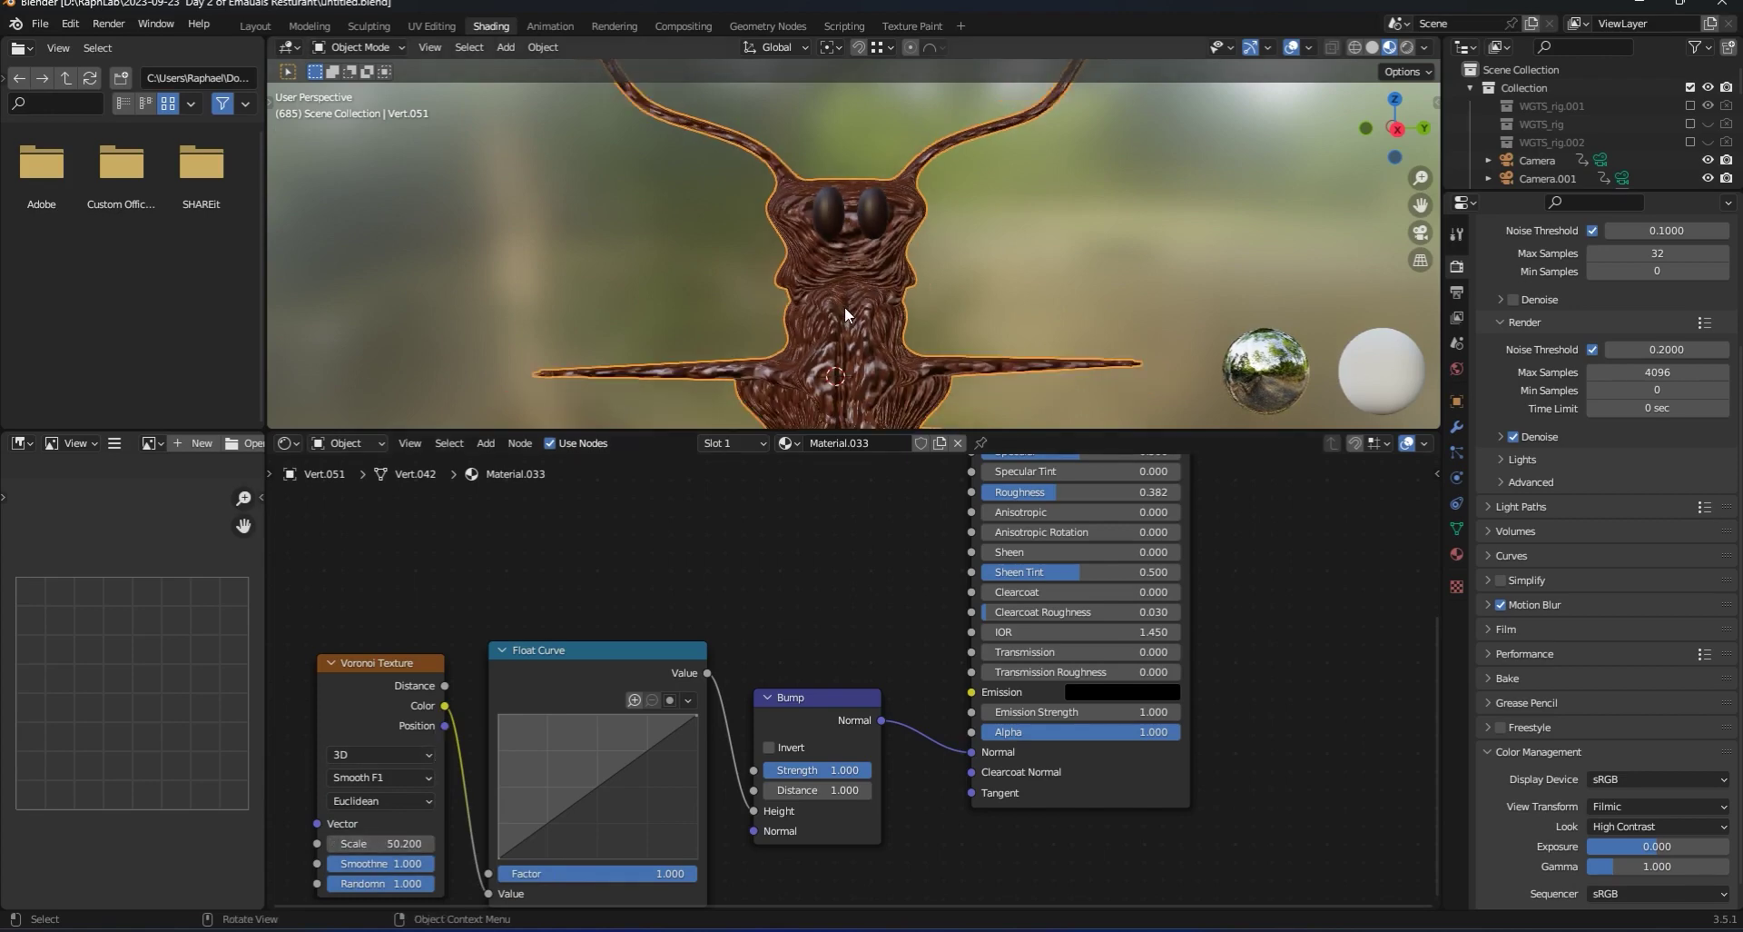
{"action": "middle_click_drag", "start_coordinate": [850, 365], "coordinate": [875, 312], "text": "shift"}
{"action": "scroll", "coordinate": [893, 250], "scroll_direction": "up", "scroll_amount": 3}
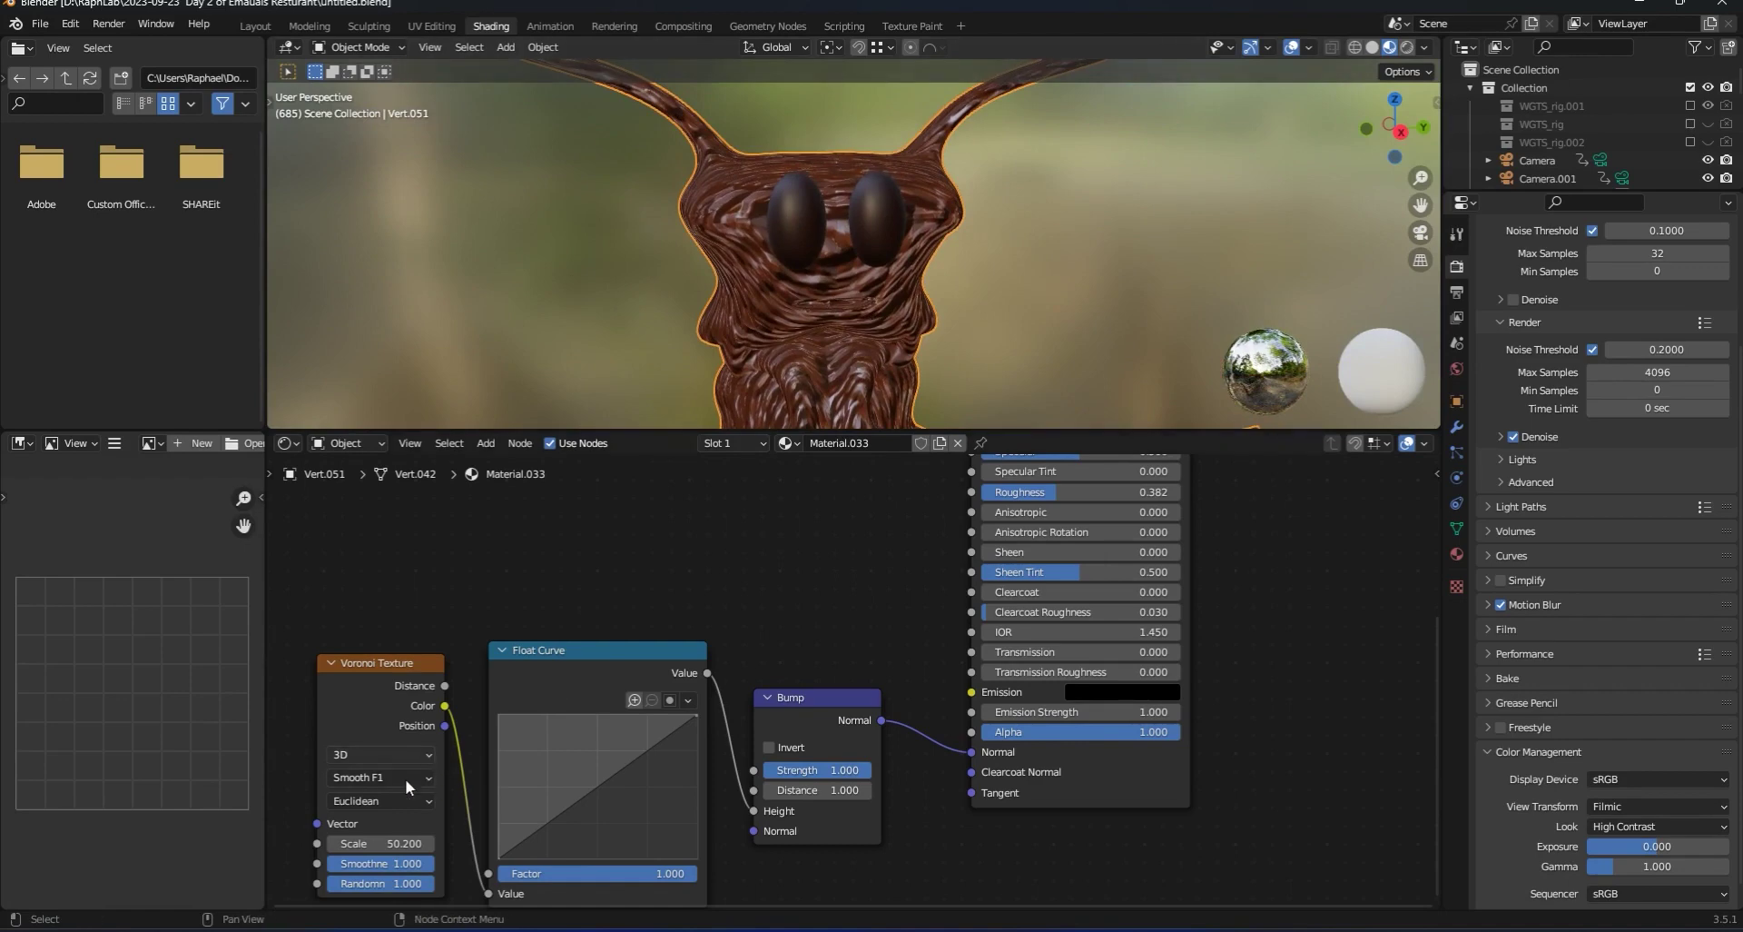
{"action": "left_click_drag", "start_coordinate": [386, 842], "coordinate": [297, 844]}
{"action": "middle_click_drag", "start_coordinate": [866, 353], "coordinate": [918, 294]}
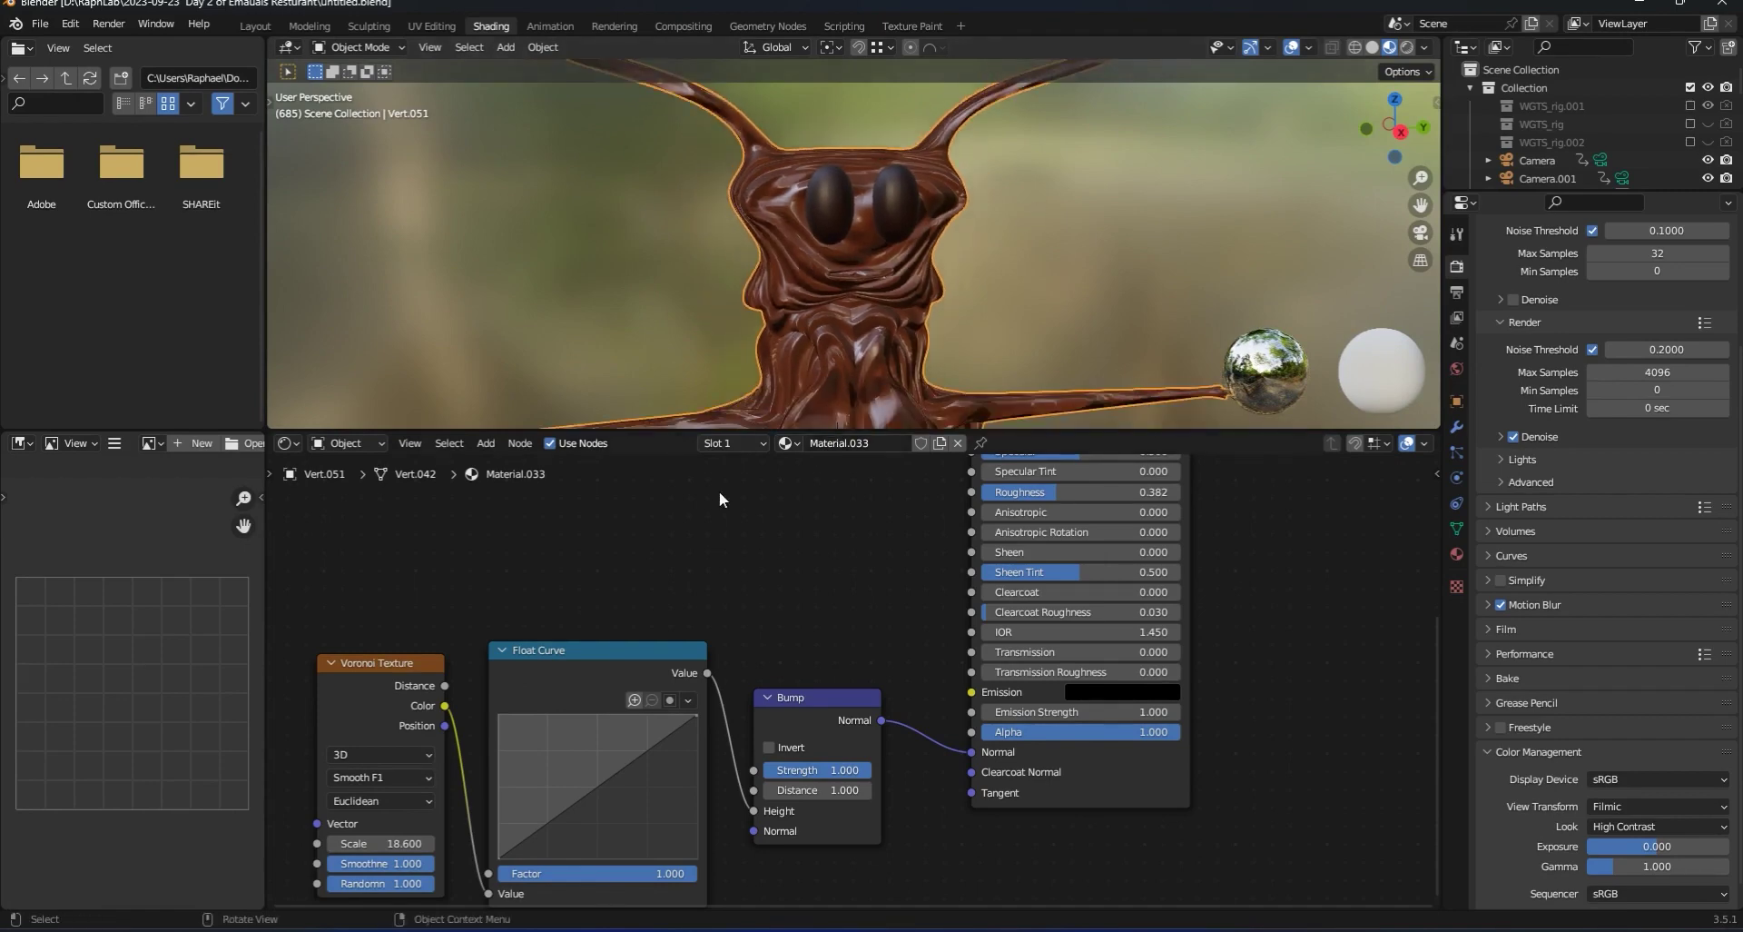
{"action": "left_click_drag", "start_coordinate": [426, 843], "coordinate": [404, 841]}
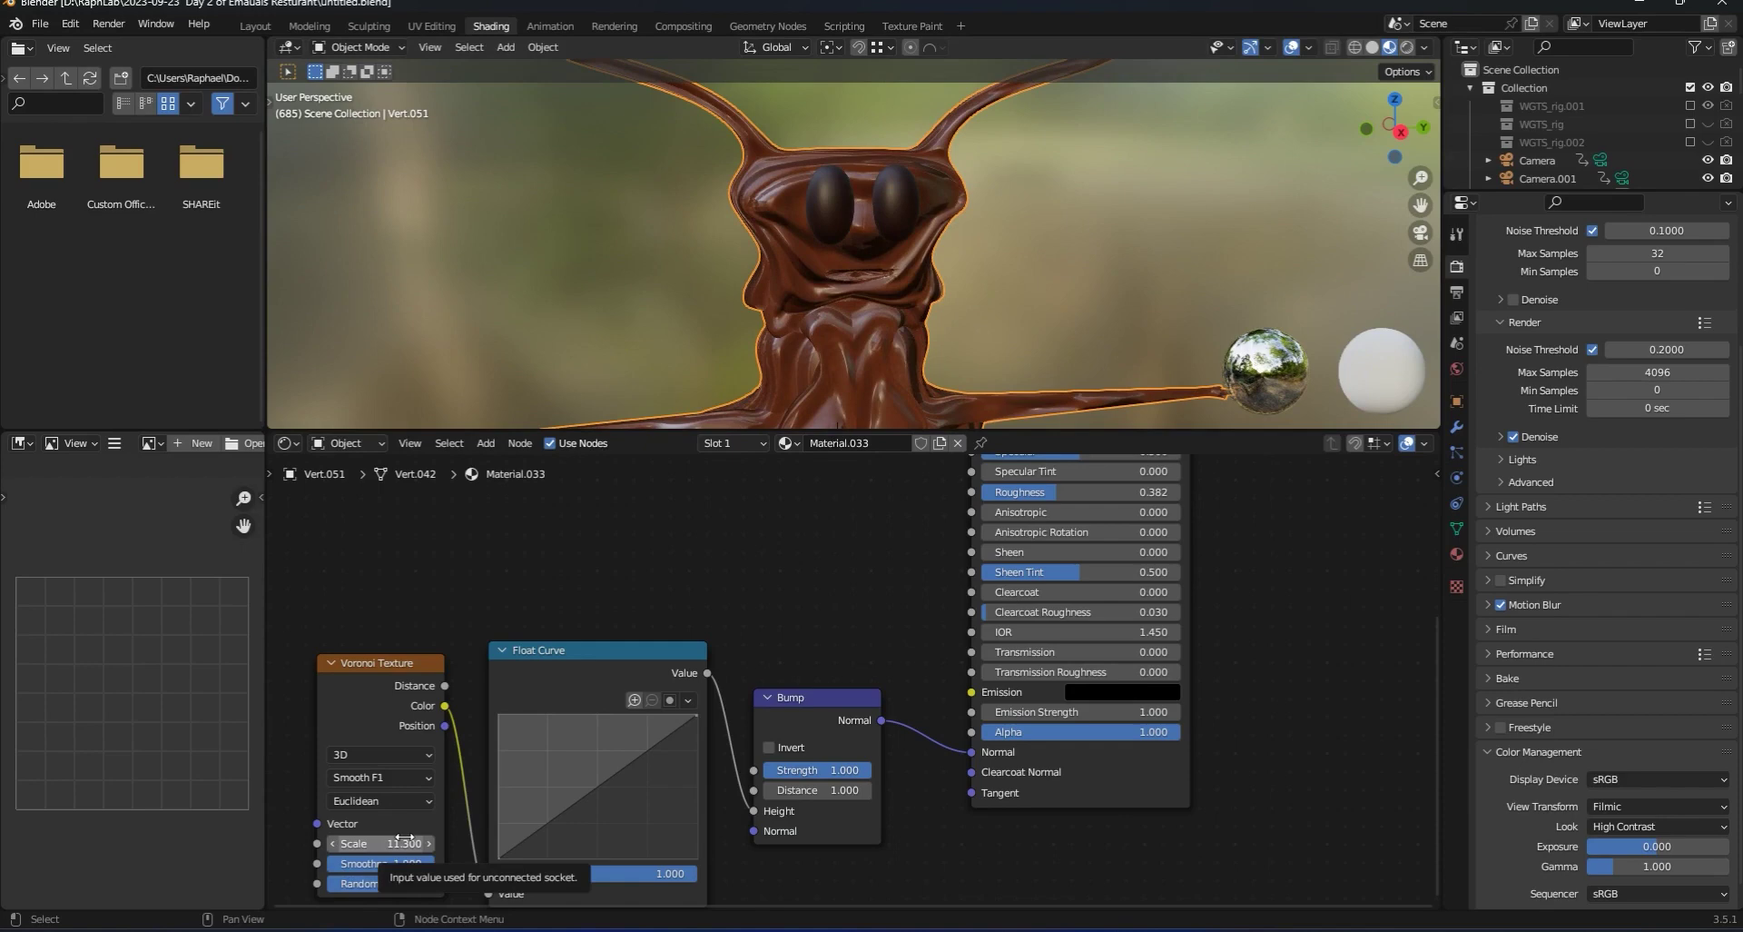
Set the Voronoi Texture's scale to 40 and check the bump pattern across the whole body.
{"action": "left_click", "coordinate": [409, 844]}
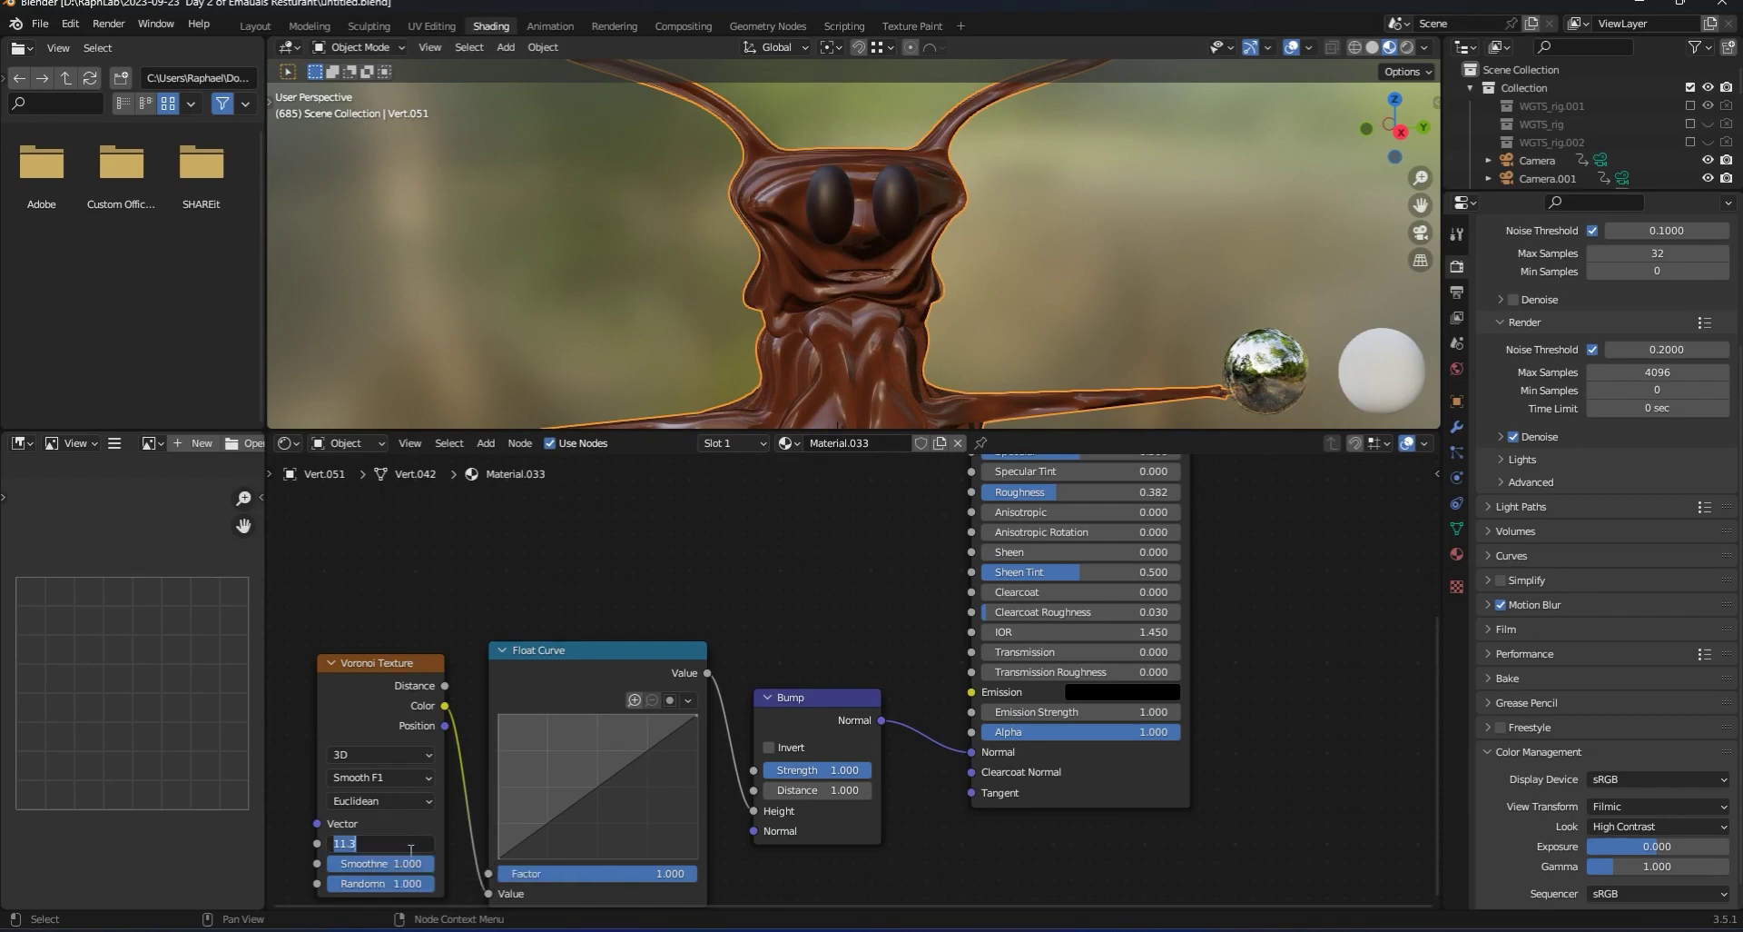
{"action": "type", "text": "40"}
{"action": "key", "text": "Return"}
{"action": "scroll", "coordinate": [865, 318], "scroll_direction": "down", "scroll_amount": 6}
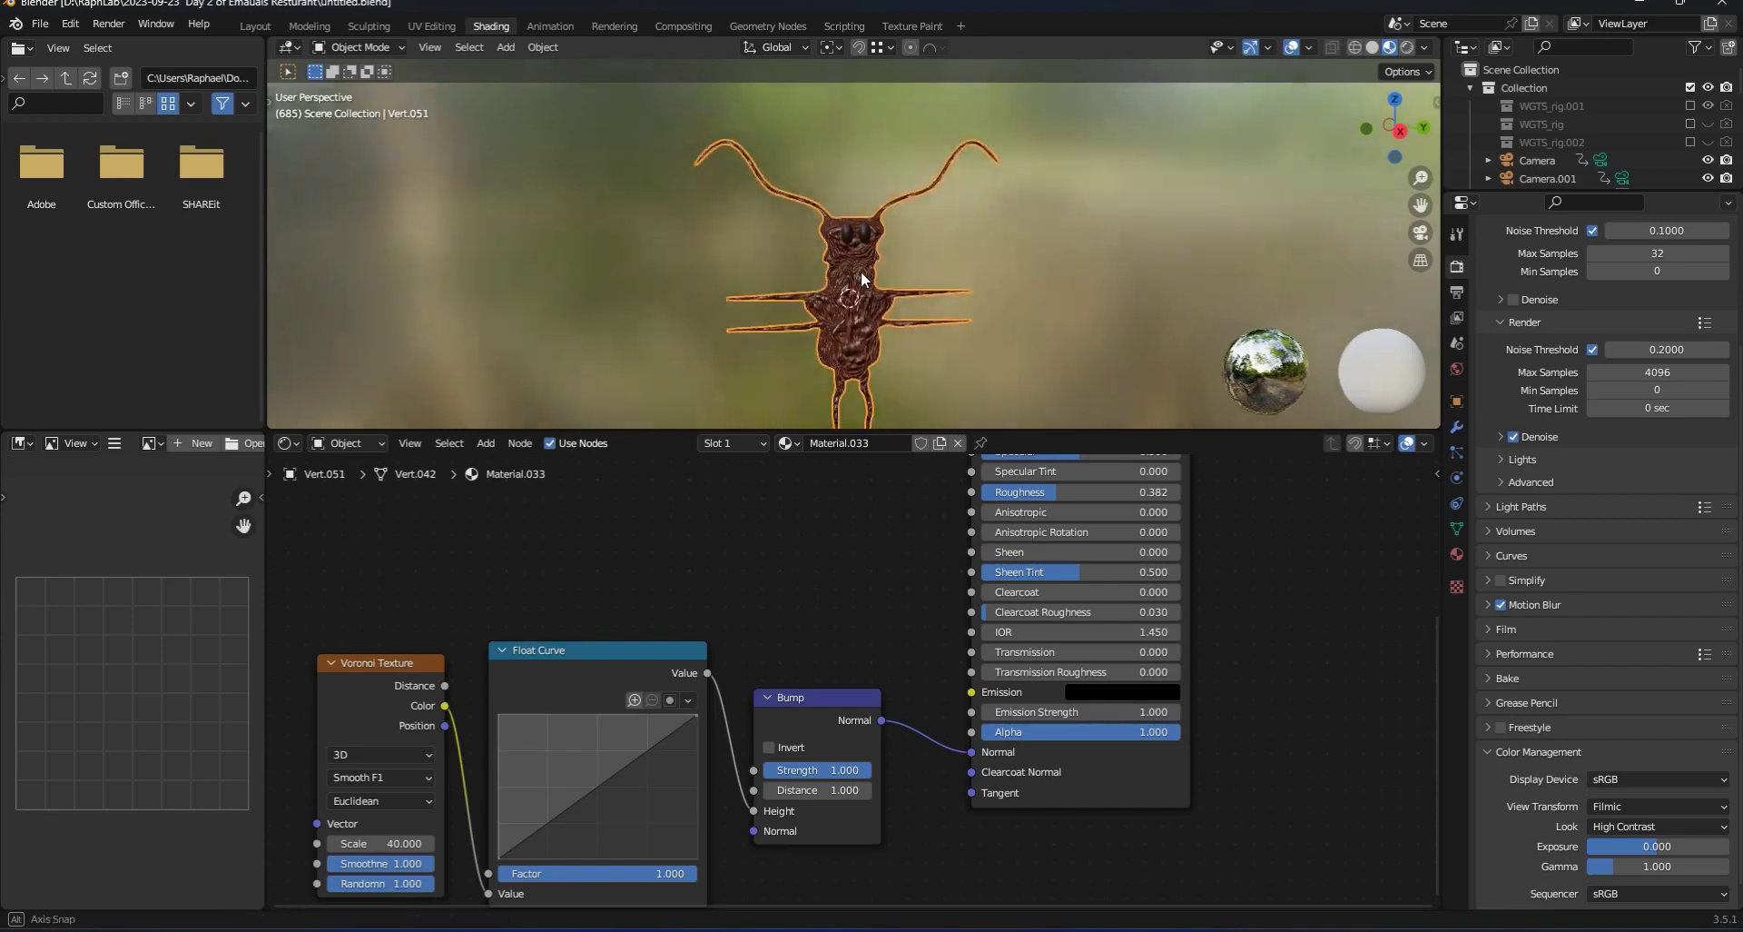
{"action": "scroll", "coordinate": [855, 276], "scroll_direction": "up", "scroll_amount": 8}
{"action": "scroll", "coordinate": [855, 276], "scroll_direction": "down", "scroll_amount": 5}
{"action": "scroll", "coordinate": [802, 493], "scroll_direction": "down", "scroll_amount": 1}
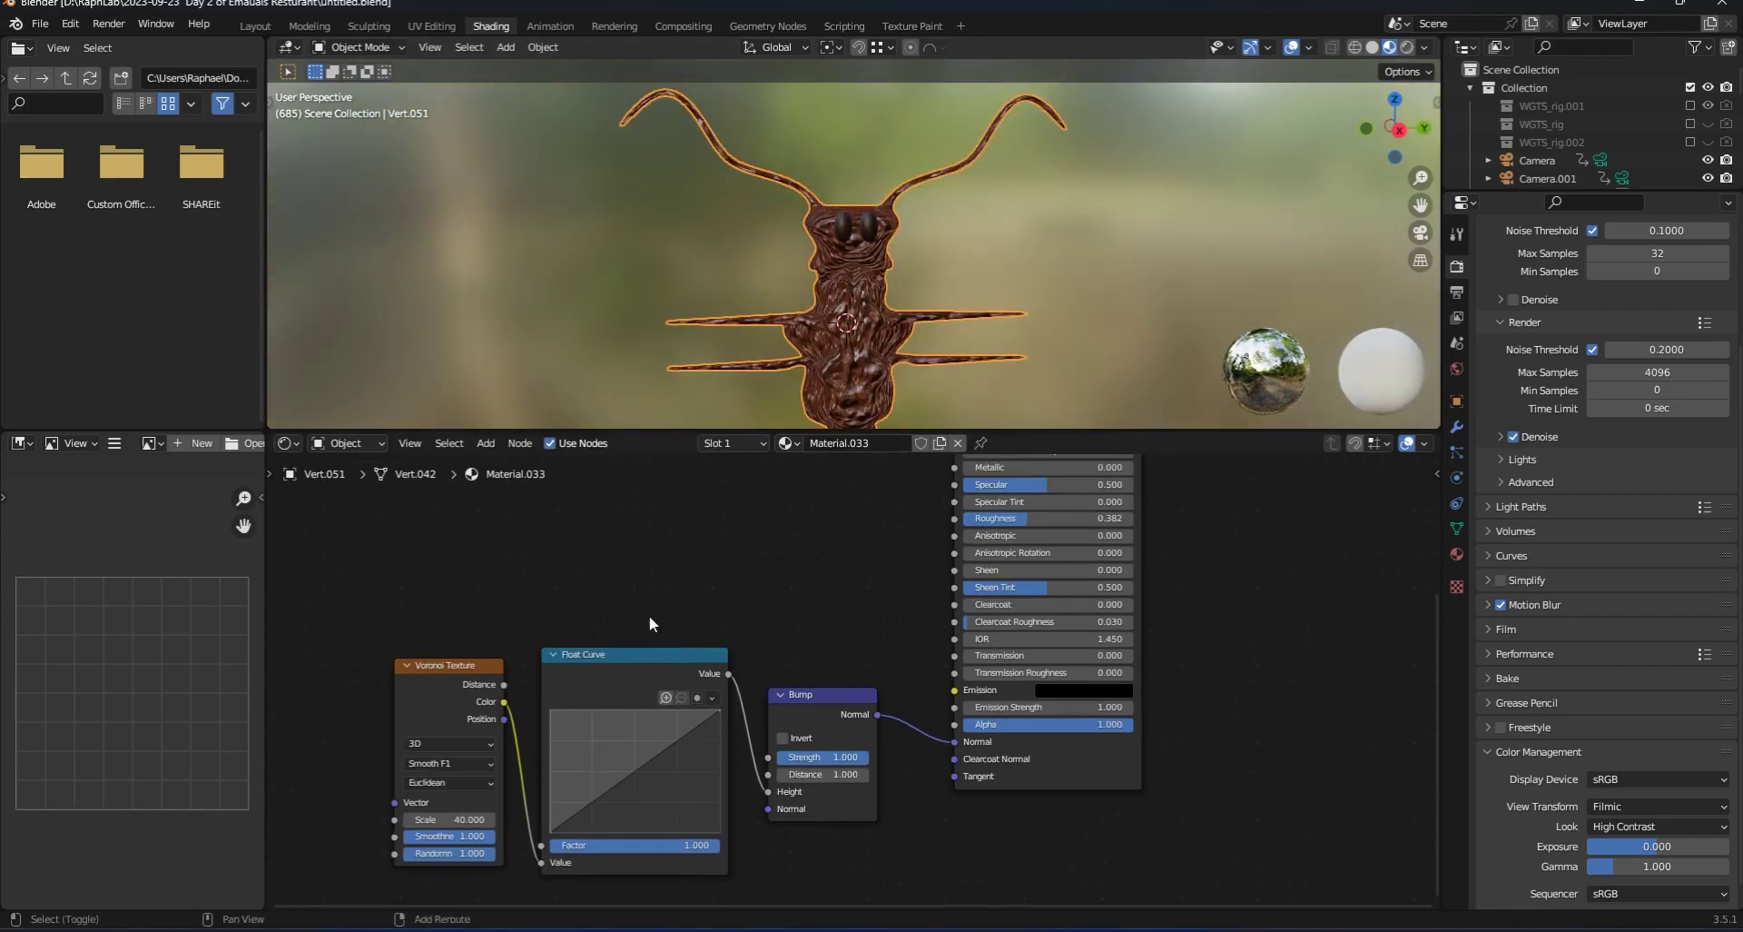
Duplicate the linked Voronoi Texture, Float Curve and Bump nodes and place the copy above the original chain.
{"action": "left_click_drag", "start_coordinate": [445, 579], "coordinate": [865, 816]}
{"action": "key", "text": "shift+d"}
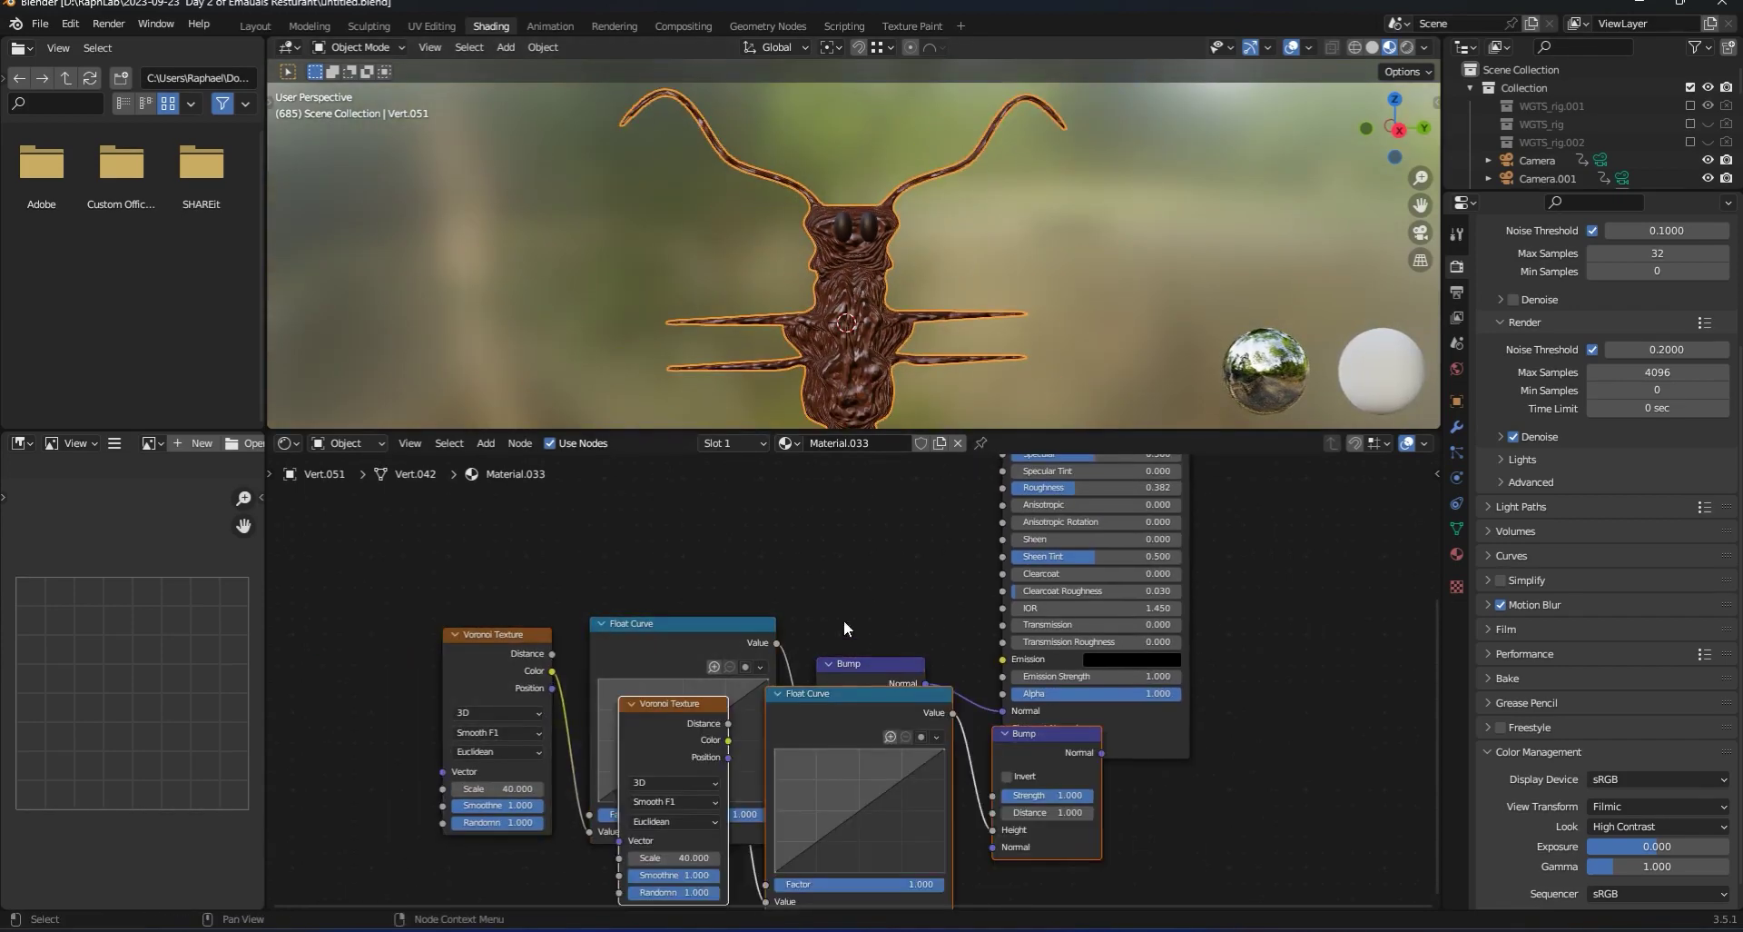
{"action": "left_click", "coordinate": [668, 546]}
{"action": "scroll", "coordinate": [744, 635], "scroll_direction": "down", "scroll_amount": 2}
{"action": "middle_click_drag", "start_coordinate": [768, 674], "coordinate": [830, 587]}
{"action": "left_click_drag", "start_coordinate": [469, 863], "coordinate": [830, 532]}
{"action": "left_click", "coordinate": [977, 744]}
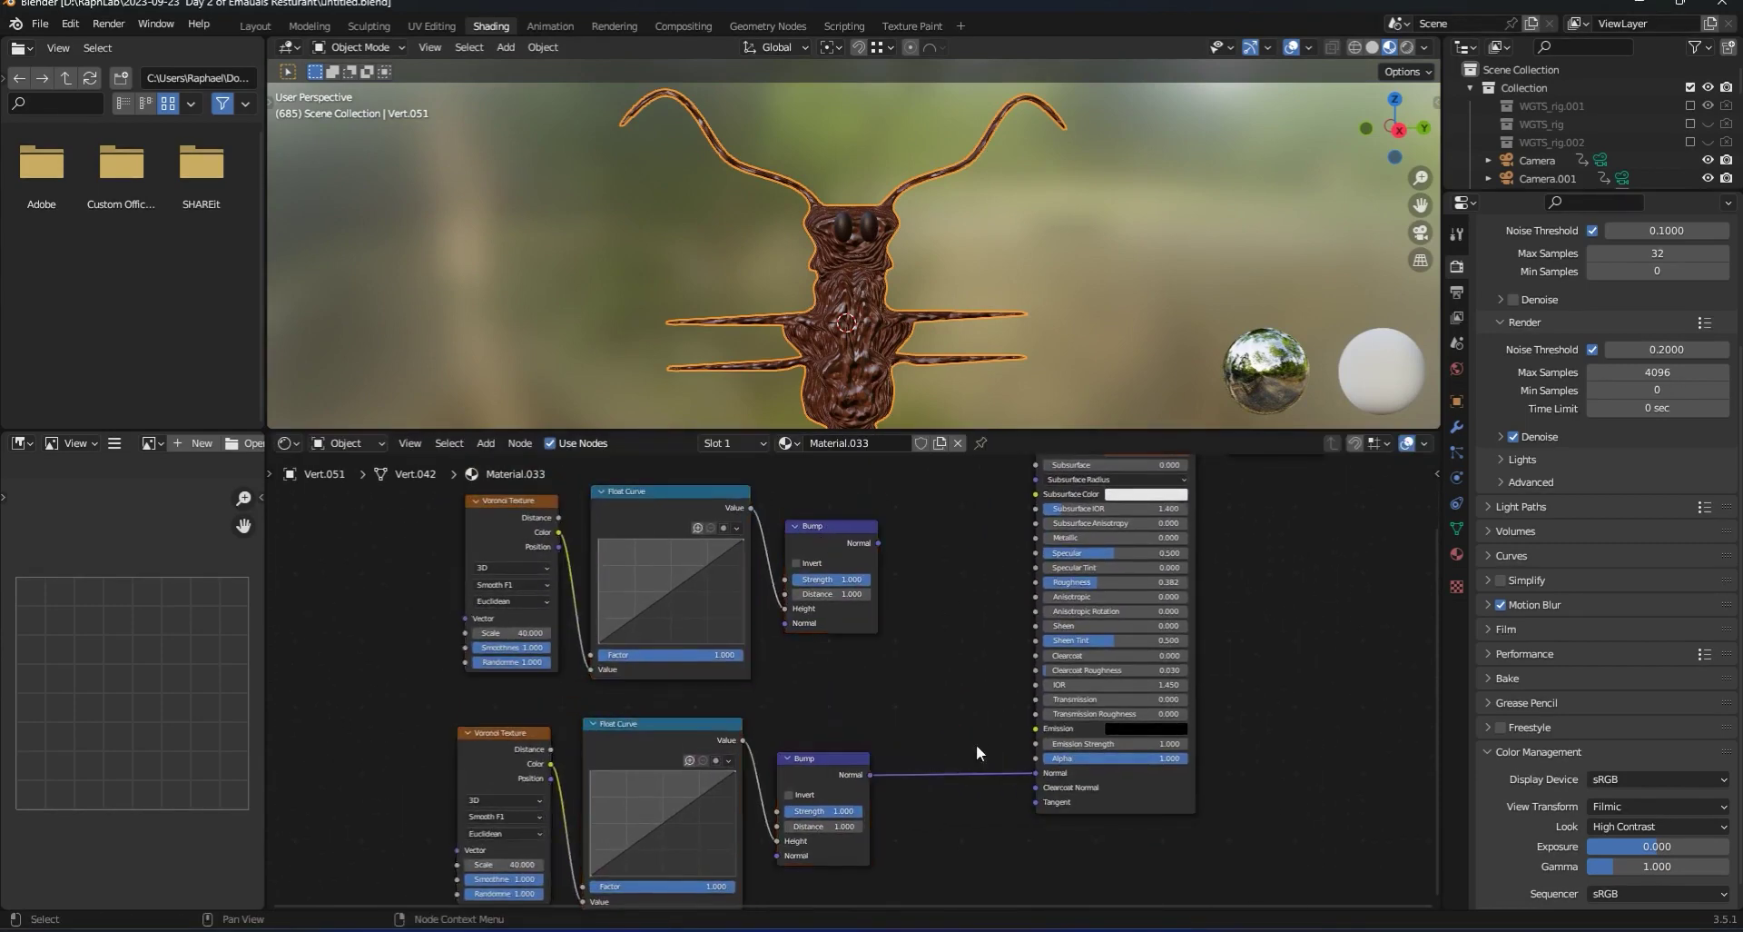
Add a Mix node between the Bump nodes and the Principled BSDF and set its data type to Color.
{"action": "scroll", "coordinate": [981, 700], "scroll_direction": "up", "scroll_amount": 1}
{"action": "key", "text": "shift+a"}
{"action": "left_click", "coordinate": [992, 630]}
{"action": "type", "text": "mix"}
{"action": "key", "text": "Return"}
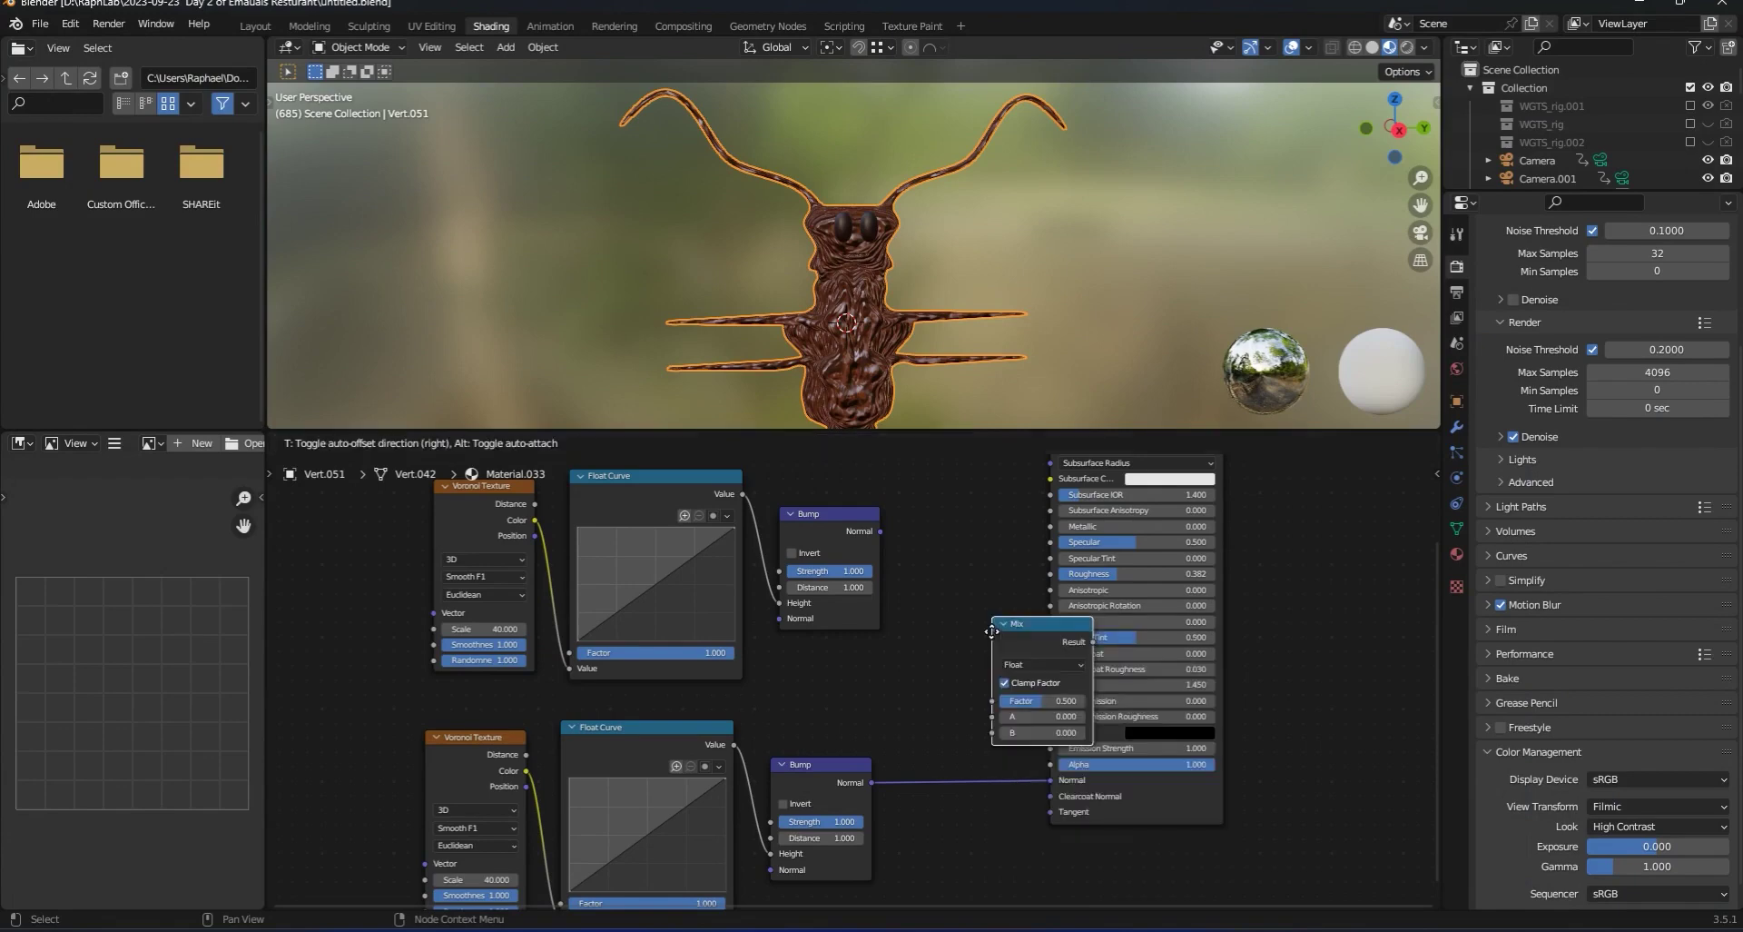
{"action": "left_click", "coordinate": [941, 656]}
{"action": "left_click", "coordinate": [968, 678]}
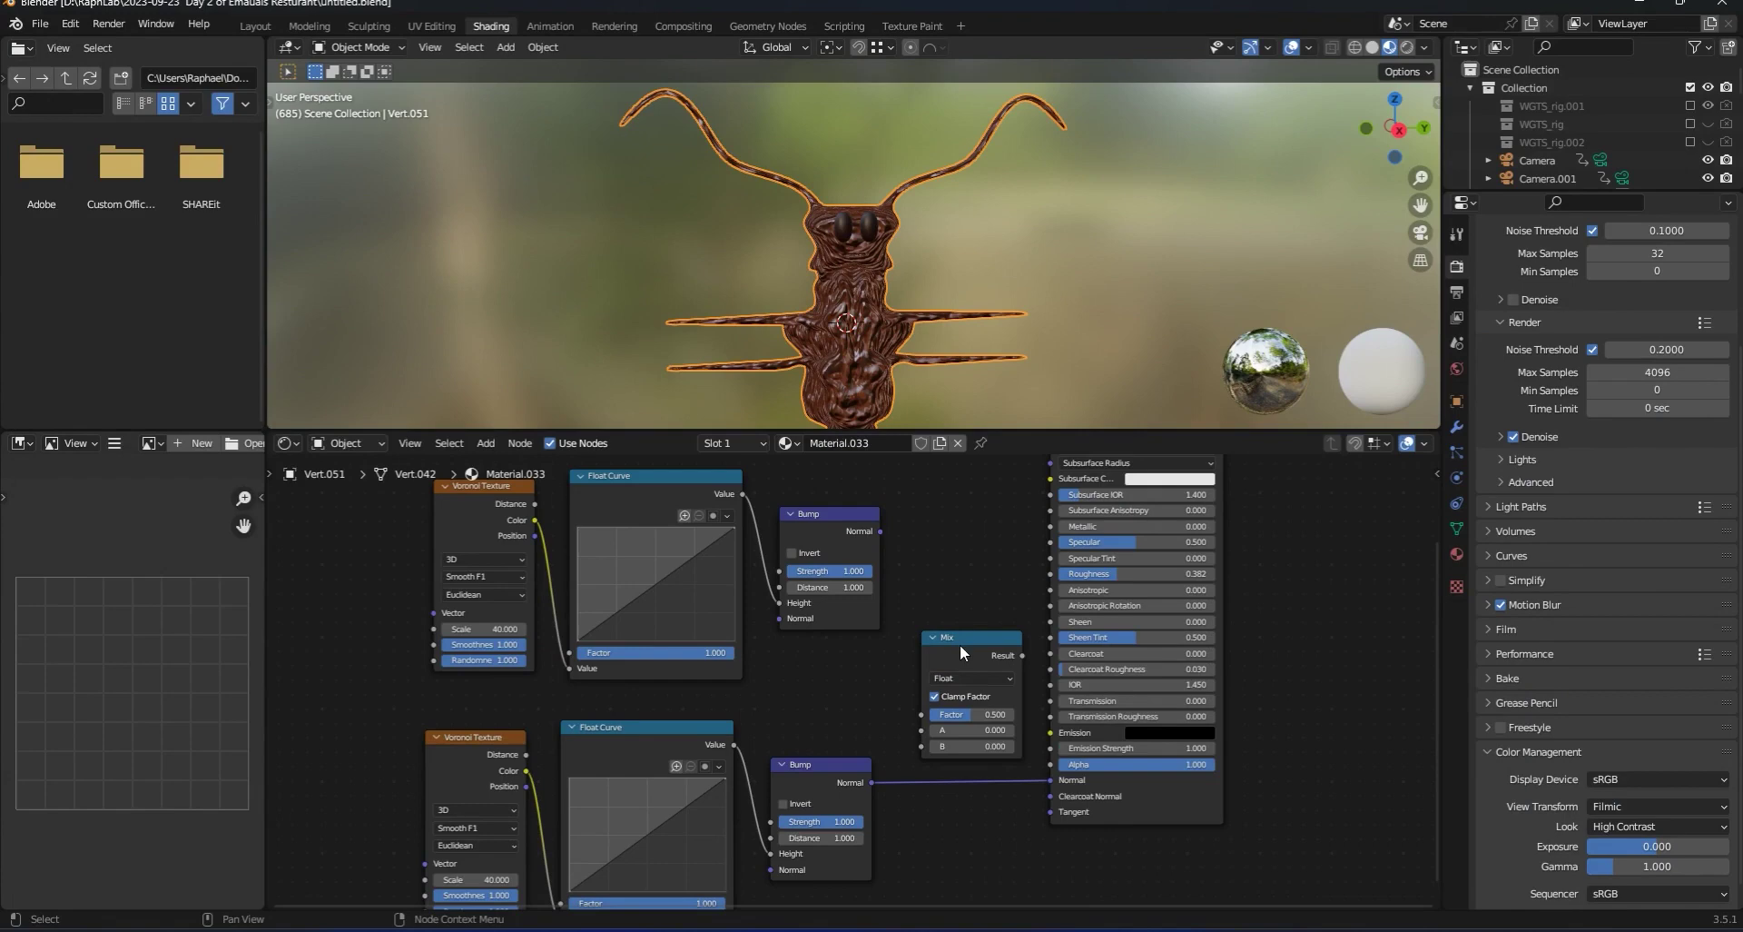
{"action": "left_click", "coordinate": [964, 678]}
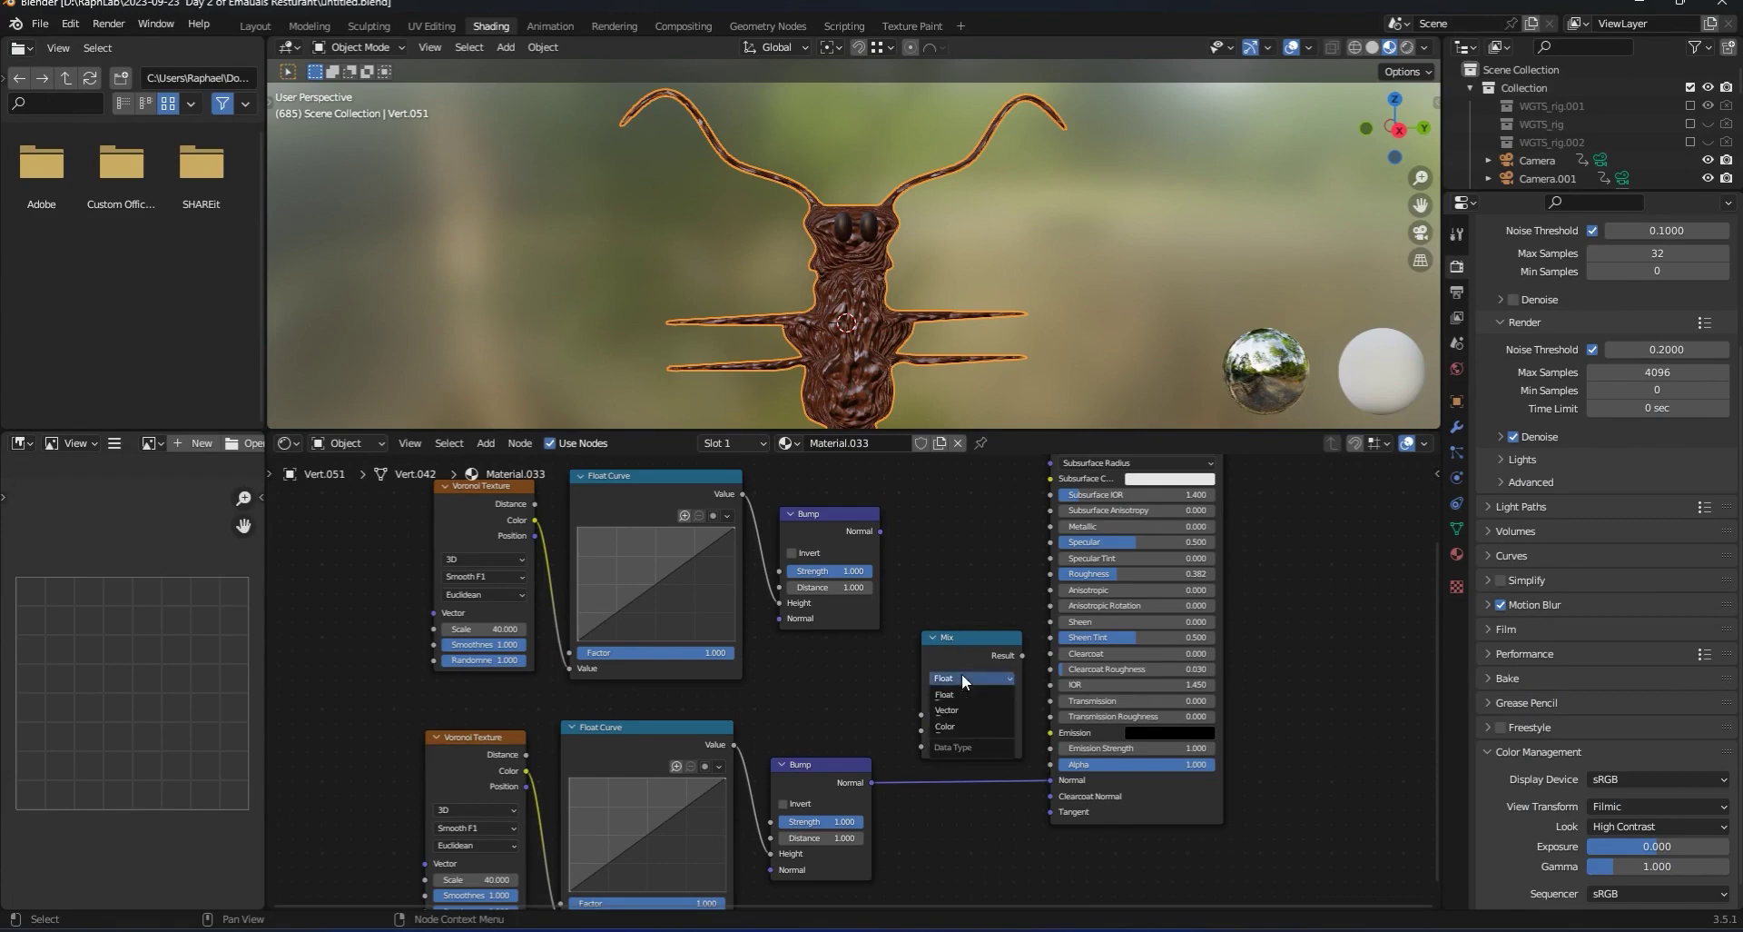
{"action": "left_click", "coordinate": [959, 722]}
Insert the Mix node into the lower Bump's link to the shader's Normal, using input A, and connect the upper Bump to B.
{"action": "scroll", "coordinate": [897, 705], "scroll_direction": "up", "scroll_amount": 2}
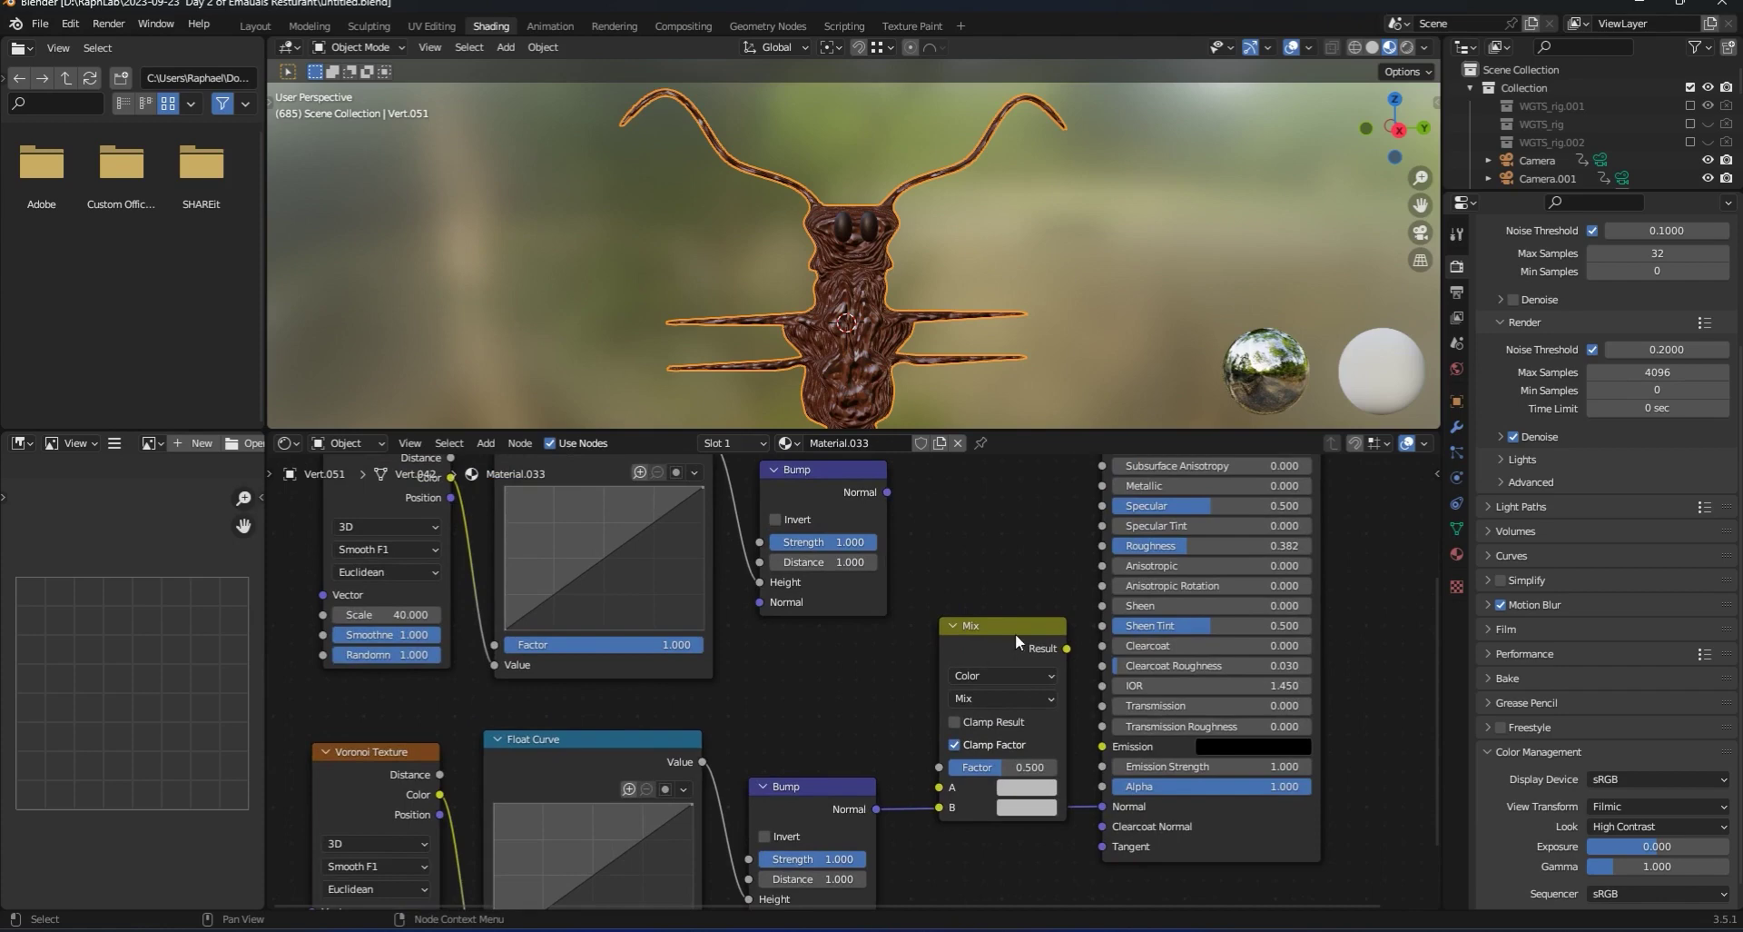
{"action": "left_click_drag", "start_coordinate": [1016, 634], "coordinate": [1021, 632]}
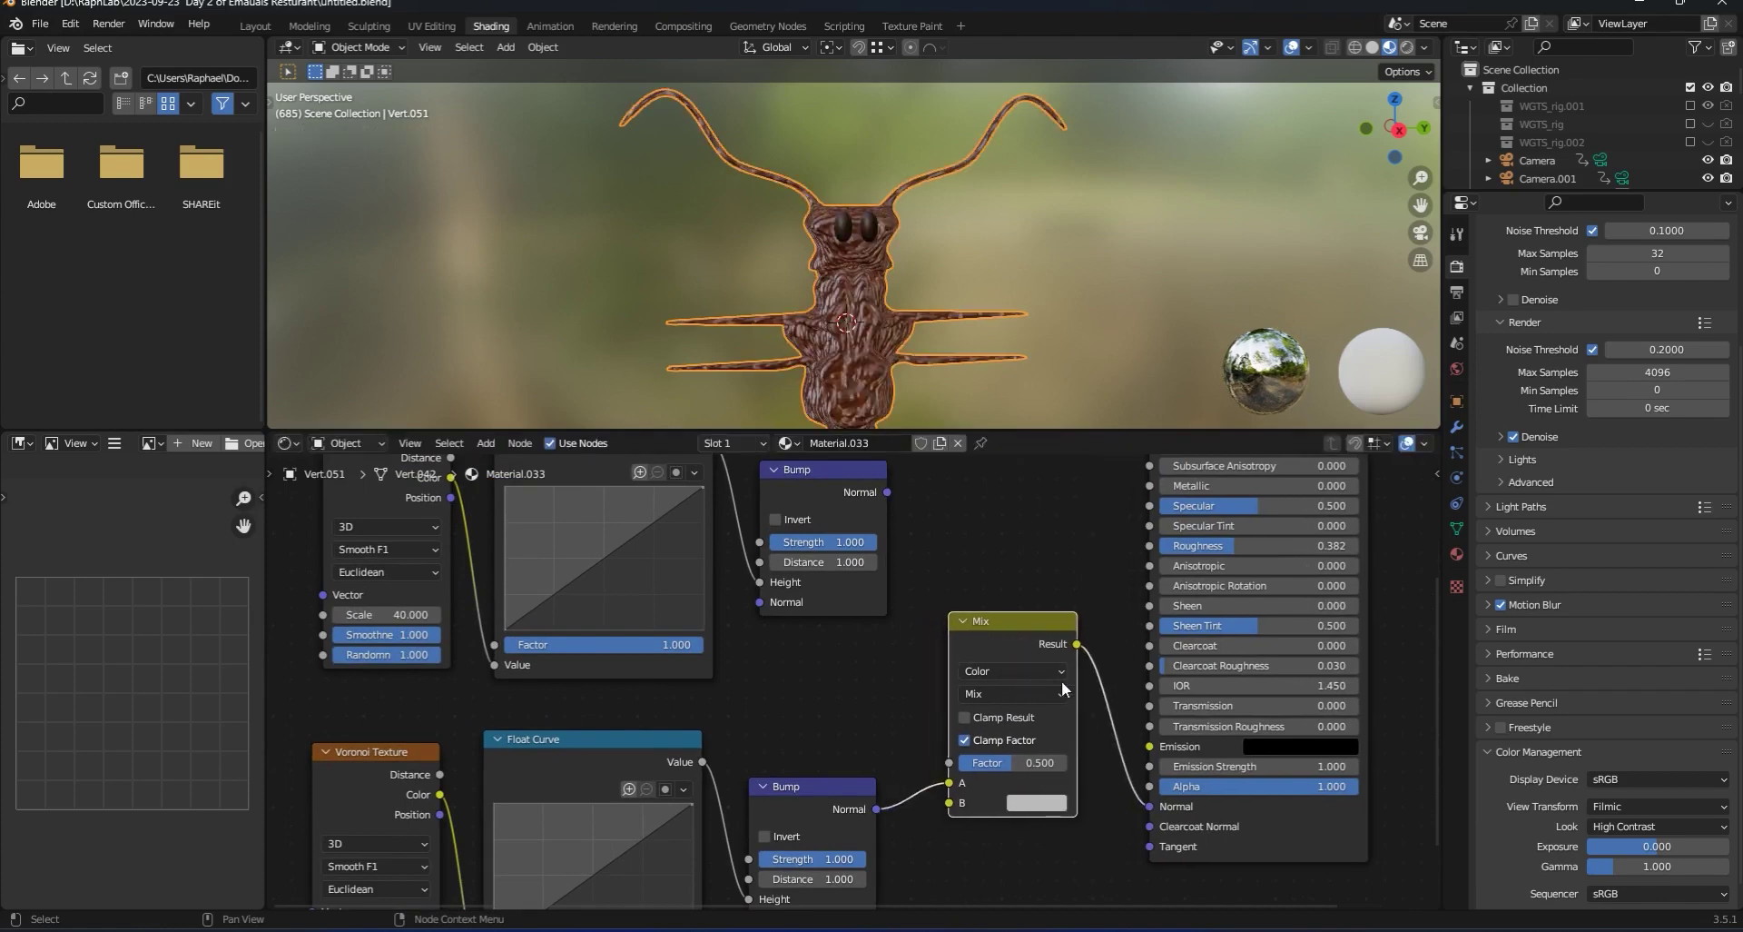
{"action": "left_click_drag", "start_coordinate": [1006, 619], "coordinate": [1001, 584]}
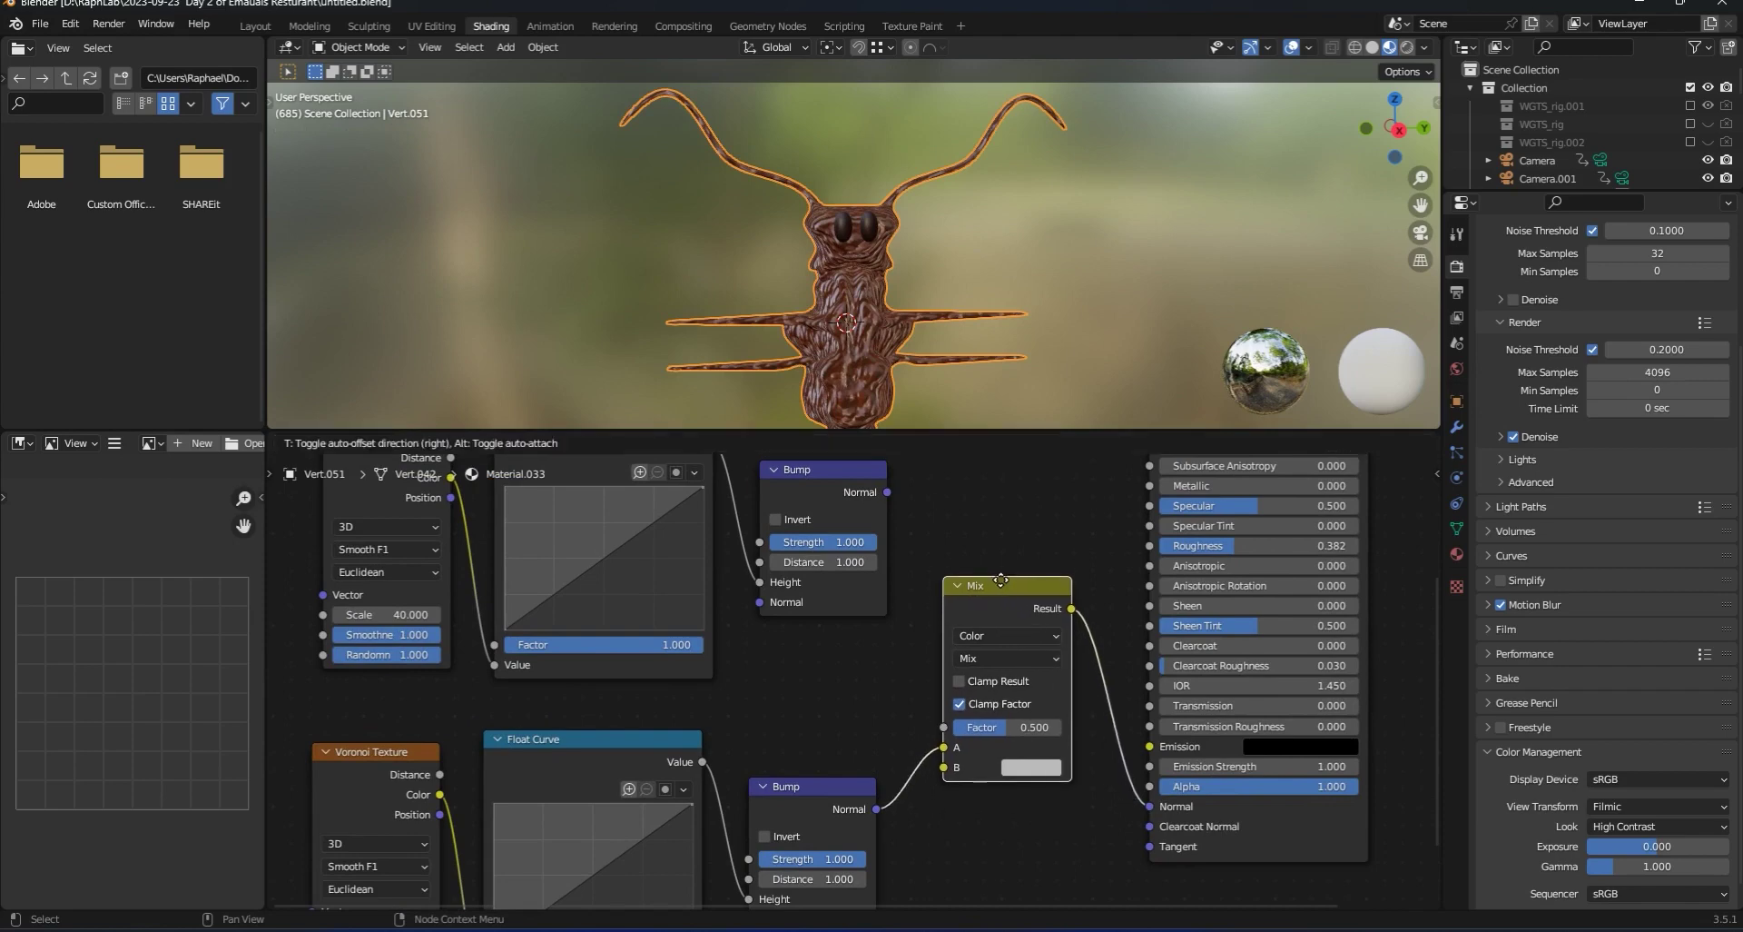
{"action": "left_click_drag", "start_coordinate": [888, 495], "coordinate": [942, 765]}
{"action": "scroll", "coordinate": [885, 250], "scroll_direction": "up", "scroll_amount": 2}
{"action": "scroll", "coordinate": [887, 249], "scroll_direction": "up", "scroll_amount": 2}
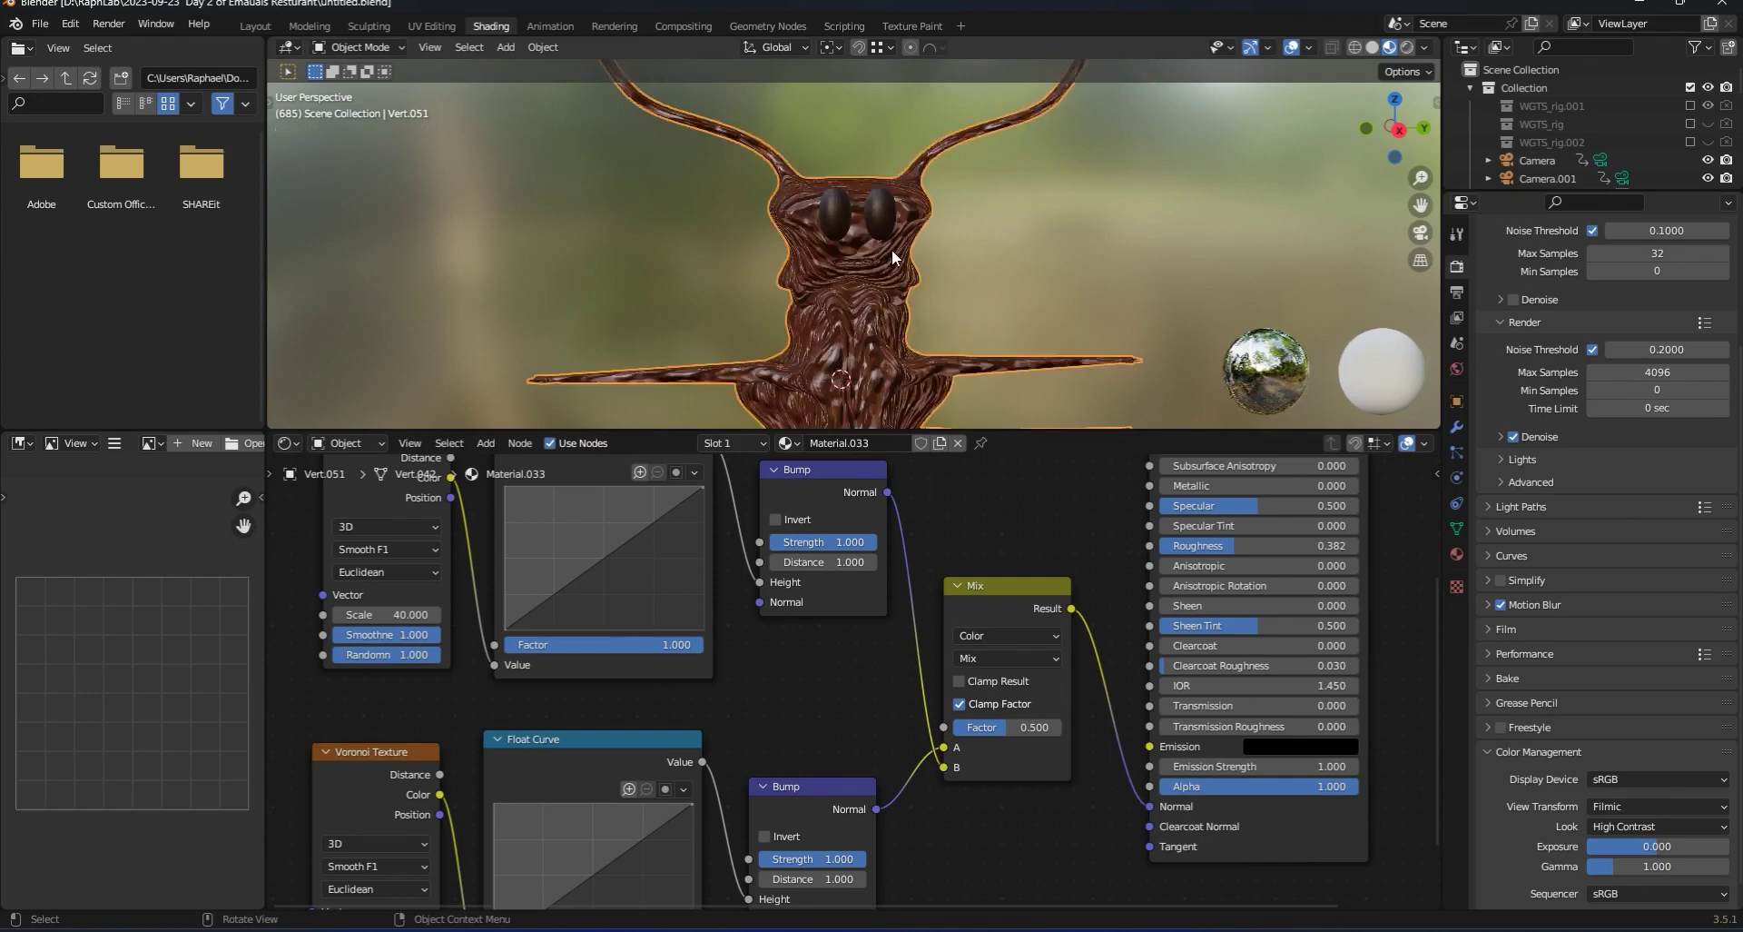
Set the upper Voronoi Texture's scale to 6.4 and the lower one's scale to 1.
{"action": "left_click_drag", "start_coordinate": [407, 615], "coordinate": [276, 615]}
{"action": "scroll", "coordinate": [452, 756], "scroll_direction": "down", "scroll_amount": 4}
{"action": "middle_click_drag", "start_coordinate": [491, 748], "coordinate": [565, 664]}
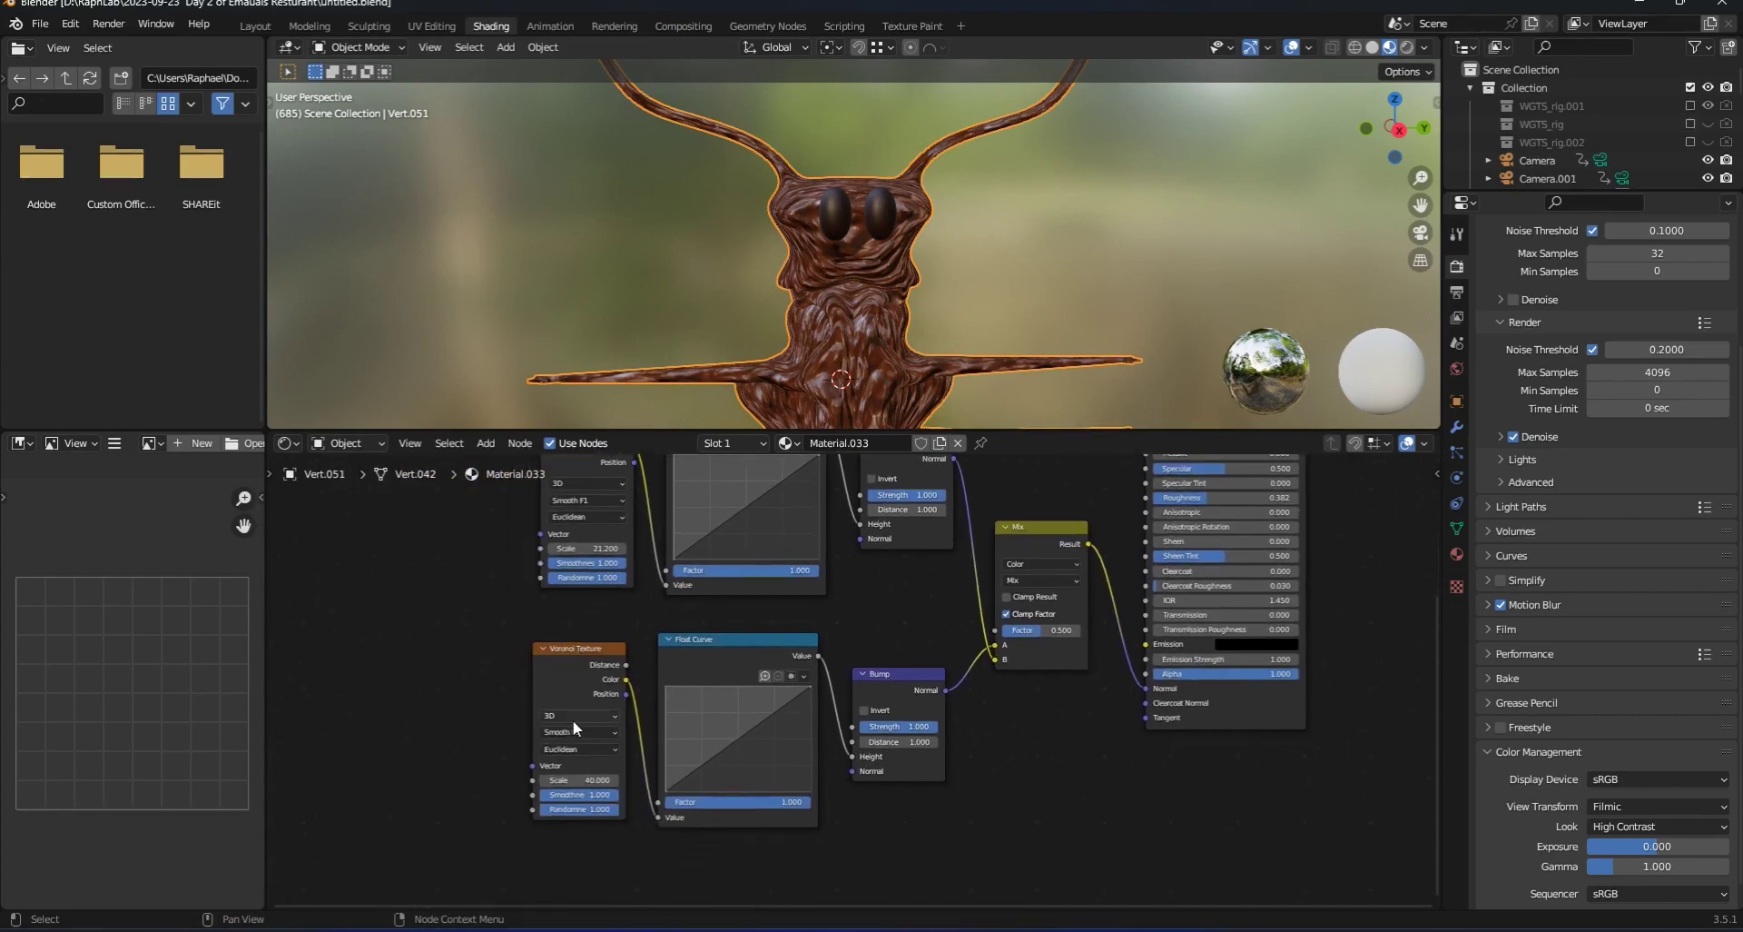
{"action": "mouse_move", "coordinate": [582, 779]}
{"action": "left_mouse_down"}
{"action": "mouse_move", "coordinate": [491, 780]}
{"action": "mouse_move", "coordinate": [607, 780]}
{"action": "left_mouse_up"}
{"action": "left_click_drag", "start_coordinate": [612, 546], "coordinate": [550, 548]}
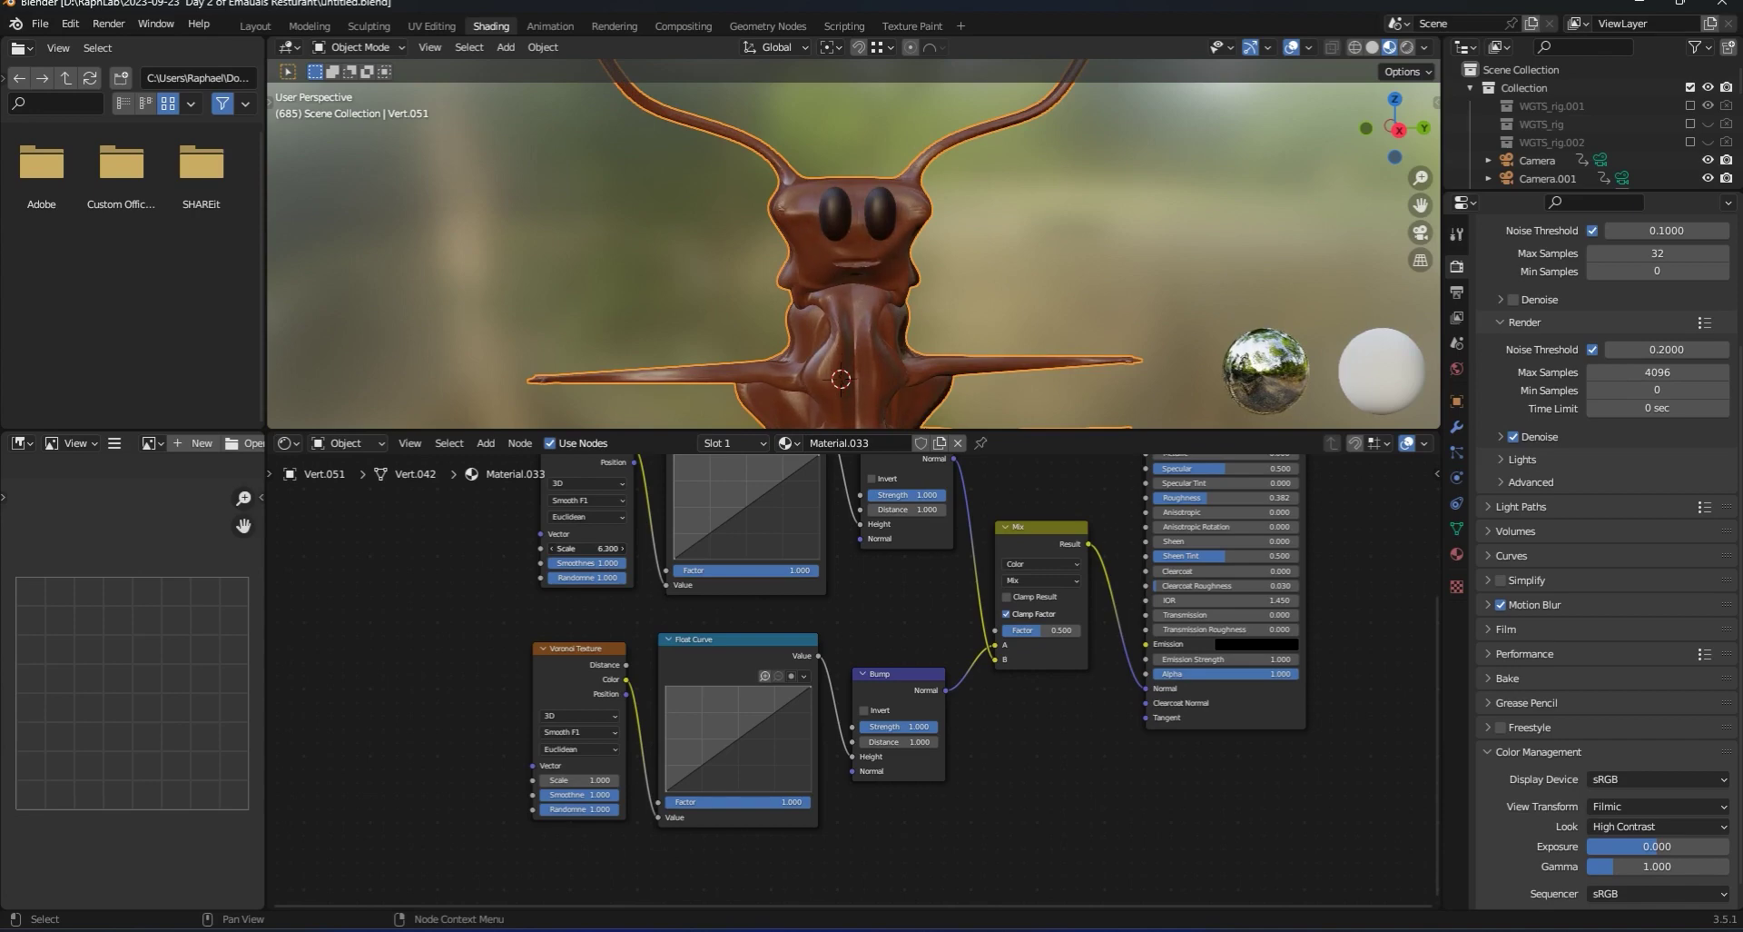
{"action": "middle_click_drag", "start_coordinate": [915, 281], "coordinate": [881, 283]}
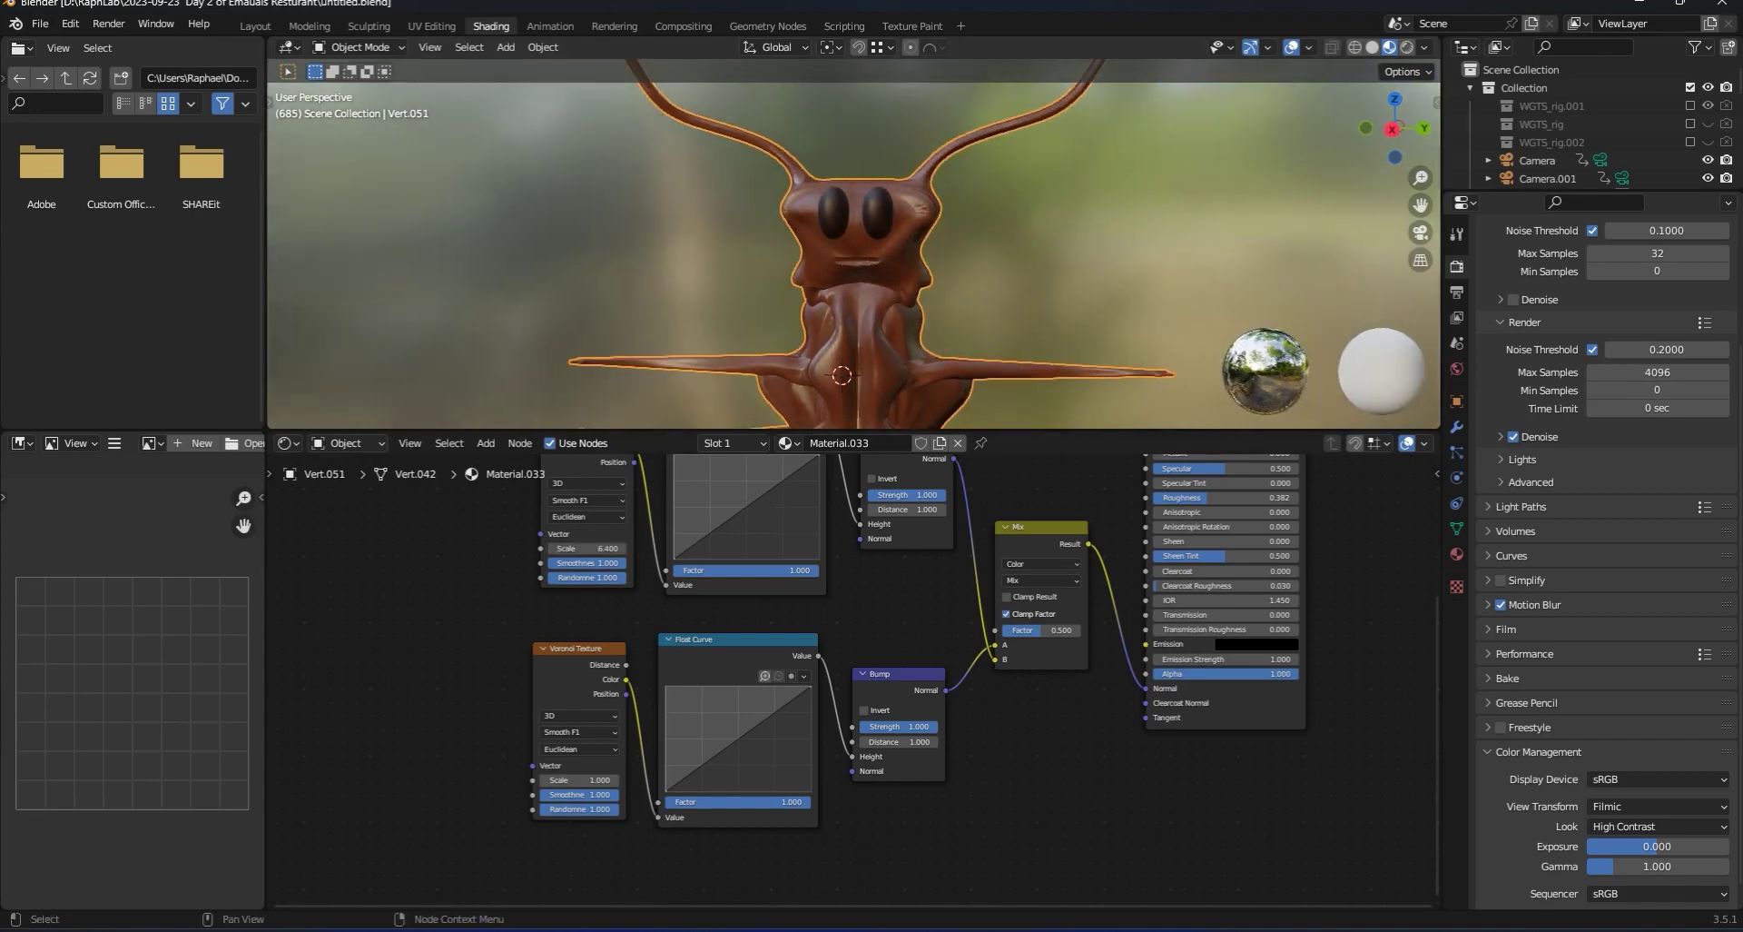
Bow both Float Curves upward with an added point, at about 0.25, 0.99 on the upper and 0.22, 0.80 on the lower.
{"action": "left_click_drag", "start_coordinate": [748, 523], "coordinate": [712, 455]}
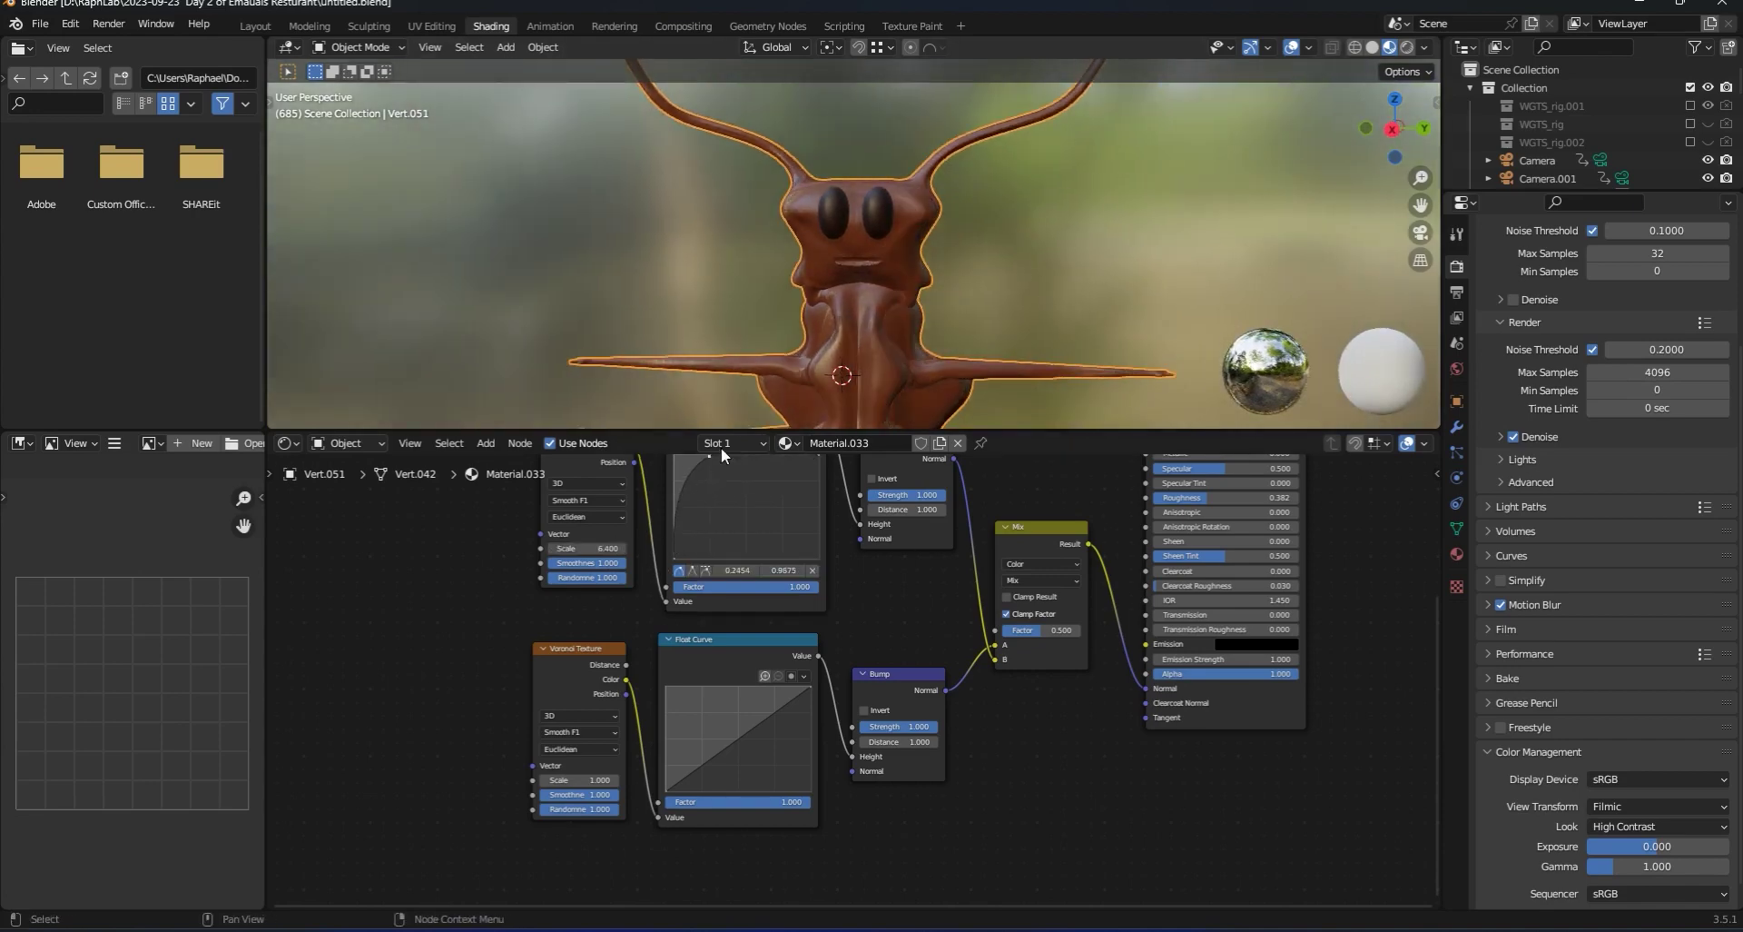
{"action": "middle_click_drag", "start_coordinate": [953, 236], "coordinate": [870, 372]}
{"action": "left_click_drag", "start_coordinate": [728, 716], "coordinate": [696, 707]}
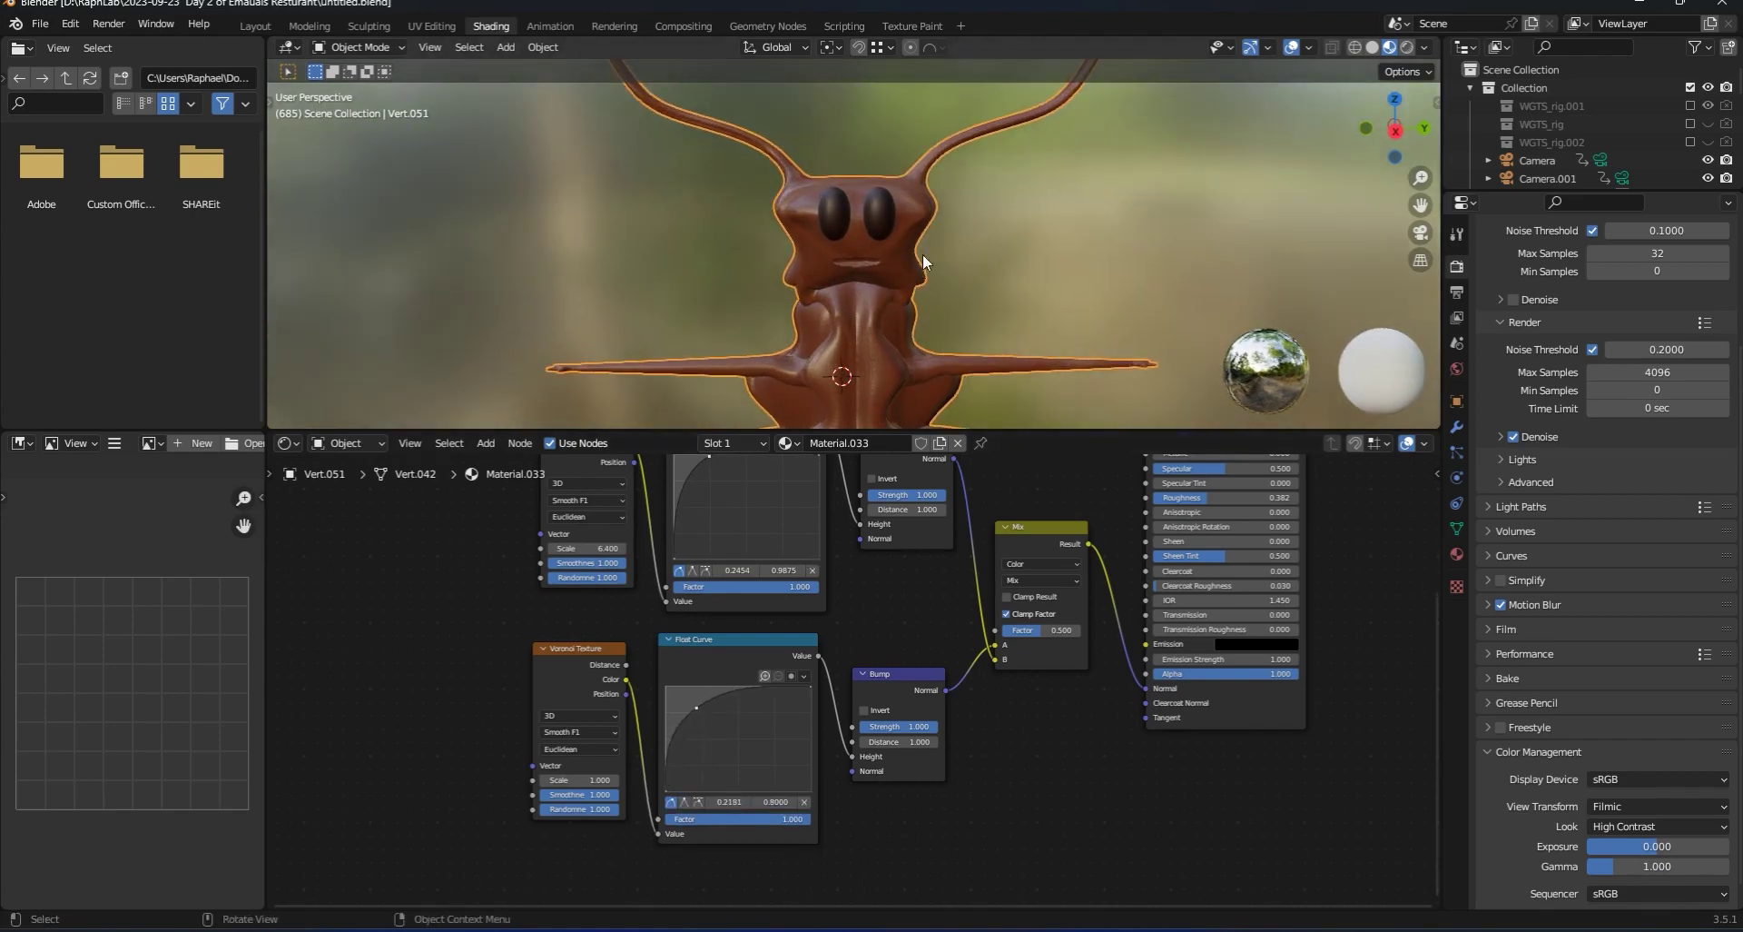
{"action": "scroll", "coordinate": [918, 260], "scroll_direction": "up", "scroll_amount": 5}
{"action": "scroll", "coordinate": [908, 246], "scroll_direction": "up", "scroll_amount": 2}
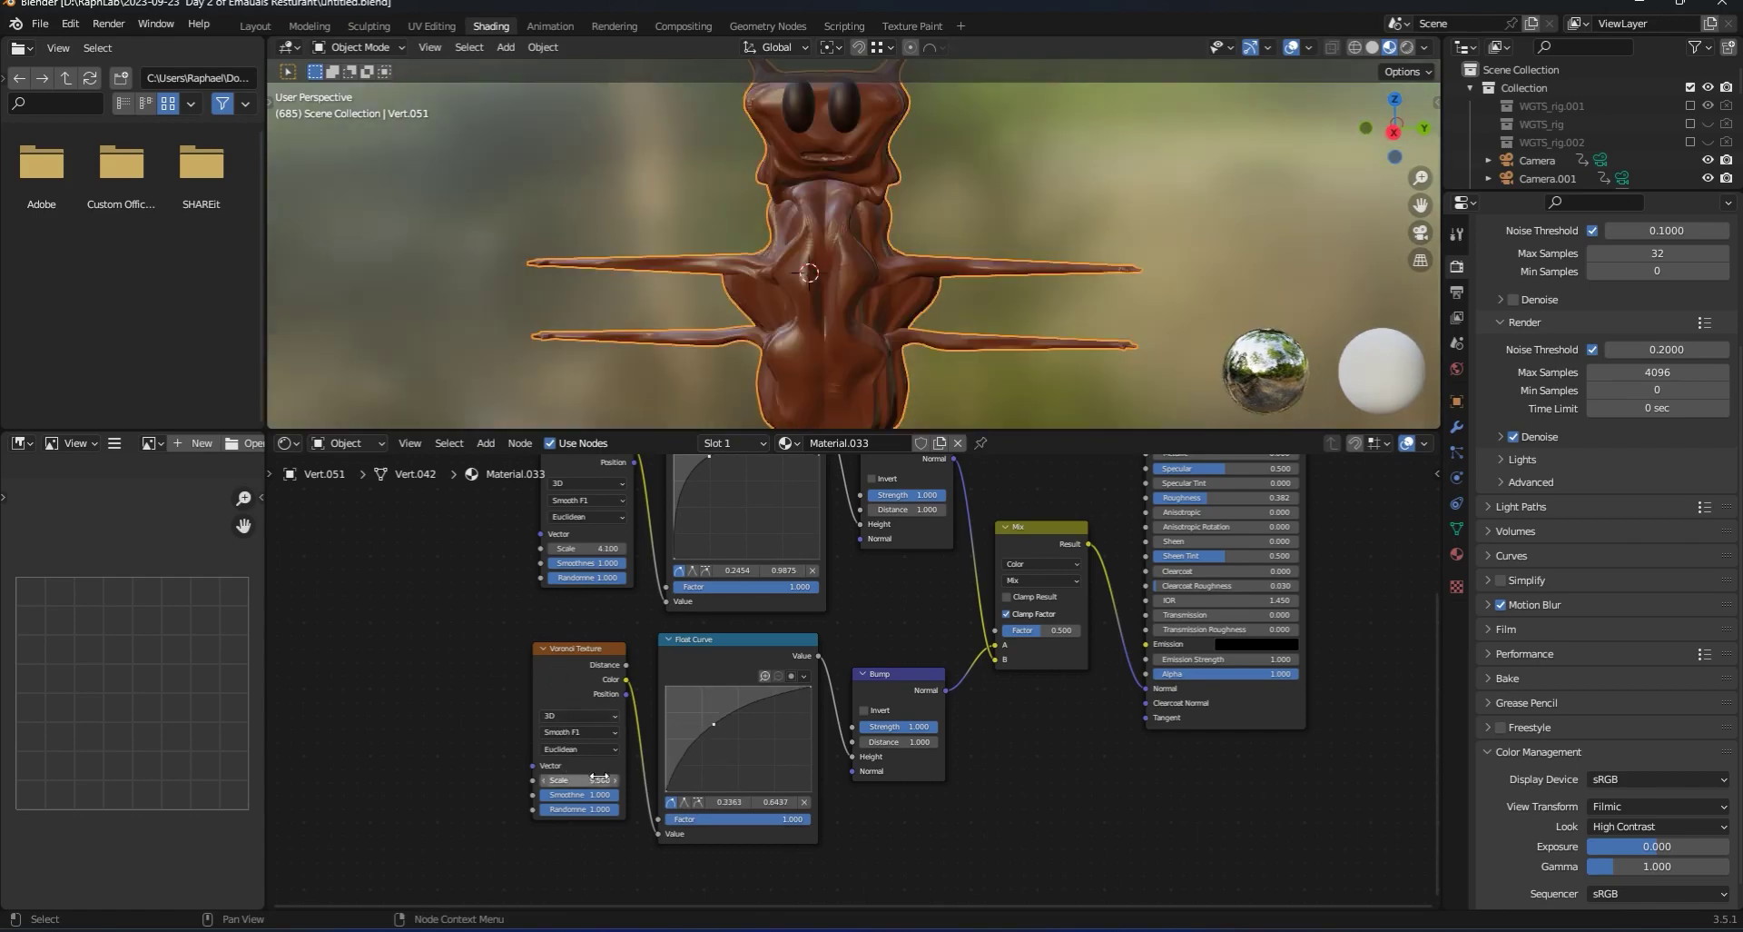
Raise the lower Voronoi Texture's scale to about 9 and inspect the bump detail on the face up close.
{"action": "left_click_drag", "start_coordinate": [581, 780], "coordinate": [647, 780]}
{"action": "middle_click_drag", "start_coordinate": [882, 131], "coordinate": [817, 256], "text": "shift"}
{"action": "scroll", "coordinate": [848, 269], "scroll_direction": "down", "scroll_amount": 4}
{"action": "scroll", "coordinate": [853, 259], "scroll_direction": "up", "scroll_amount": 6}
{"action": "middle_click_drag", "start_coordinate": [959, 255], "coordinate": [912, 261]}
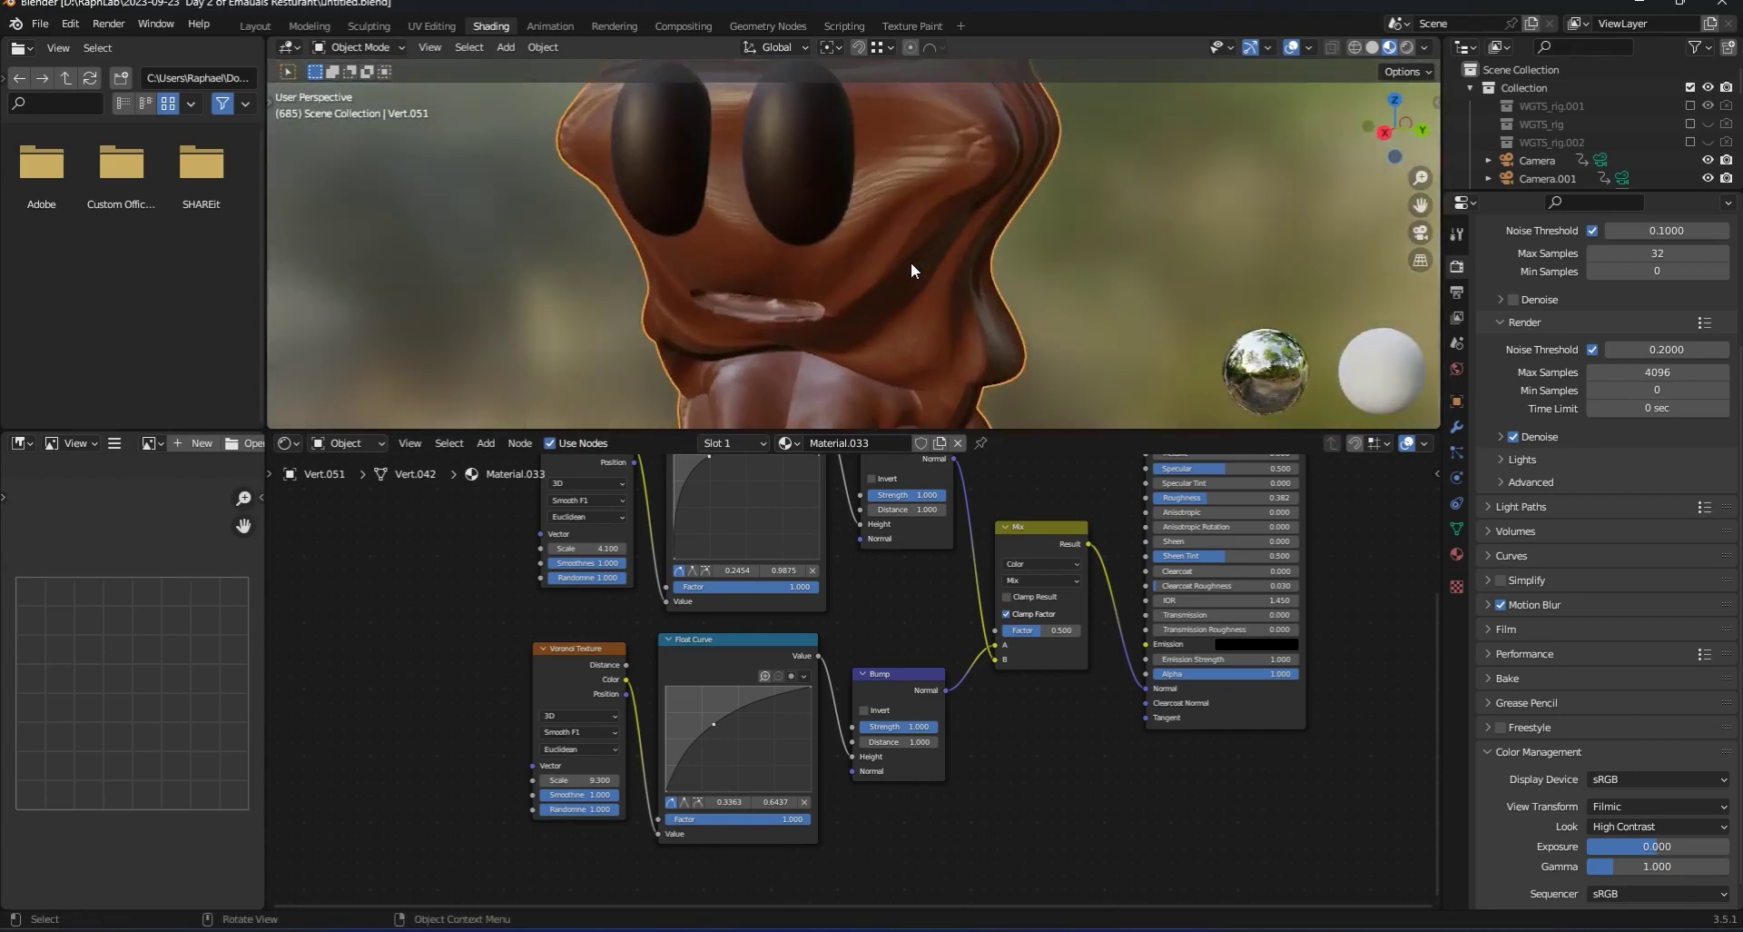
{"action": "scroll", "coordinate": [915, 249], "scroll_direction": "up", "scroll_amount": 4}
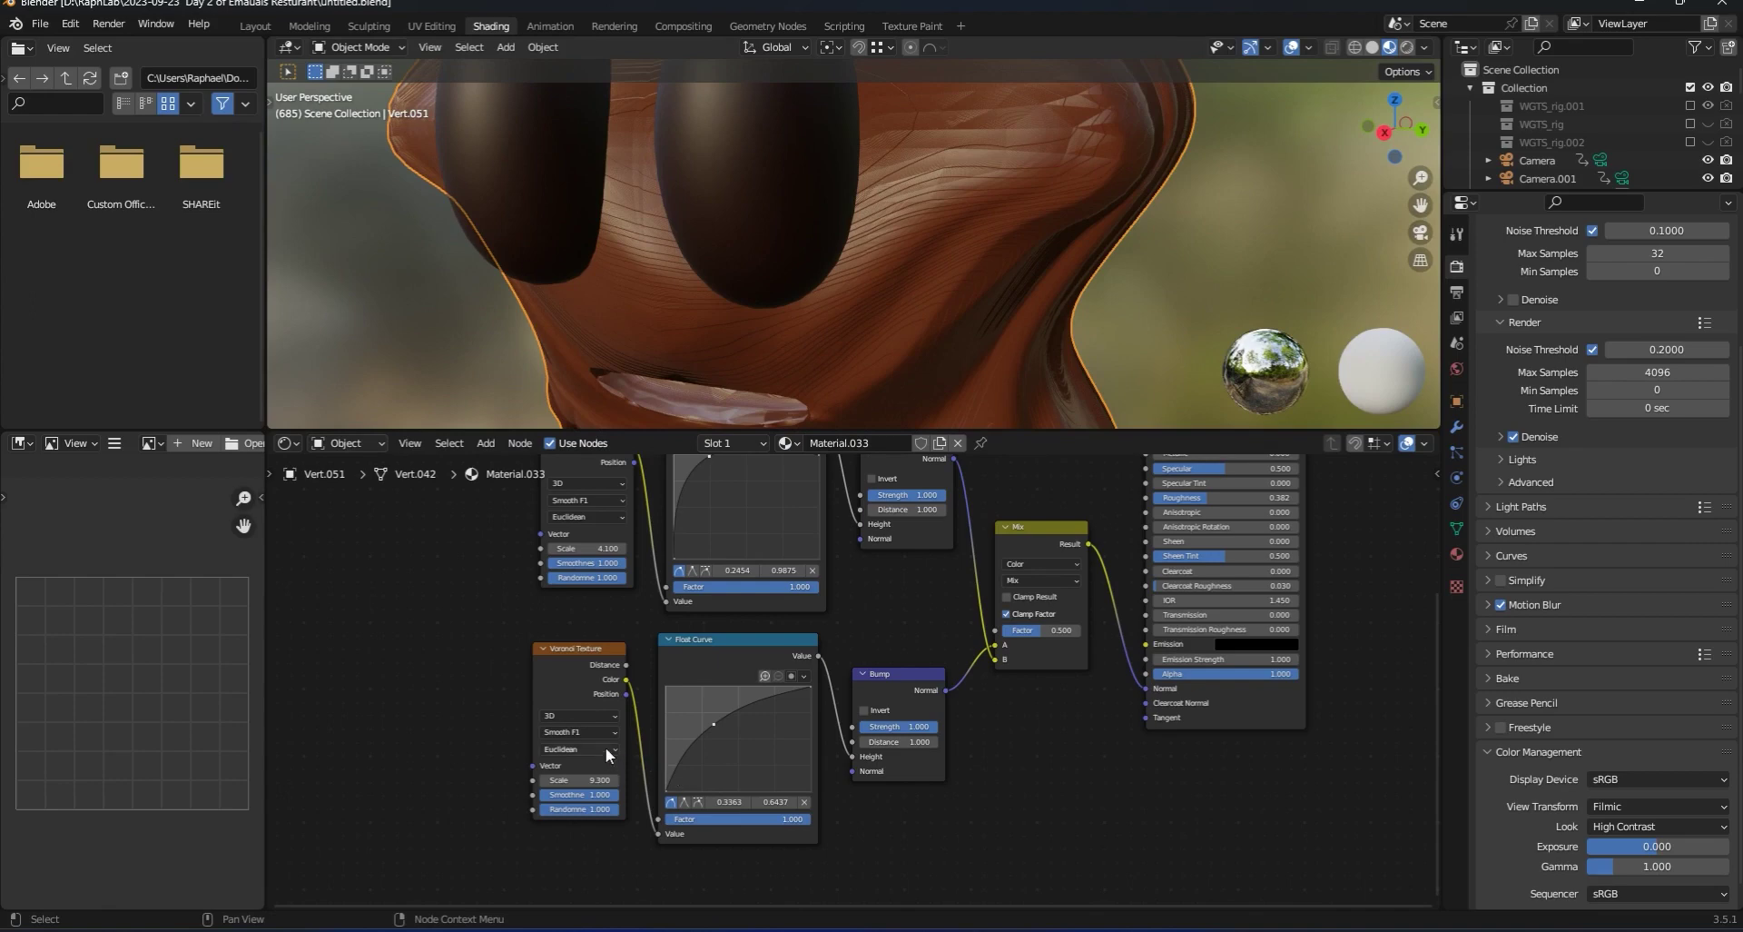
Try a scale of 6.5 on the lower Voronoi Texture and undo the change.
{"action": "left_click_drag", "start_coordinate": [591, 780], "coordinate": [565, 780]}
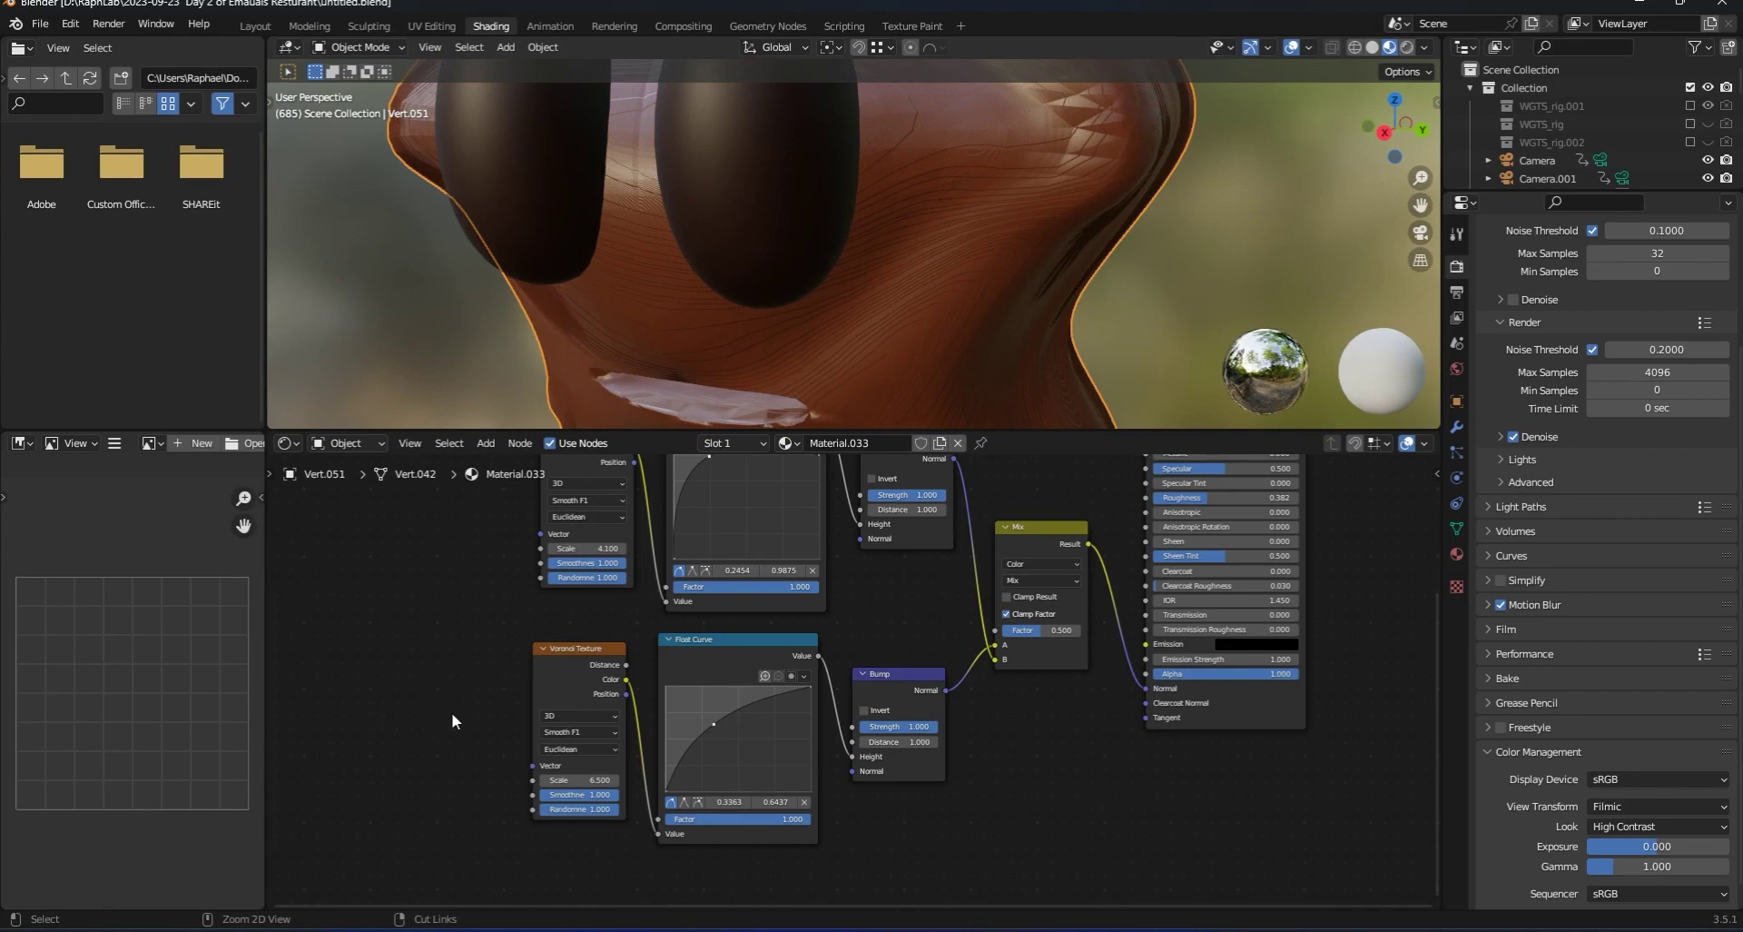
{"action": "key", "text": "ctrl+z"}
{"action": "key", "text": "ctrl+z"}
Lower the upper Float Curve's point to about 0.34, 0.64 and raise the body material's roughness to about 0.72.
{"action": "middle_click_drag", "start_coordinate": [475, 713], "coordinate": [437, 573]}
{"action": "left_click_drag", "start_coordinate": [689, 509], "coordinate": [703, 545]}
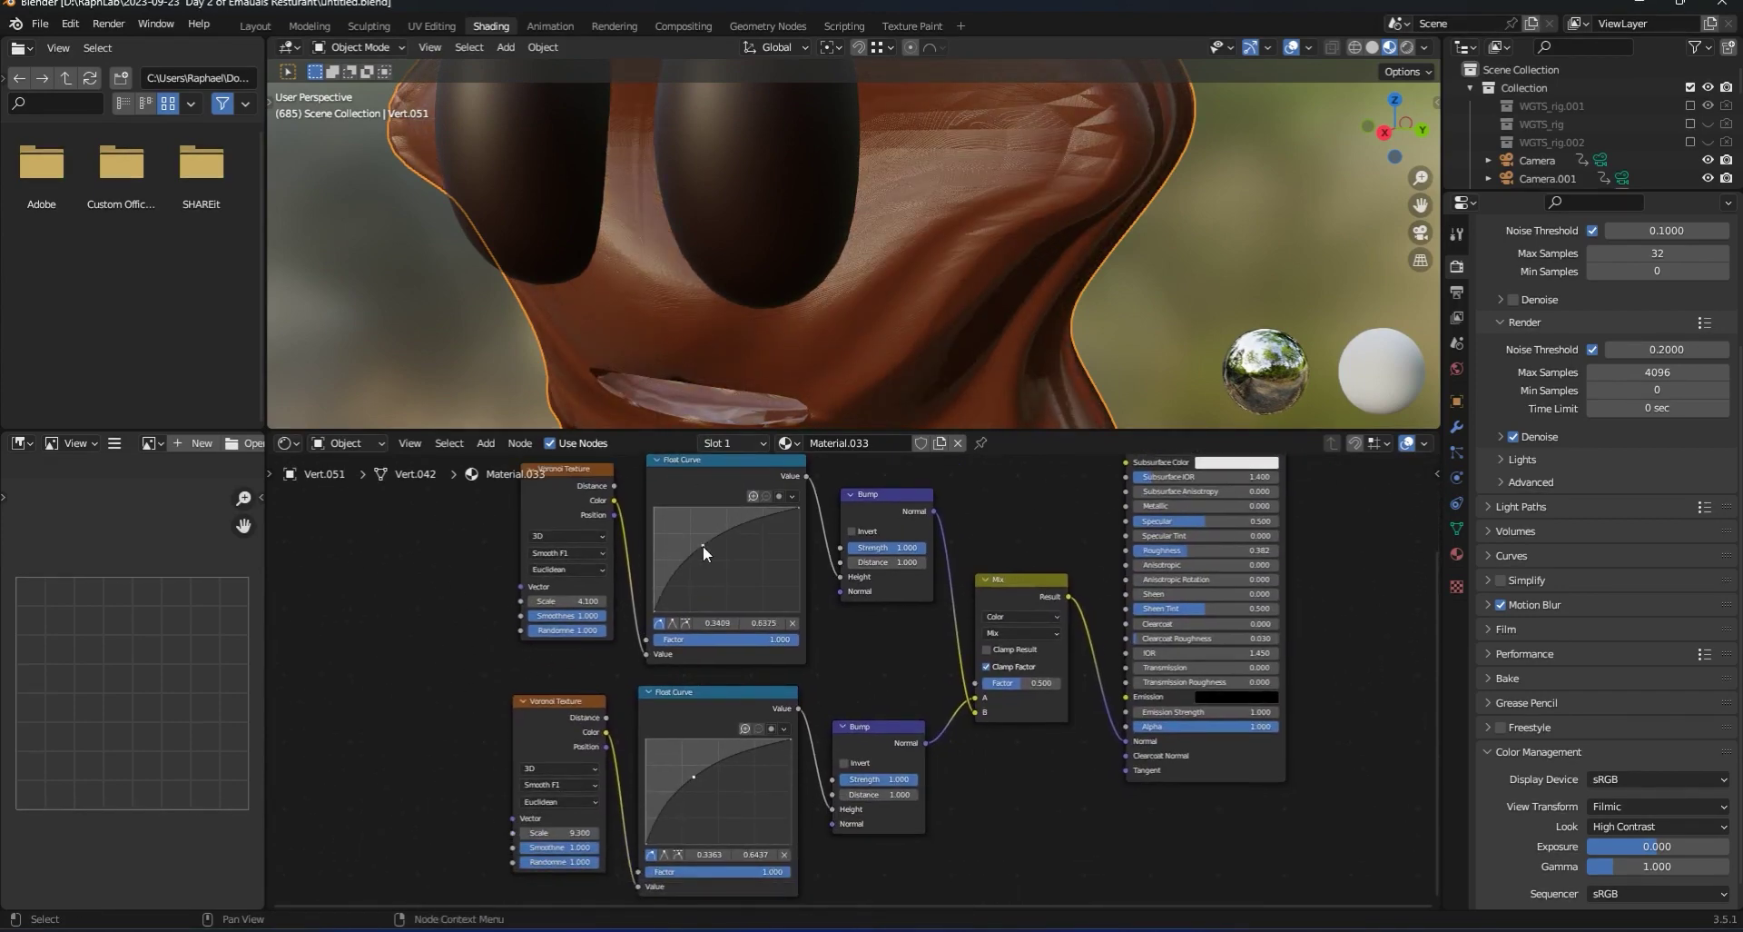
{"action": "scroll", "coordinate": [1126, 225], "scroll_direction": "down", "scroll_amount": 4}
{"action": "middle_click_drag", "start_coordinate": [913, 254], "coordinate": [958, 239]}
{"action": "scroll", "coordinate": [890, 254], "scroll_direction": "up", "scroll_amount": 5}
{"action": "scroll", "coordinate": [899, 236], "scroll_direction": "down", "scroll_amount": 2}
{"action": "middle_click_drag", "start_coordinate": [940, 159], "coordinate": [978, 214], "text": "shift"}
{"action": "scroll", "coordinate": [995, 253], "scroll_direction": "down", "scroll_amount": 7}
{"action": "scroll", "coordinate": [995, 253], "scroll_direction": "down", "scroll_amount": 4}
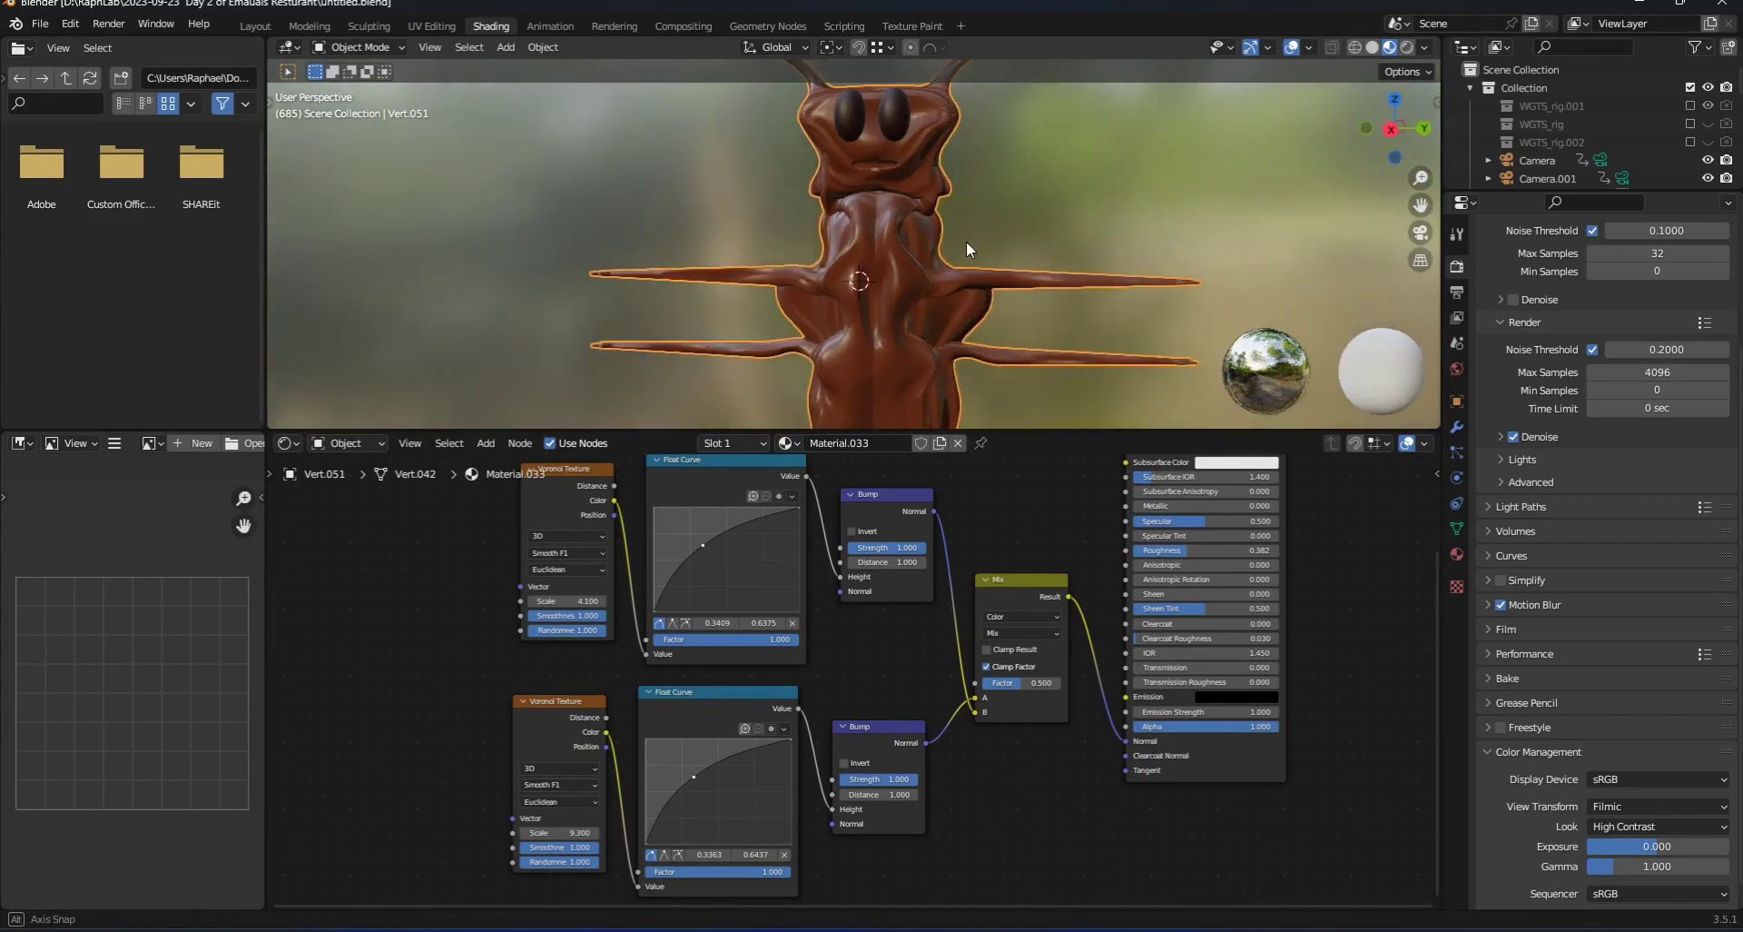
{"action": "middle_click_drag", "start_coordinate": [885, 240], "coordinate": [895, 270]}
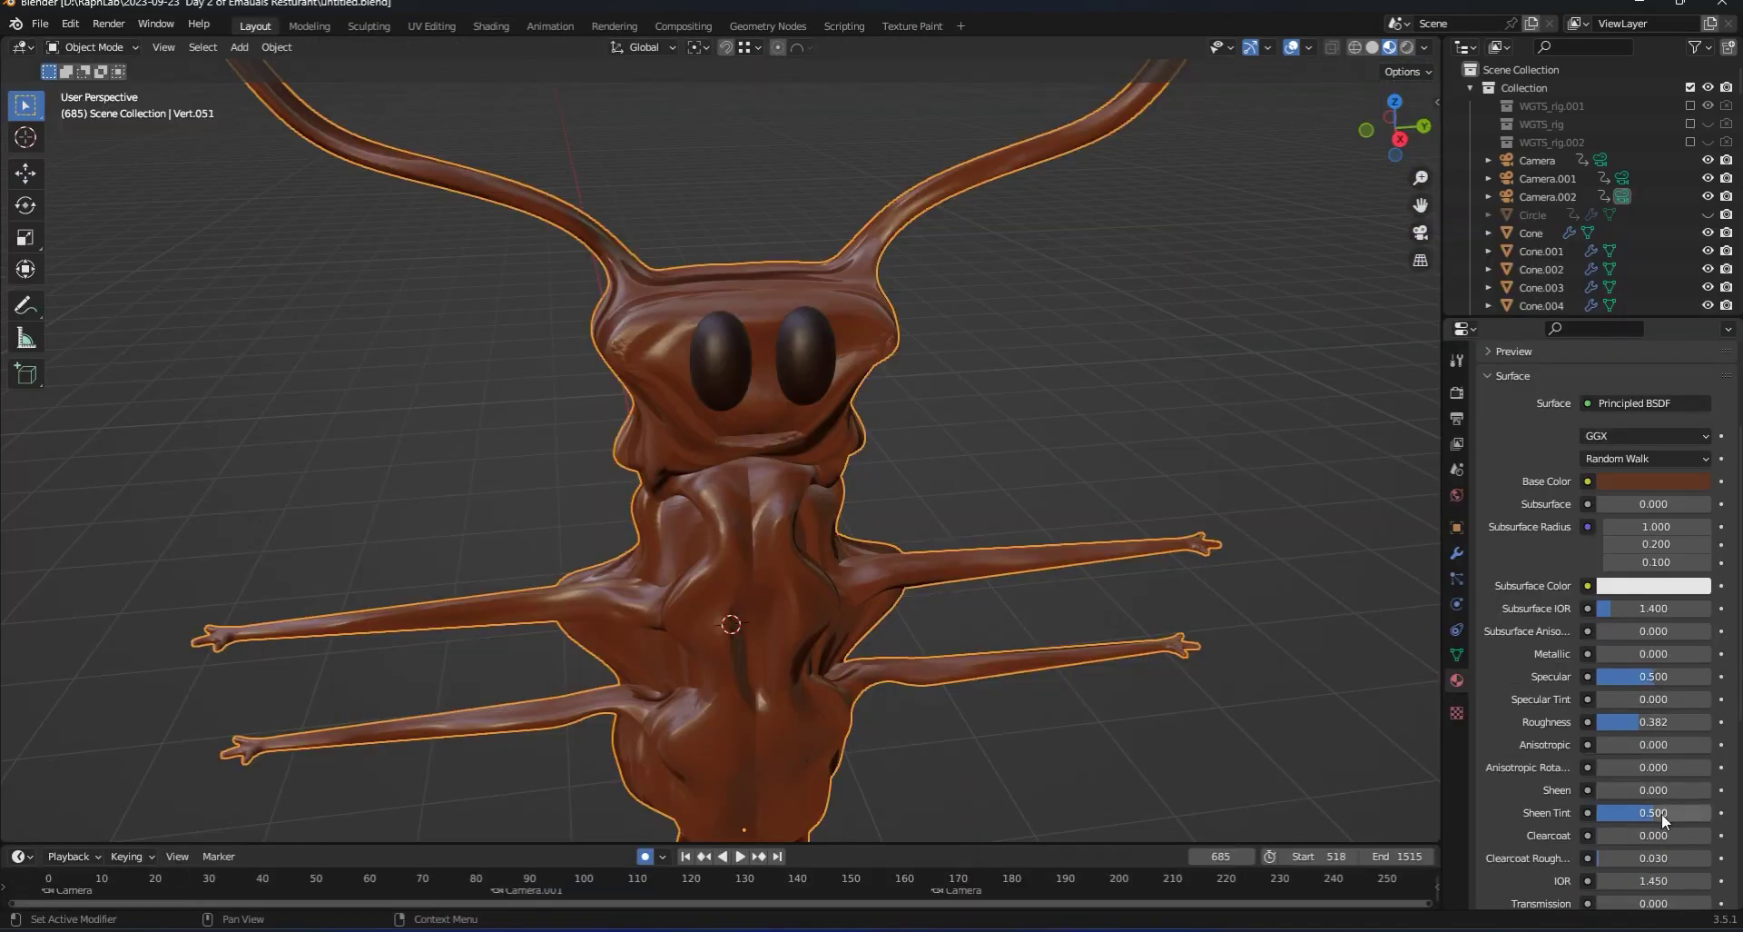
{"action": "left_click_drag", "start_coordinate": [1648, 723], "coordinate": [1679, 723]}
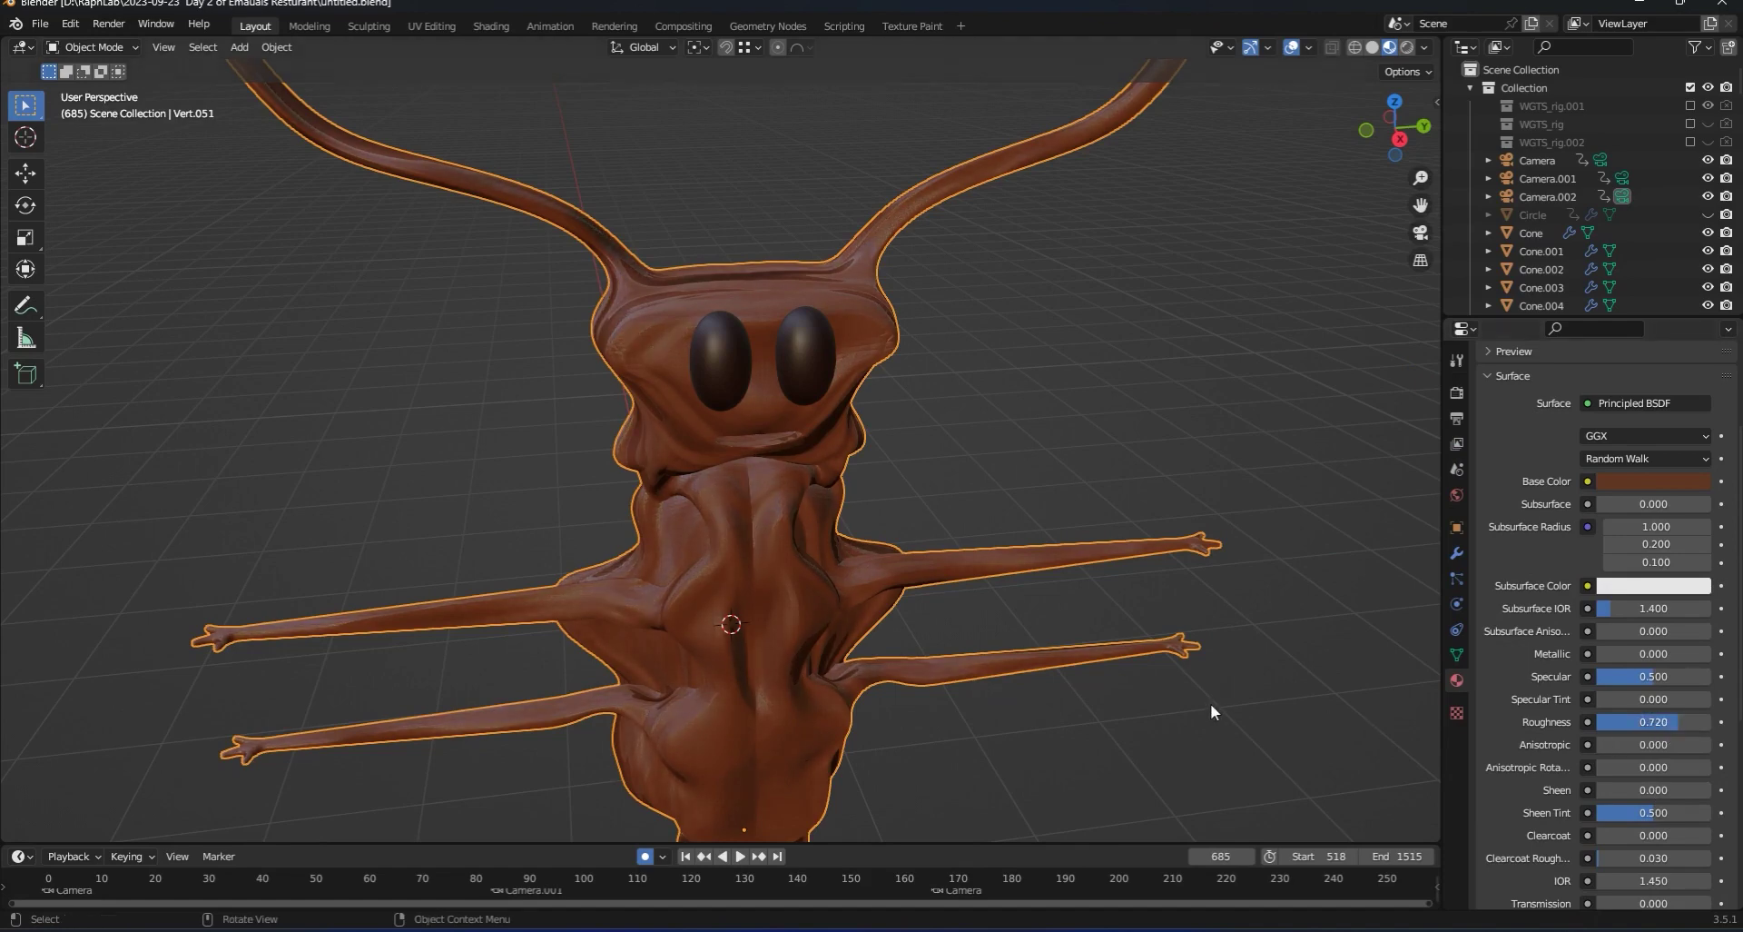
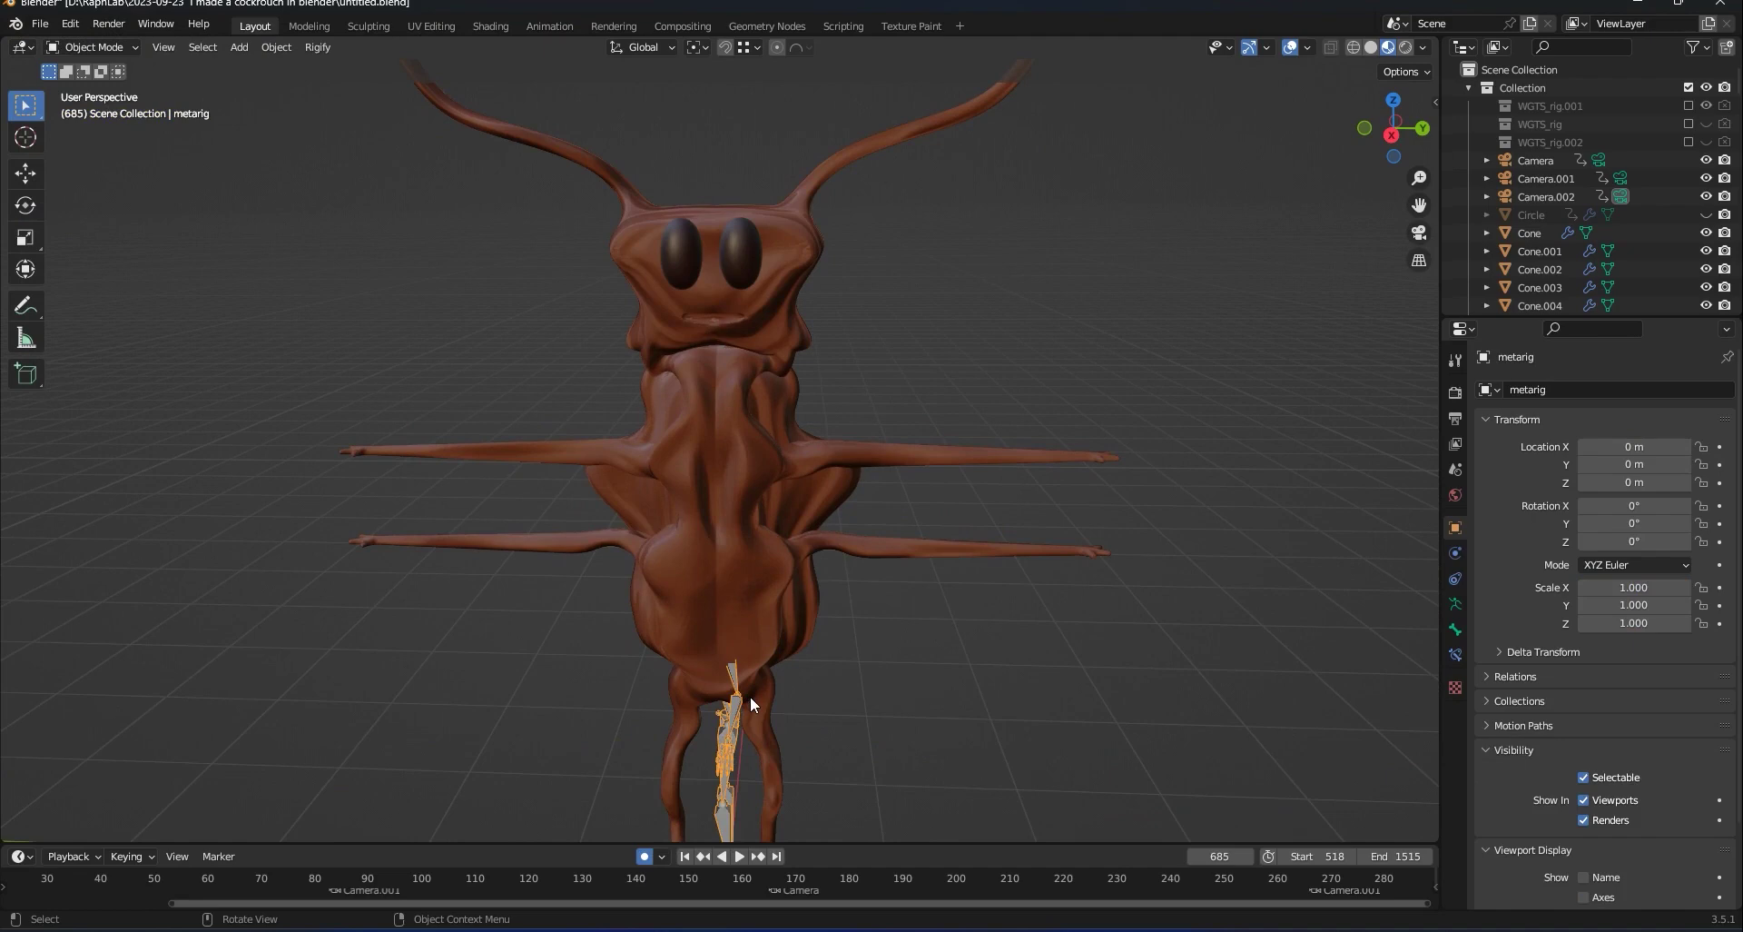
Try moving the metarig about 1.73 m along Y and undo the move.
{"action": "key", "text": "g"}
{"action": "key", "text": "y"}
{"action": "left_click", "coordinate": [1031, 728]}
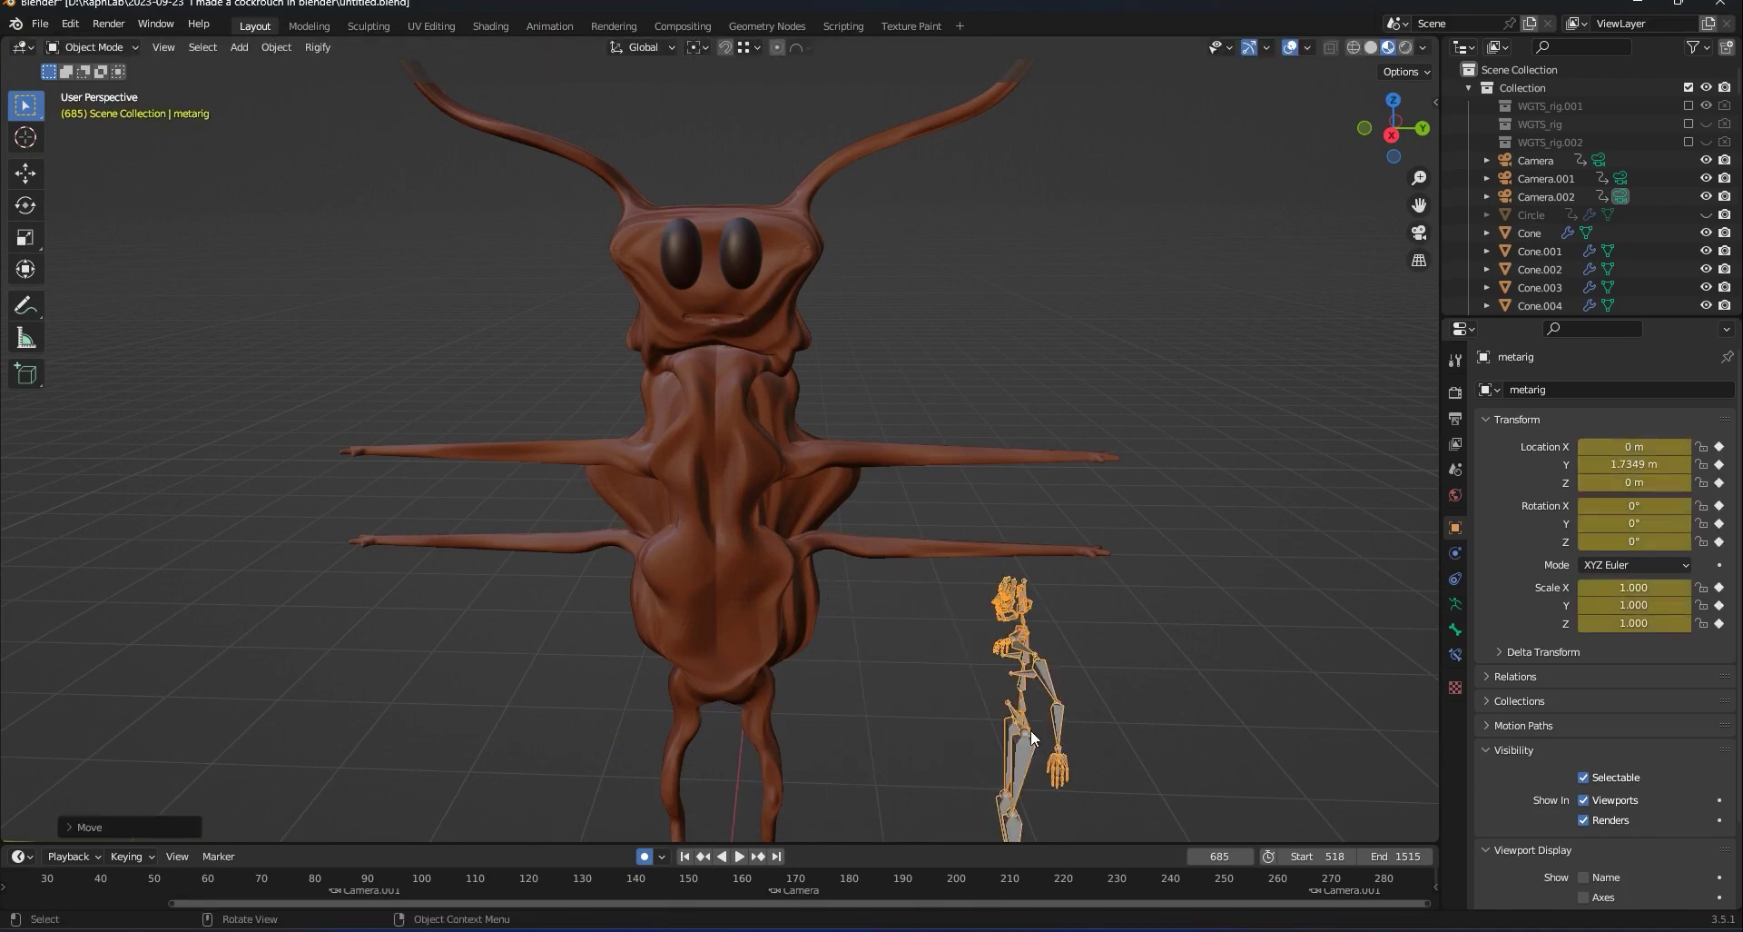
{"action": "key", "text": "ctrl+z"}
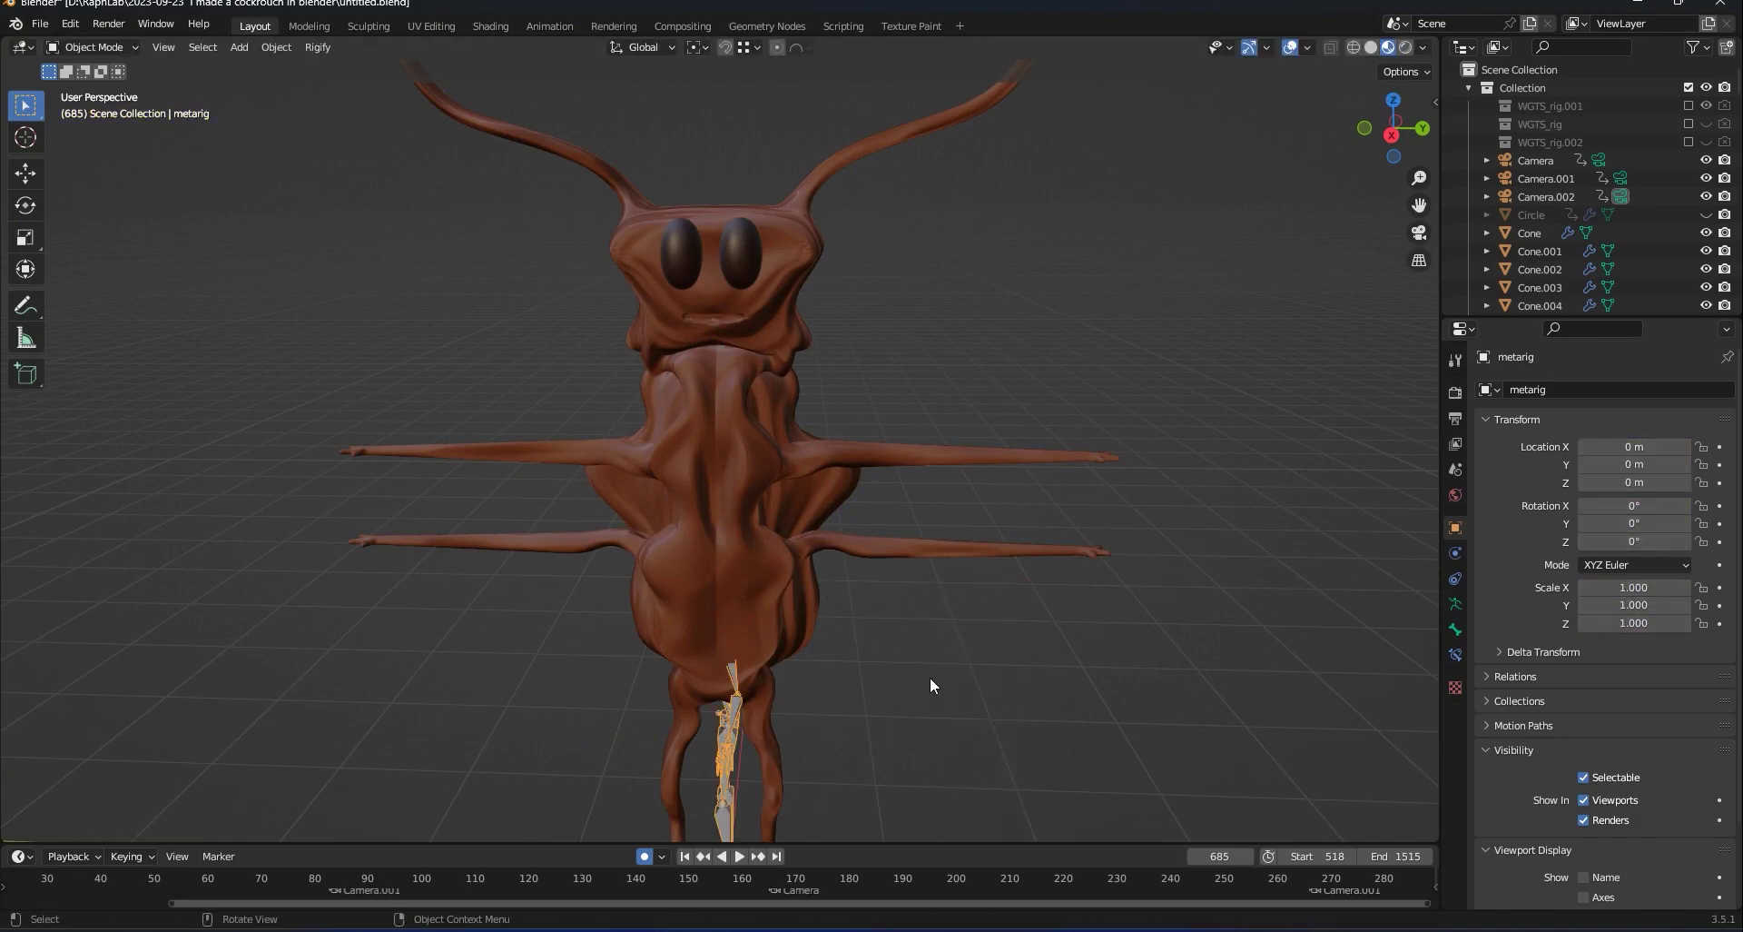
Rotate the metarig 90° about Z and set it to display in front of the character mesh.
{"action": "type", "text": "r90"}
{"action": "key", "text": "Return"}
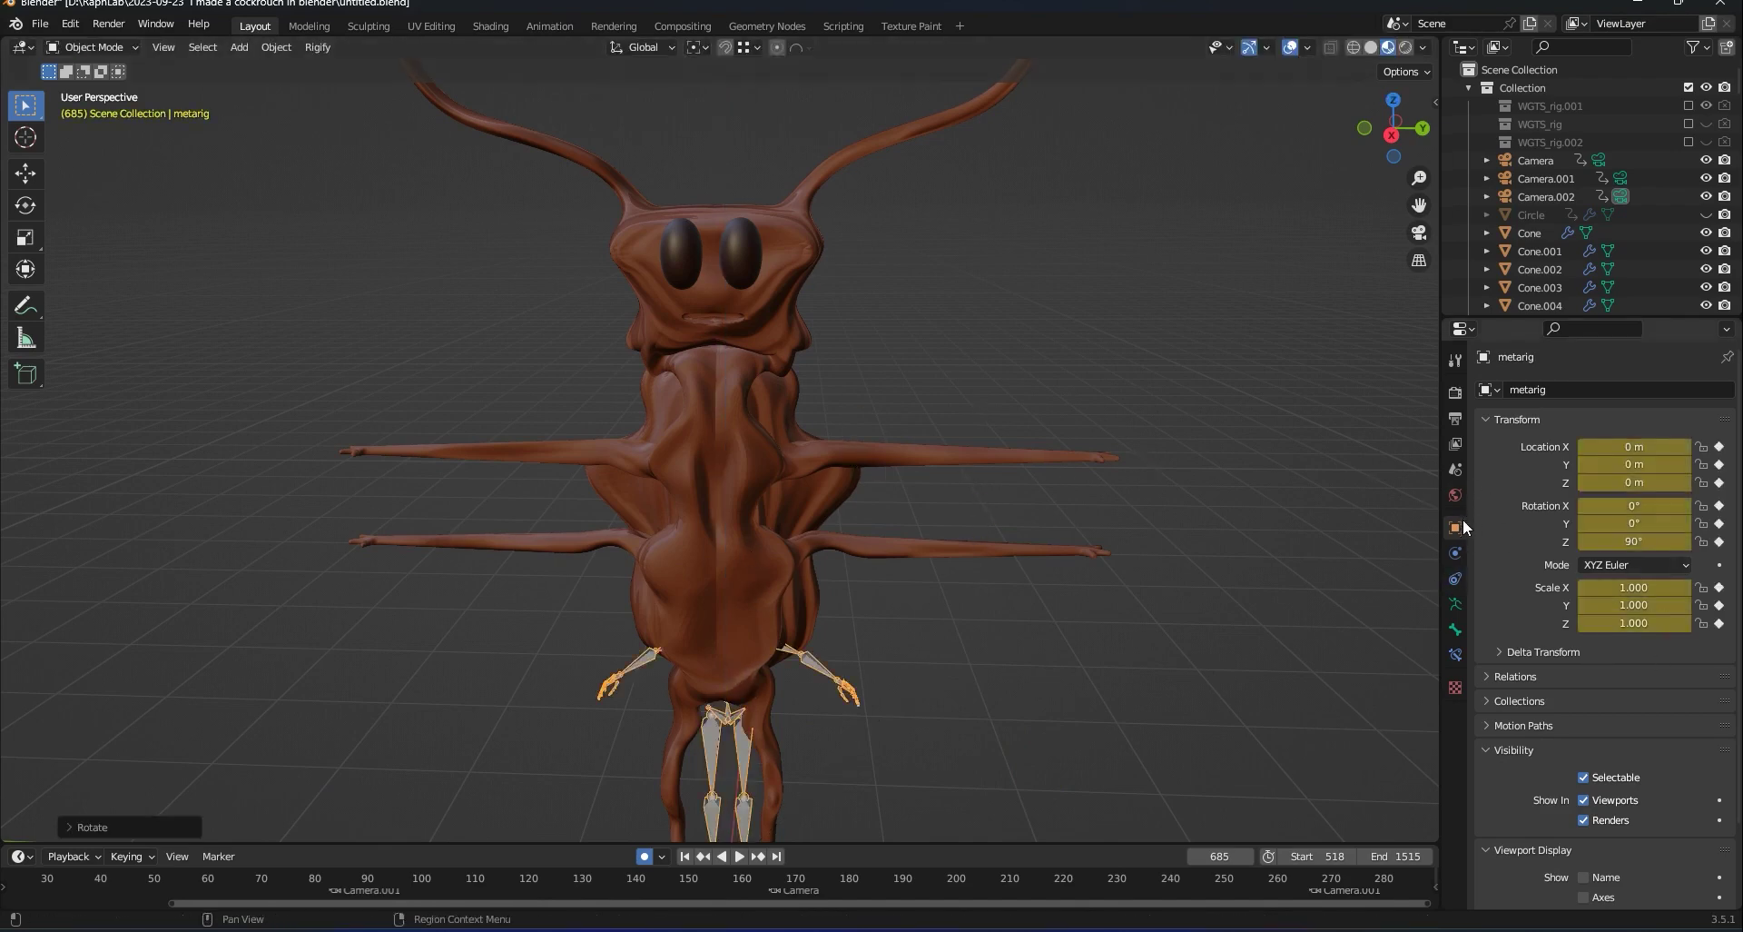
{"action": "scroll", "coordinate": [1557, 699], "scroll_direction": "down", "scroll_amount": 3}
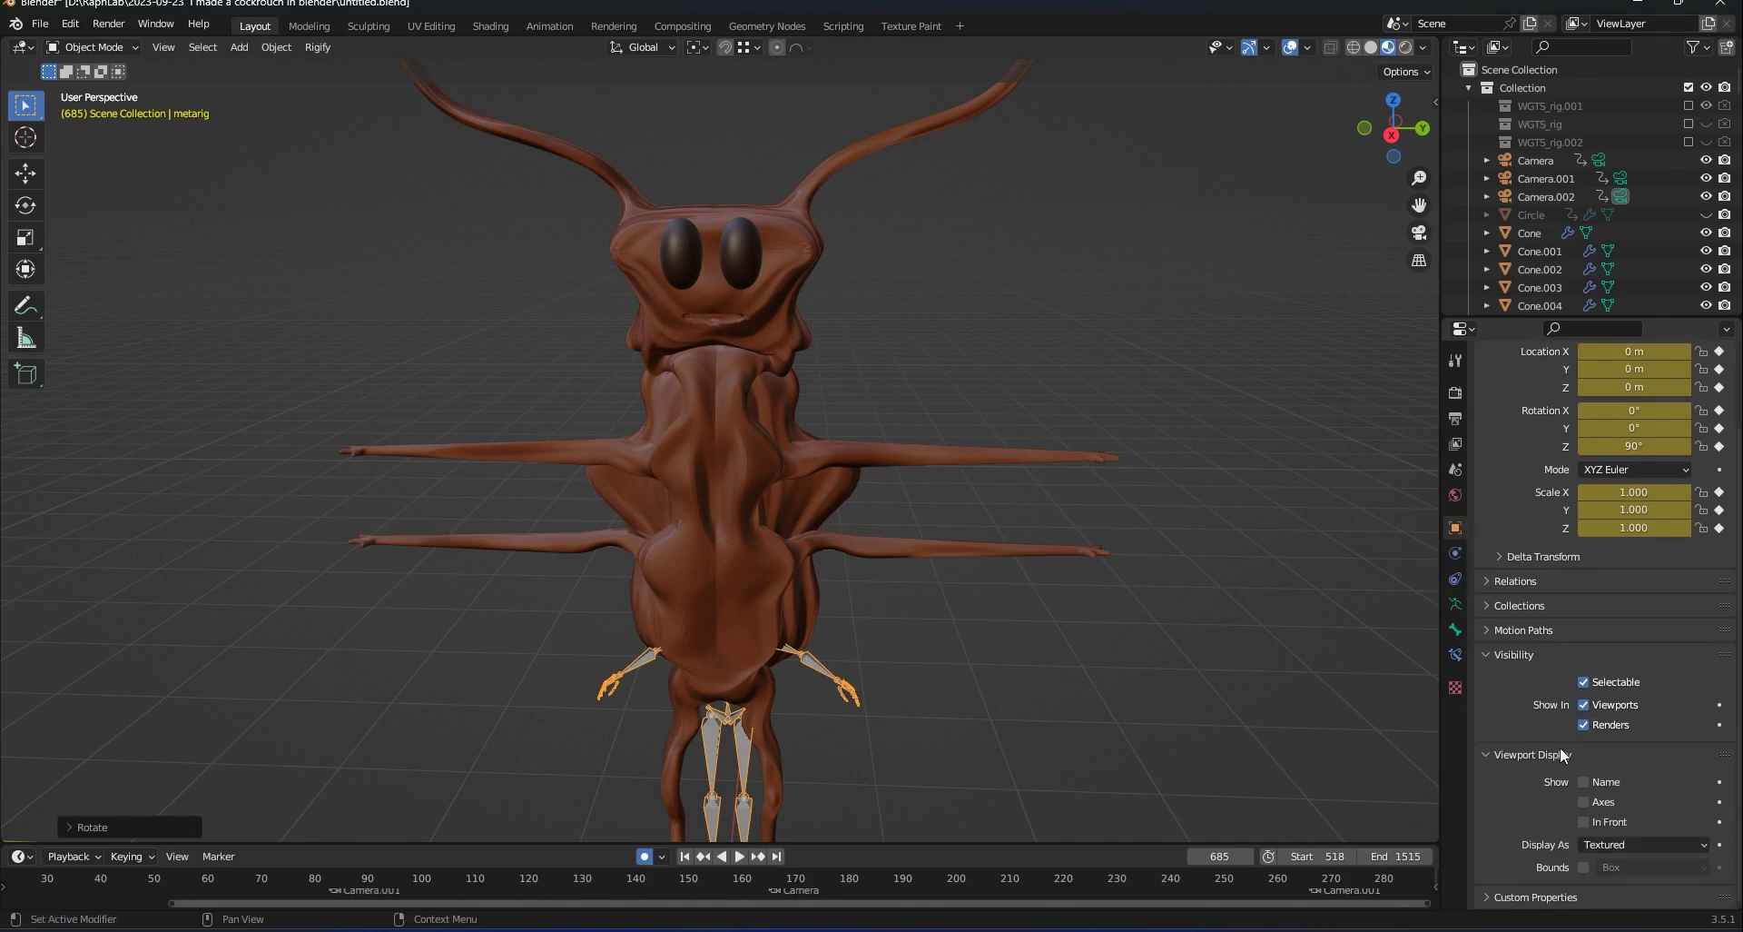
{"action": "left_click", "coordinate": [1583, 820]}
{"action": "scroll", "coordinate": [710, 737], "scroll_direction": "down", "scroll_amount": 2}
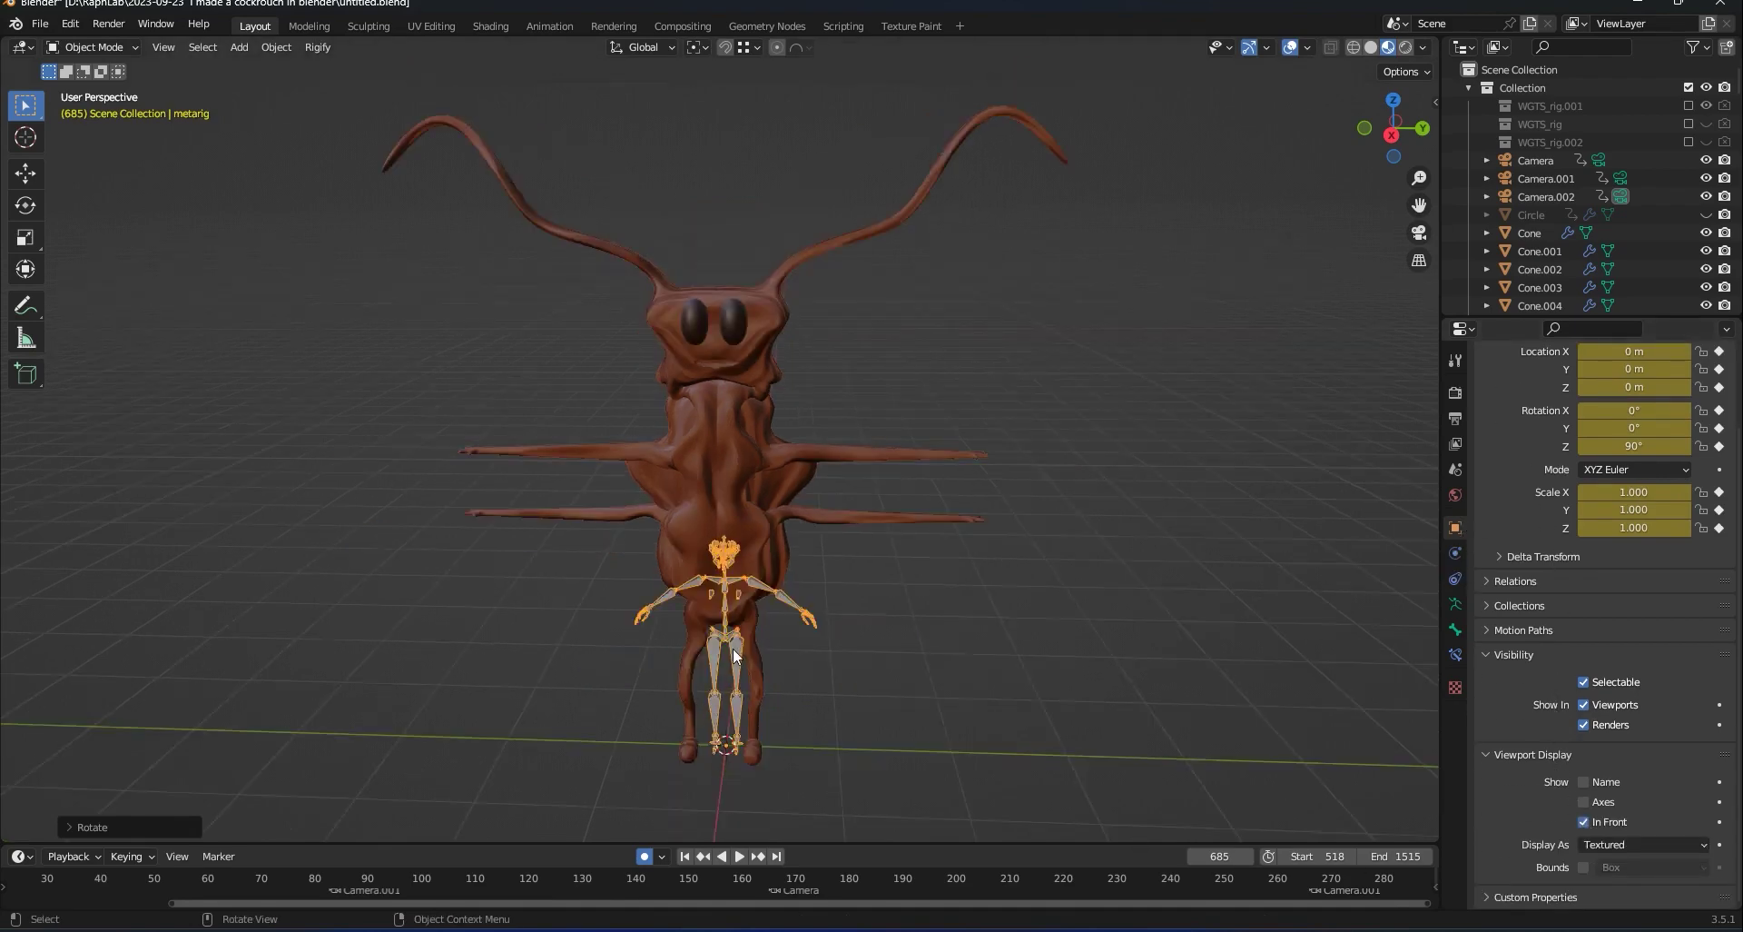
Scale the metarig uniformly to about 1.96 so that its head reaches the character's face.
{"action": "key", "text": "s"}
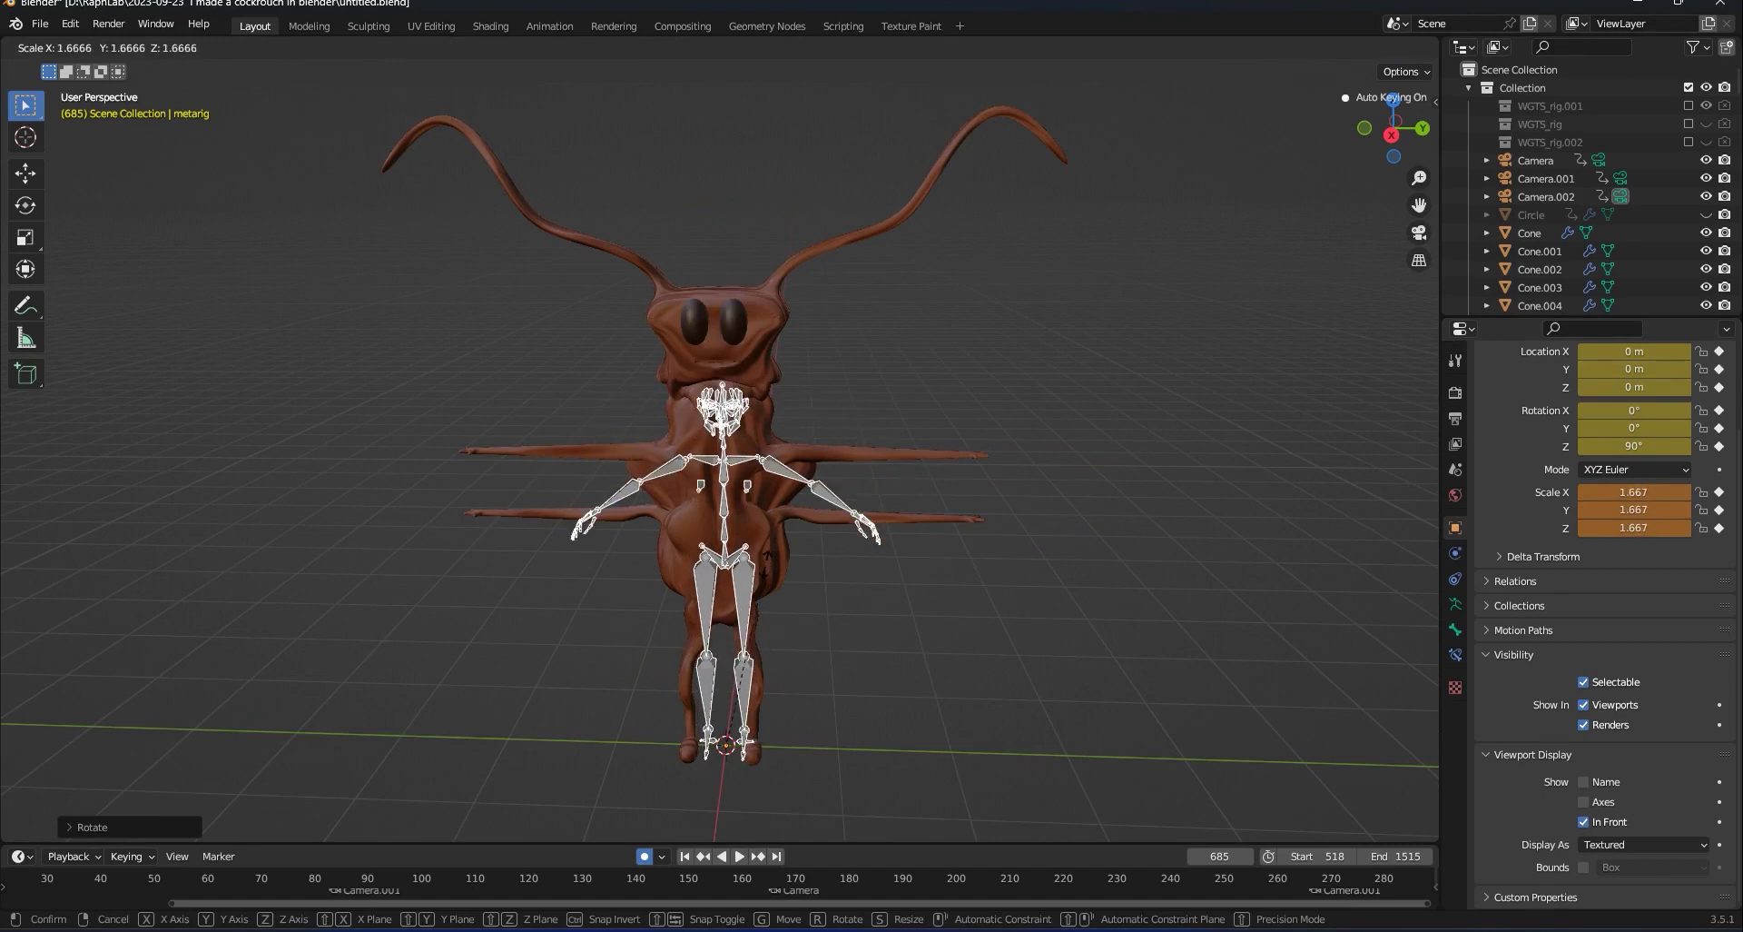
{"action": "left_click", "coordinate": [786, 532]}
{"action": "scroll", "coordinate": [806, 472], "scroll_direction": "up", "scroll_amount": 2}
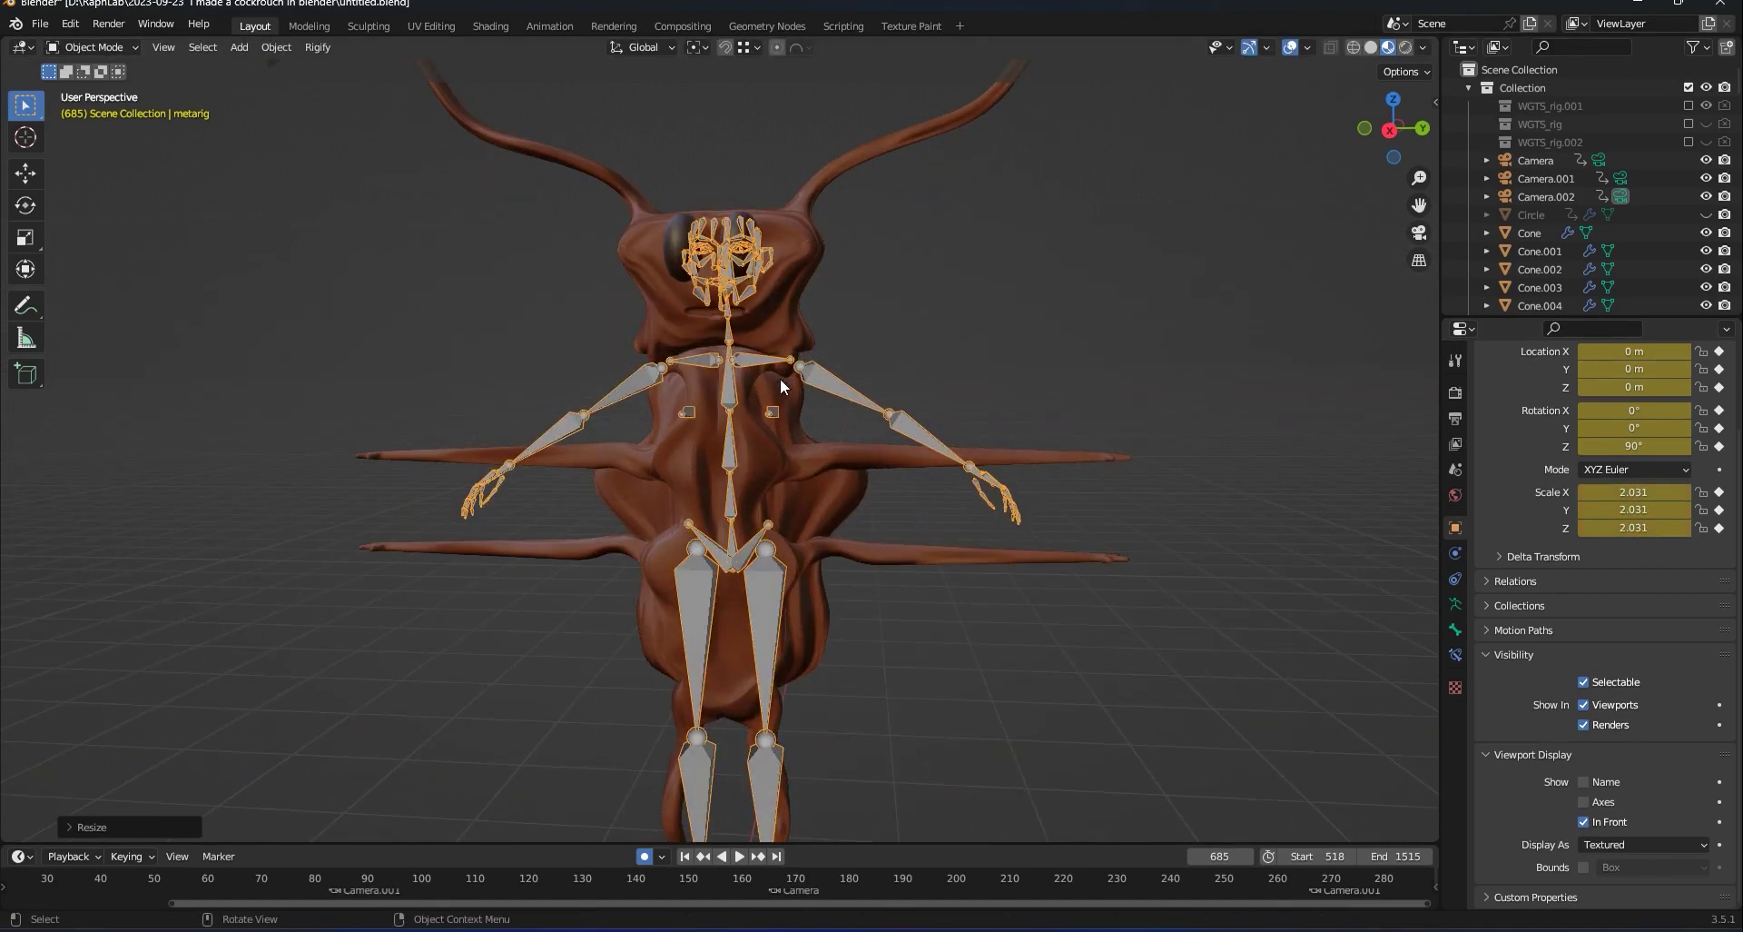
{"action": "key", "text": "s"}
{"action": "left_click", "coordinate": [777, 396]}
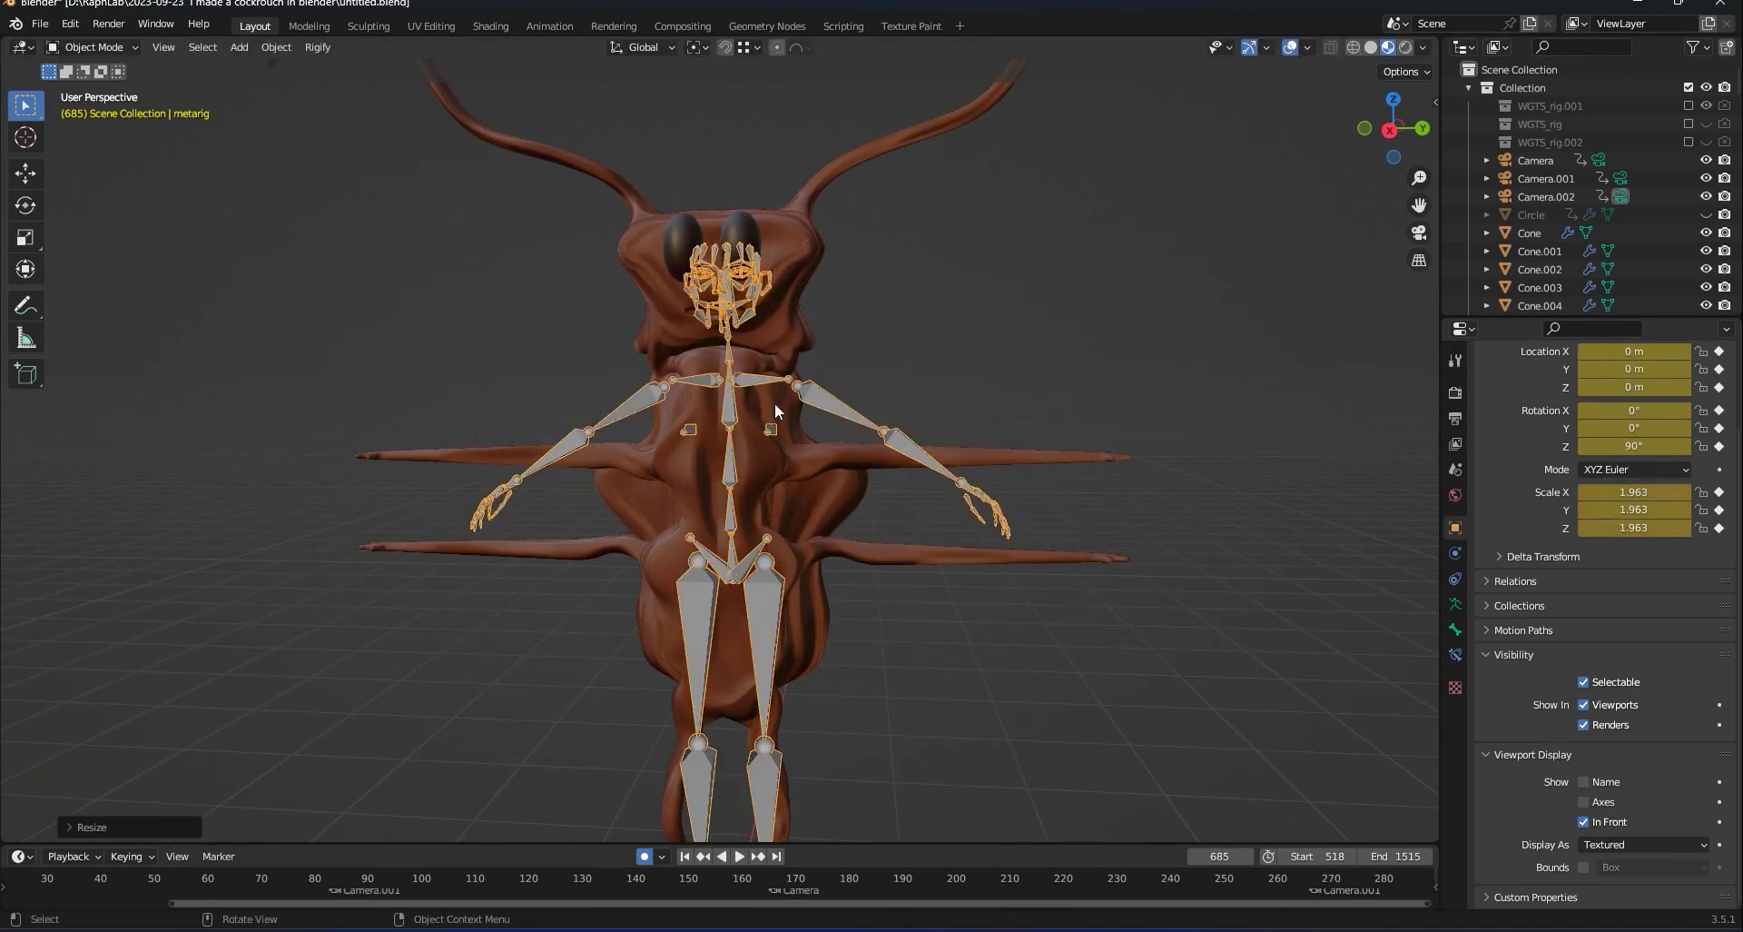
Delete the two breast bones from the metarig in Edit Mode and return to Object Mode.
{"action": "scroll", "coordinate": [776, 401], "scroll_direction": "down", "scroll_amount": 1}
{"action": "key", "text": "Tab"}
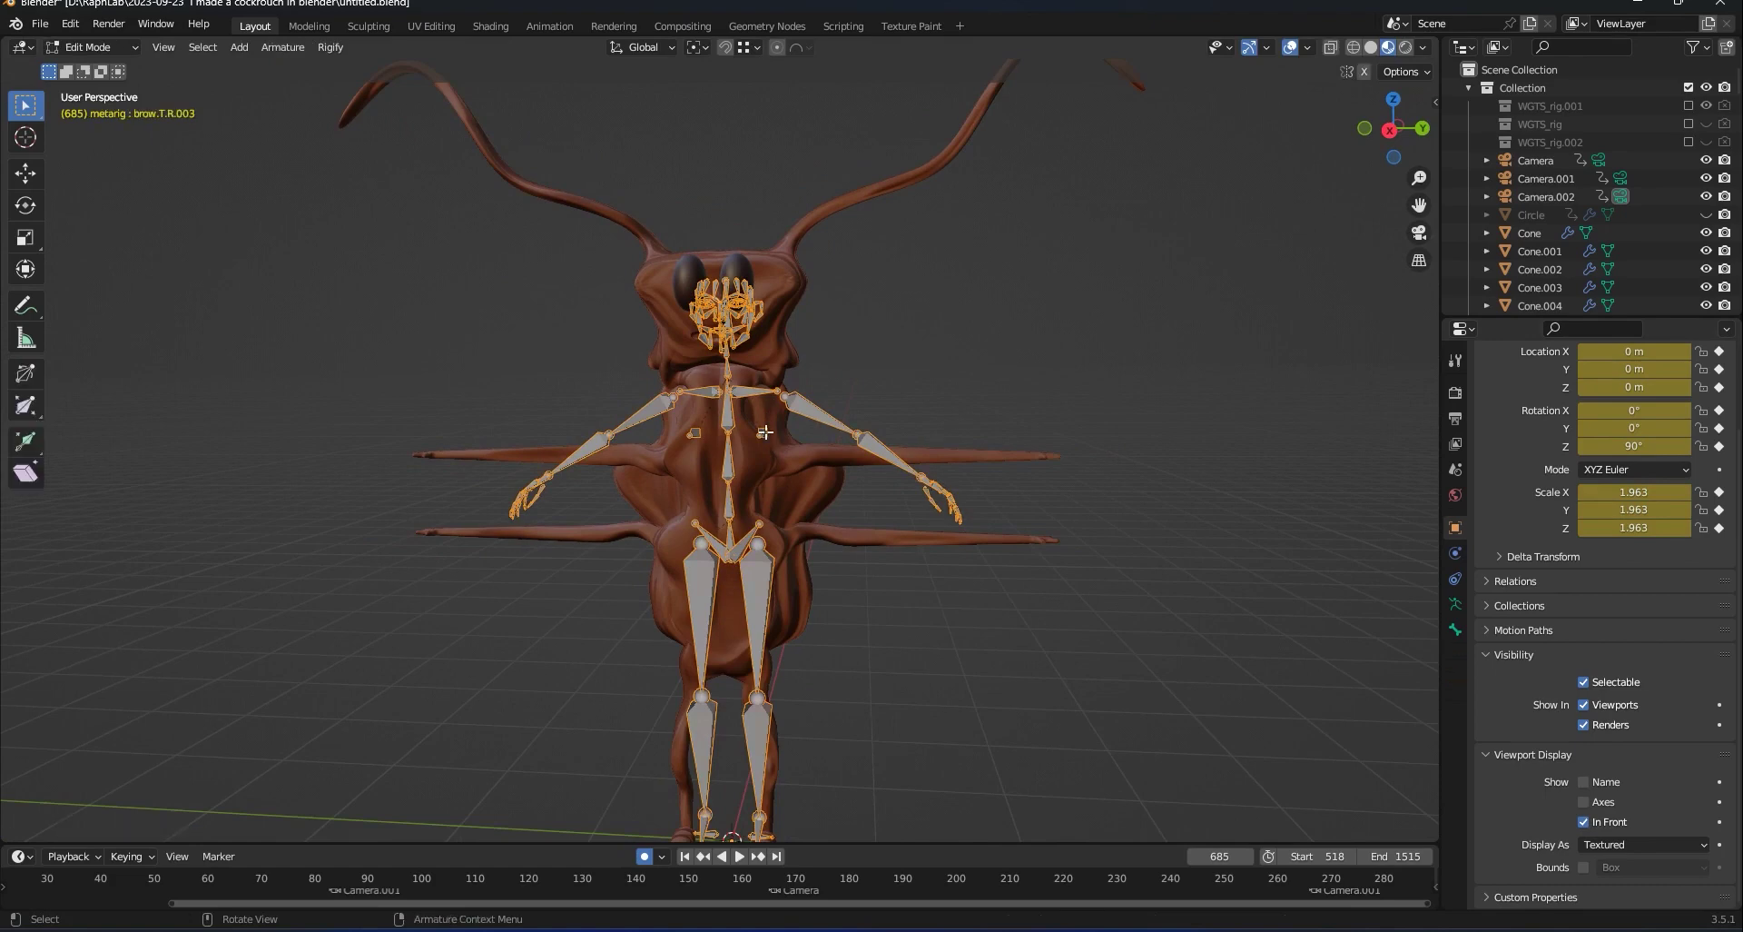
{"action": "scroll", "coordinate": [767, 431], "scroll_direction": "up", "scroll_amount": 2}
{"action": "left_click", "coordinate": [783, 424]}
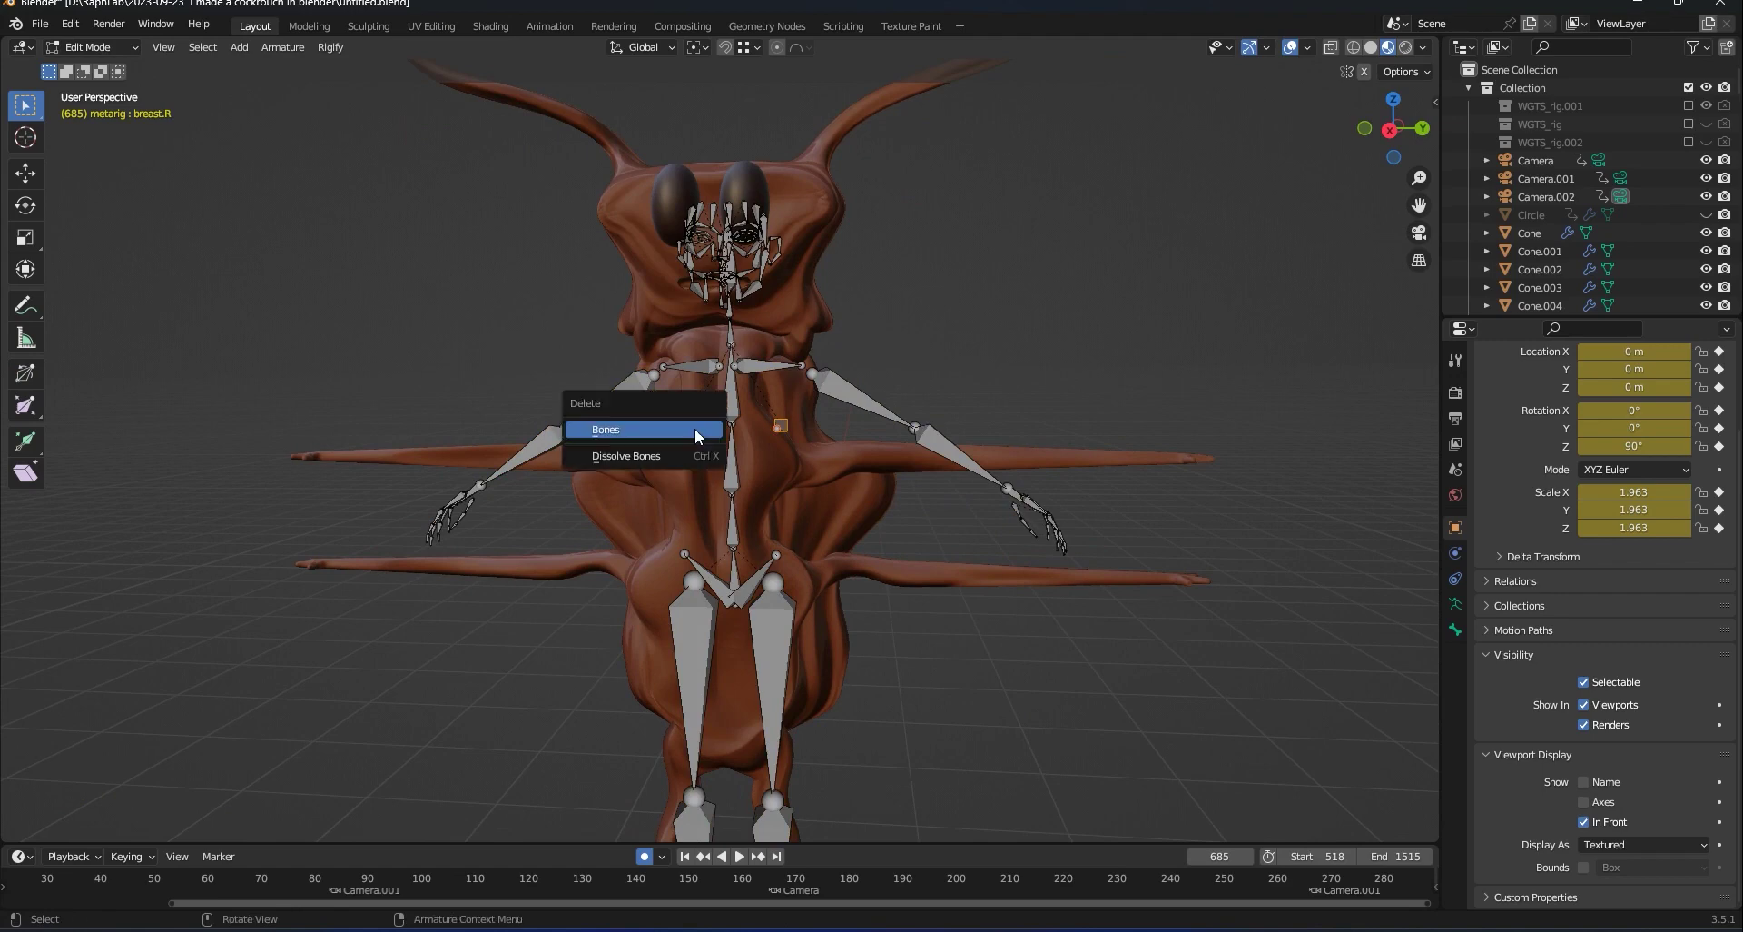
{"action": "left_click", "coordinate": [697, 432]}
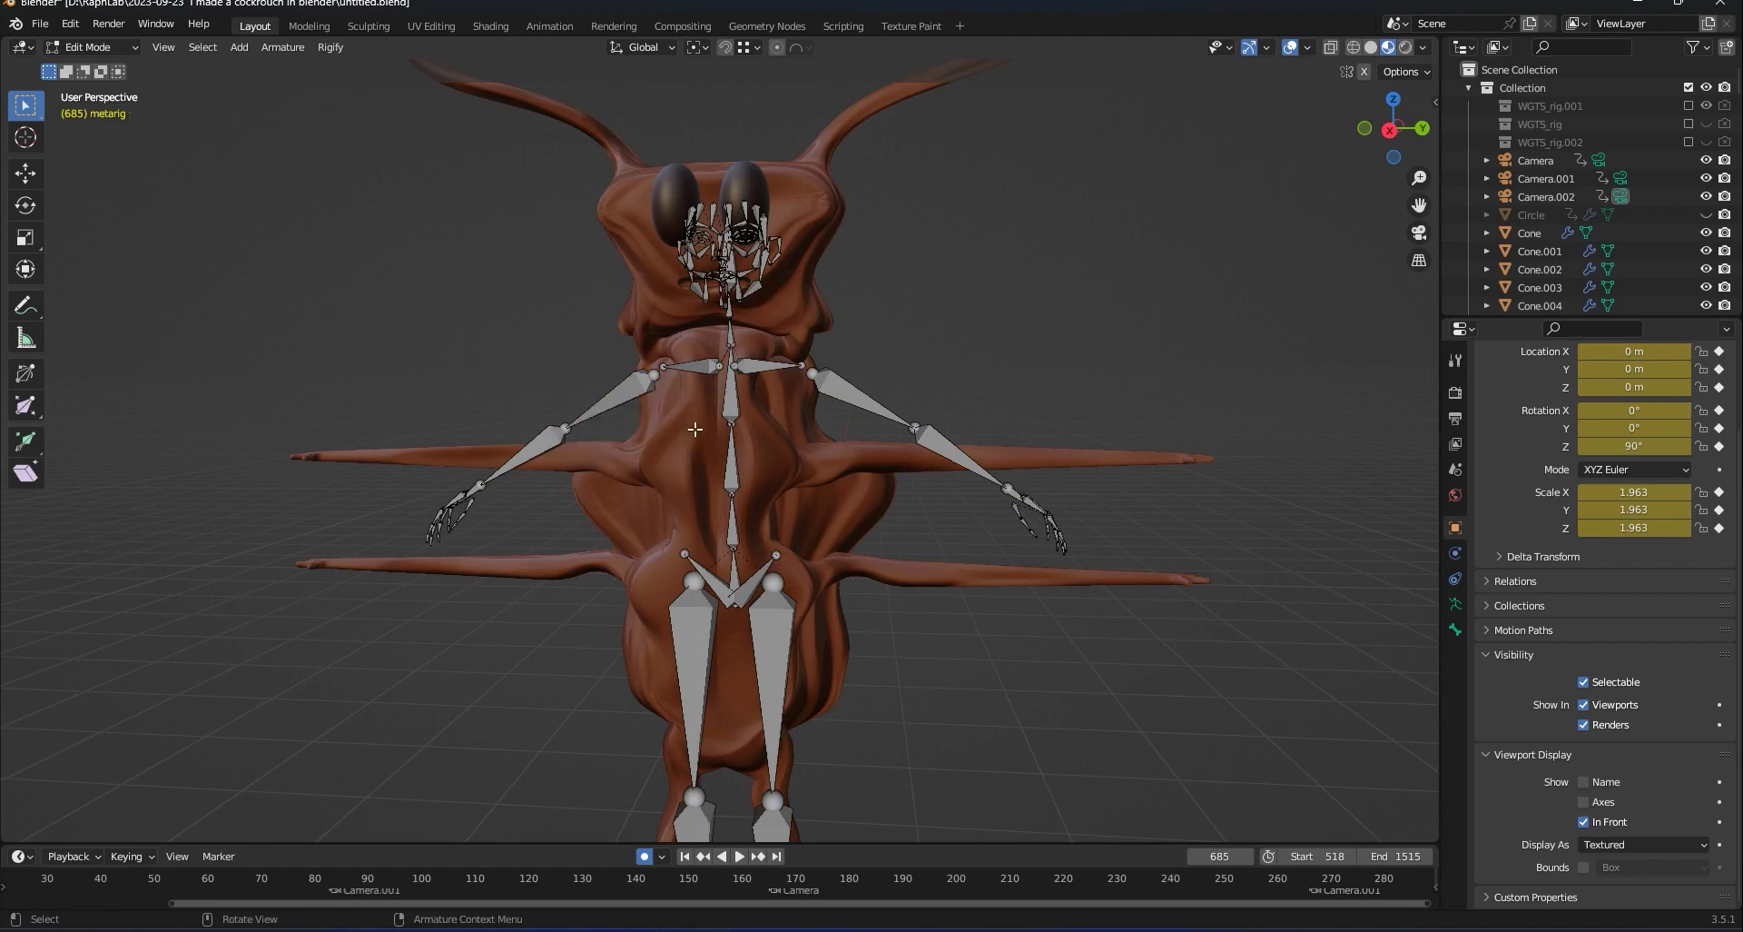
{"action": "key", "text": "Tab"}
Enlarge the metarig to a scale of about 3.52 and lower it to about -2.95 m on Z.
{"action": "scroll", "coordinate": [739, 526], "scroll_direction": "down", "scroll_amount": 3}
{"action": "left_click", "coordinate": [754, 572]}
{"action": "left_click", "coordinate": [755, 575]}
{"action": "key", "text": "s"}
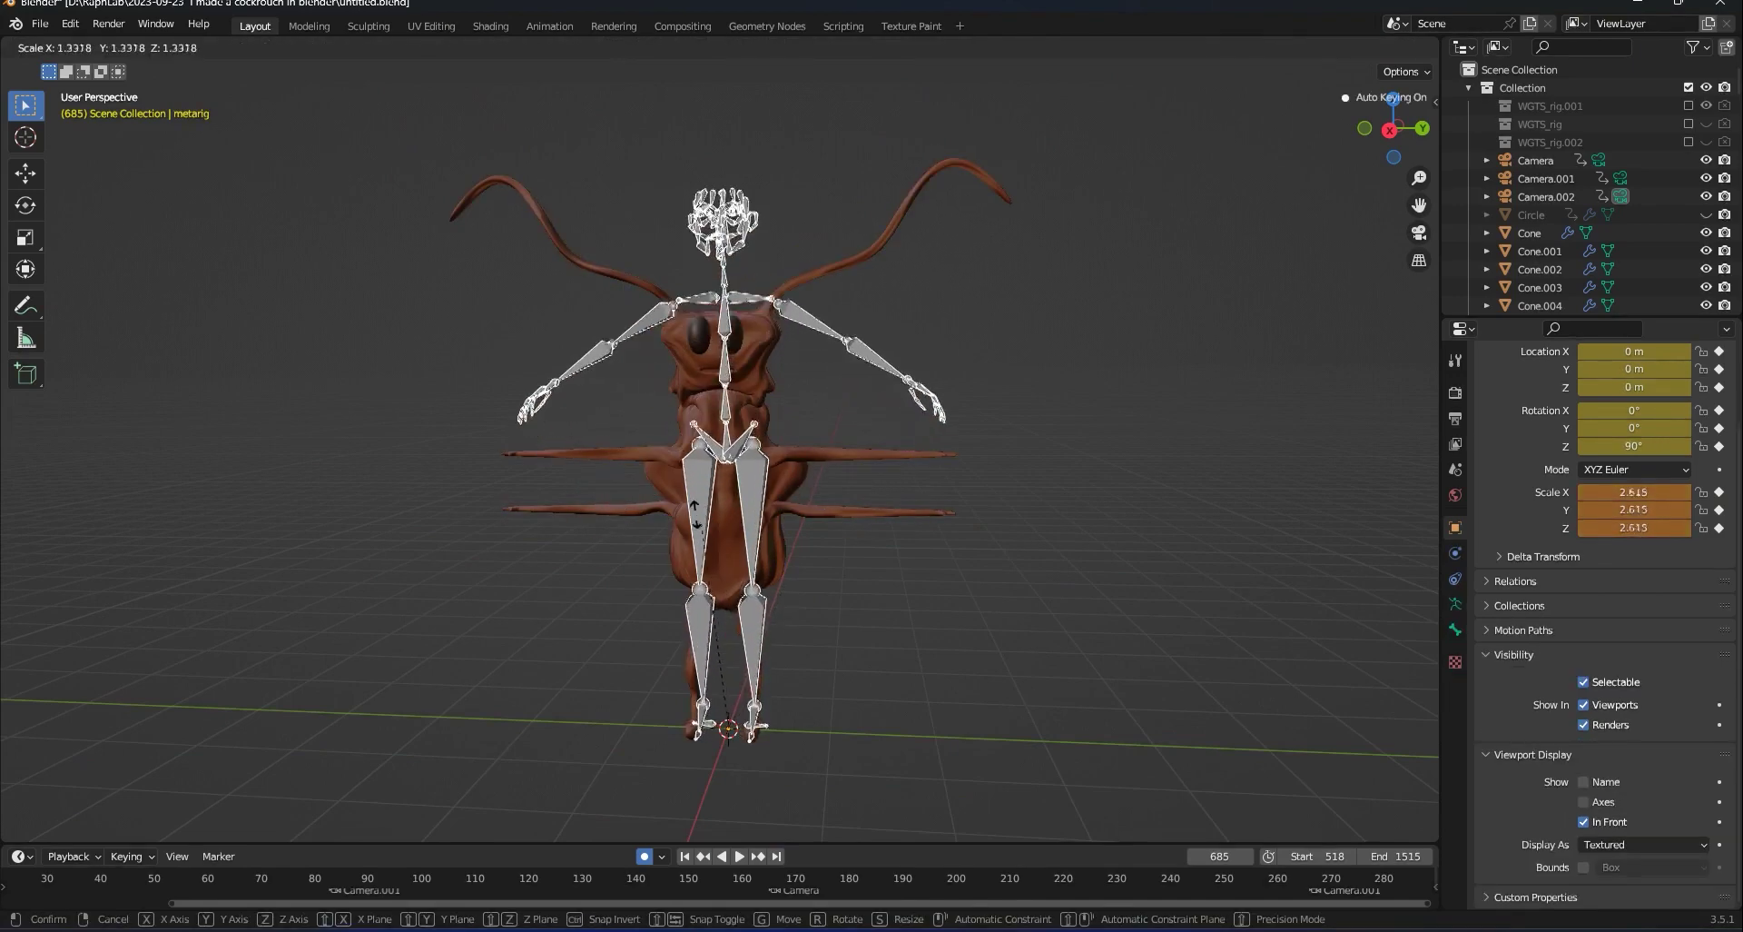
{"action": "left_click", "coordinate": [659, 459]}
{"action": "key", "text": "g"}
{"action": "key", "text": "z"}
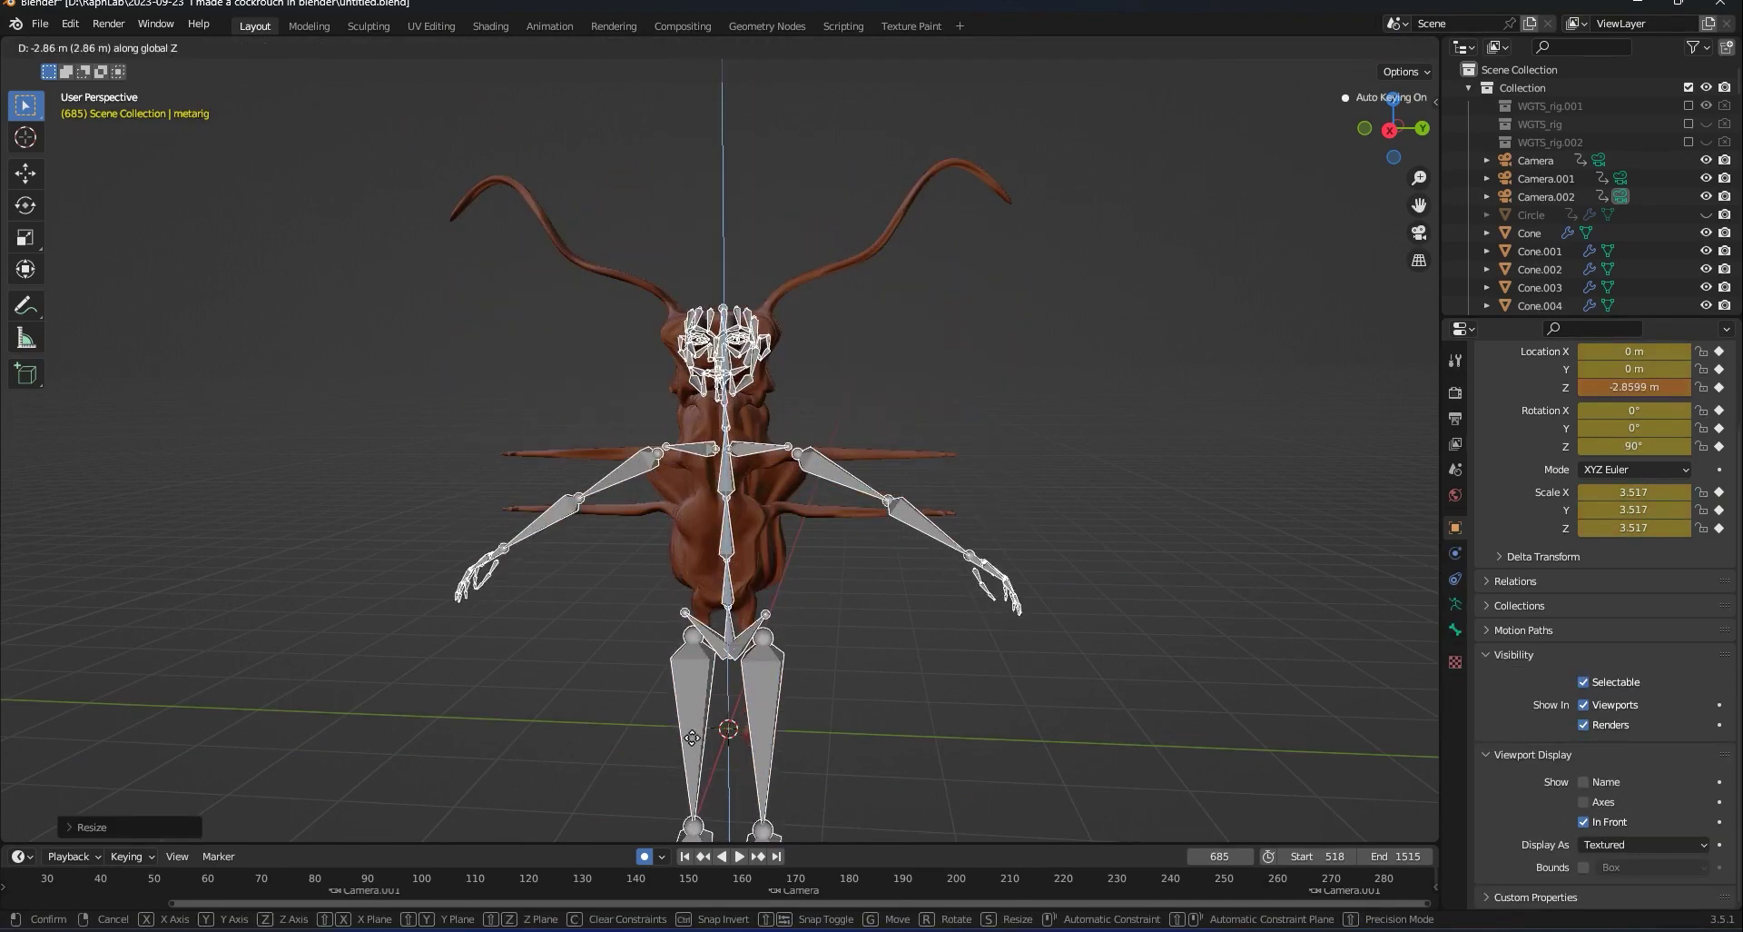
{"action": "left_click", "coordinate": [785, 504]}
{"action": "scroll", "coordinate": [785, 503], "scroll_direction": "up", "scroll_amount": 8}
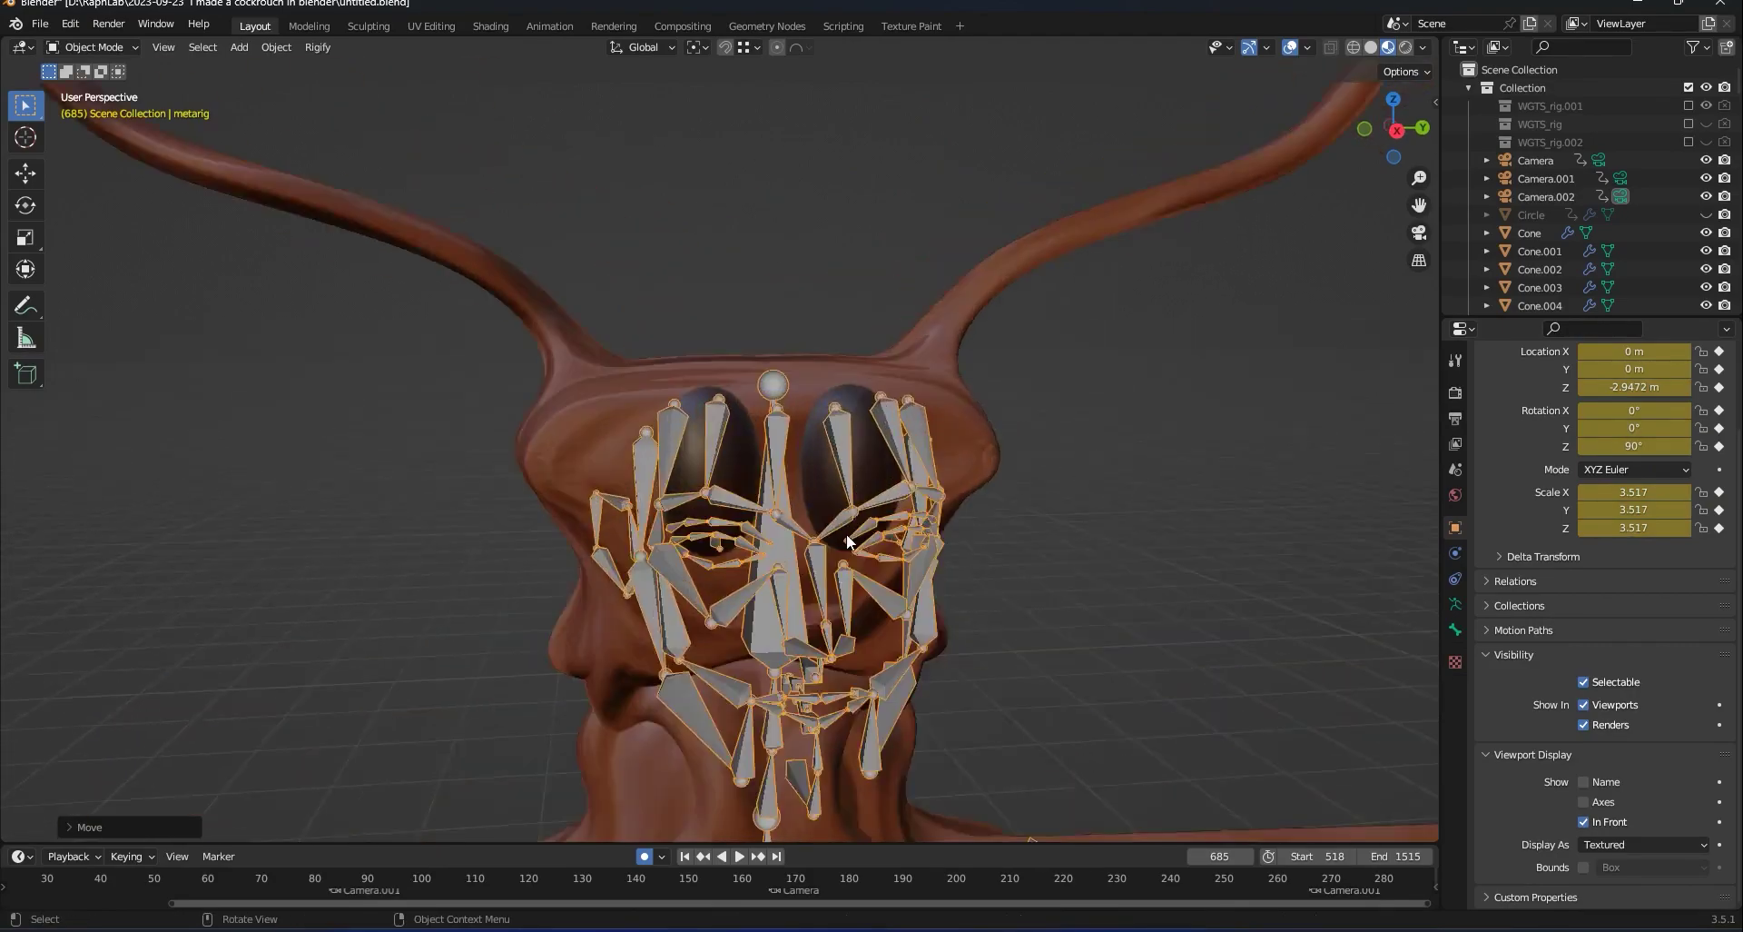
Fit the face bones to the head with a metarig scale of about 3.47 and a Z location of about -2.78 m.
{"action": "scroll", "coordinate": [753, 451], "scroll_direction": "down", "scroll_amount": 2}
{"action": "key", "text": "s"}
{"action": "middle_click_drag", "start_coordinate": [784, 446], "coordinate": [898, 82]}
{"action": "left_click", "coordinate": [741, 454]}
{"action": "key", "text": "g"}
{"action": "key", "text": "z"}
{"action": "left_click", "coordinate": [761, 423]}
In Edit Mode, raise the knee joints, shin bones and foot bones about 1.29 m along Z.
{"action": "scroll", "coordinate": [711, 409], "scroll_direction": "down", "scroll_amount": 6}
{"action": "left_click_drag", "start_coordinate": [1004, 819], "coordinate": [705, 449]}
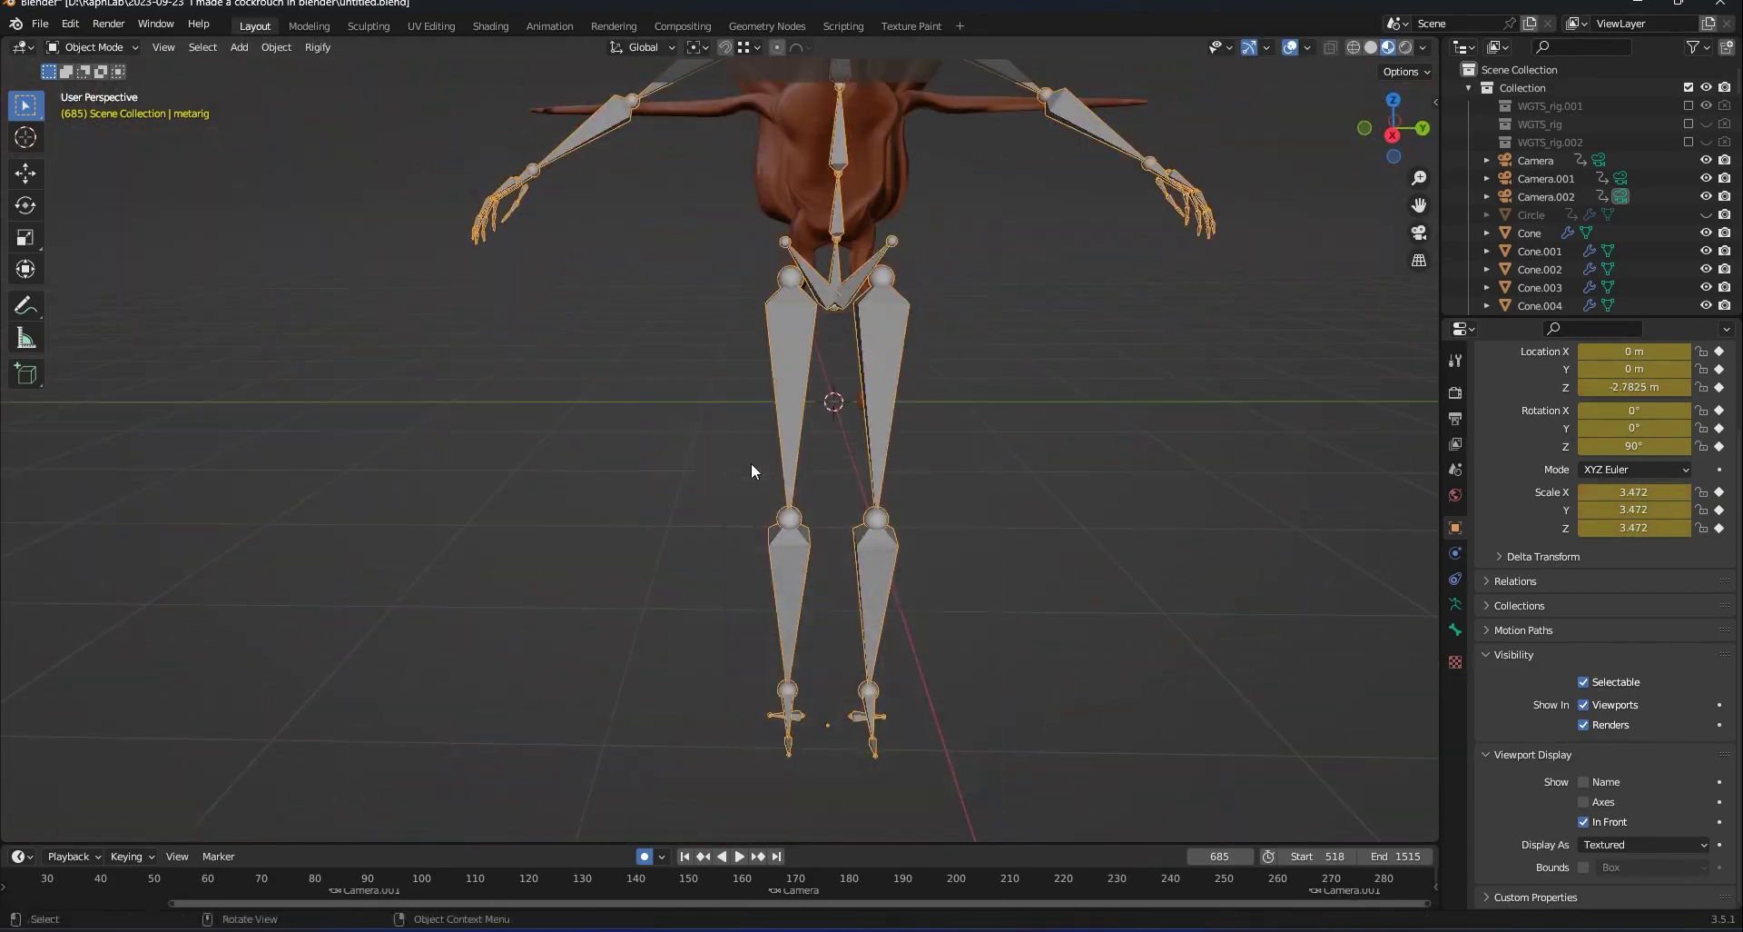
{"action": "key", "text": "Tab"}
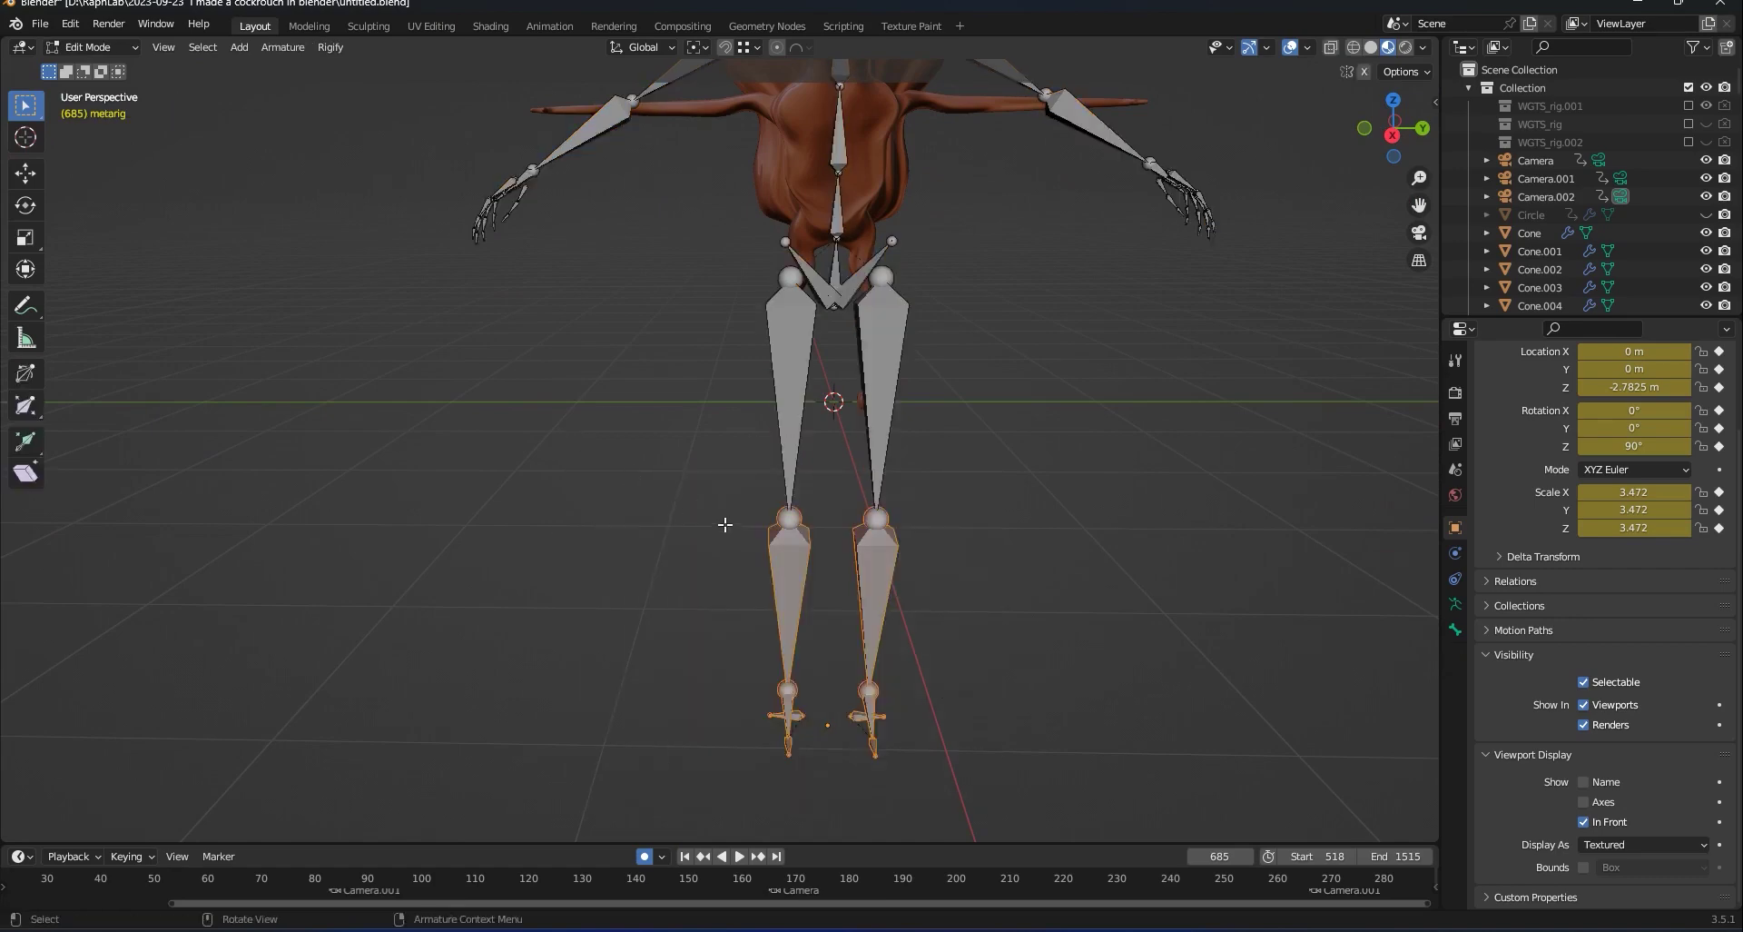
{"action": "key", "text": "g"}
{"action": "key", "text": "z"}
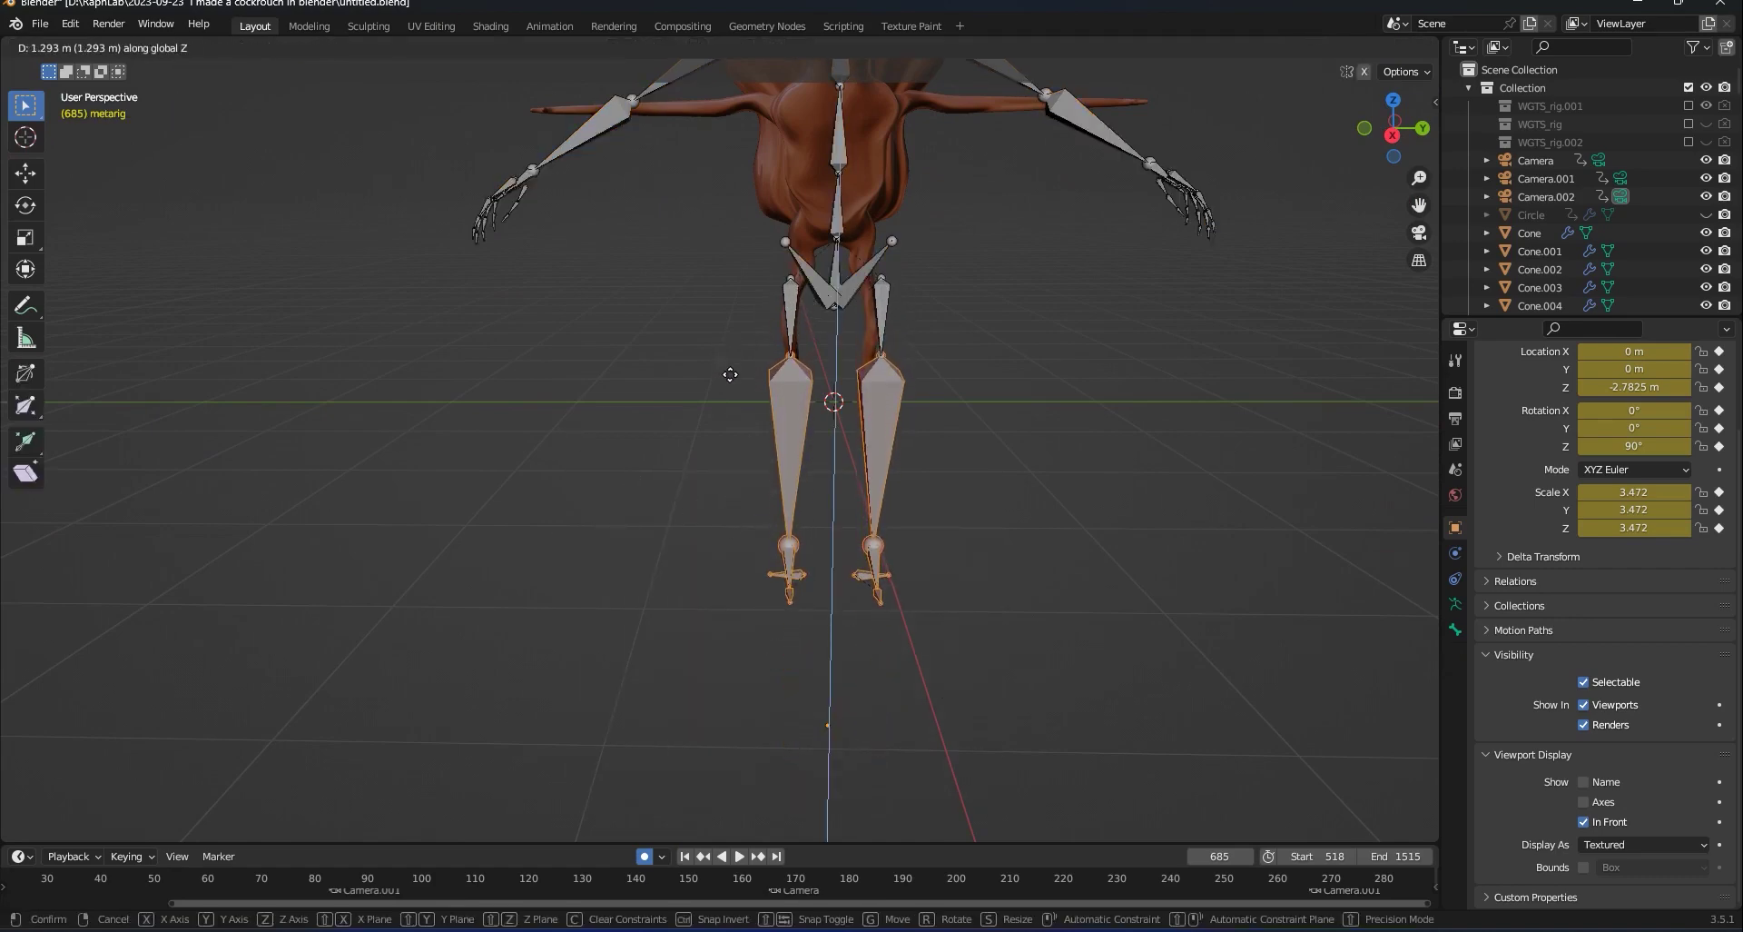
{"action": "left_click", "coordinate": [730, 373]}
Raise the pelvis bones and the tops of the thigh bones about 0.4 m along Z.
{"action": "scroll", "coordinate": [732, 382], "scroll_direction": "up", "scroll_amount": 4}
{"action": "left_click_drag", "start_coordinate": [927, 407], "coordinate": [600, 234]}
{"action": "key", "text": "g"}
{"action": "key", "text": "z"}
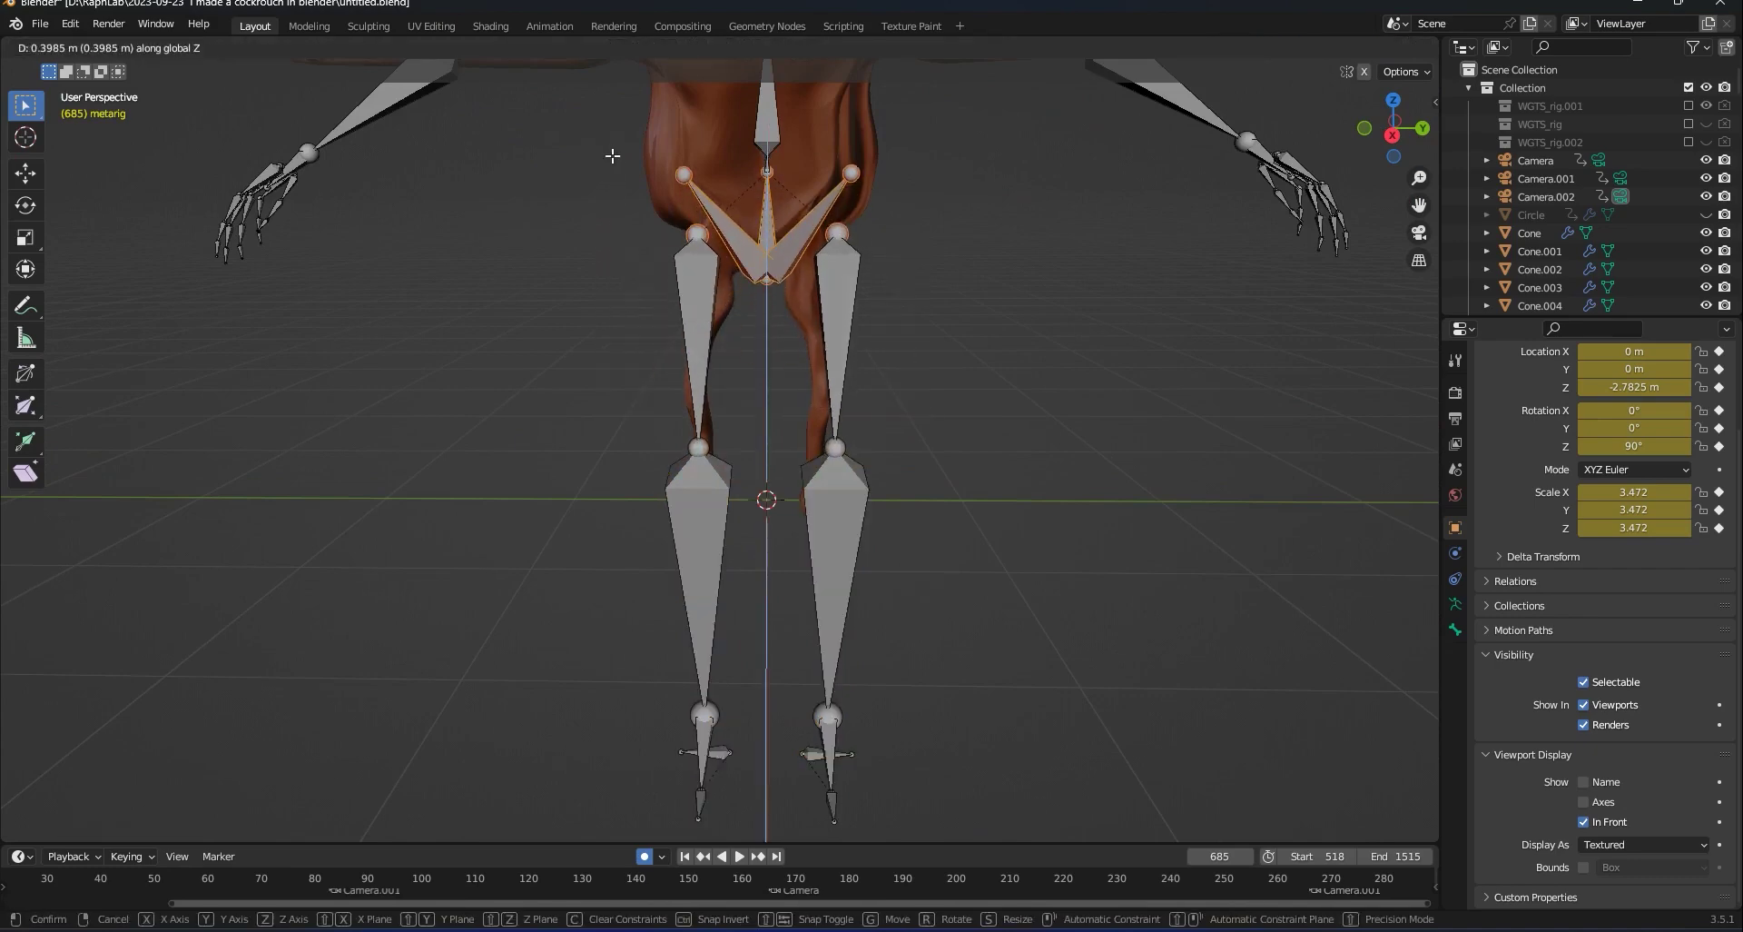
{"action": "left_click", "coordinate": [612, 156]}
Raise the knee joints with the shin and foot bones slightly along Z to shorten the thigh bones.
{"action": "middle_click_drag", "start_coordinate": [986, 837], "coordinate": [970, 820], "text": "shift"}
{"action": "middle_click_drag", "start_coordinate": [804, 668], "coordinate": [899, 790]}
{"action": "left_click_drag", "start_coordinate": [907, 820], "coordinate": [471, 403]}
{"action": "key", "text": "g"}
{"action": "key", "text": "z"}
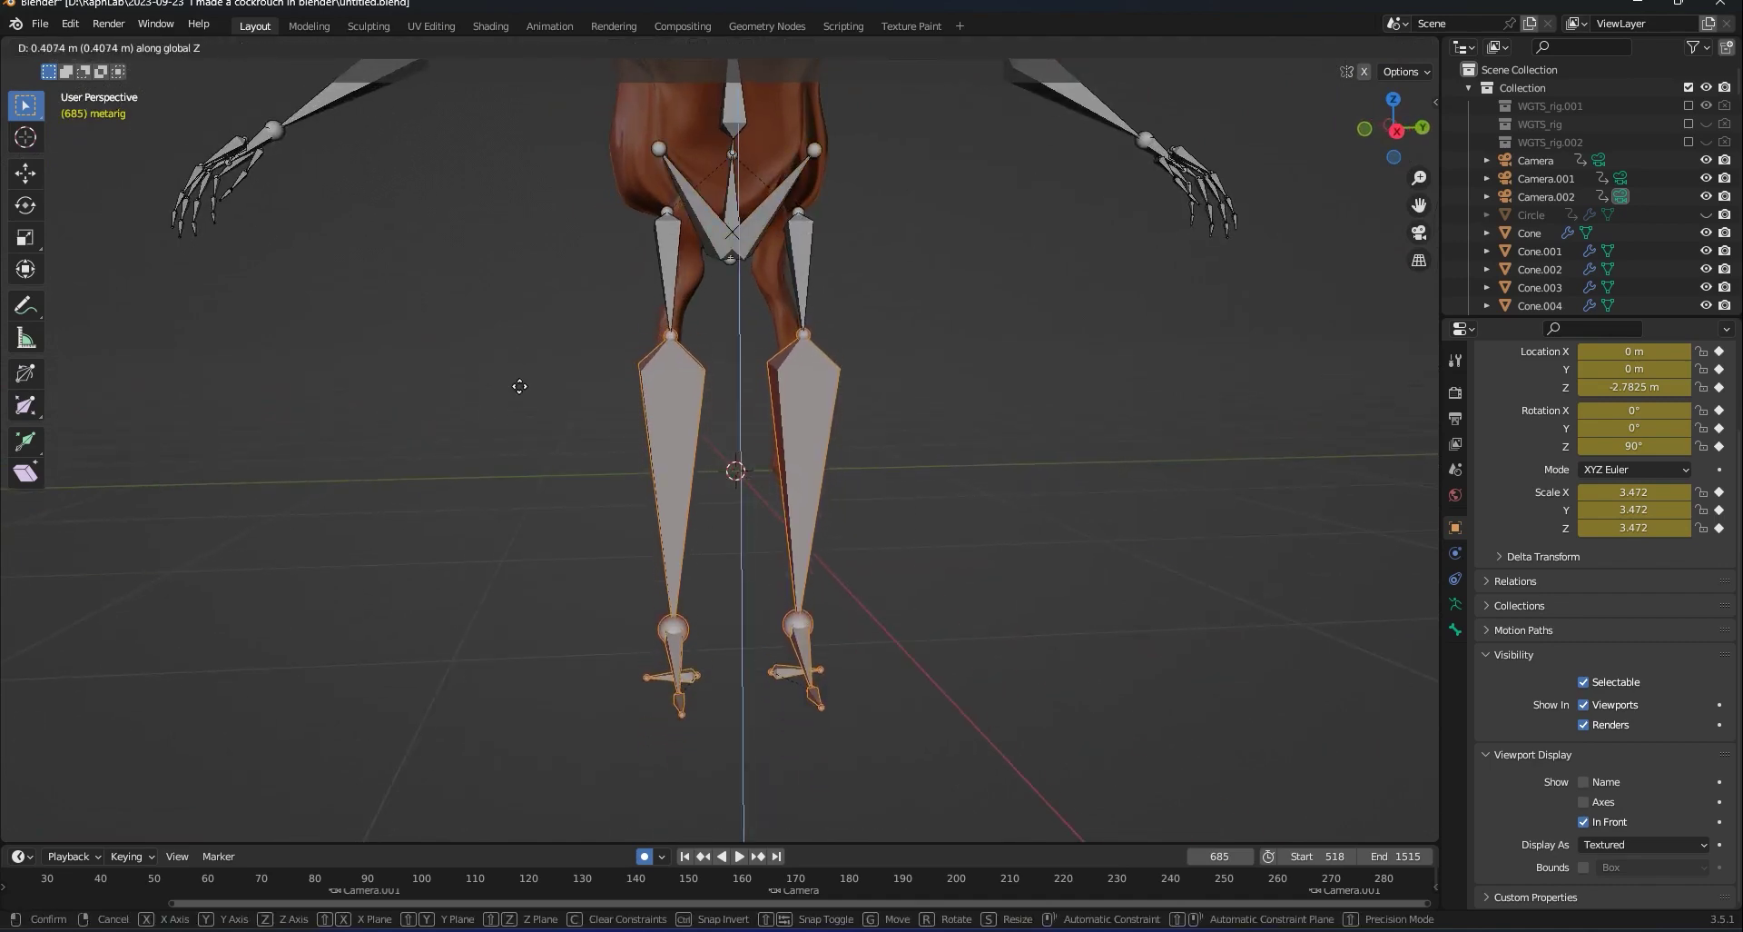
{"action": "left_click", "coordinate": [815, 753]}
Raise the ankle joints and foot bones about 1.1 m along Z to meet the character's feet.
{"action": "left_click_drag", "start_coordinate": [709, 670], "coordinate": [488, 566]}
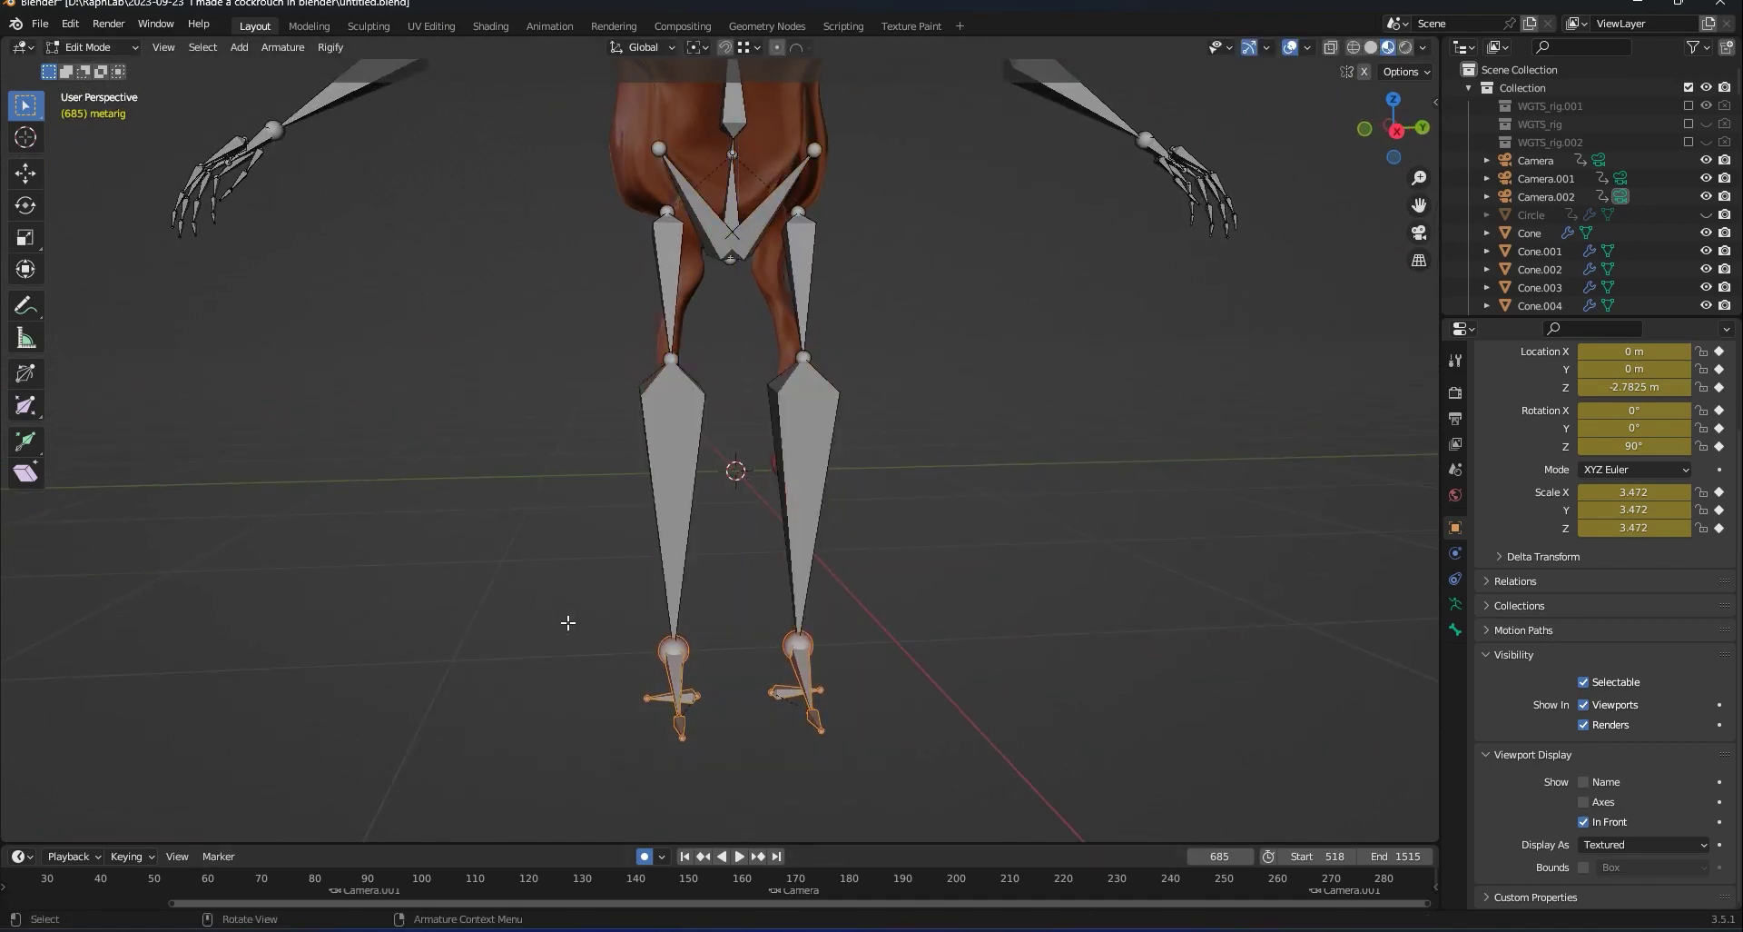
{"action": "key", "text": "g"}
{"action": "key", "text": "z"}
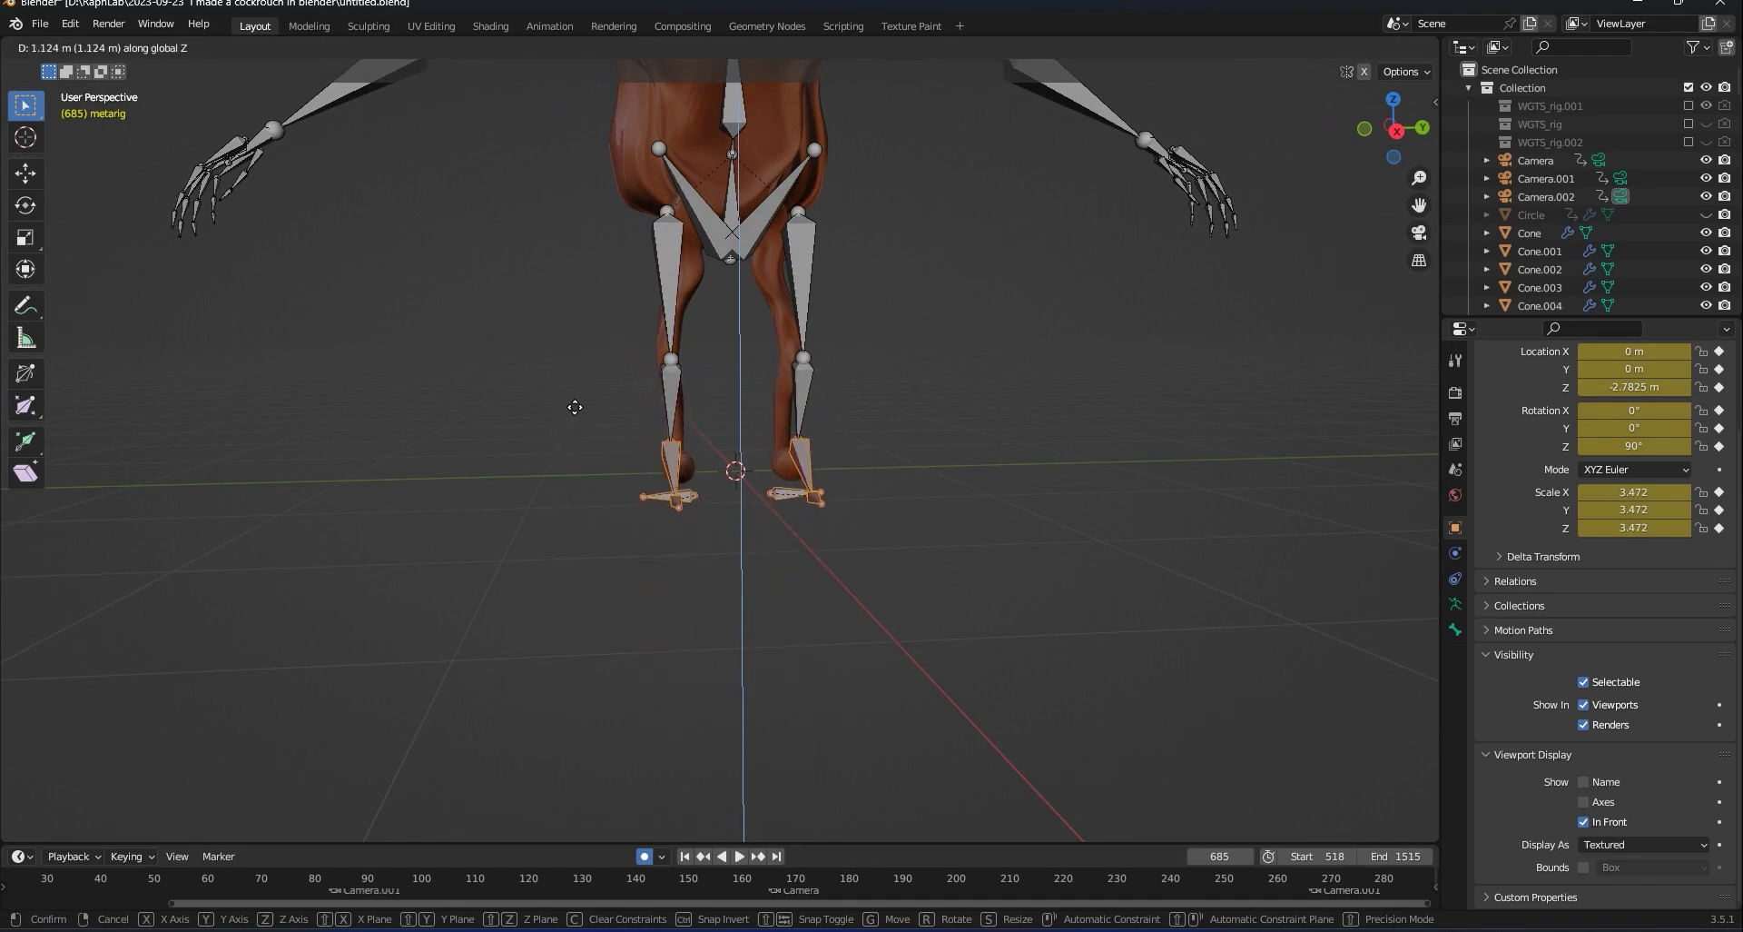
{"action": "left_click", "coordinate": [578, 403]}
Turn on X-axis mirroring for the armature and raise the outer arm bones toward a horizontal pose.
{"action": "middle_click_drag", "start_coordinate": [577, 404], "coordinate": [806, 576]}
{"action": "left_click", "coordinate": [607, 412]}
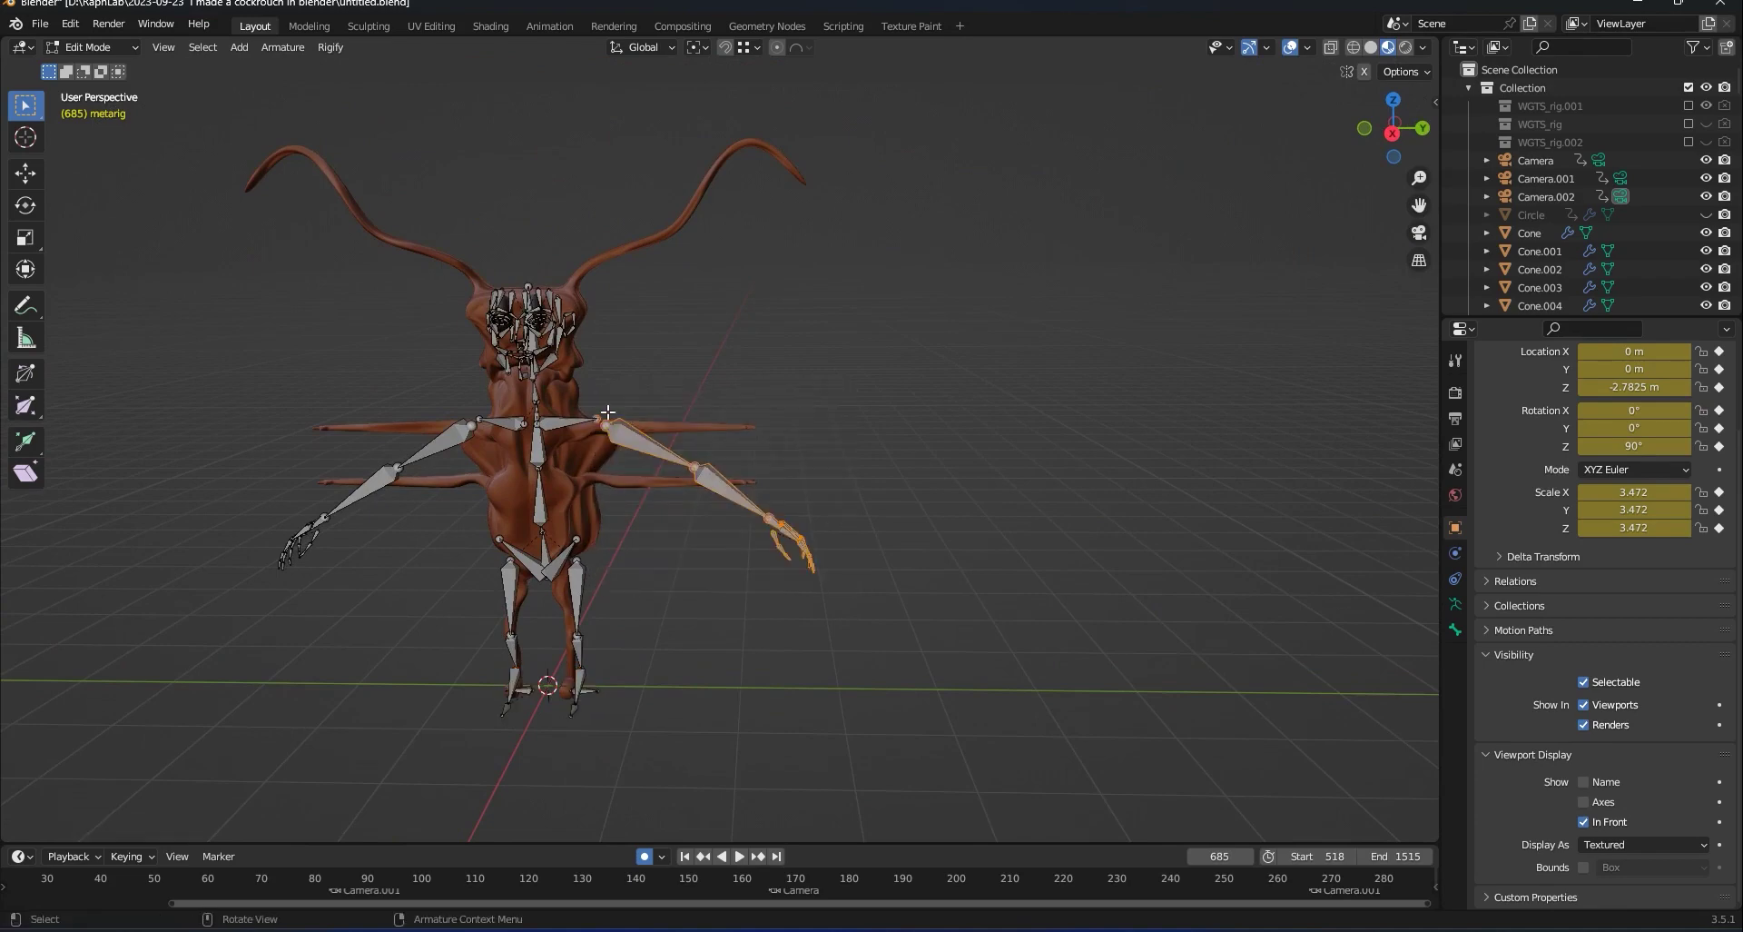
{"action": "middle_click_drag", "start_coordinate": [652, 462], "coordinate": [664, 459]}
{"action": "left_click", "coordinate": [751, 696]}
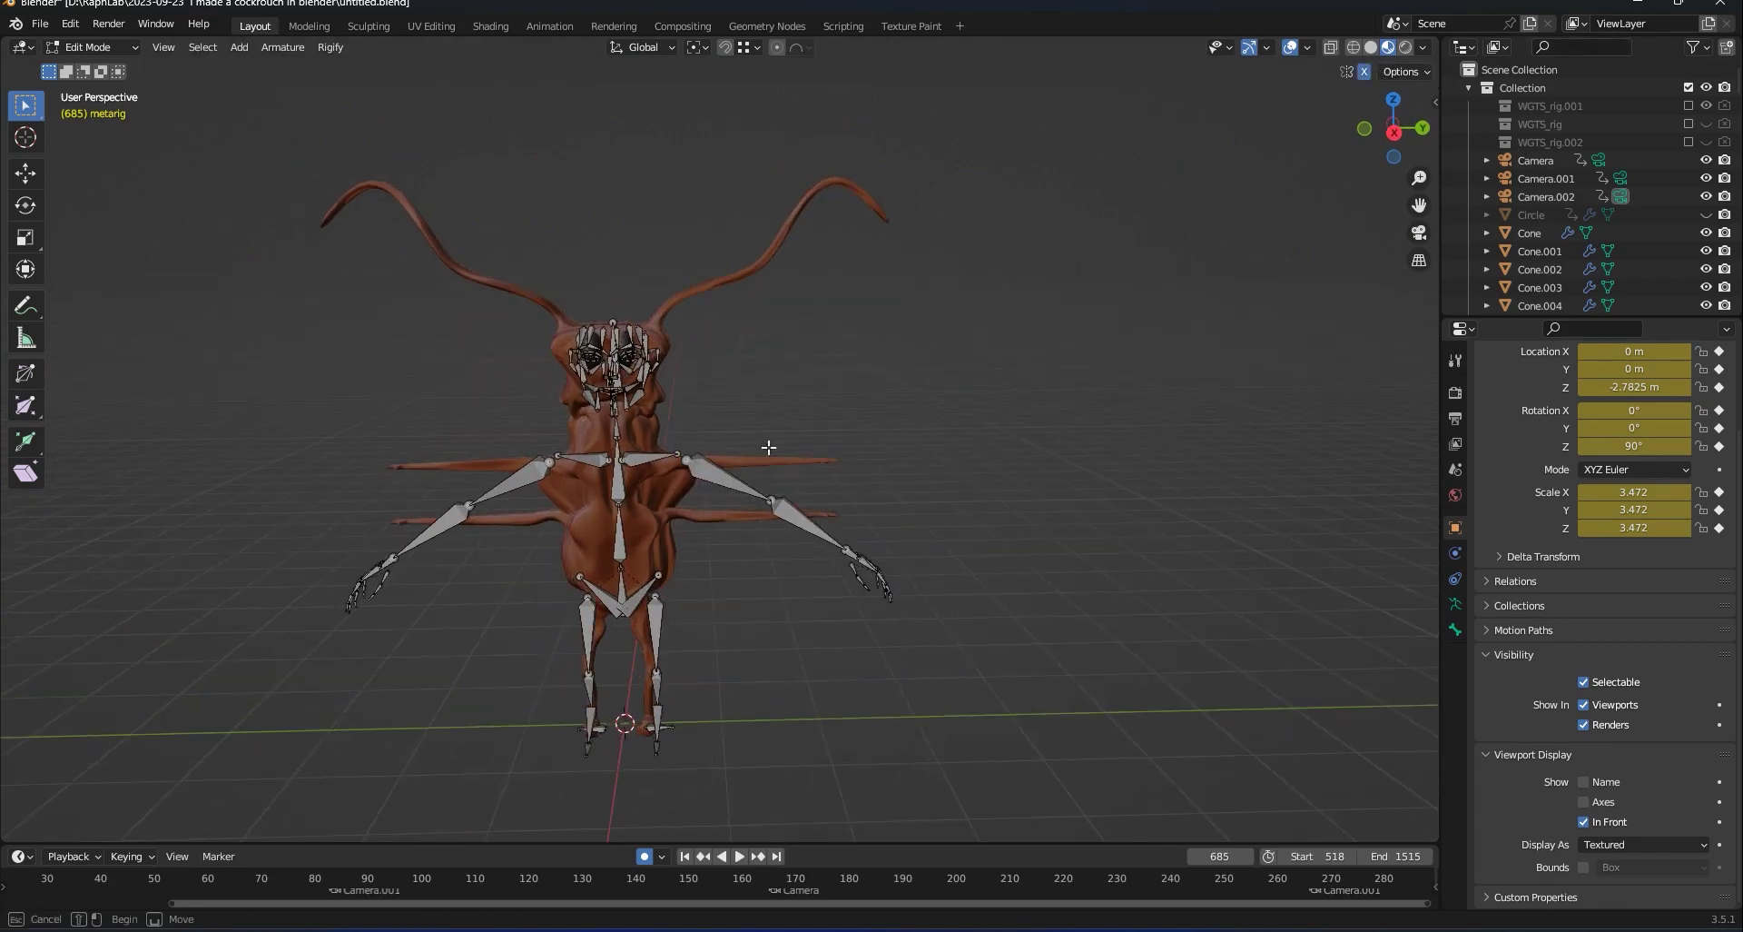
{"action": "left_click_drag", "start_coordinate": [768, 447], "coordinate": [774, 448]}
{"action": "key", "text": "g"}
{"action": "left_click", "coordinate": [782, 403]}
Raise the selected hand bones along Z to bring the forearm close to horizontal.
{"action": "scroll", "coordinate": [783, 405], "scroll_direction": "up", "scroll_amount": 3}
{"action": "left_click_drag", "start_coordinate": [1044, 655], "coordinate": [928, 508]}
{"action": "key", "text": "g"}
{"action": "left_click", "coordinate": [939, 444]}
{"action": "mouse_move", "coordinate": [967, 536]}
{"action": "middle_mouse_down"}
{"action": "mouse_move", "coordinate": [962, 472]}
{"action": "mouse_move", "coordinate": [964, 505]}
{"action": "middle_mouse_up"}
{"action": "key", "text": "ctrl+z"}
{"action": "key", "text": "g"}
{"action": "key", "text": "z"}
{"action": "left_click", "coordinate": [1000, 438]}
Adjust the elbow joint's height and lower the whole arm chain along Z between the upper and lower arm meshes.
{"action": "left_click", "coordinate": [823, 482]}
{"action": "key", "text": "g"}
{"action": "key", "text": "z"}
{"action": "left_click", "coordinate": [843, 479]}
{"action": "middle_click_drag", "start_coordinate": [843, 479], "coordinate": [872, 436]}
{"action": "left_click_drag", "start_coordinate": [1122, 553], "coordinate": [747, 391]}
{"action": "key", "text": "g"}
{"action": "key", "text": "z"}
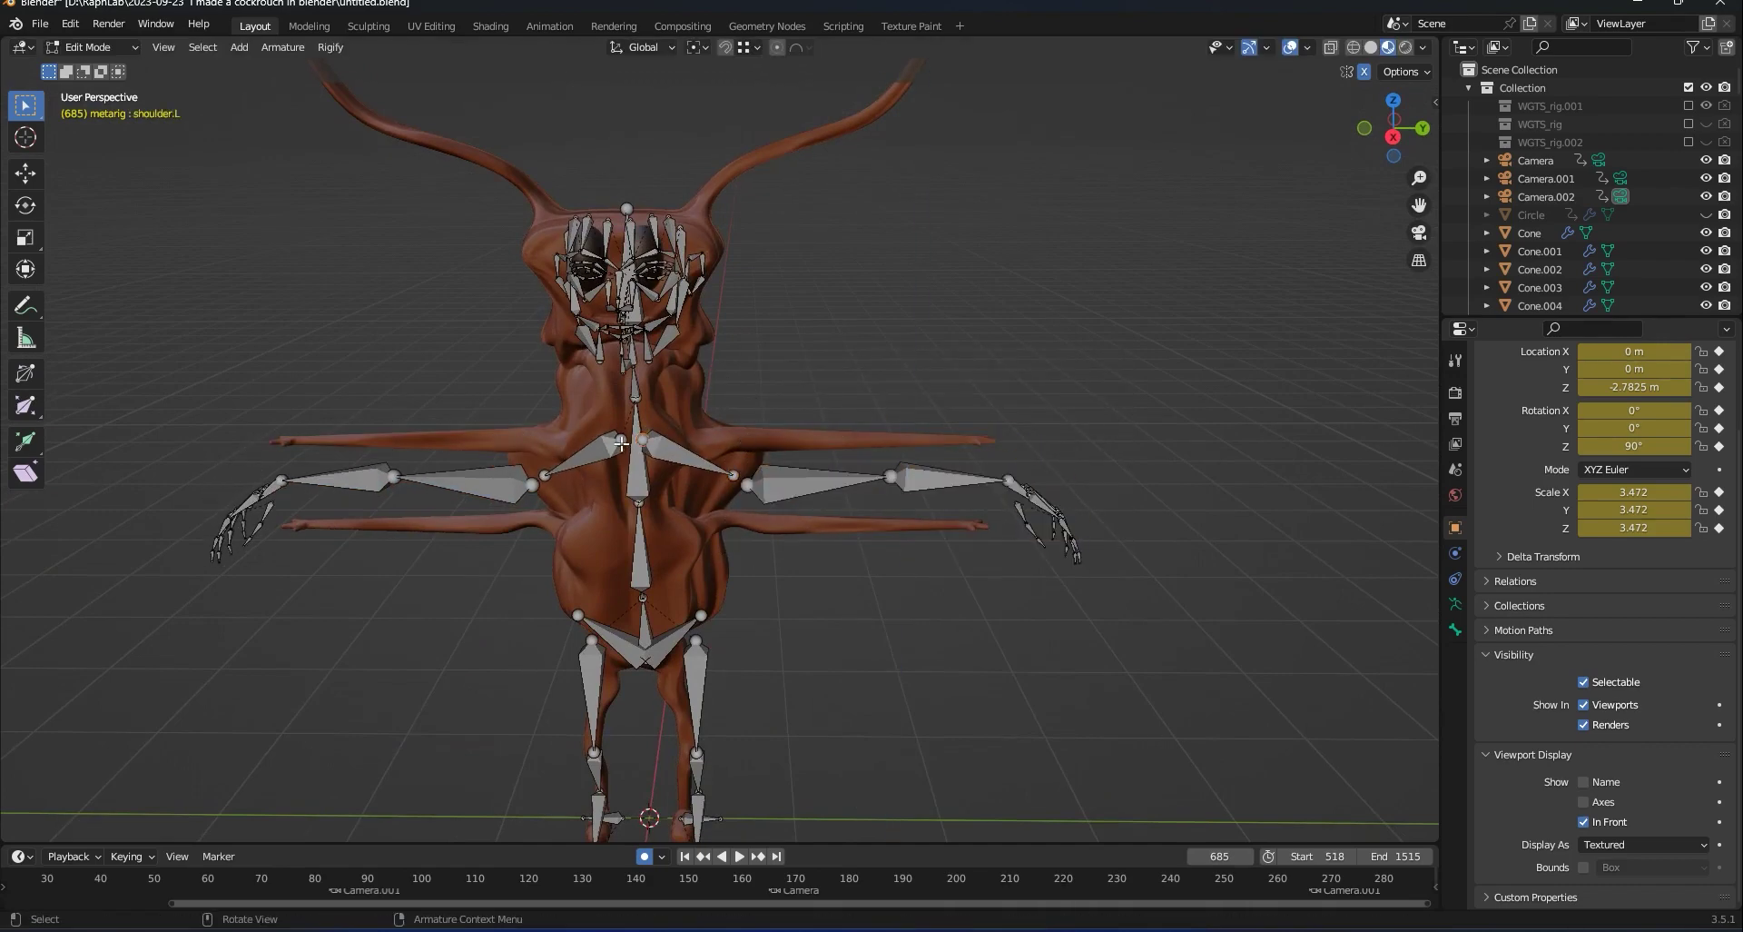
{"action": "left_click", "coordinate": [791, 573]}
Move the forearm and hand bones inward along Y to shorten the upper arm bone.
{"action": "middle_click_drag", "start_coordinate": [791, 573], "coordinate": [679, 493]}
{"action": "left_click_drag", "start_coordinate": [1016, 572], "coordinate": [746, 336]}
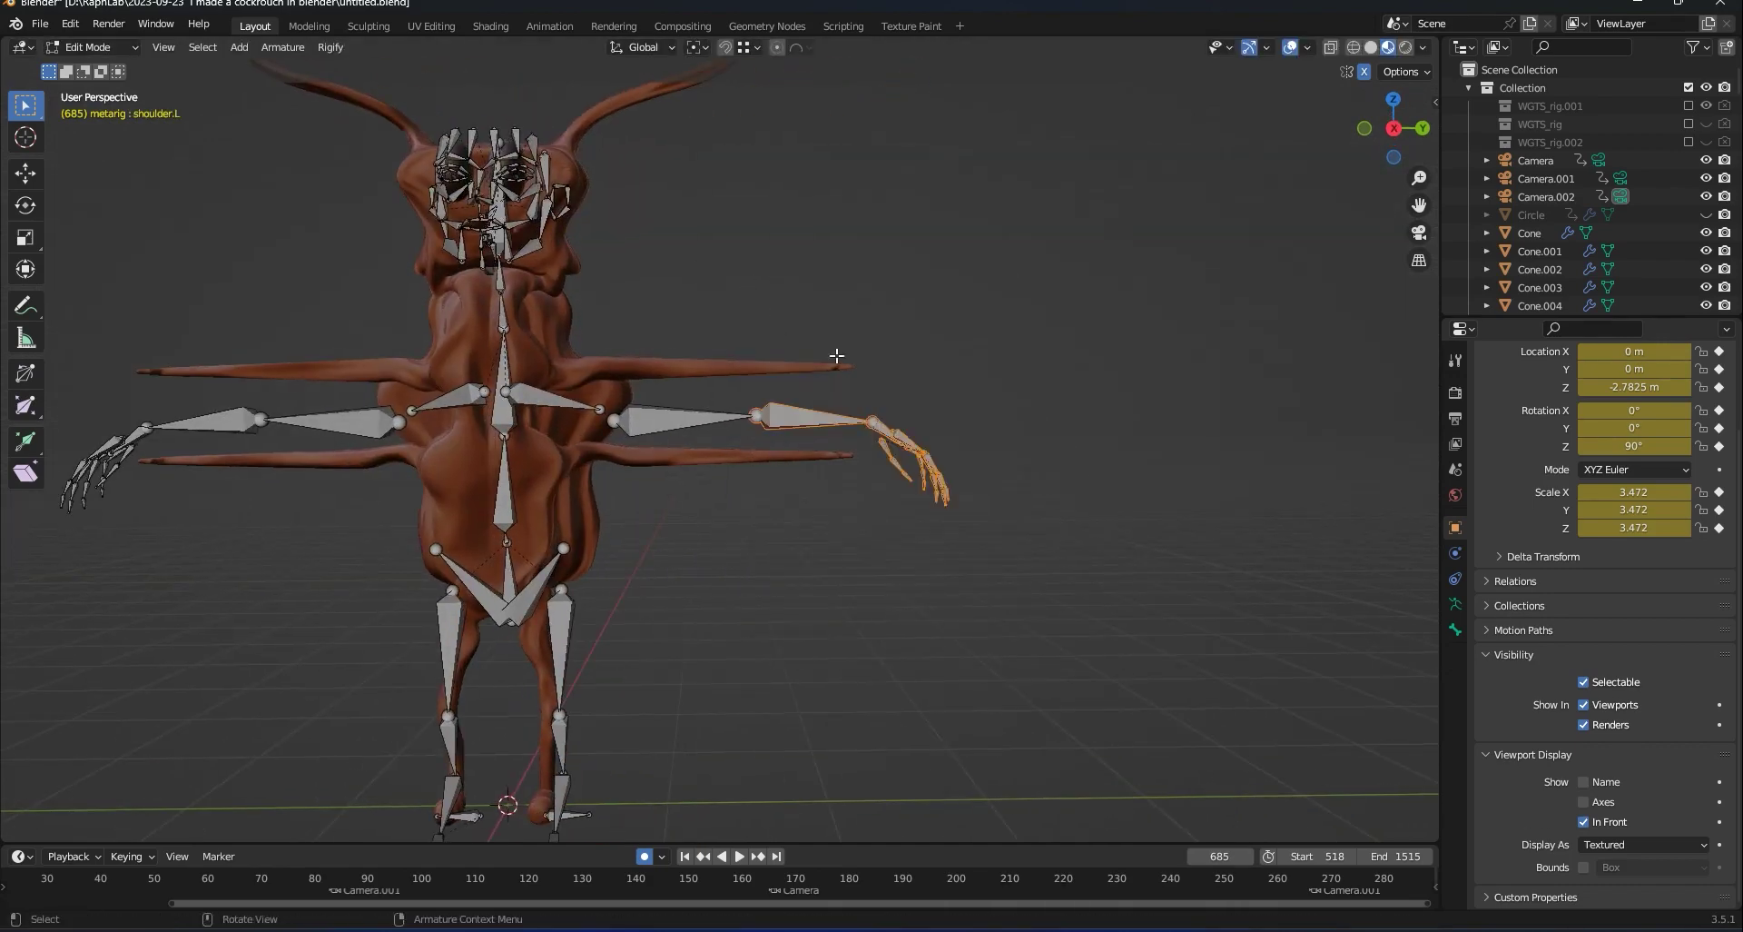
{"action": "middle_click_drag", "start_coordinate": [869, 334], "coordinate": [862, 436]}
{"action": "key", "text": "g"}
{"action": "key", "text": "y"}
{"action": "left_click", "coordinate": [826, 453]}
Raise the palm and finger bones, without the thumb, along Z toward the wrist's height.
{"action": "left_click_drag", "start_coordinate": [999, 669], "coordinate": [797, 491]}
{"action": "scroll", "coordinate": [797, 491], "scroll_direction": "up", "scroll_amount": 4}
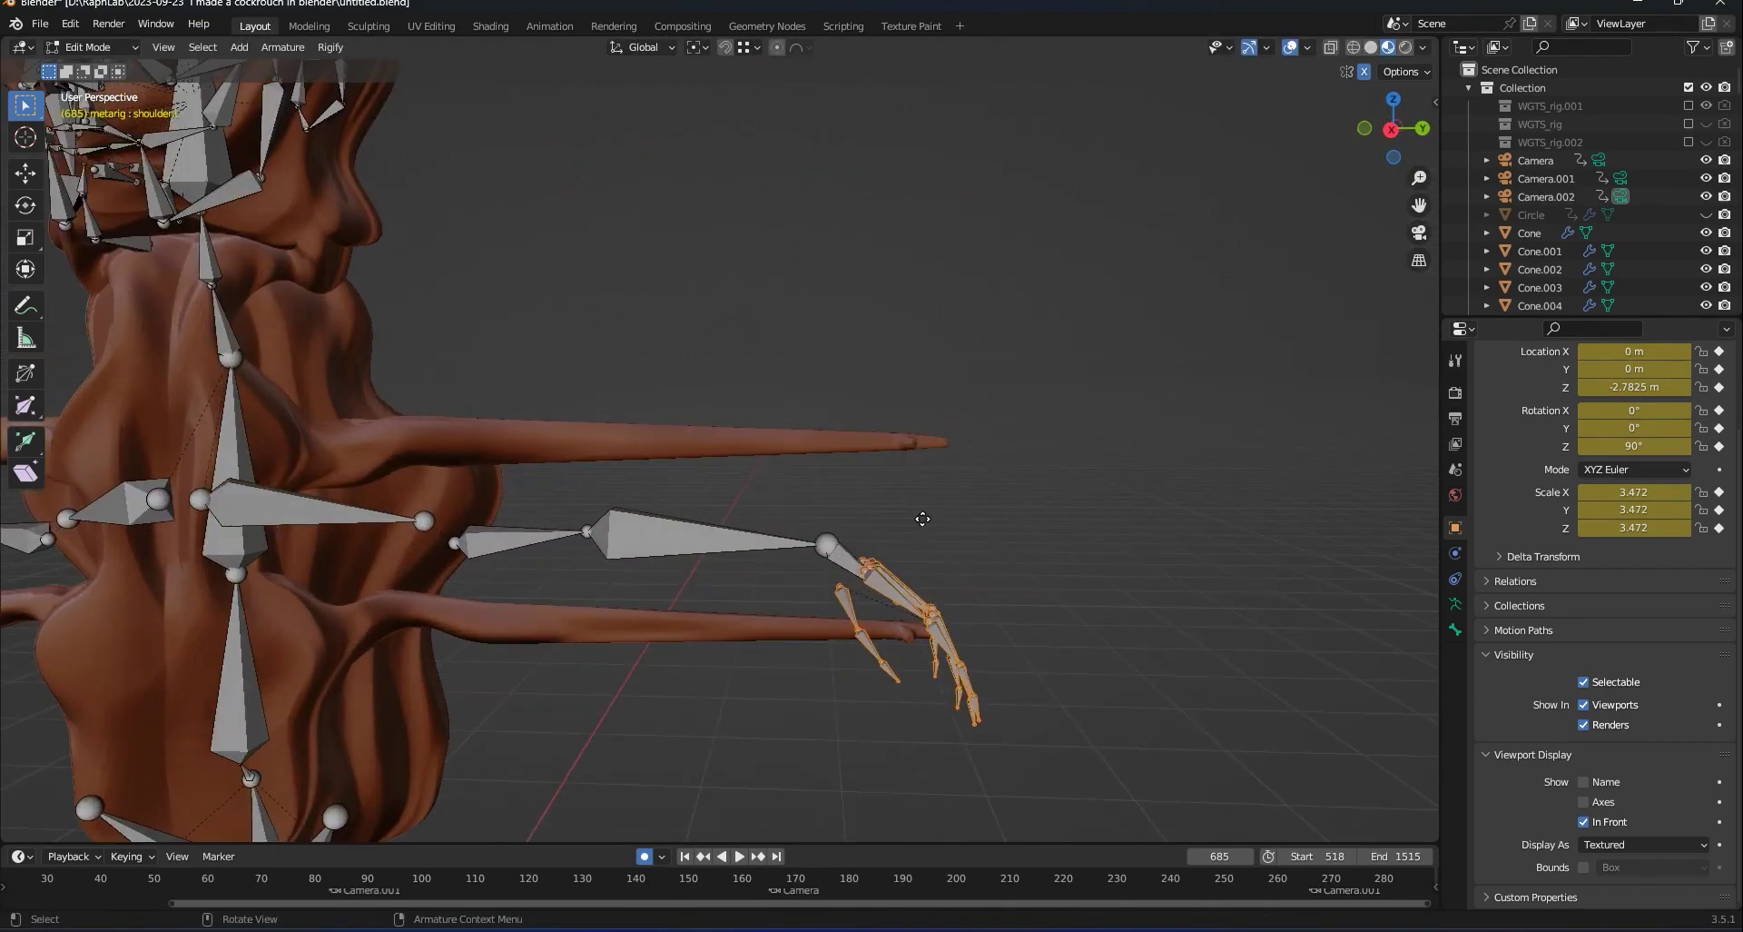
{"action": "key", "text": "g"}
{"action": "key", "text": "z"}
{"action": "left_click", "coordinate": [924, 511]}
Raise the thumb bones along Z in the right orthographic view to fit the lifted palm.
{"action": "middle_click_drag", "start_coordinate": [994, 368], "coordinate": [1001, 442], "text": "alt"}
{"action": "scroll", "coordinate": [1002, 442], "scroll_direction": "up", "scroll_amount": 3}
{"action": "left_click", "coordinate": [776, 589]}
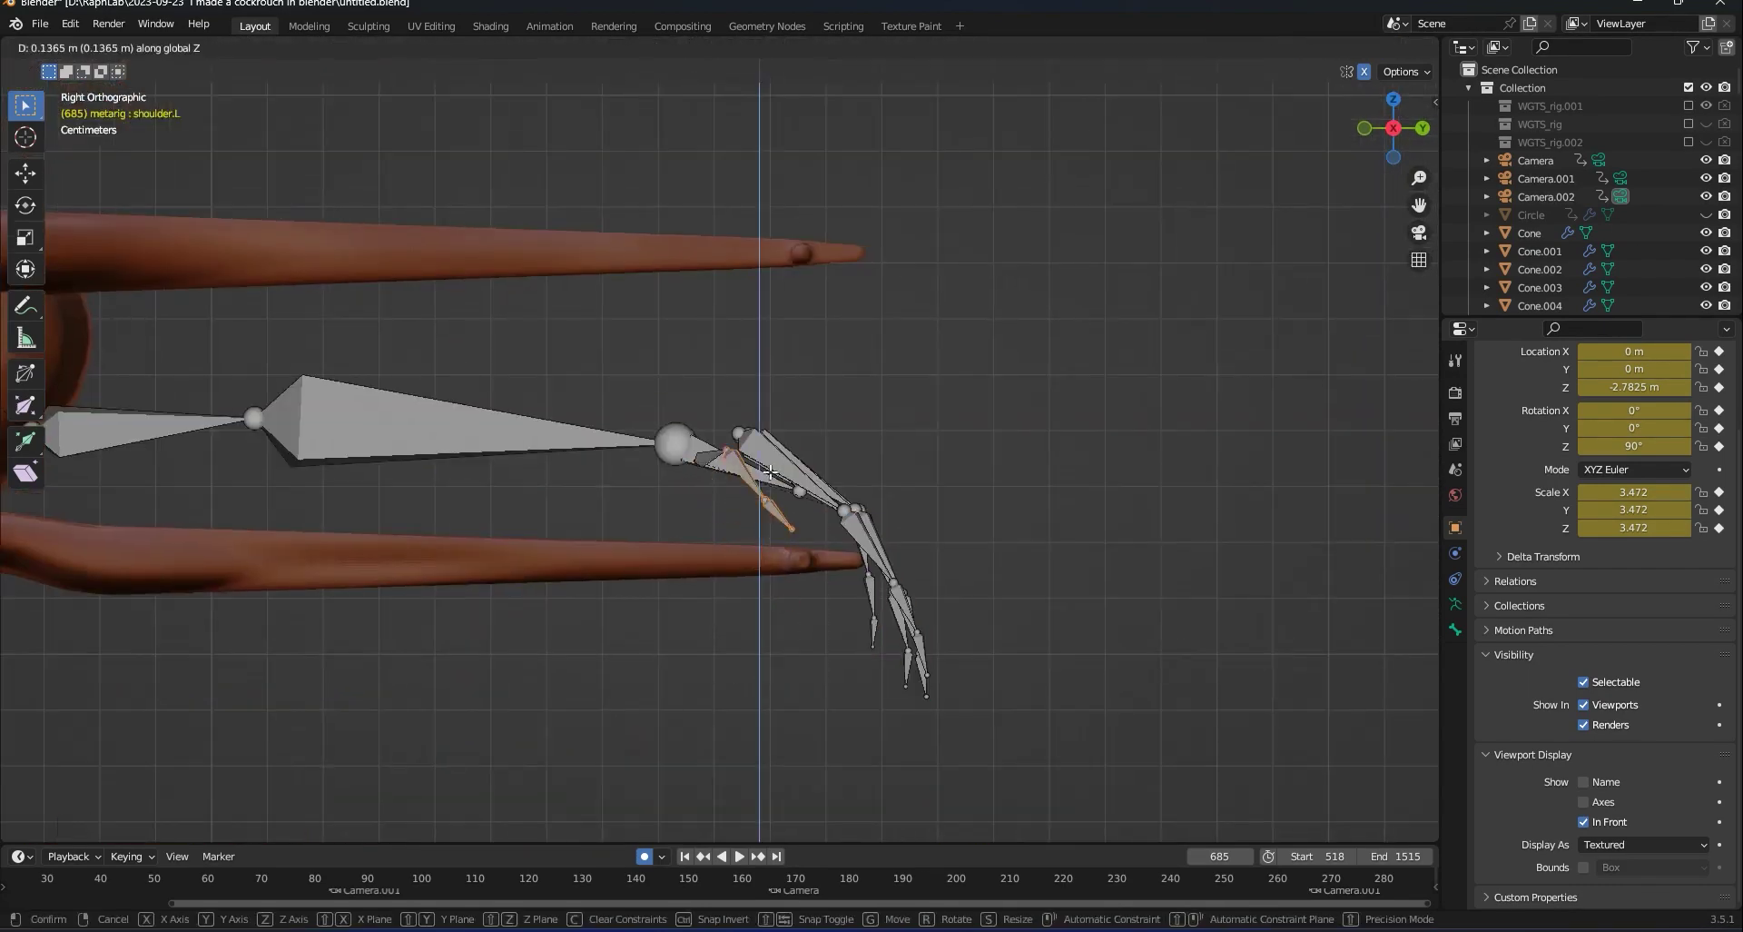
{"action": "left_click", "coordinate": [835, 514]}
Raise the outer finger bones of the hand along Z in two moves, working in the right orthographic view.
{"action": "left_click_drag", "start_coordinate": [997, 721], "coordinate": [865, 513]}
{"action": "middle_click_drag", "start_coordinate": [865, 513], "coordinate": [745, 581]}
{"action": "left_click", "coordinate": [953, 635], "text": "shift"}
{"action": "key", "text": "KP_3"}
{"action": "key", "text": "g"}
{"action": "key", "text": "z"}
{"action": "left_click", "coordinate": [932, 568]}
{"action": "key", "text": "g"}
{"action": "key", "text": "z"}
{"action": "left_click", "coordinate": [933, 544]}
Raise the next finger joint and the fingertip bone of the first finger along Z to straighten that finger.
{"action": "left_click", "coordinate": [772, 578], "text": "shift"}
{"action": "key", "text": "KP_3"}
{"action": "key", "text": "g"}
{"action": "key", "text": "z"}
{"action": "left_click", "coordinate": [954, 422]}
{"action": "middle_click_drag", "start_coordinate": [954, 422], "coordinate": [638, 257]}
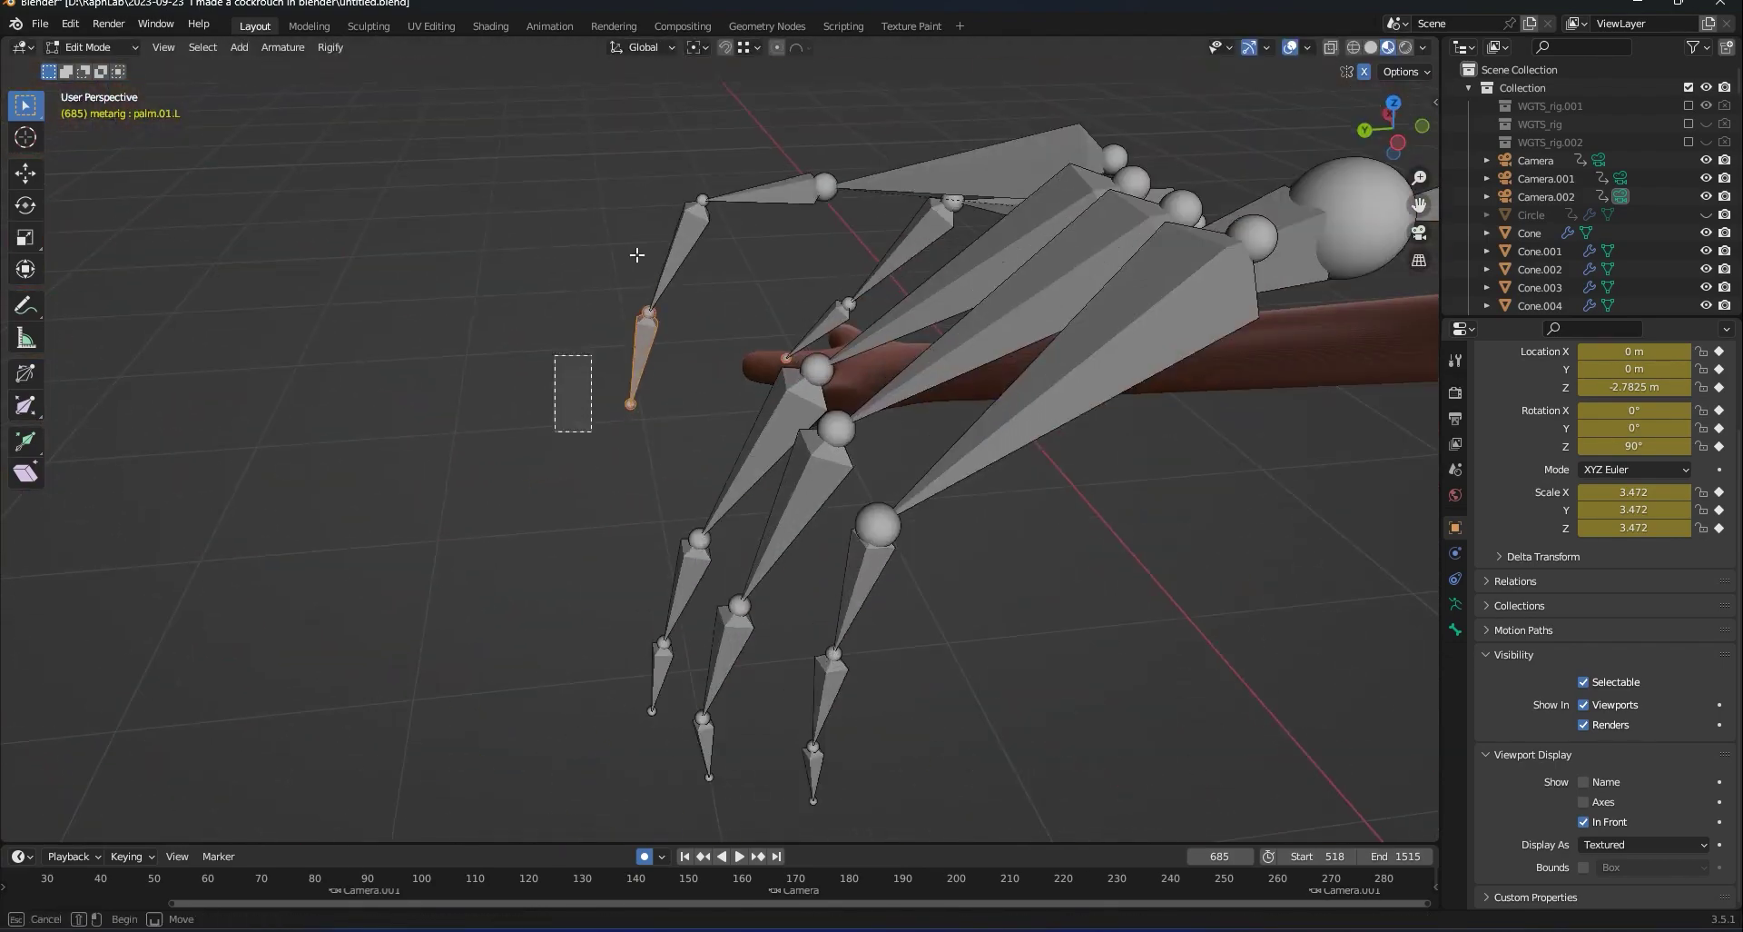
{"action": "left_click_drag", "start_coordinate": [565, 307], "coordinate": [563, 291]}
{"action": "key", "text": "g"}
{"action": "key", "text": "z"}
{"action": "left_click", "coordinate": [567, 204]}
Raise the selected joint of the middle finger along Z.
{"action": "scroll", "coordinate": [509, 254], "scroll_direction": "down", "scroll_amount": 6}
{"action": "middle_click_drag", "start_coordinate": [472, 236], "coordinate": [817, 481]}
{"action": "left_click", "coordinate": [740, 417]}
{"action": "middle_click_drag", "start_coordinate": [740, 418], "coordinate": [417, 381]}
{"action": "left_click", "coordinate": [579, 477]}
{"action": "left_click", "coordinate": [602, 384]}
{"action": "left_click", "coordinate": [511, 450]}
{"action": "key", "text": "g"}
{"action": "key", "text": "z"}
{"action": "left_click", "coordinate": [509, 413]}
Reposition the base joint of the middle finger along X and then along Z to follow the lifted palm.
{"action": "scroll", "coordinate": [400, 420], "scroll_direction": "up", "scroll_amount": 4}
{"action": "key", "text": "g"}
{"action": "key", "text": "z"}
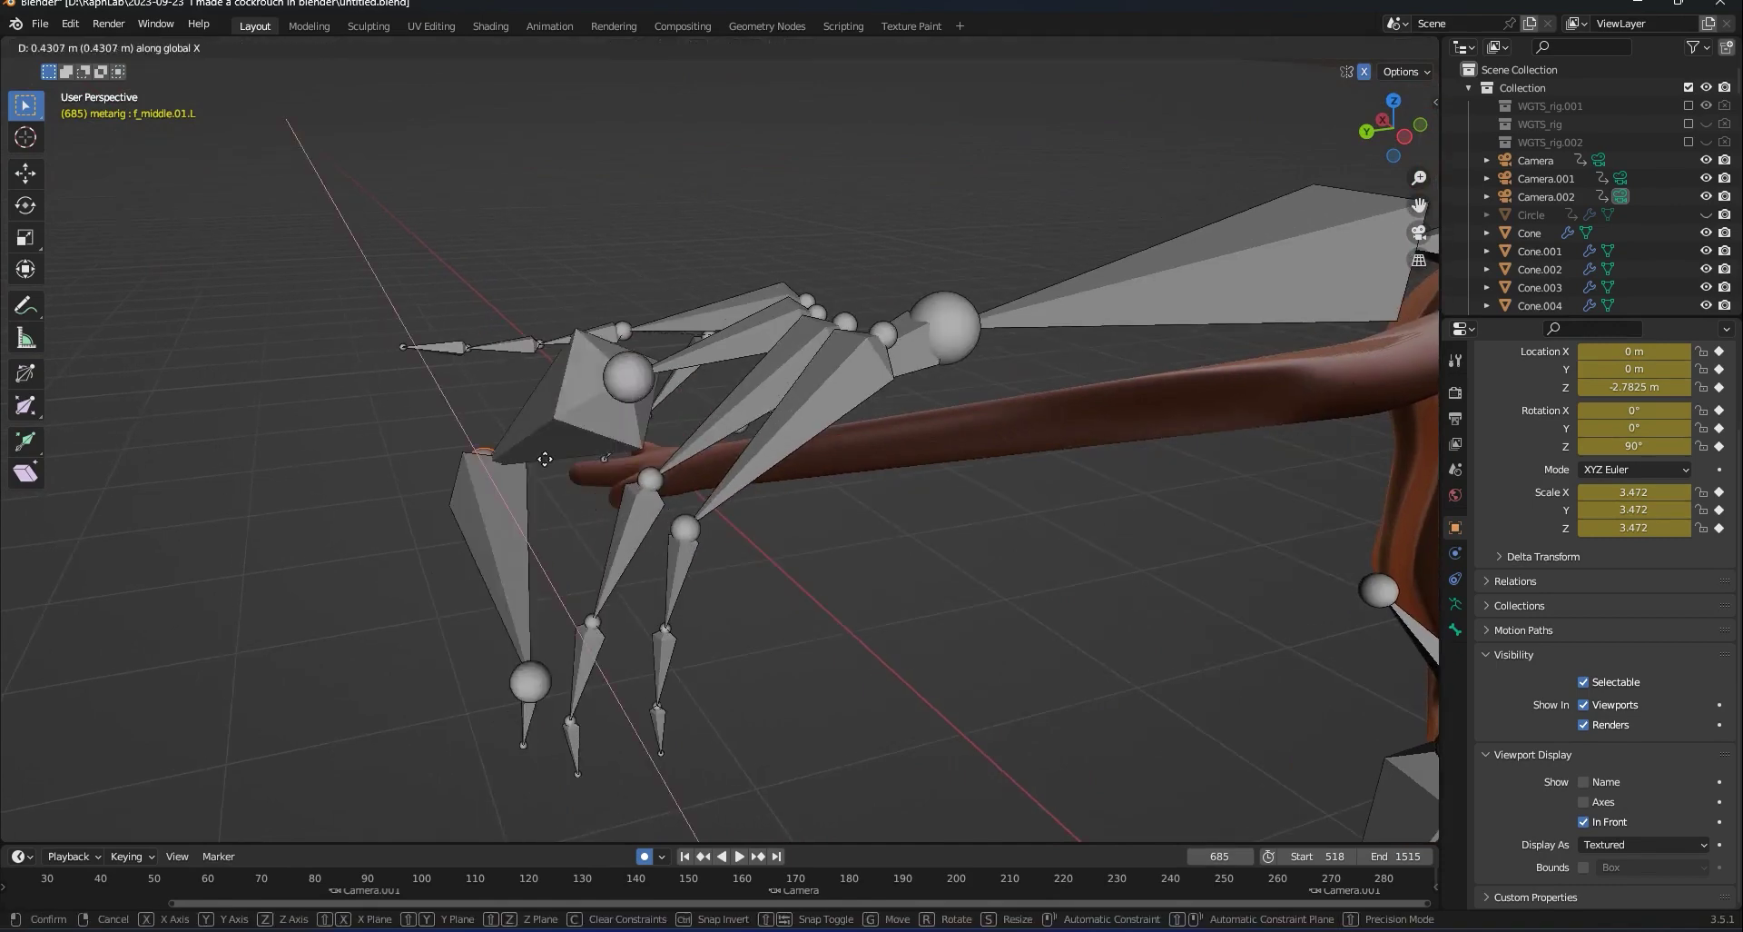
{"action": "left_click", "coordinate": [545, 395]}
{"action": "key", "text": "g"}
{"action": "key", "text": "z"}
Raise the lower joints of the finger along Z in two successive moves.
{"action": "left_click_drag", "start_coordinate": [459, 827], "coordinate": [559, 725]}
{"action": "key", "text": "g"}
{"action": "key", "text": "z"}
{"action": "left_click", "coordinate": [444, 433]}
{"action": "key", "text": "g"}
{"action": "key", "text": "z"}
{"action": "left_click", "coordinate": [447, 429]}
Reposition the selected finger joint freely, and raise the neighbouring joint along Z.
{"action": "middle_click_drag", "start_coordinate": [447, 429], "coordinate": [655, 582]}
{"action": "key", "text": "g"}
{"action": "middle_click_drag", "start_coordinate": [681, 481], "coordinate": [472, 341]}
{"action": "left_click", "coordinate": [743, 526]}
{"action": "middle_click_drag", "start_coordinate": [744, 526], "coordinate": [753, 568]}
{"action": "left_click_drag", "start_coordinate": [740, 460], "coordinate": [764, 496]}
{"action": "middle_click_drag", "start_coordinate": [763, 496], "coordinate": [758, 458]}
{"action": "key", "text": "g"}
{"action": "key", "text": "z"}
{"action": "left_click", "coordinate": [744, 363]}
Adjust the remaining hanging fingertip bones in two free moves to line them up with the hand mesh.
{"action": "left_click_drag", "start_coordinate": [646, 723], "coordinate": [704, 613]}
{"action": "key", "text": "g"}
{"action": "left_click", "coordinate": [631, 451]}
{"action": "scroll", "coordinate": [612, 363], "scroll_direction": "up", "scroll_amount": 3}
{"action": "middle_click_drag", "start_coordinate": [667, 624], "coordinate": [765, 623]}
{"action": "key", "text": "g"}
{"action": "left_click", "coordinate": [591, 499]}
Scale the selected group of hand bones and move it along Y to match the modelled hand.
{"action": "scroll", "coordinate": [690, 544], "scroll_direction": "down", "scroll_amount": 4}
{"action": "middle_click_drag", "start_coordinate": [690, 545], "coordinate": [898, 472]}
{"action": "left_click_drag", "start_coordinate": [767, 554], "coordinate": [936, 332]}
{"action": "key", "text": "s"}
{"action": "left_click", "coordinate": [880, 370]}
{"action": "key", "text": "g"}
{"action": "key", "text": "y"}
{"action": "left_click", "coordinate": [877, 343]}
Reposition a finger joint in the top view, try moving another joint, and undo that second move.
{"action": "key", "text": "KP_7"}
{"action": "scroll", "coordinate": [883, 382], "scroll_direction": "down", "scroll_amount": 7}
{"action": "middle_click_drag", "start_coordinate": [888, 424], "coordinate": [938, 214], "text": "shift"}
{"action": "scroll", "coordinate": [778, 425], "scroll_direction": "up", "scroll_amount": 3}
{"action": "left_click", "coordinate": [717, 396]}
{"action": "key", "text": "g"}
{"action": "left_click", "coordinate": [760, 388]}
{"action": "left_click_drag", "start_coordinate": [722, 473], "coordinate": [756, 519]}
{"action": "key", "text": "g"}
{"action": "left_click", "coordinate": [777, 518]}
{"action": "key", "text": "ctrl+z"}
Move the toe bone along Y and then along X to fit it inside the foot mesh.
{"action": "middle_click_drag", "start_coordinate": [798, 203], "coordinate": [817, 509]}
{"action": "scroll", "coordinate": [965, 614], "scroll_direction": "up", "scroll_amount": 5}
{"action": "scroll", "coordinate": [1131, 593], "scroll_direction": "up", "scroll_amount": 2}
{"action": "left_click_drag", "start_coordinate": [1040, 688], "coordinate": [799, 576]}
{"action": "key", "text": "g"}
{"action": "key", "text": "y"}
{"action": "left_click", "coordinate": [712, 504]}
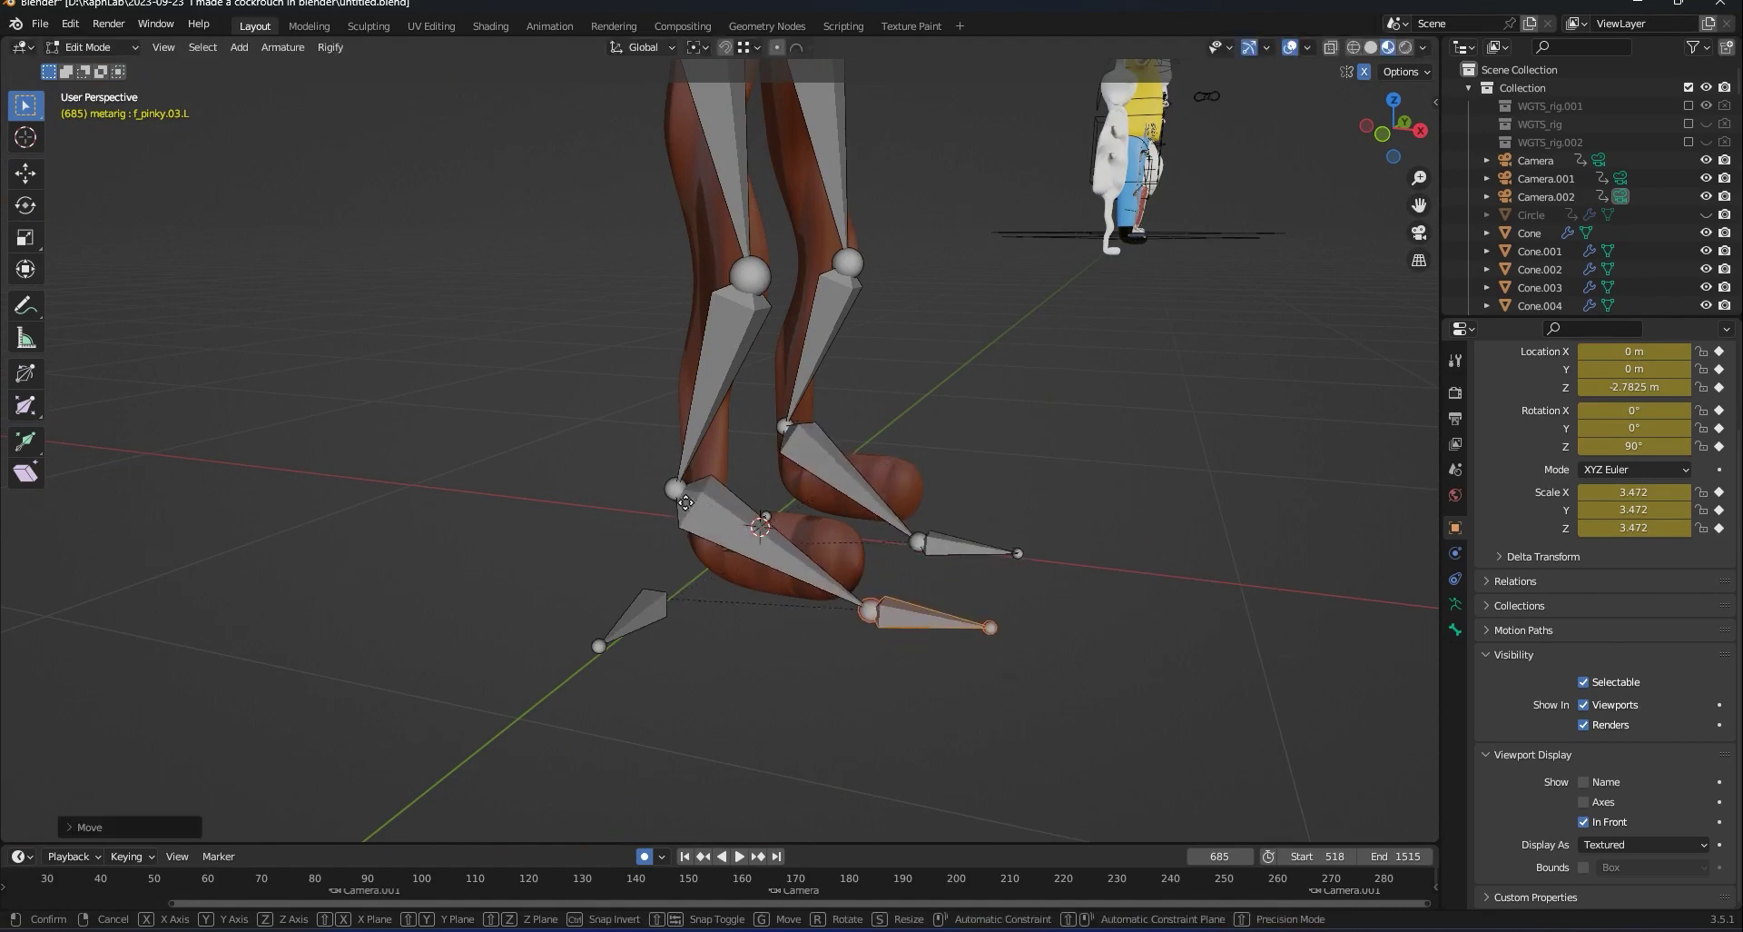
{"action": "key", "text": "g"}
{"action": "key", "text": "x"}
{"action": "left_click", "coordinate": [636, 503]}
Move the heel bones along X to bring them to the back of the feet.
{"action": "middle_click_drag", "start_coordinate": [926, 508], "coordinate": [728, 633]}
{"action": "left_click_drag", "start_coordinate": [576, 665], "coordinate": [1098, 599]}
{"action": "middle_click_drag", "start_coordinate": [1089, 553], "coordinate": [912, 624]}
{"action": "key", "text": "g"}
{"action": "key", "text": "x"}
{"action": "left_click", "coordinate": [923, 586]}
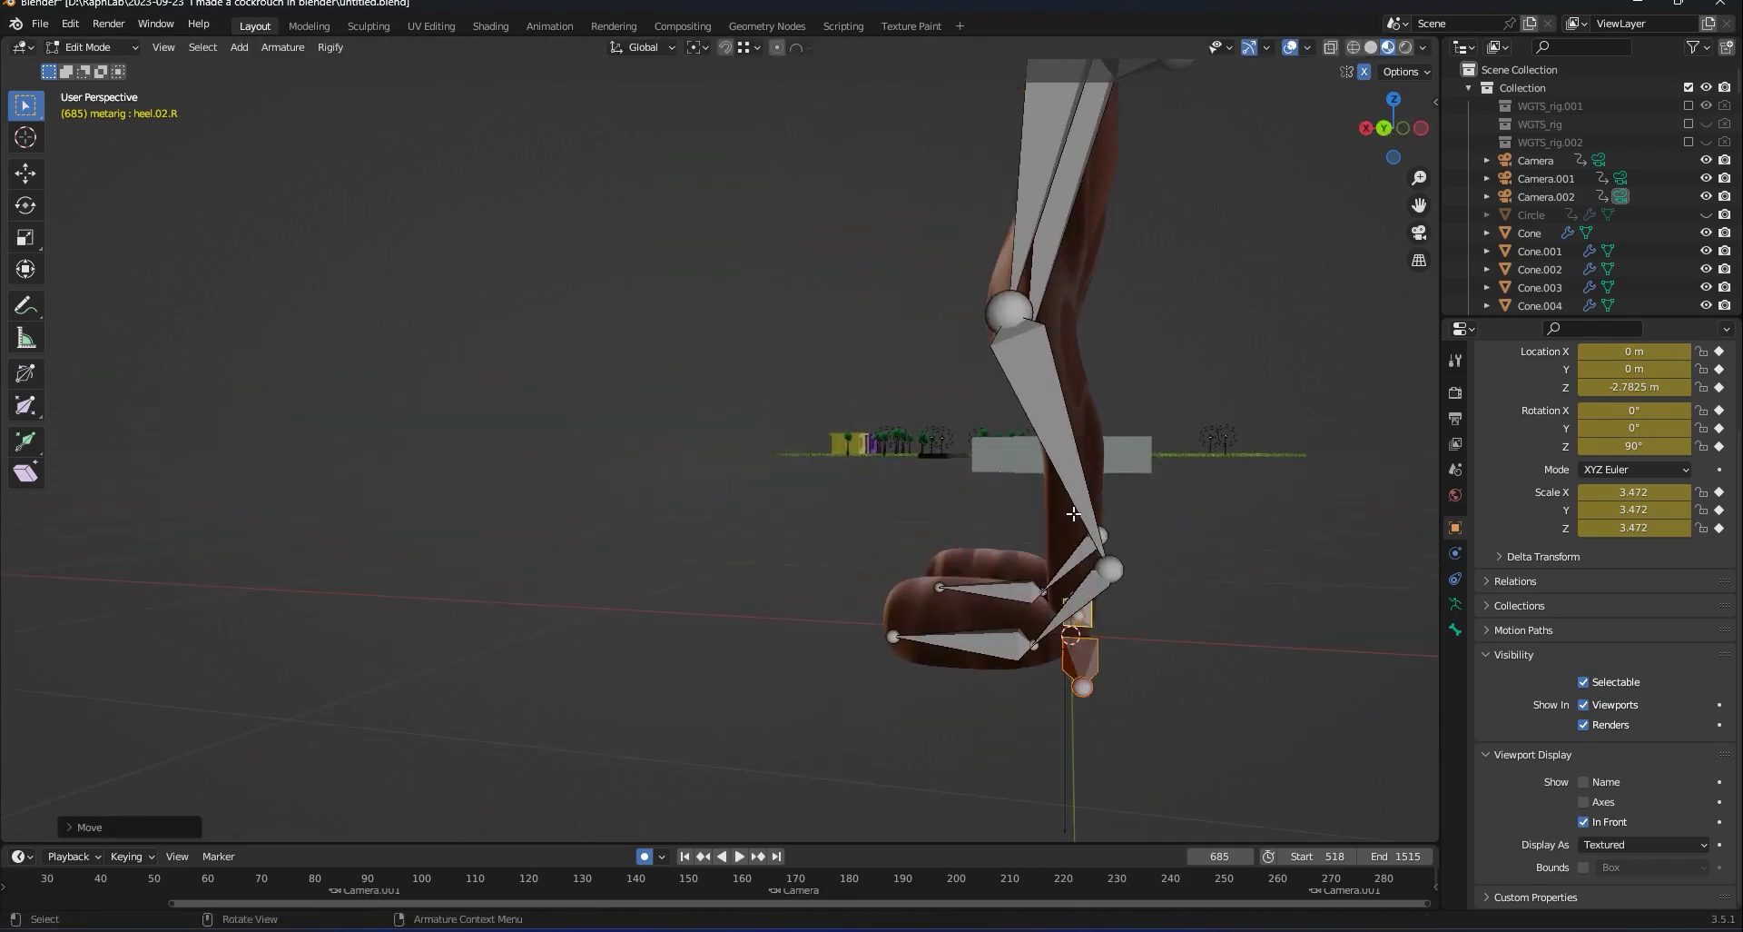
{"action": "scroll", "coordinate": [965, 354], "scroll_direction": "down", "scroll_amount": 11}
{"action": "middle_click_drag", "start_coordinate": [878, 453], "coordinate": [844, 495]}
{"action": "scroll", "coordinate": [835, 504], "scroll_direction": "up", "scroll_amount": 5}
{"action": "left_click_drag", "start_coordinate": [814, 510], "coordinate": [945, 581]}
{"action": "scroll", "coordinate": [872, 535], "scroll_direction": "up", "scroll_amount": 4}
{"action": "middle_click_drag", "start_coordinate": [995, 781], "coordinate": [995, 718]}
{"action": "scroll", "coordinate": [995, 717], "scroll_direction": "down", "scroll_amount": 2}
{"action": "left_click", "coordinate": [919, 677]}
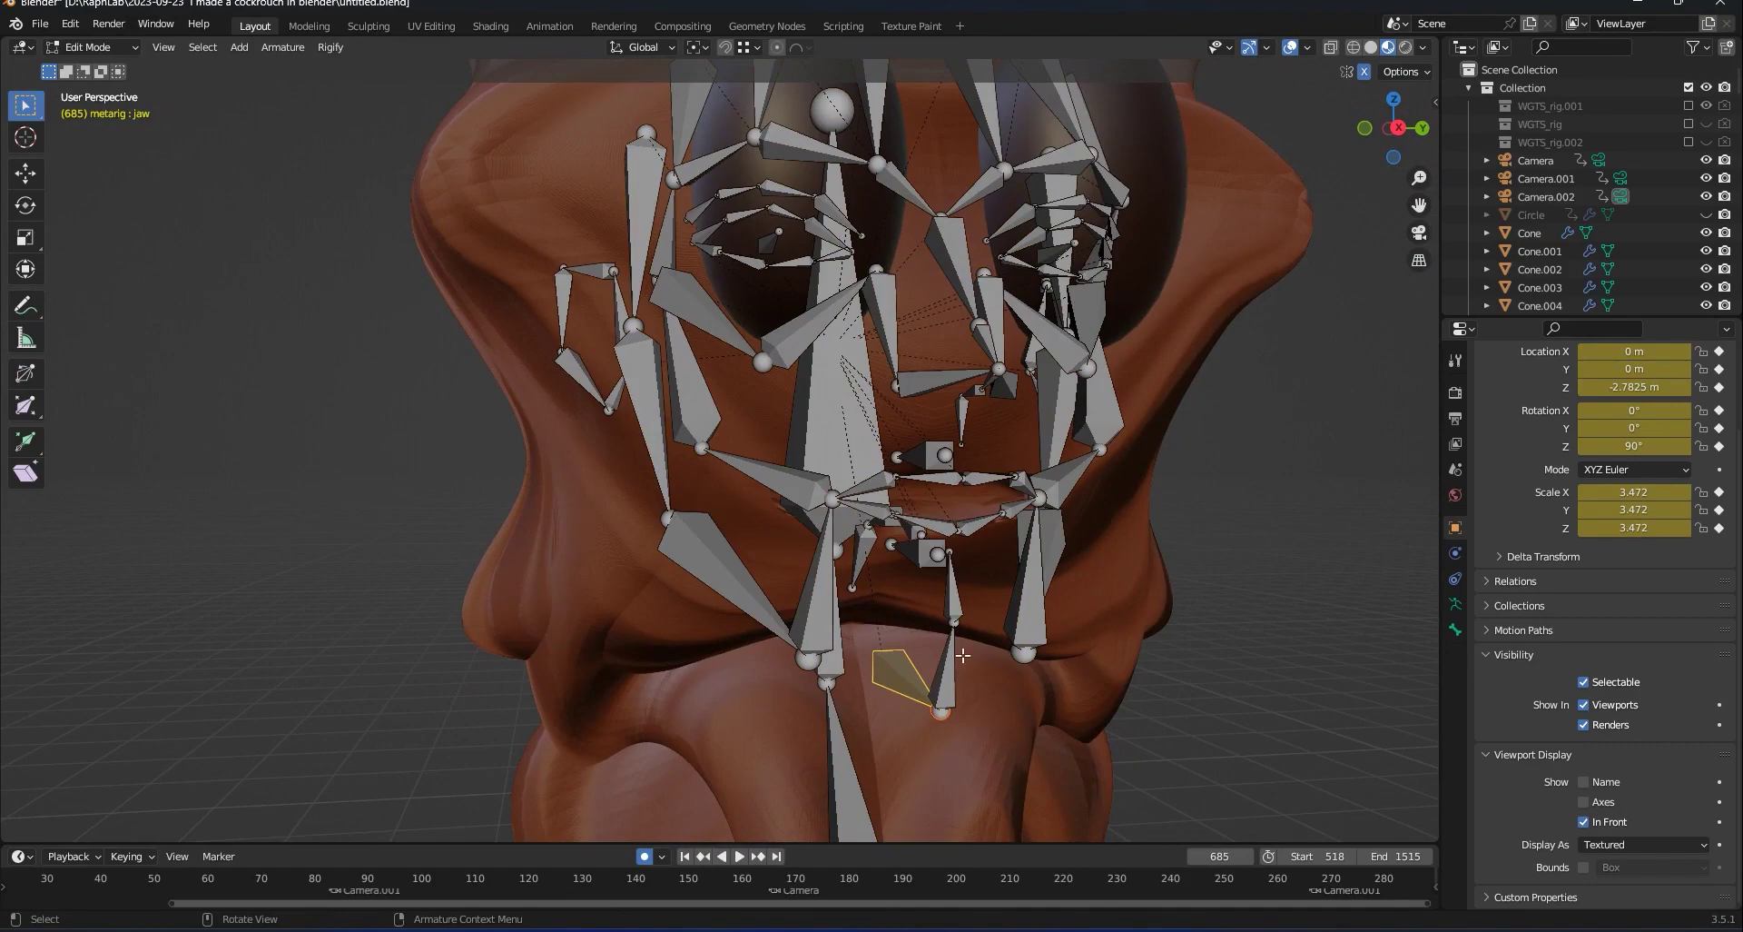
{"action": "middle_click_drag", "start_coordinate": [1199, 643], "coordinate": [1151, 662]}
{"action": "left_click_drag", "start_coordinate": [1189, 703], "coordinate": [994, 600]}
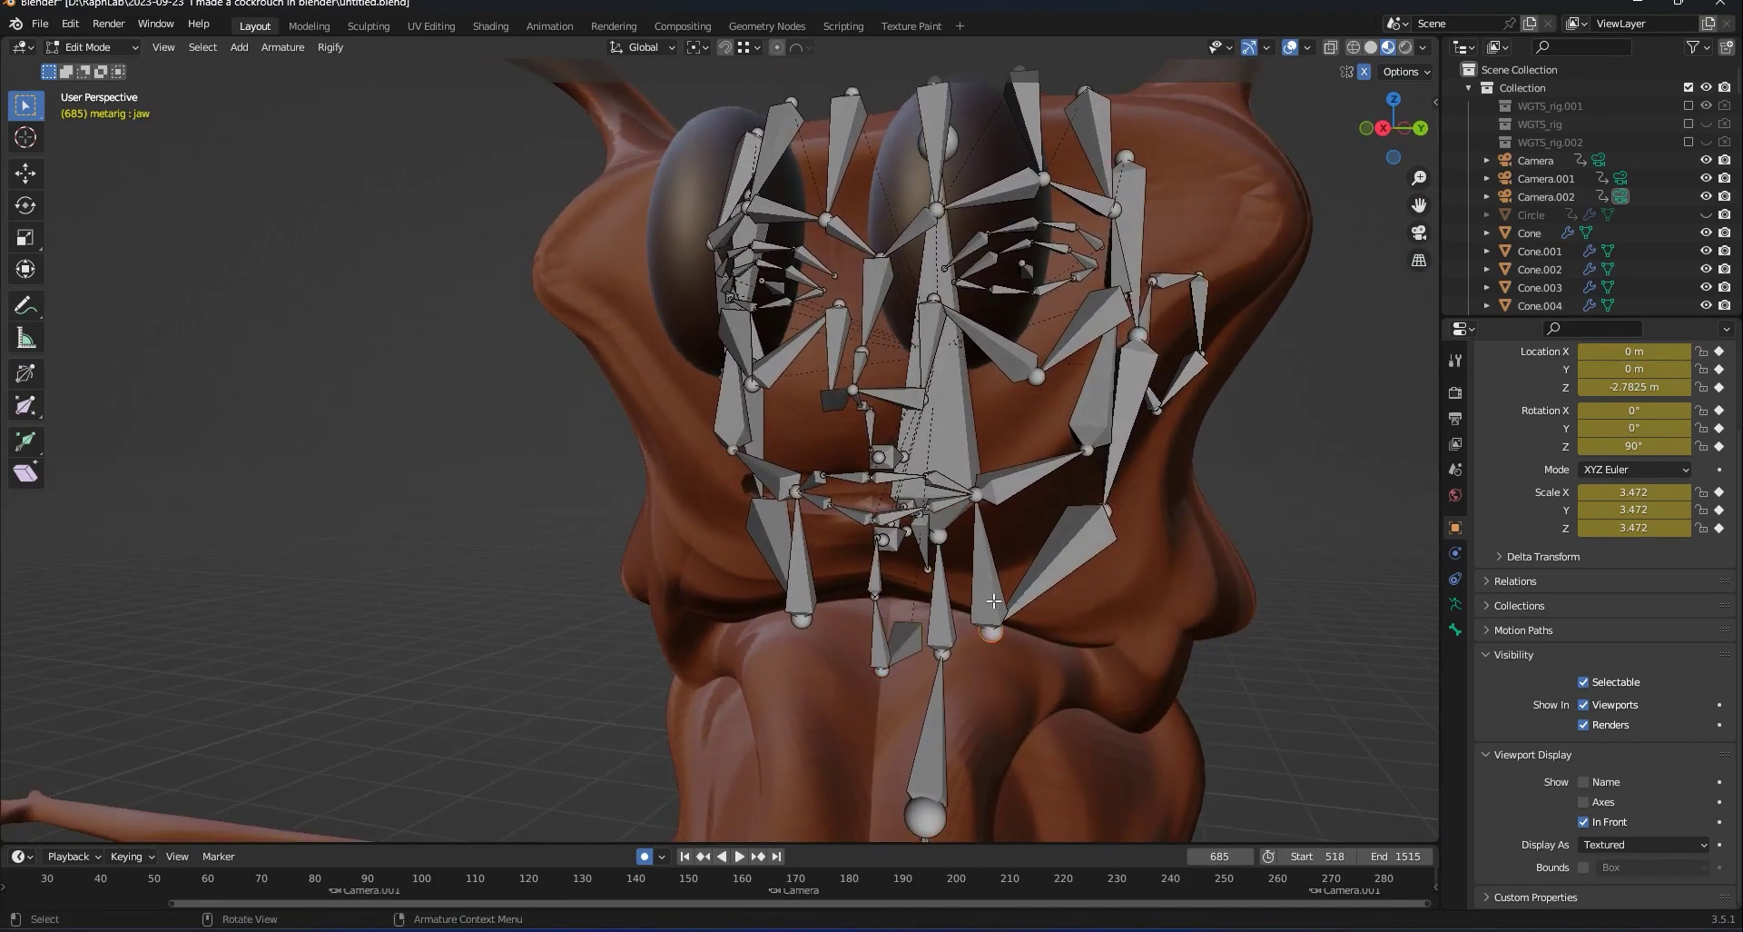
{"action": "key", "text": "g"}
{"action": "key", "text": "z"}
{"action": "right_click", "coordinate": [817, 608]}
Raise the lower joint of the left chin and jaw bones along Z to fit the face.
{"action": "left_click_drag", "start_coordinate": [730, 732], "coordinate": [827, 569]}
{"action": "middle_click_drag", "start_coordinate": [843, 690], "coordinate": [772, 692]}
{"action": "left_click_drag", "start_coordinate": [829, 759], "coordinate": [897, 594]}
{"action": "middle_click_drag", "start_coordinate": [854, 622], "coordinate": [933, 639]}
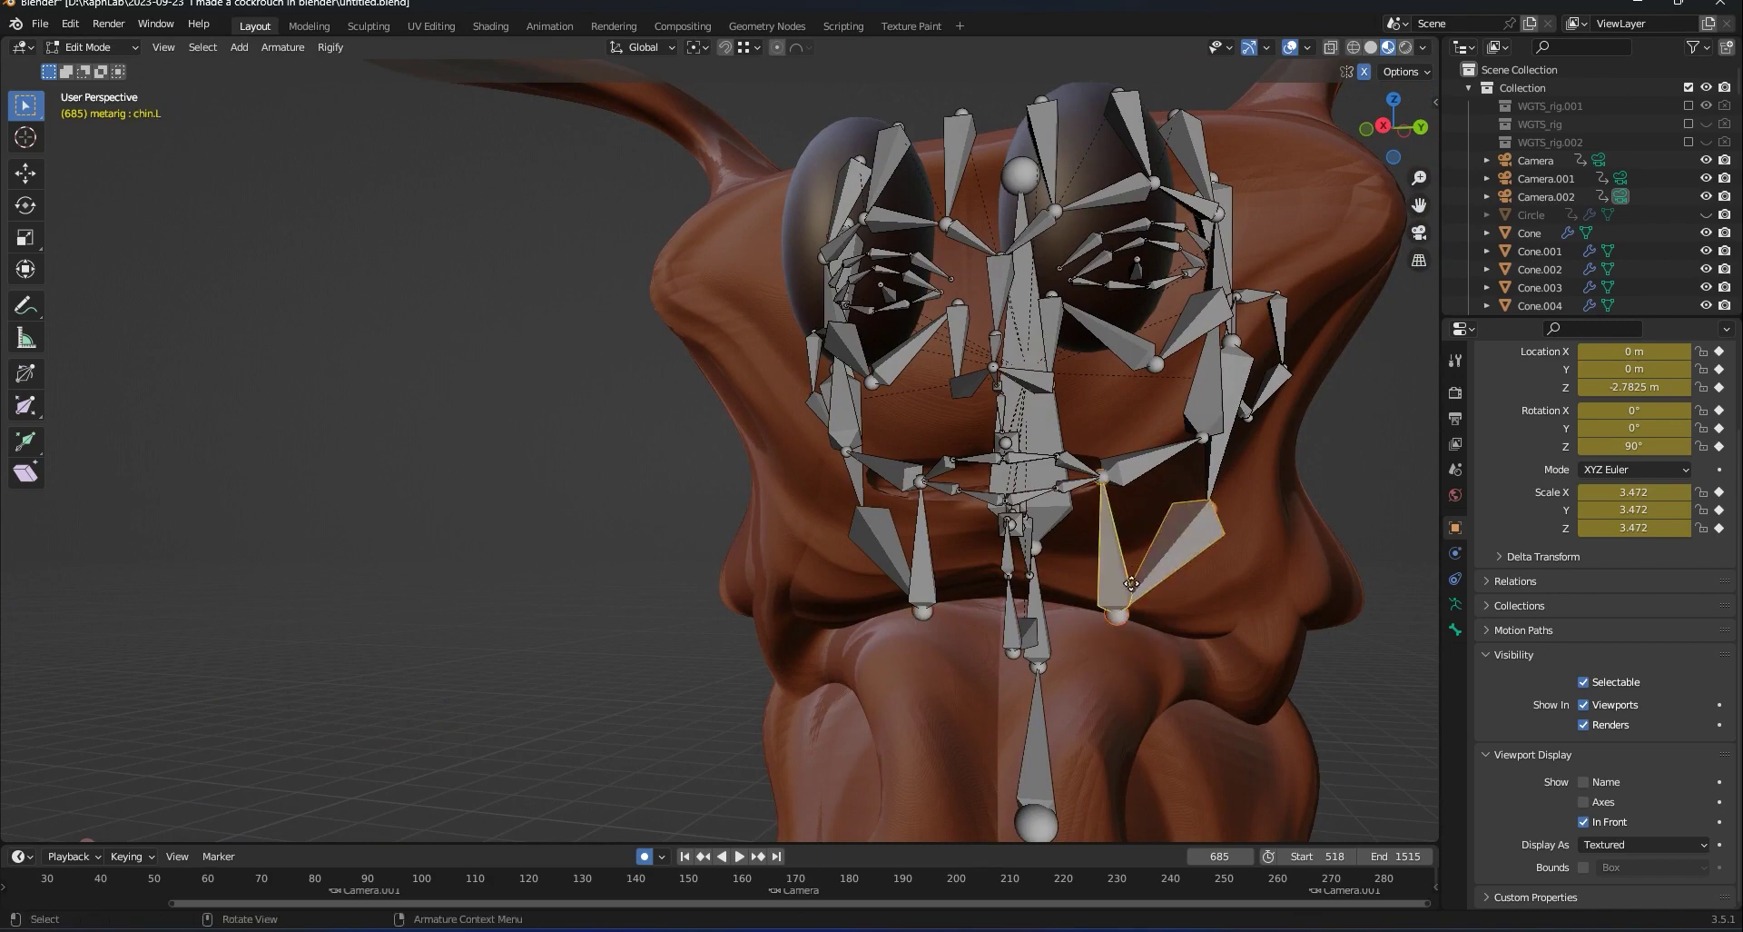
{"action": "key", "text": "g"}
{"action": "key", "text": "z"}
{"action": "left_click", "coordinate": [1127, 553]}
{"action": "middle_click_drag", "start_coordinate": [1084, 607], "coordinate": [1016, 643]}
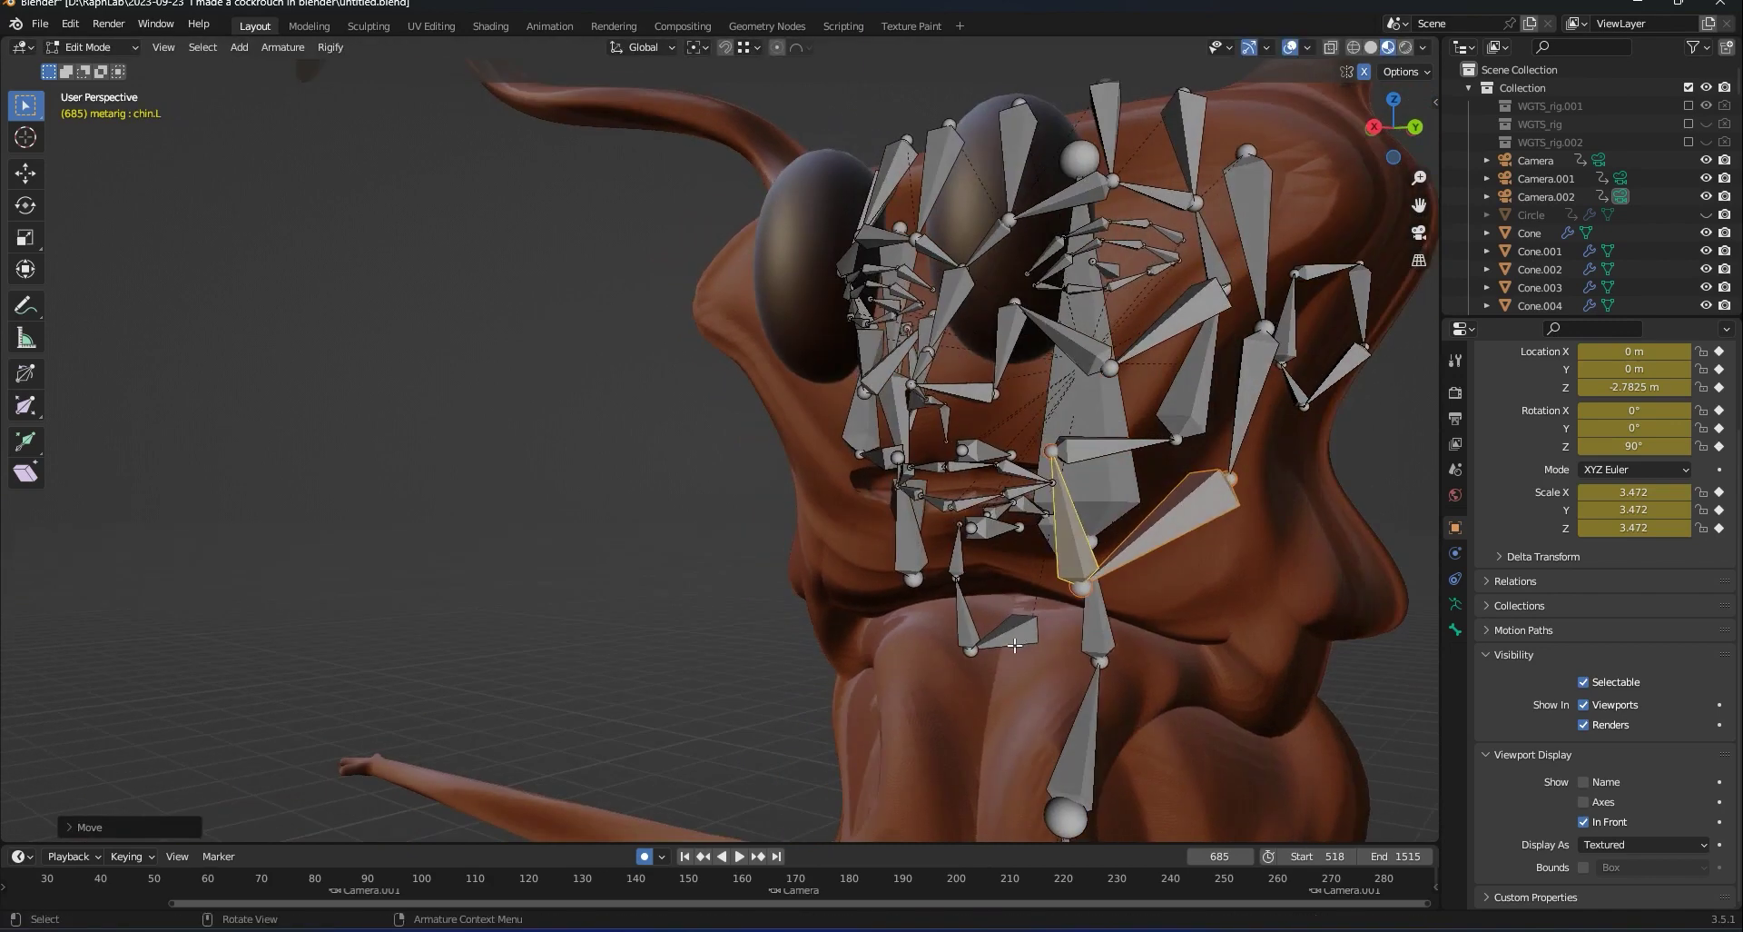
Raise the joint at the tip of the central jaw bone along Z.
{"action": "left_click", "coordinate": [1016, 643]}
{"action": "left_click_drag", "start_coordinate": [931, 693], "coordinate": [995, 605]}
{"action": "key", "text": "g"}
{"action": "key", "text": "z"}
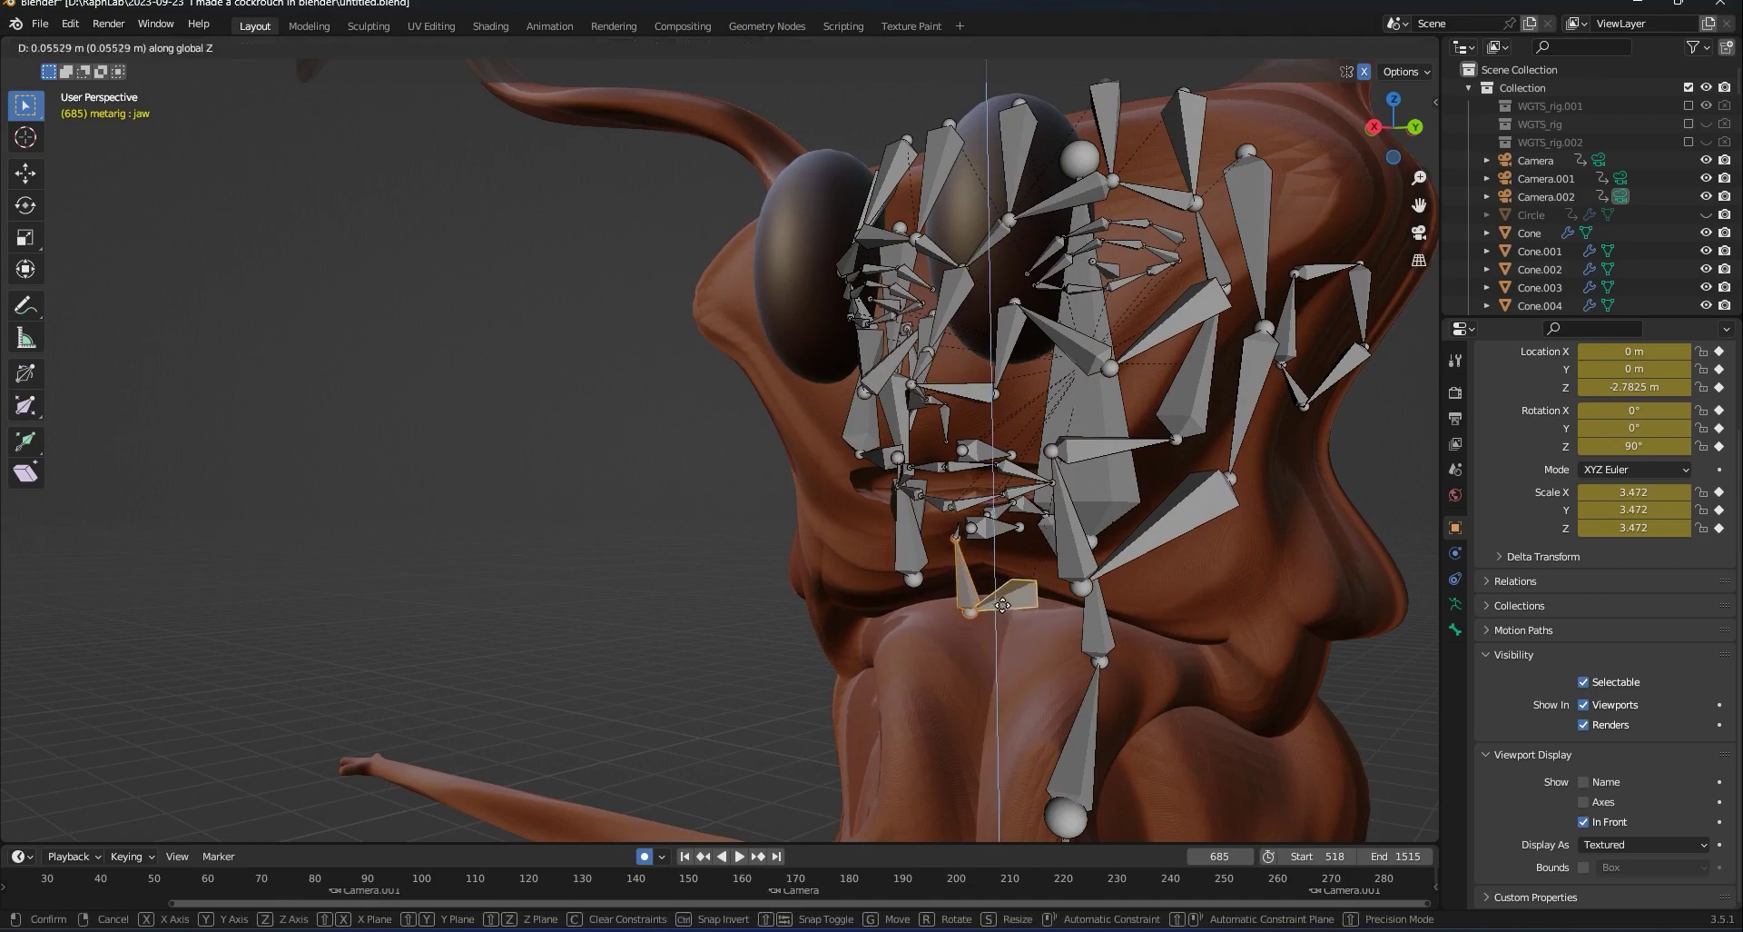
{"action": "left_click", "coordinate": [1002, 591]}
Raise the left shoulder, arm and hand bones along Z to the height of the upper arm mesh.
{"action": "middle_click_drag", "start_coordinate": [1002, 591], "coordinate": [1140, 673]}
{"action": "left_click_drag", "start_coordinate": [1212, 670], "coordinate": [803, 523]}
{"action": "key", "text": "g"}
{"action": "key", "text": "z"}
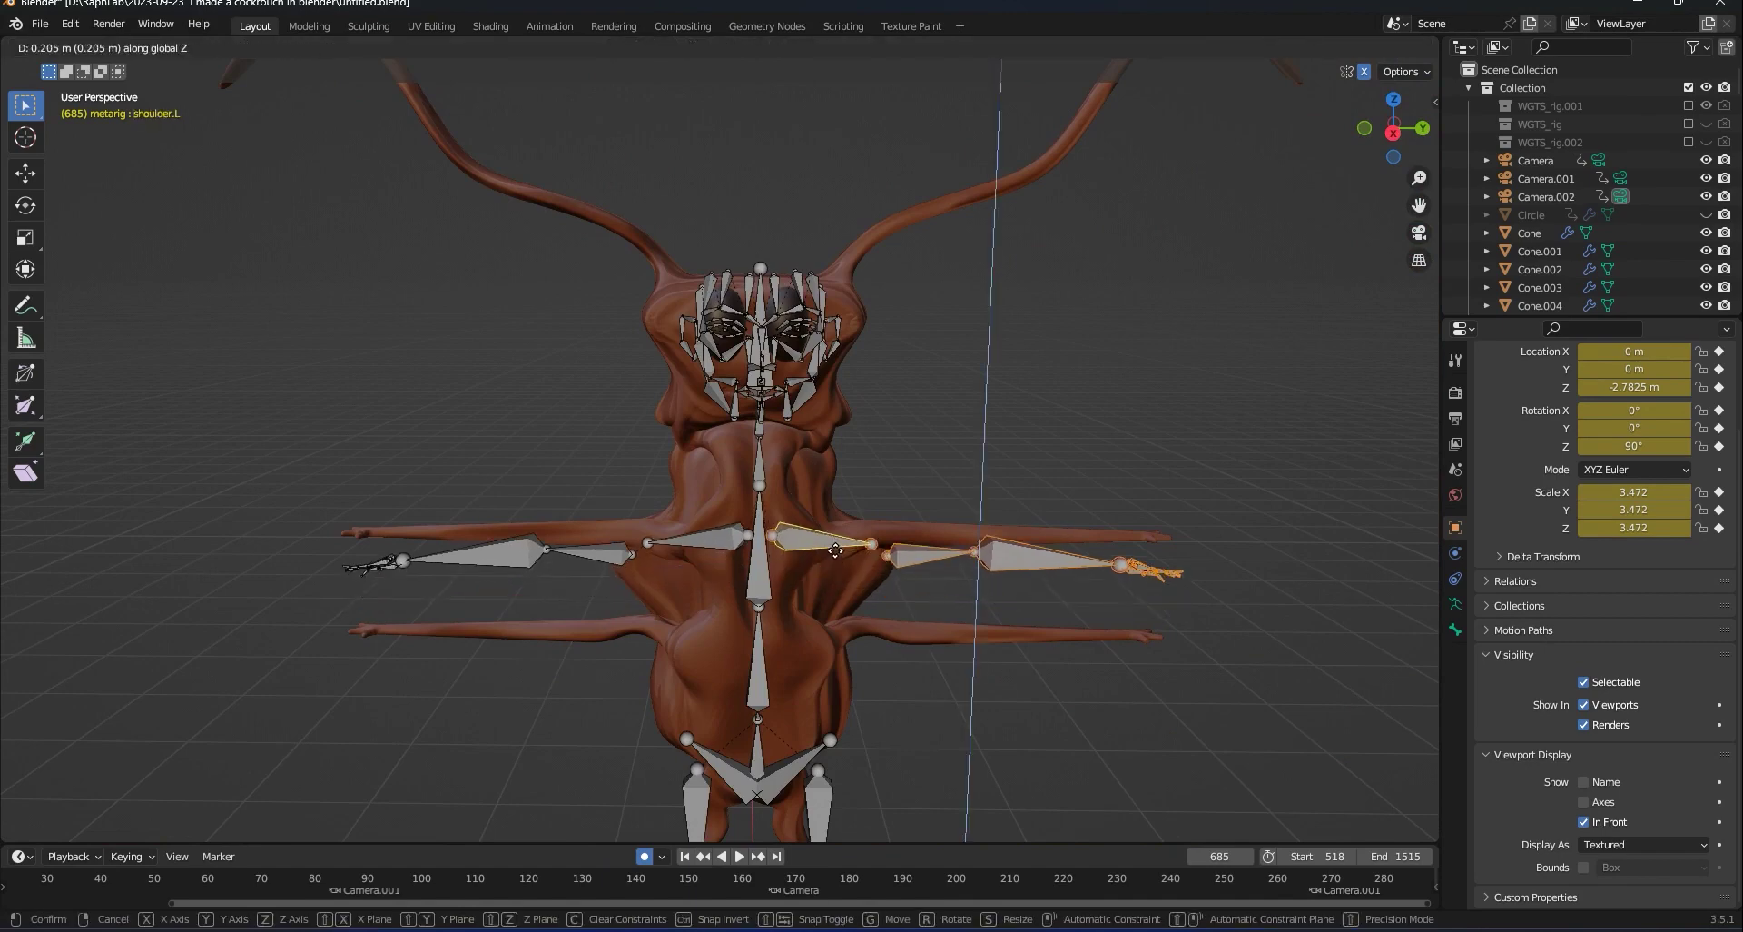
{"action": "left_click", "coordinate": [949, 617]}
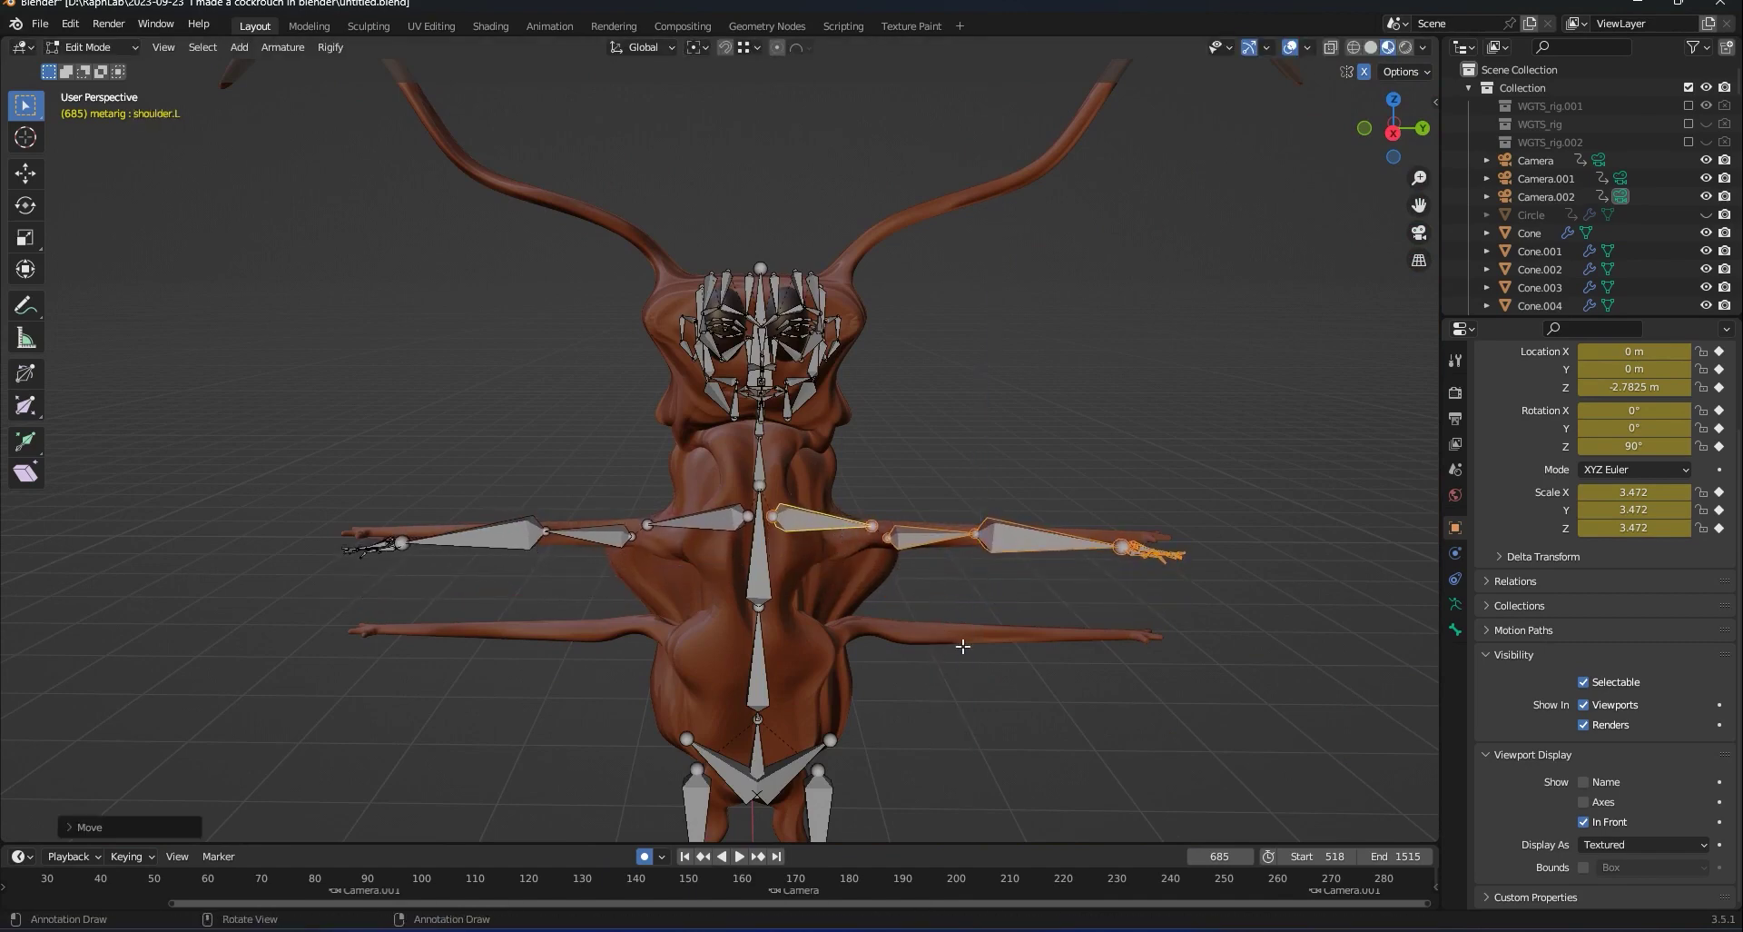
Duplicate the shoulder, arm and hand bones down along Z onto the lower arms.
{"action": "key", "text": "shift+d"}
{"action": "key", "text": "z"}
{"action": "left_click", "coordinate": [973, 736]}
{"action": "middle_click_drag", "start_coordinate": [1005, 702], "coordinate": [924, 588]}
{"action": "left_click", "coordinate": [1036, 691]}
Return to Object Mode and apply all transforms to the metarig.
{"action": "key", "text": "Tab"}
{"action": "left_click", "coordinate": [938, 607]}
{"action": "left_click", "coordinate": [918, 546]}
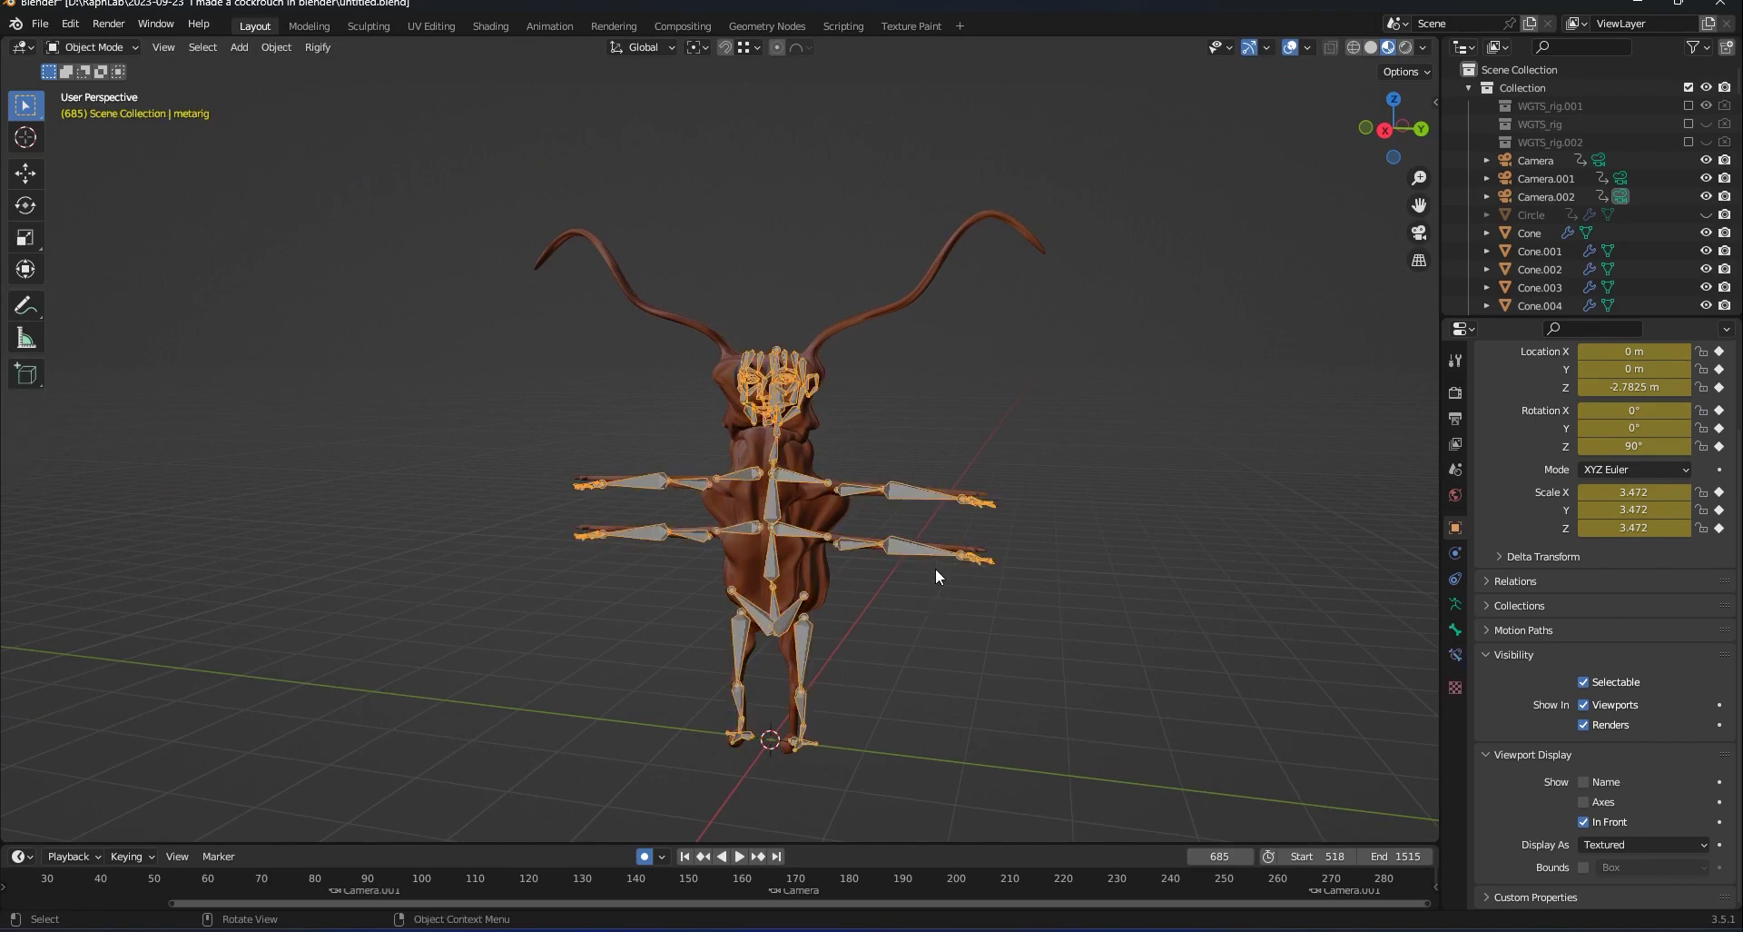
{"action": "key", "text": "ctrl+a"}
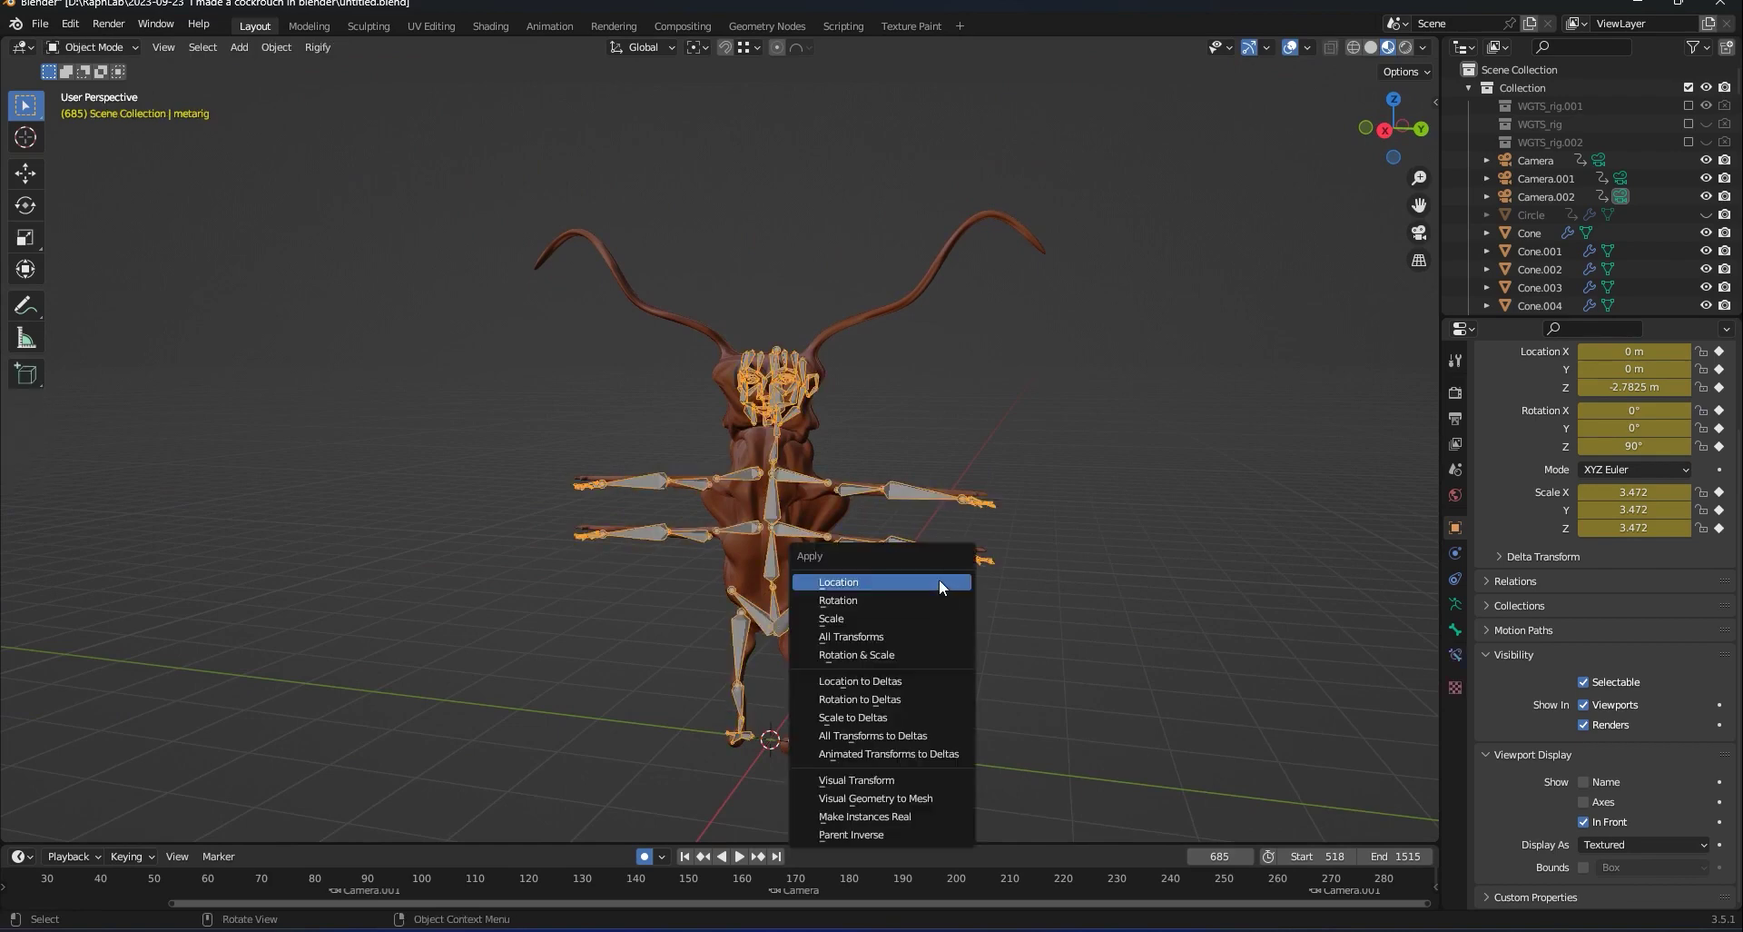
{"action": "left_click", "coordinate": [906, 625]}
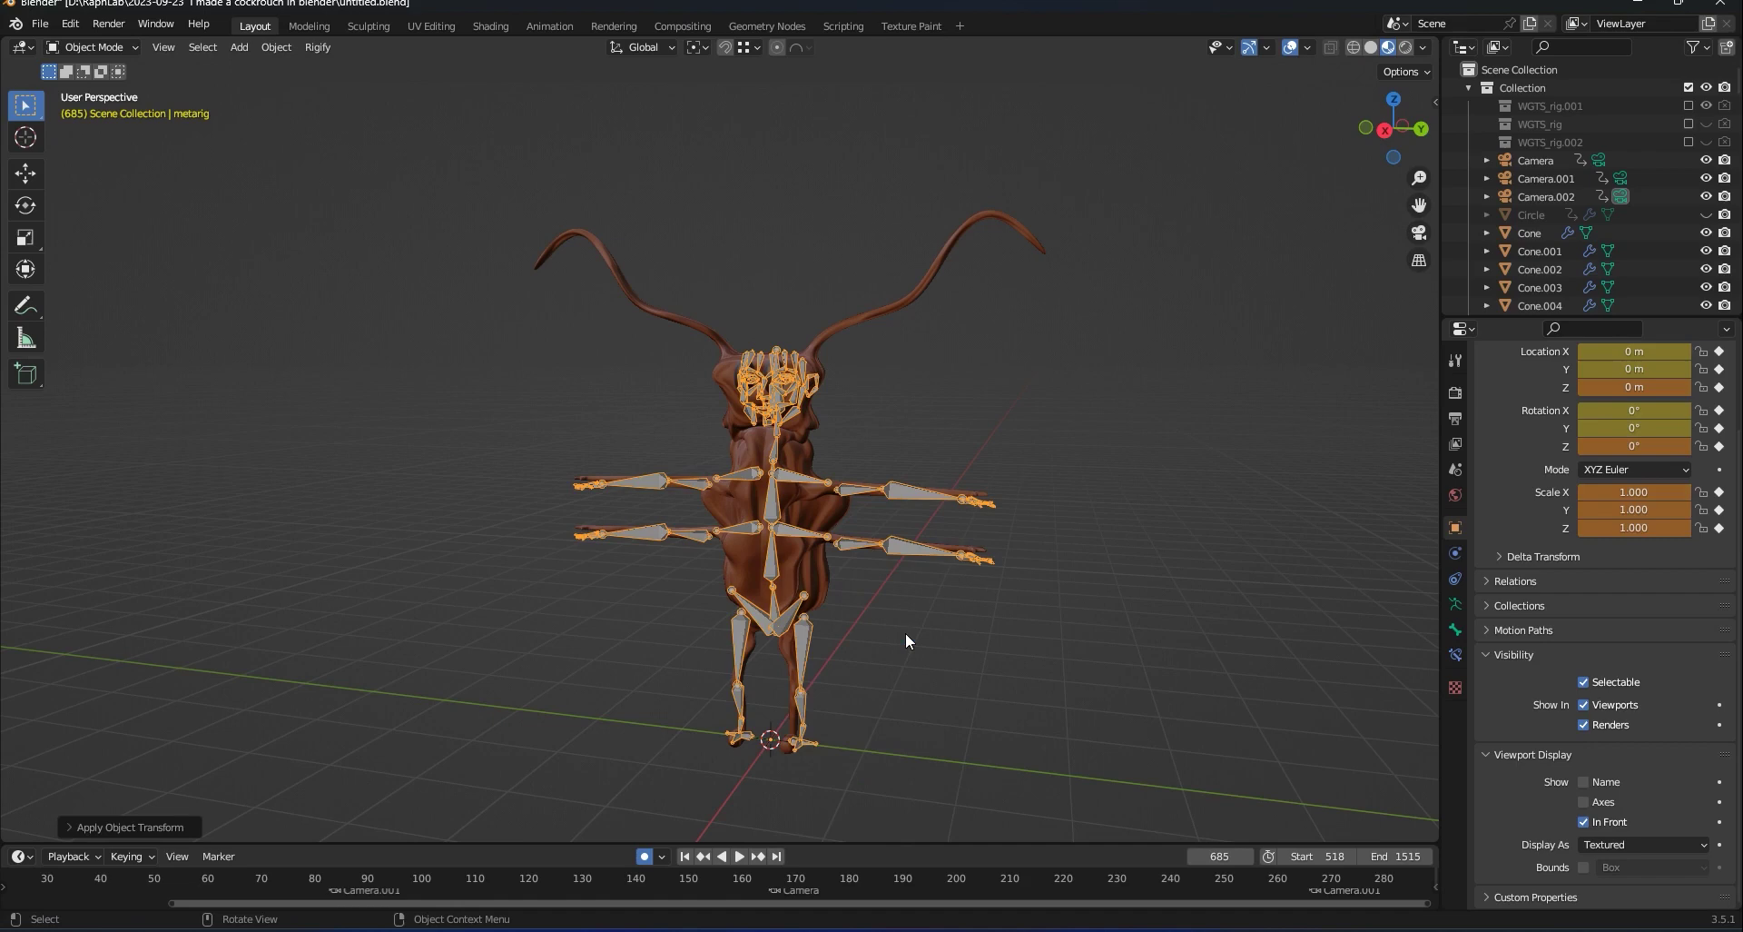
Generate the Rigify rig from the metarig and delete the original metarig.
{"action": "left_click", "coordinate": [1455, 604]}
{"action": "left_click", "coordinate": [1577, 761]}
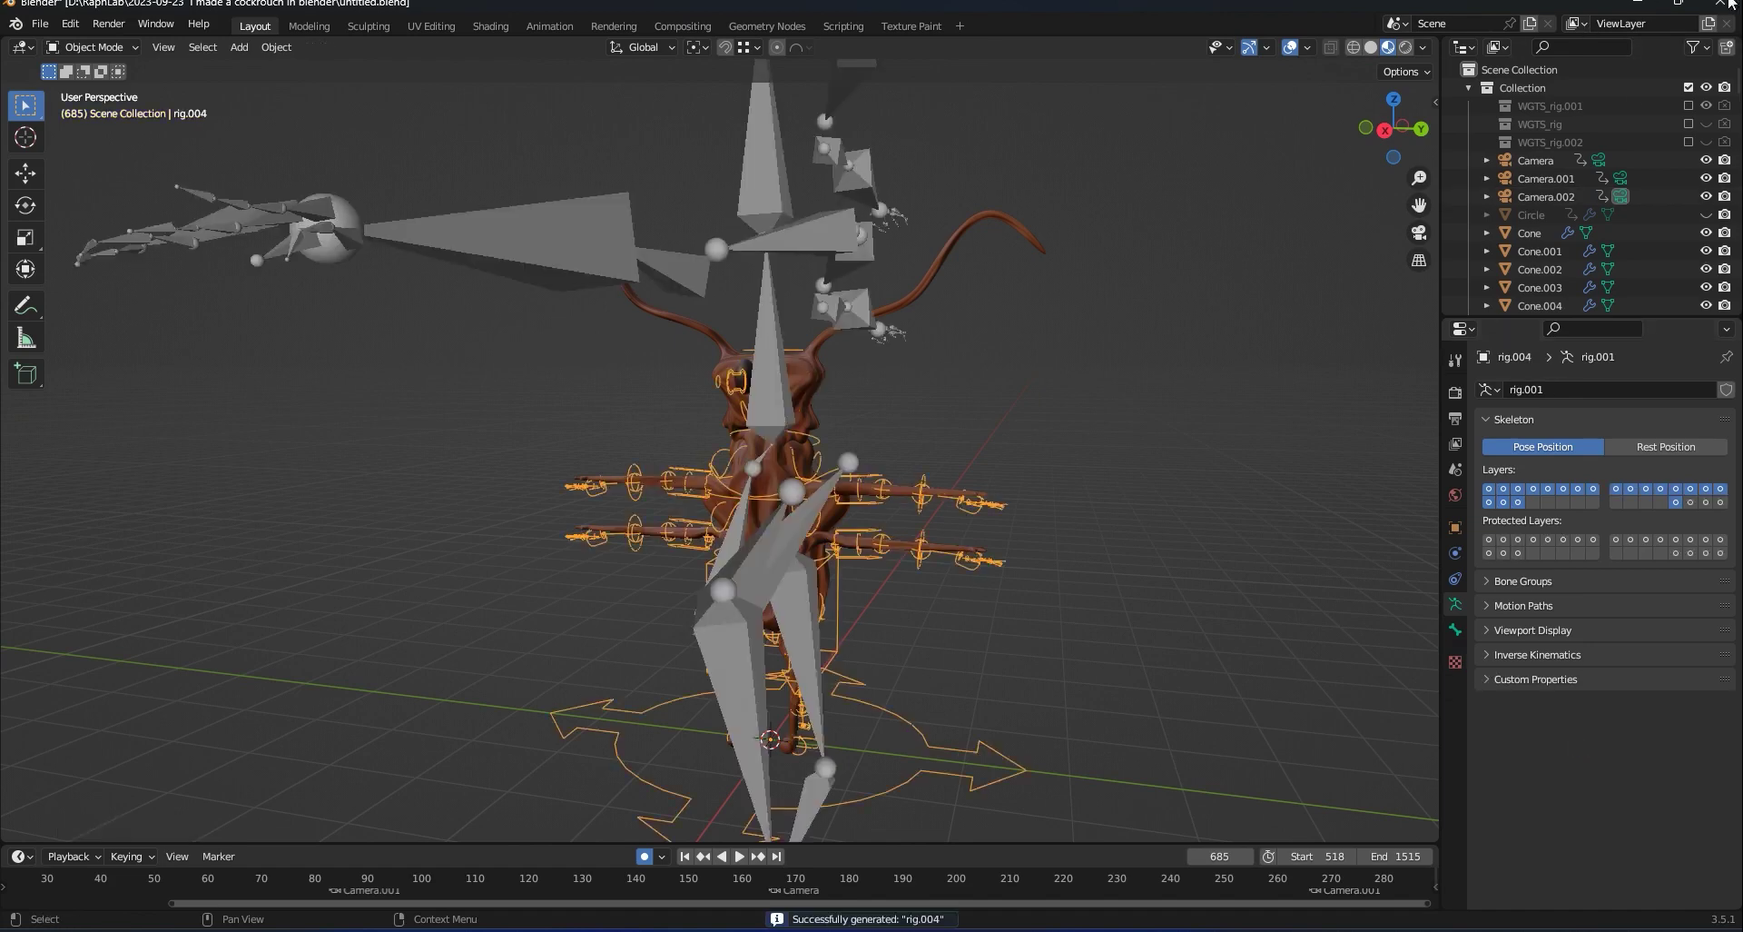
{"action": "left_click", "coordinate": [1168, 317]}
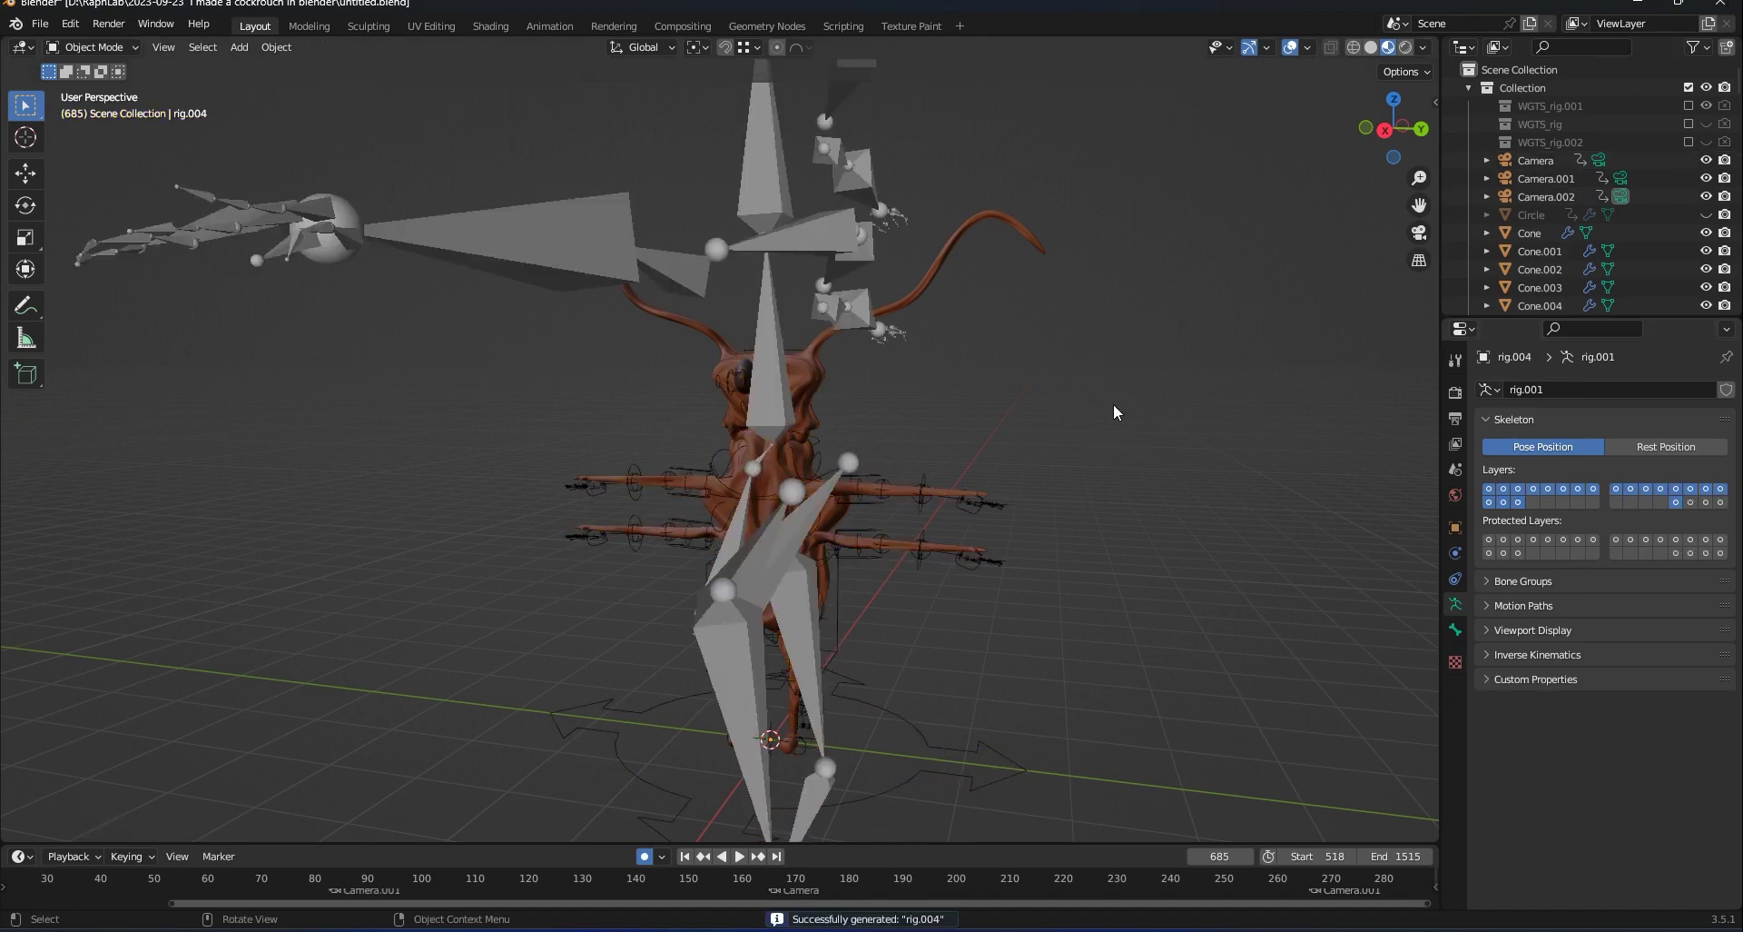
{"action": "scroll", "coordinate": [871, 380], "scroll_direction": "down", "scroll_amount": 5}
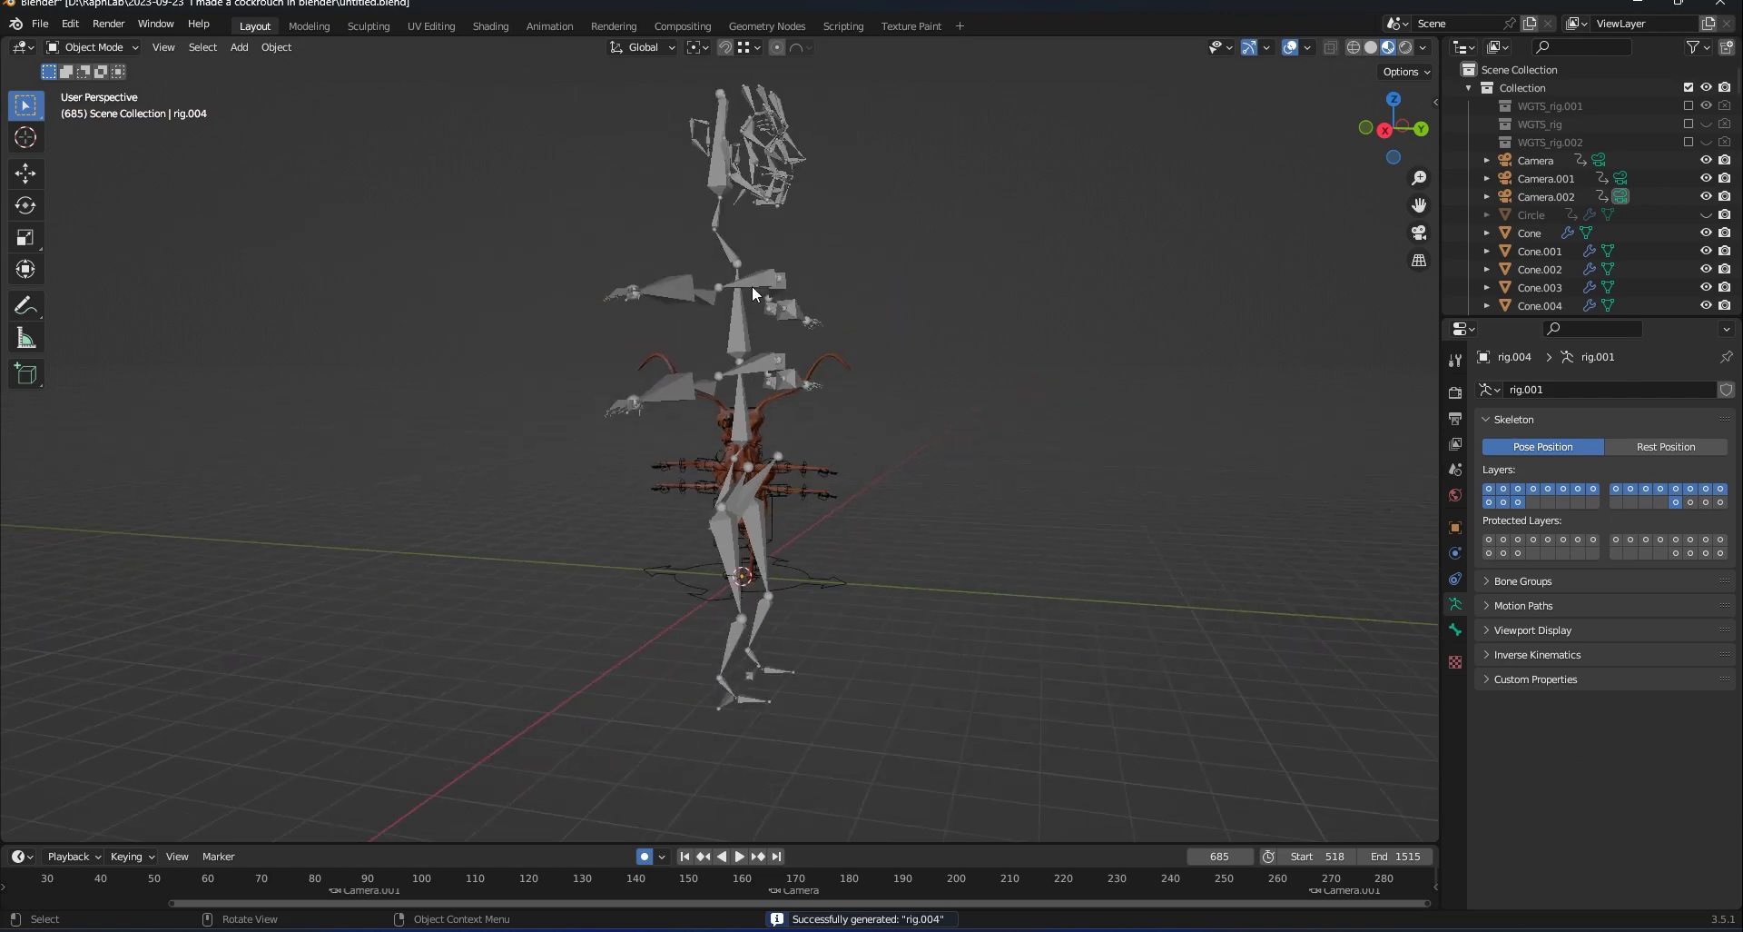
{"action": "left_click", "coordinate": [745, 280]}
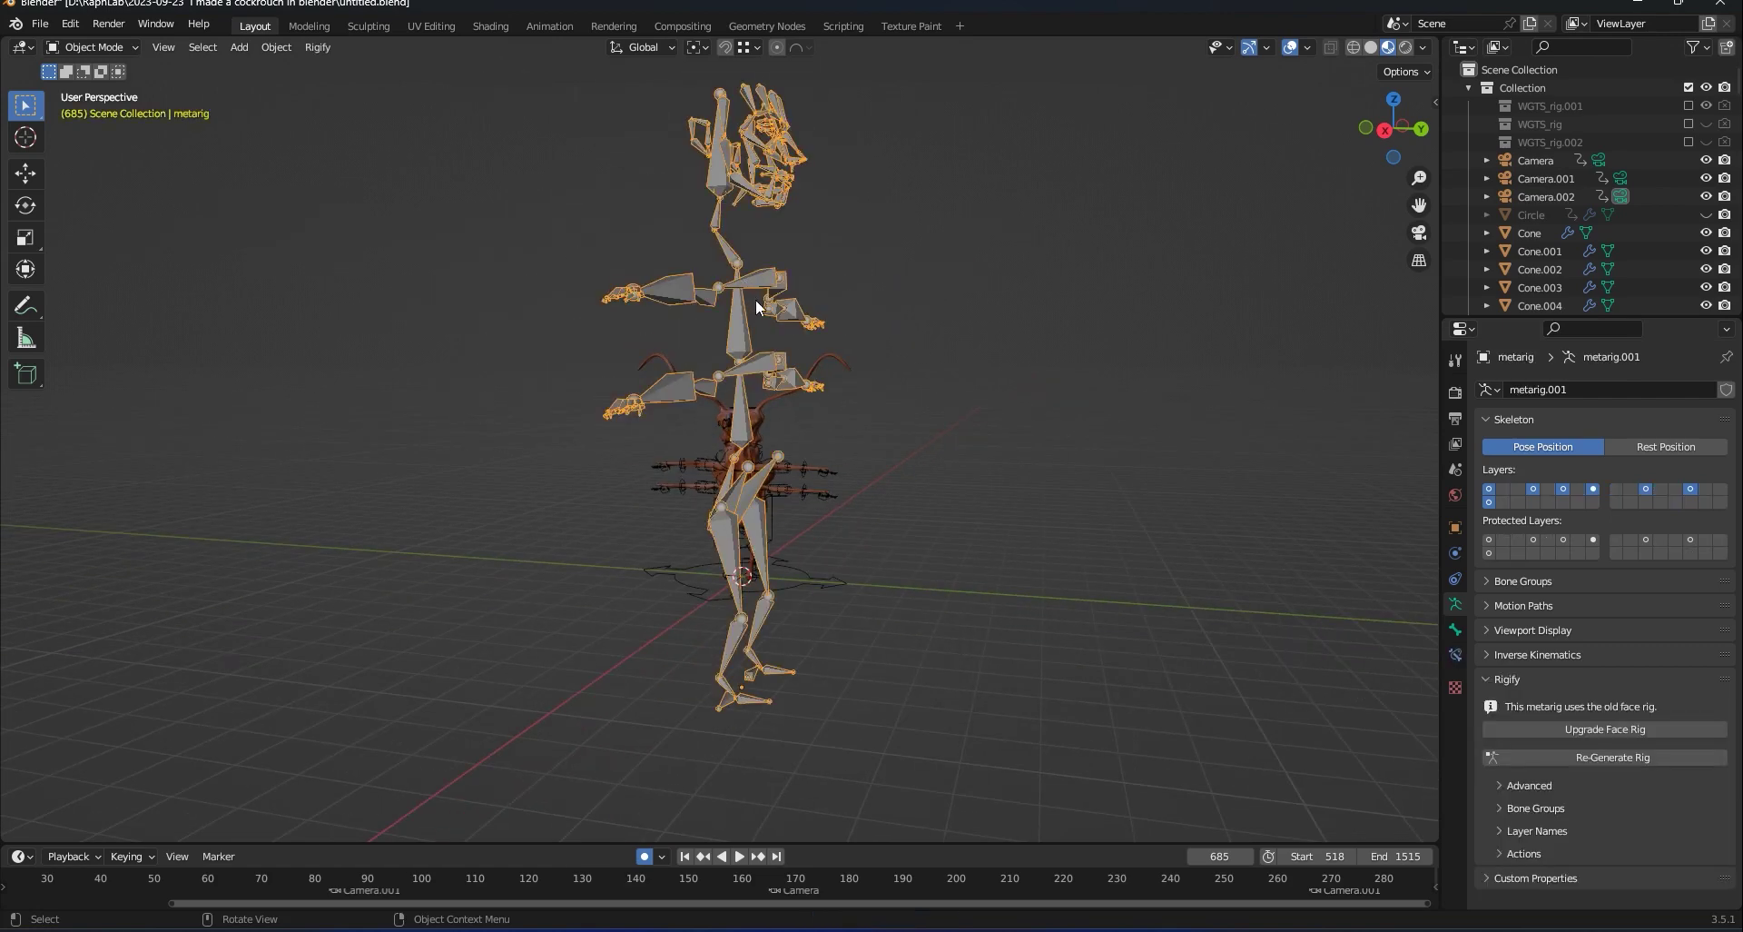
{"action": "key", "text": "Delete"}
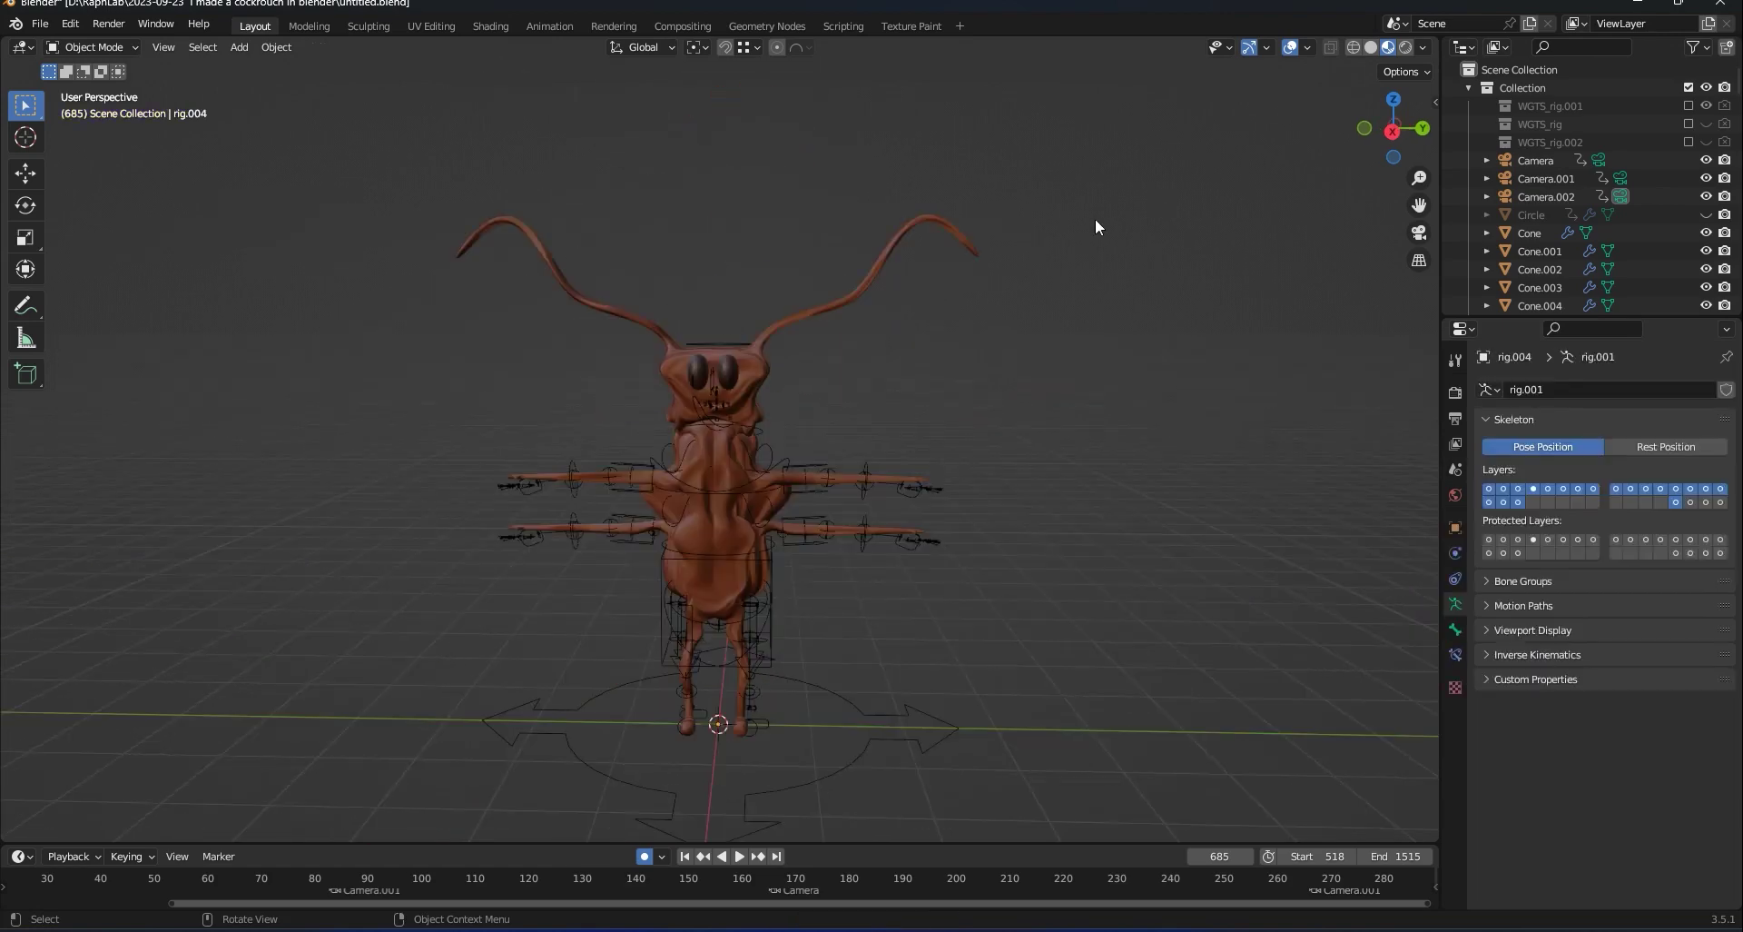
Parent all the character's meshes to the generated rig with automatic weights.
{"action": "left_click_drag", "start_coordinate": [1162, 192], "coordinate": [270, 746]}
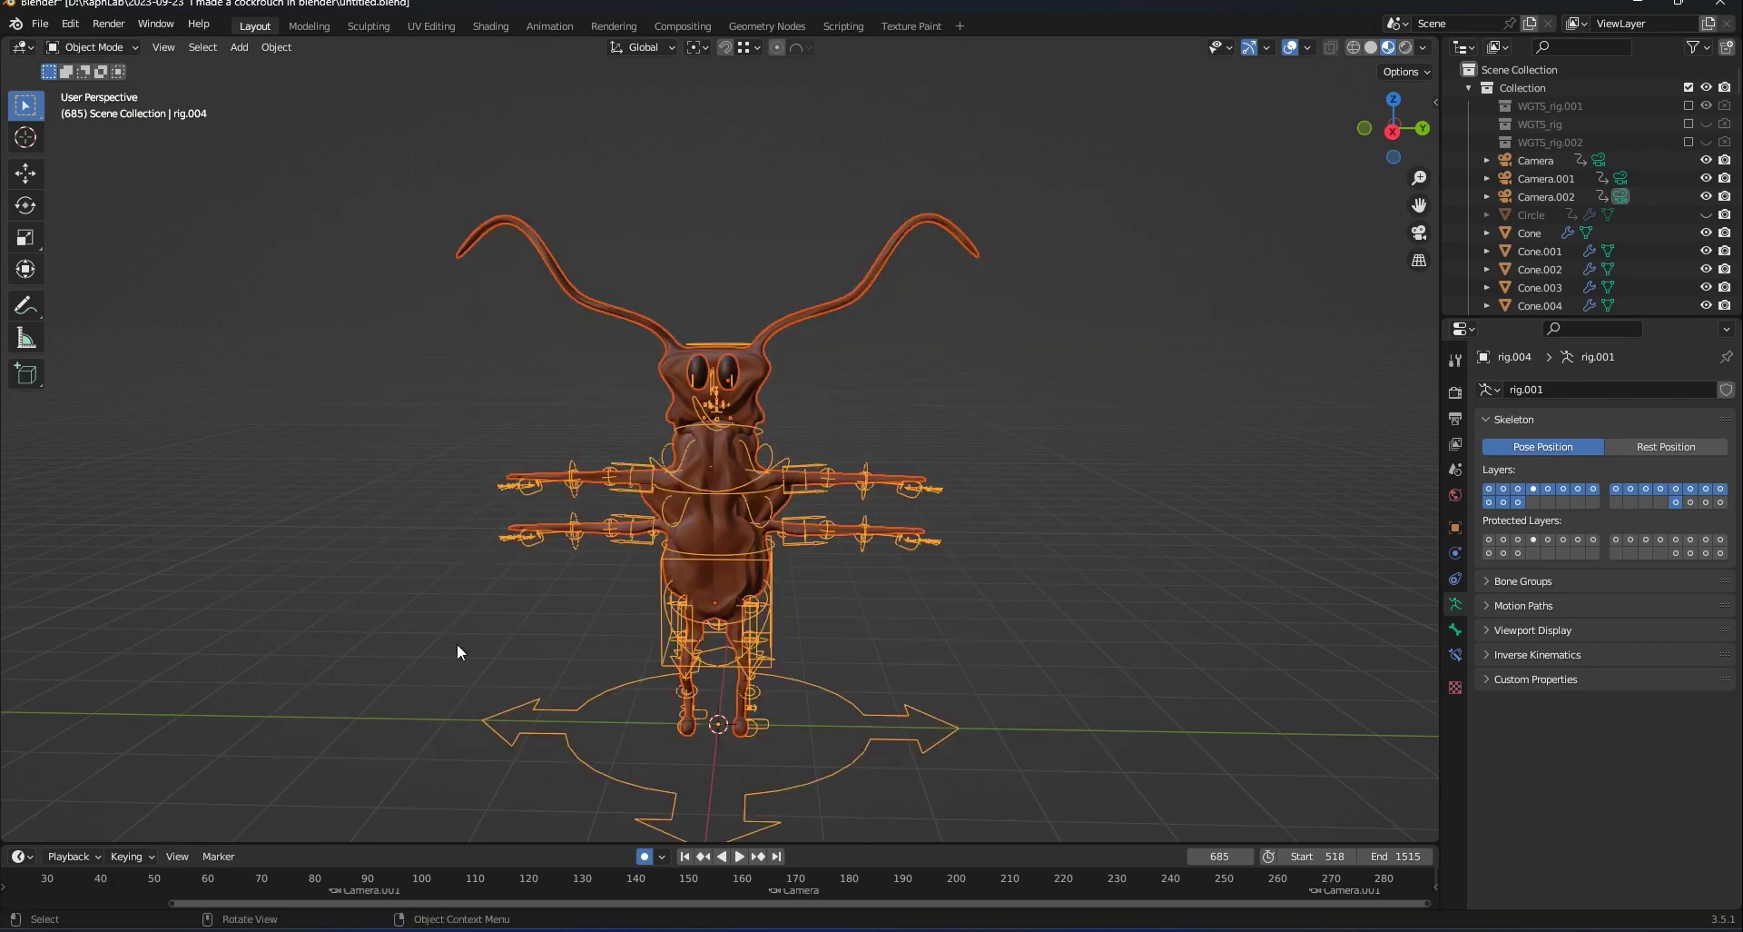
{"action": "left_click", "coordinate": [855, 706], "text": "shift"}
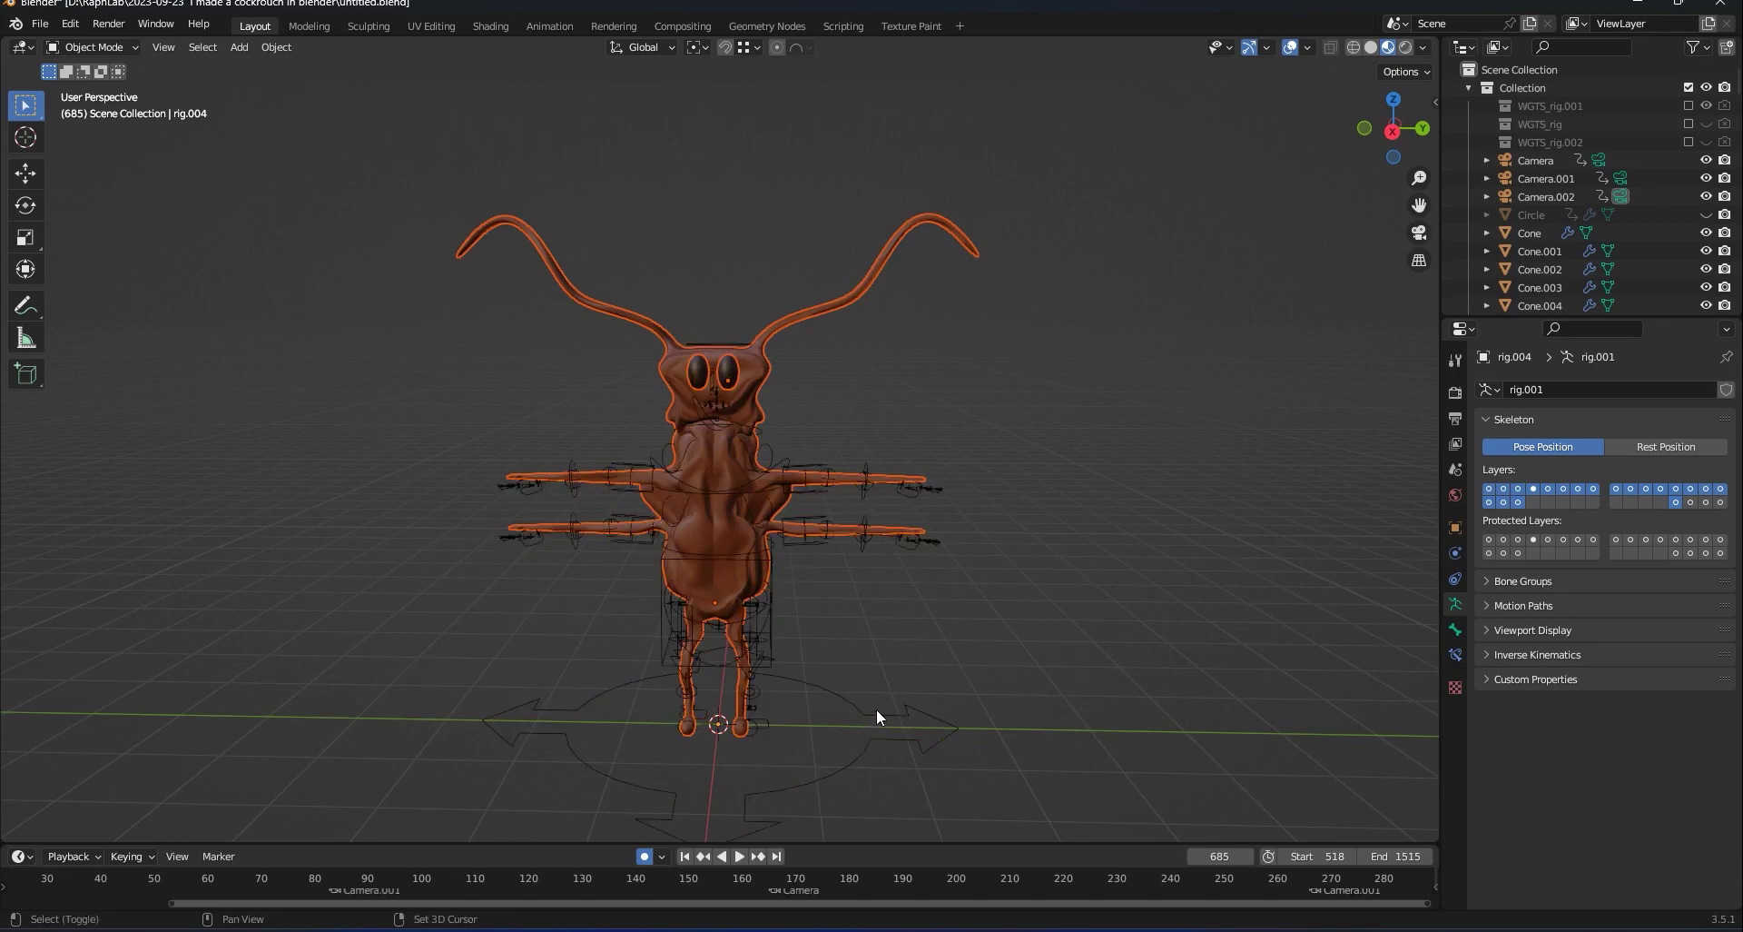
{"action": "left_click", "coordinate": [875, 709], "text": "shift"}
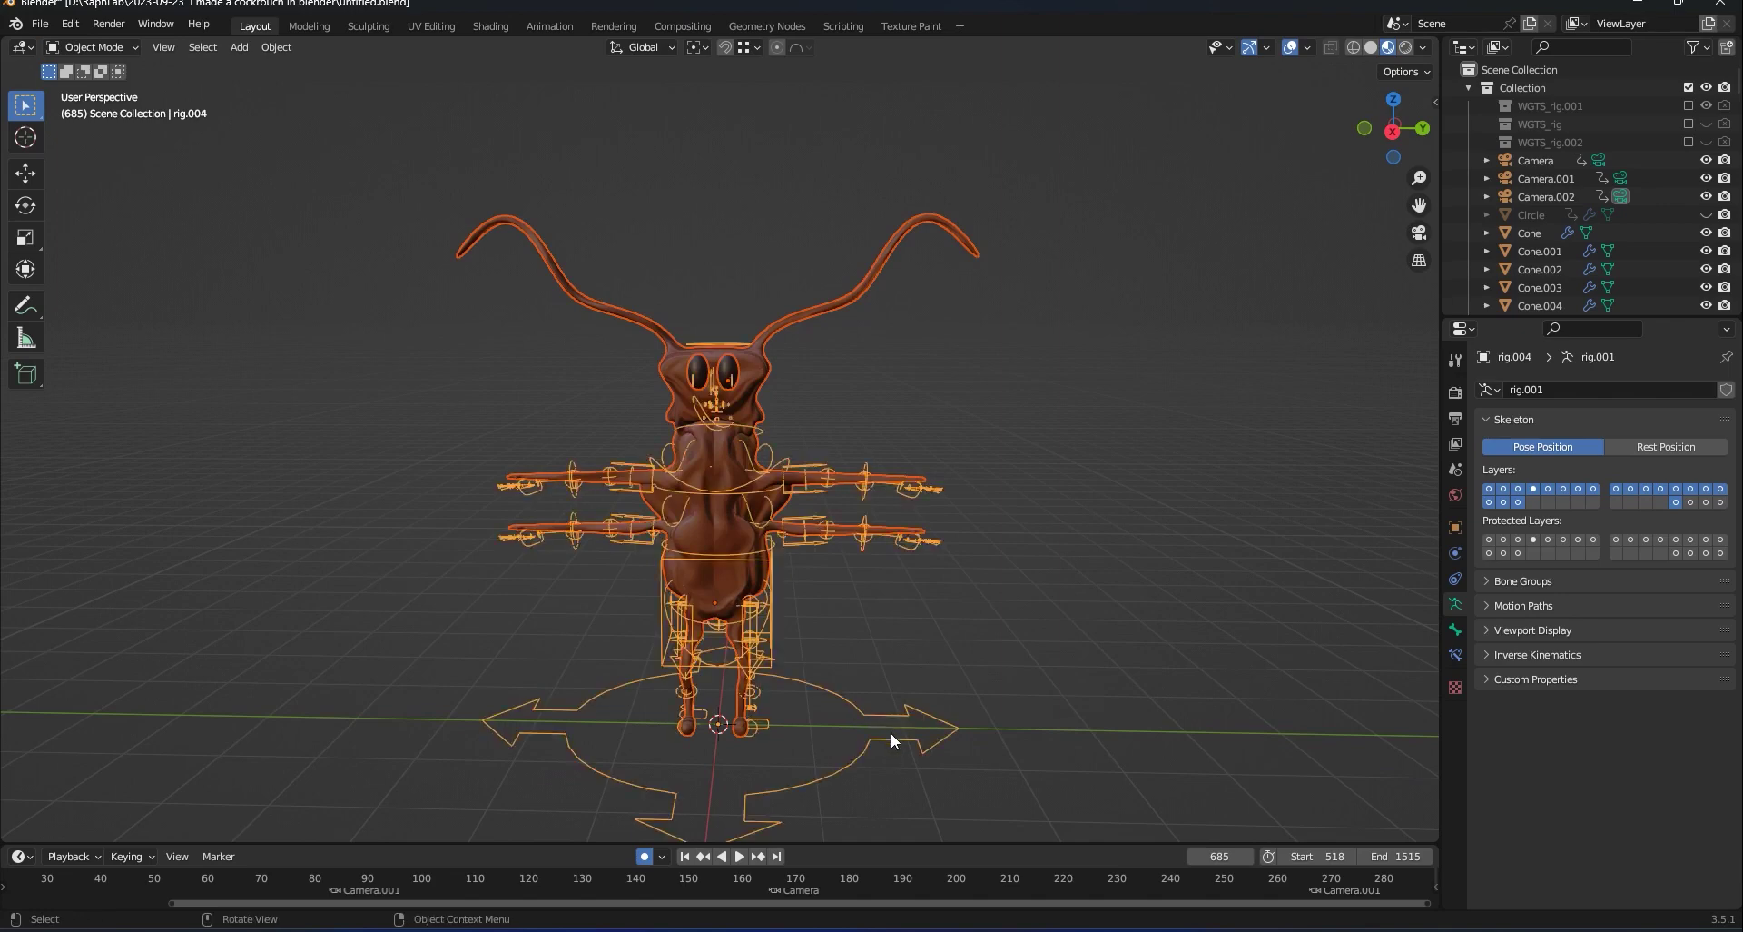
{"action": "key", "text": "ctrl+p"}
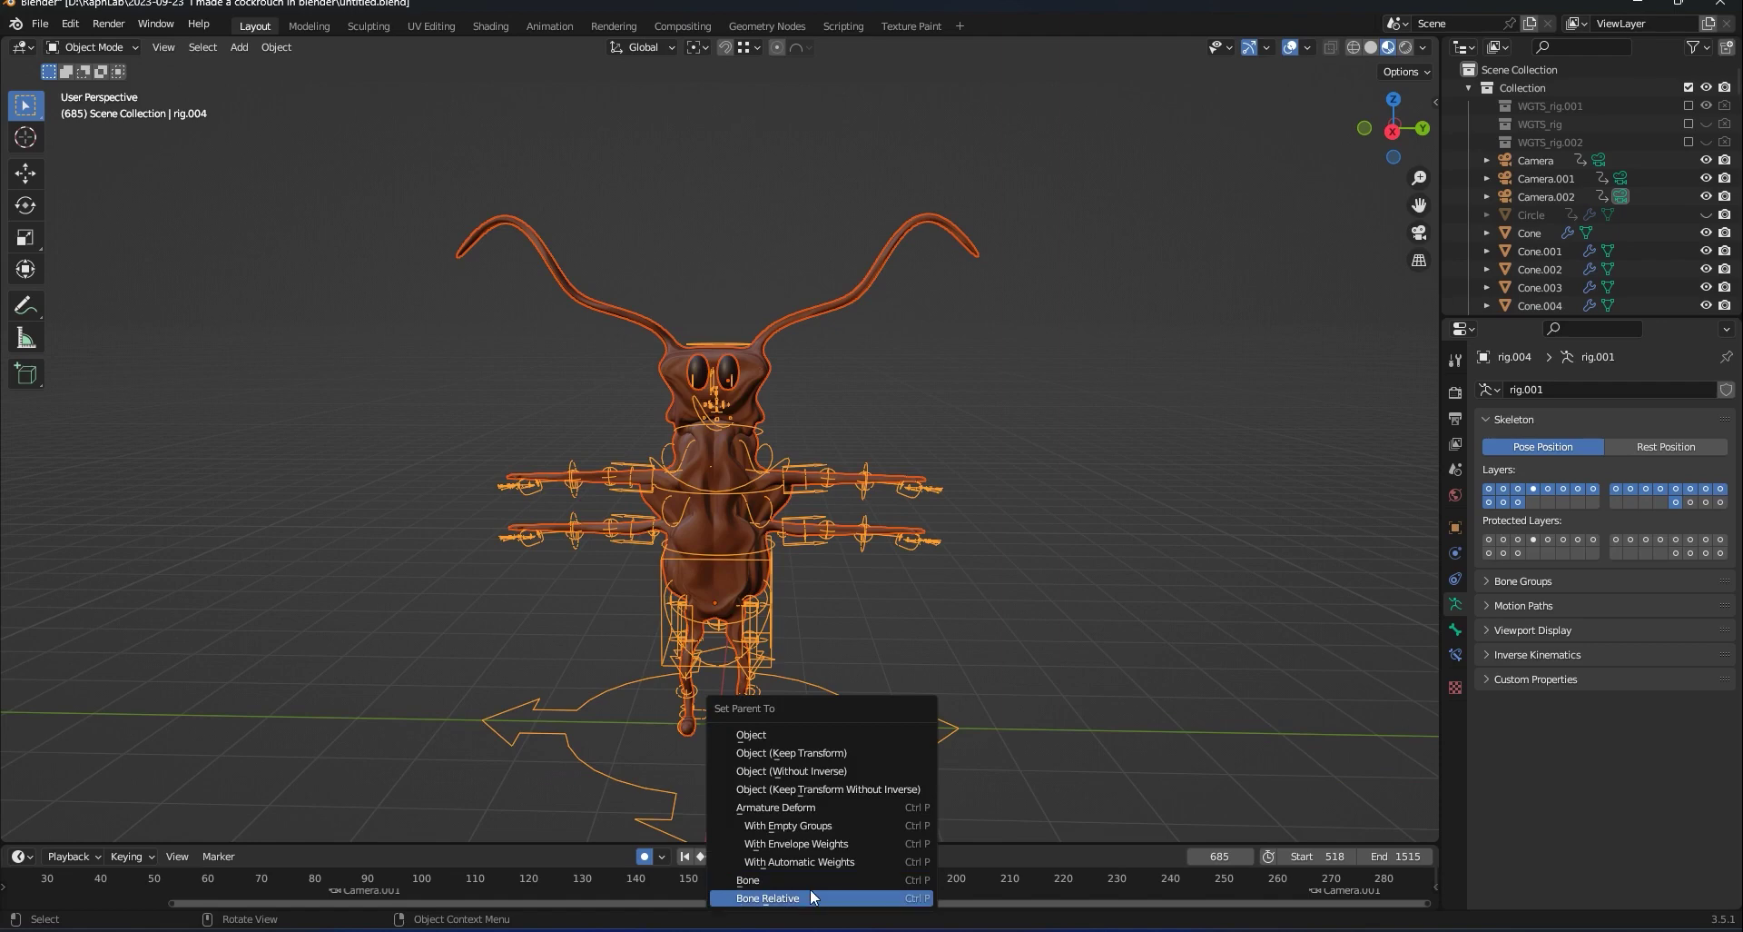
{"action": "left_click", "coordinate": [821, 862]}
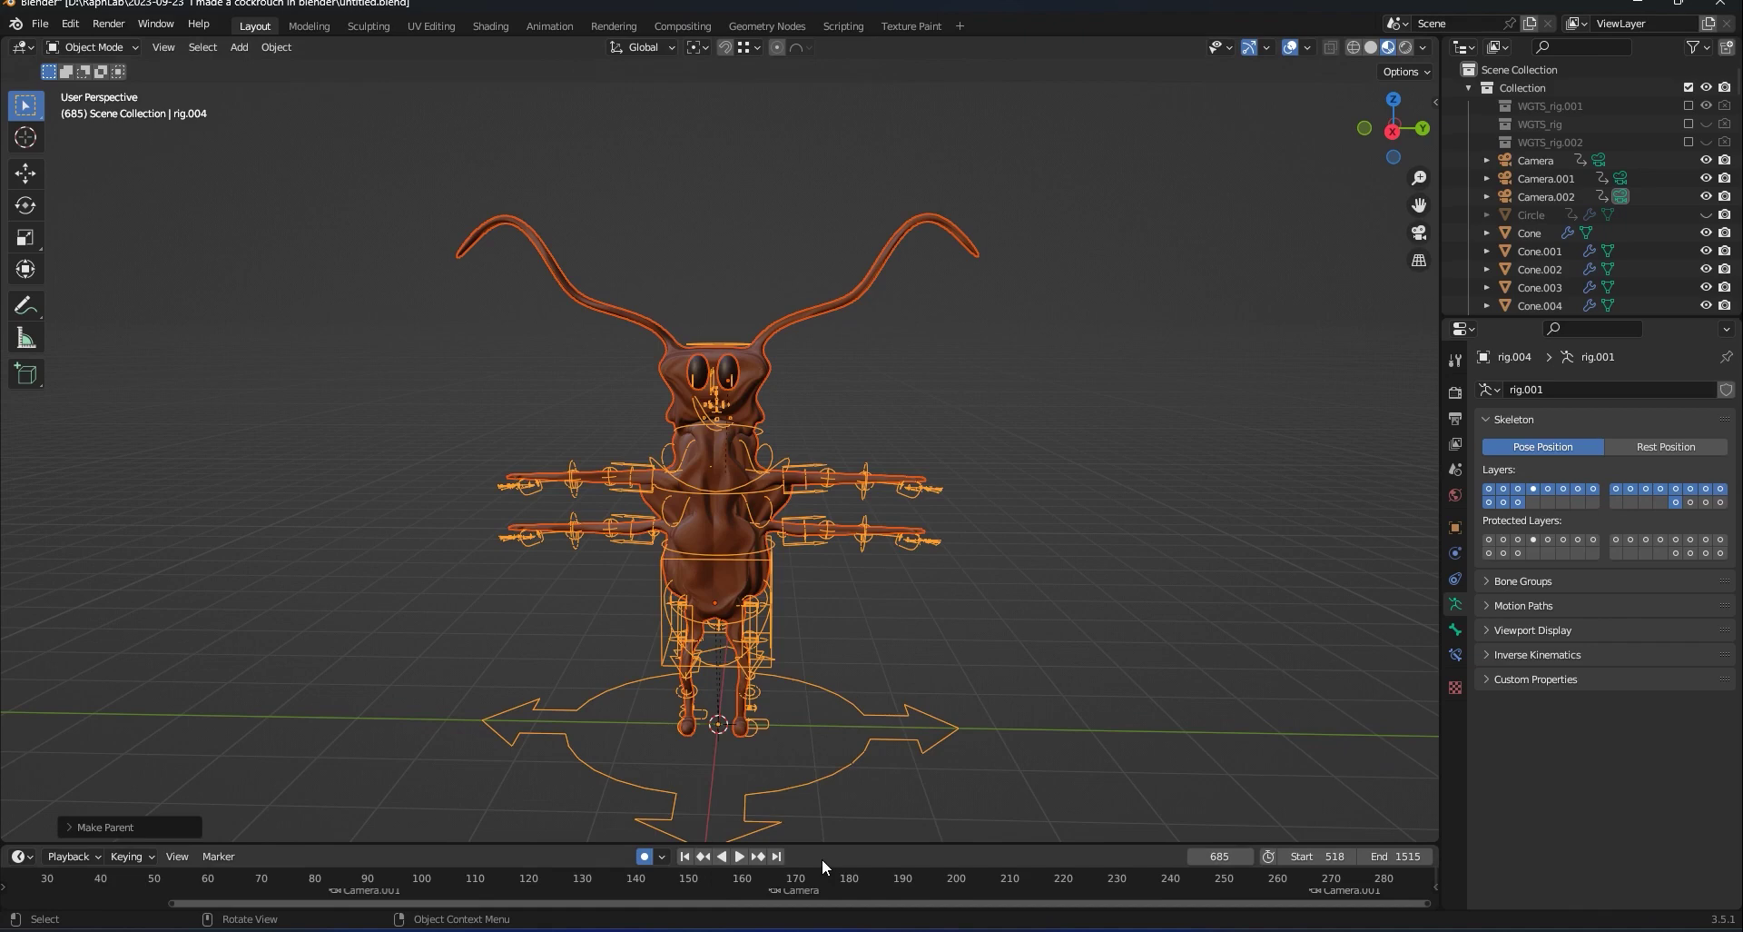
Select only the generated rig and switch it to Pose Mode.
{"action": "left_click", "coordinate": [967, 686]}
{"action": "left_click", "coordinate": [944, 713]}
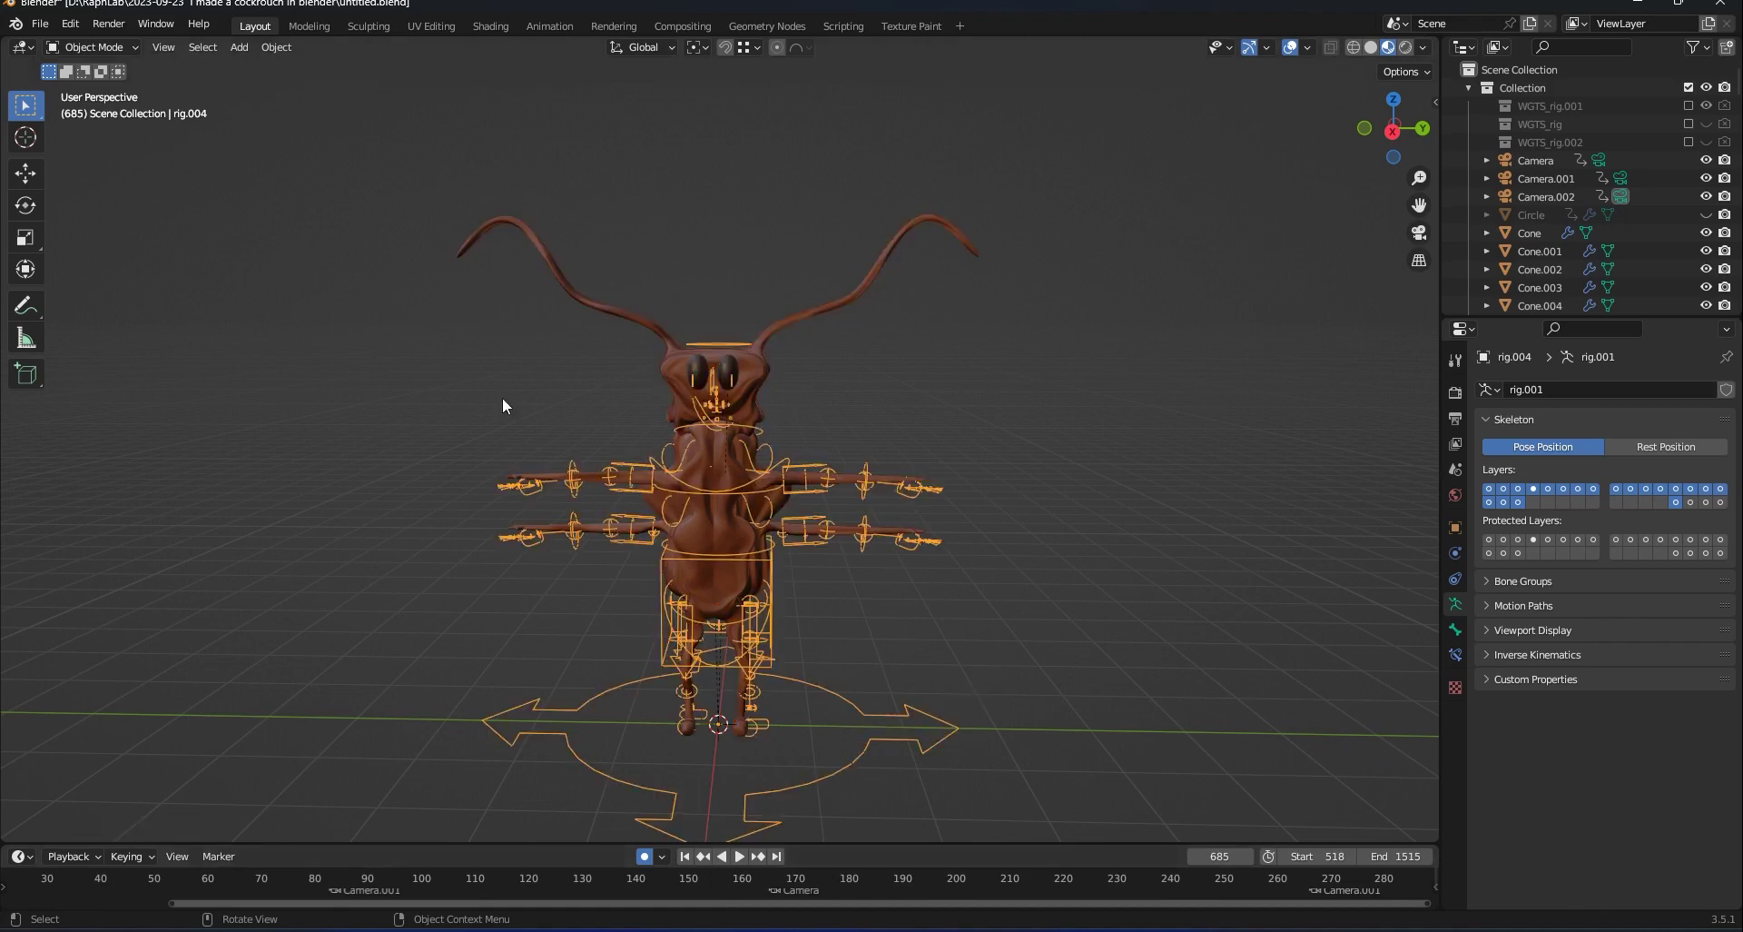
{"action": "left_click", "coordinate": [132, 47]}
{"action": "left_click", "coordinate": [95, 108]}
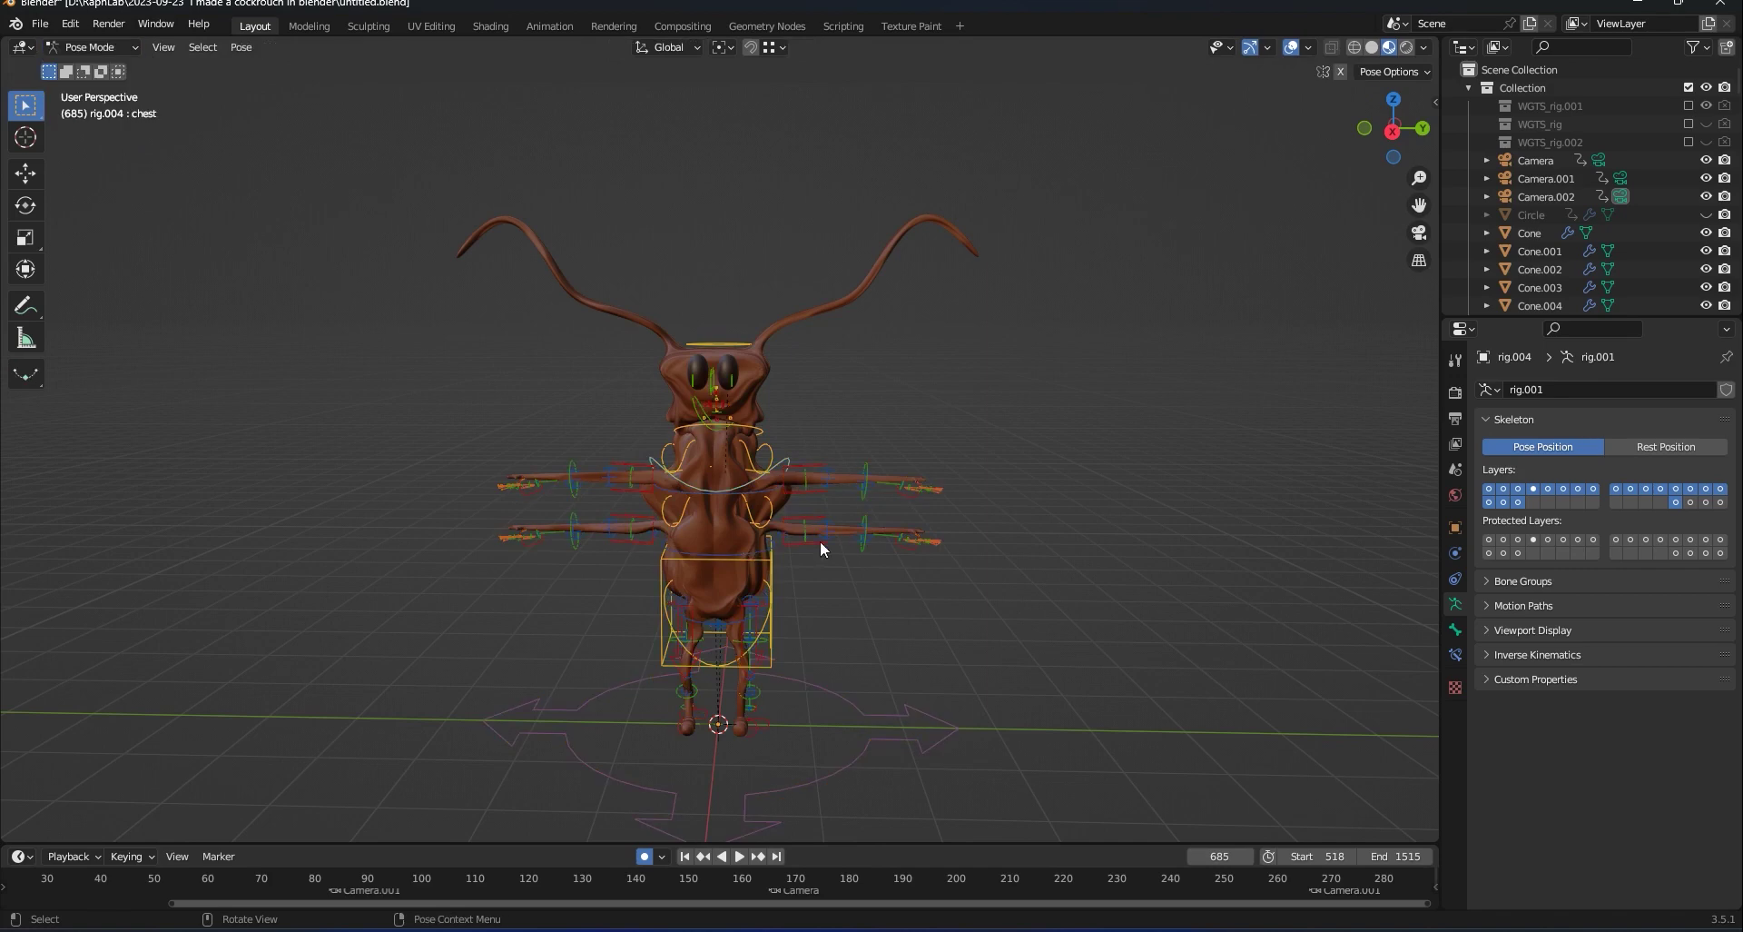
Try moving the chest control to test how the body deforms.
{"action": "left_click", "coordinate": [776, 468]}
{"action": "scroll", "coordinate": [779, 472], "scroll_direction": "up", "scroll_amount": 2}
{"action": "left_click", "coordinate": [780, 486]}
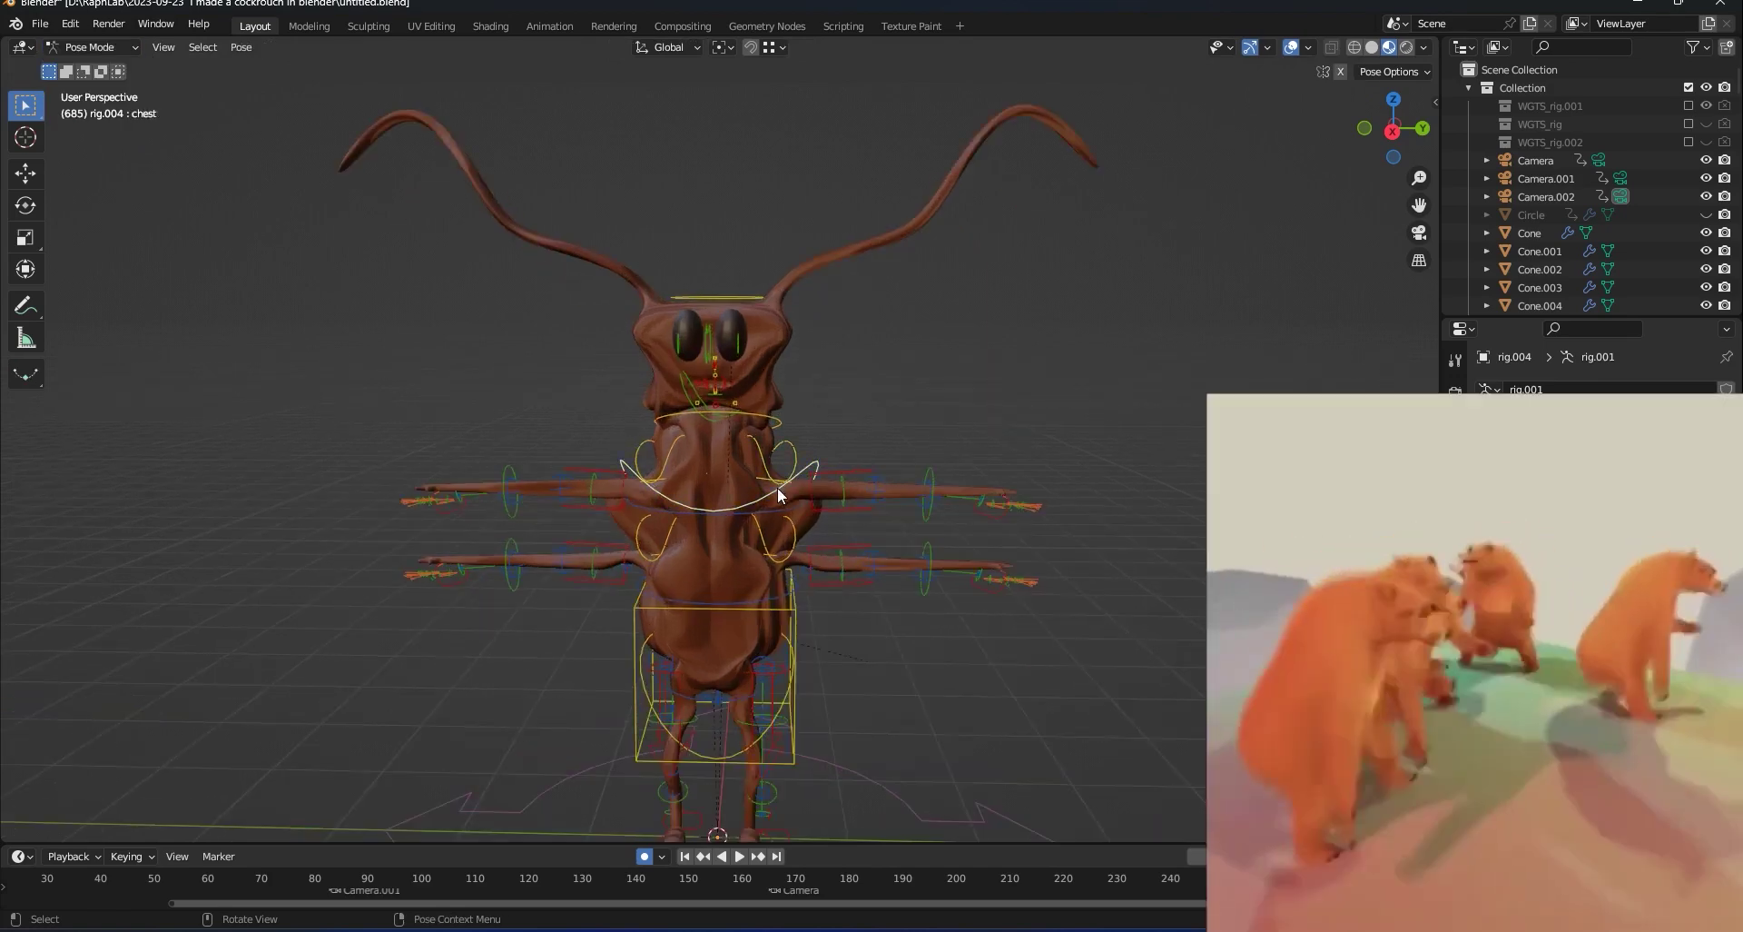
{"action": "key", "text": "g"}
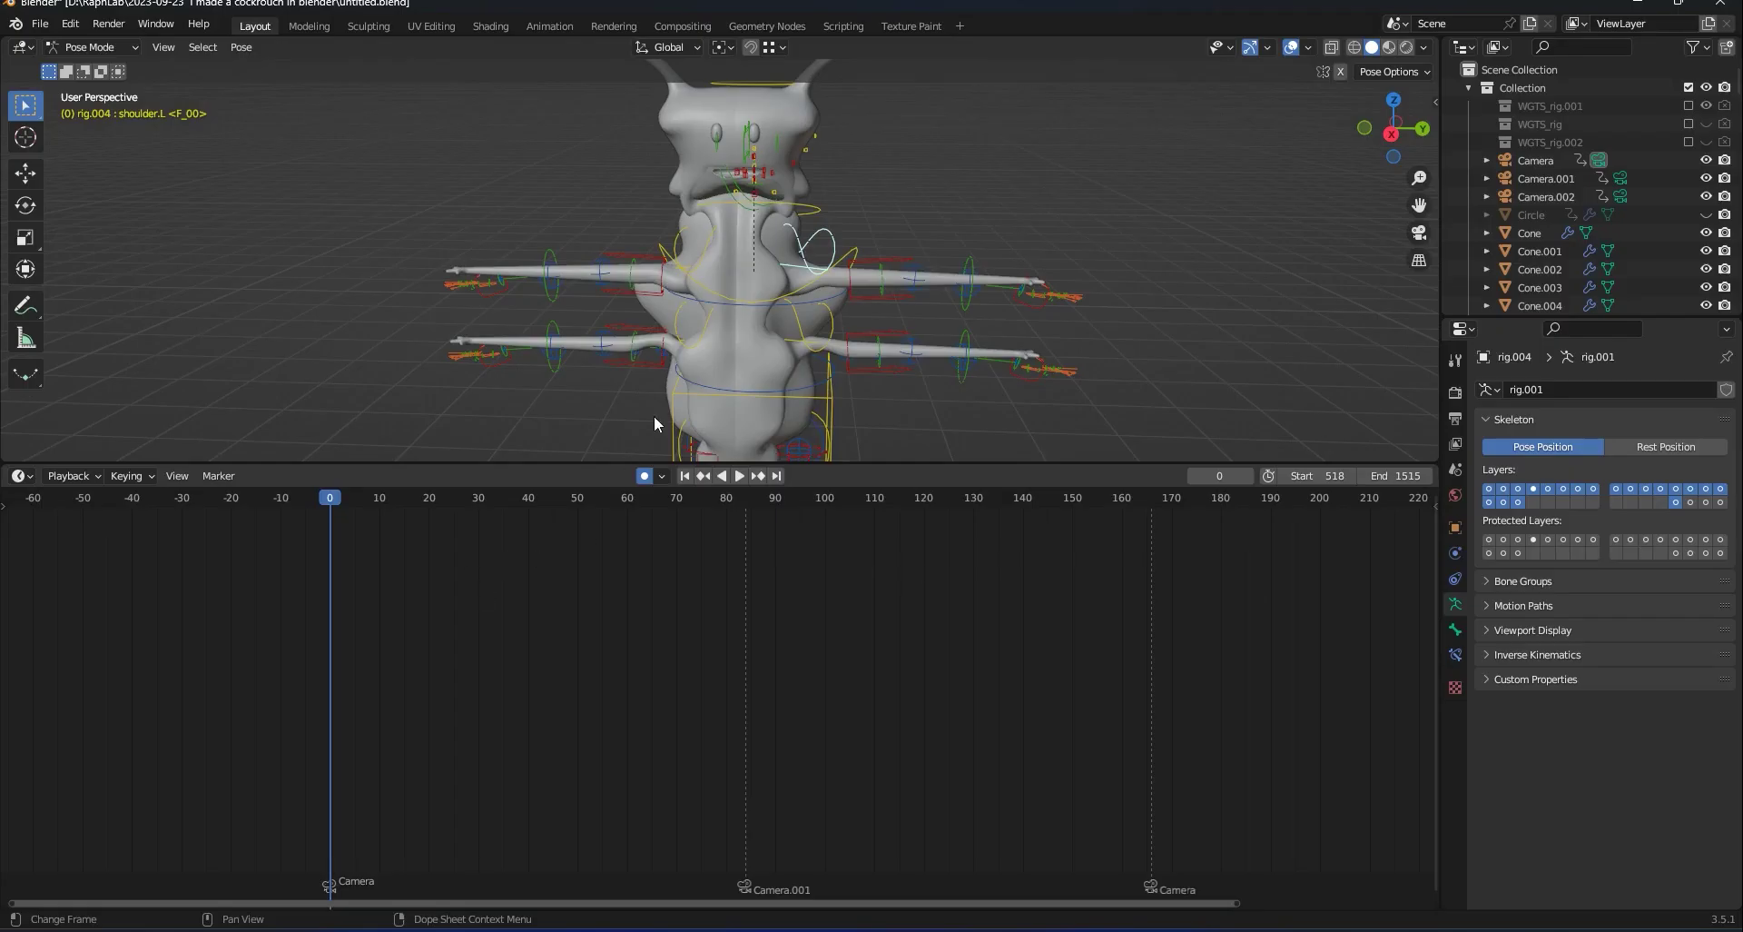
Insert a Location, Rotation & Scale keyframe for the chest control at frame 0.
{"action": "left_click", "coordinate": [768, 336]}
{"action": "key", "text": "i"}
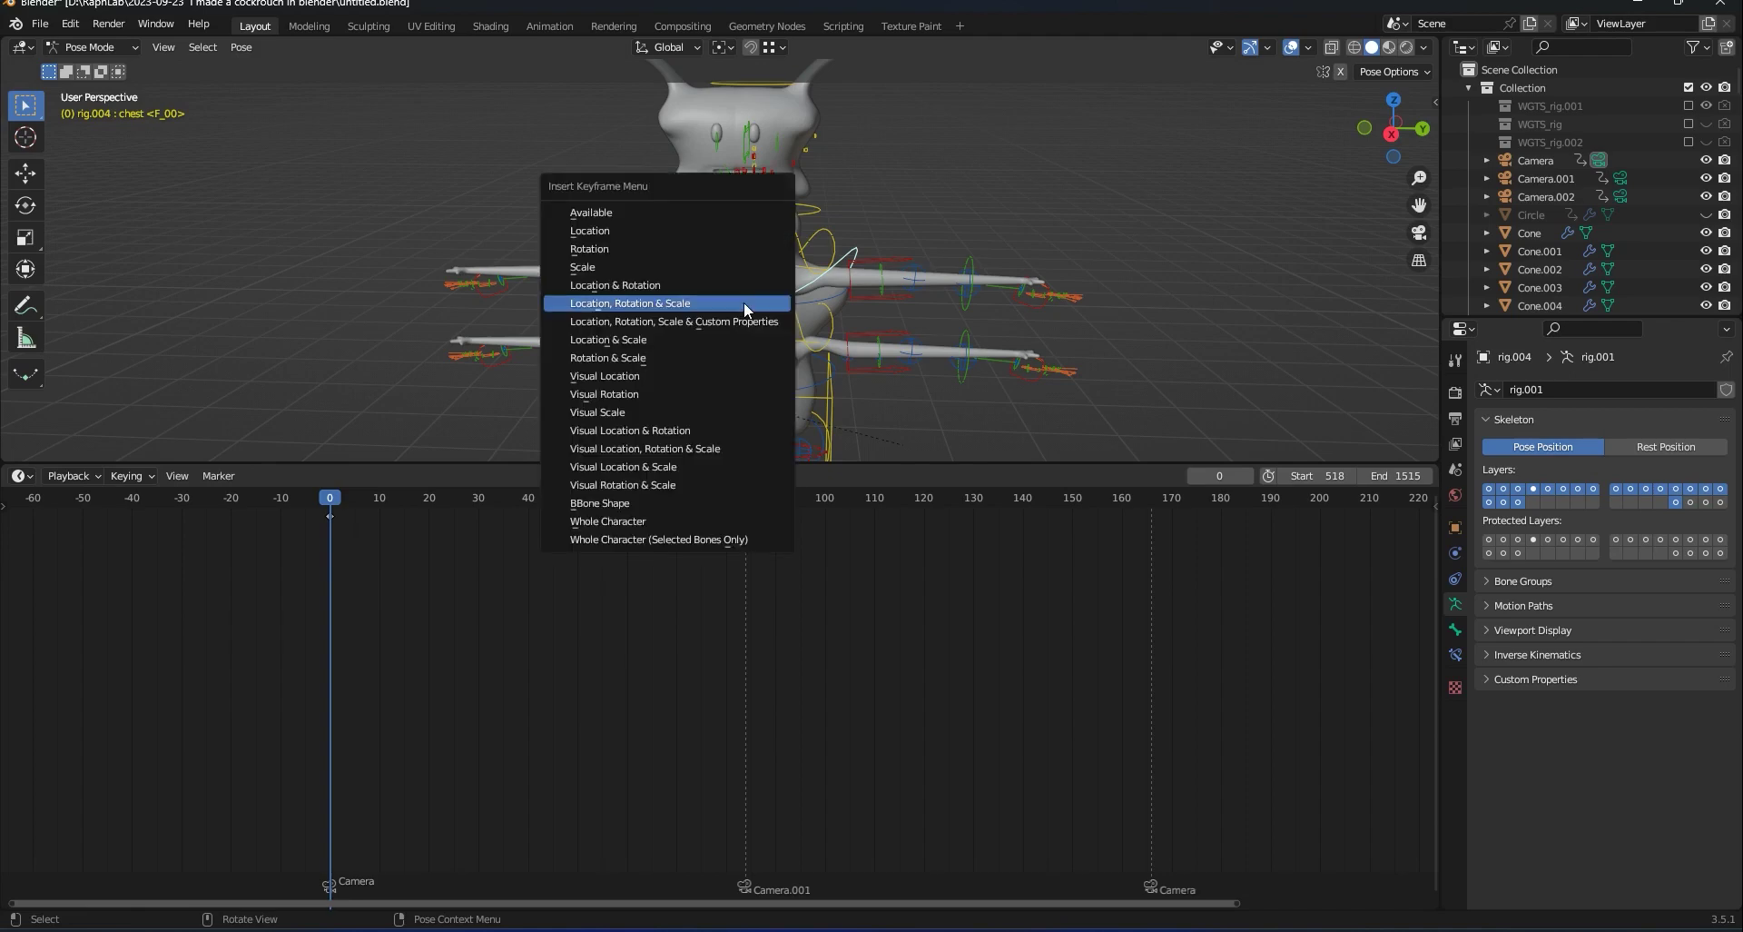
{"action": "left_click", "coordinate": [729, 299]}
Display the timeline in seconds and set the current frame to 12.
{"action": "left_click", "coordinate": [436, 499]}
{"action": "key", "text": "space"}
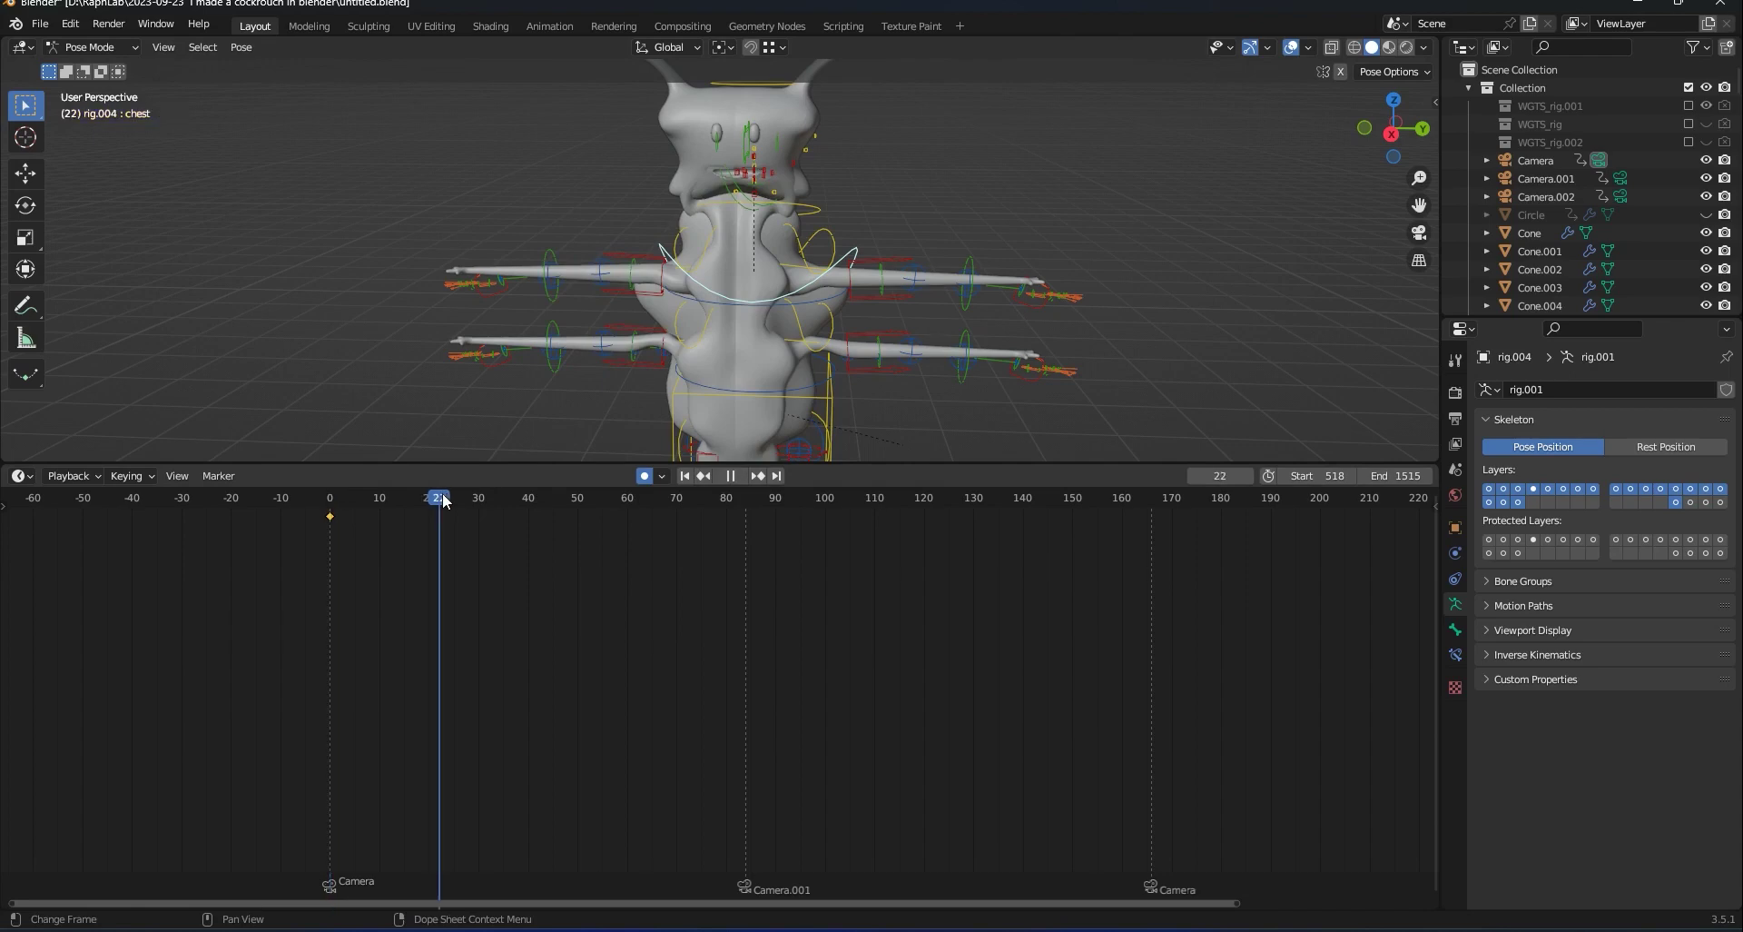
{"action": "left_click", "coordinate": [416, 497]}
{"action": "key", "text": "space"}
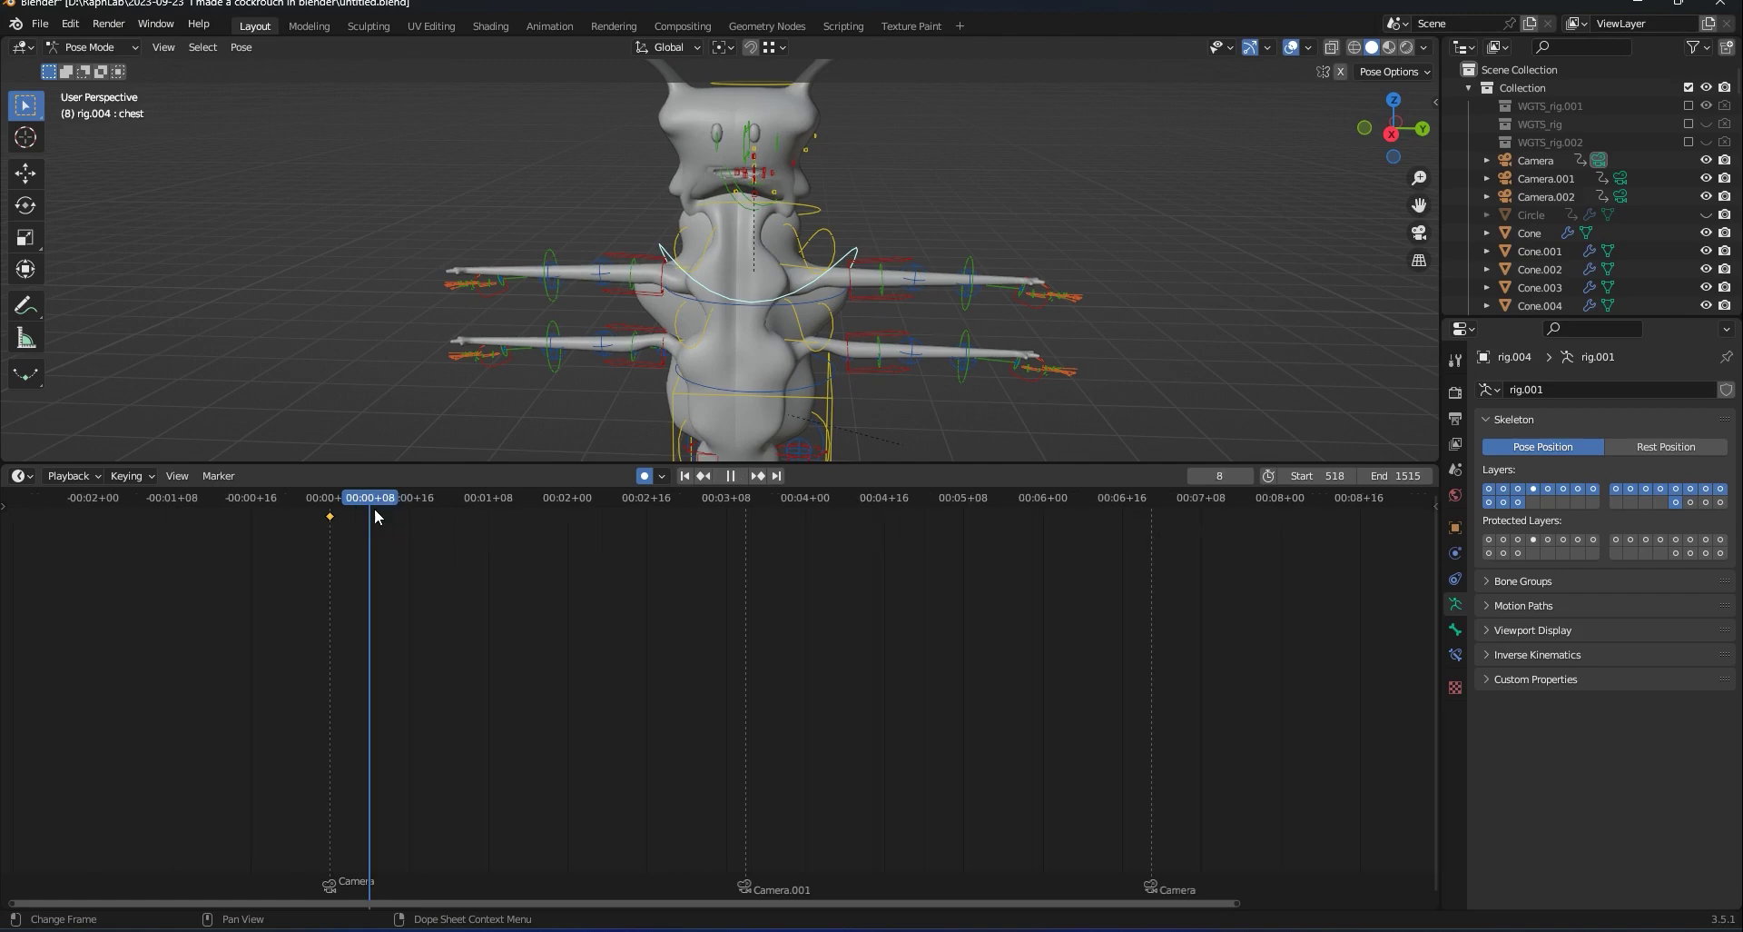
{"action": "left_click", "coordinate": [443, 519]}
{"action": "left_click_drag", "start_coordinate": [428, 516], "coordinate": [390, 516]}
{"action": "key", "text": "space"}
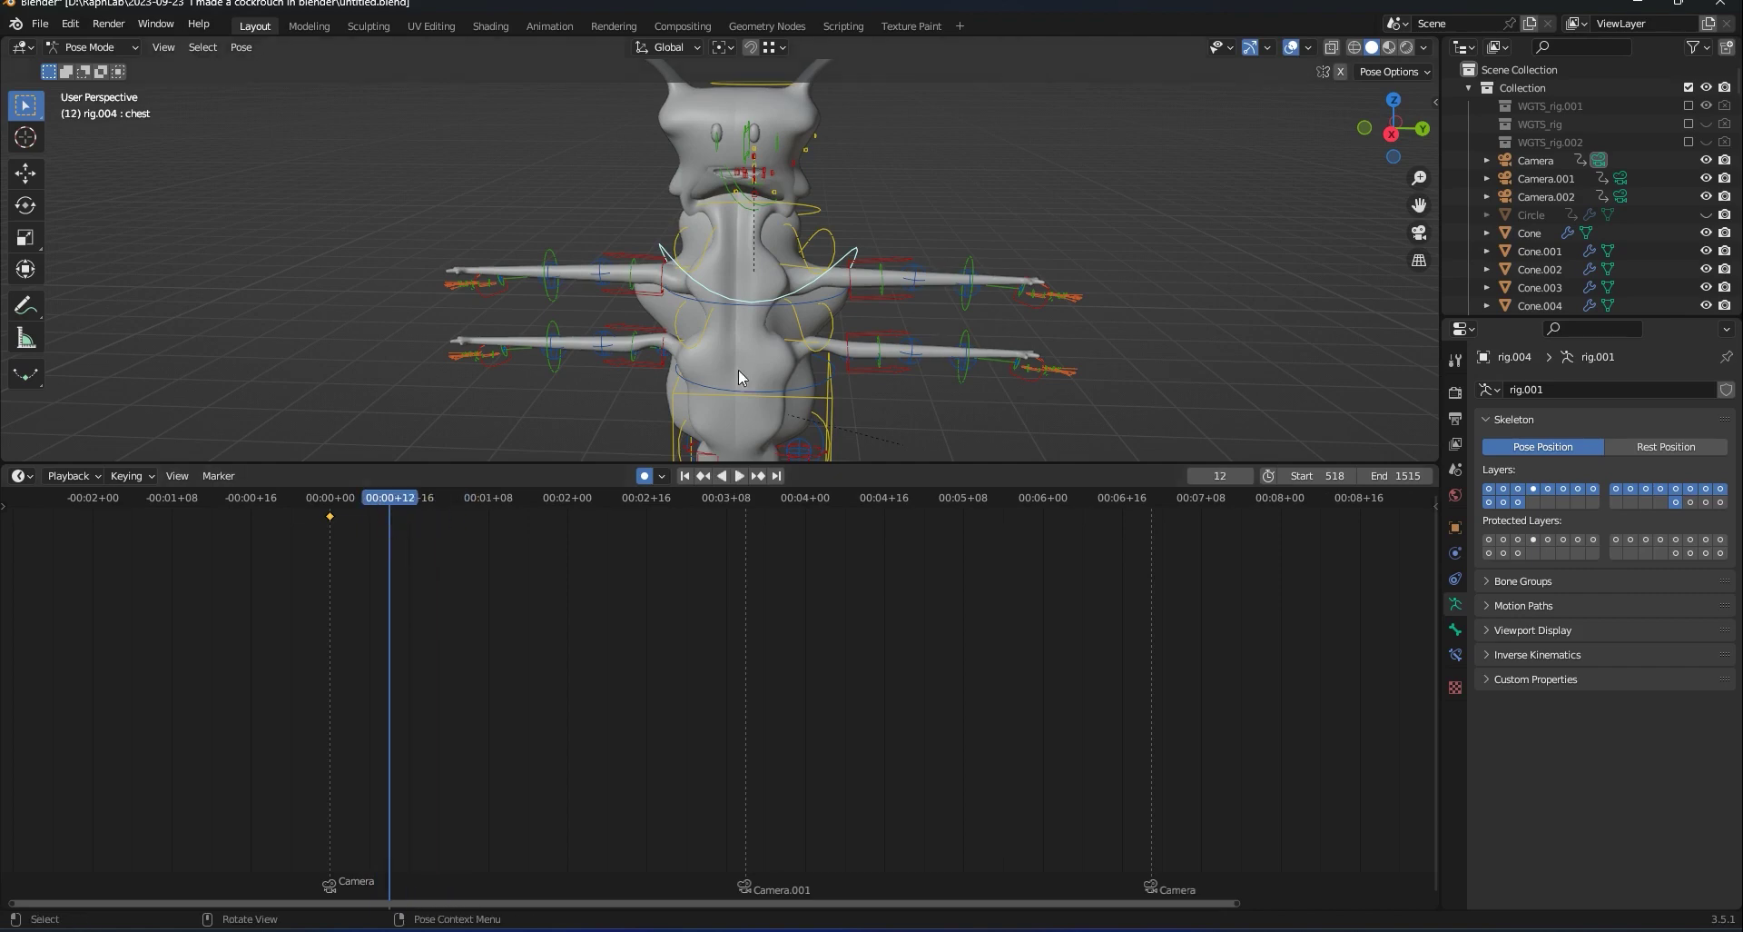
Shift the chest control sideways along Y at frame 12, and advance the timeline to frame 25.
{"action": "key", "text": "g"}
{"action": "key", "text": "y"}
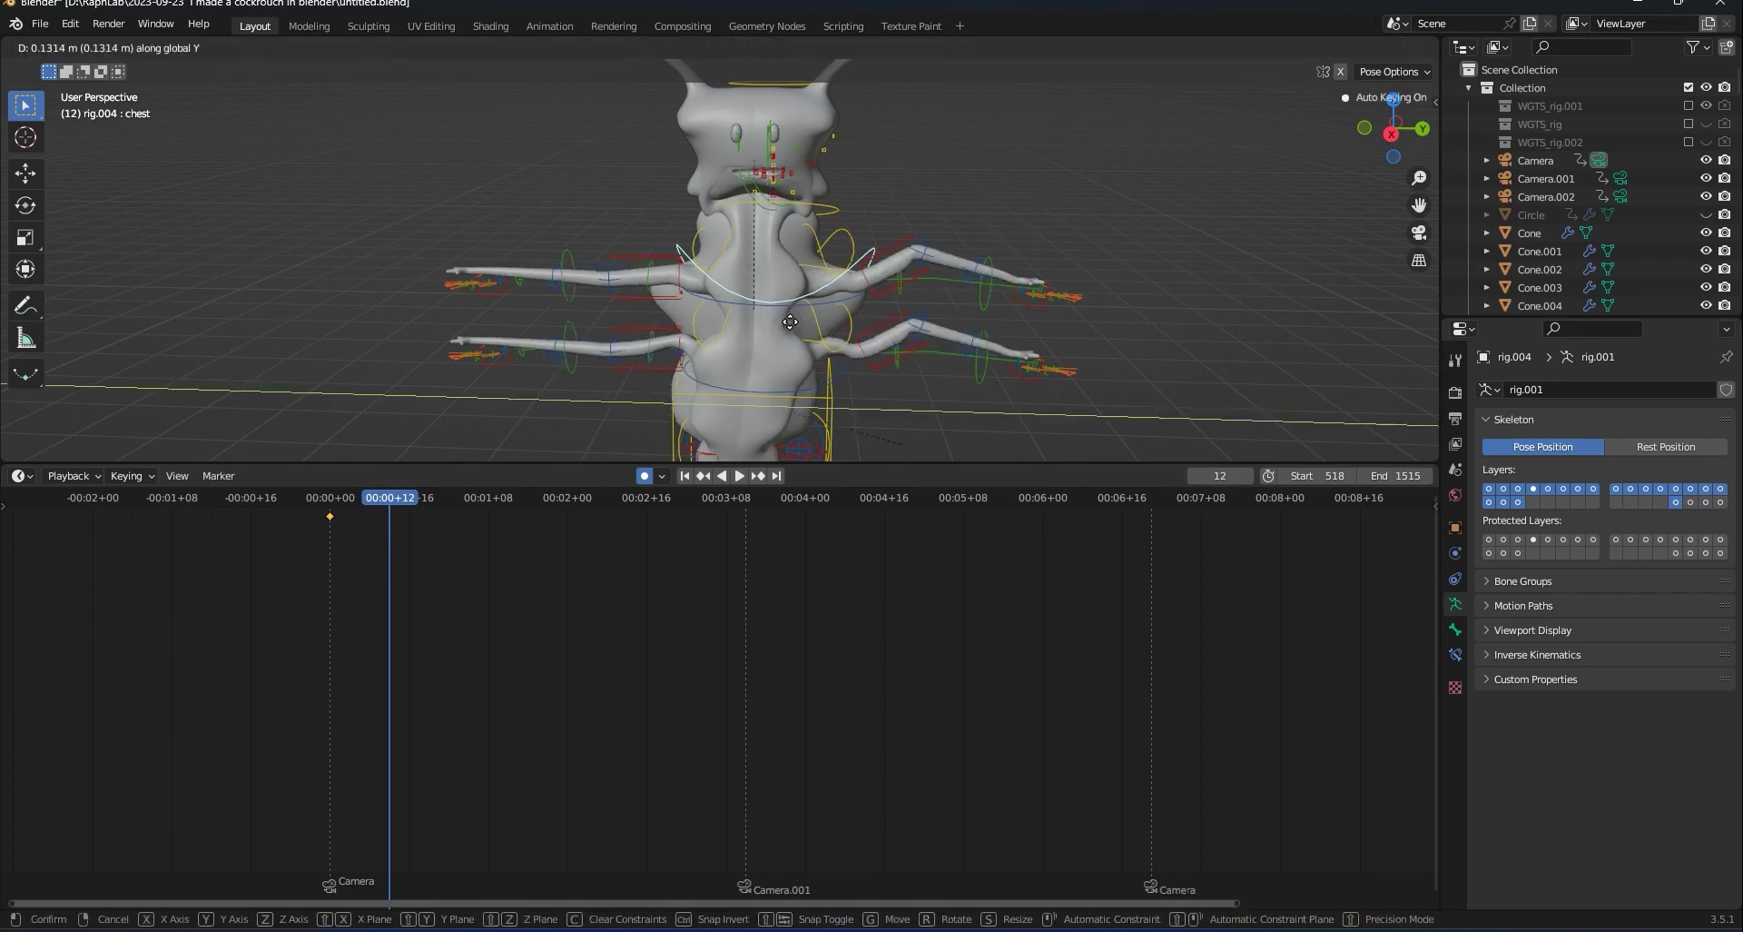
{"action": "left_click", "coordinate": [814, 327]}
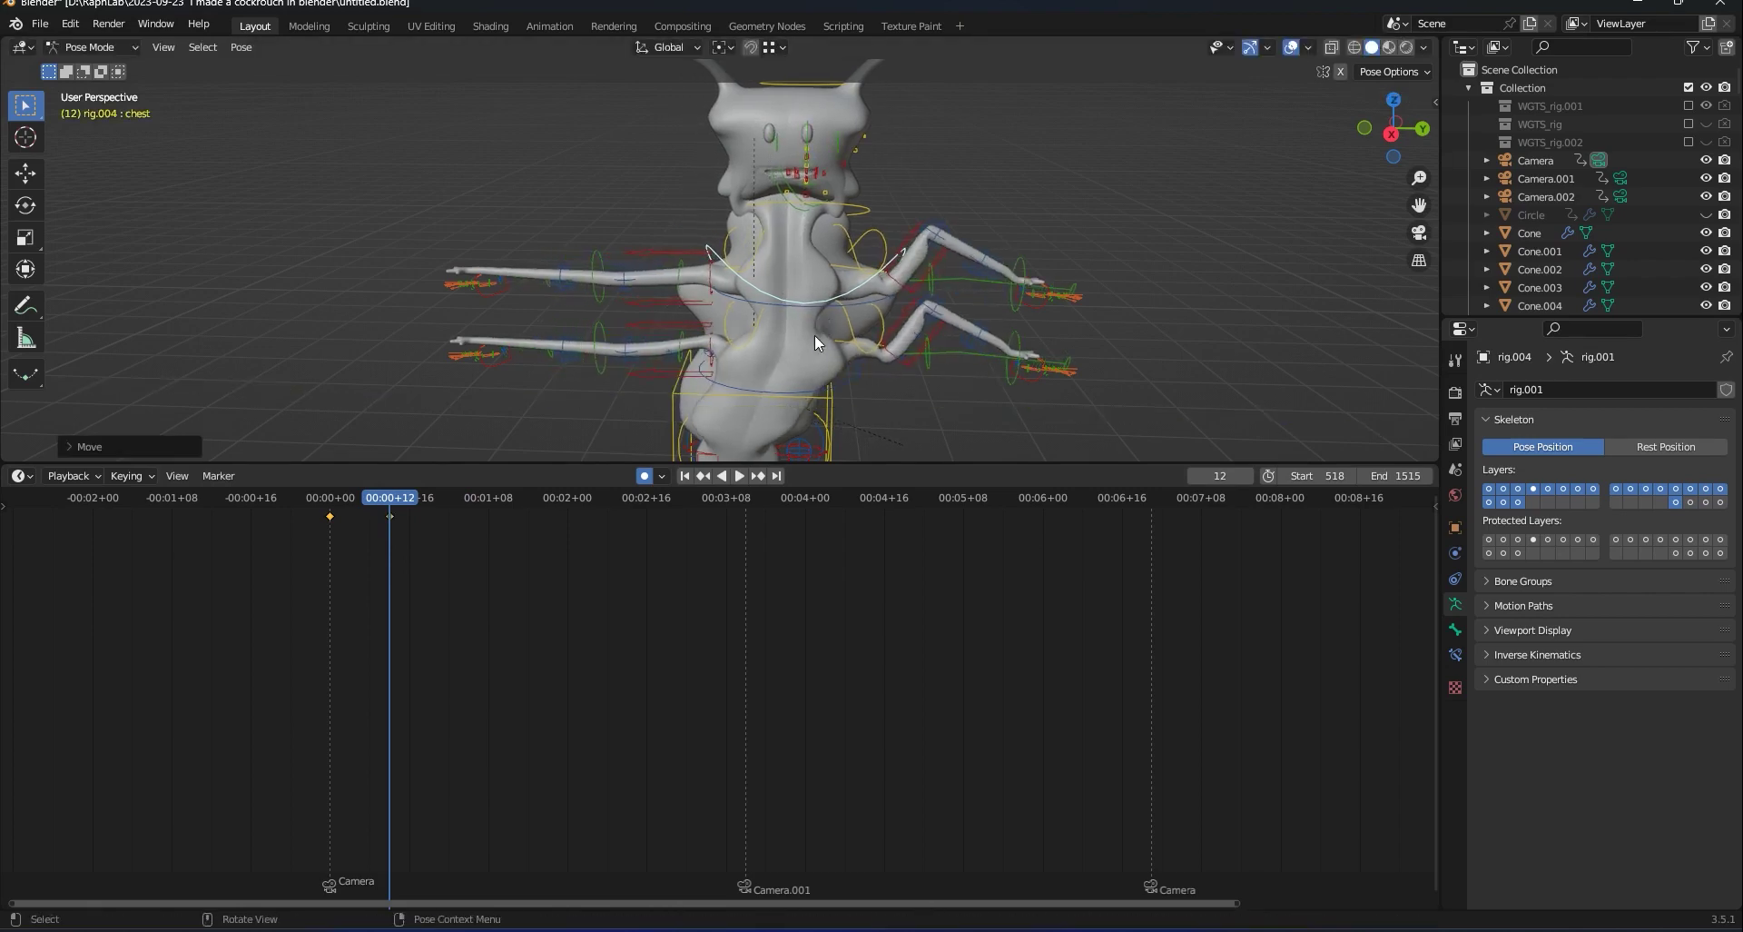
{"action": "left_click_drag", "start_coordinate": [438, 496], "coordinate": [456, 498]}
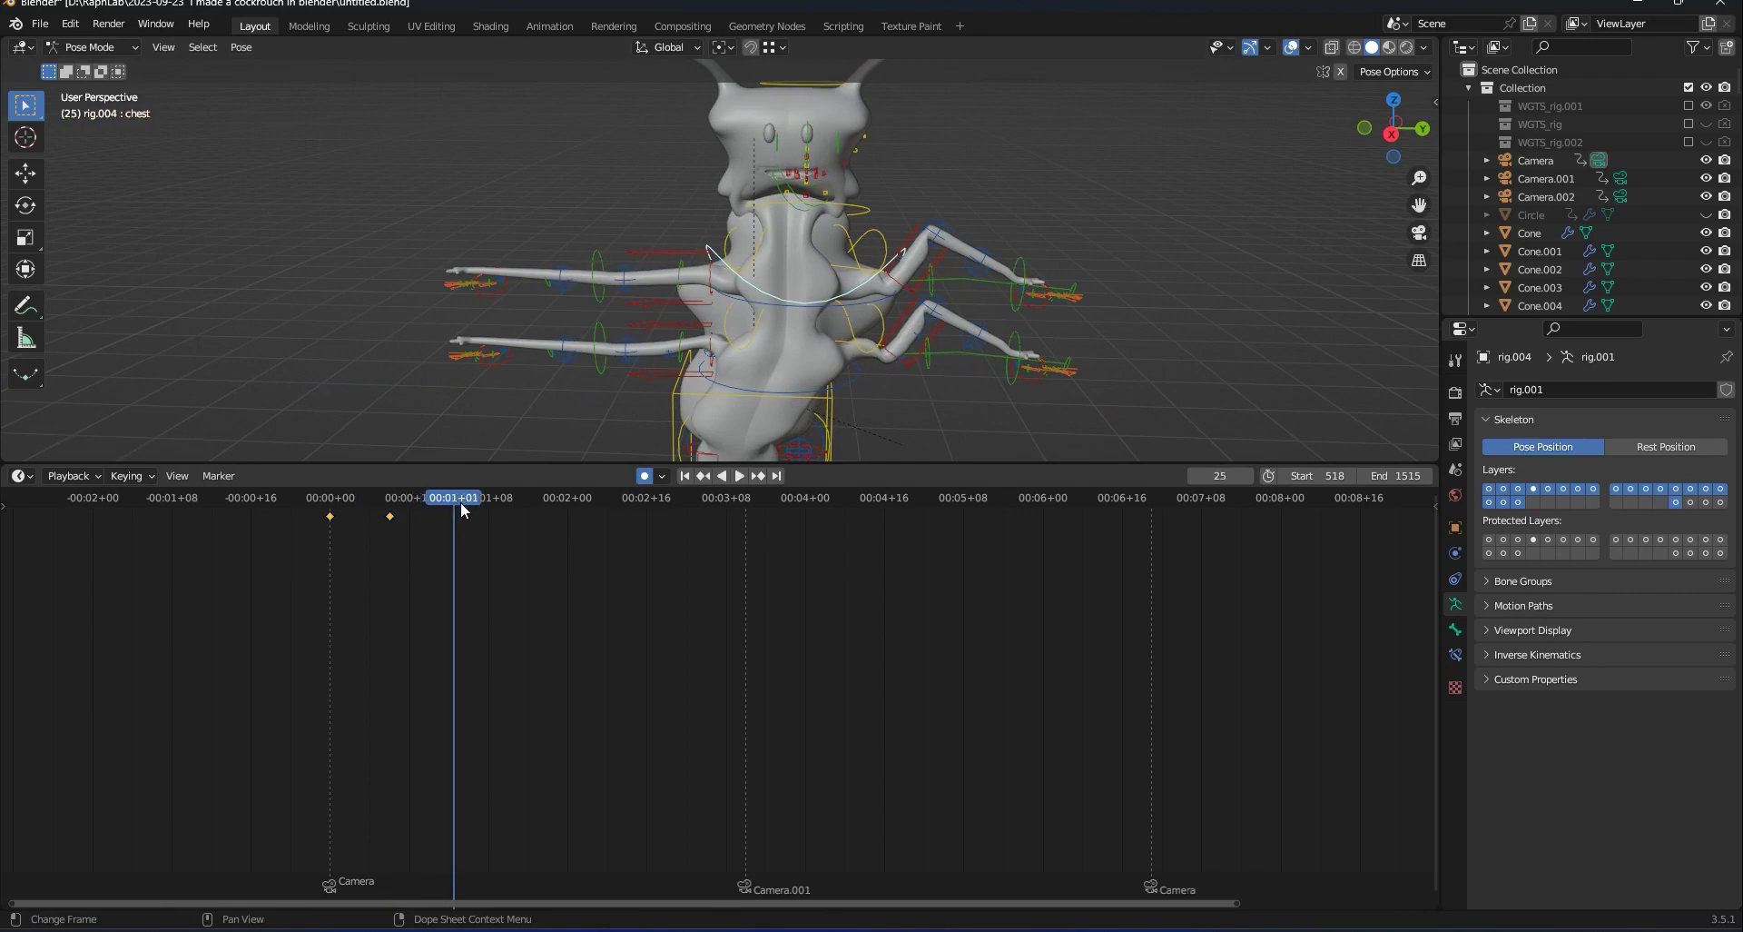
{"action": "key", "text": "g"}
{"action": "key", "text": "y"}
{"action": "right_click", "coordinate": [750, 216]}
Copy the chest's keyframe at frame 0, paste it at frame 25, and play the animation onward.
{"action": "left_click_drag", "start_coordinate": [351, 548], "coordinate": [309, 510]}
{"action": "key", "text": "ctrl+v"}
{"action": "key", "text": "space"}
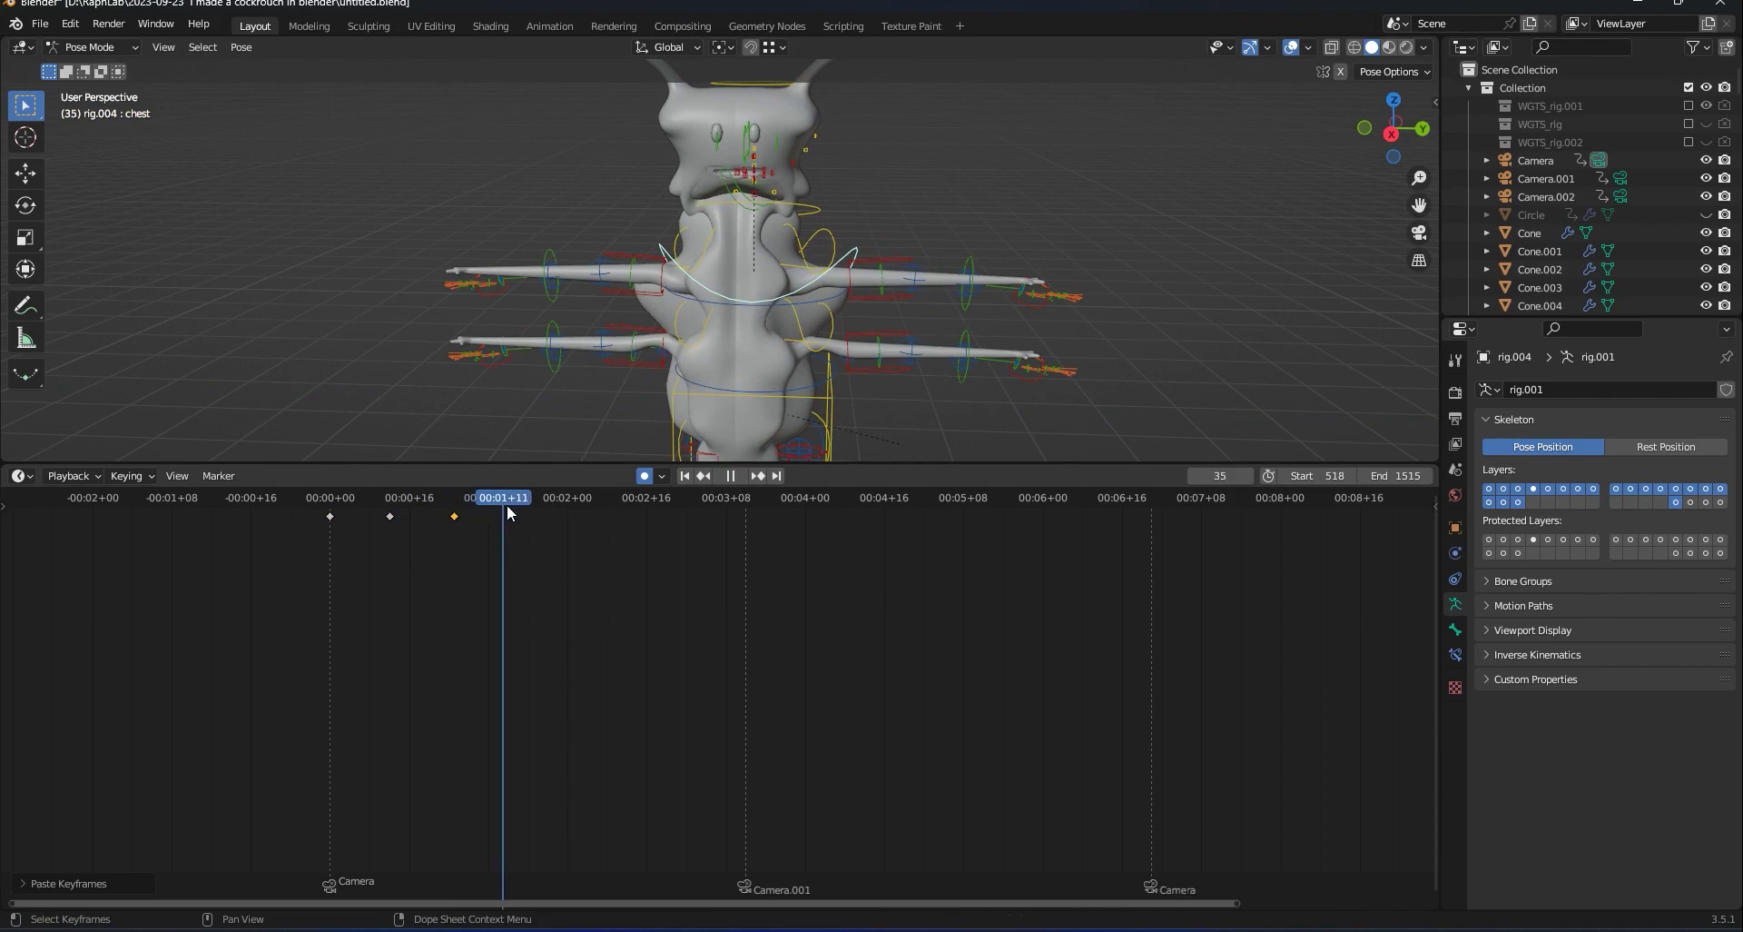
Pause playback at frame 36 and shift the chest control about 0.35 m along negative Y.
{"action": "key", "text": "space"}
{"action": "key", "text": "g"}
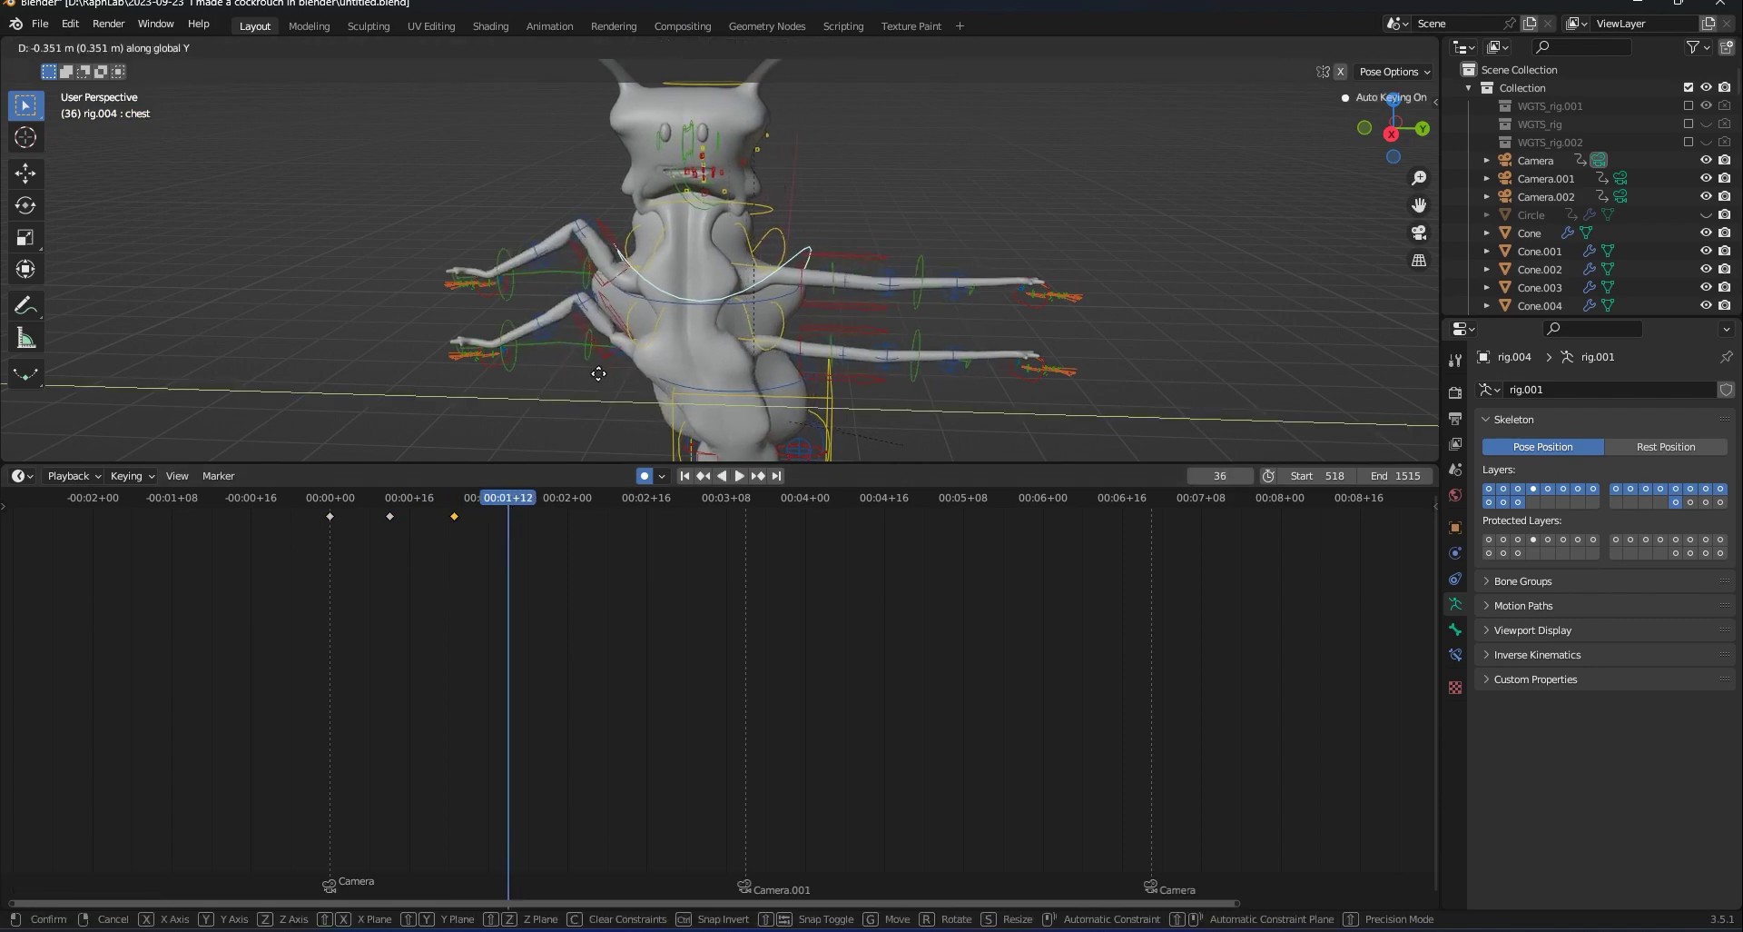
{"action": "left_click", "coordinate": [412, 553]}
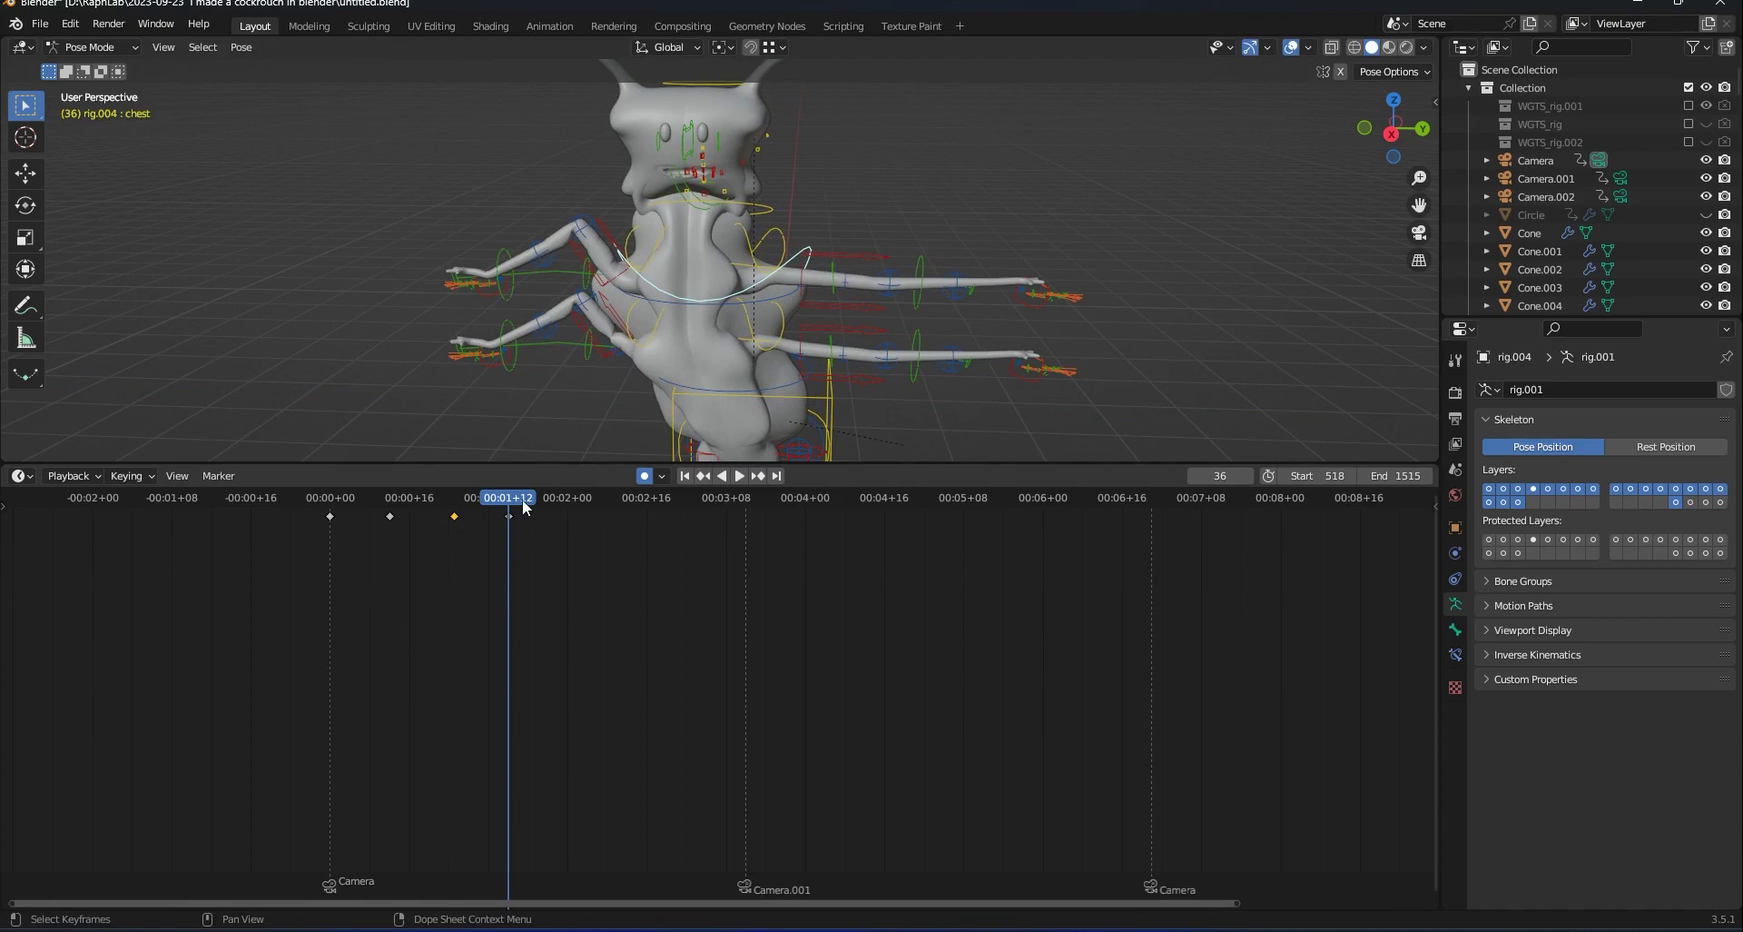
Advance the timeline to frame 48 and paste the chest's copied rest keyframe there.
{"action": "key", "text": "space"}
{"action": "left_click_drag", "start_coordinate": [551, 505], "coordinate": [571, 505]}
{"action": "key", "text": "space"}
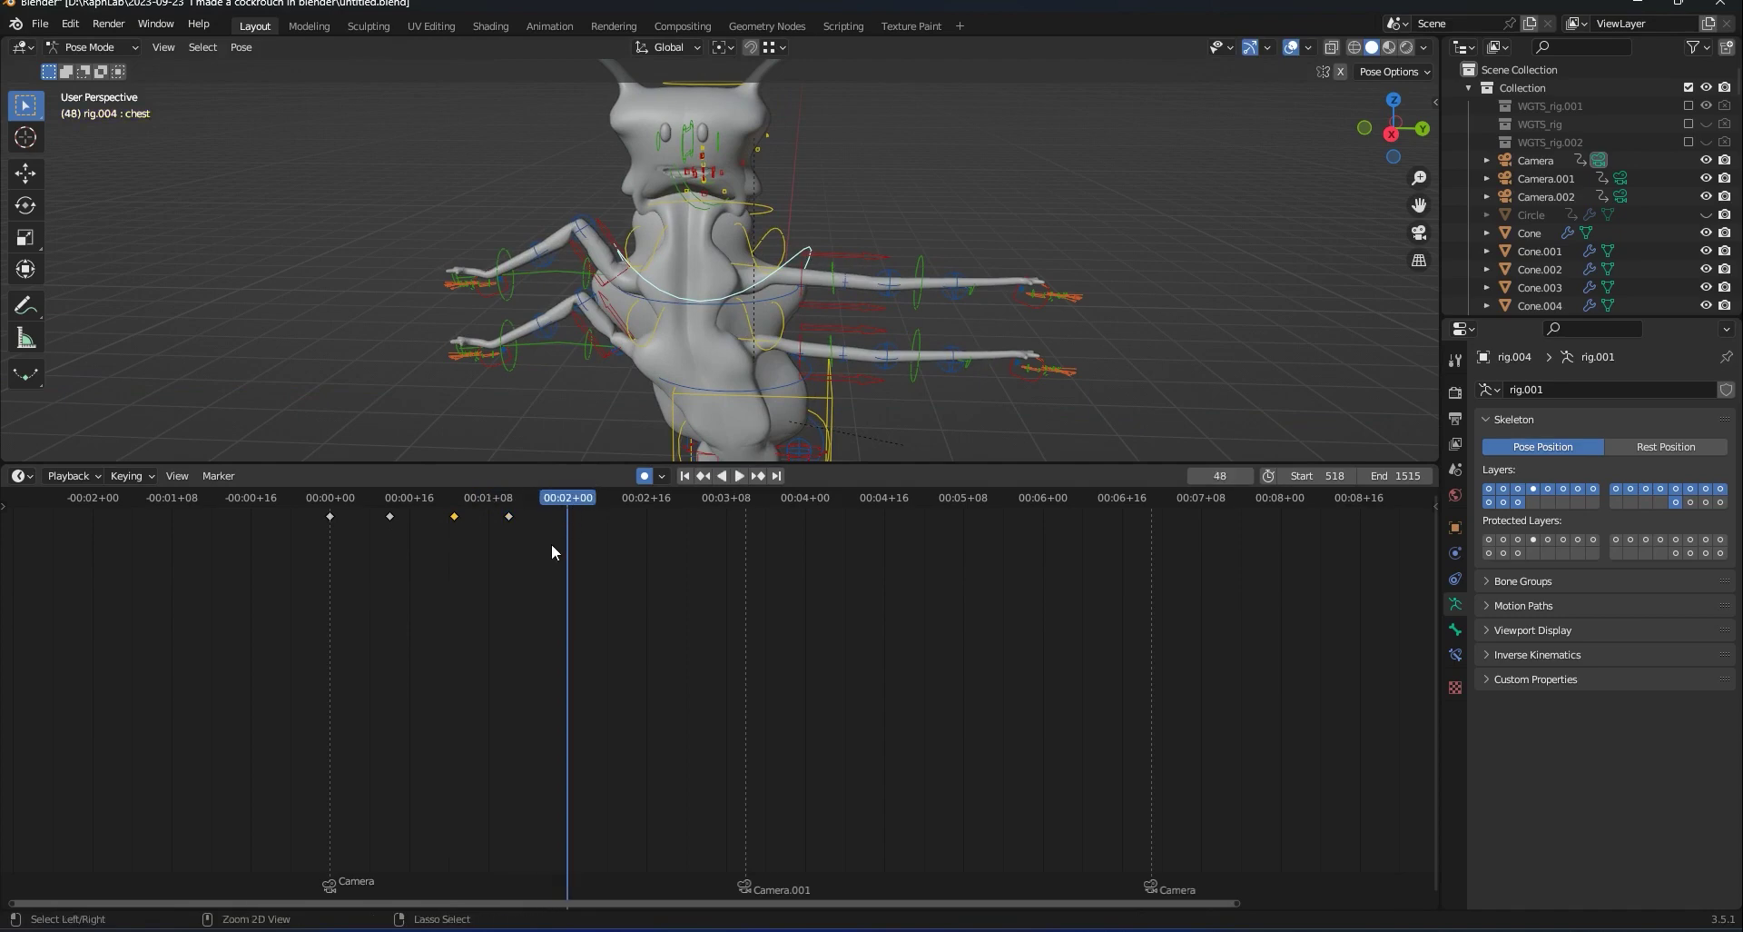
{"action": "key", "text": "ctrl+v"}
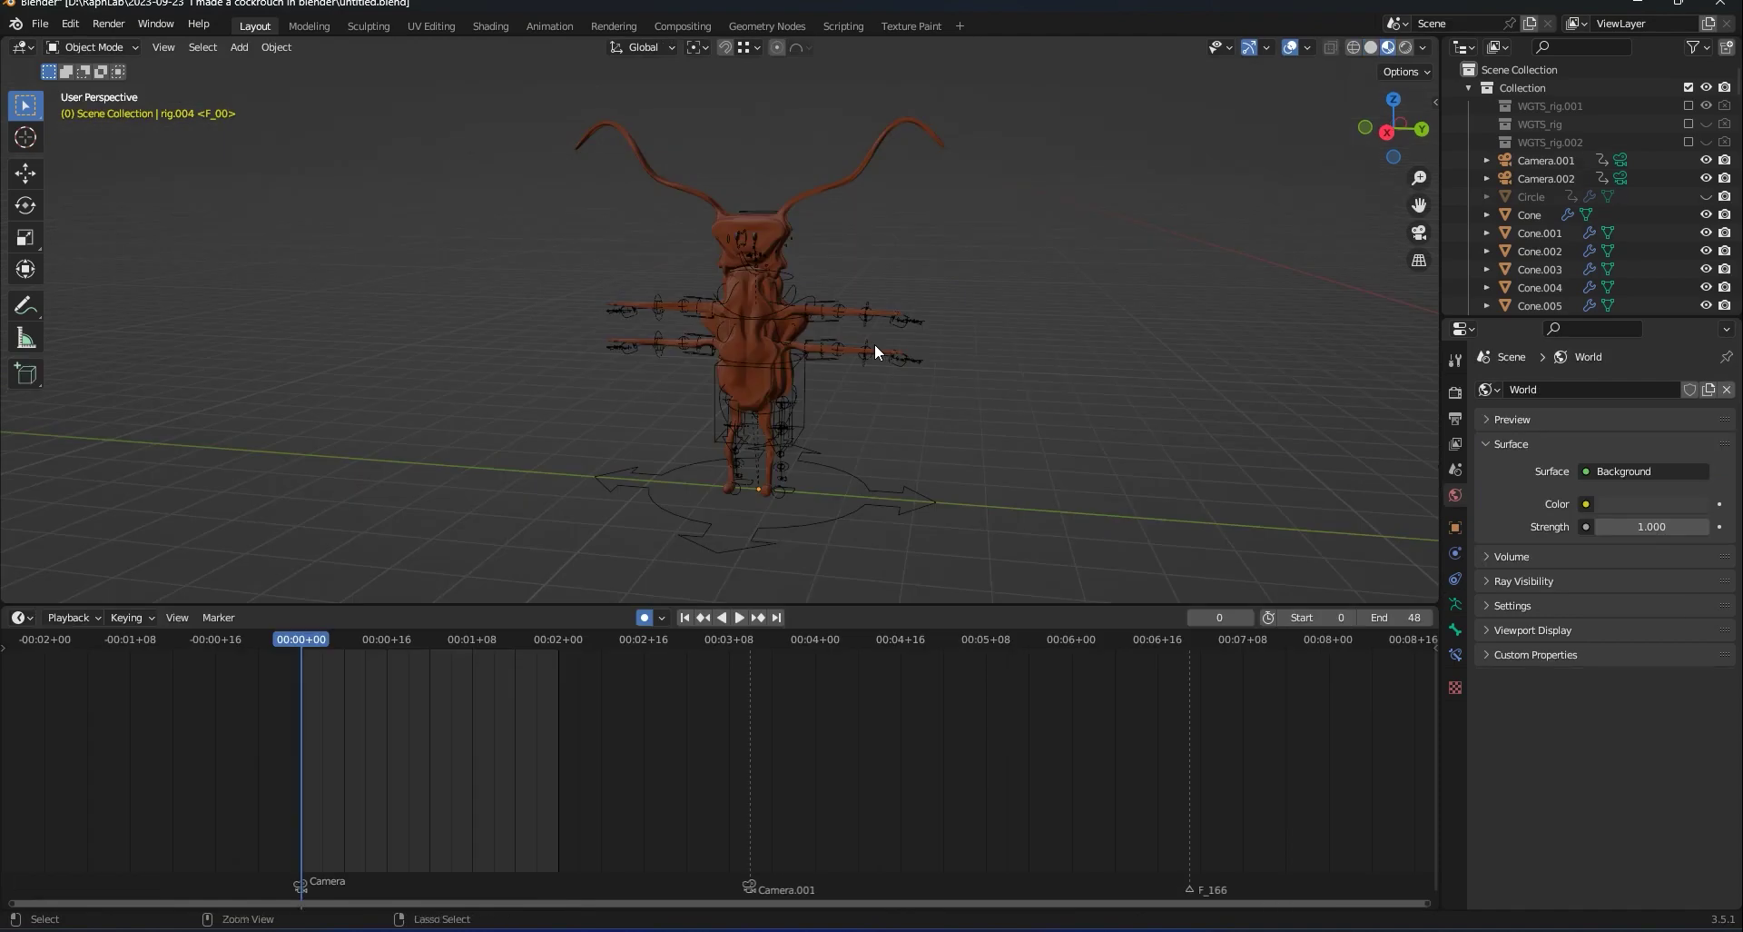
Align the scene camera to a front view that frames the whole cockroach from antennae to feet.
{"action": "key", "text": "KP_0"}
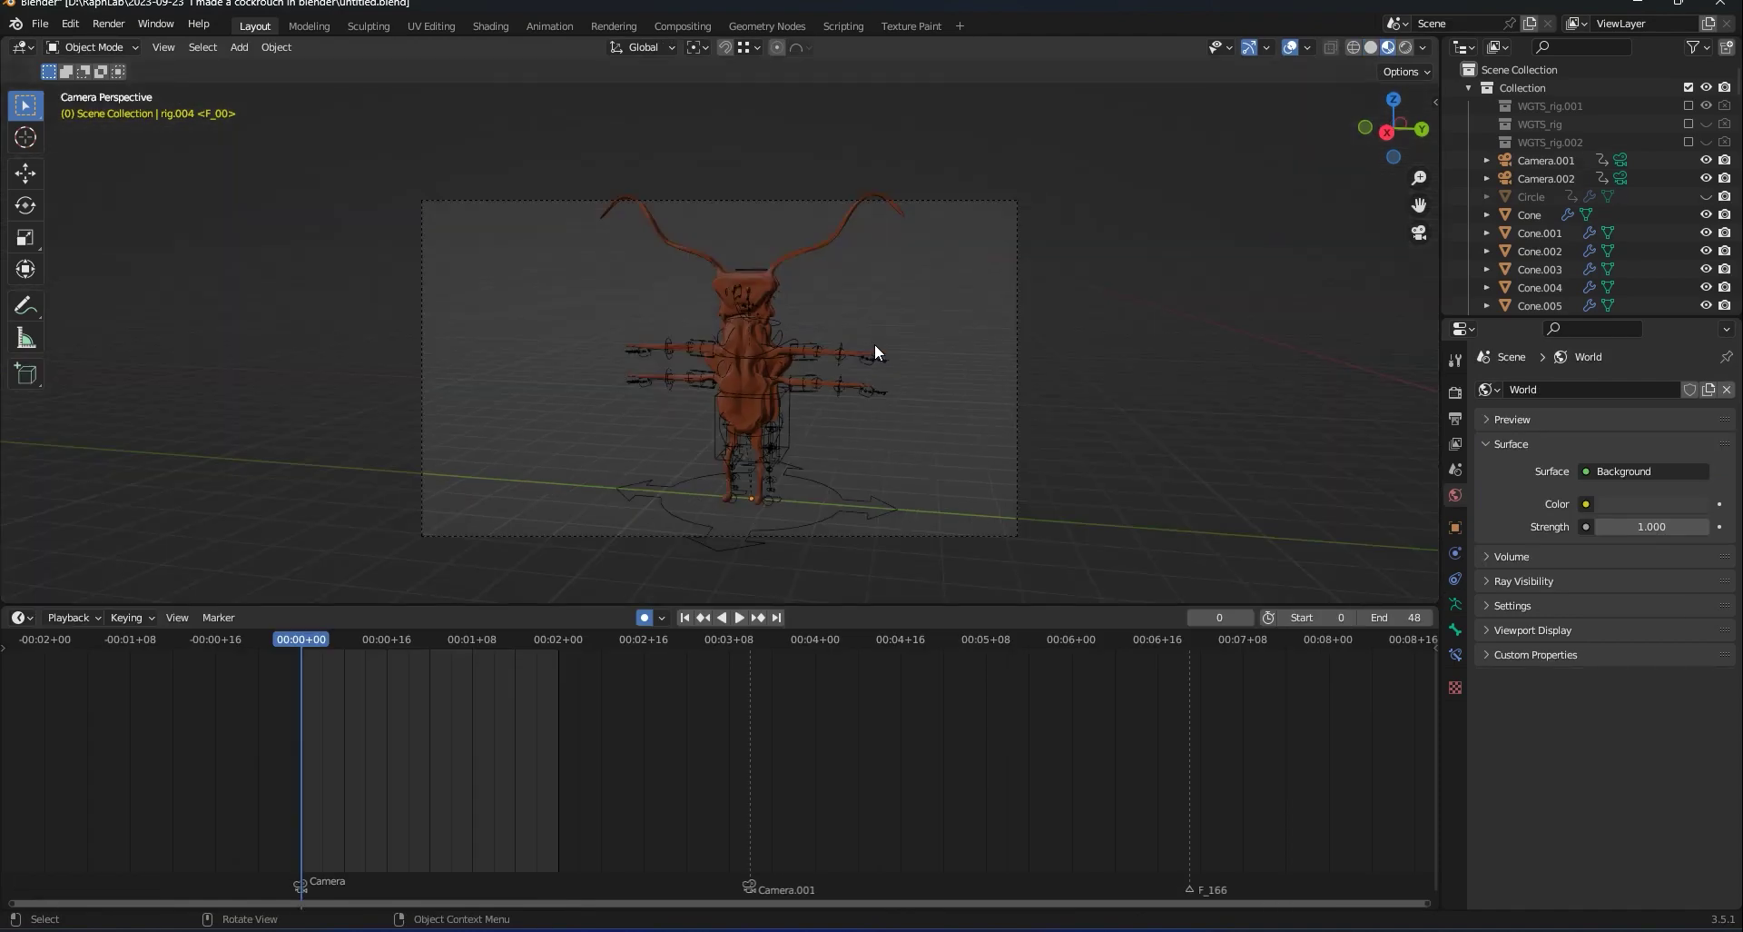
{"action": "middle_click", "coordinate": [874, 343]}
{"action": "middle_click_drag", "start_coordinate": [951, 329], "coordinate": [939, 350]}
{"action": "key", "text": "KP_0"}
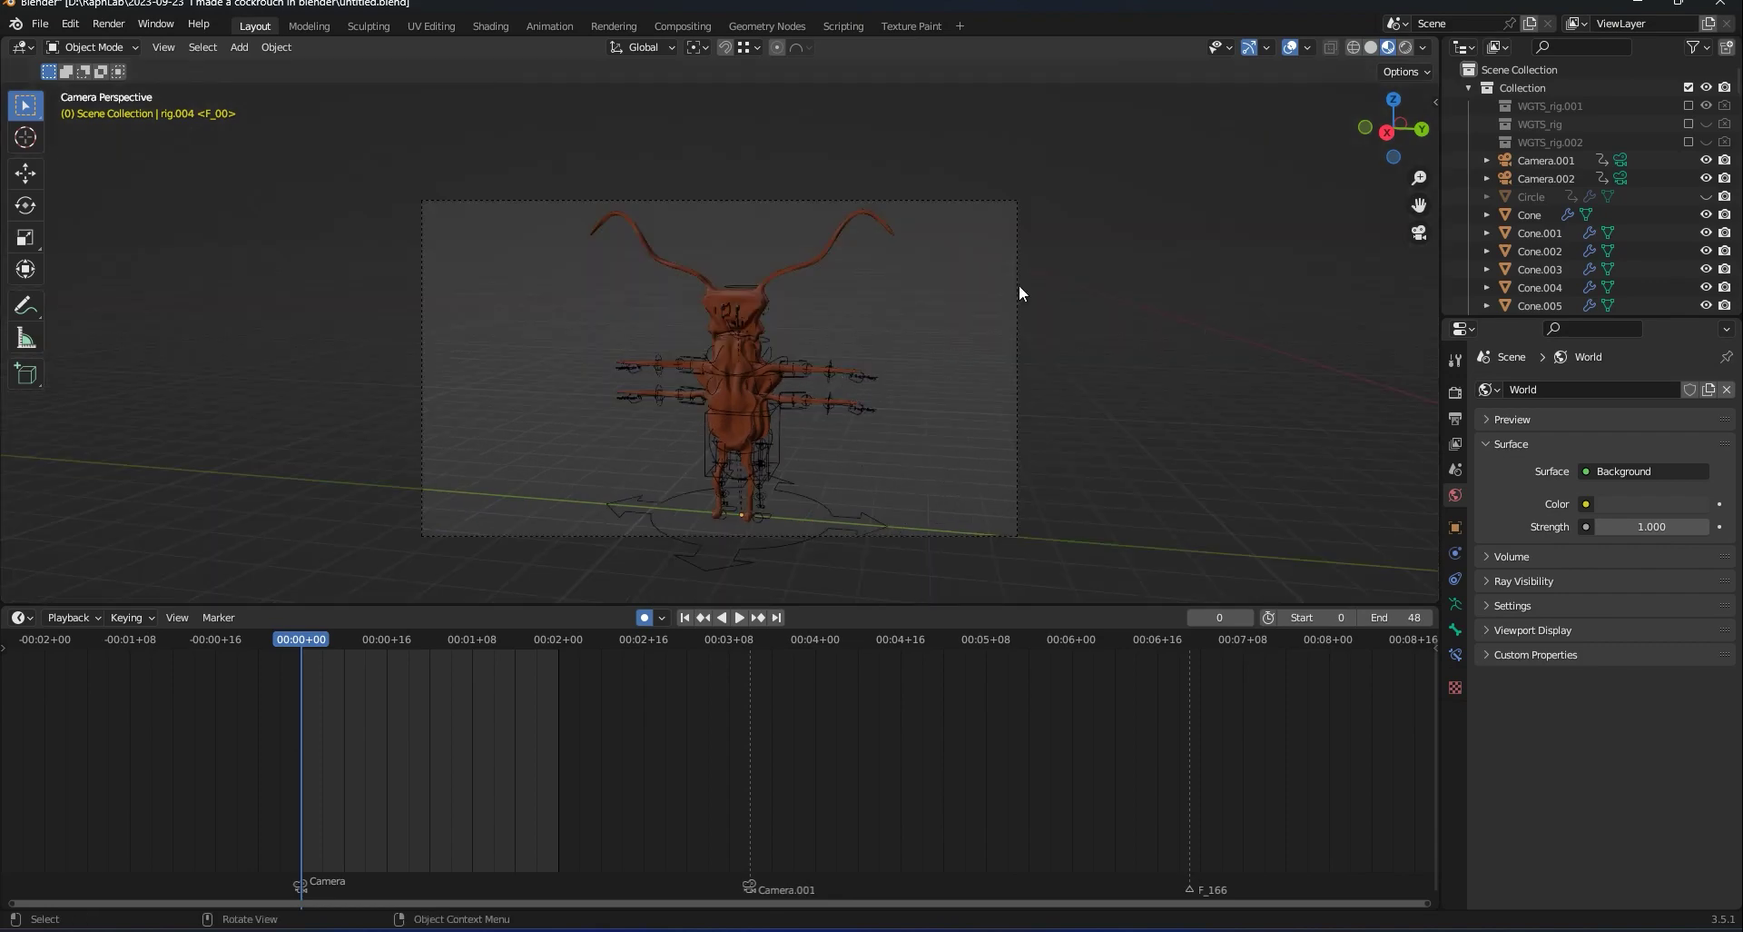
{"action": "middle_click_drag", "start_coordinate": [1099, 345], "coordinate": [1101, 345]}
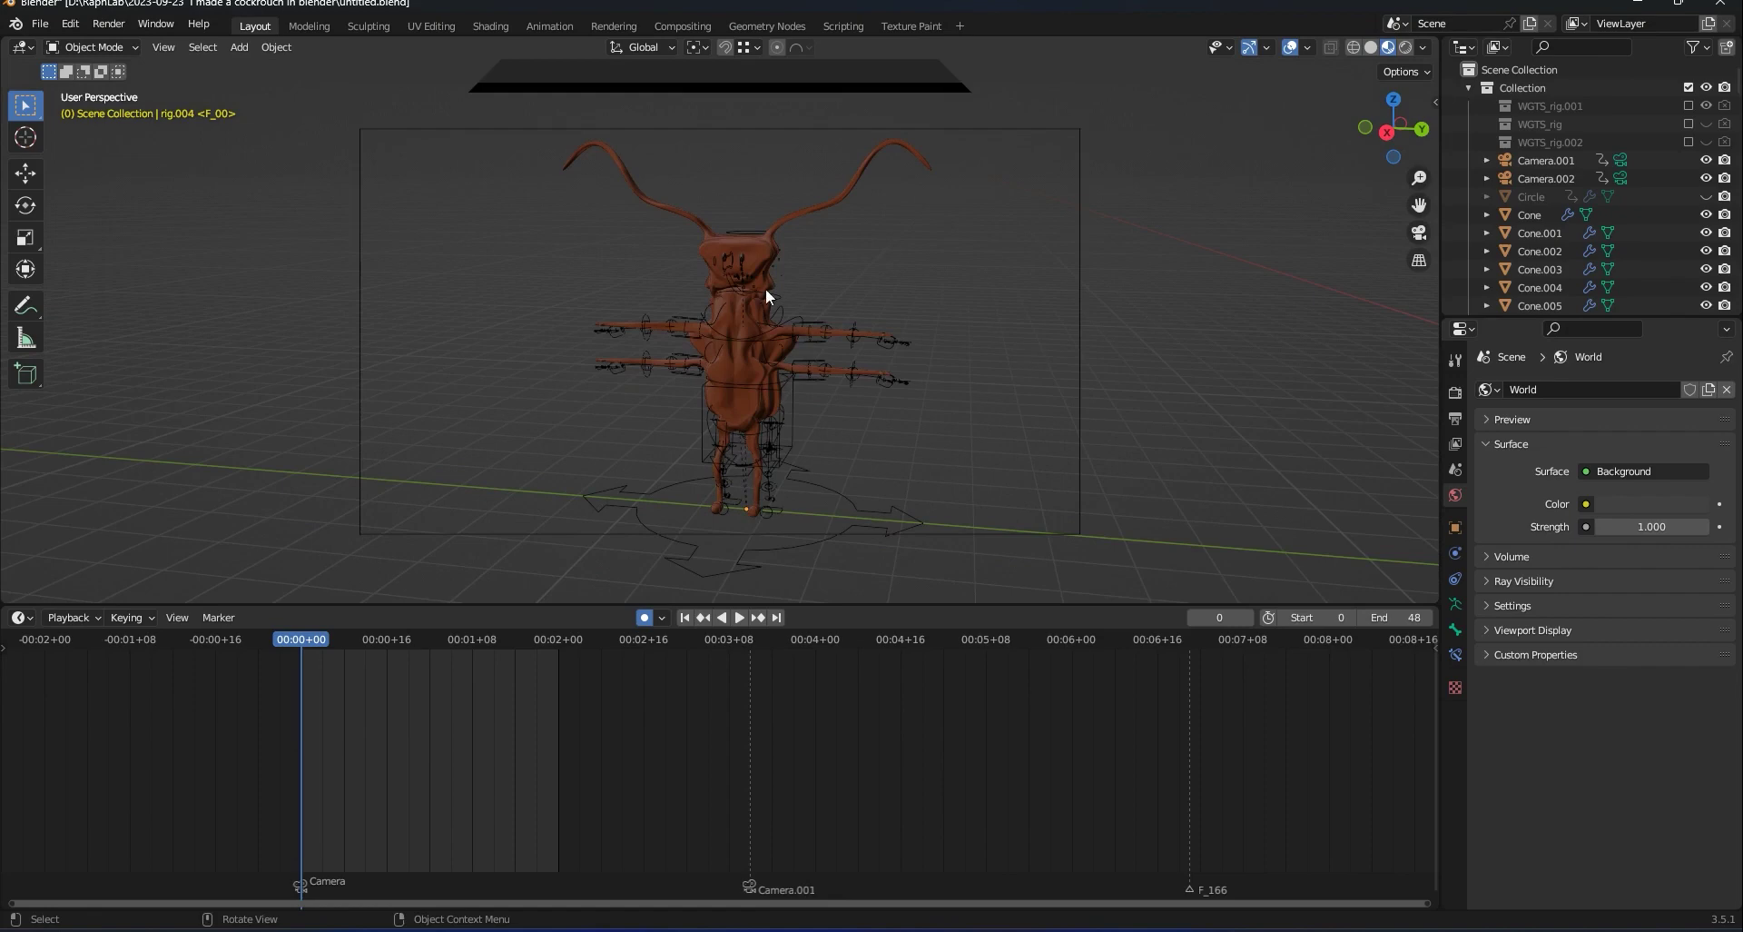
Switch the viewport to rendered shading and add an area light to the scene.
{"action": "left_click", "coordinate": [1405, 47]}
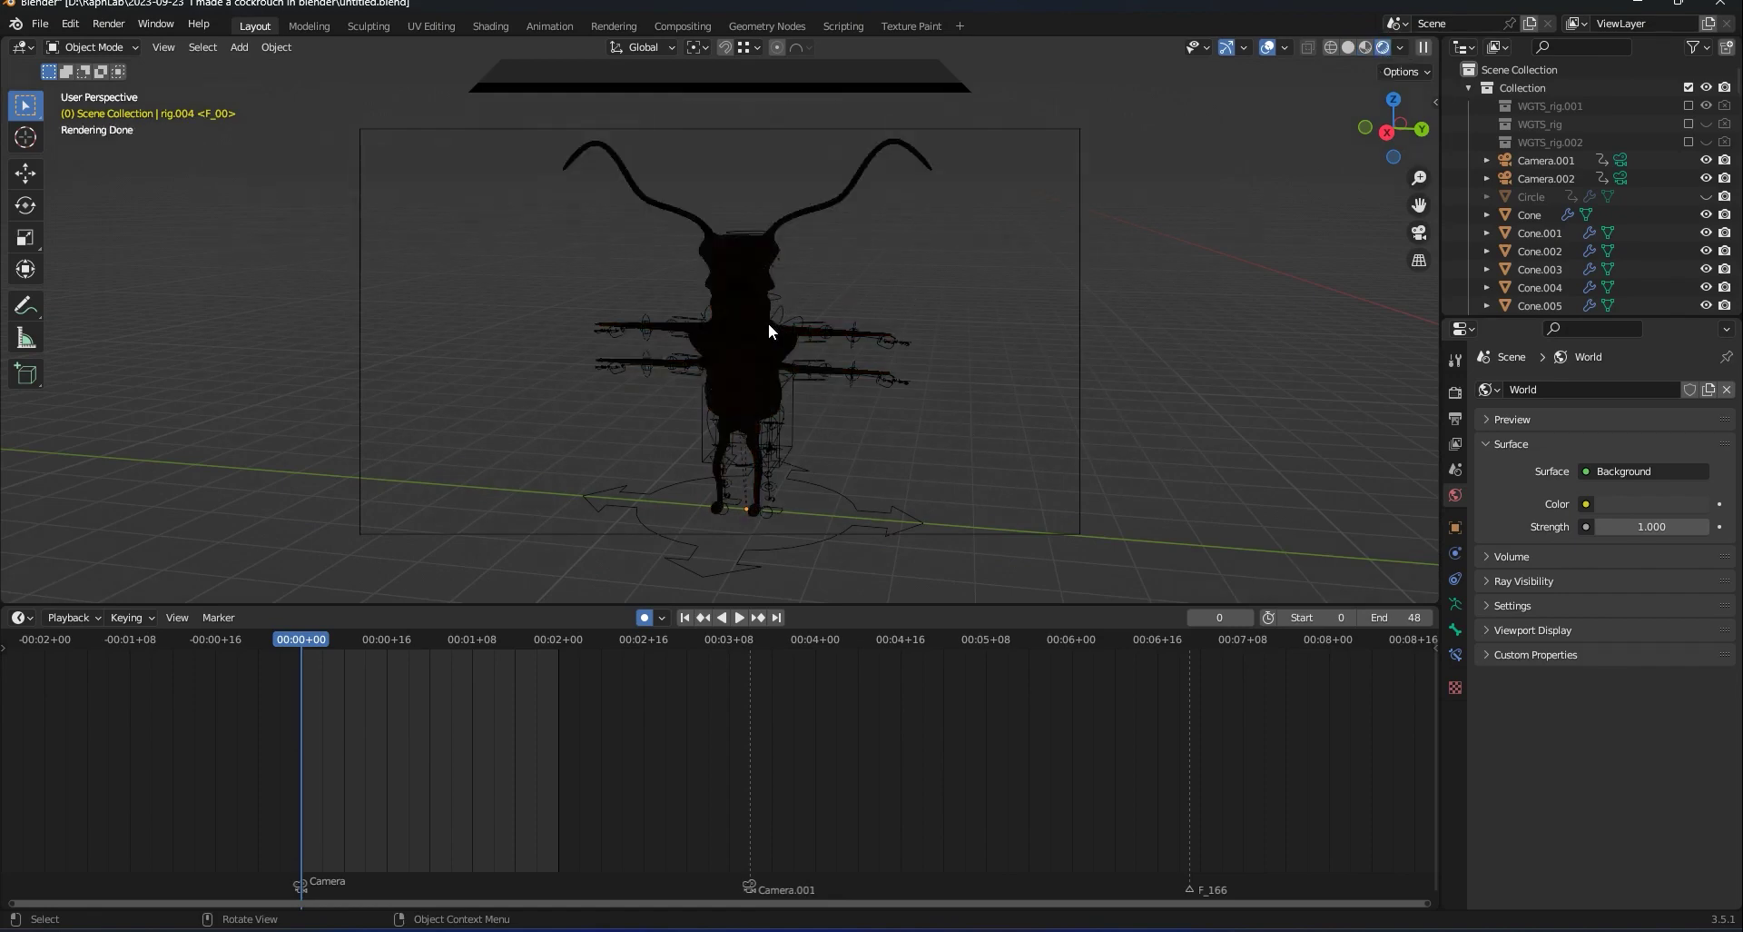
{"action": "key", "text": "shift+a"}
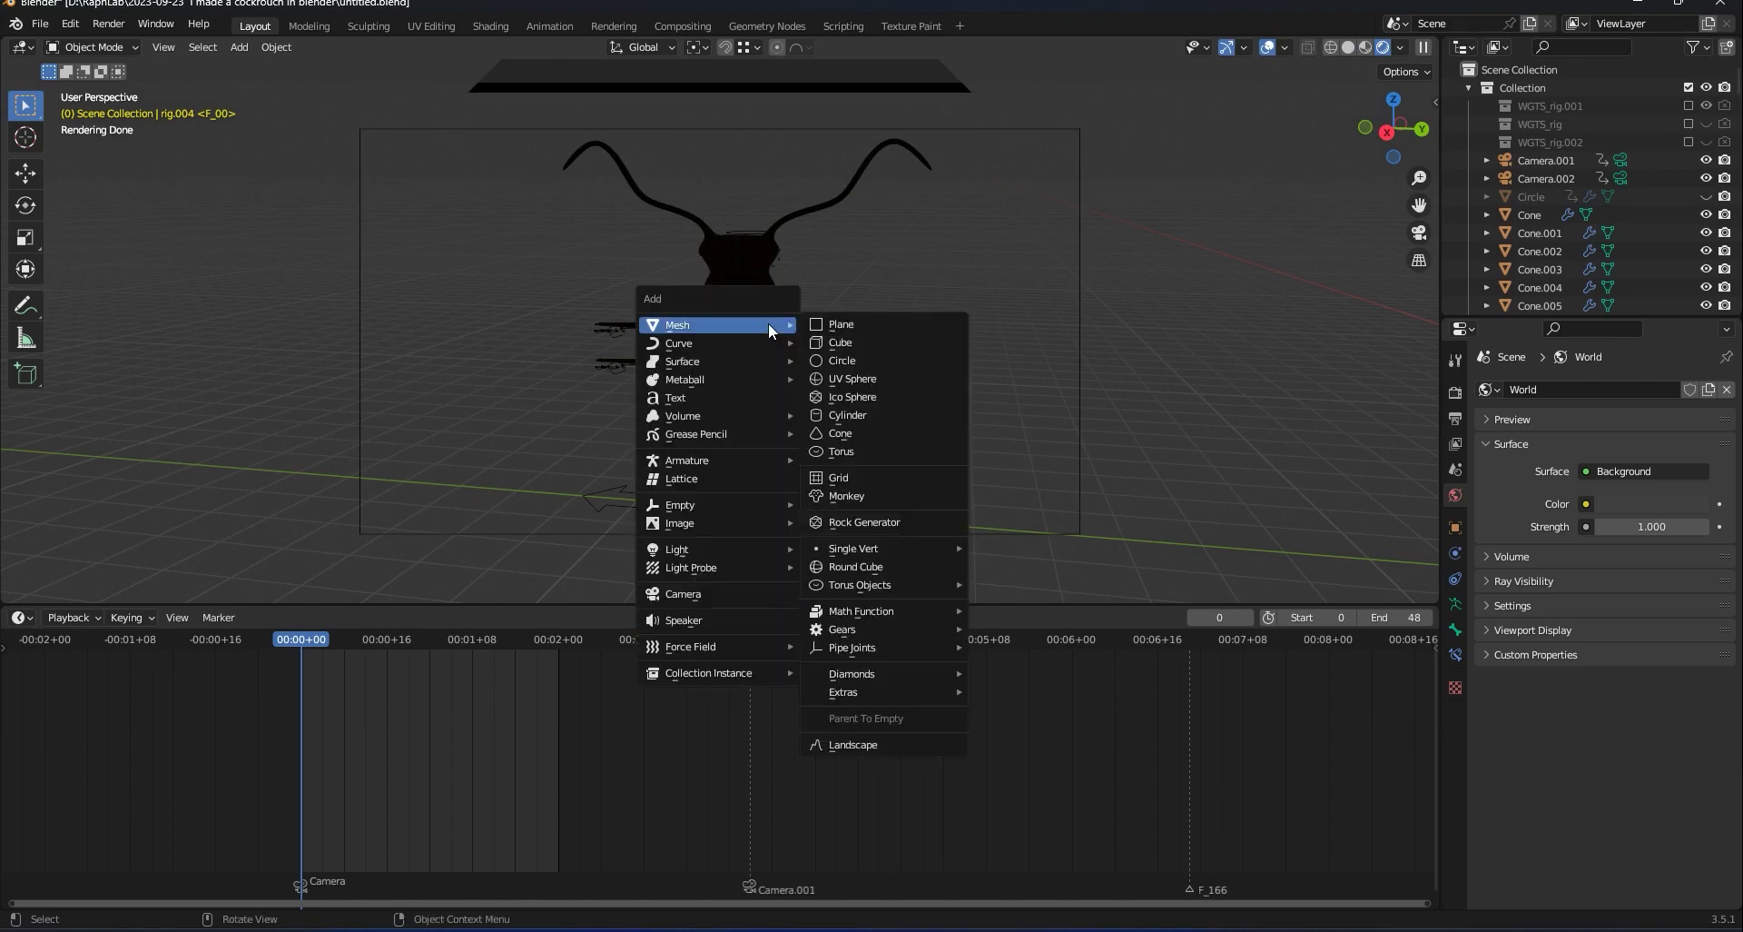
{"action": "mouse_move", "coordinate": [732, 544]}
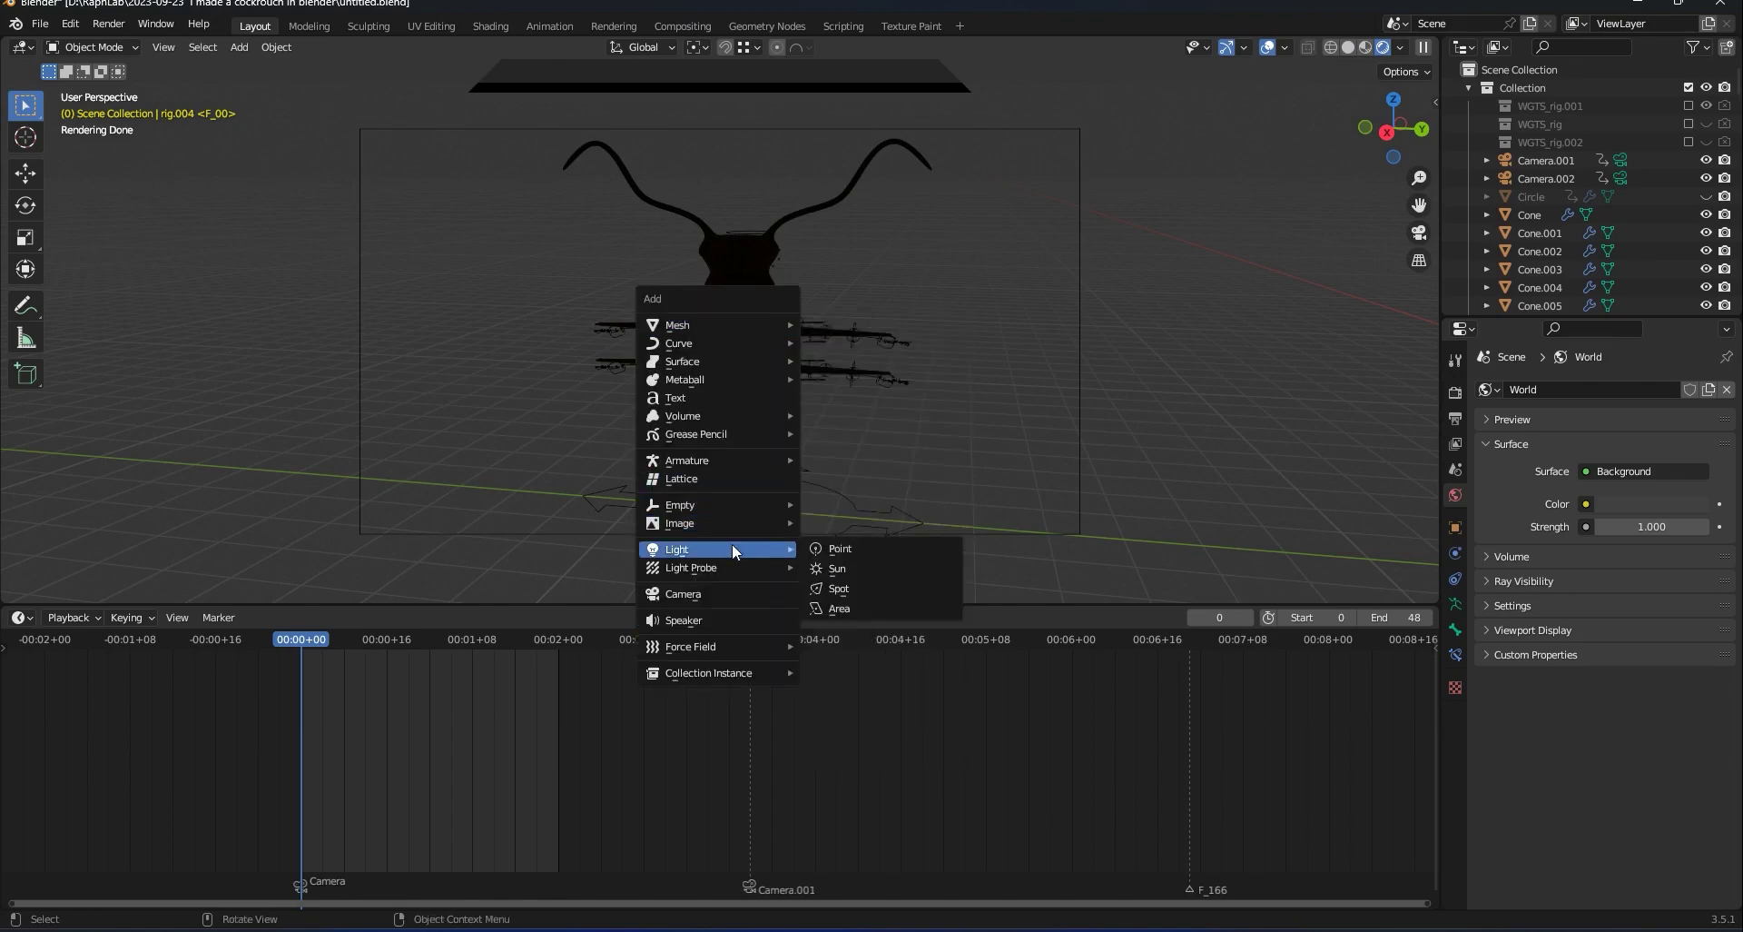
{"action": "left_click", "coordinate": [826, 608]}
Move the area light along Y to the cockroach and raise it along Z above the head.
{"action": "key", "text": "KP_0"}
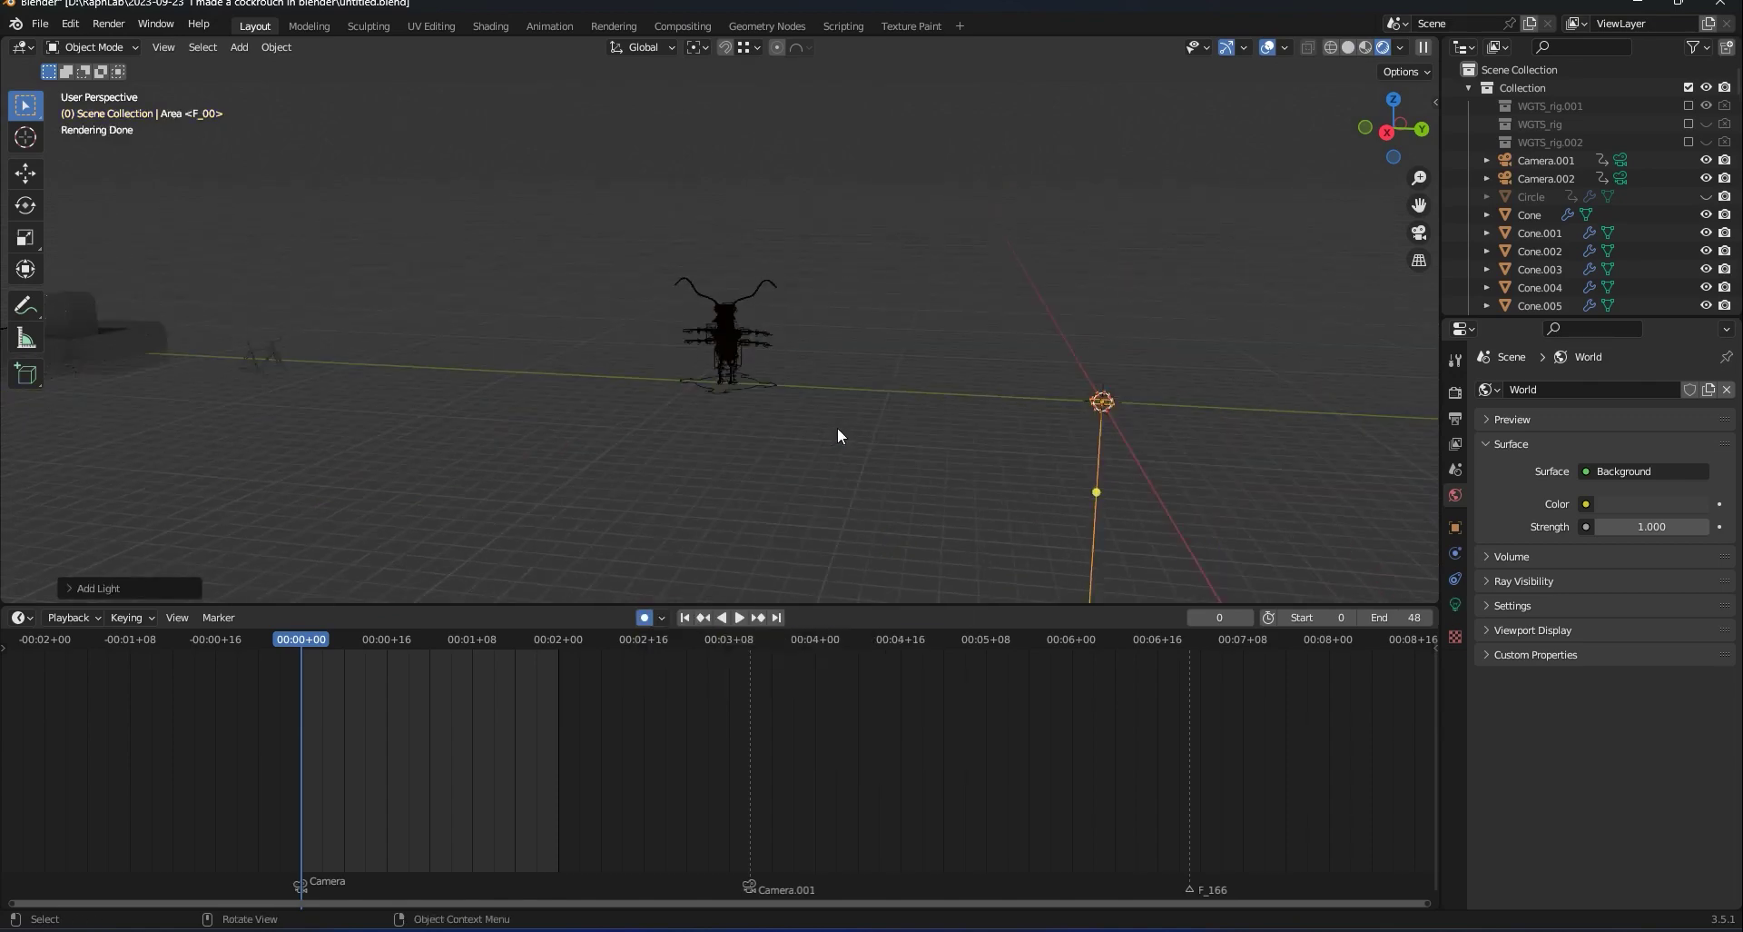
{"action": "key", "text": "g"}
{"action": "key", "text": "y"}
{"action": "left_click", "coordinate": [471, 396]}
{"action": "scroll", "coordinate": [663, 394], "scroll_direction": "up", "scroll_amount": 5}
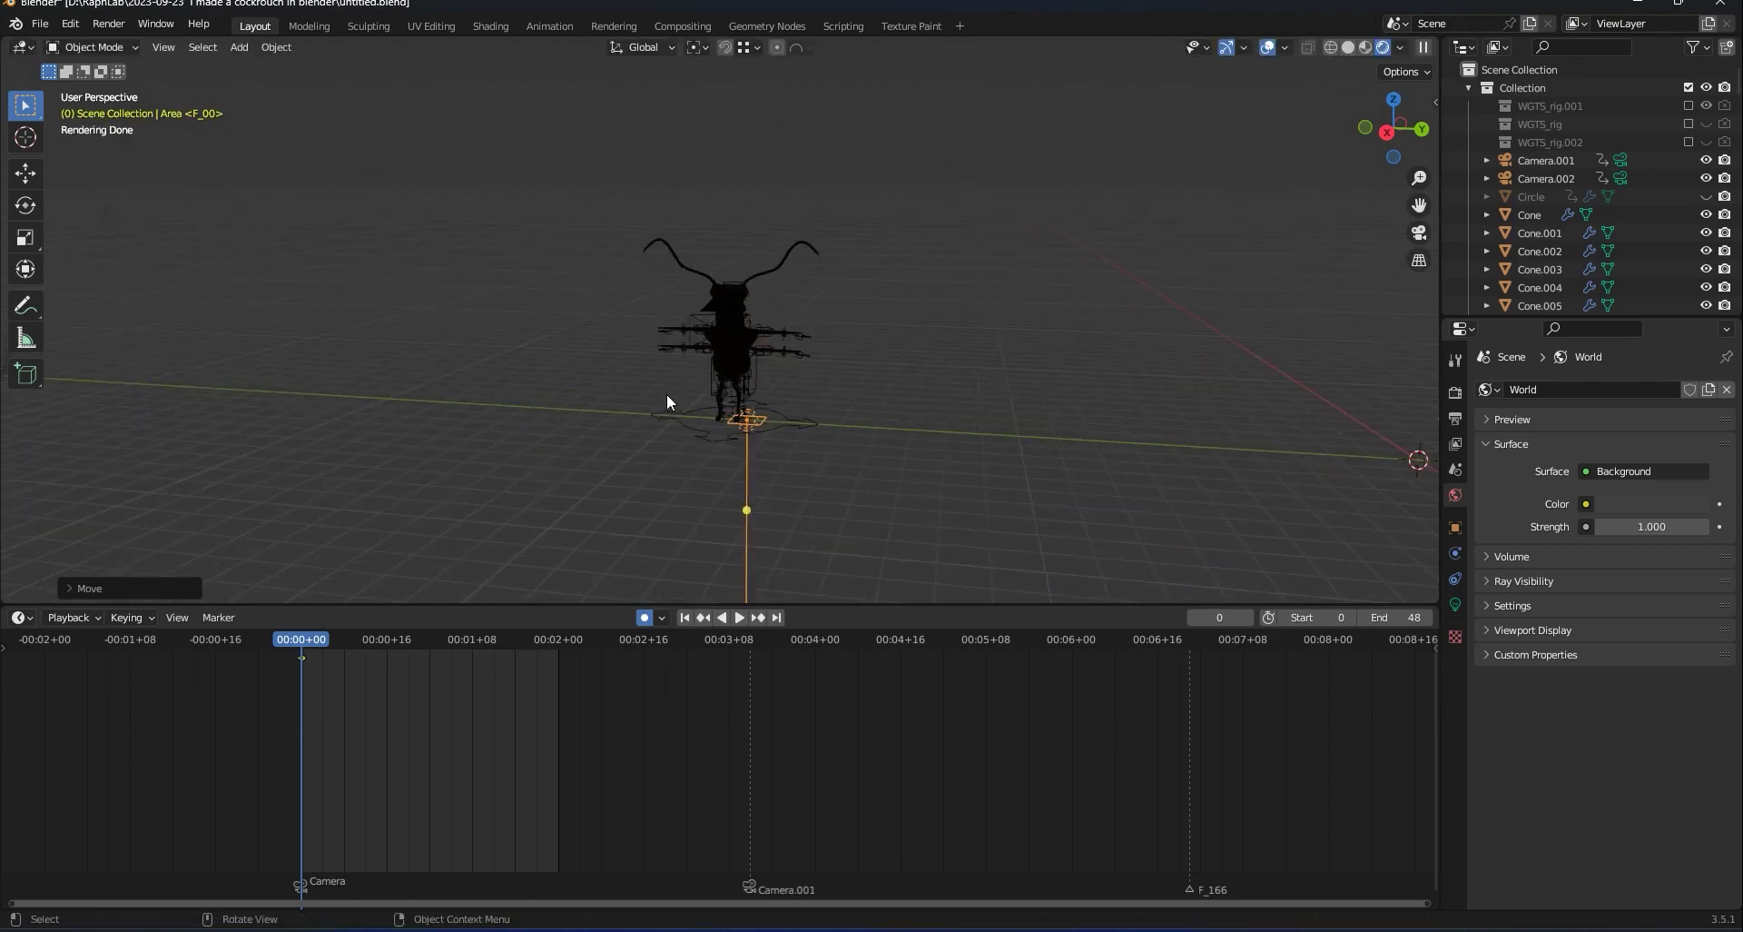
{"action": "key", "text": "g"}
{"action": "key", "text": "z"}
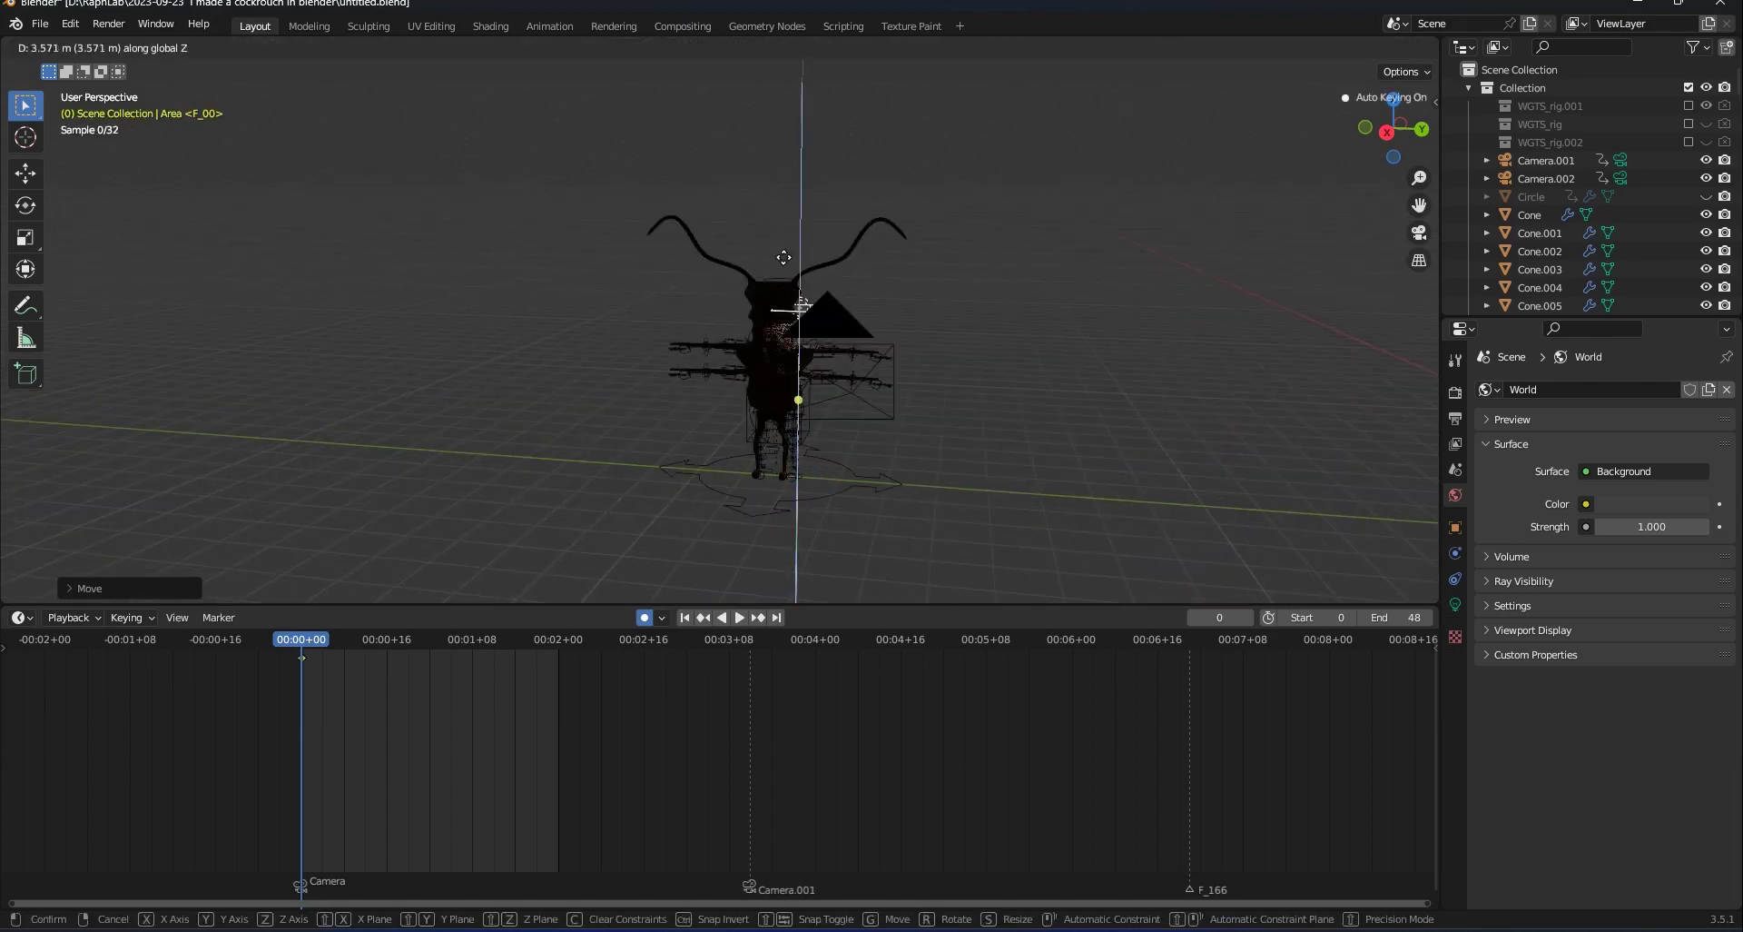
{"action": "left_click", "coordinate": [778, 198]}
Tilt the area light about Y toward the cockroach and reposition it along X and Y in front of the head.
{"action": "key", "text": "r"}
{"action": "key", "text": "y"}
{"action": "left_click", "coordinate": [783, 199]}
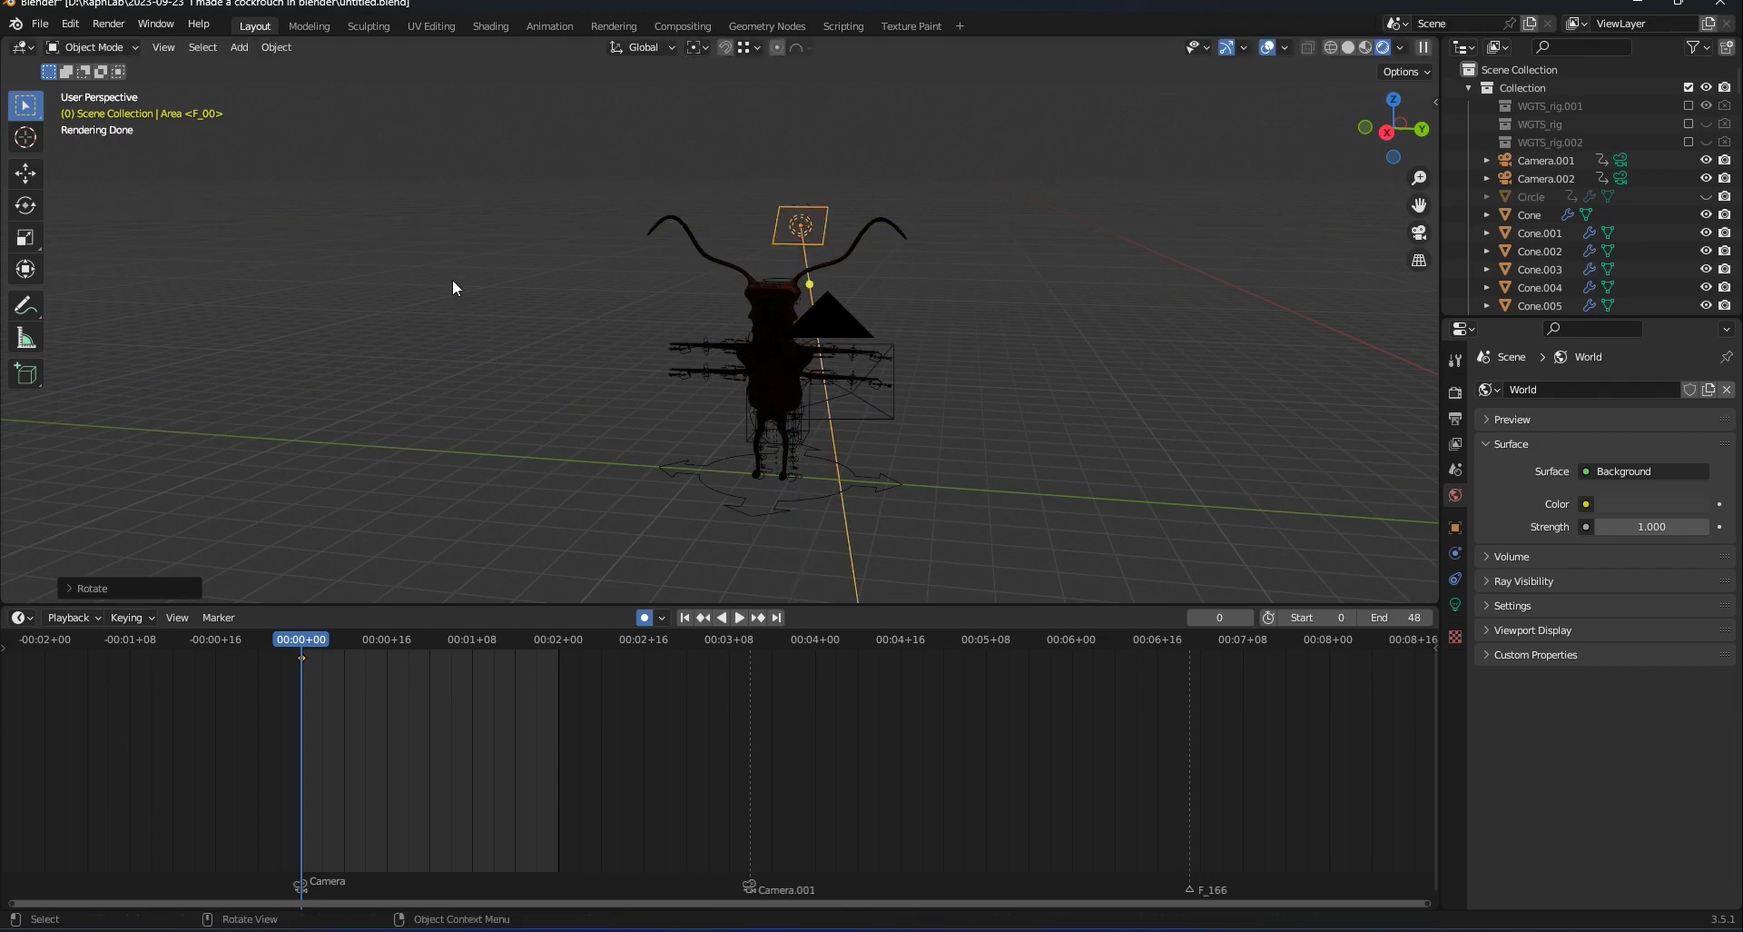
{"action": "key", "text": "g"}
{"action": "key", "text": "x"}
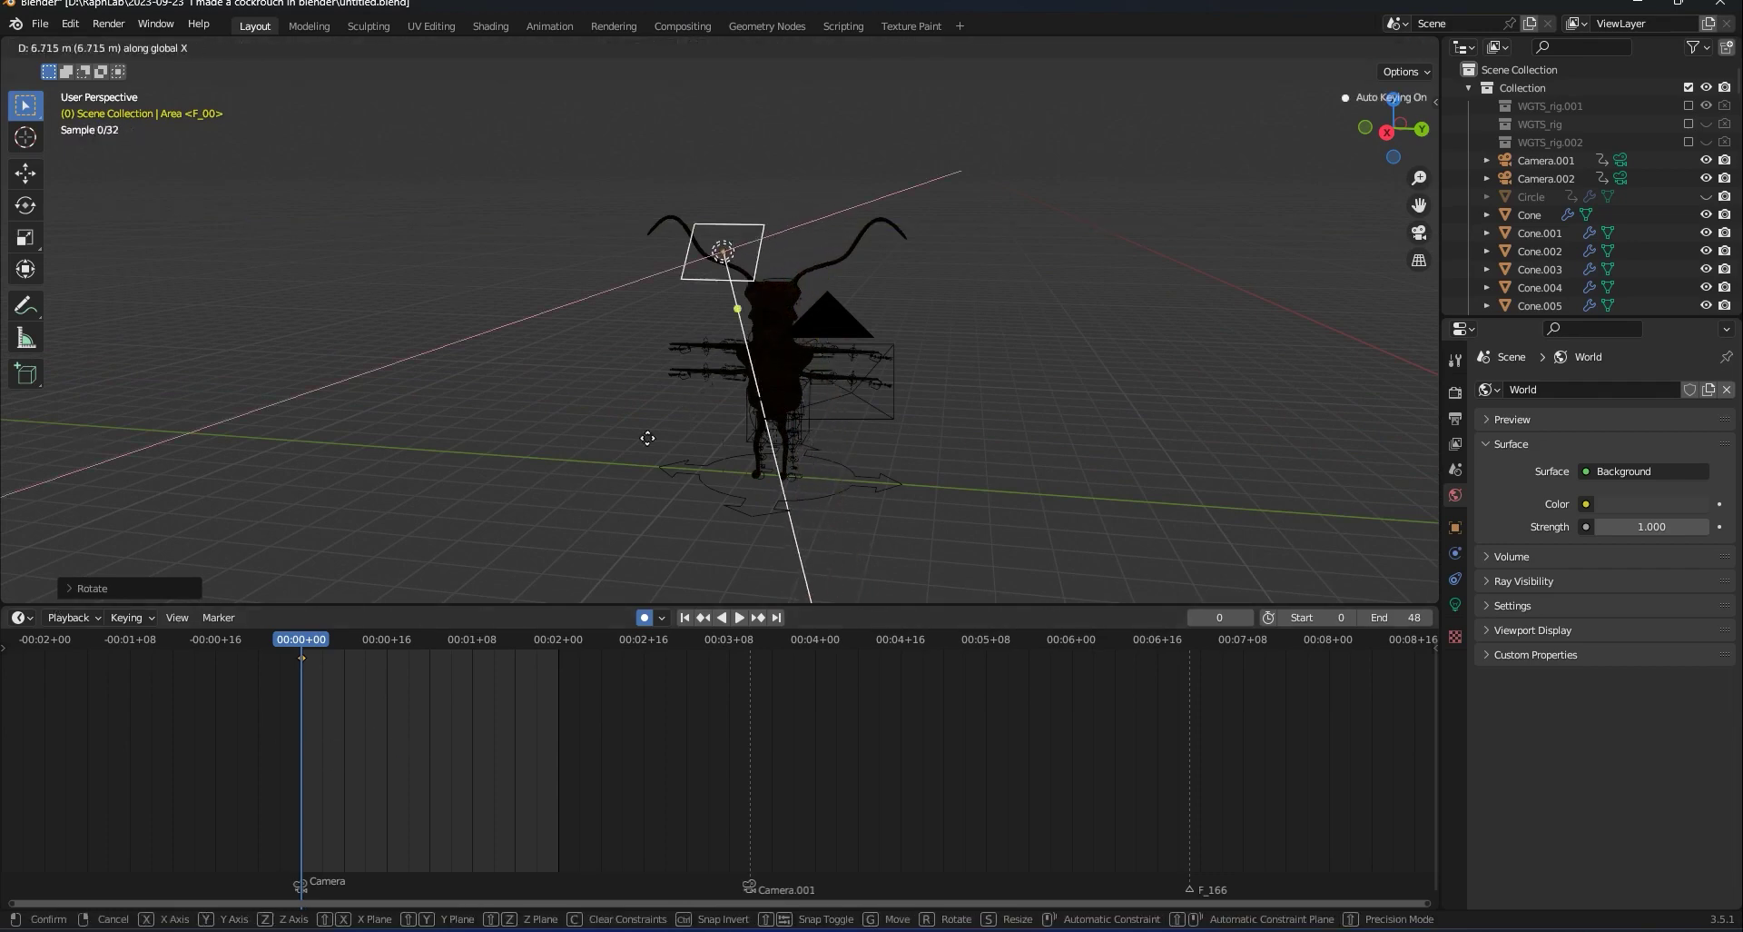
{"action": "left_click", "coordinate": [648, 266]}
{"action": "key", "text": "g"}
{"action": "key", "text": "y"}
{"action": "left_click", "coordinate": [631, 269]}
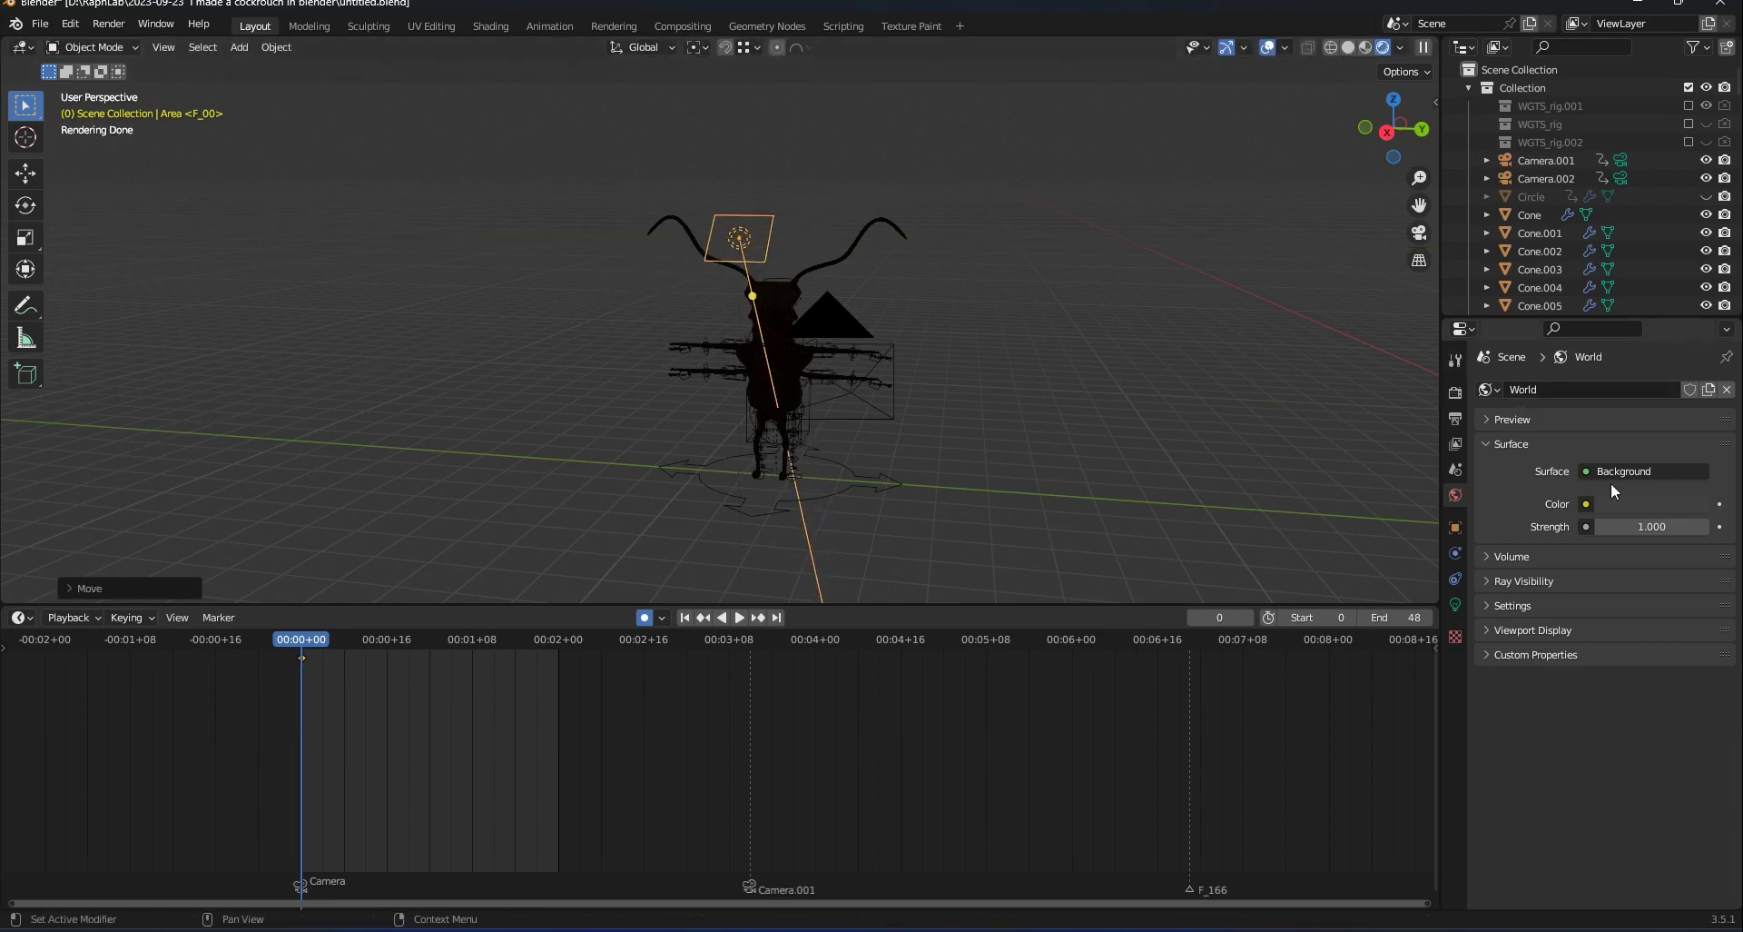
Set the area light's power to 2000 W.
{"action": "left_click", "coordinate": [1457, 604]}
{"action": "left_click", "coordinate": [1660, 511]}
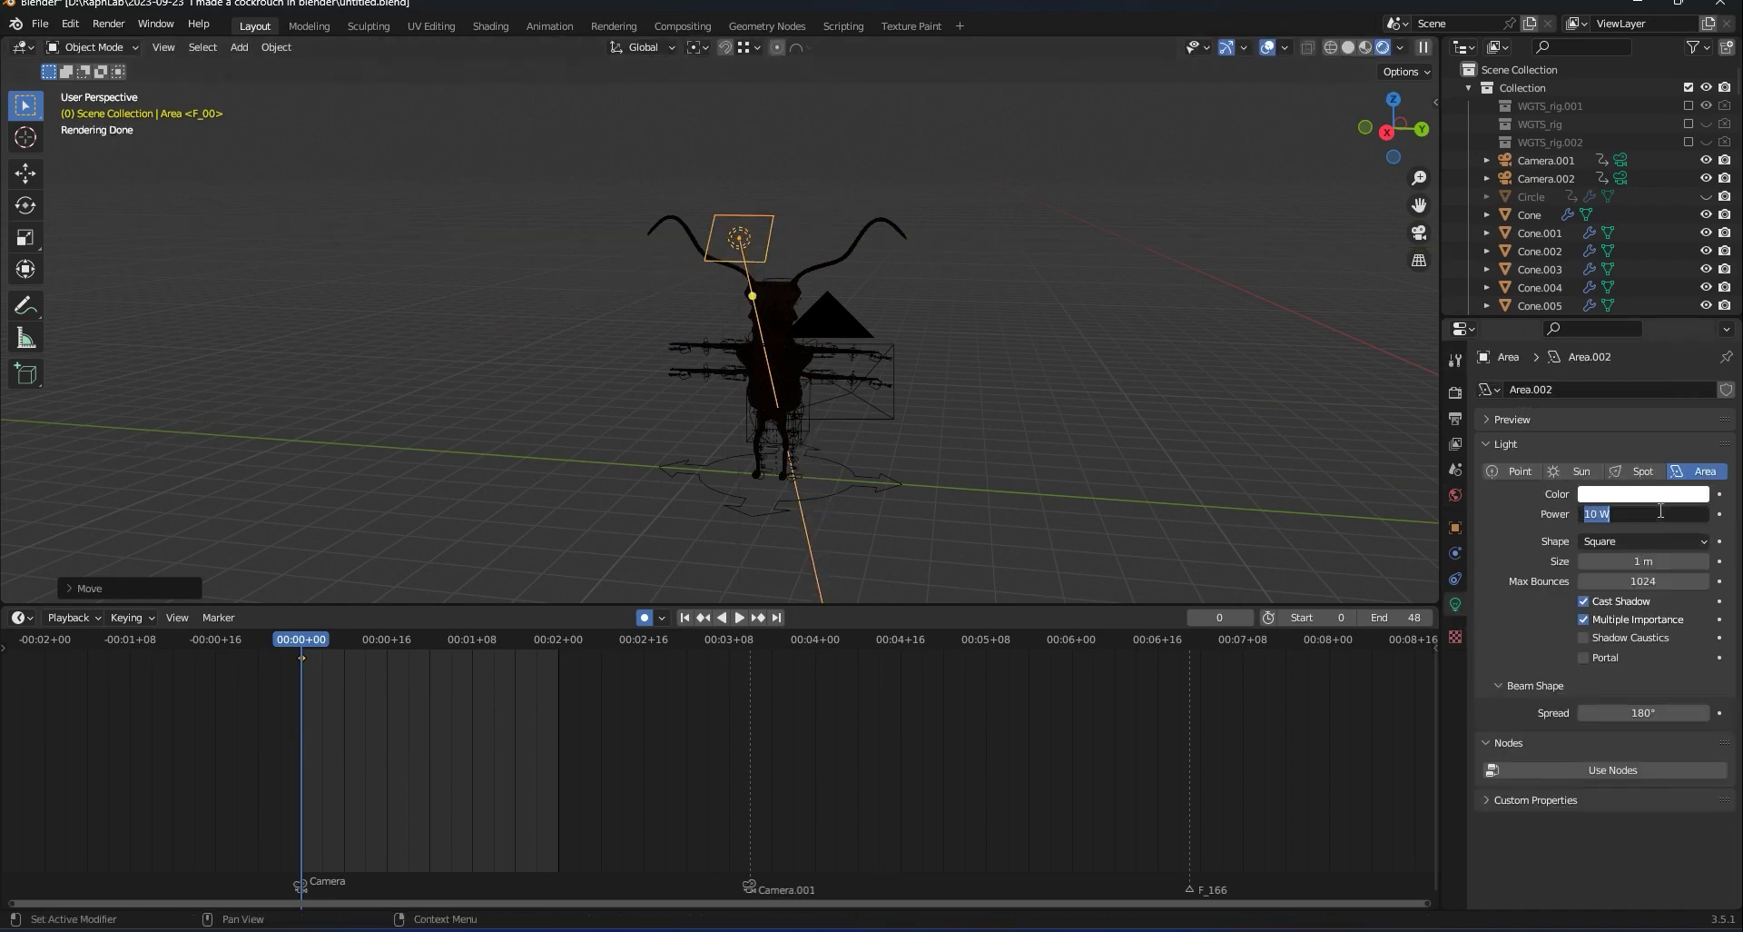
{"action": "type", "text": "2000"}
{"action": "key", "text": "Return"}
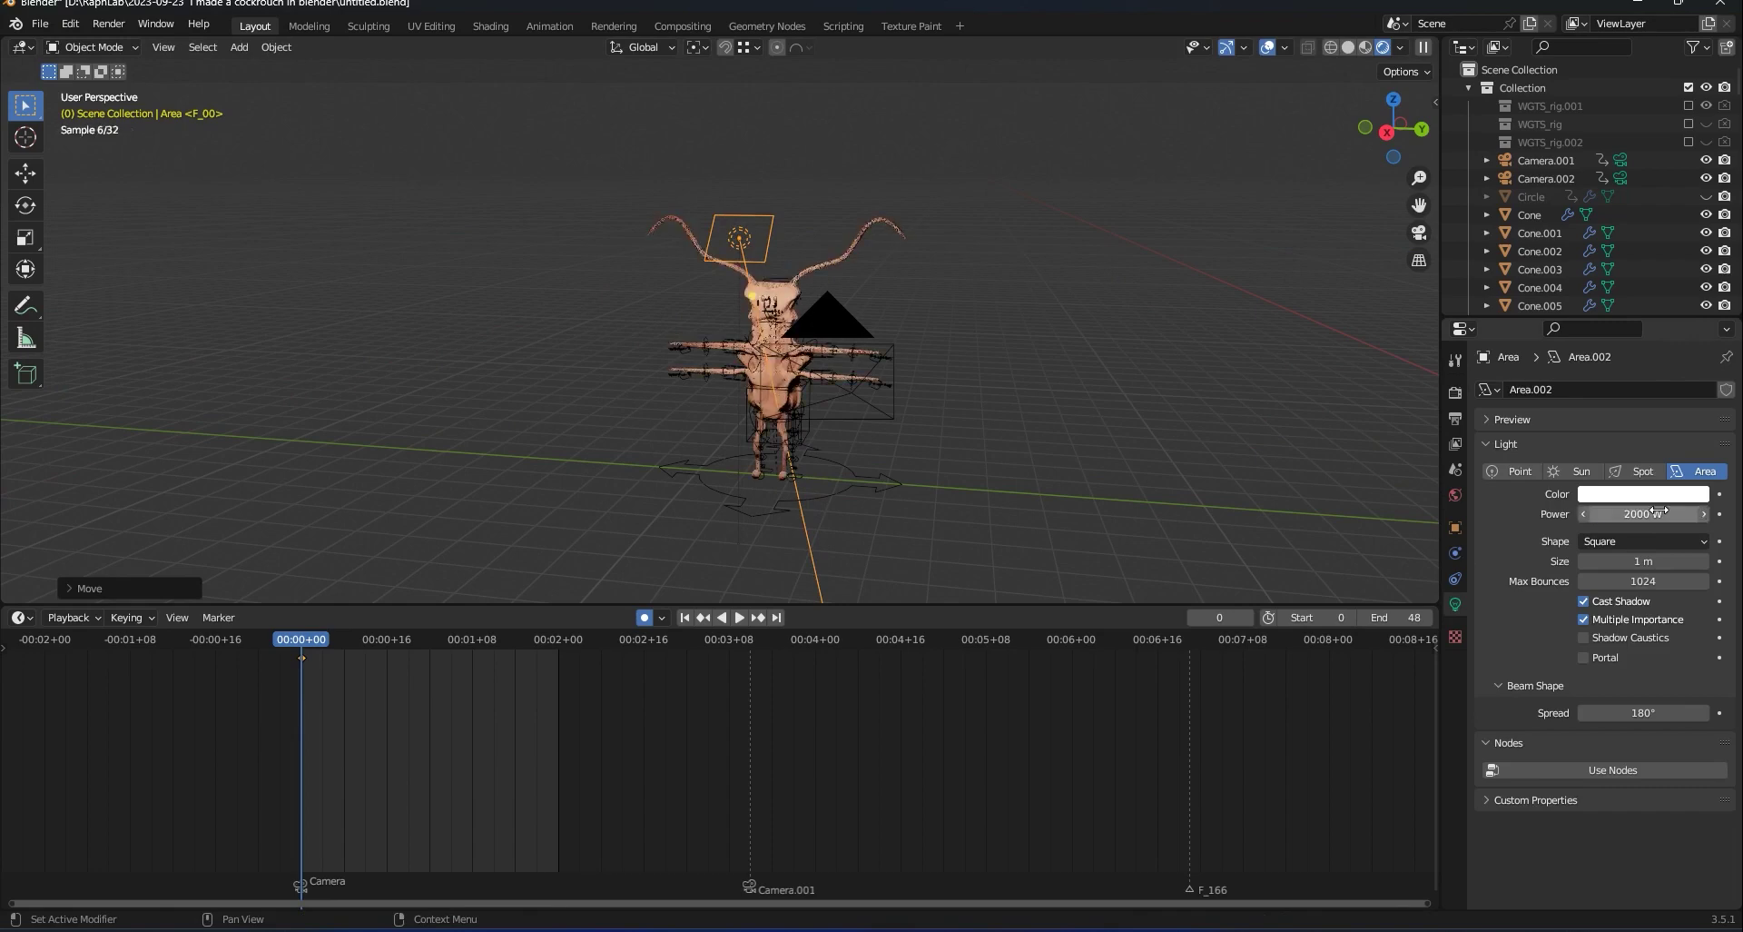
Check the lit cockroach through the camera and render the animation.
{"action": "key", "text": "KP_0"}
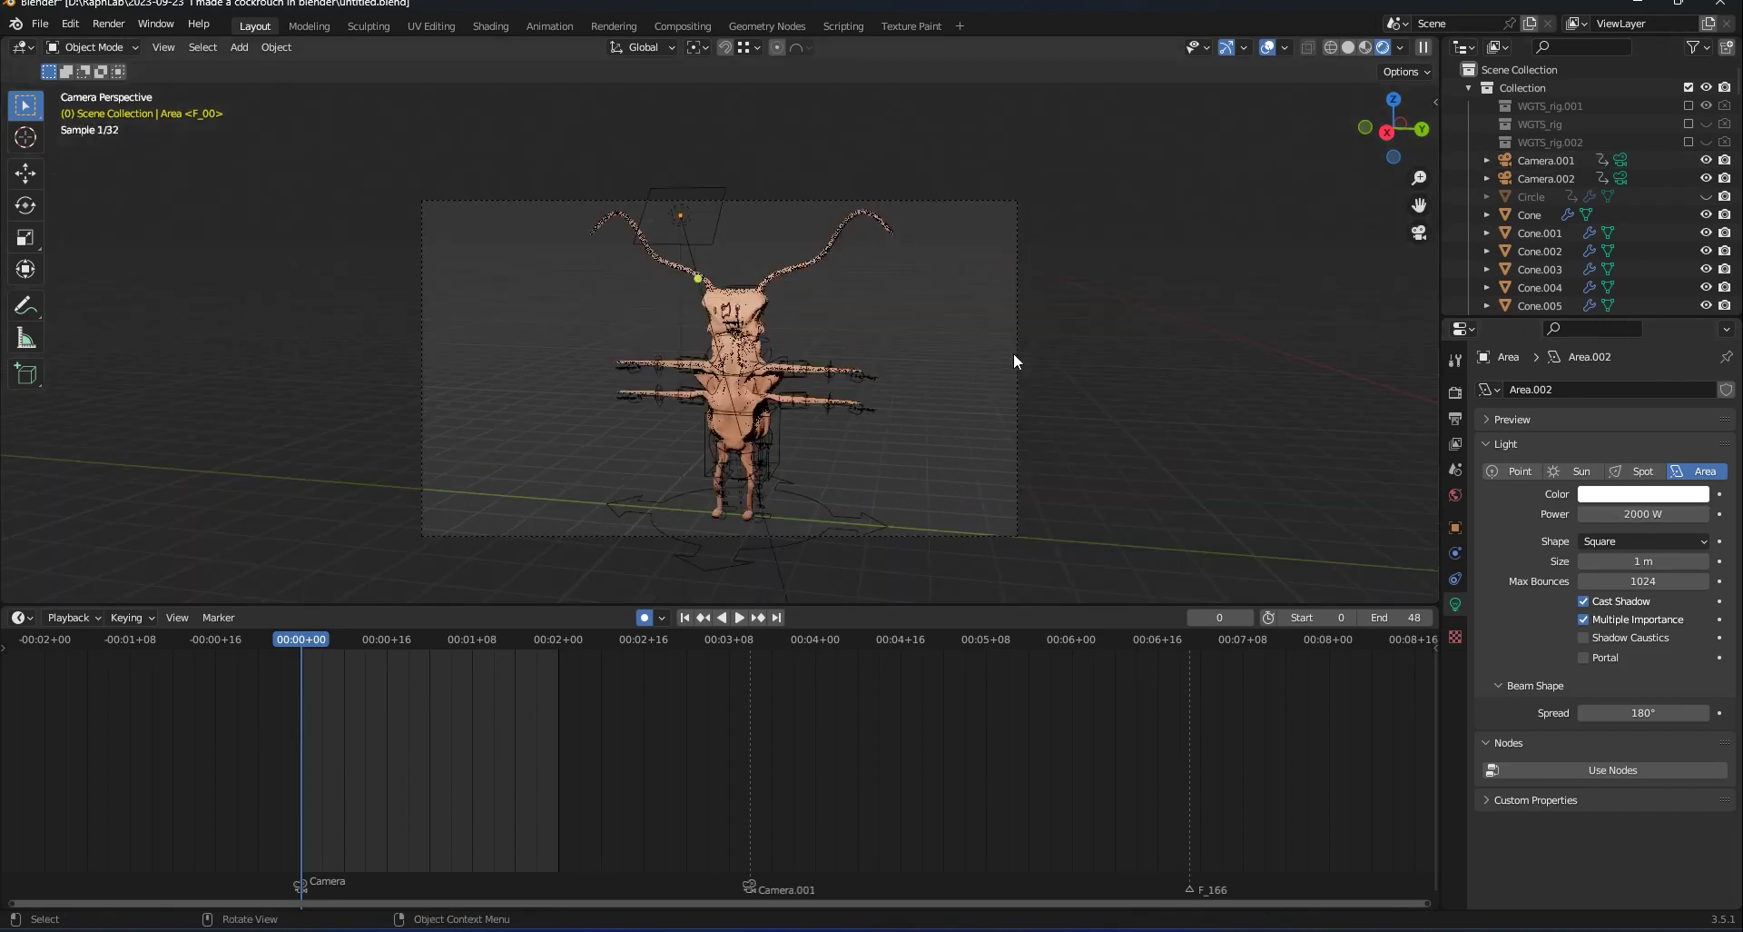
{"action": "key", "text": "KP_0"}
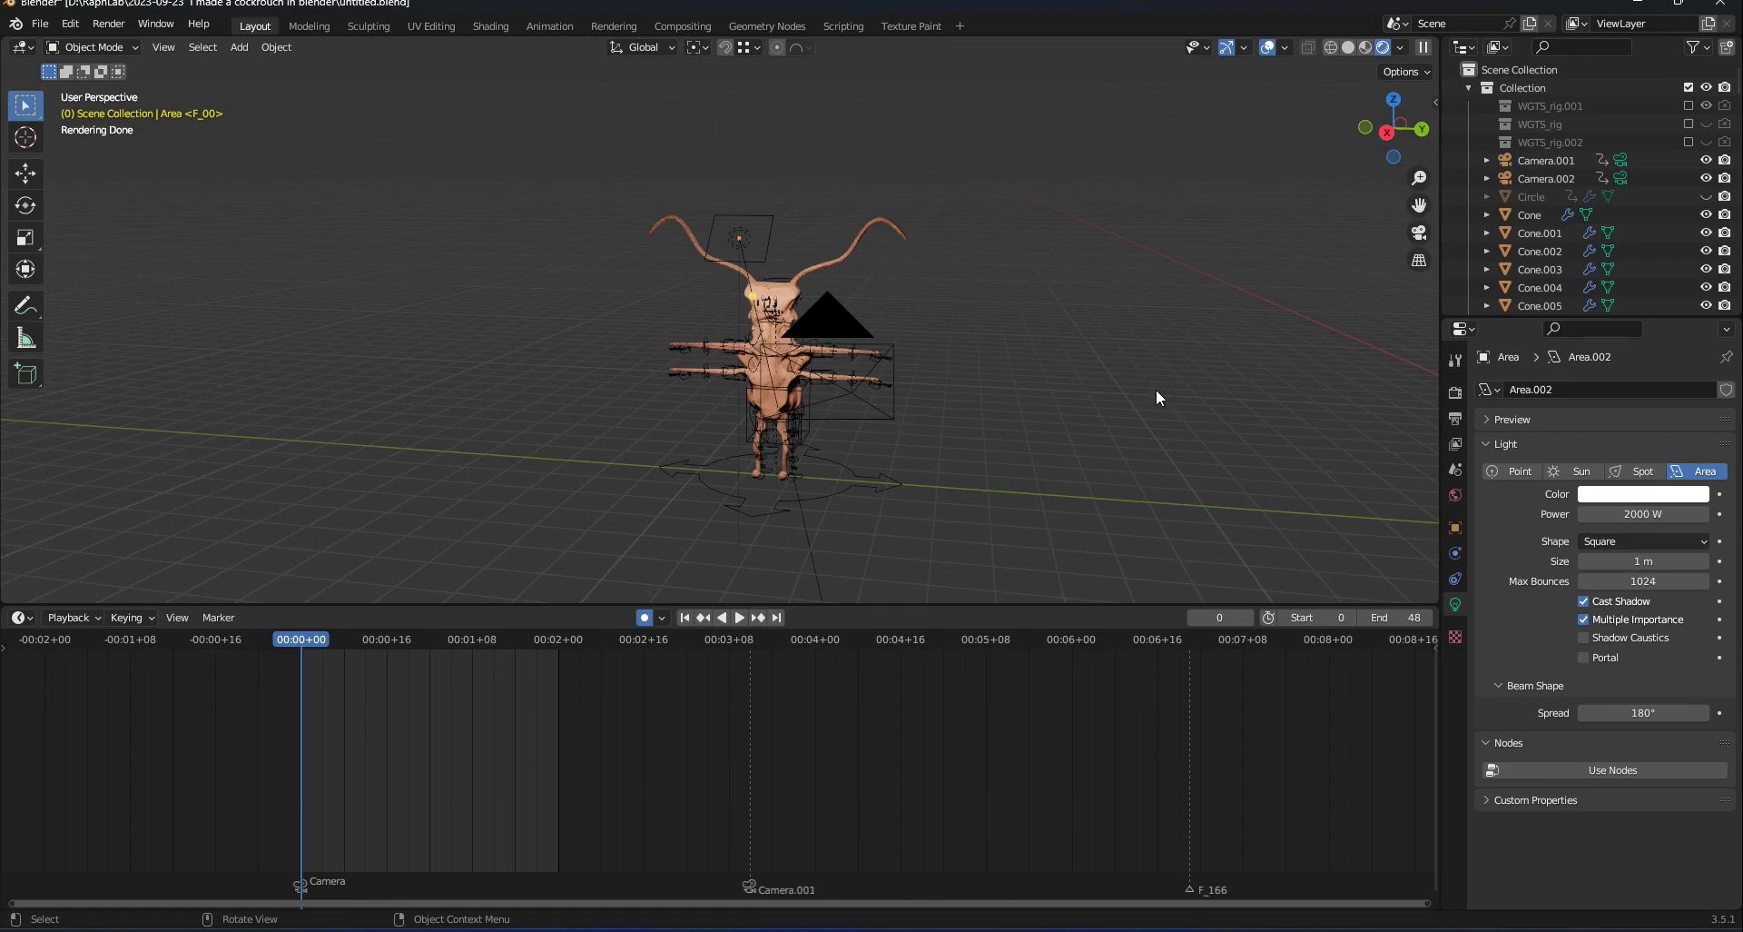
{"action": "left_click", "coordinate": [108, 23]}
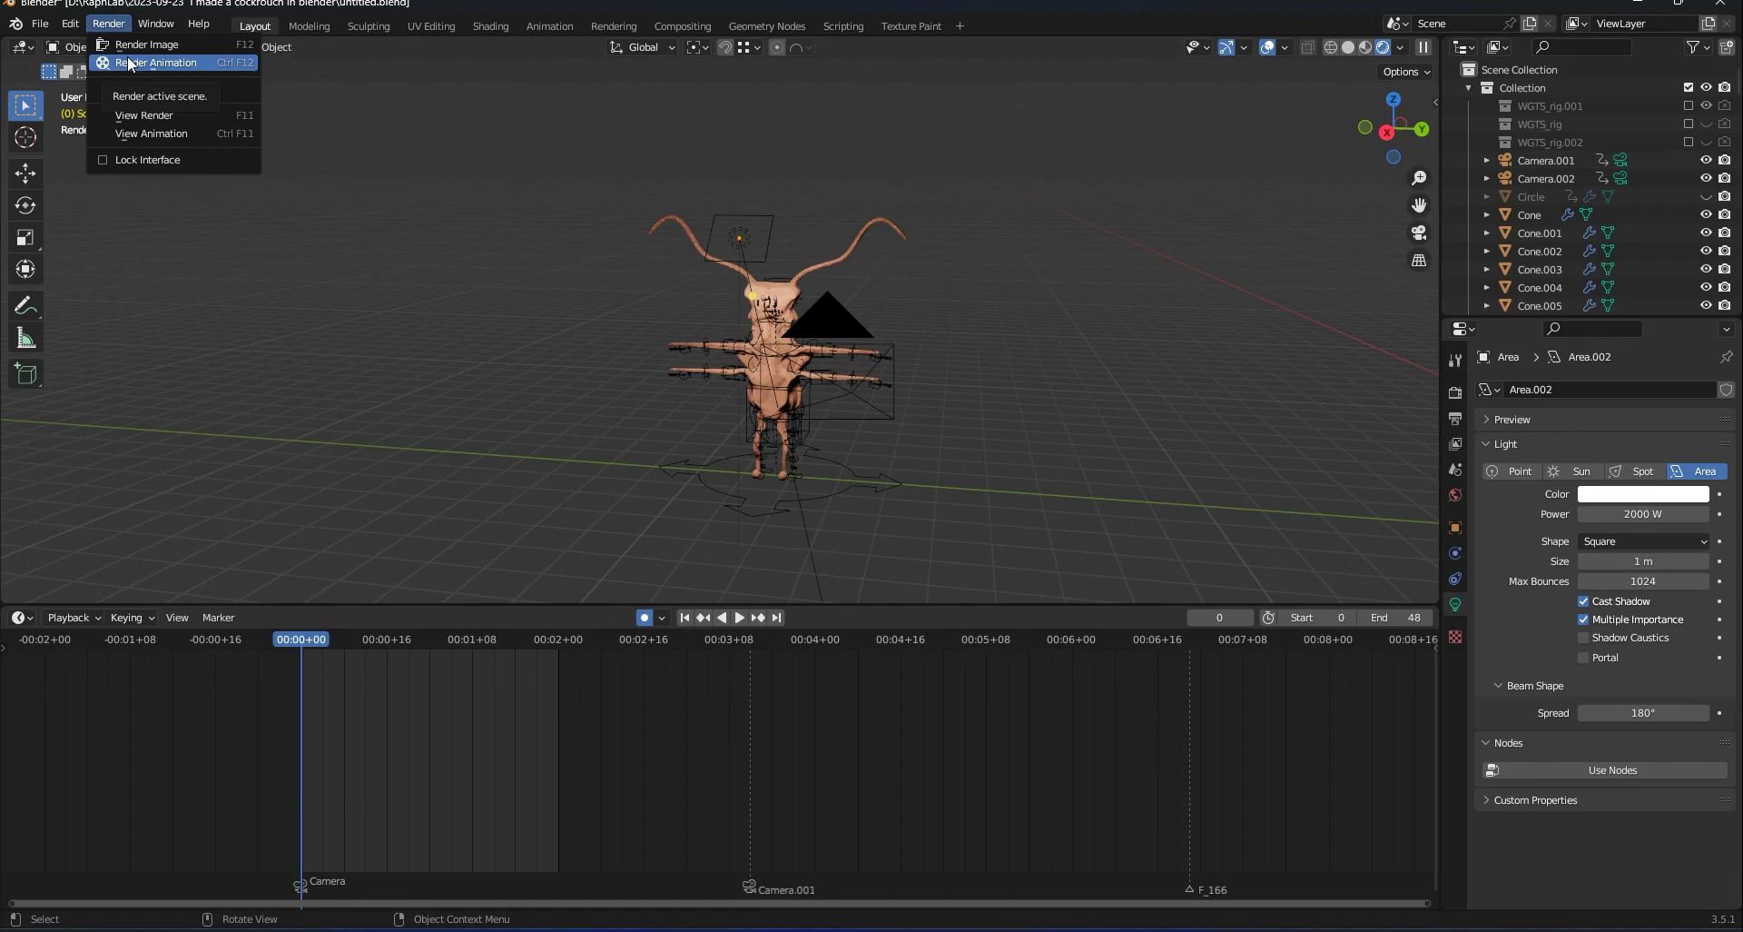
{"action": "left_click", "coordinate": [129, 62]}
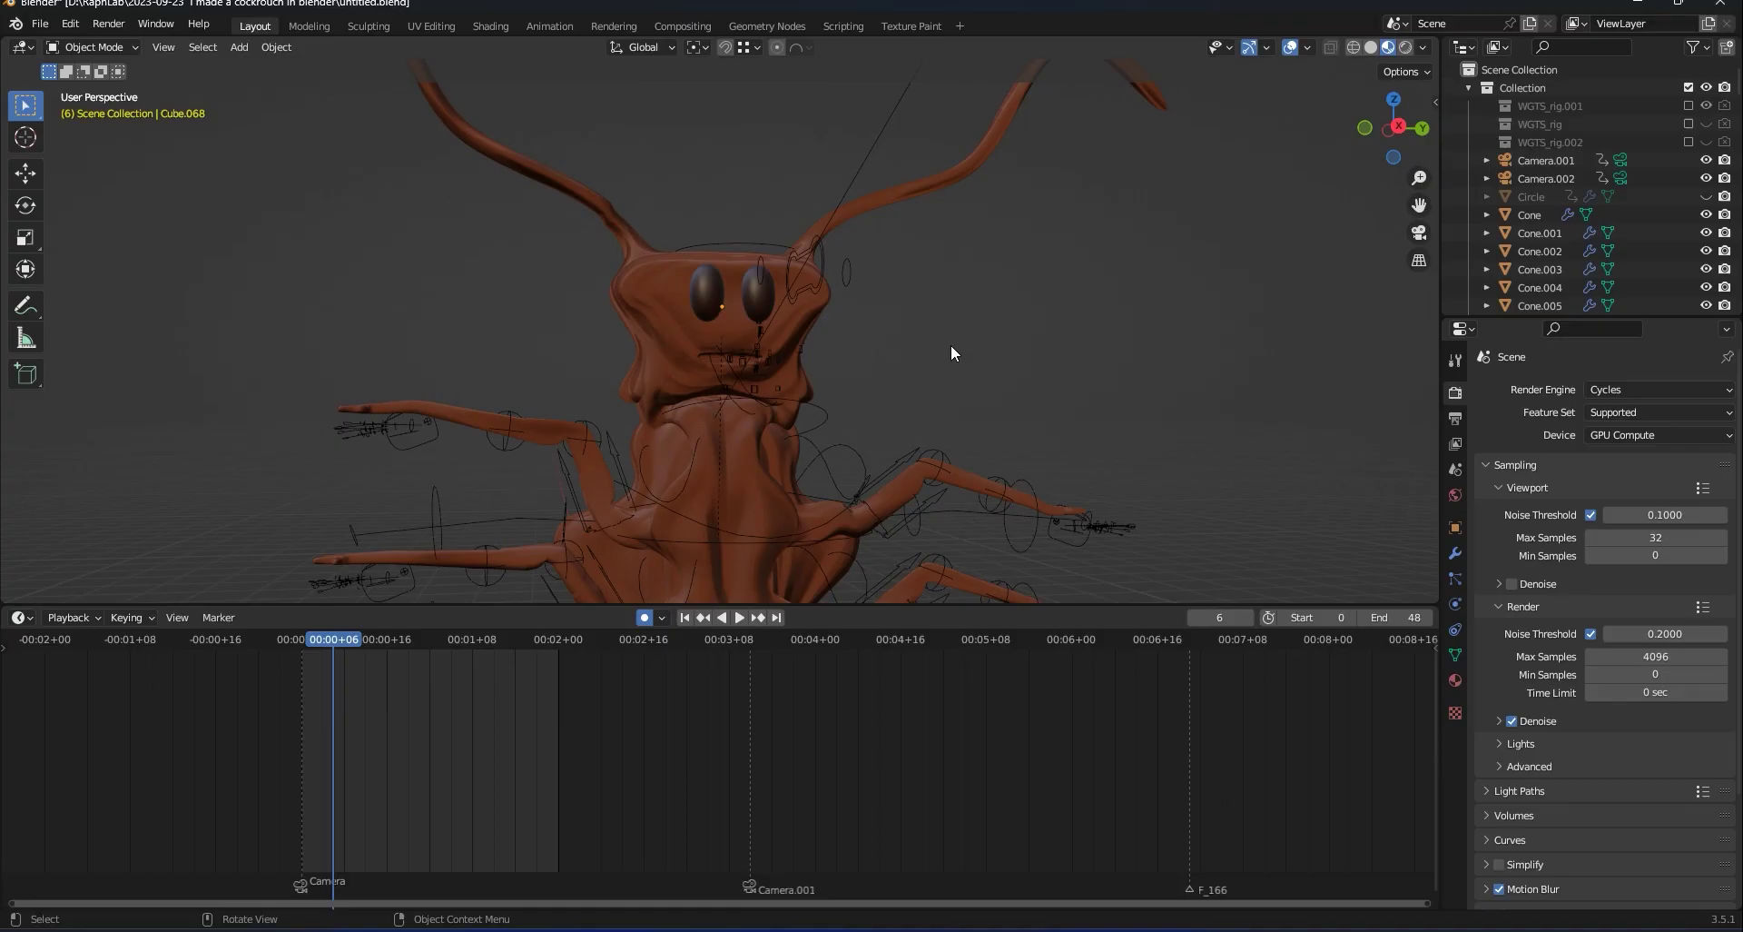